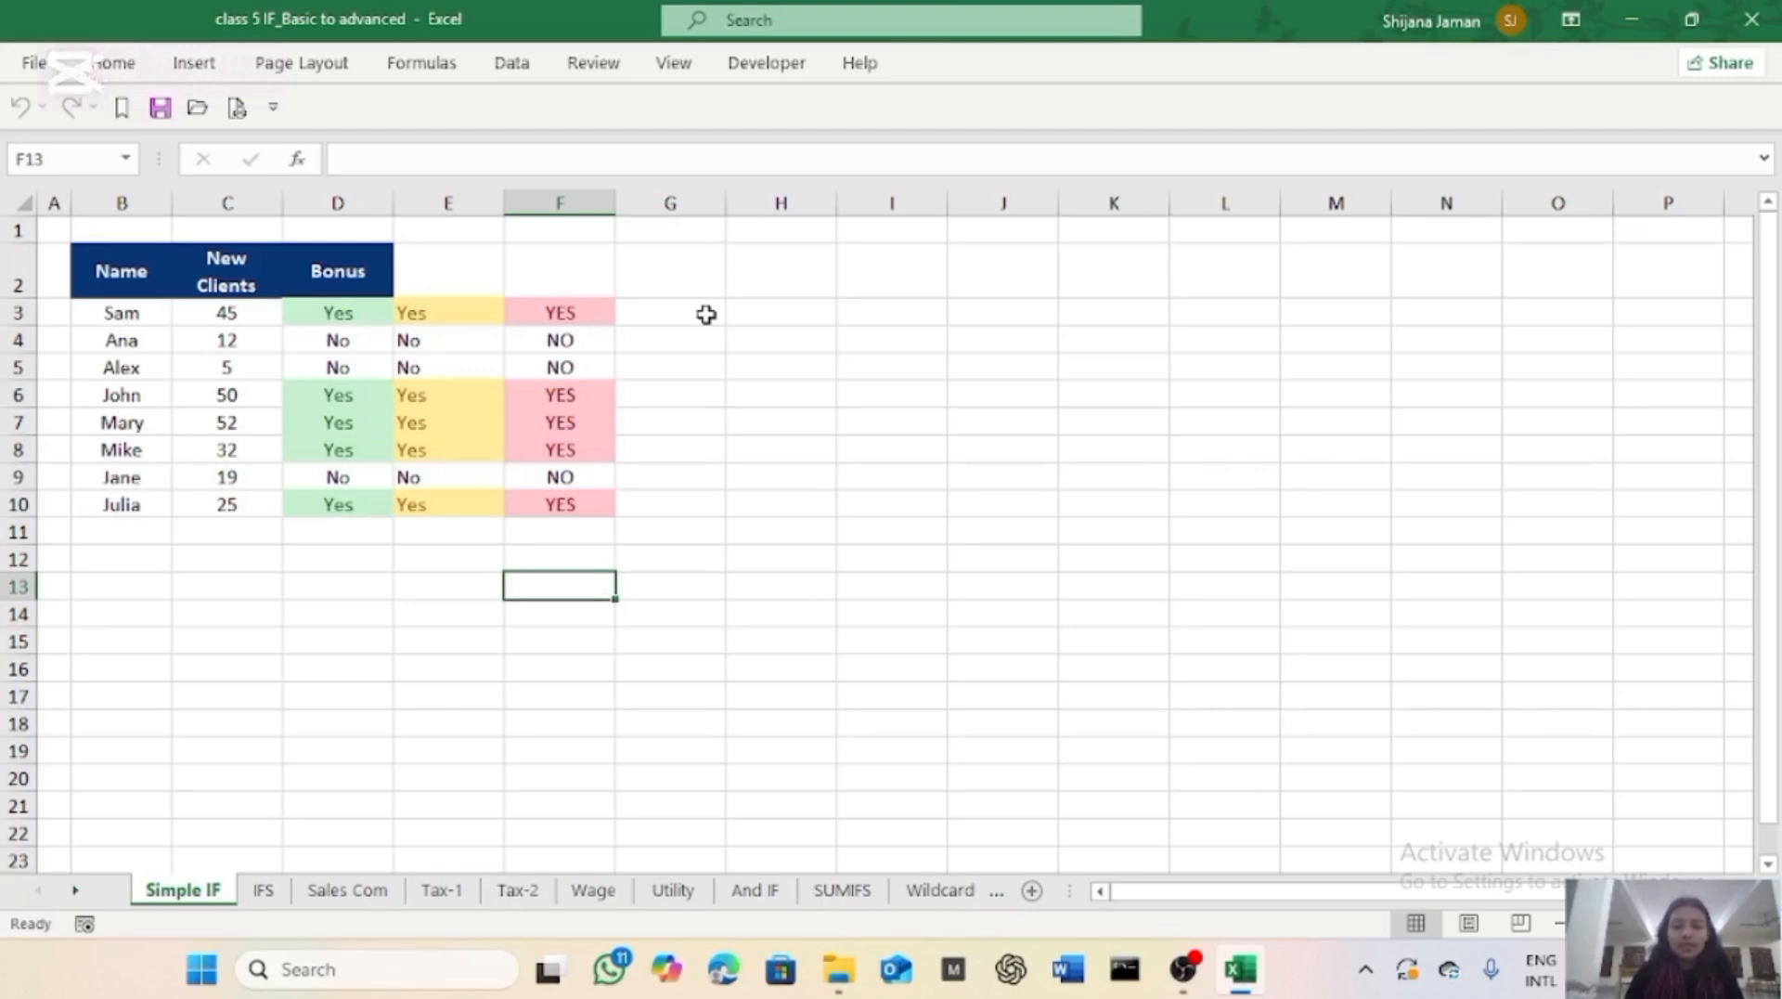
Begin an IF formula in G3 with the logical test C3>30.
click(707, 315)
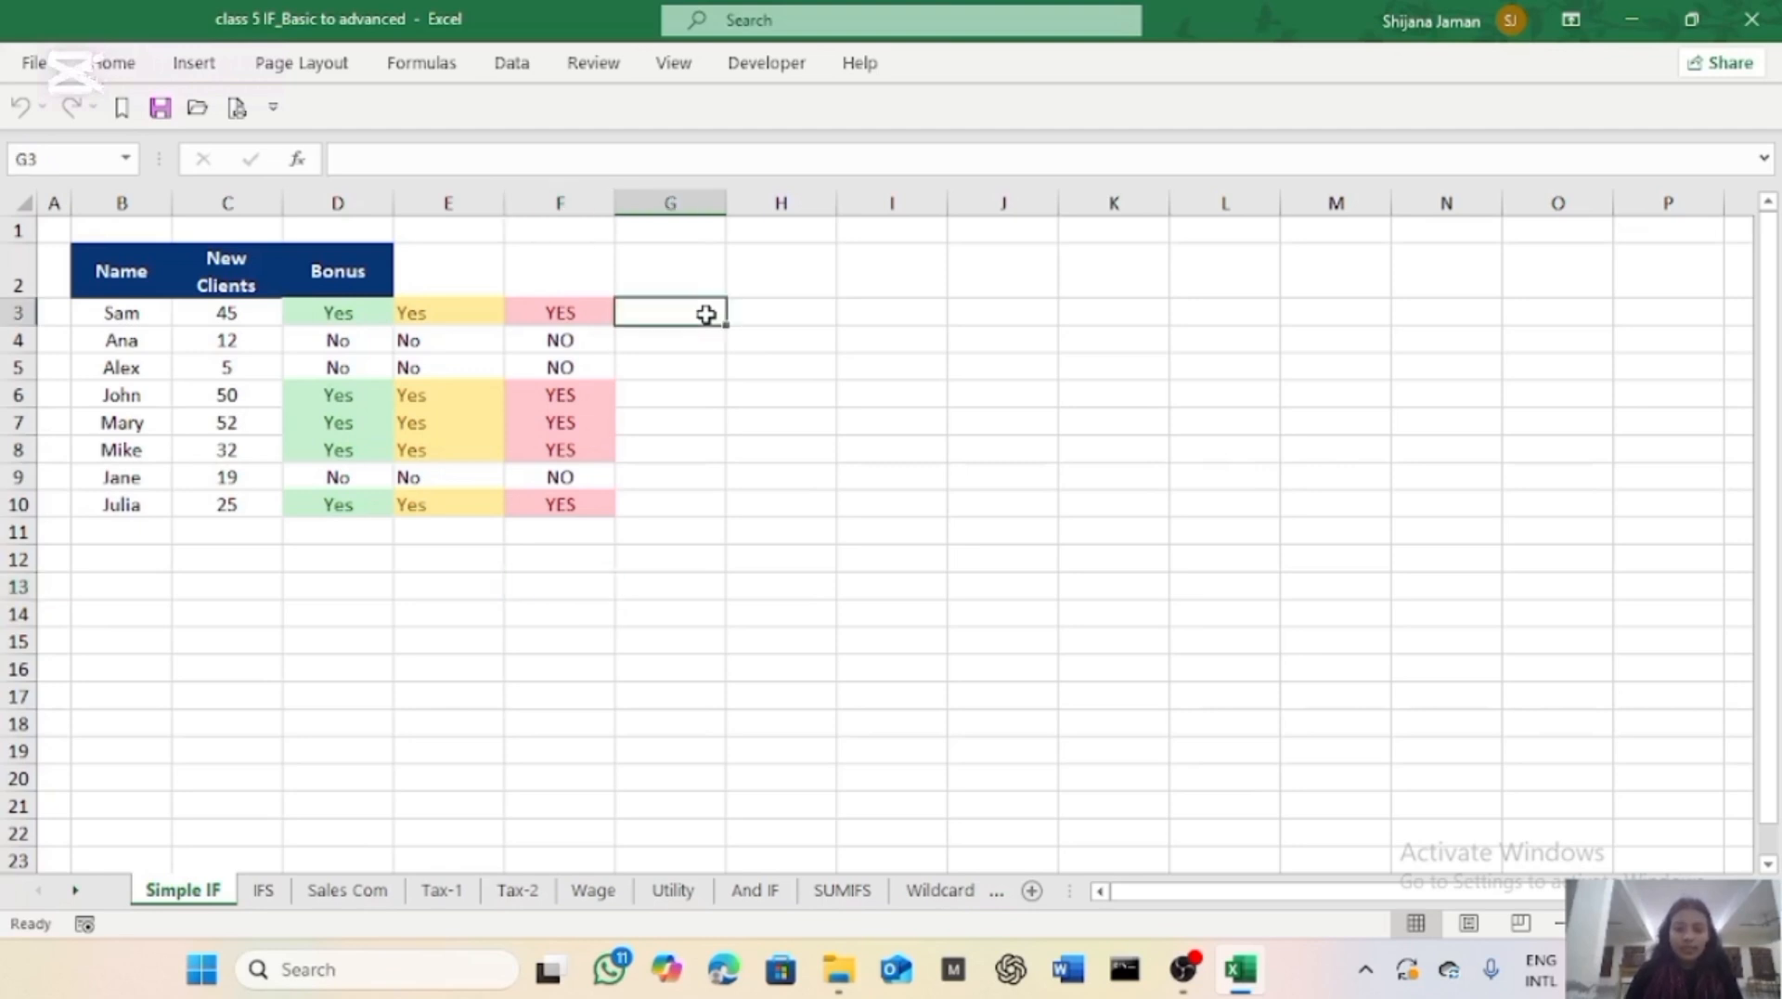
text(=)
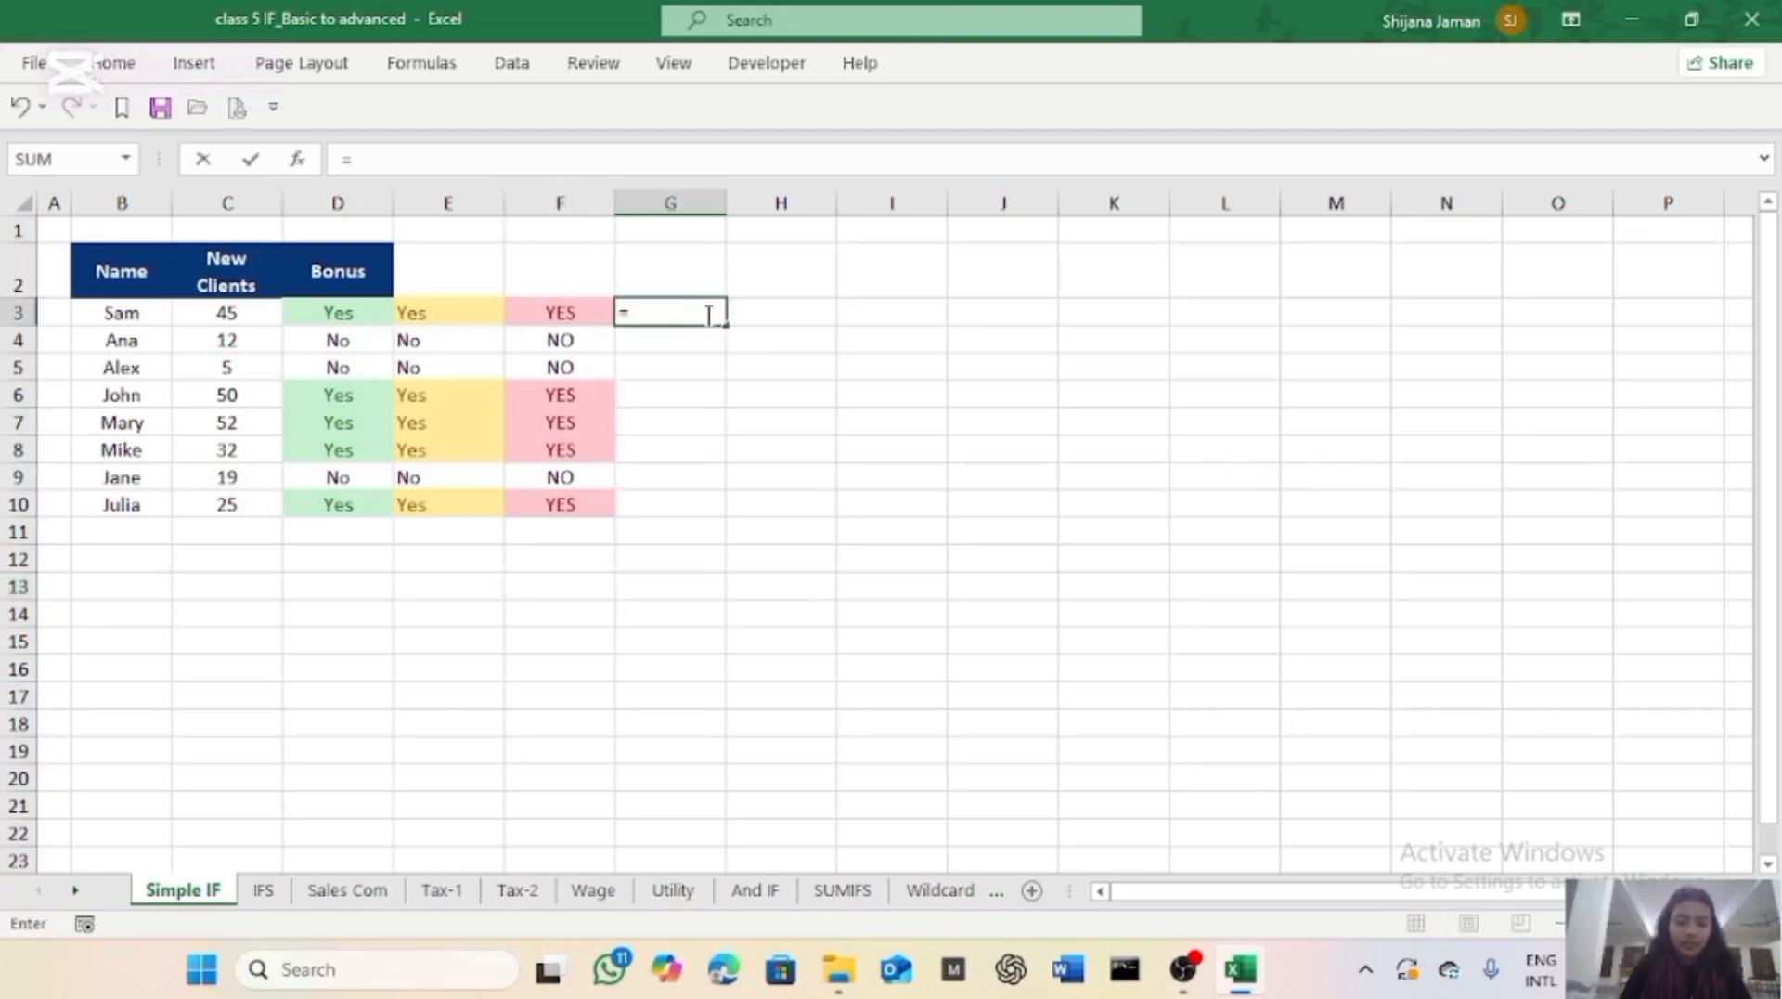
text(if)
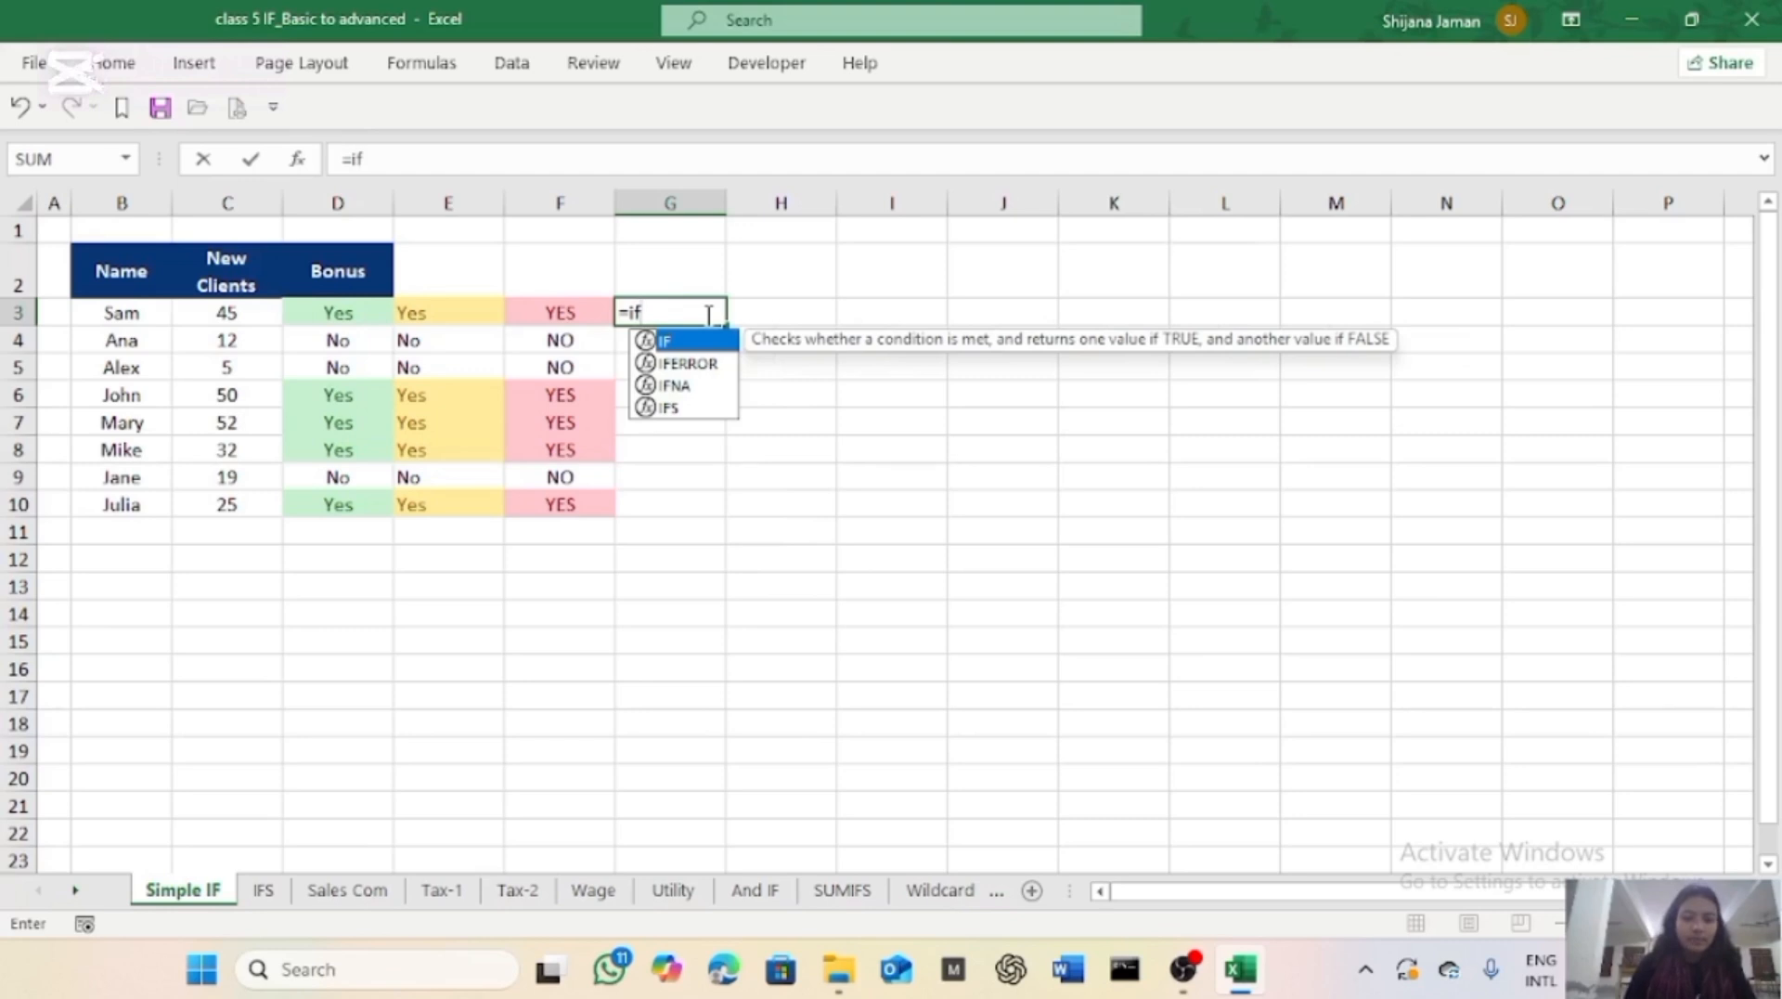
key(Tab)
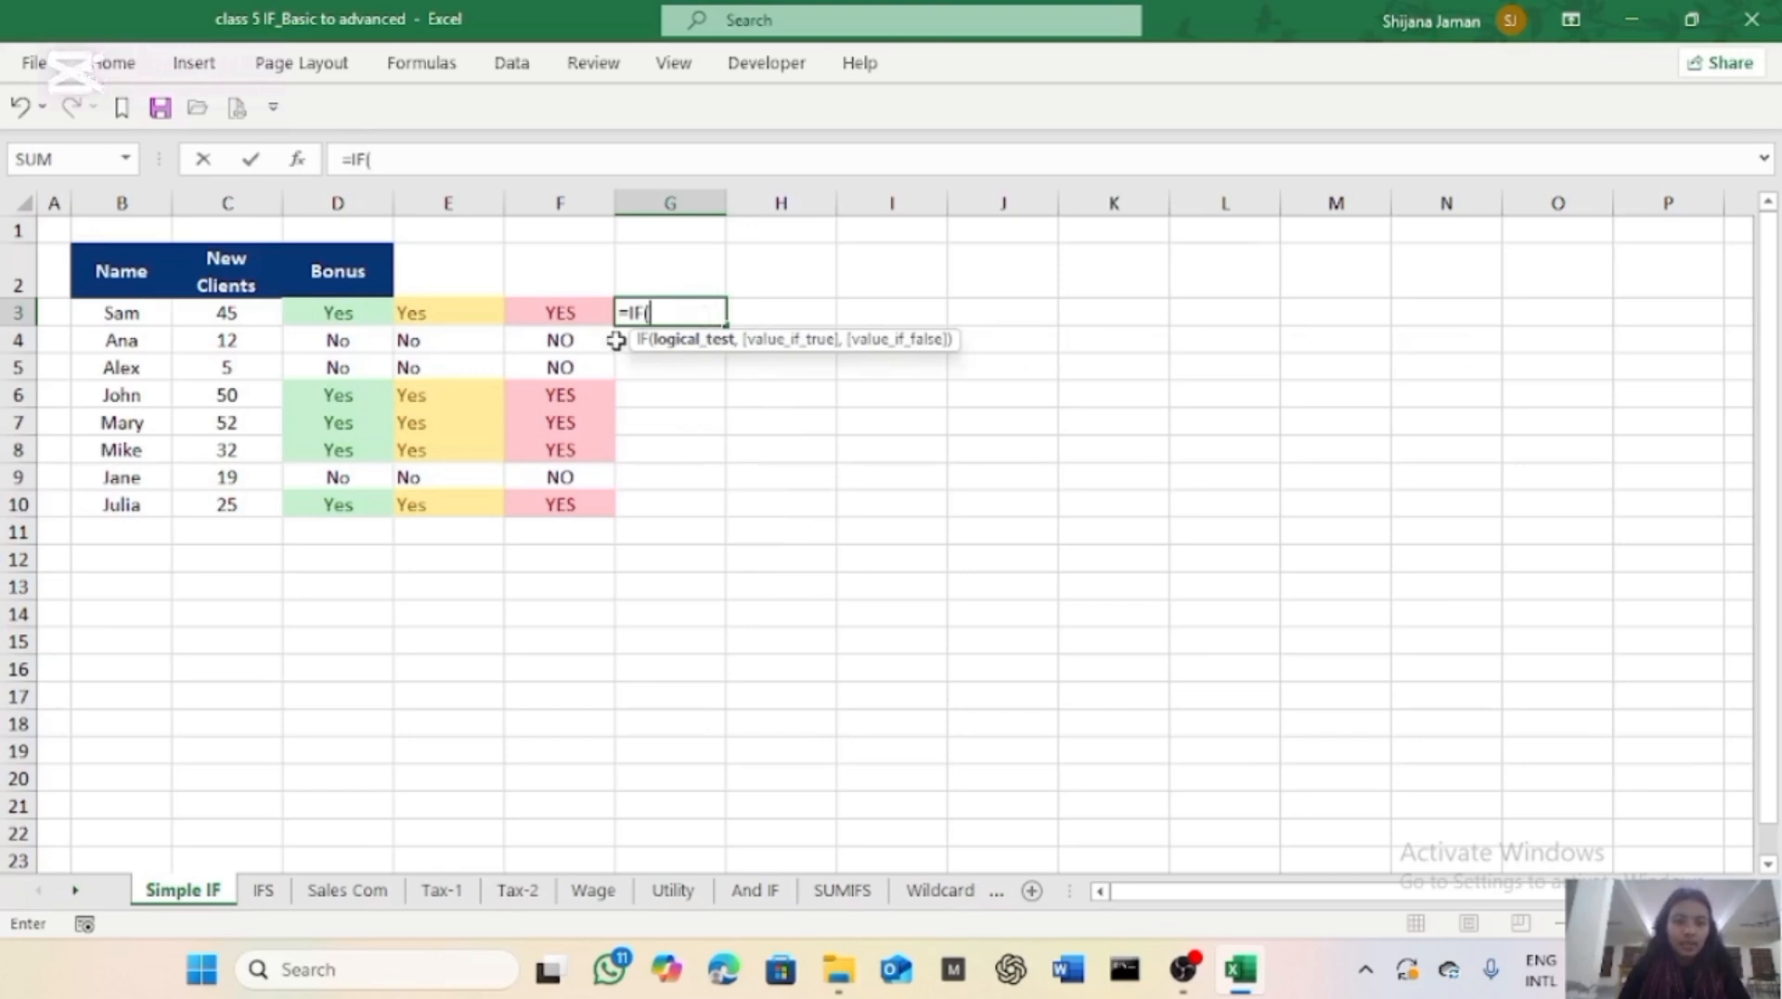
click(263, 311)
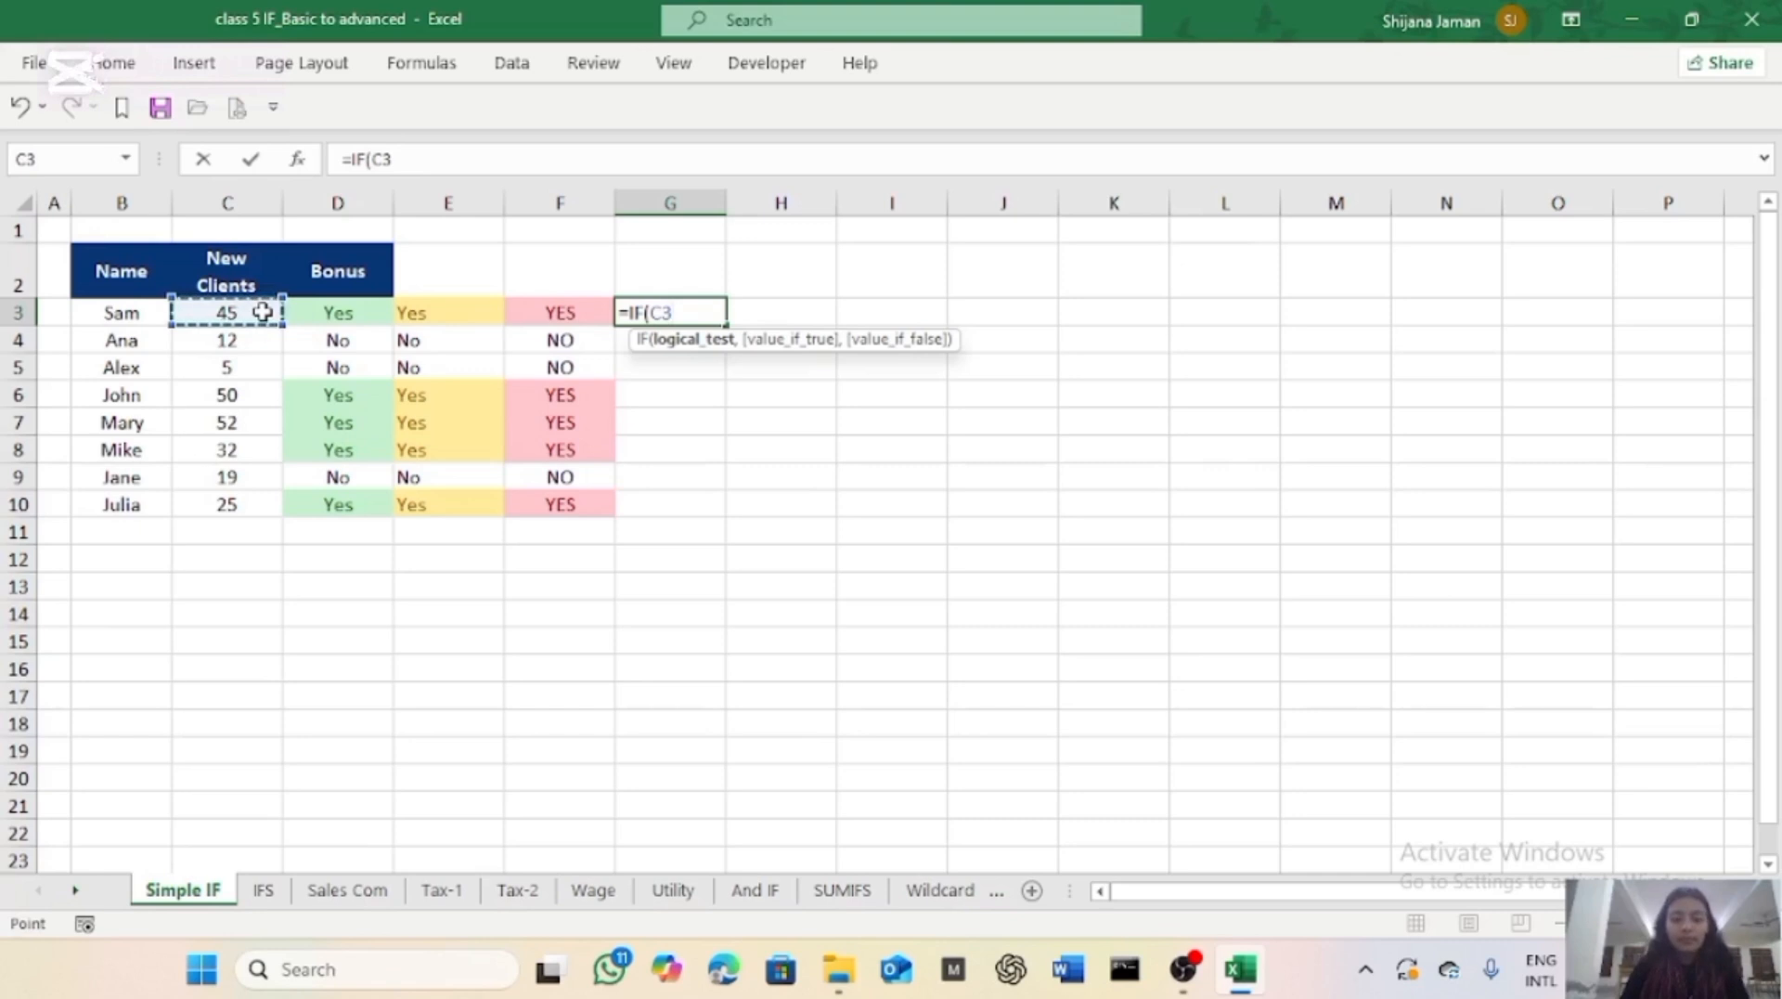
text(>30)
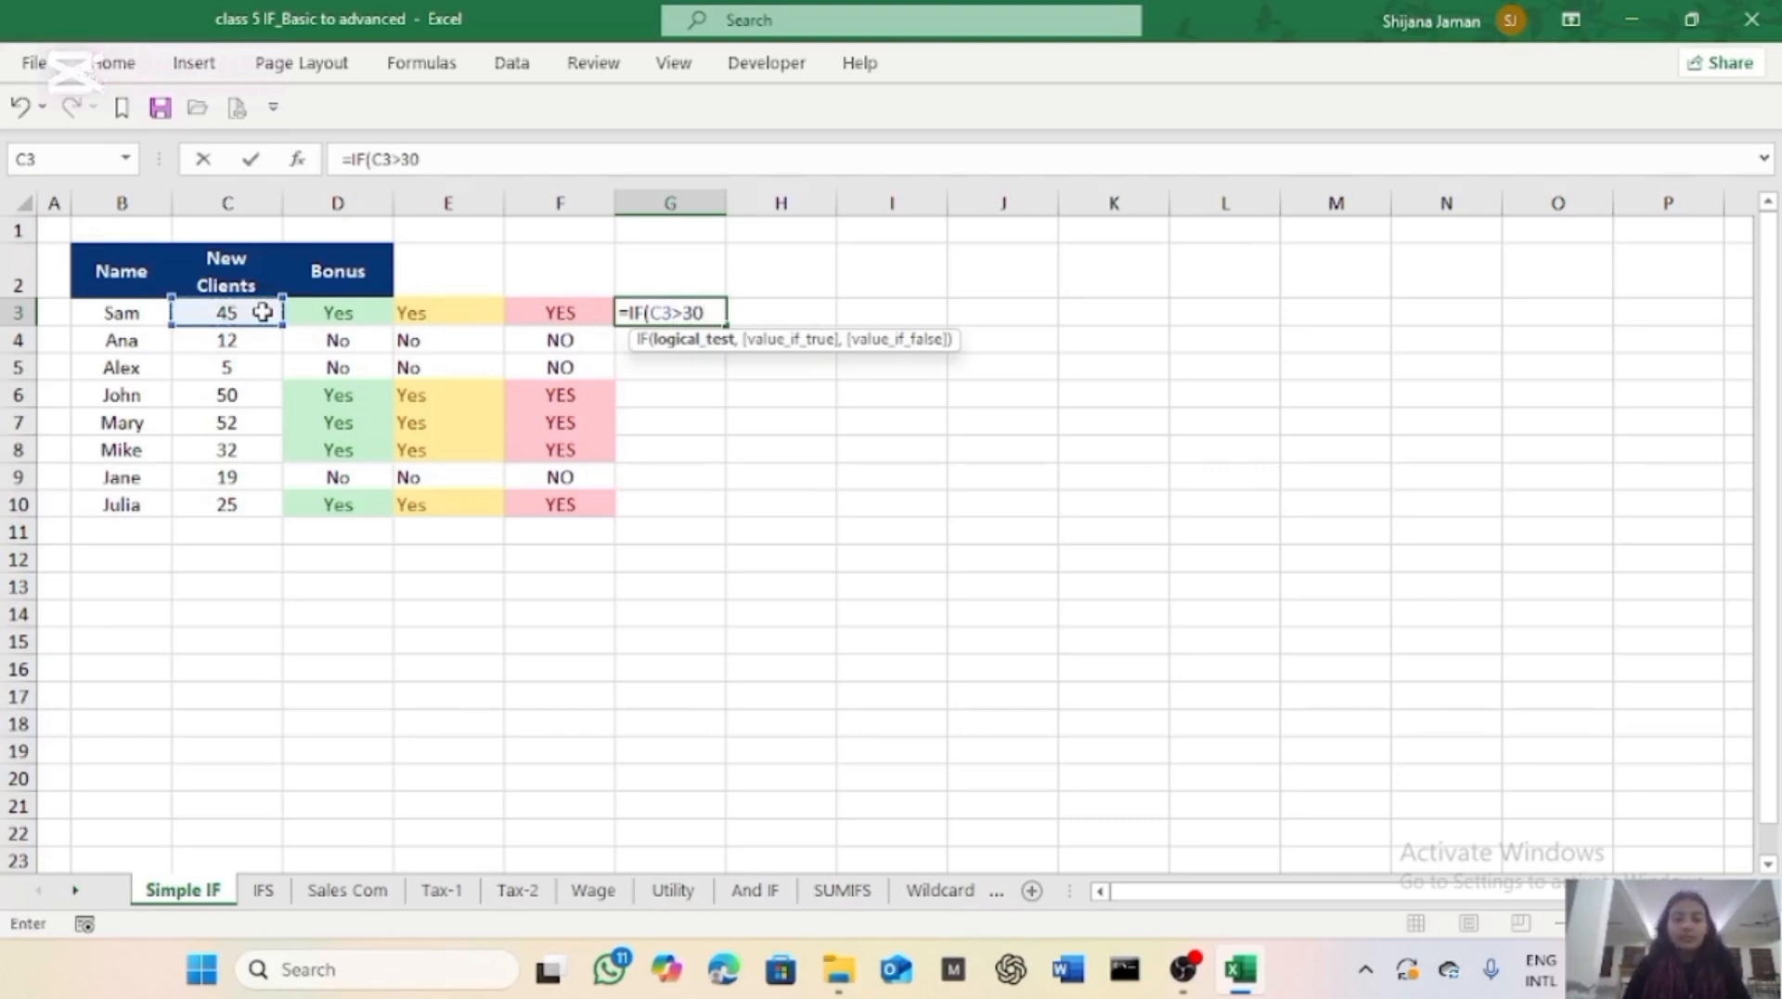
text(,)
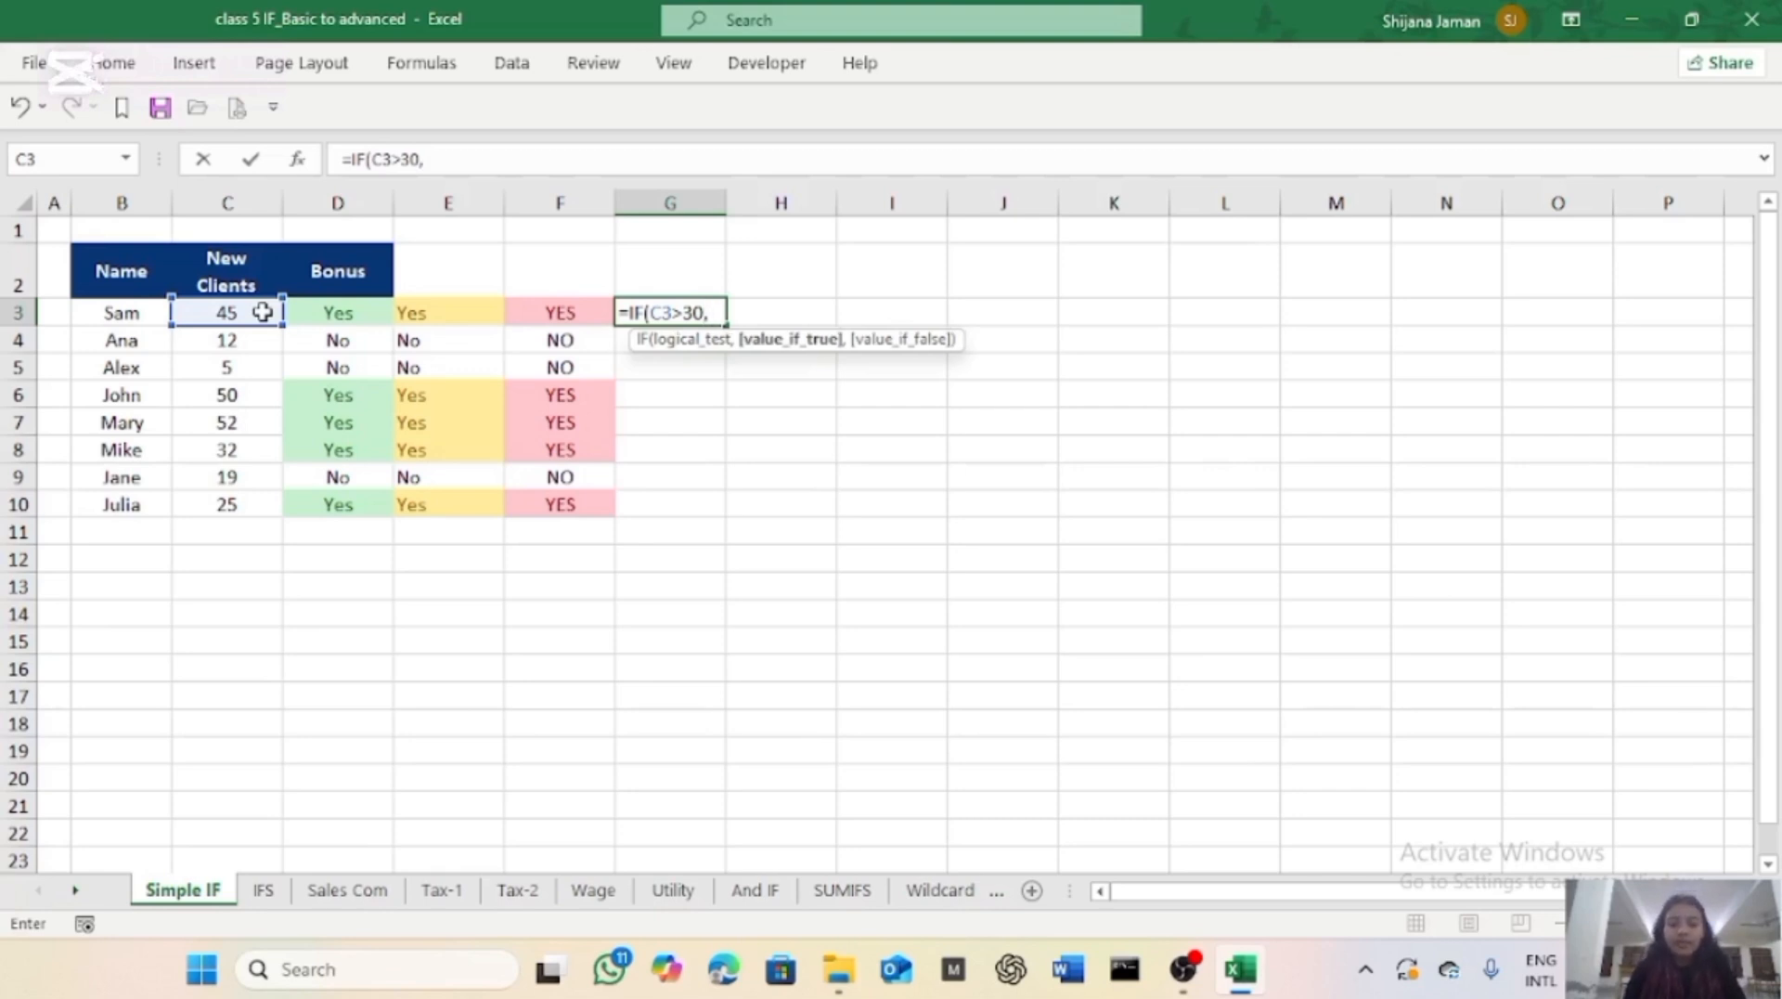
Complete the IF formula in G3 so it returns "YES" when the test is true and "NO" when it is false.
text("YES")
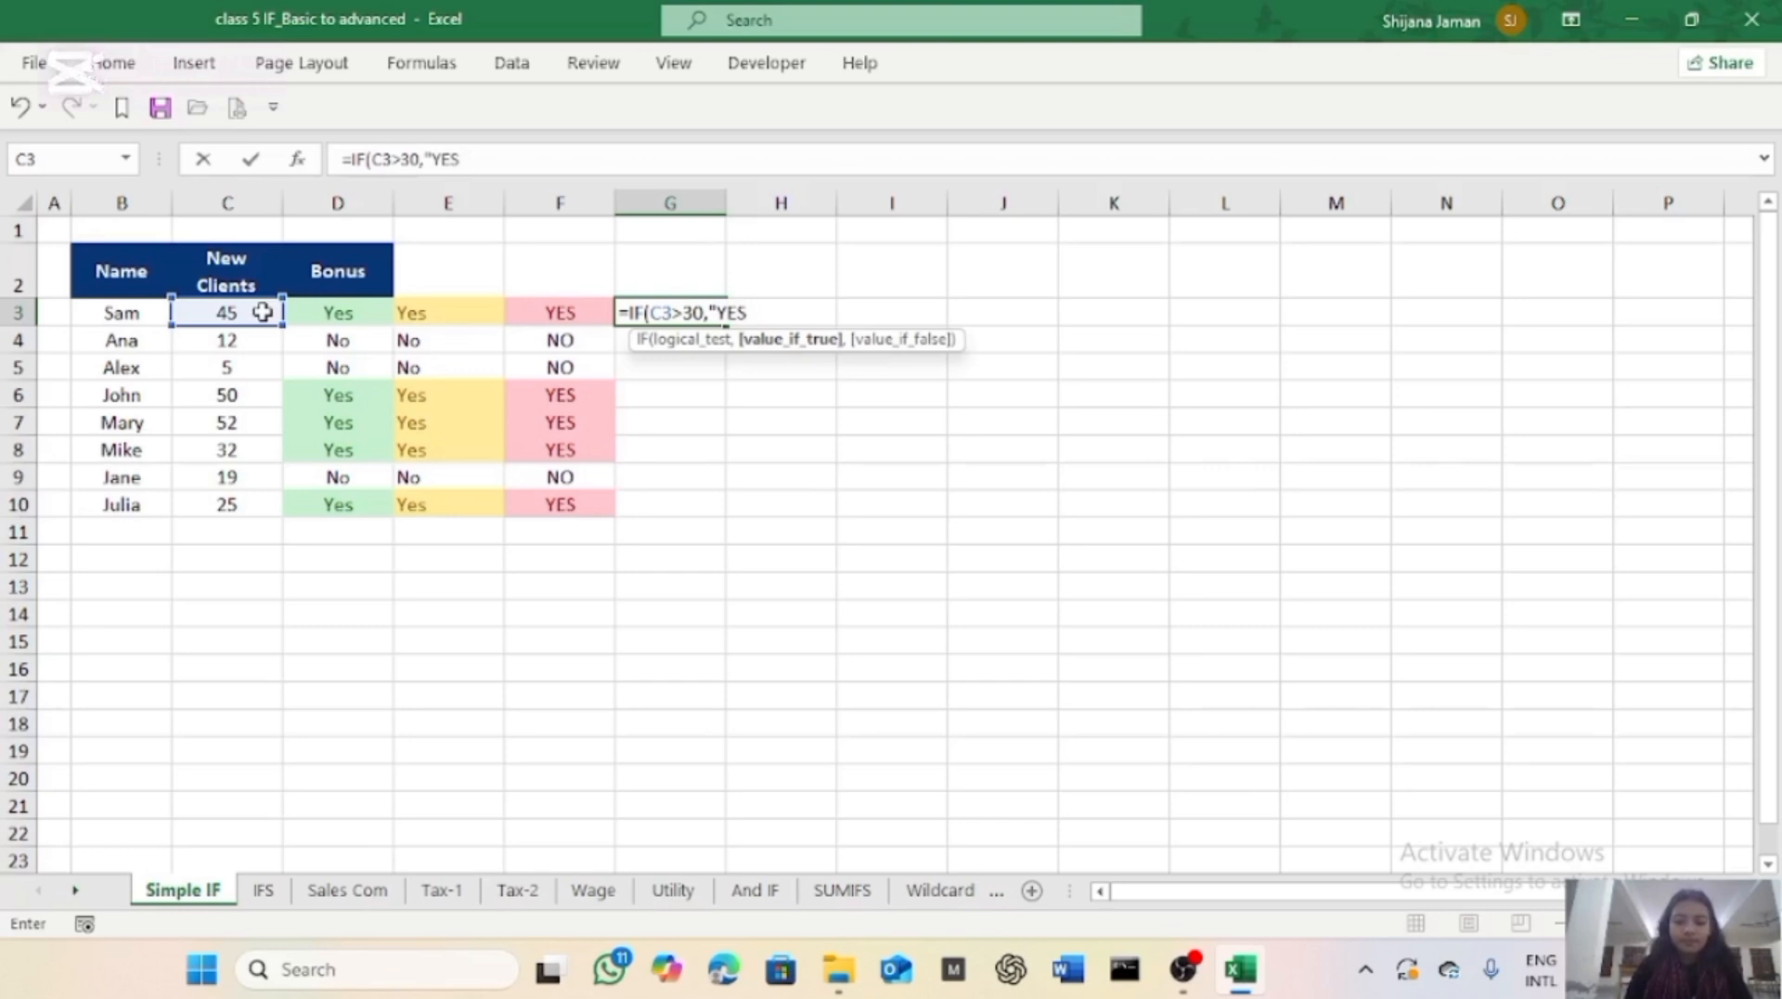
key(BackSpace)
text("")
key(BackSpace)
key(BackSpace)
text("YES",)
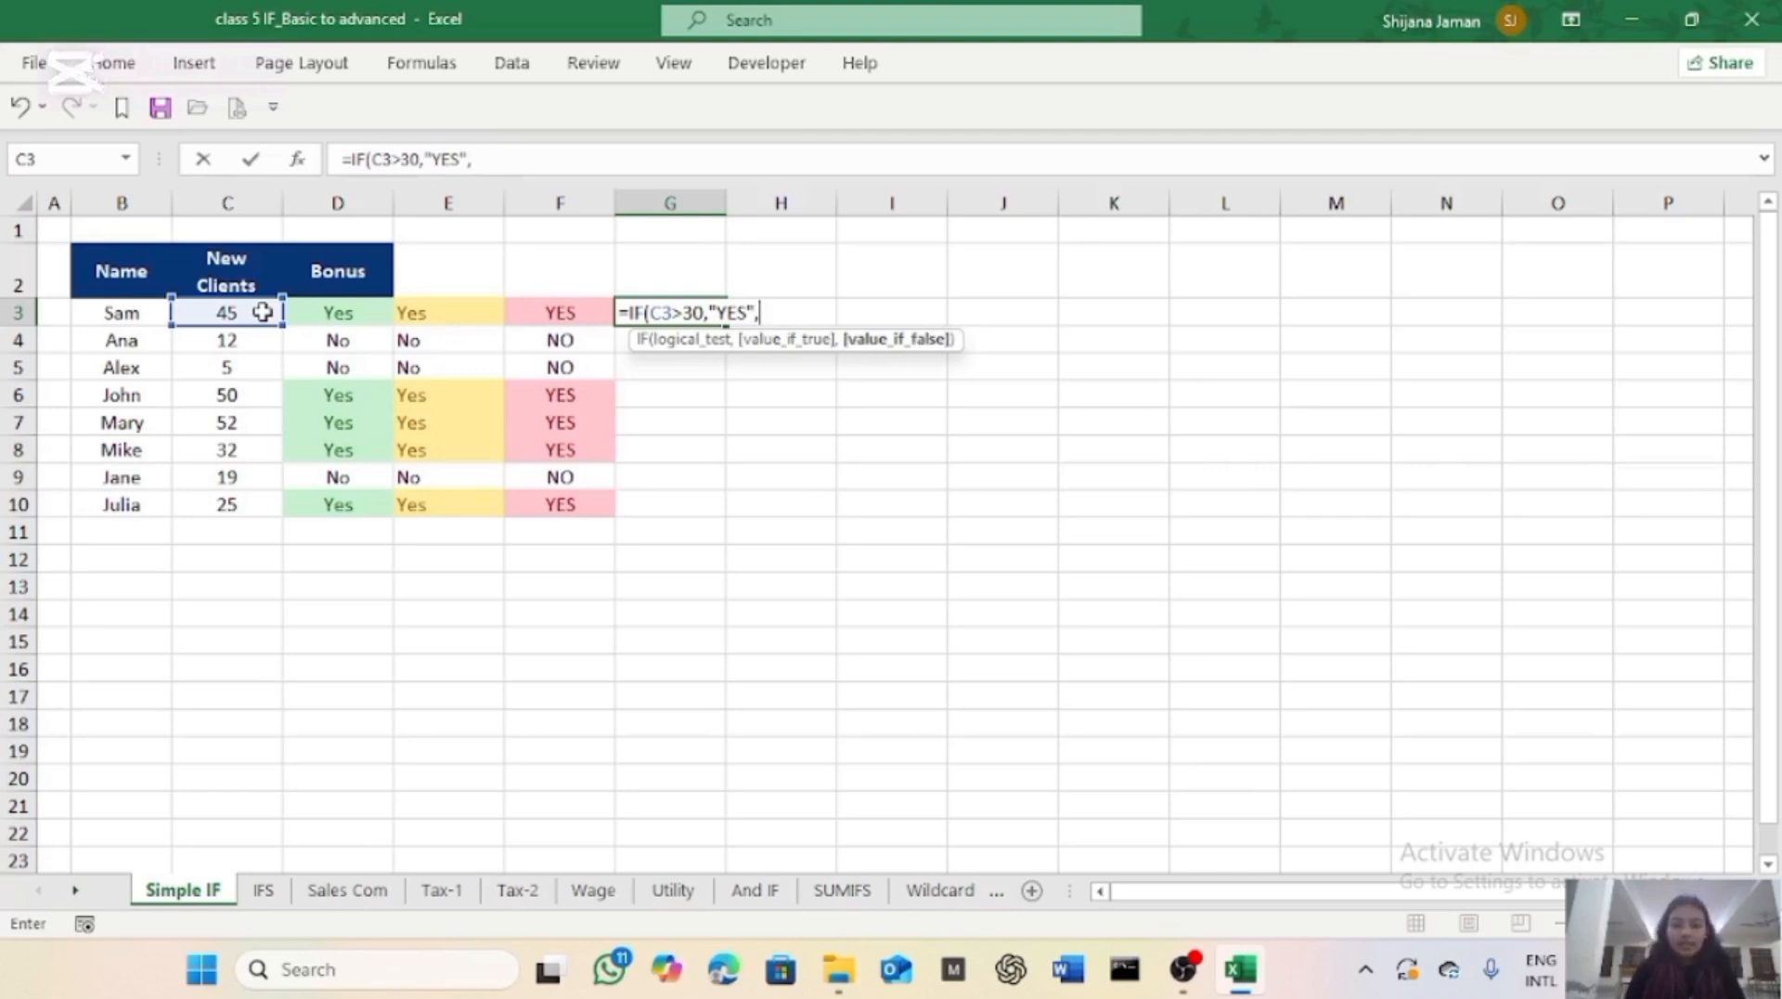
text("")
key(BackSpace)
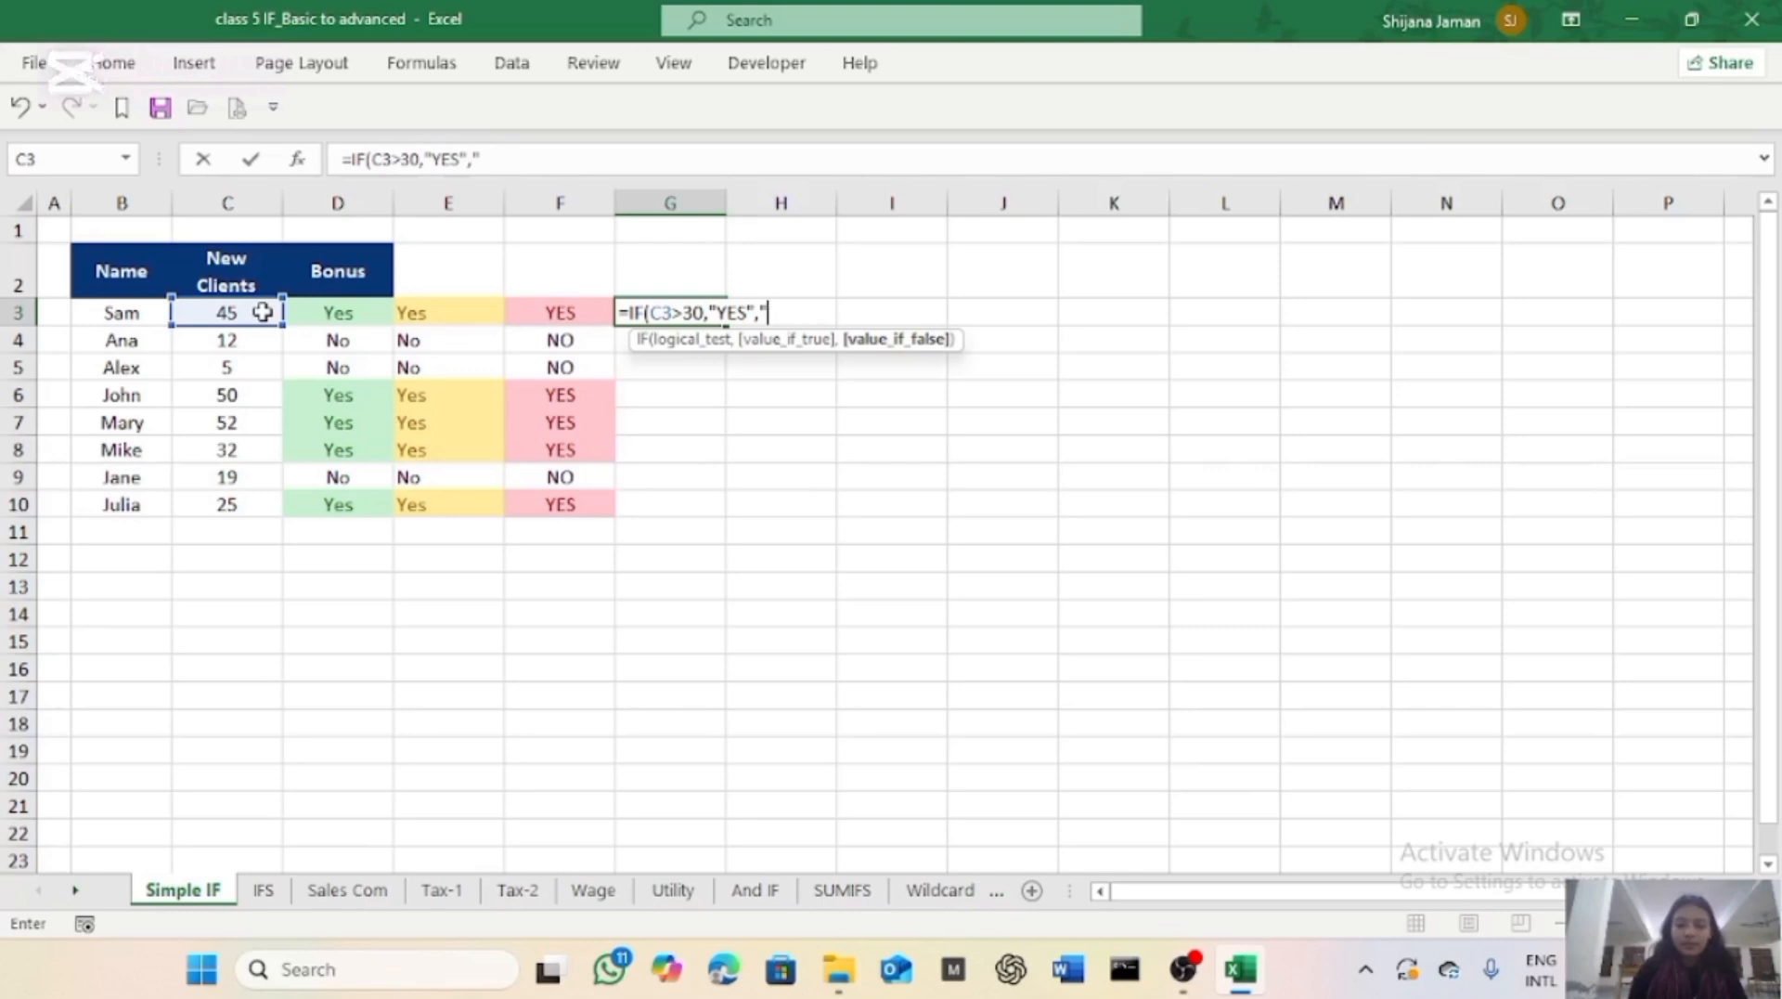
text(NO"")
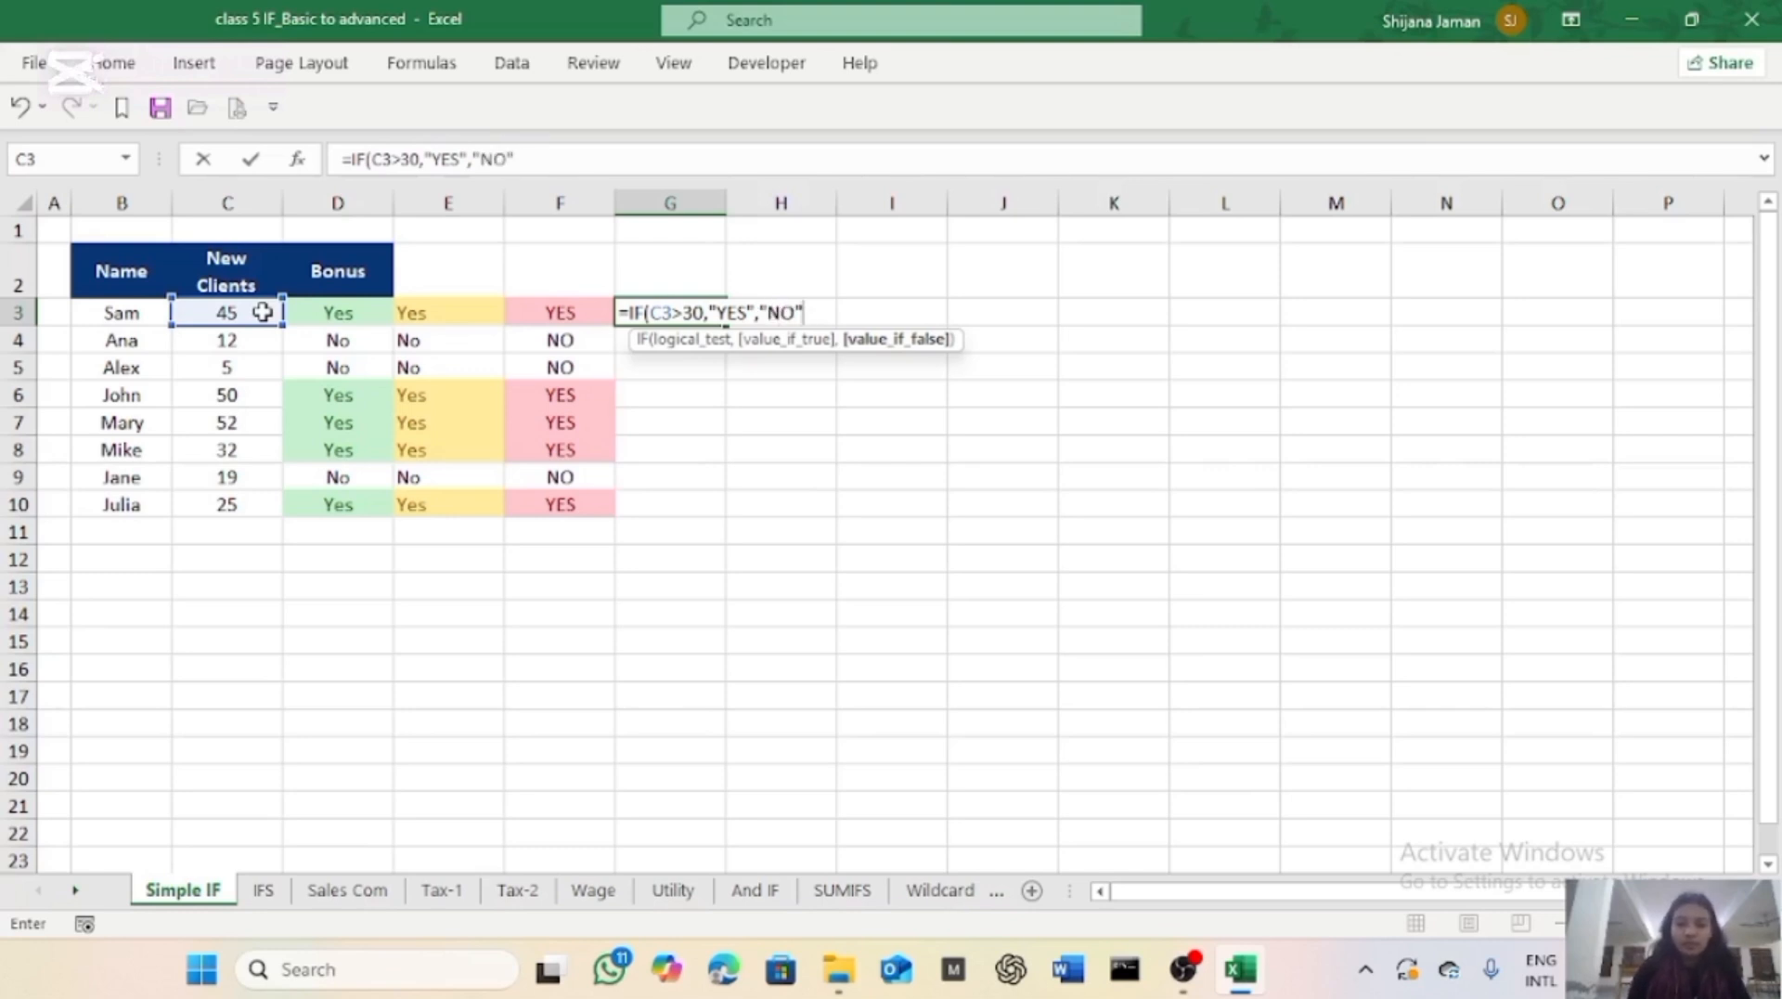
text())
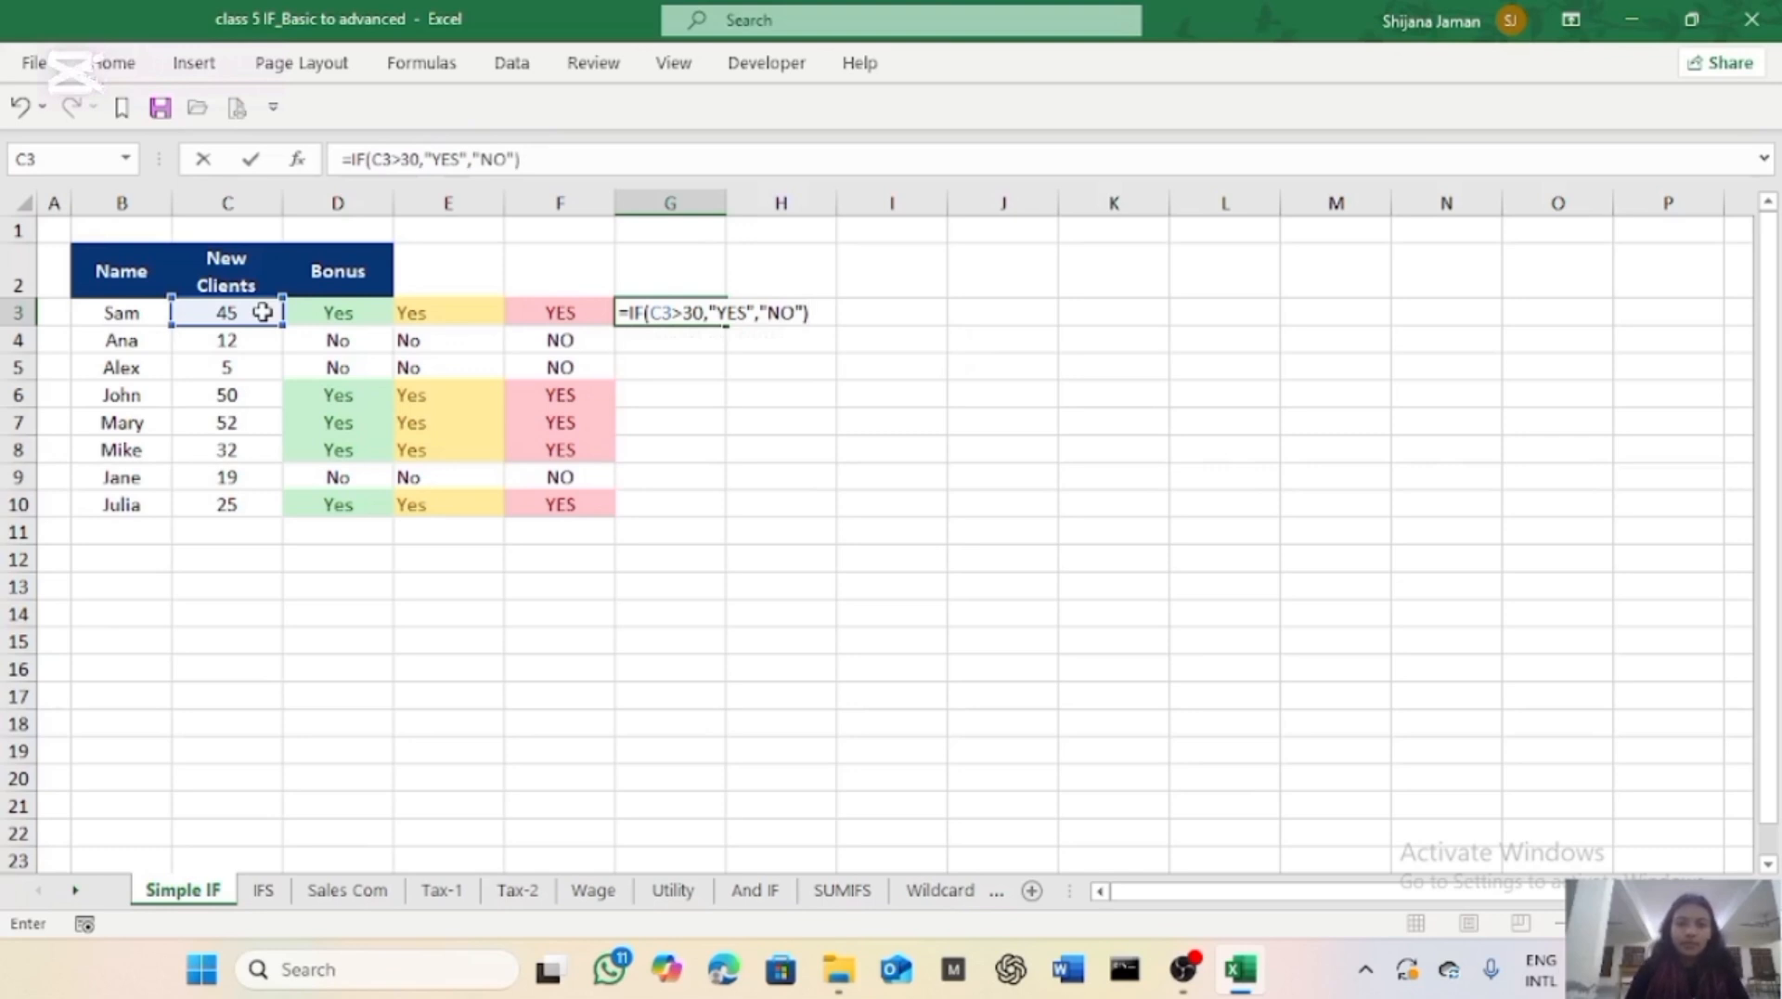
key(Return)
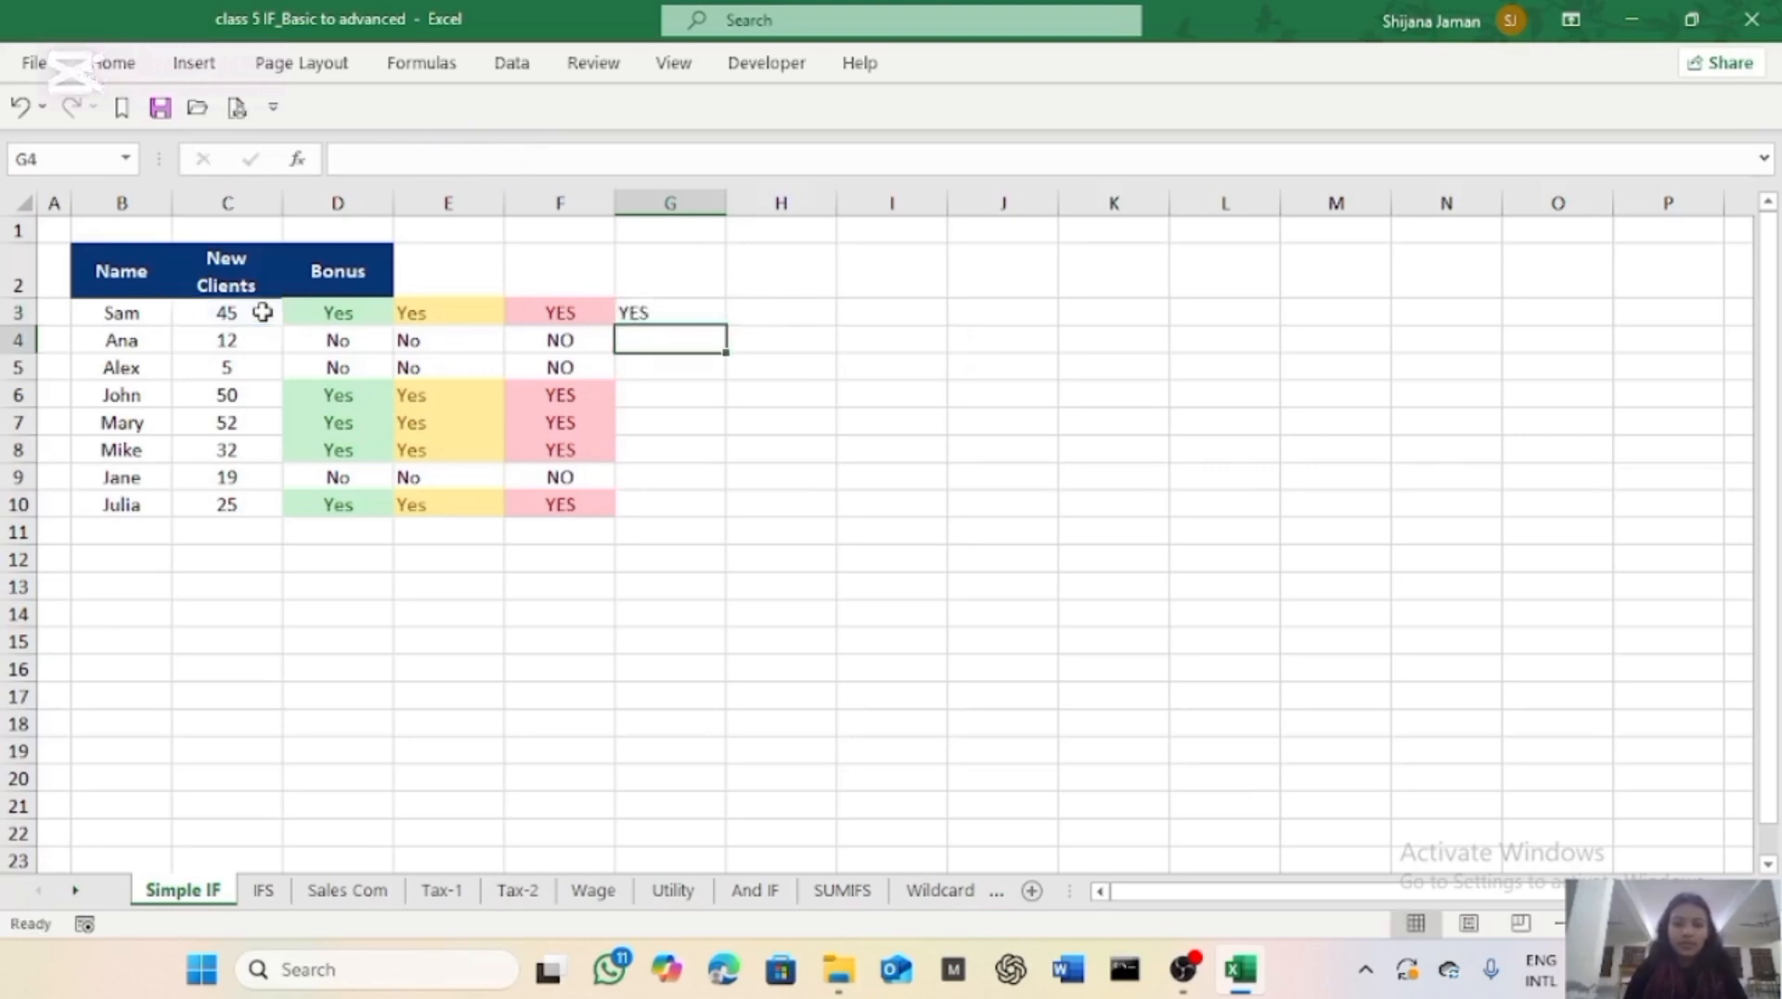
Fill the IF formula from G3 down through G10.
click(697, 311)
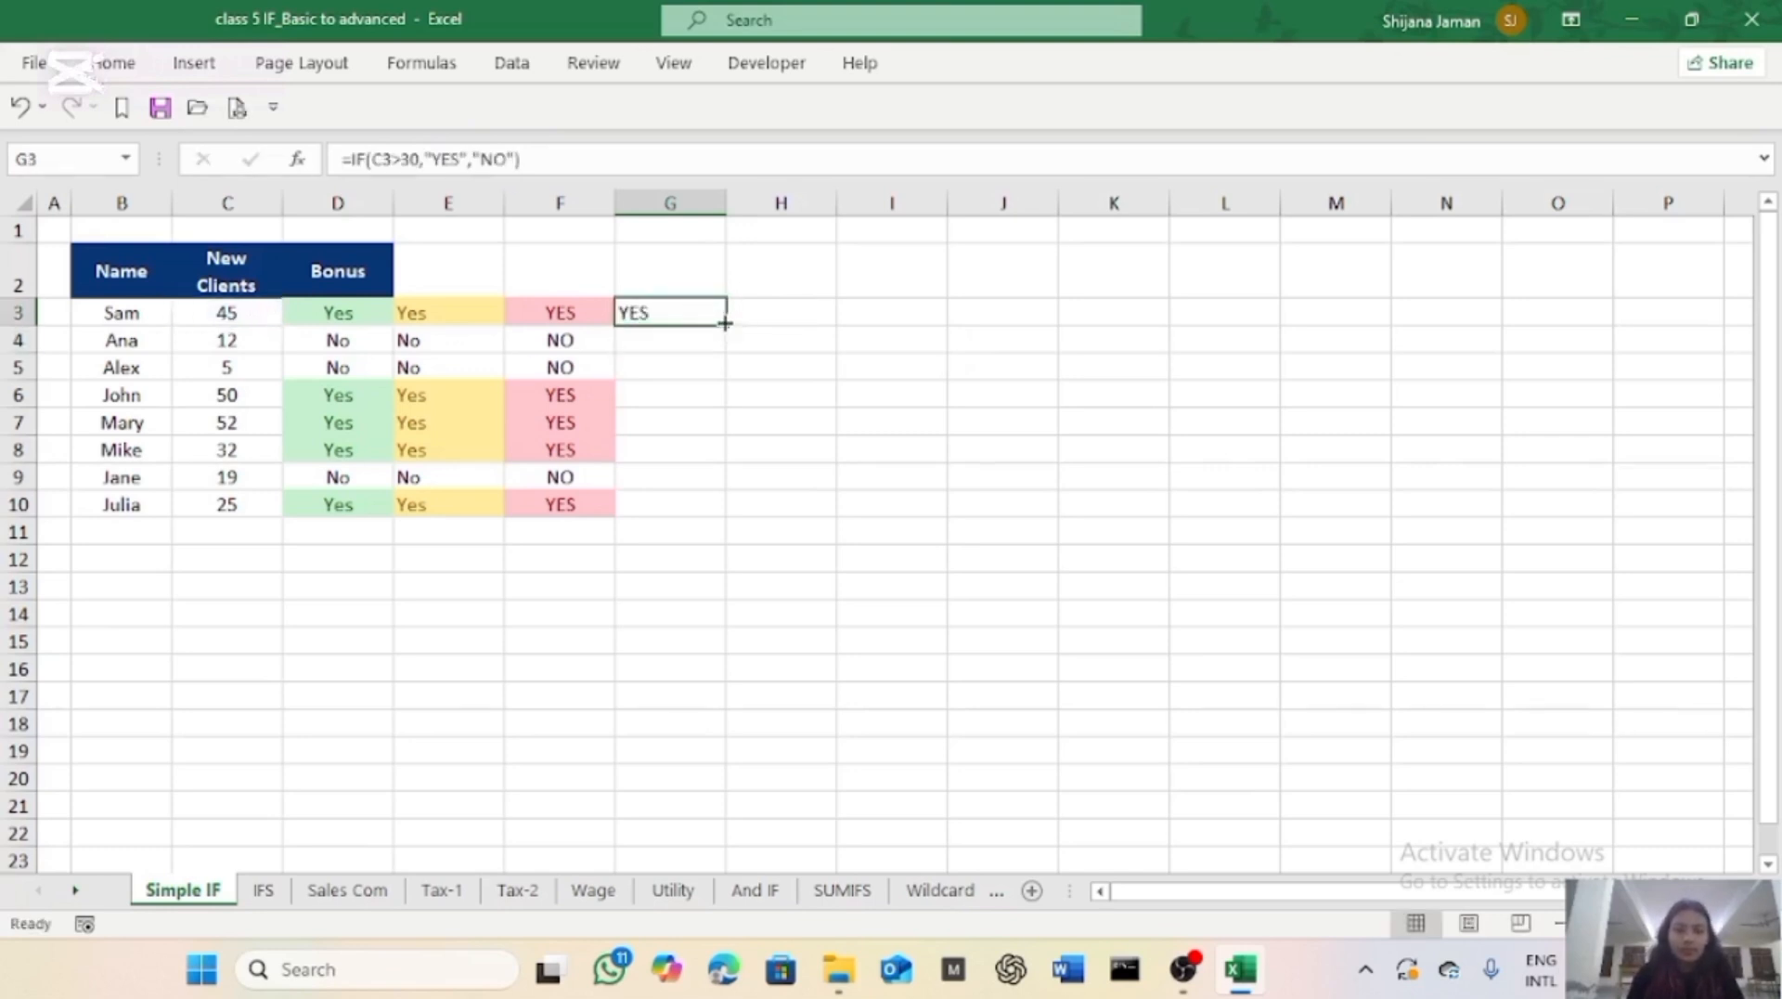
drag(724, 324, 714, 509)
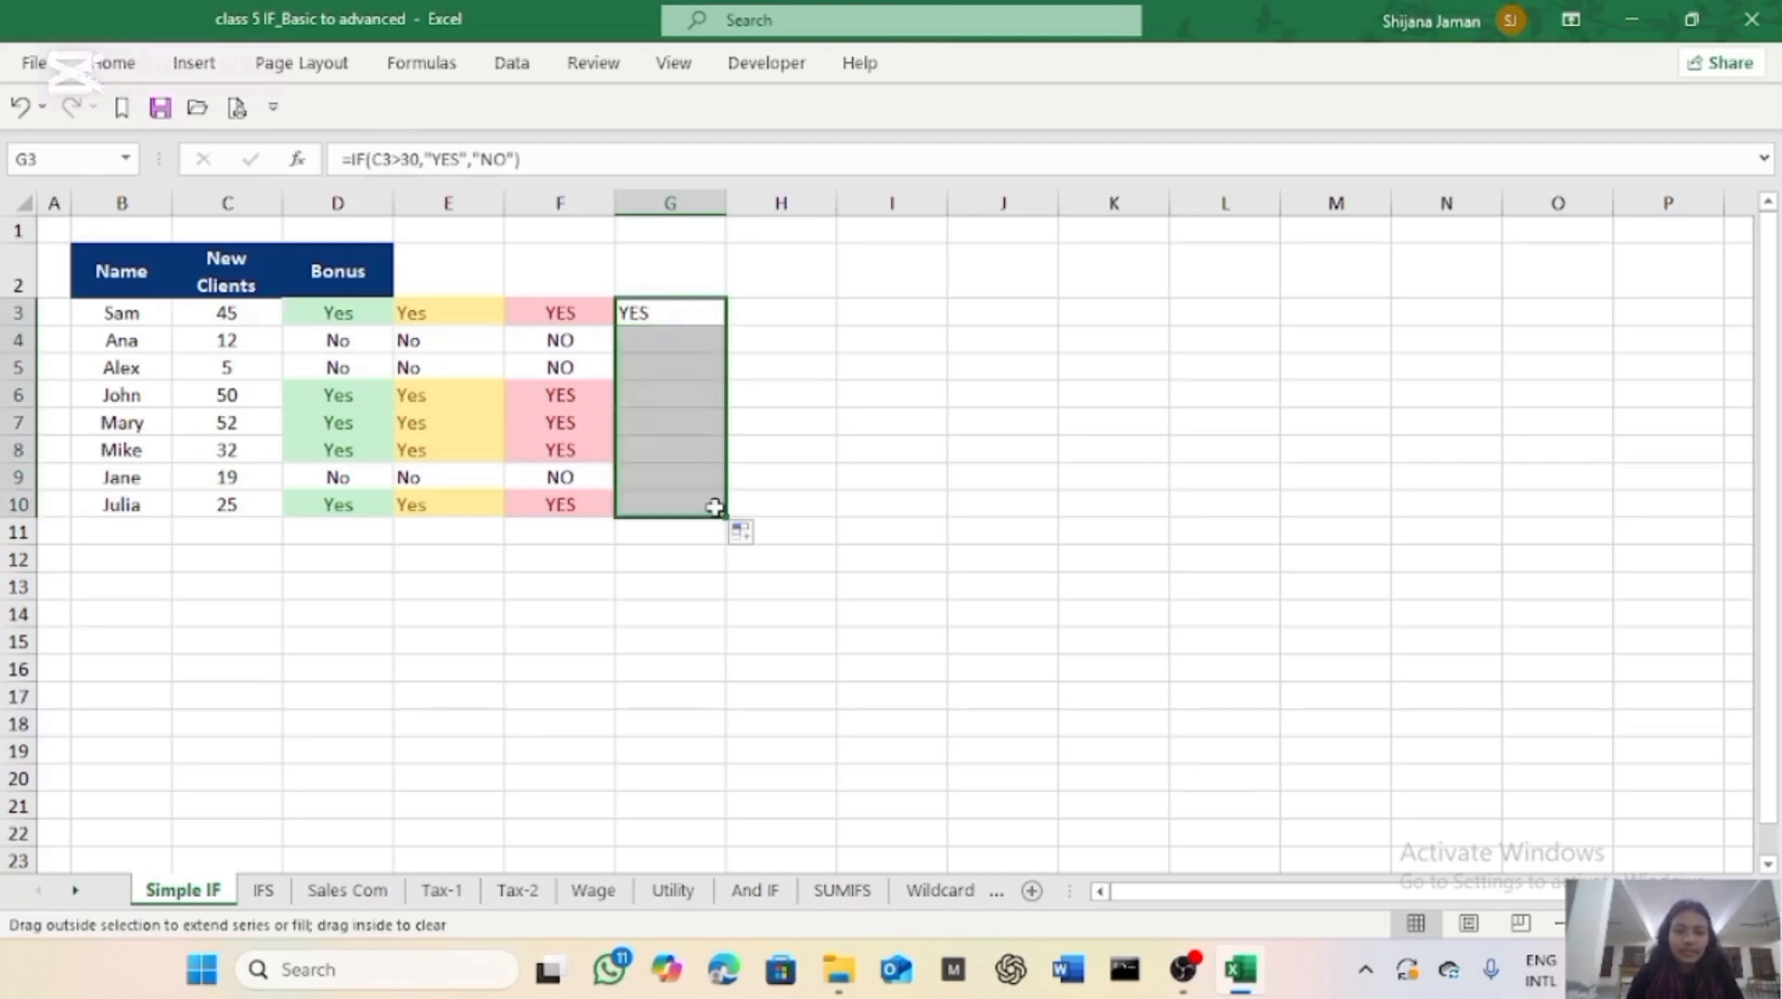
click(776, 500)
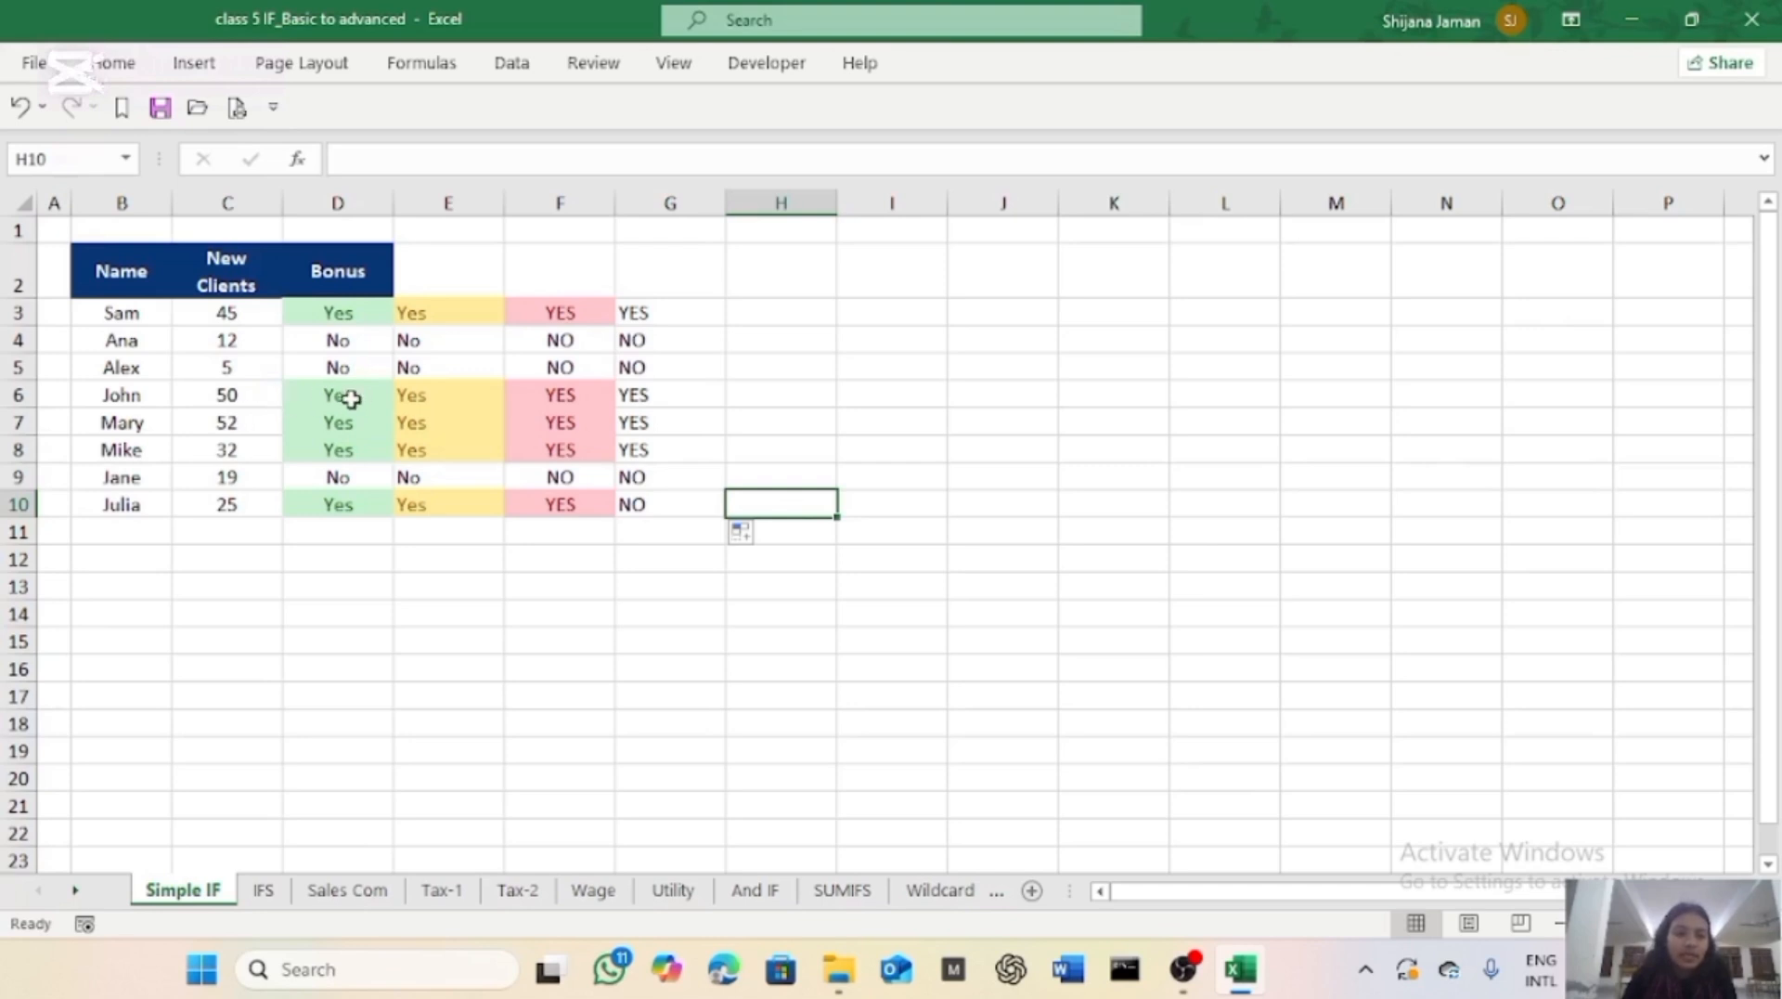
Conditionally format G3:G10 so cells equal to YES get Light Red Fill with Dark Red Text.
click(708, 313)
drag(725, 325, 701, 520)
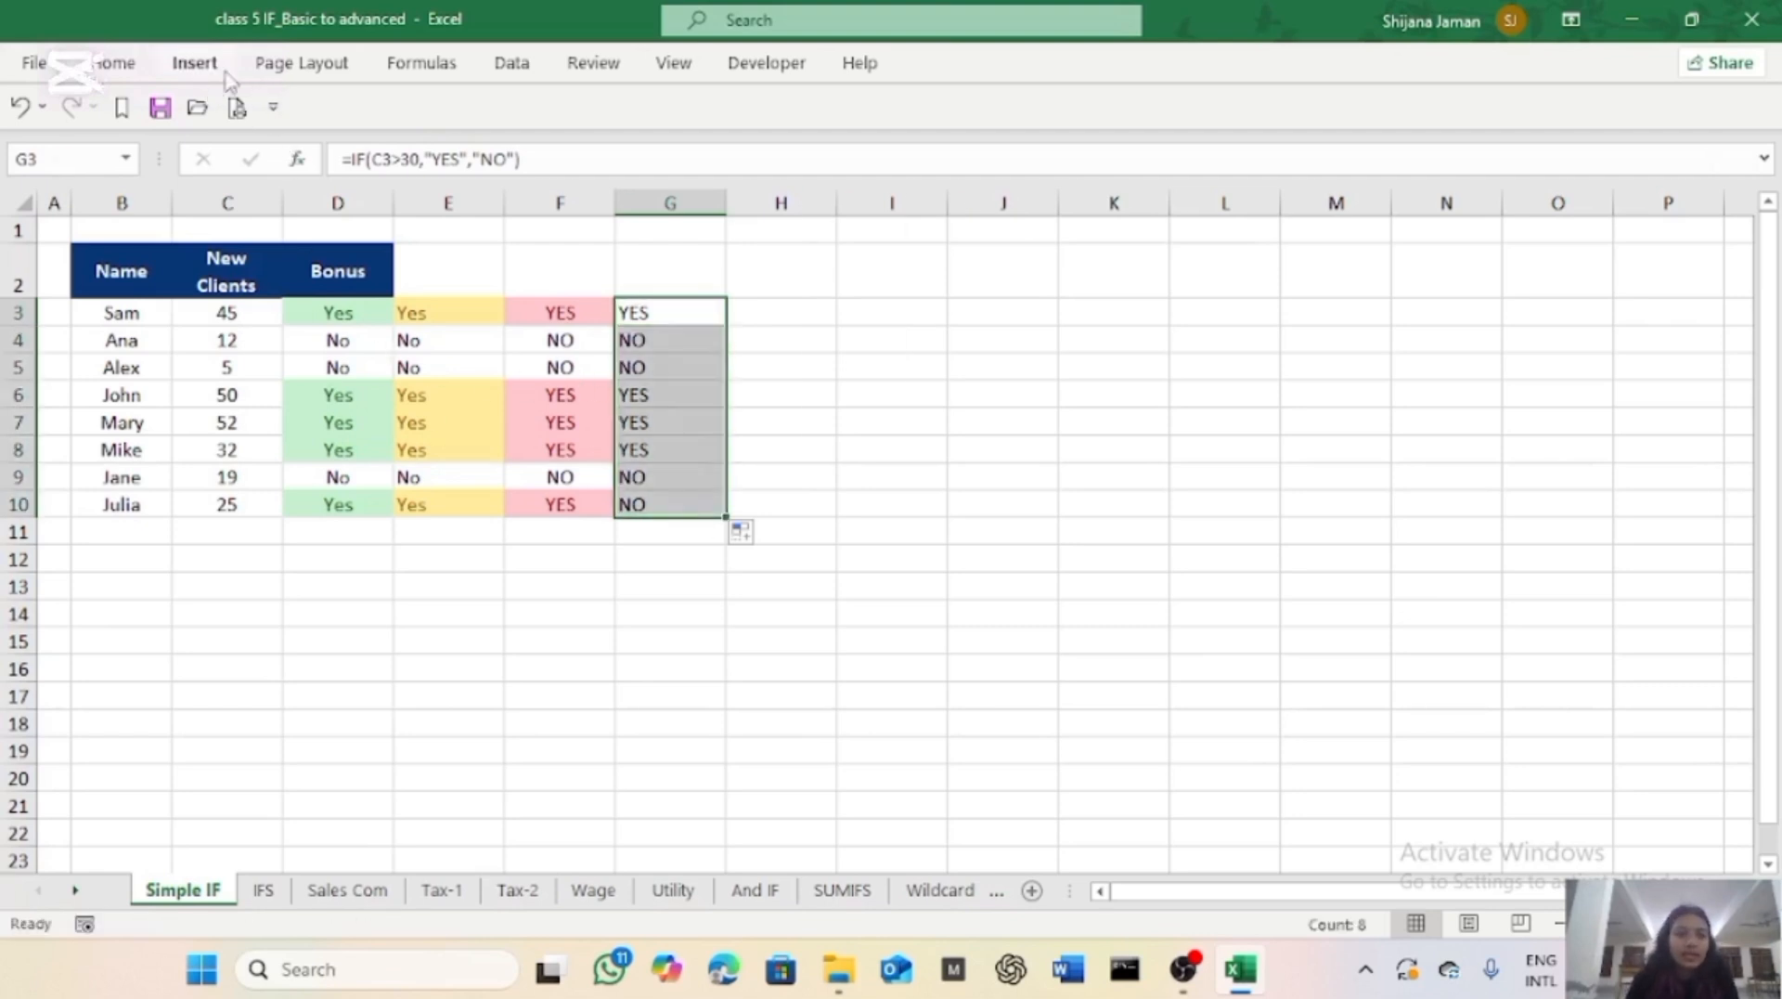
click(137, 65)
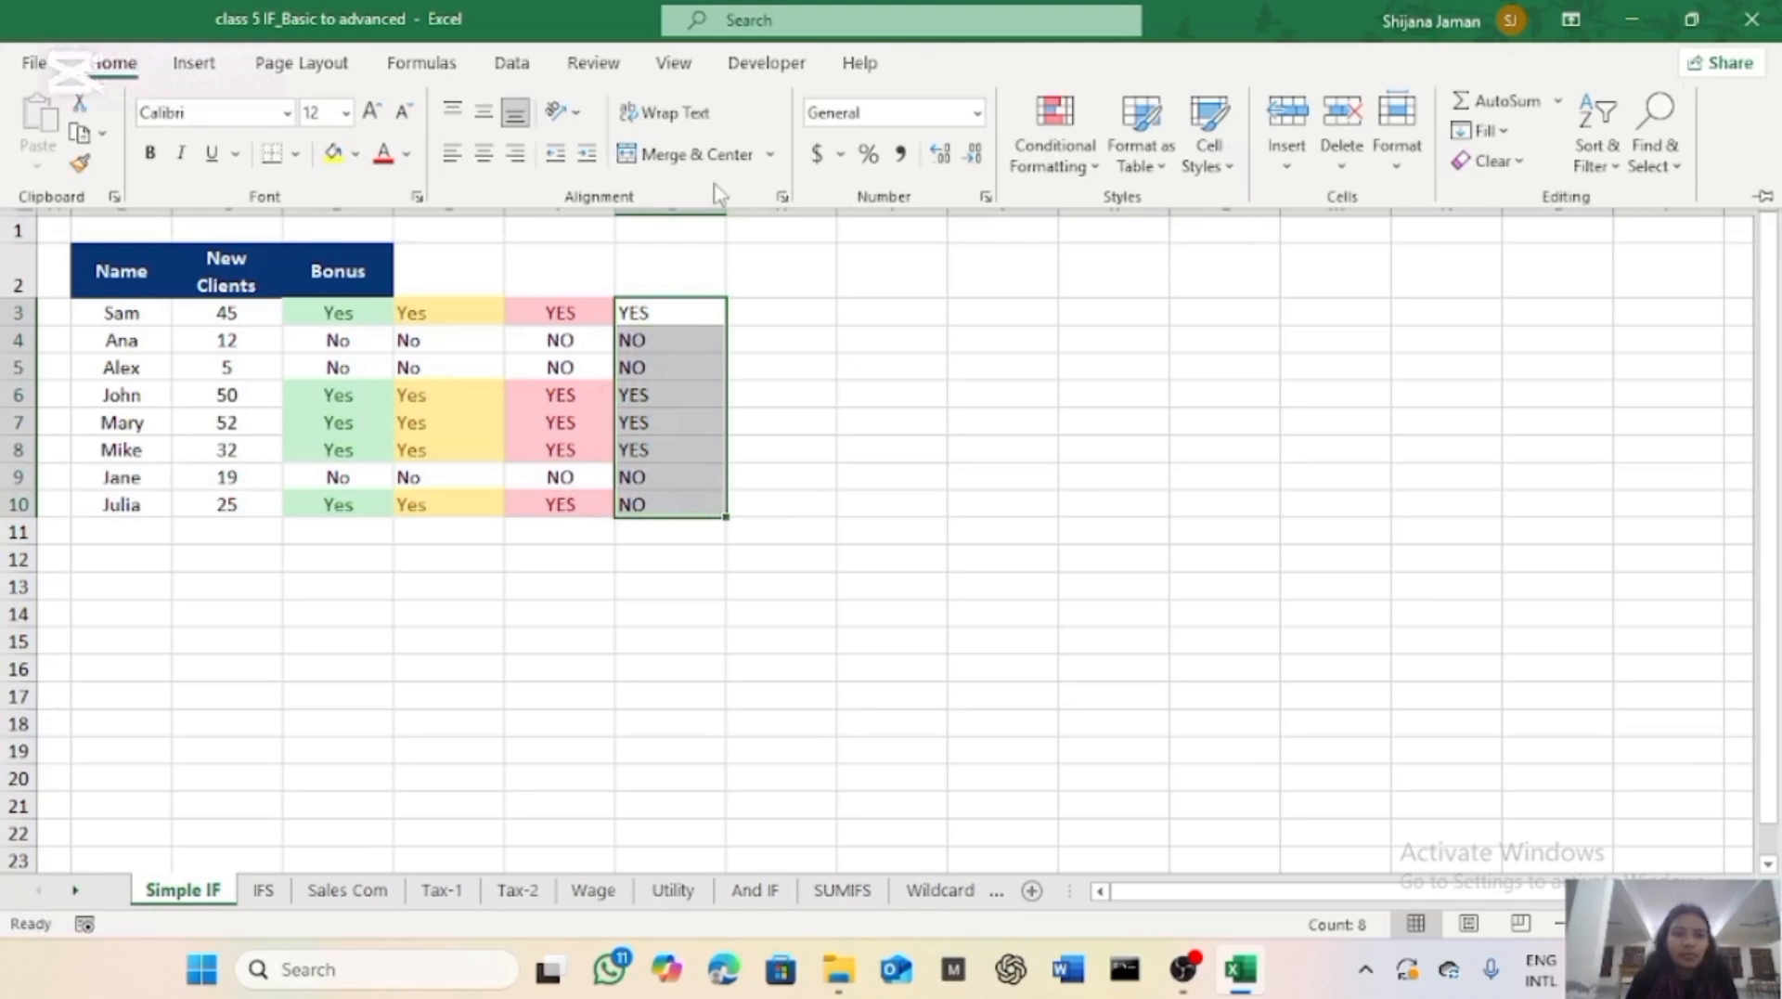
click(1022, 175)
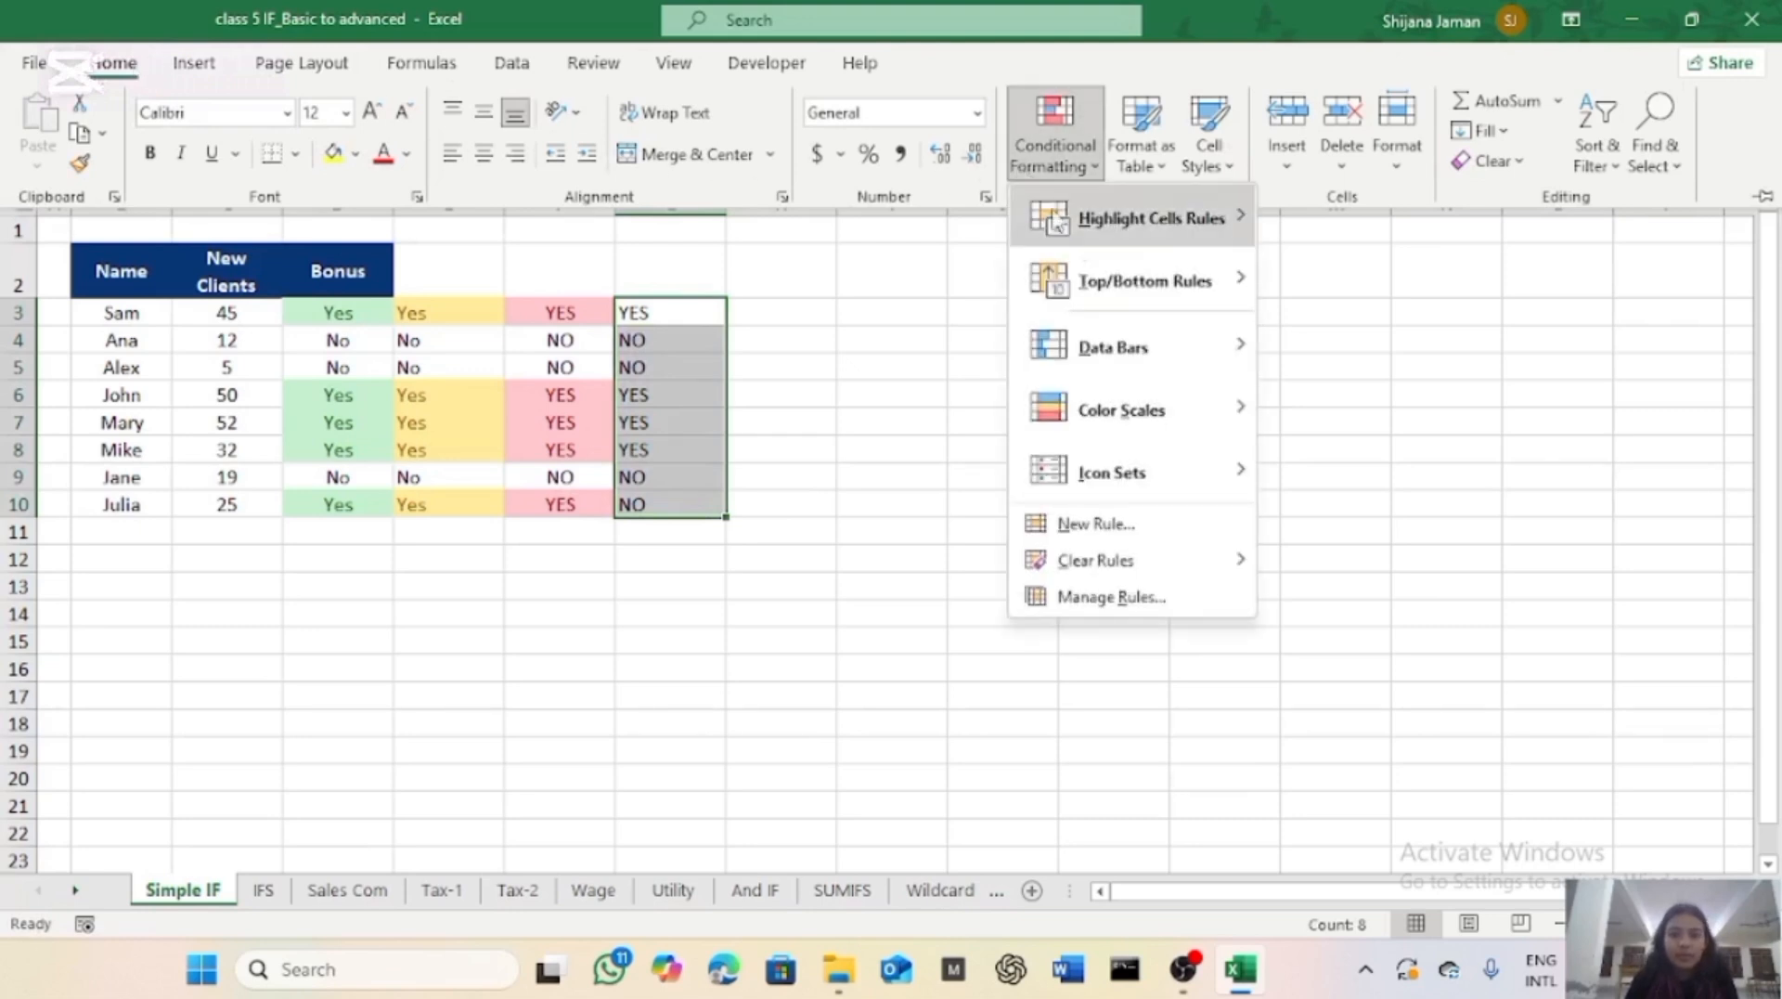
mouse_move(1137, 229)
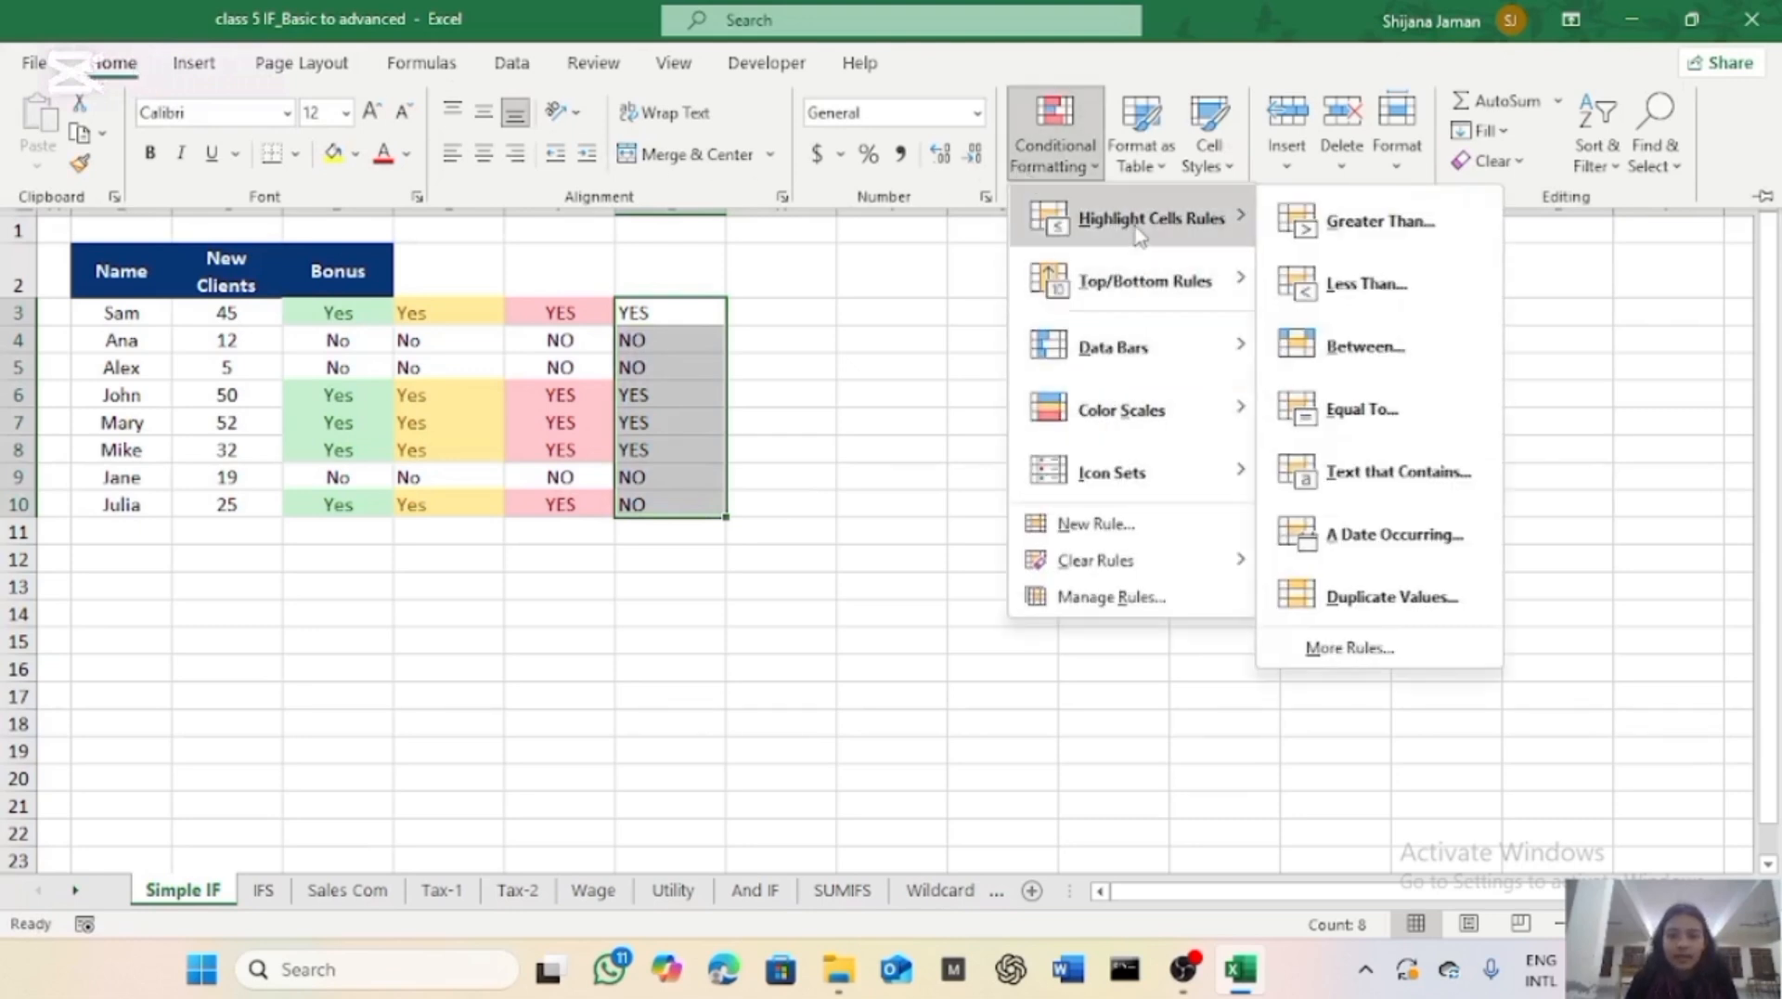
click(1350, 438)
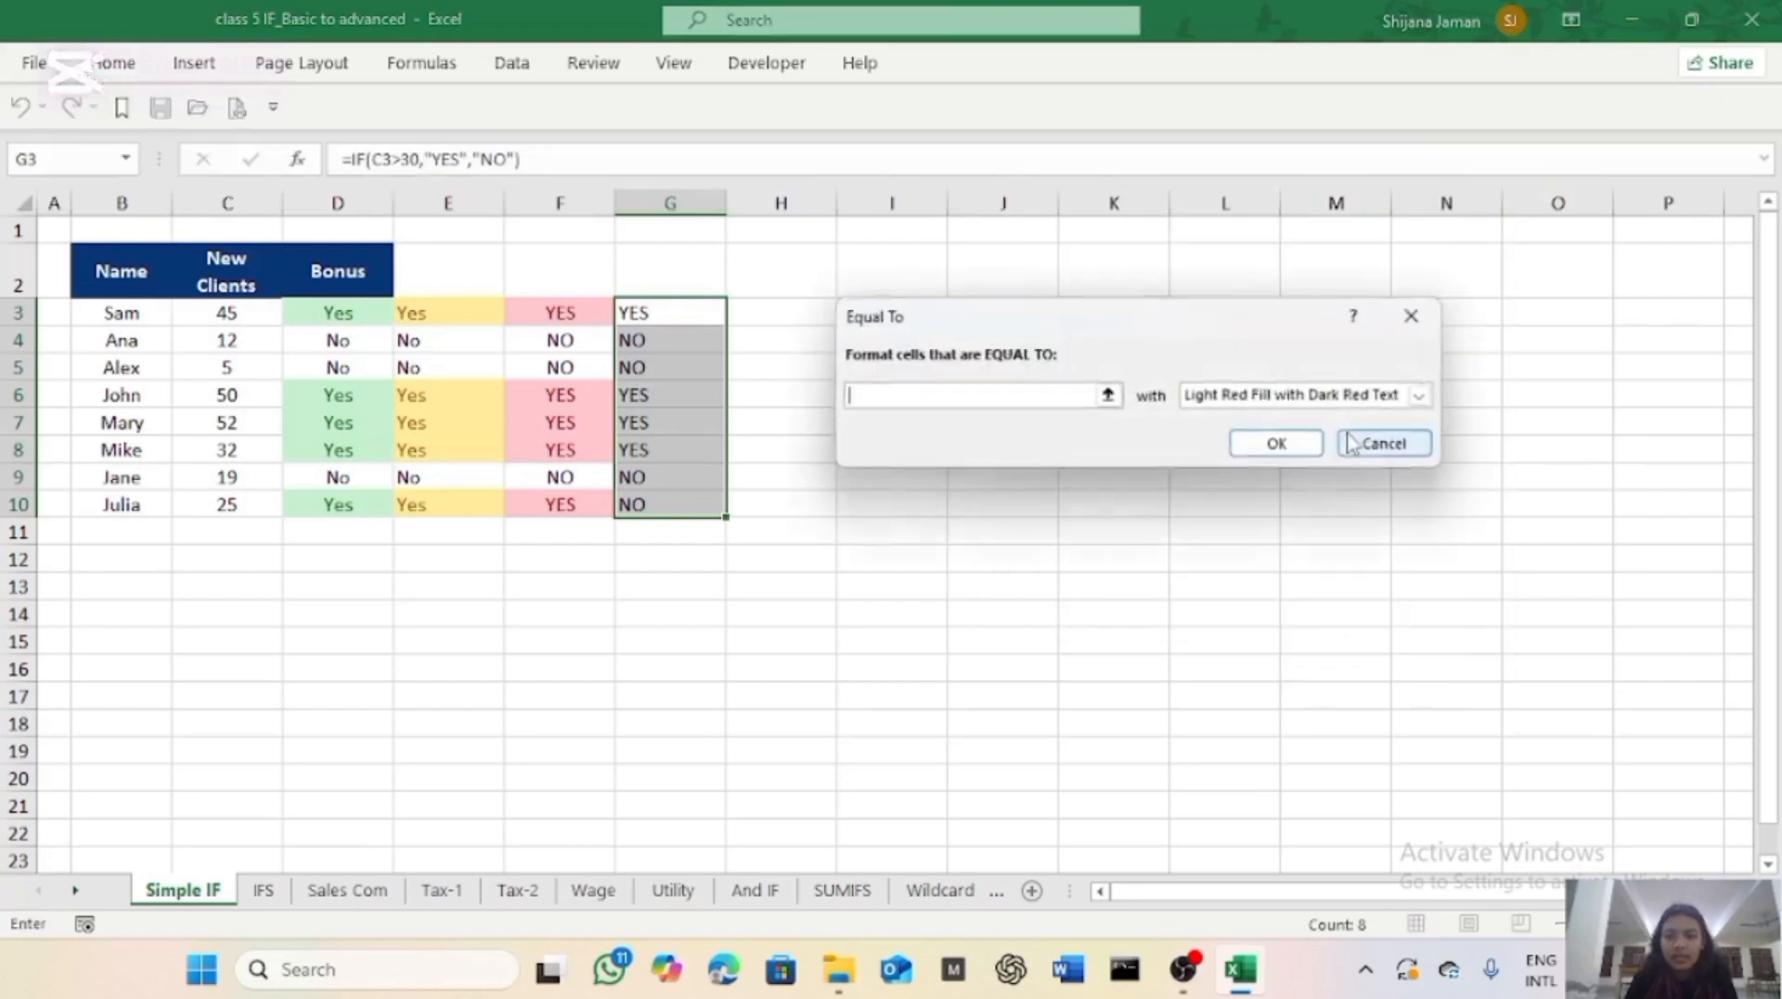
click(915, 392)
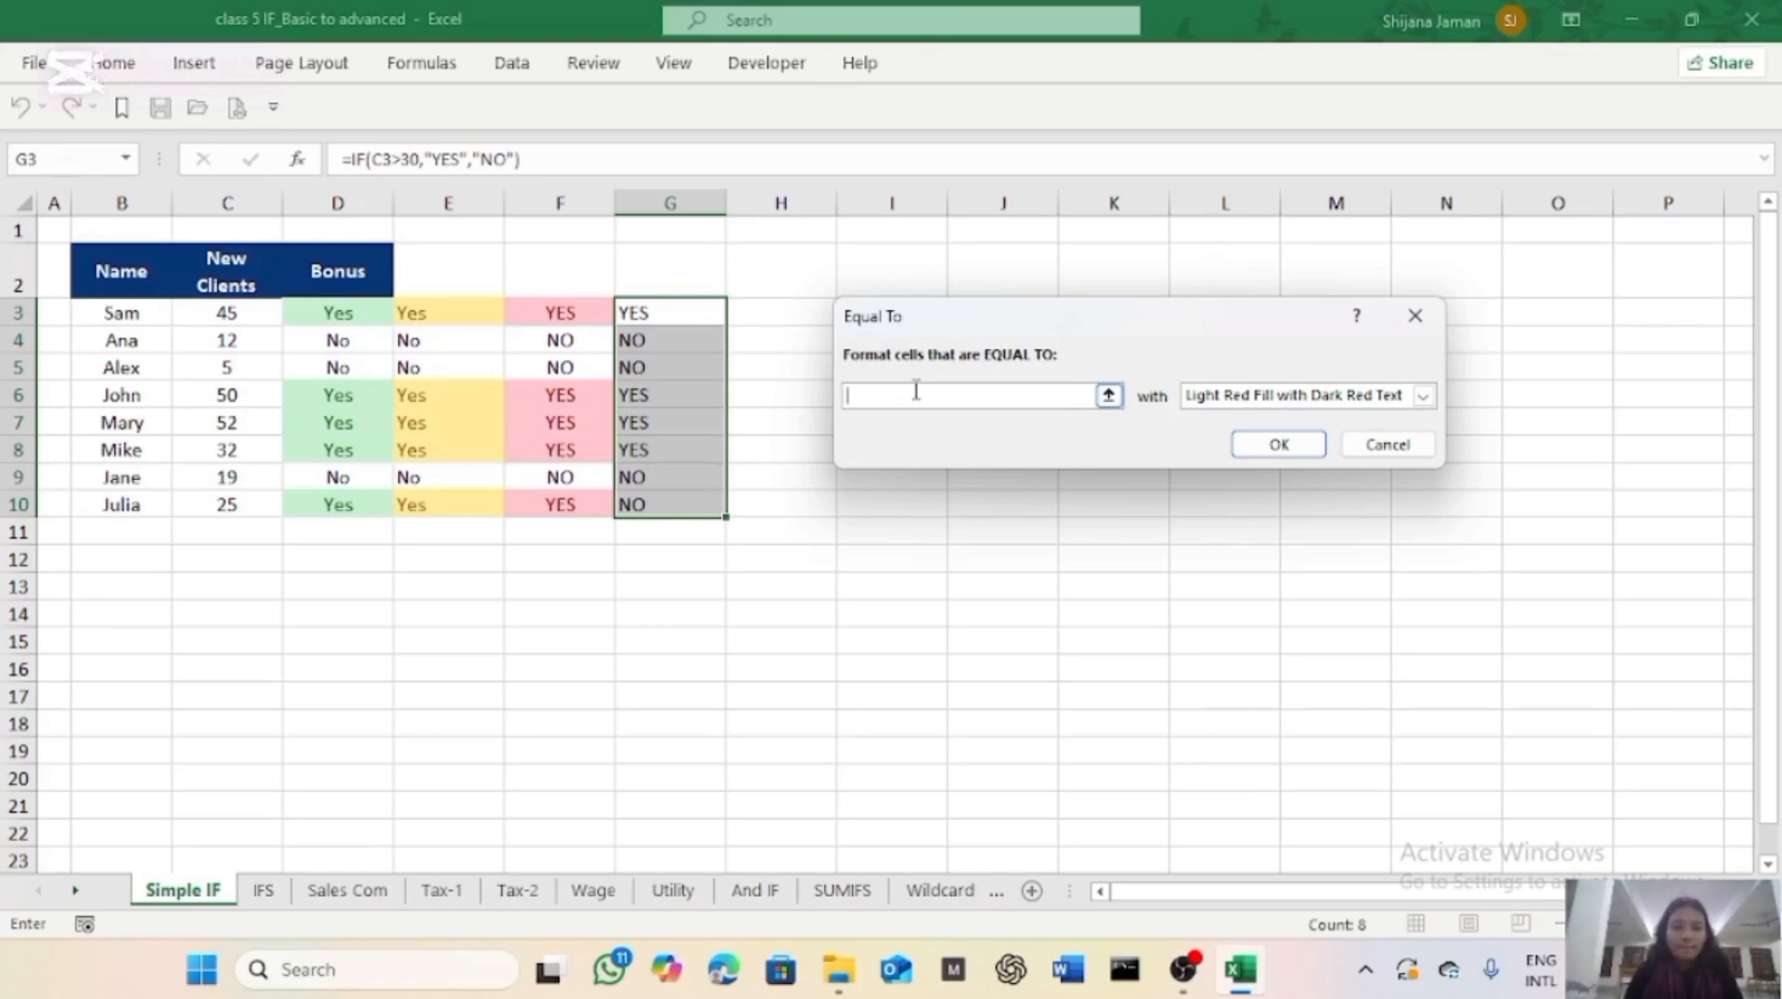
text(YES)
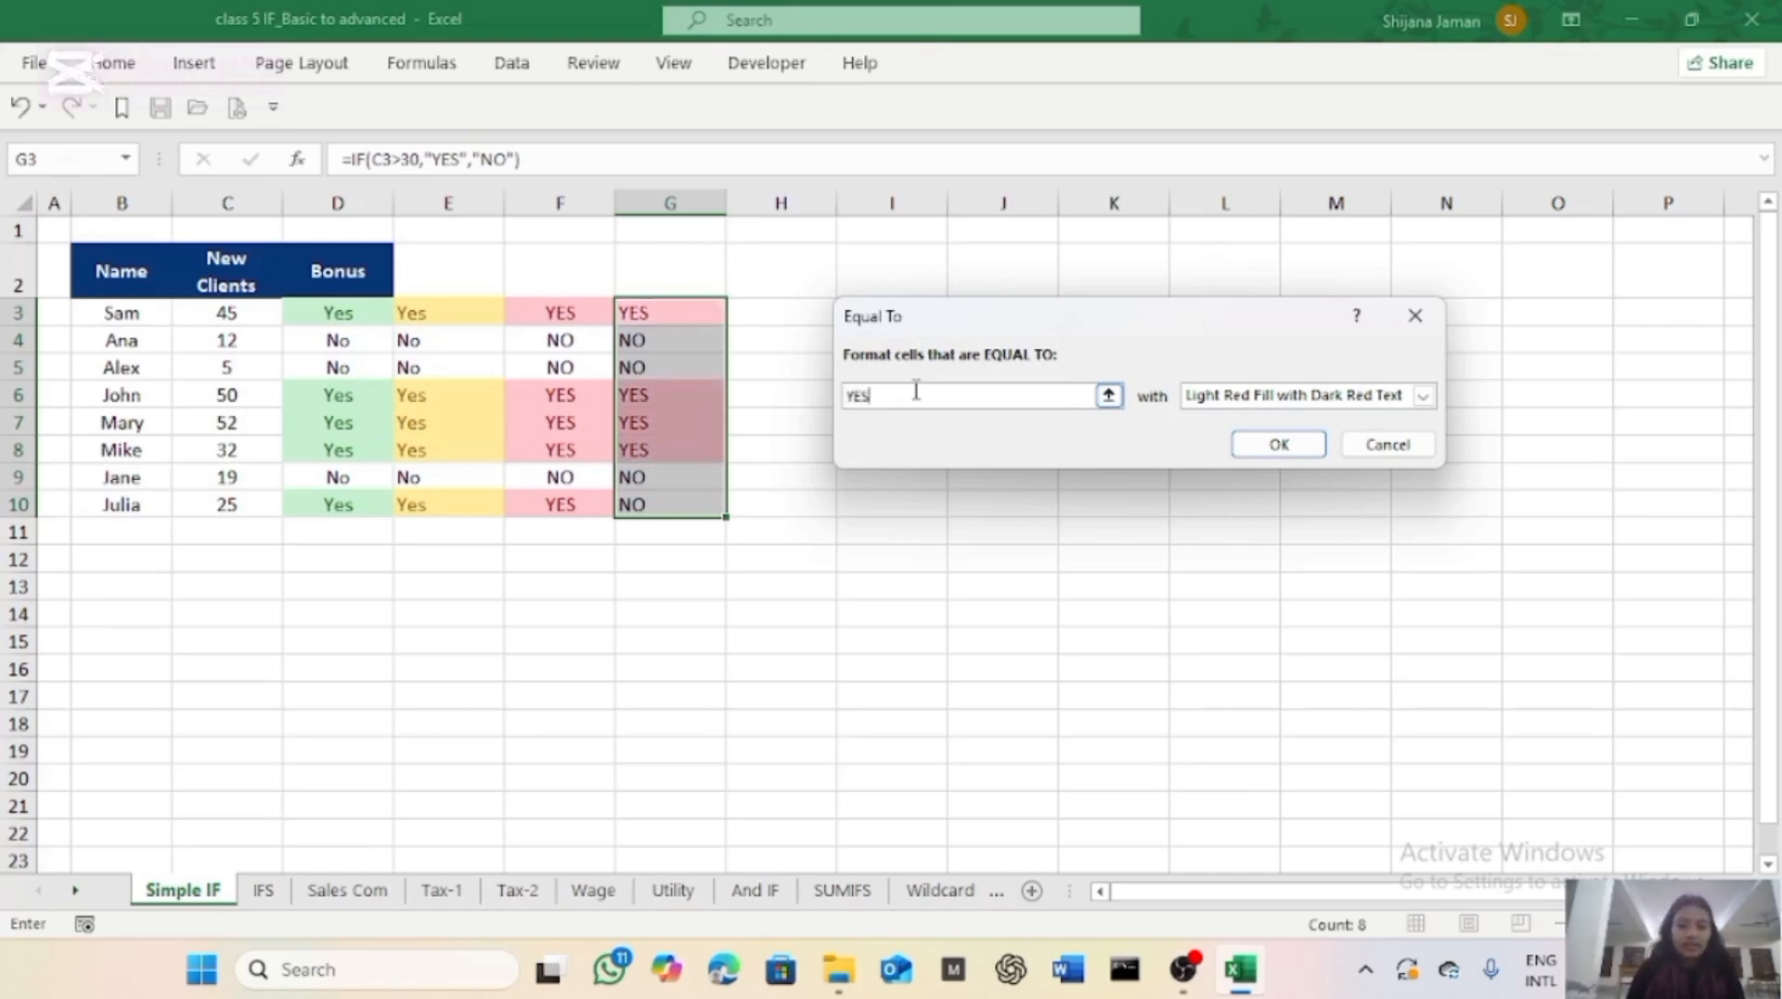
key(Return)
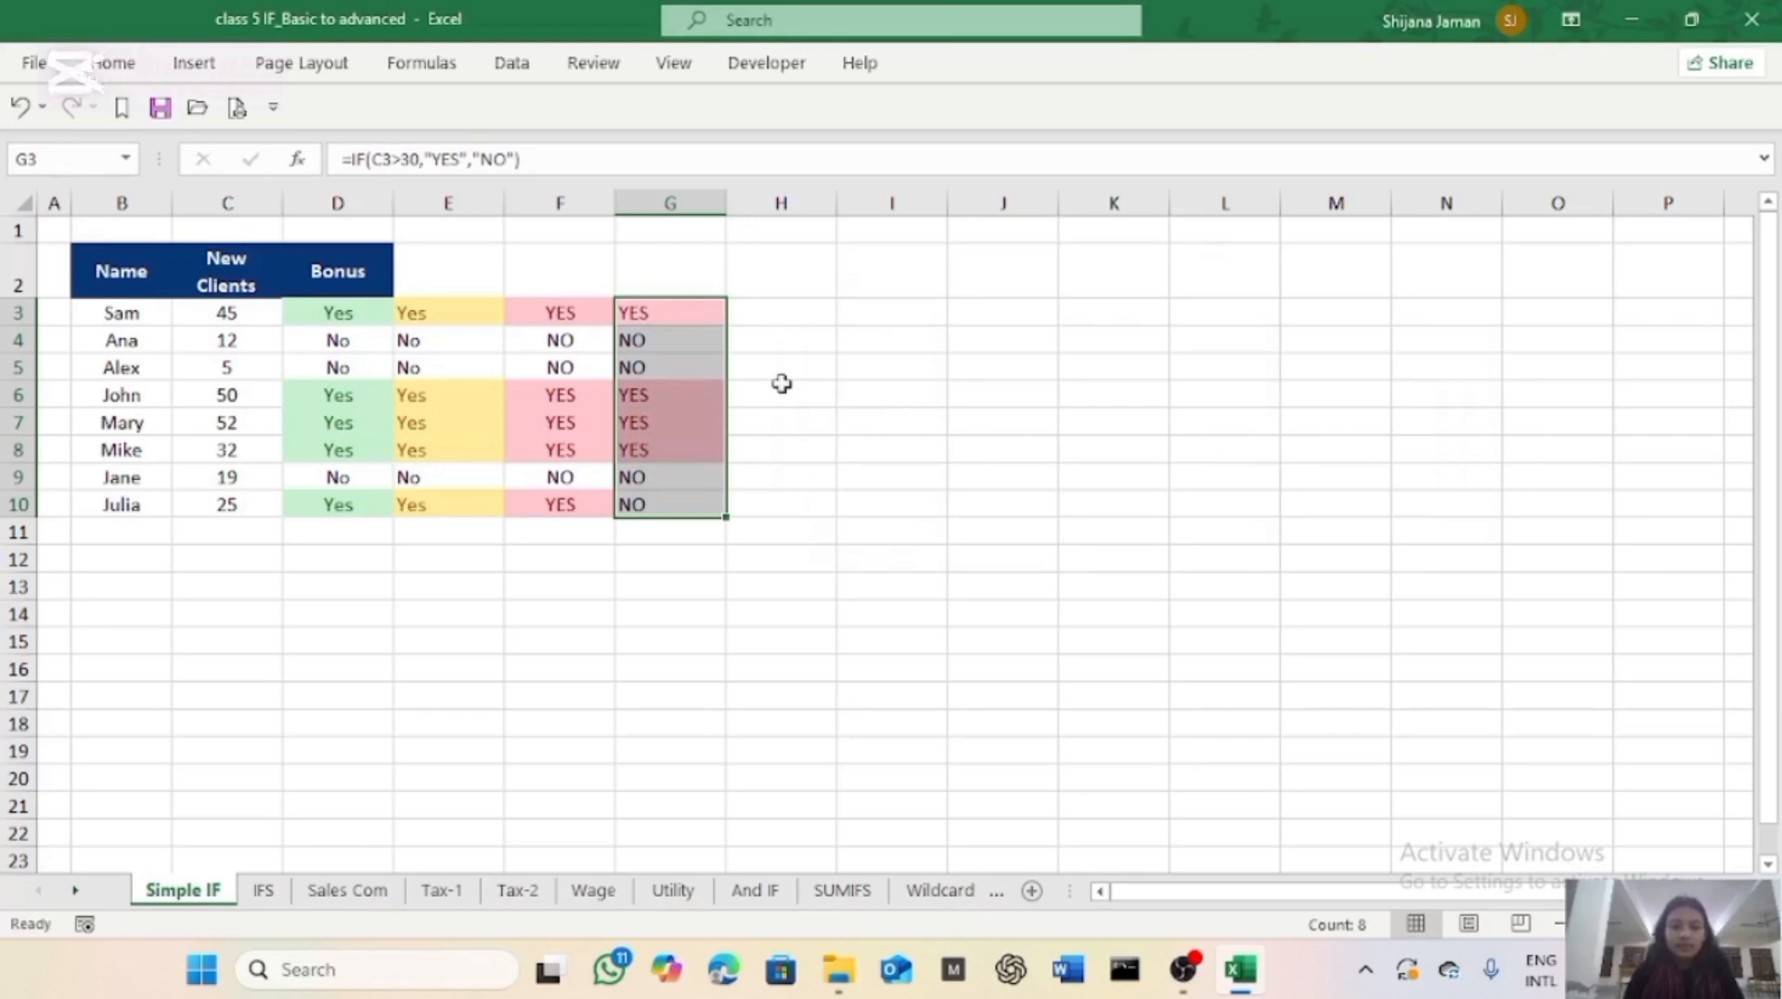
drag(784, 388, 694, 311)
click(757, 441)
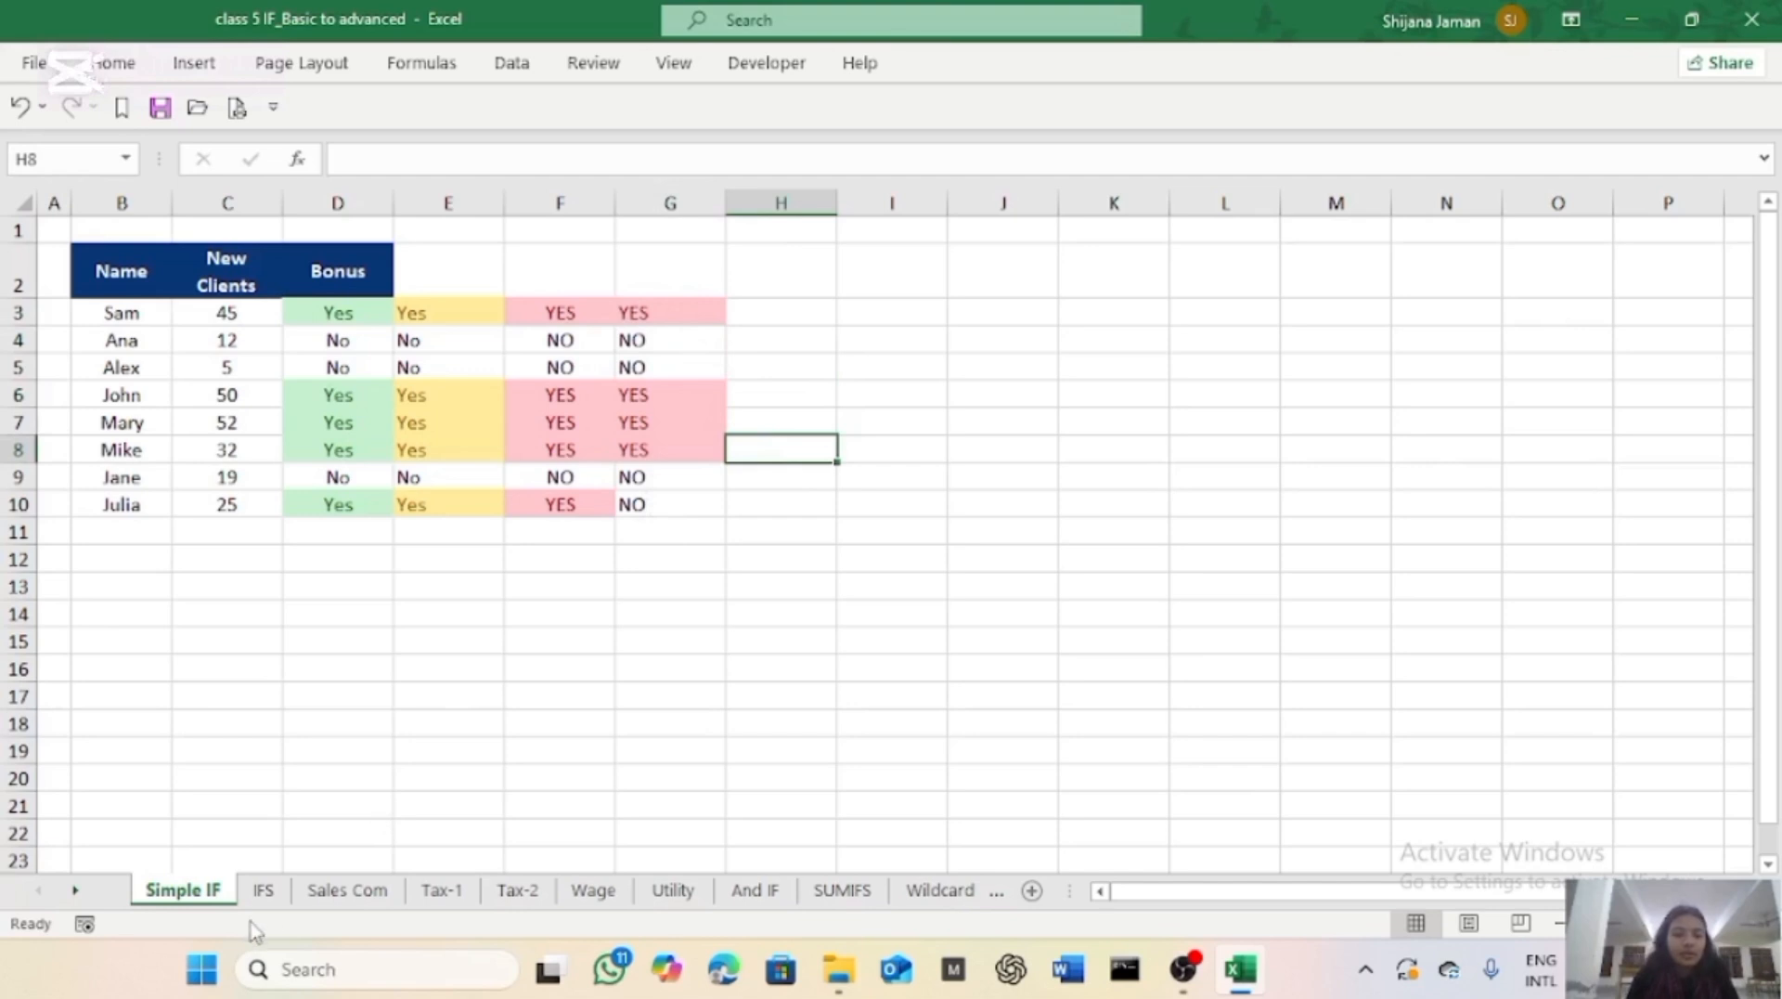
On the IFS sheet, begin an IFS formula in G3 that returns 4000 when C3>30.
click(264, 891)
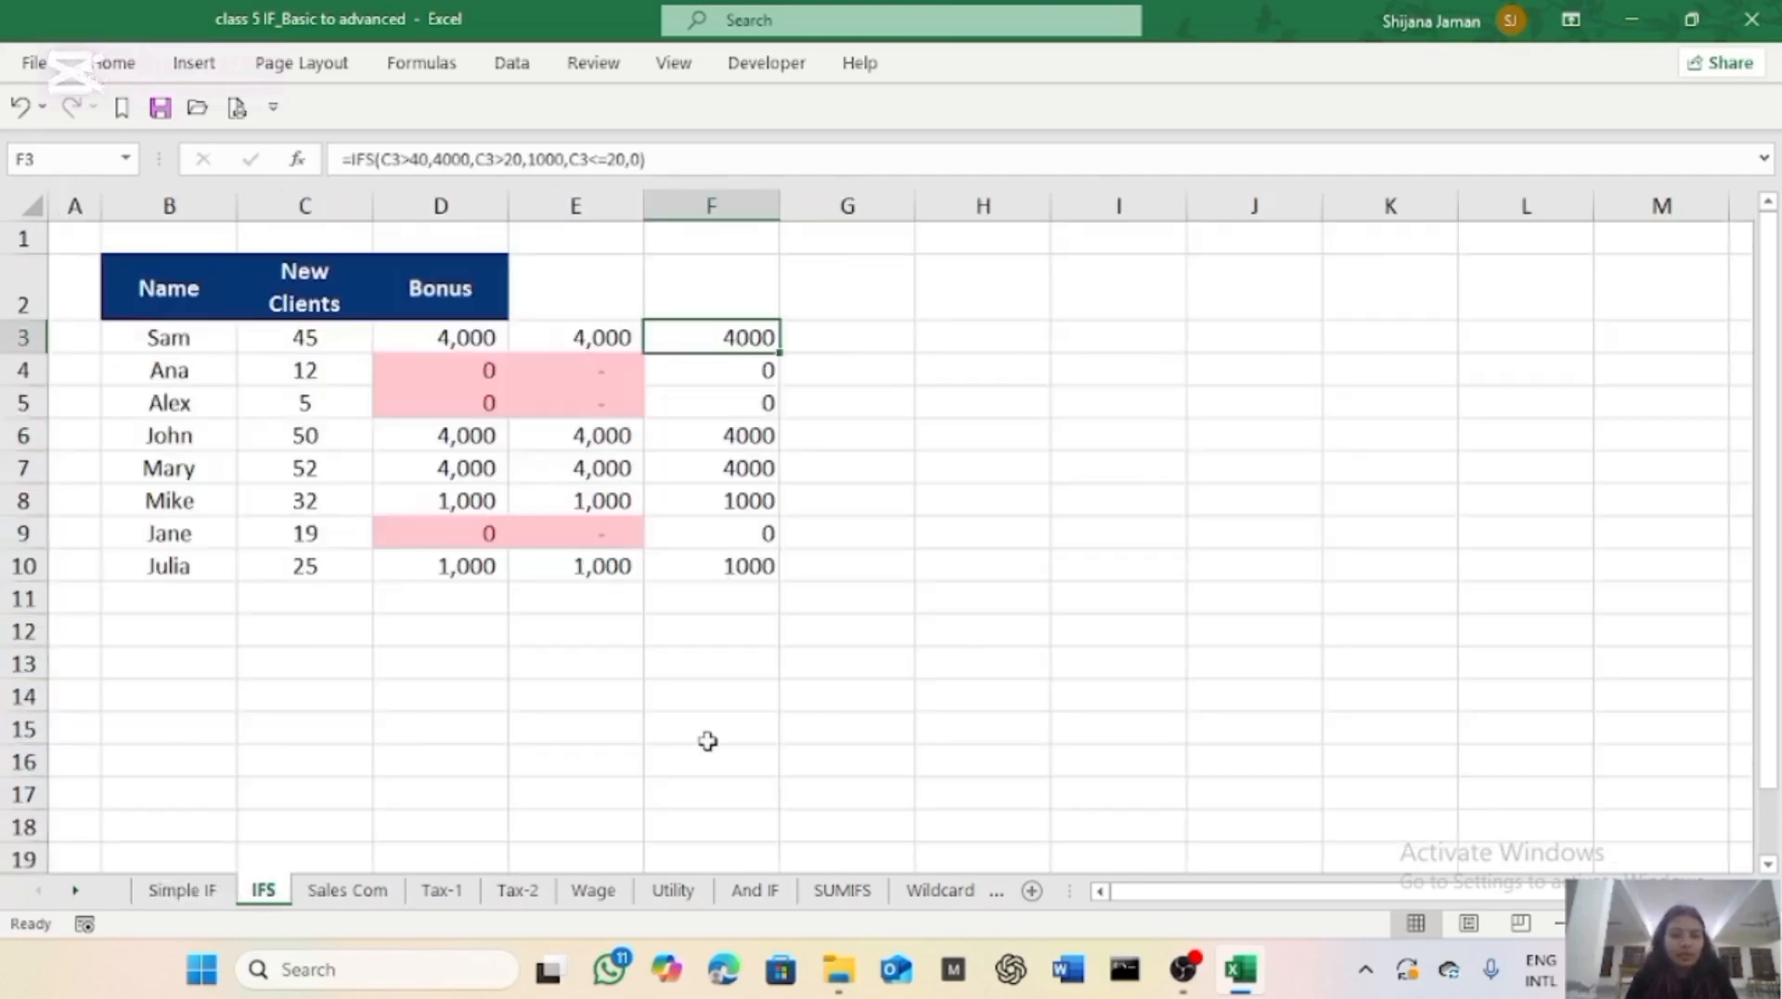
click(891, 343)
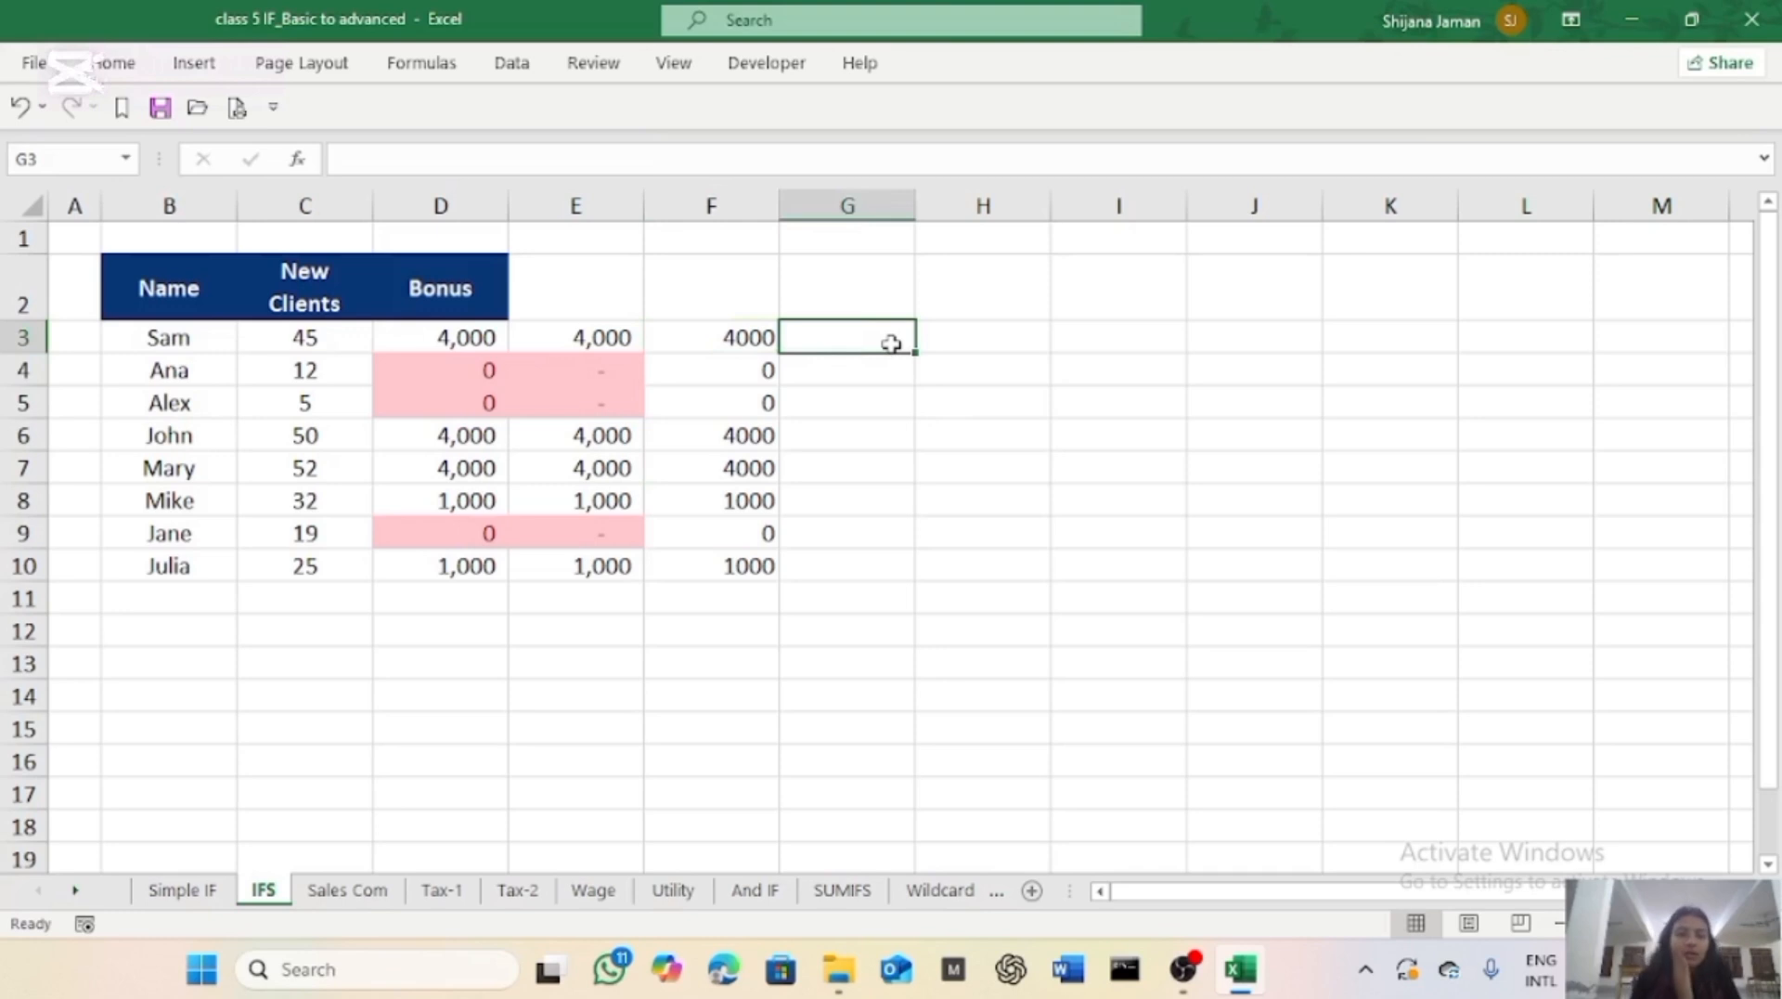
text(=ID)
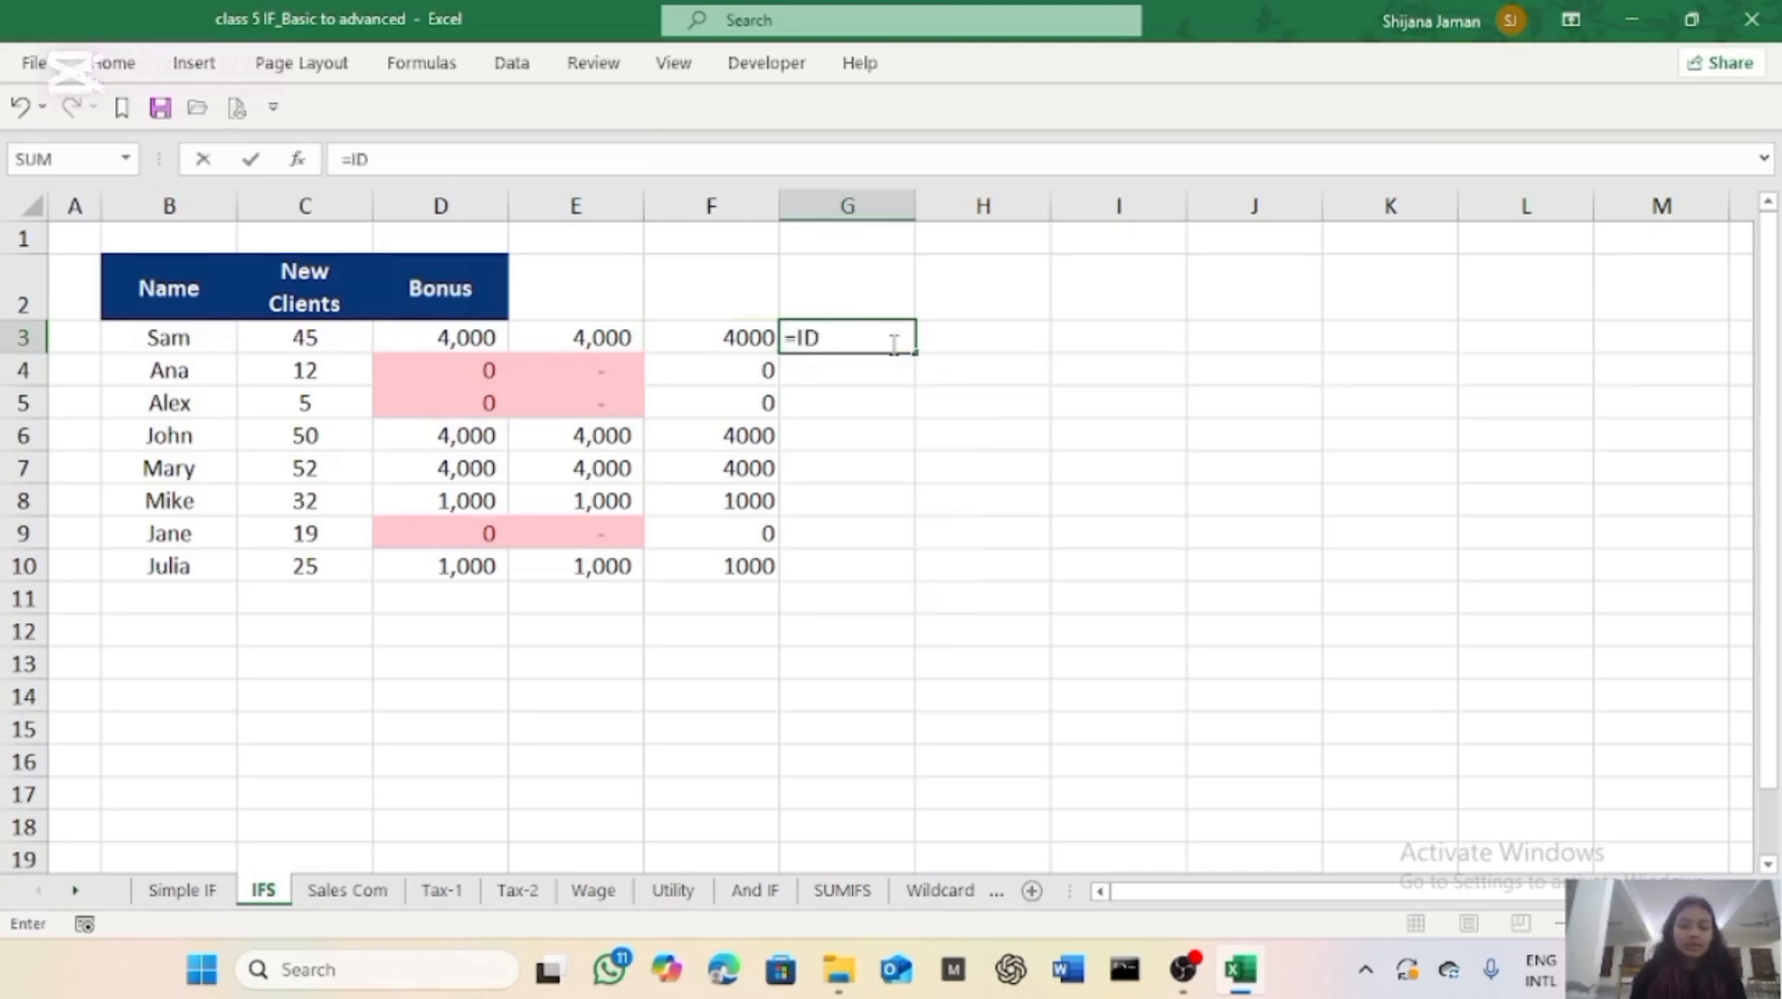
key(BackSpace)
text(FS)
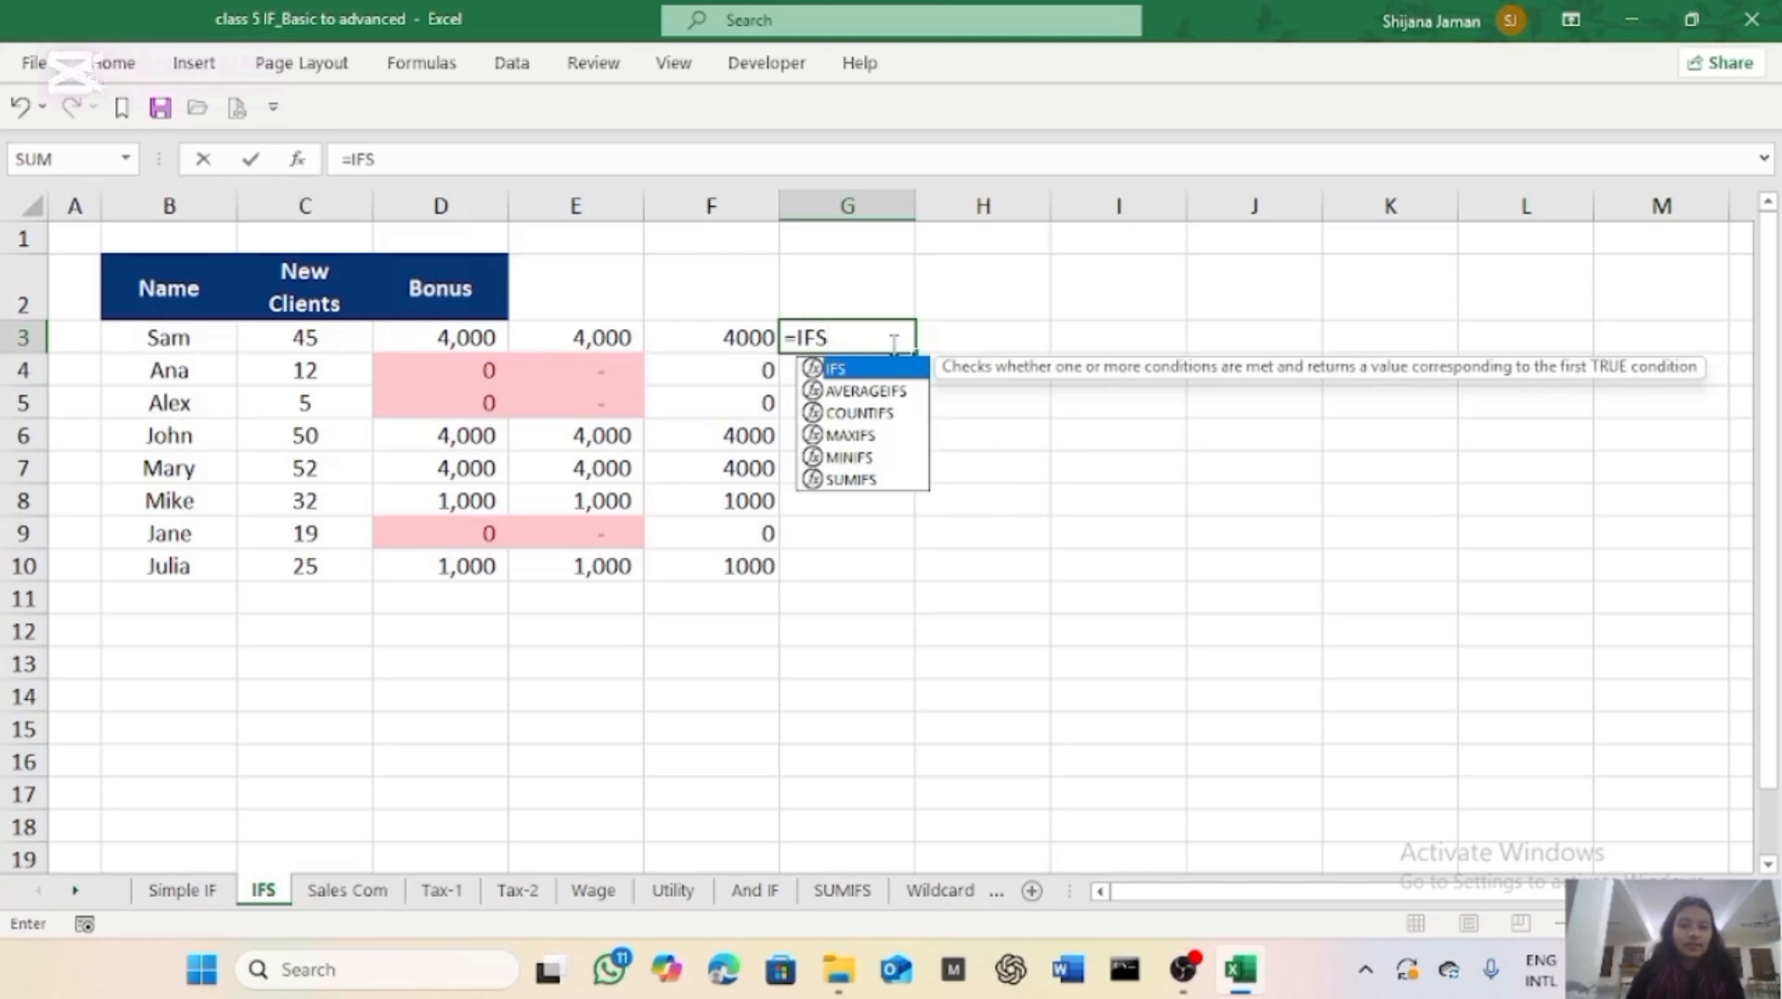
text(()
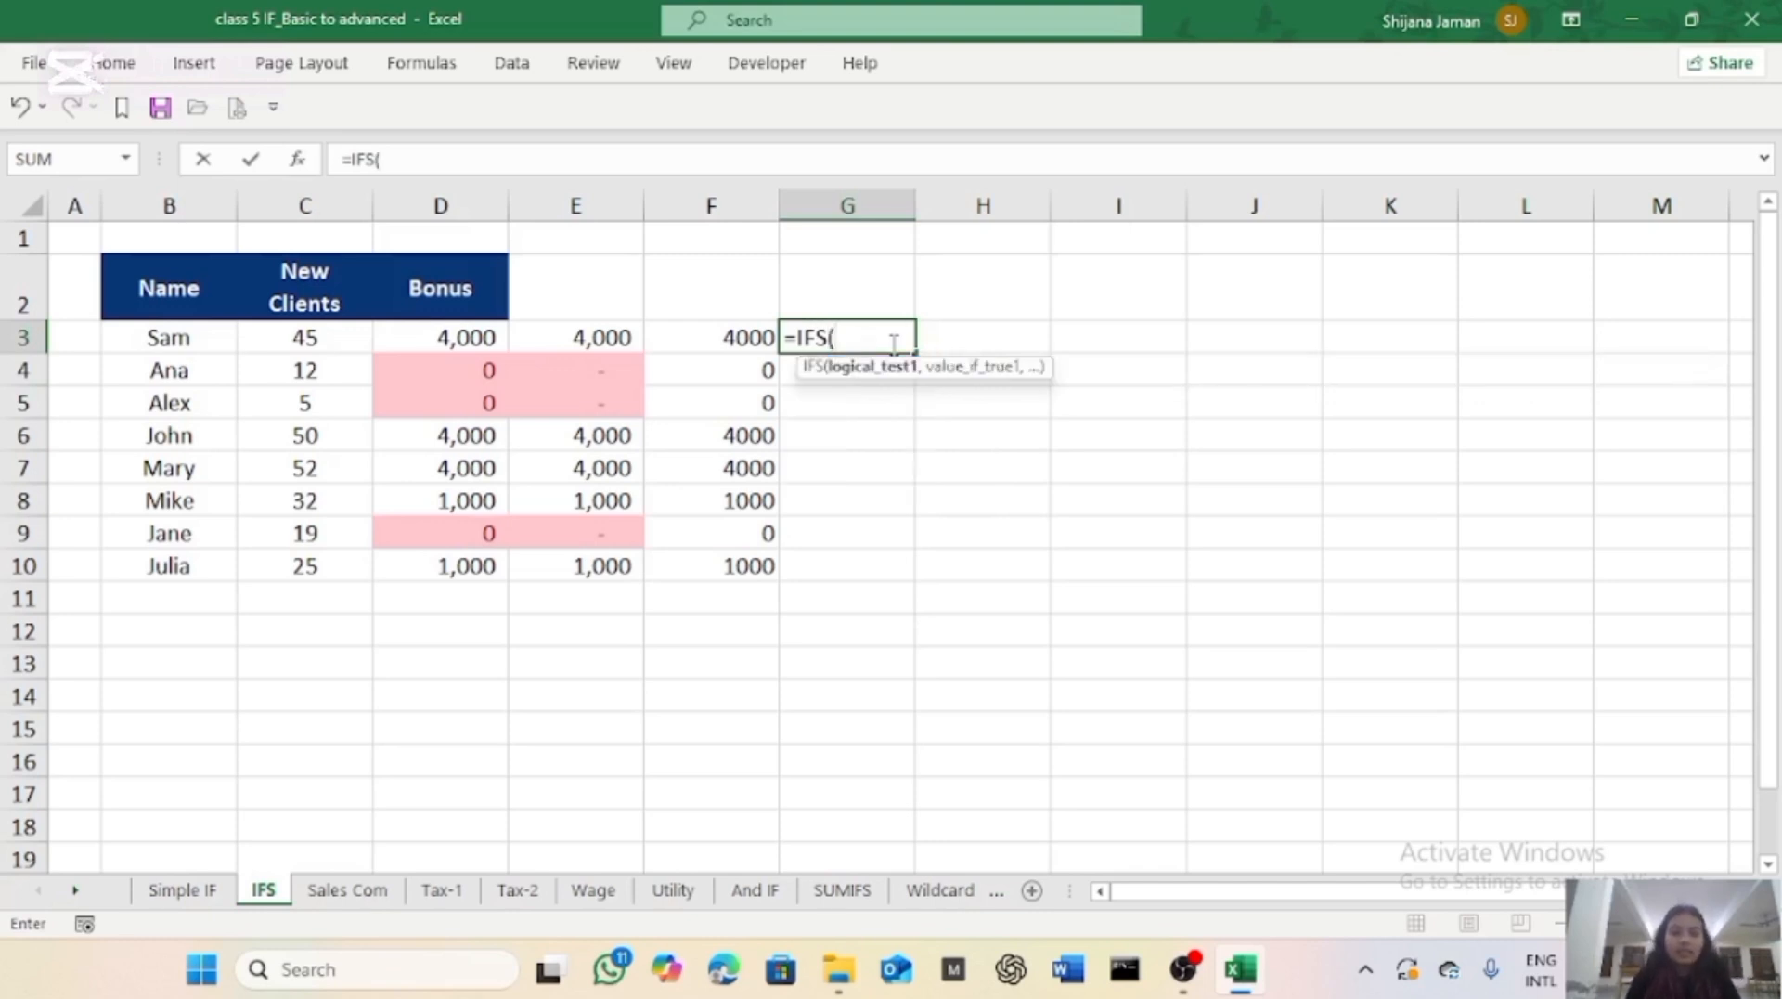
click(320, 339)
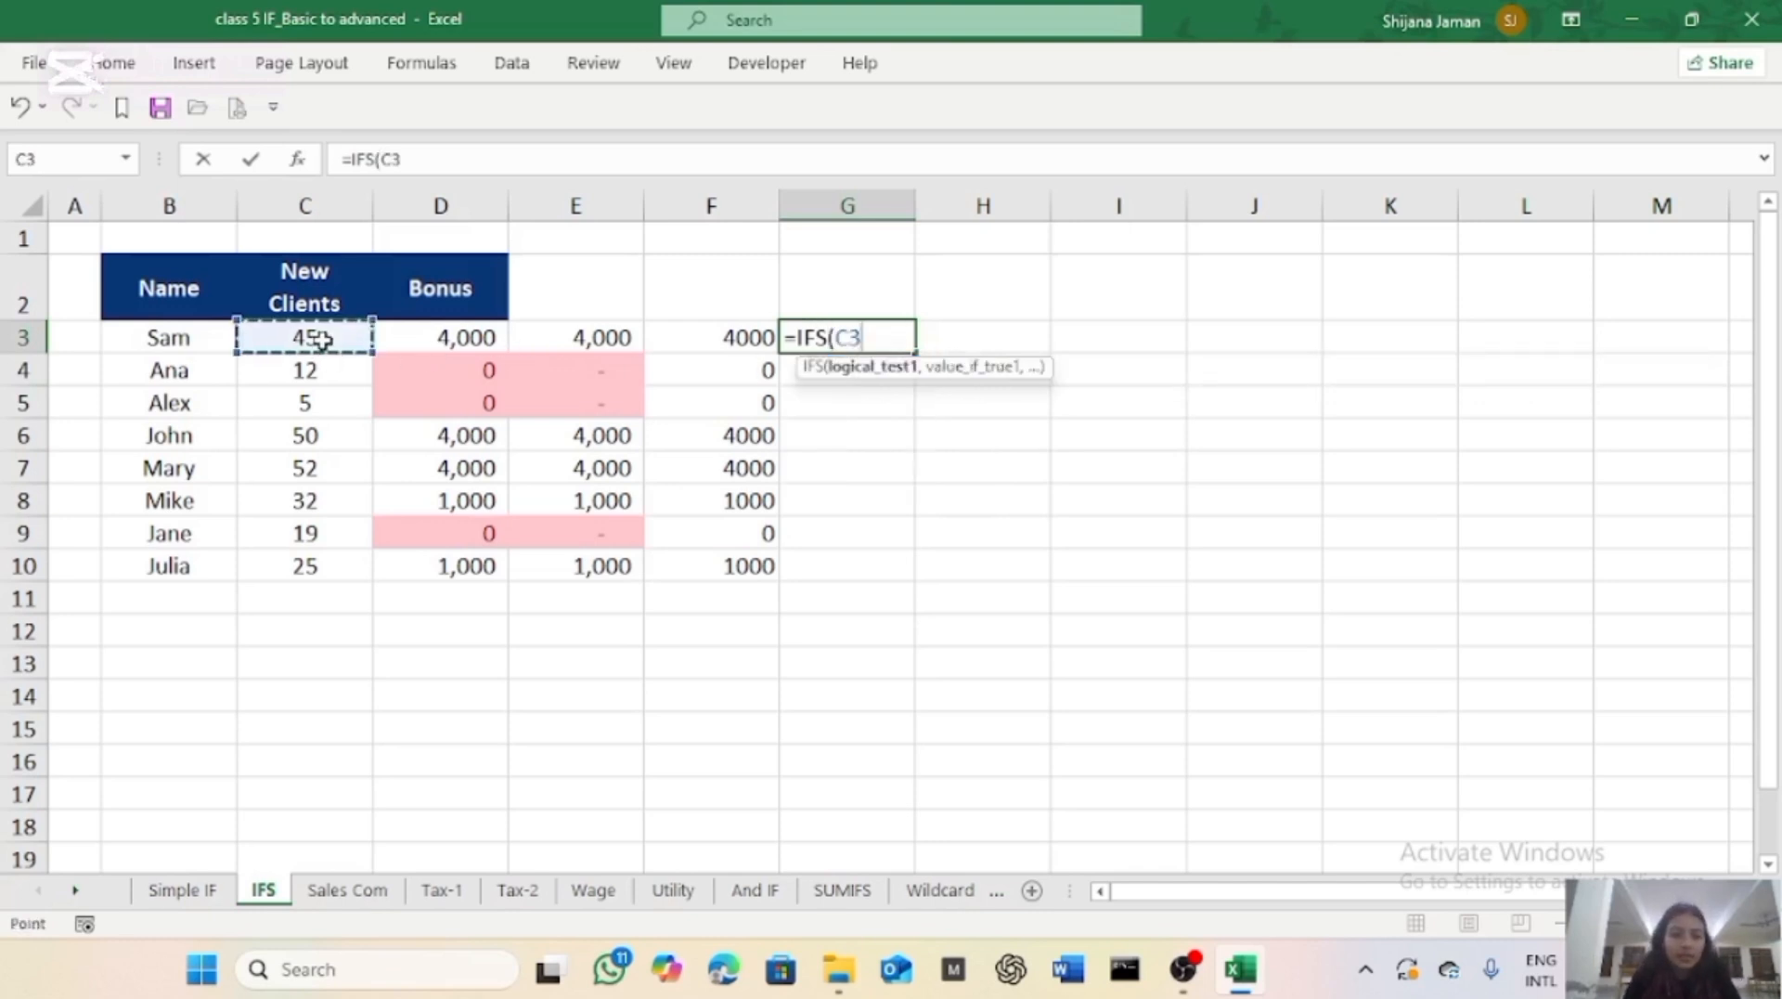
text(>)
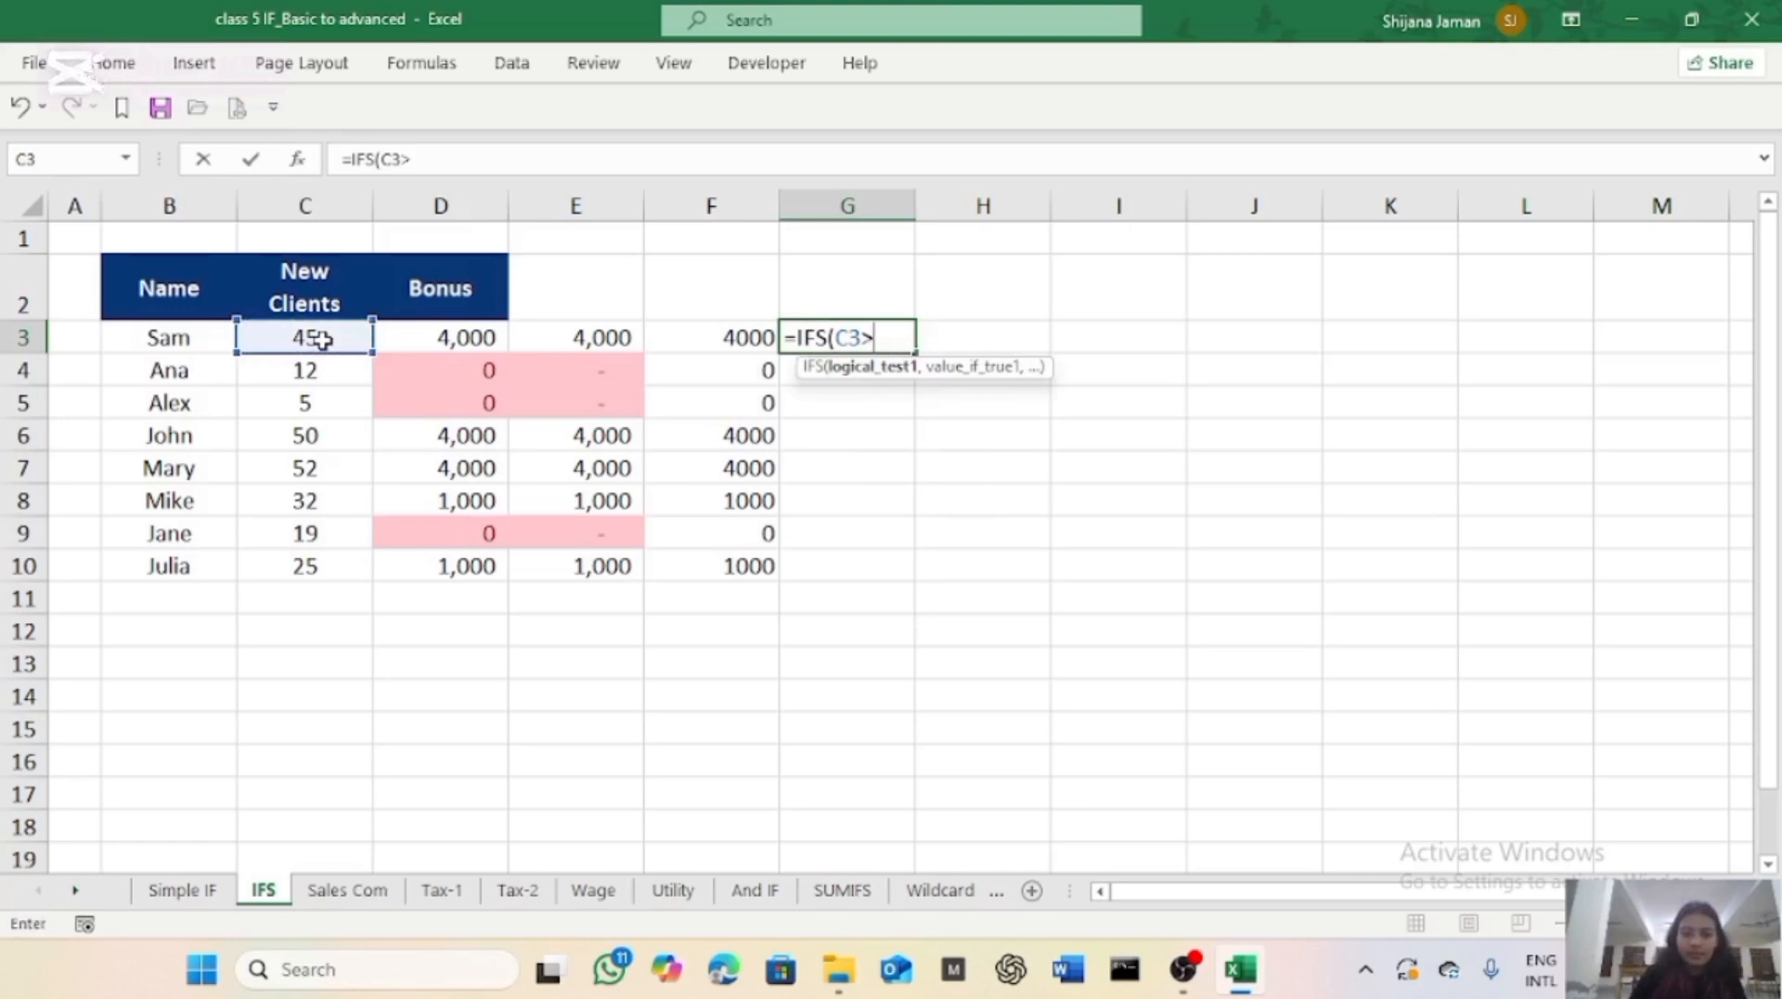
text(30,)
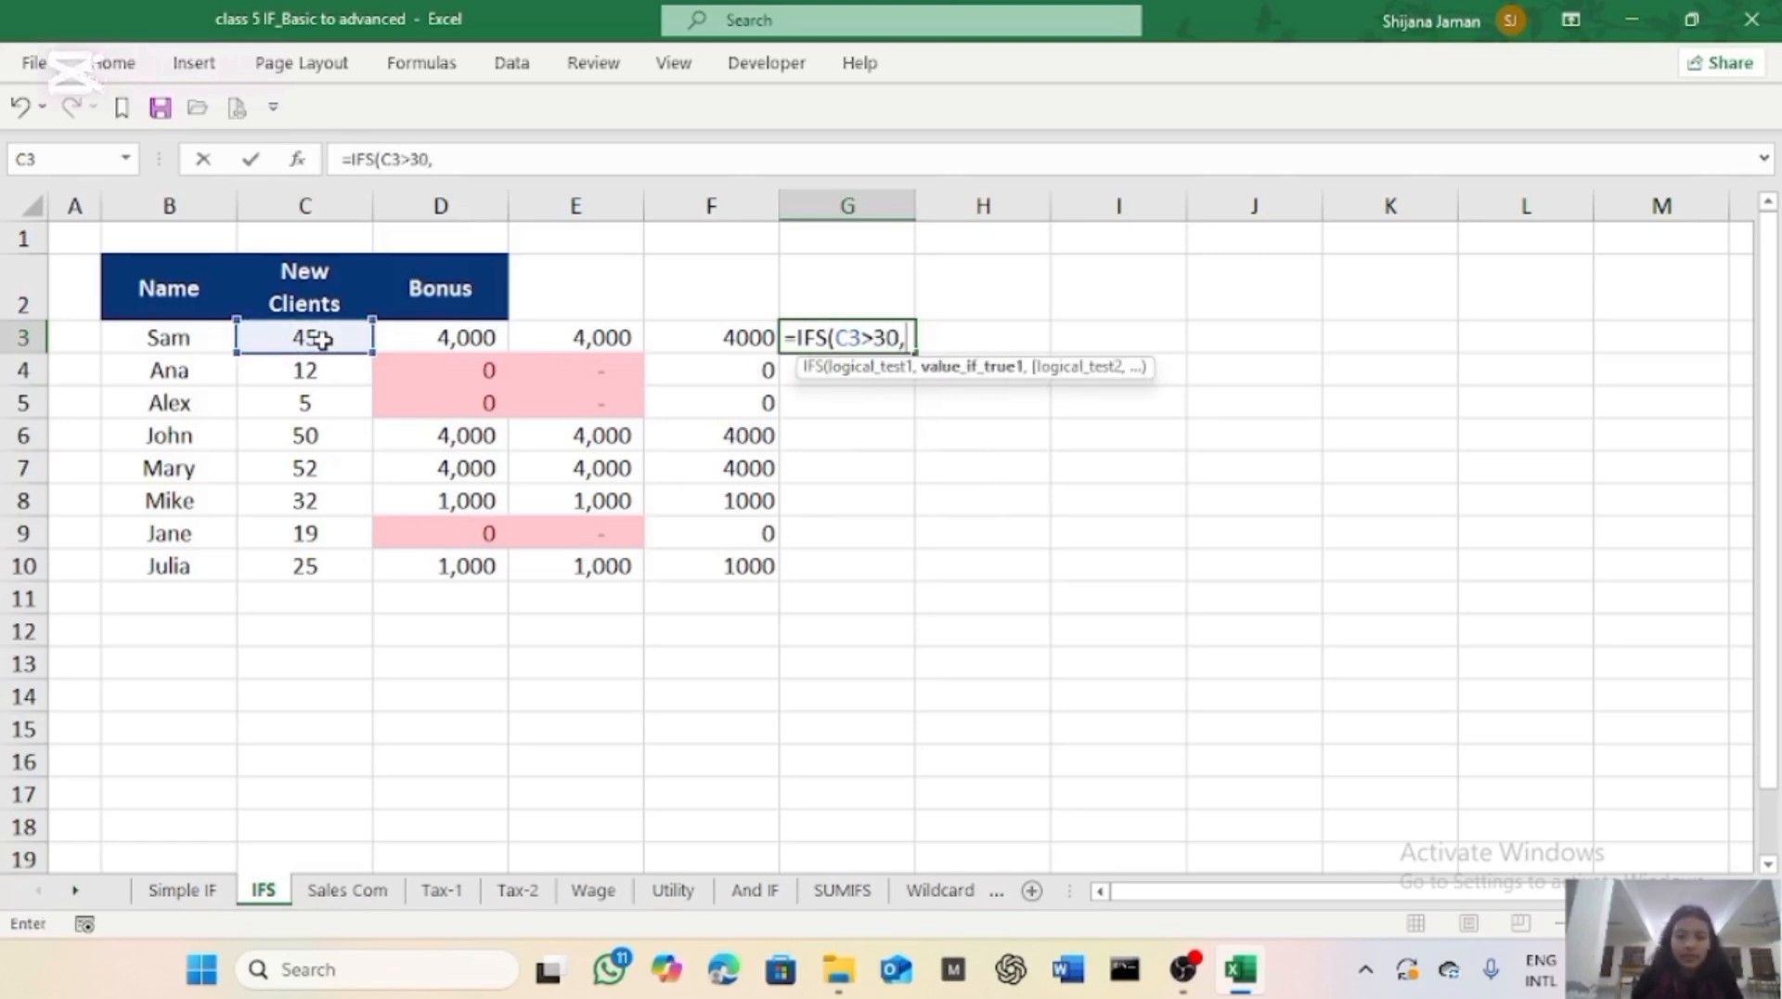
text(4000)
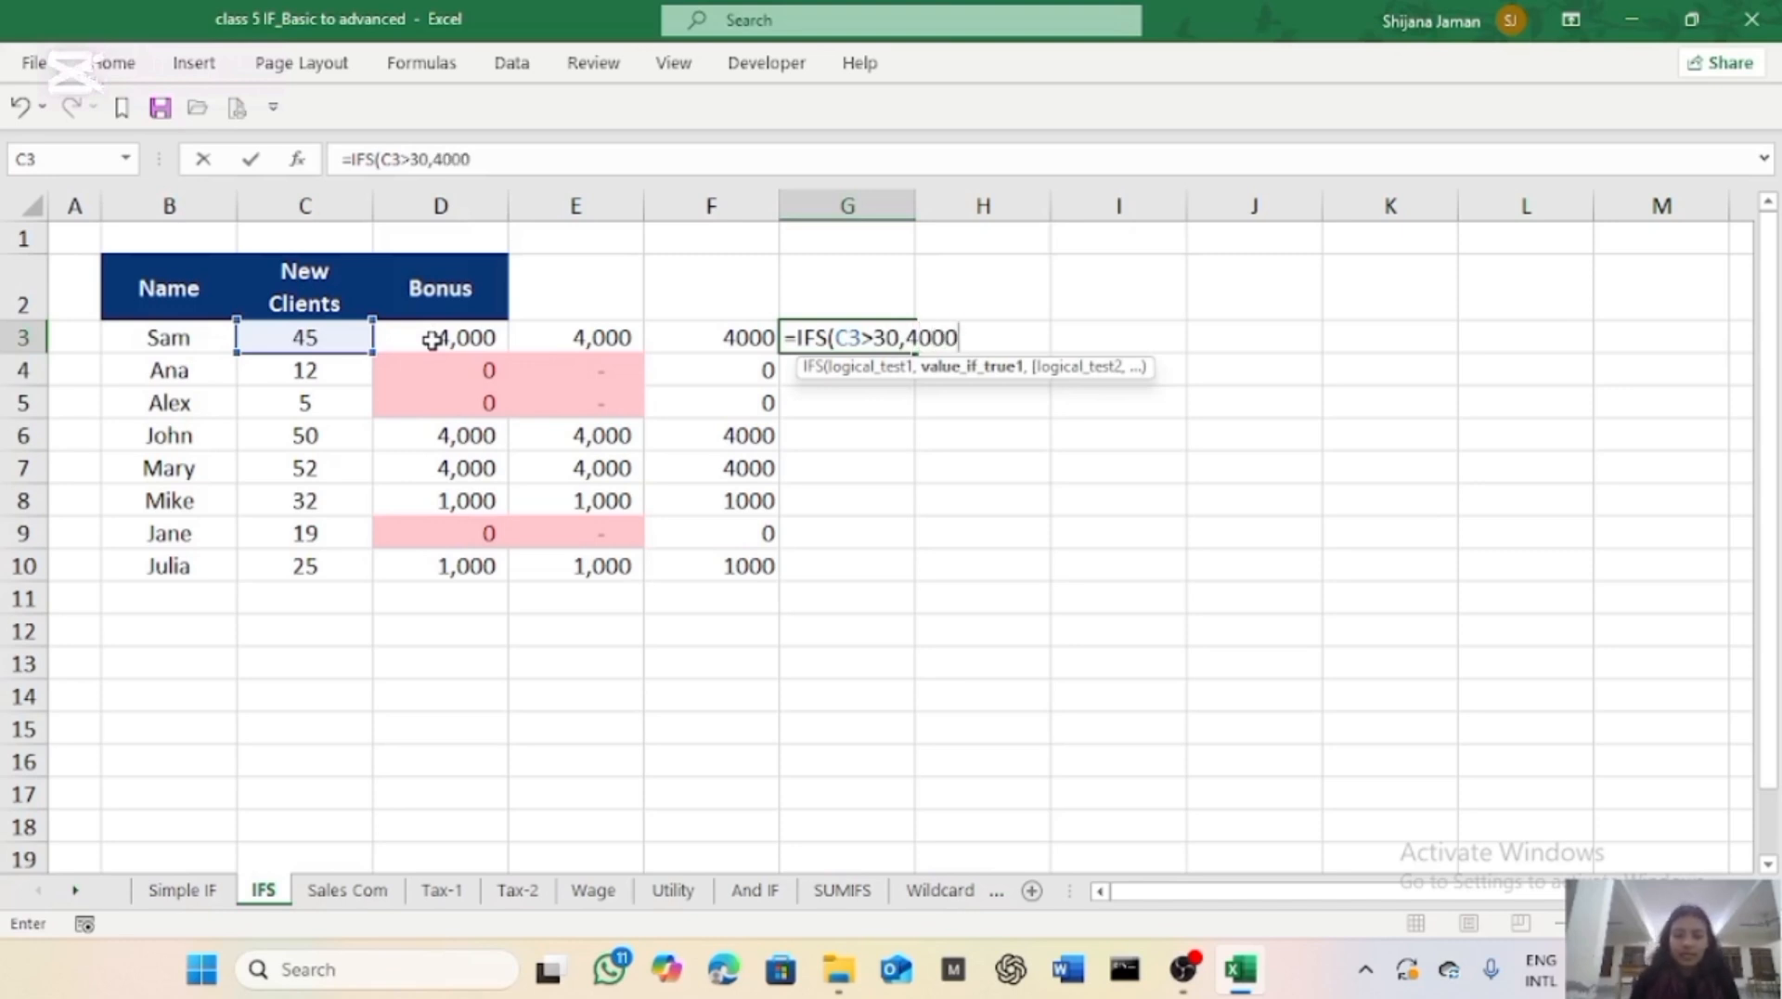
text(,)
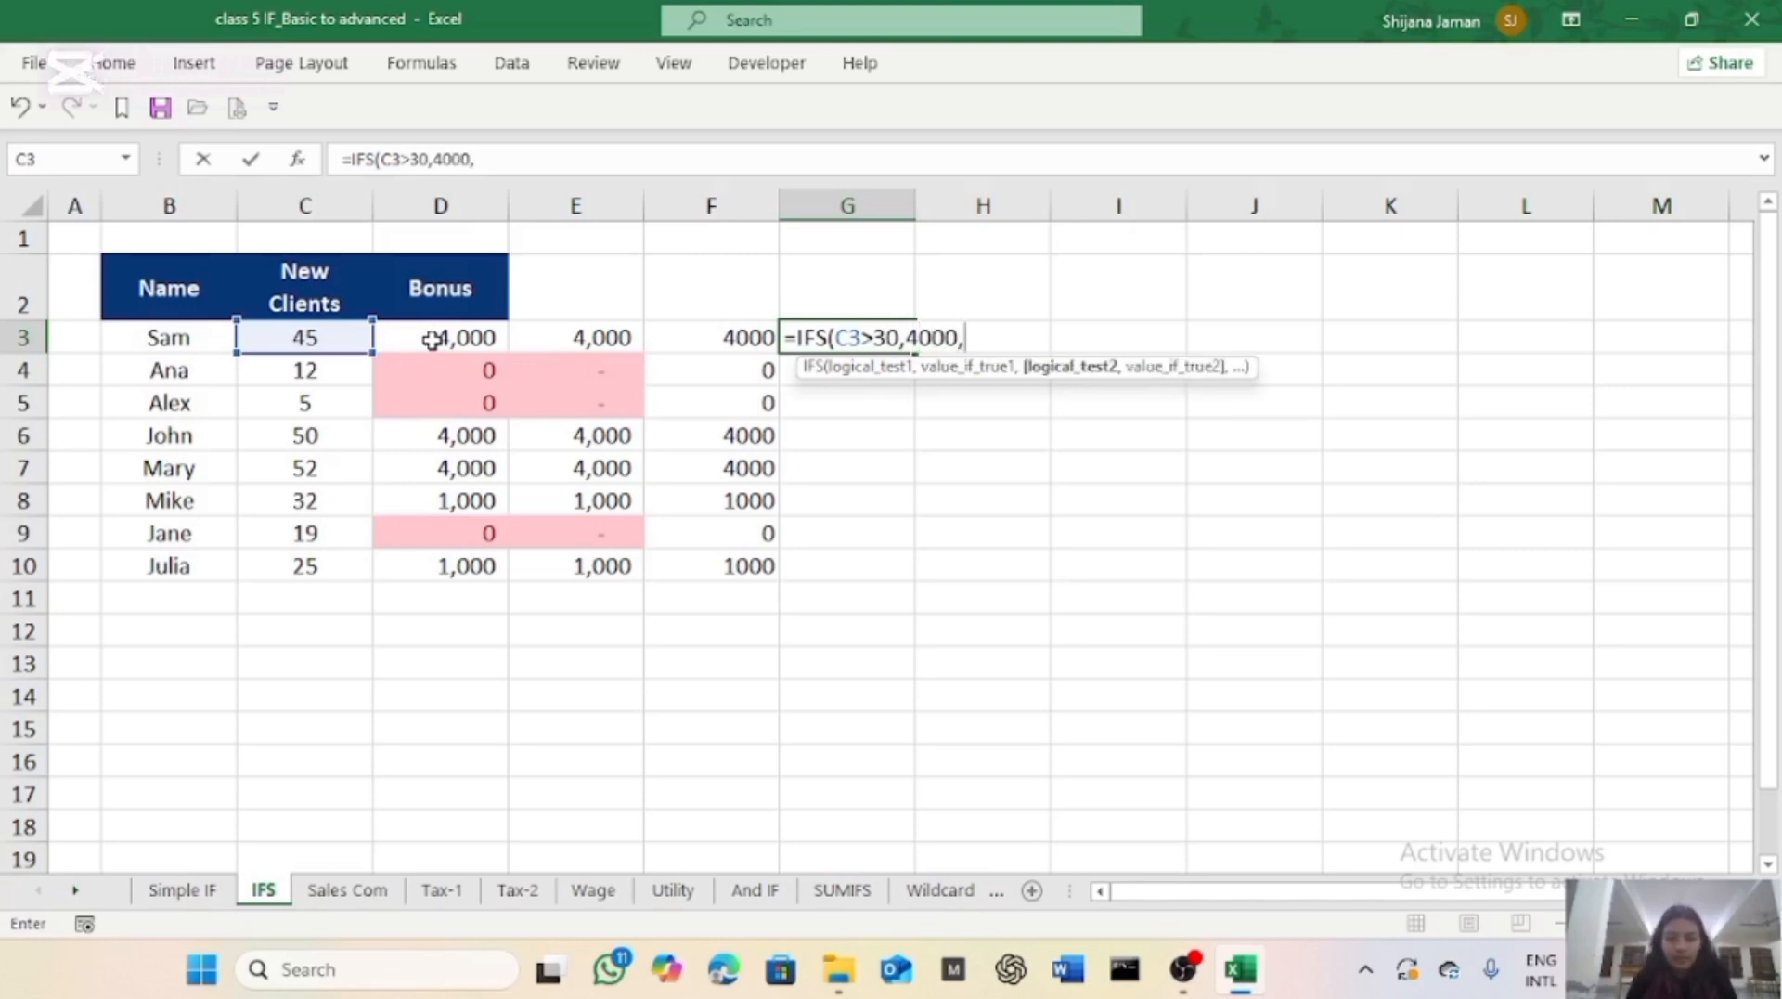
Complete the IFS formula in G3 with the tests C3>20 returning 1000 and C3<=20 returning 0.
click(319, 343)
text(>20)
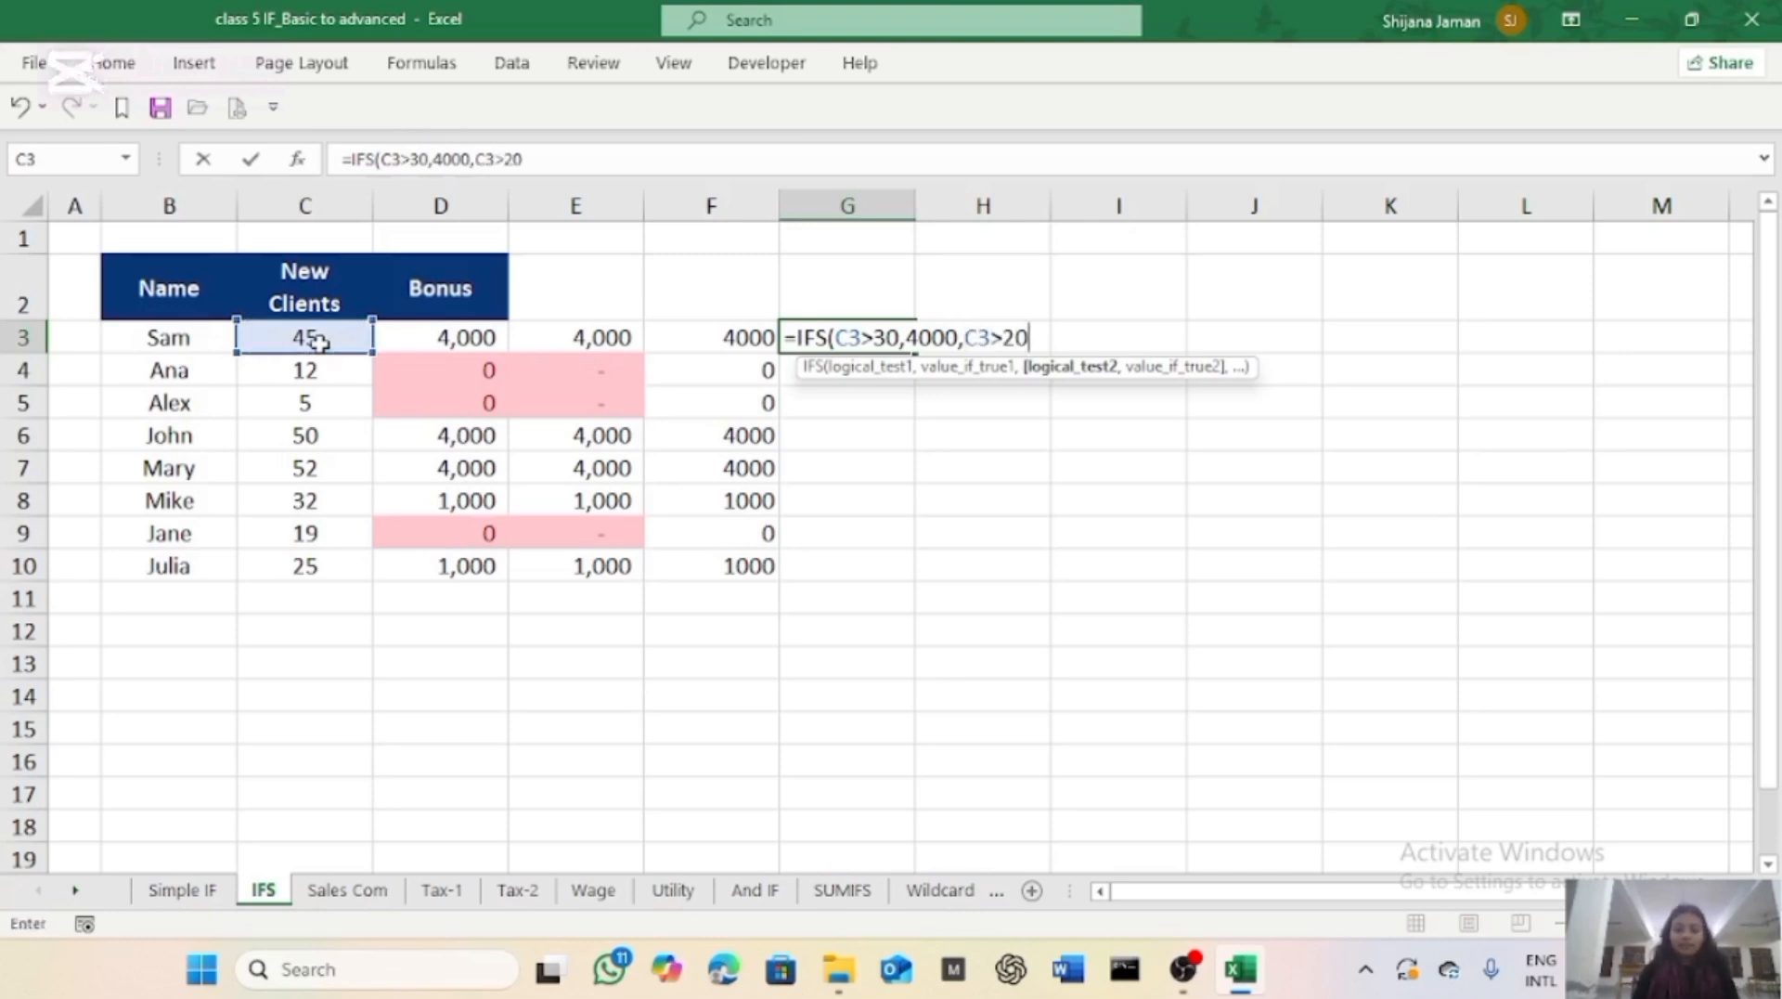
text(,1000,)
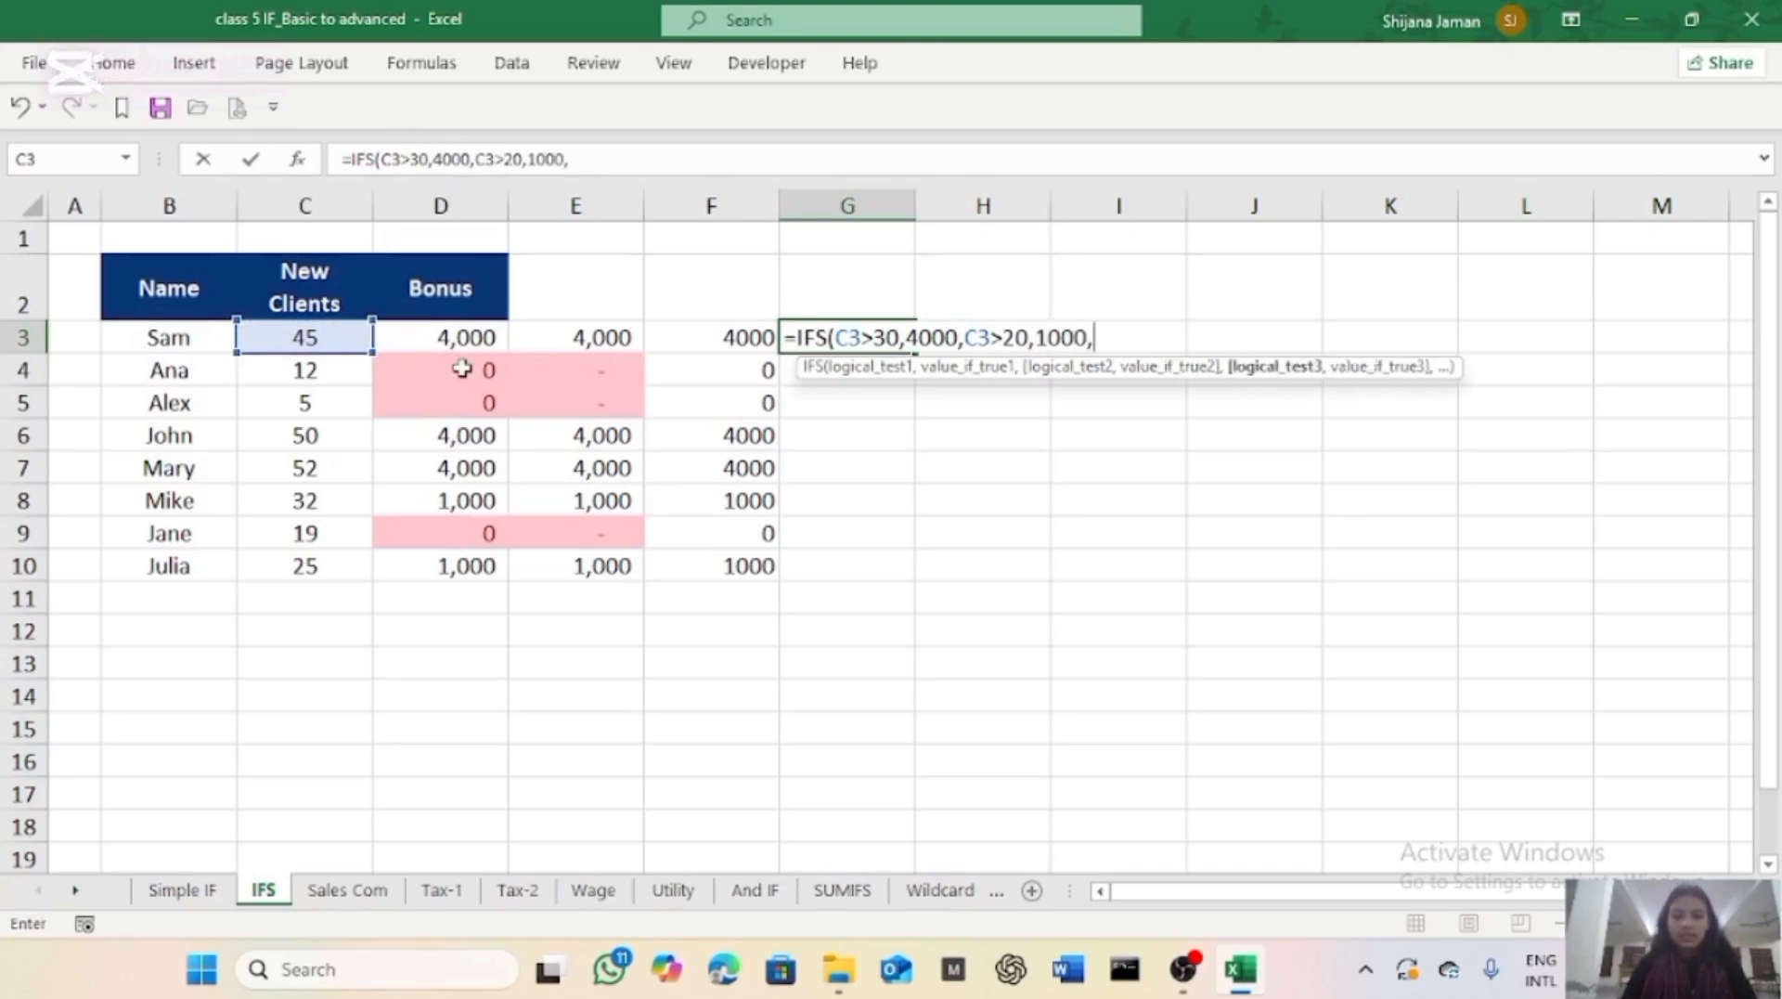
click(354, 337)
text(<=)
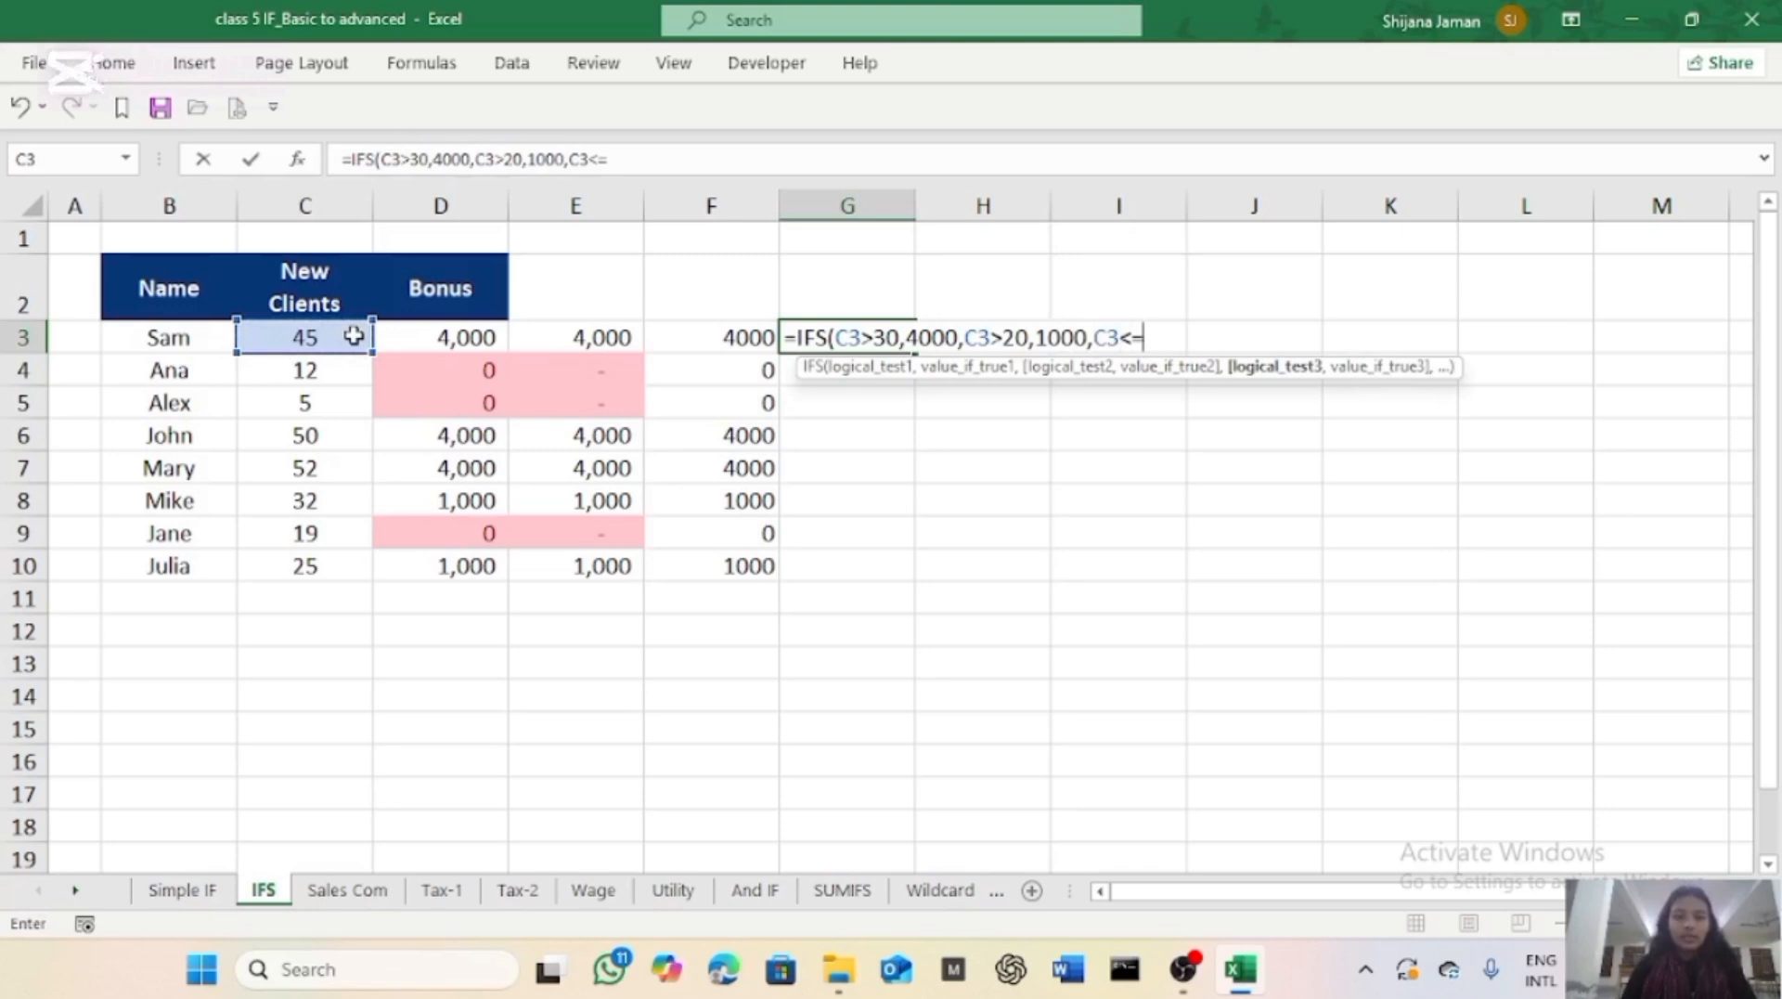
text(2)
text(,)
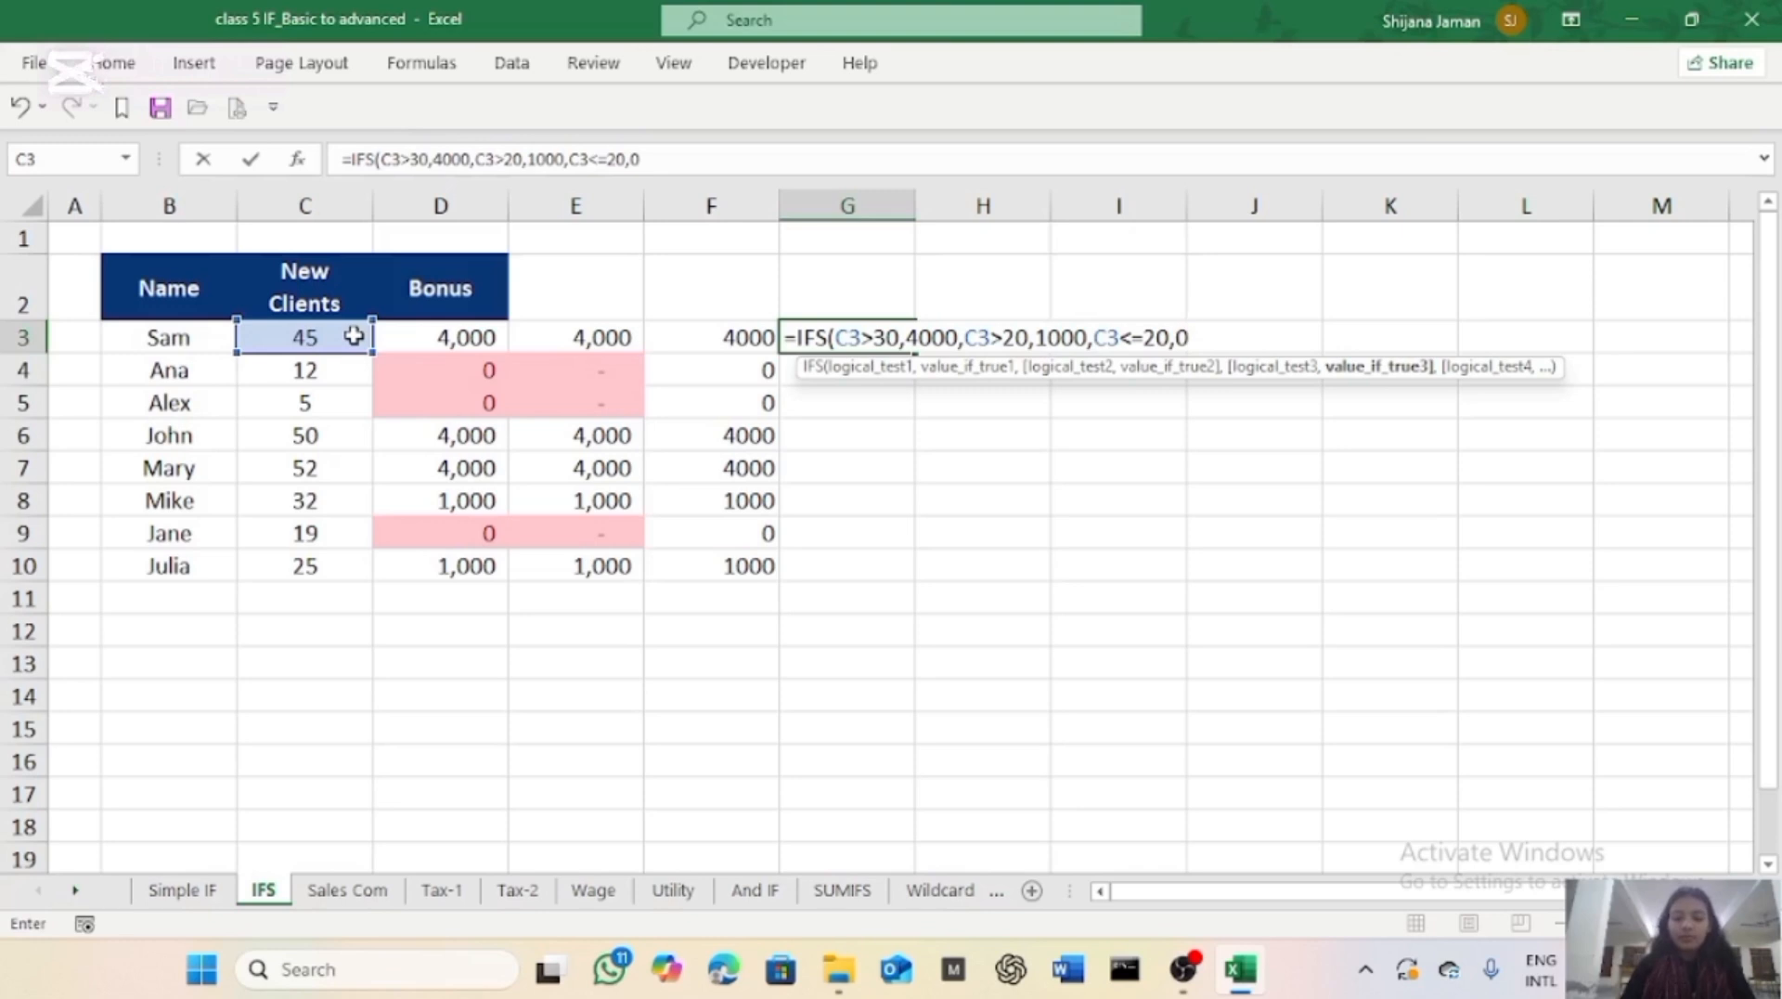
text(0))
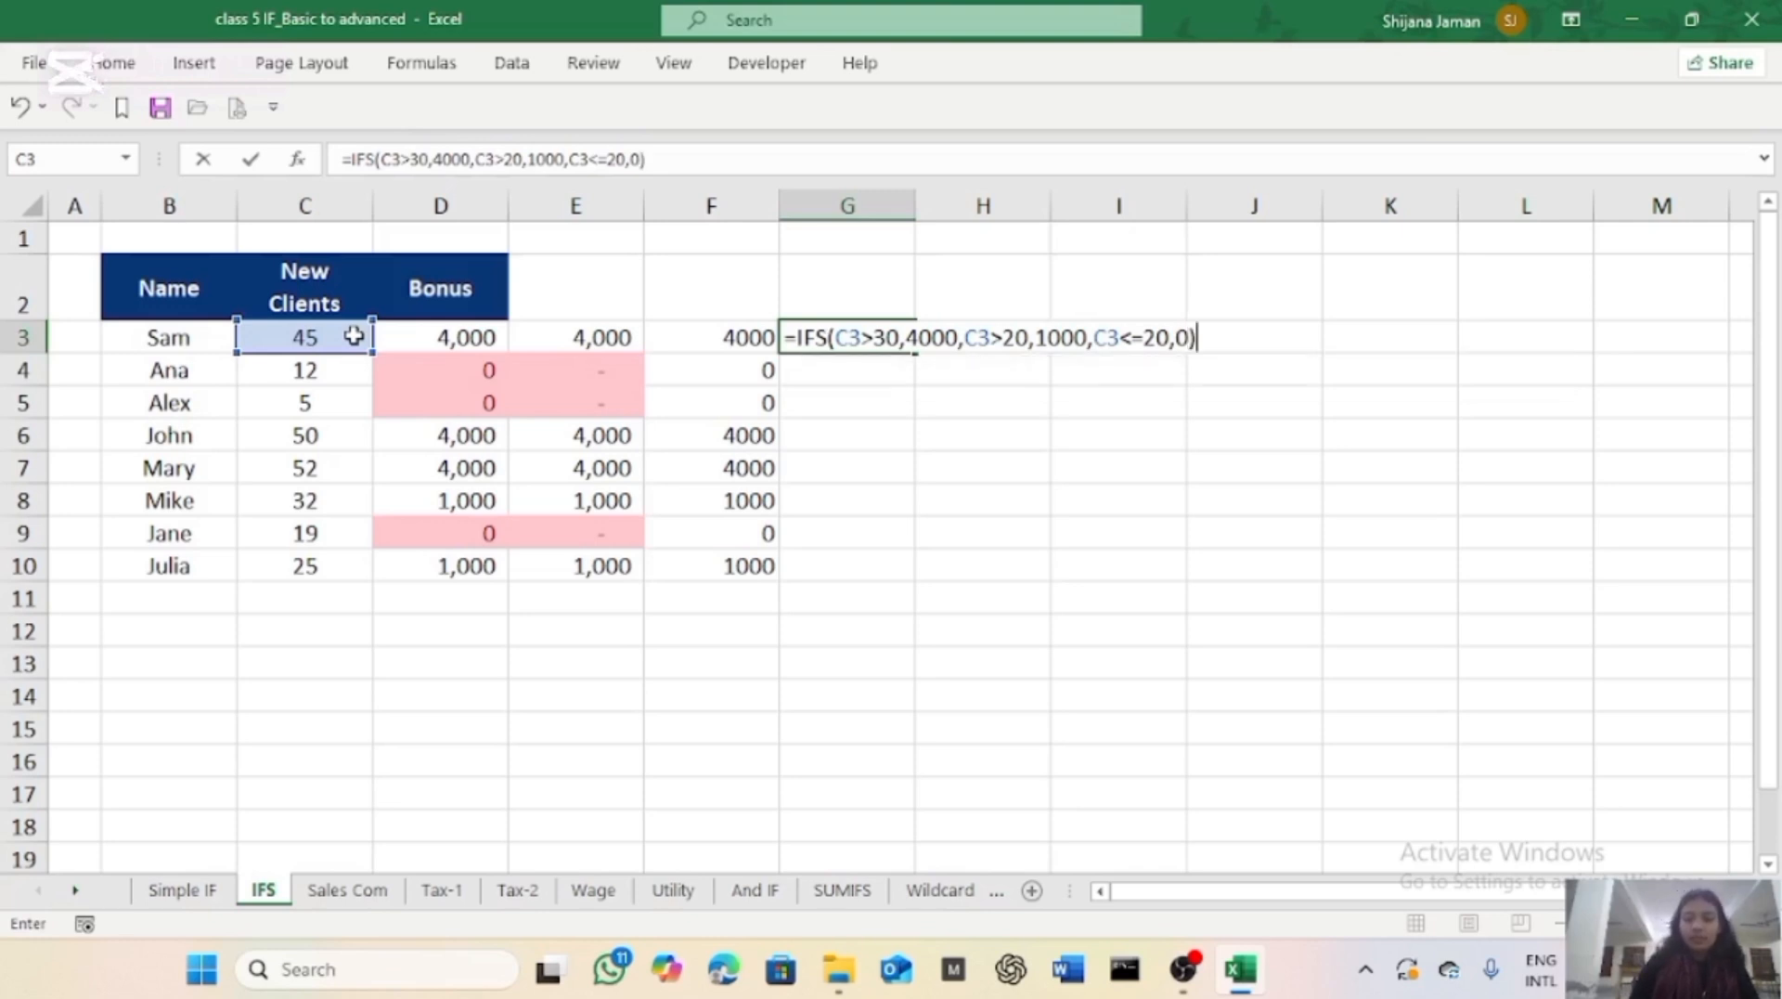
key(Return)
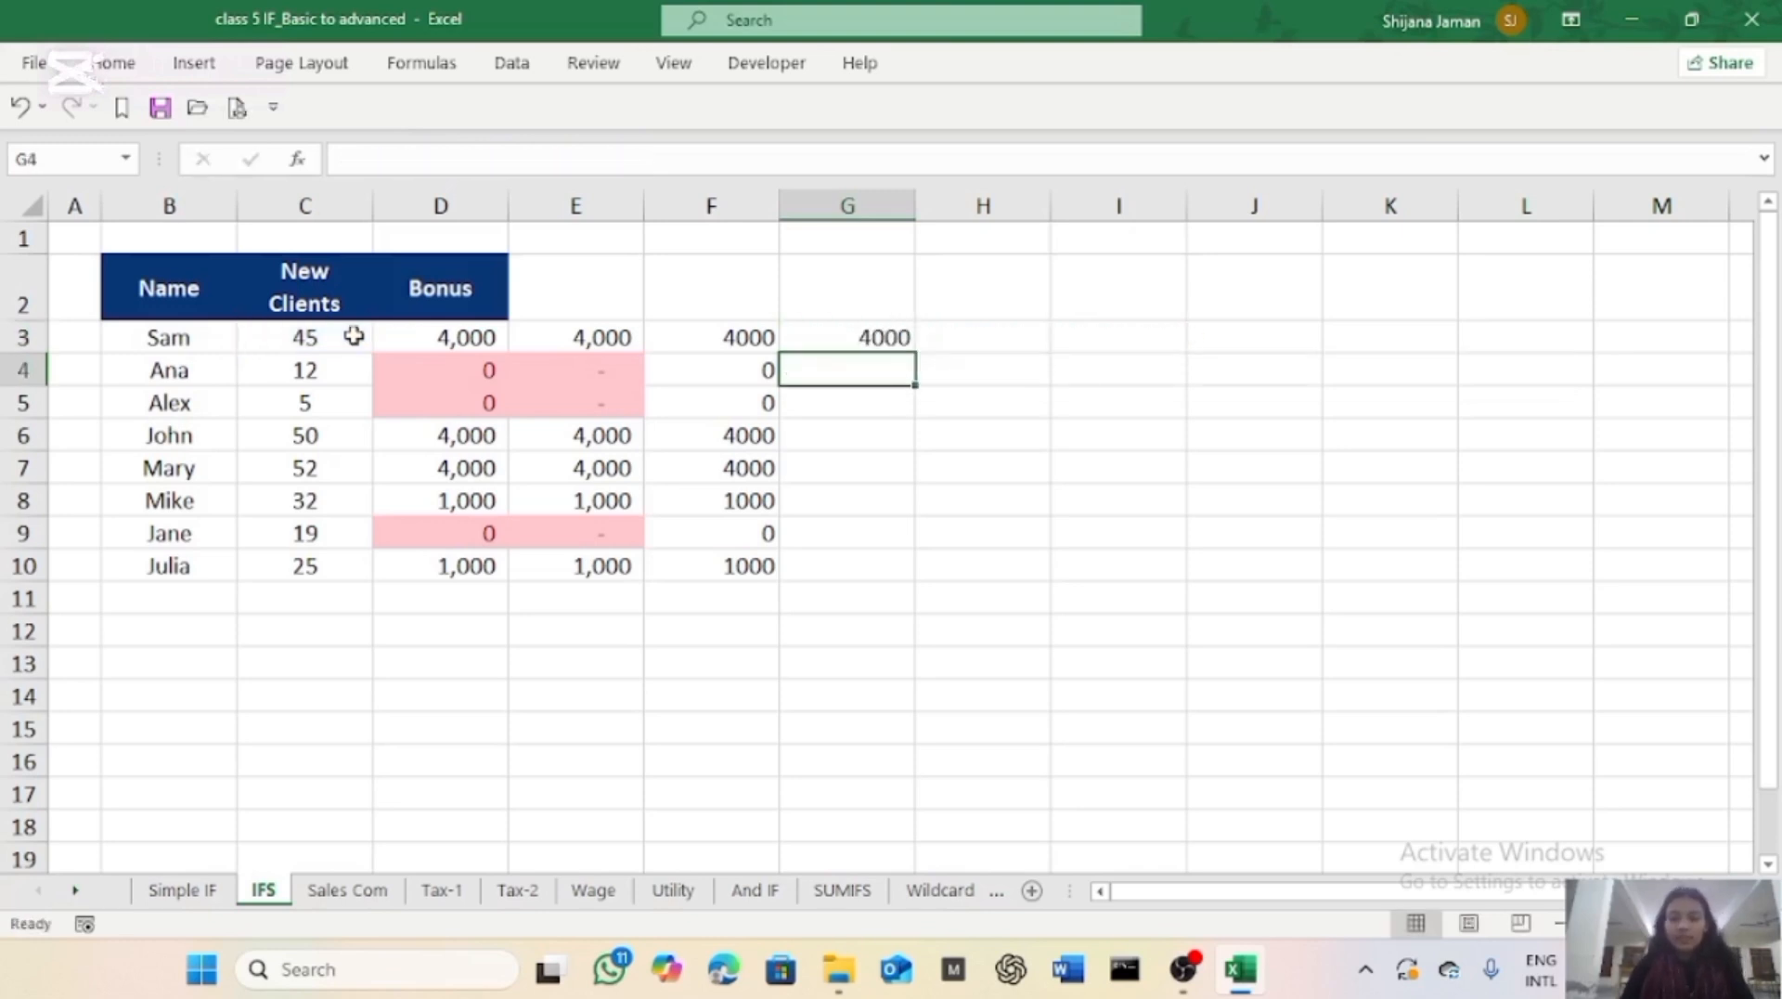
Fill the IFS formula from G3 down through G10.
click(837, 338)
drag(921, 352, 879, 569)
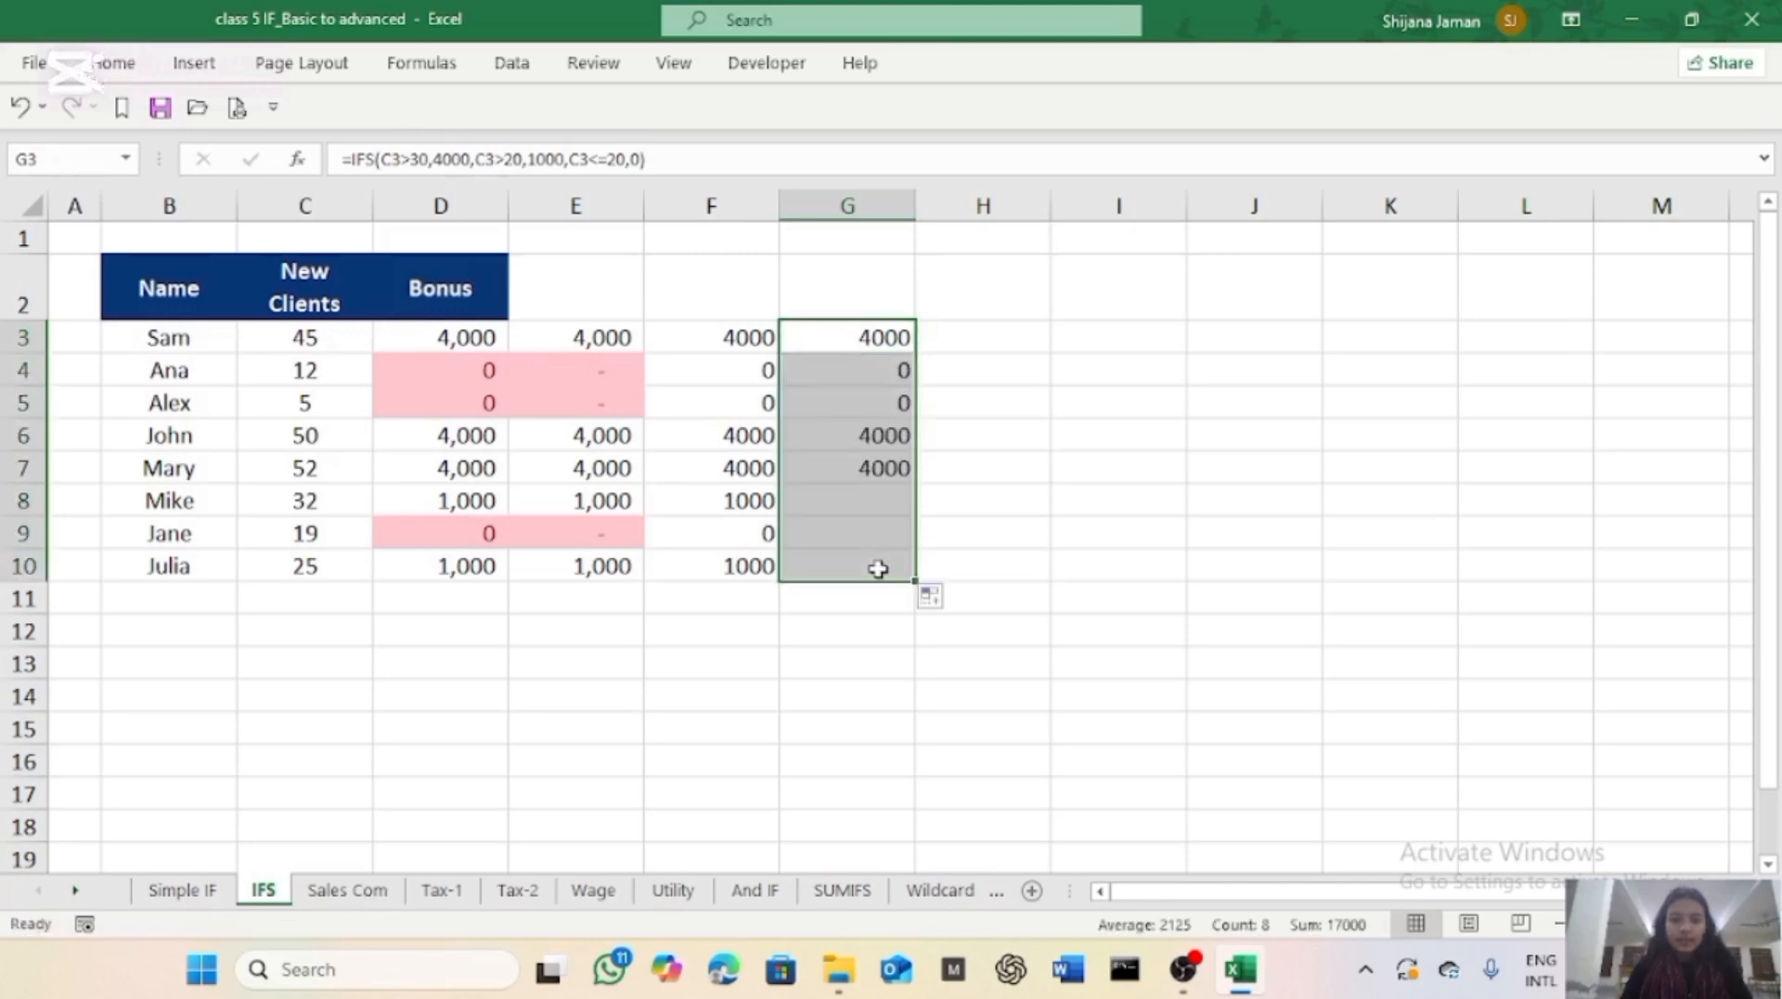
click(1087, 557)
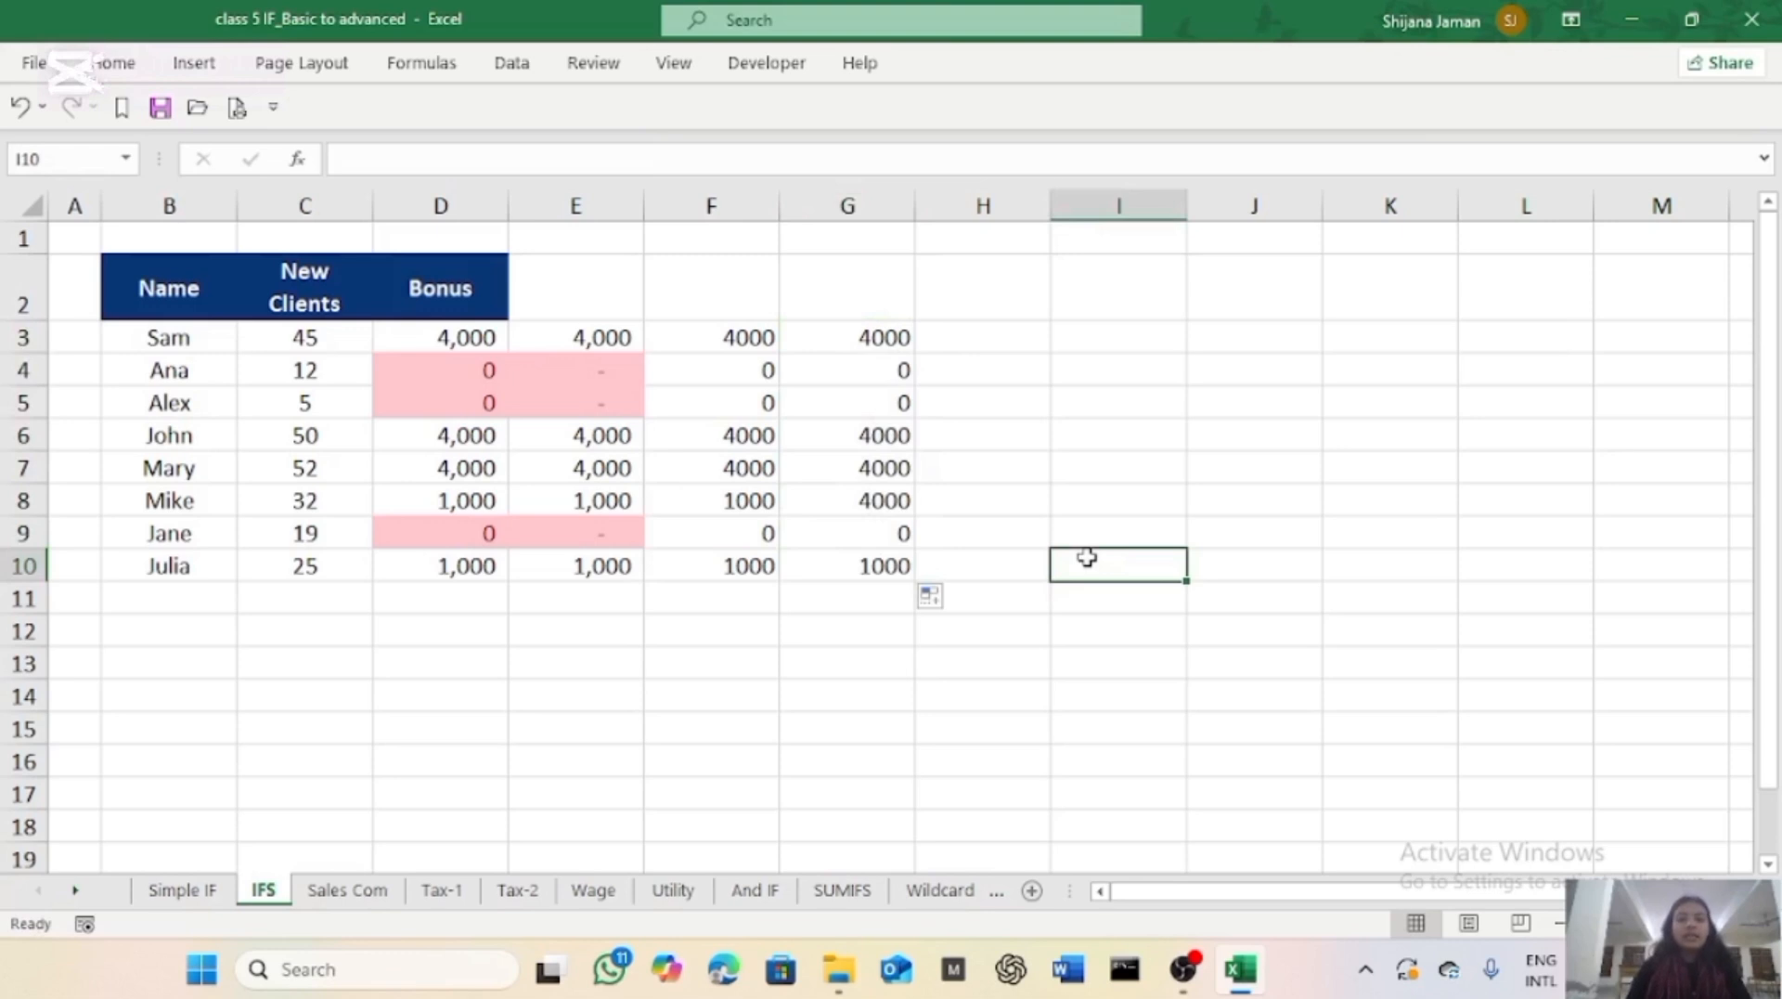
On the Sales Com sheet, clear the extra commission results in D8:E22.
click(390, 890)
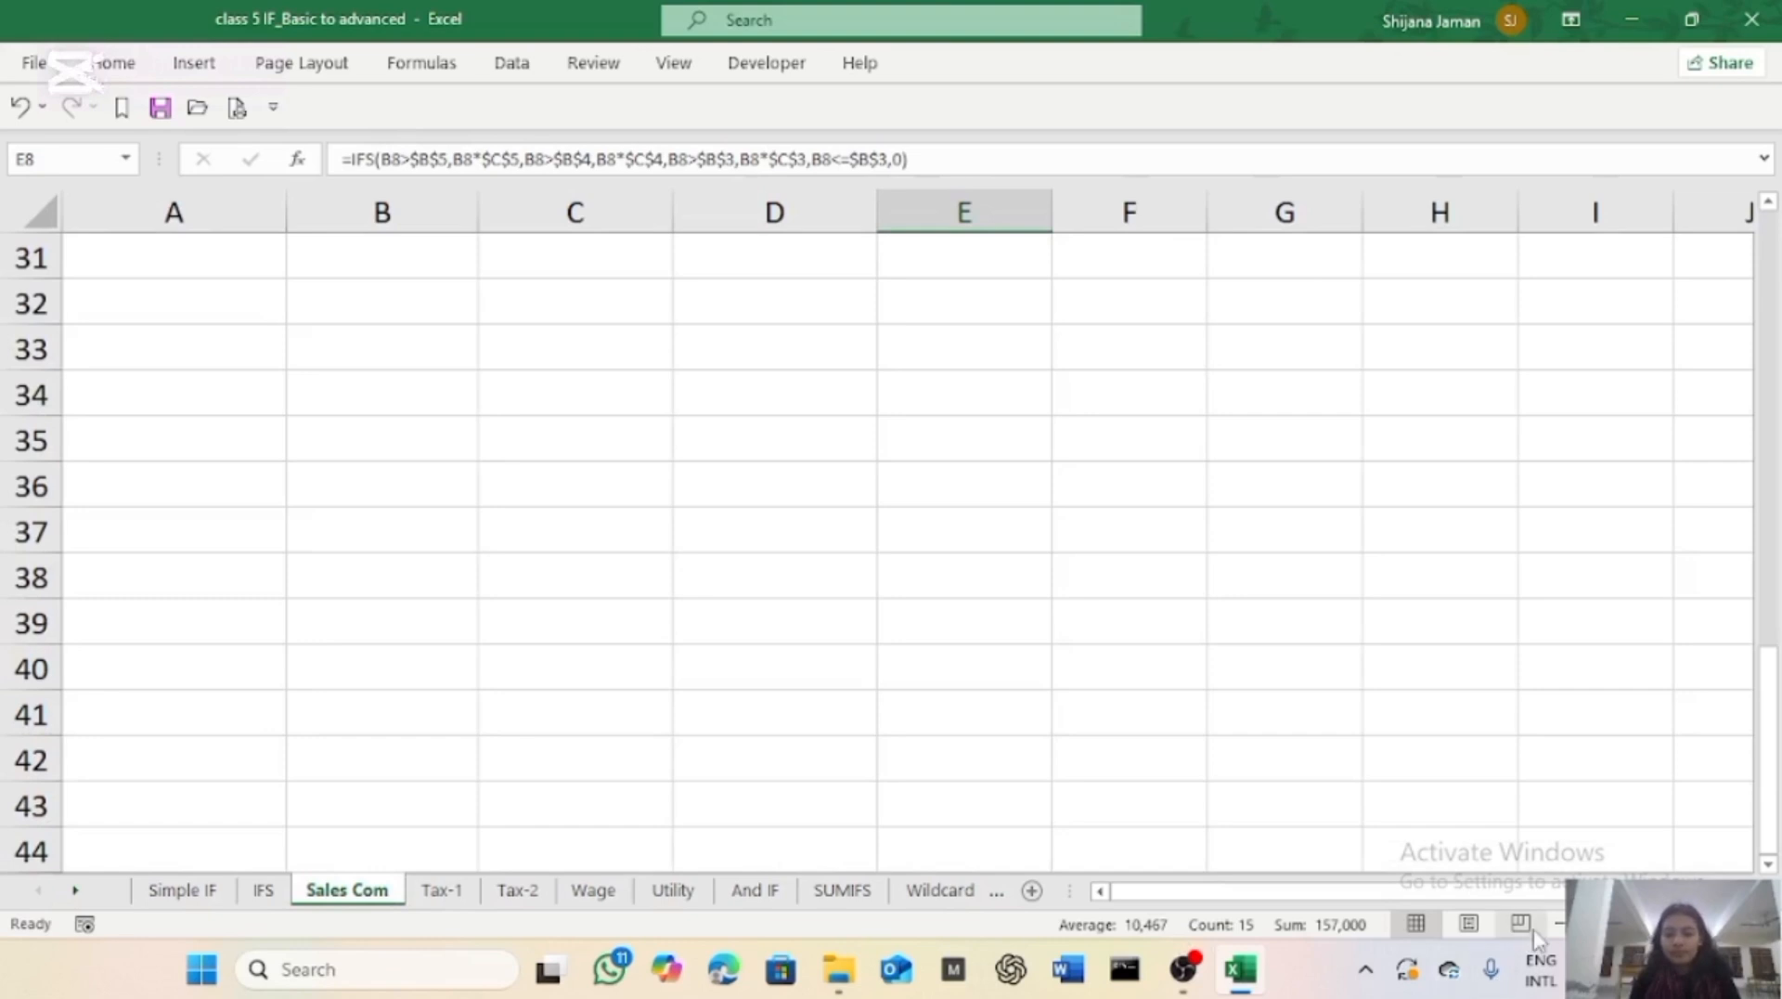
click(1559, 924)
click(1559, 924)
click(1559, 924)
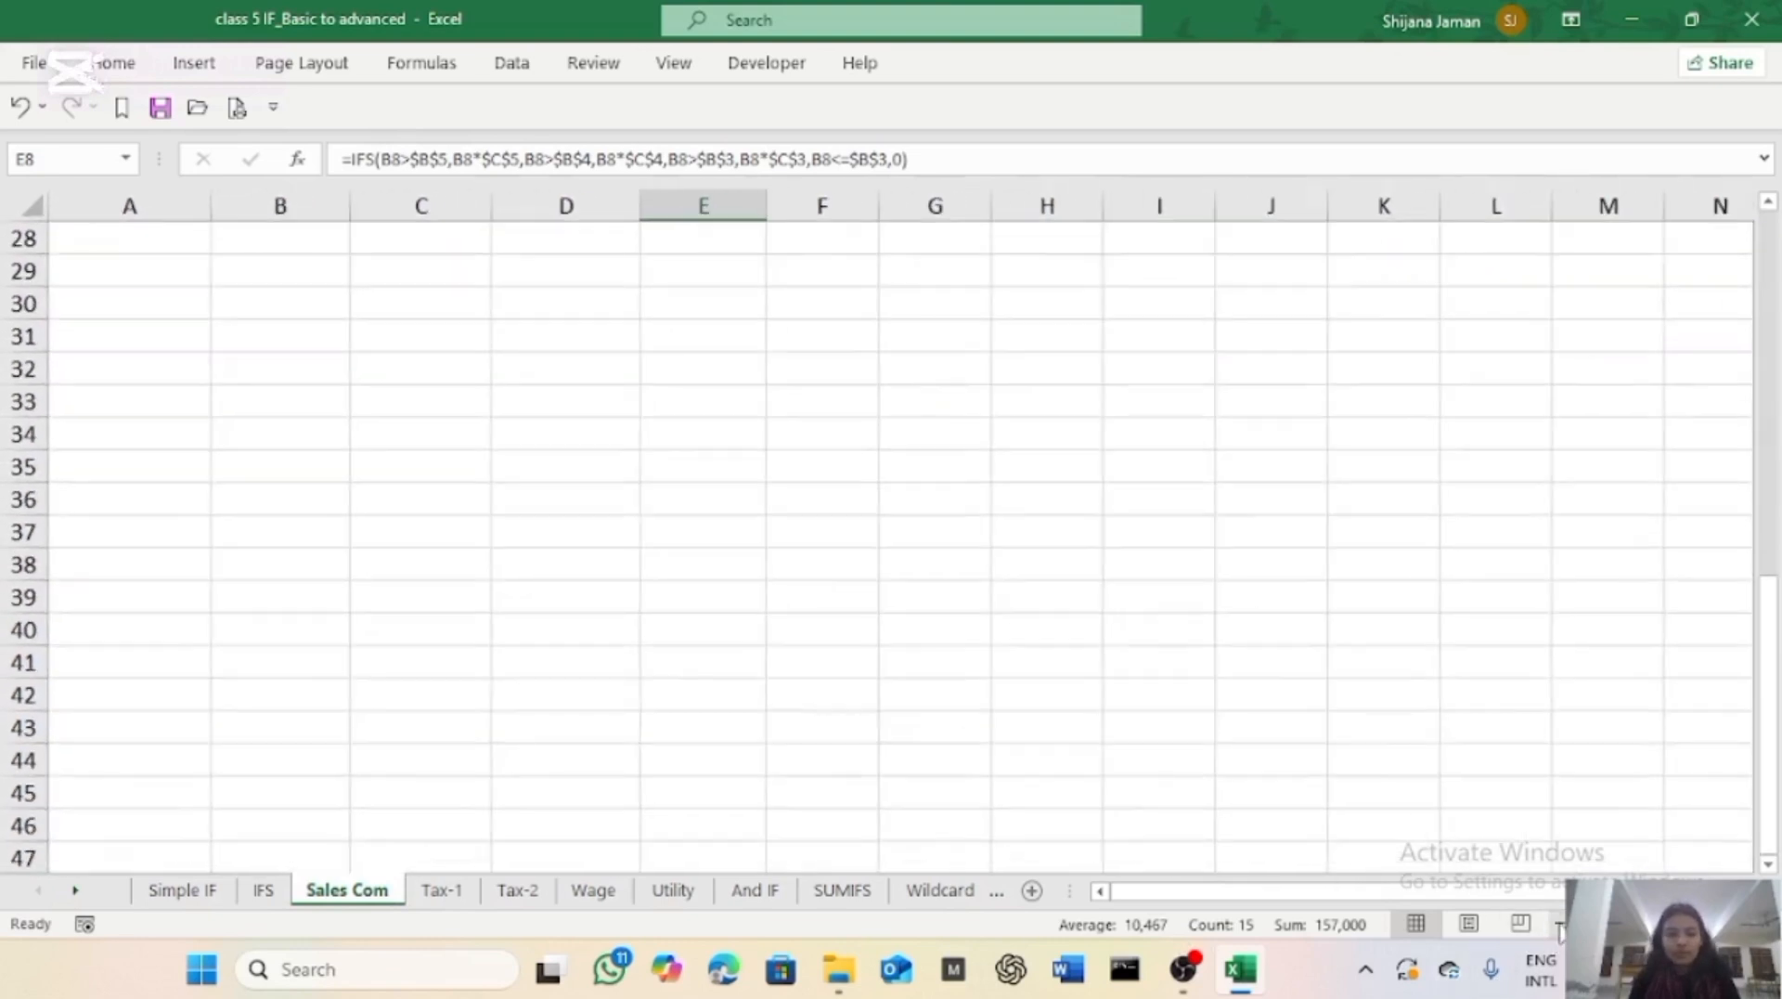
click(1560, 924)
scroll(1133, 708, up, 9)
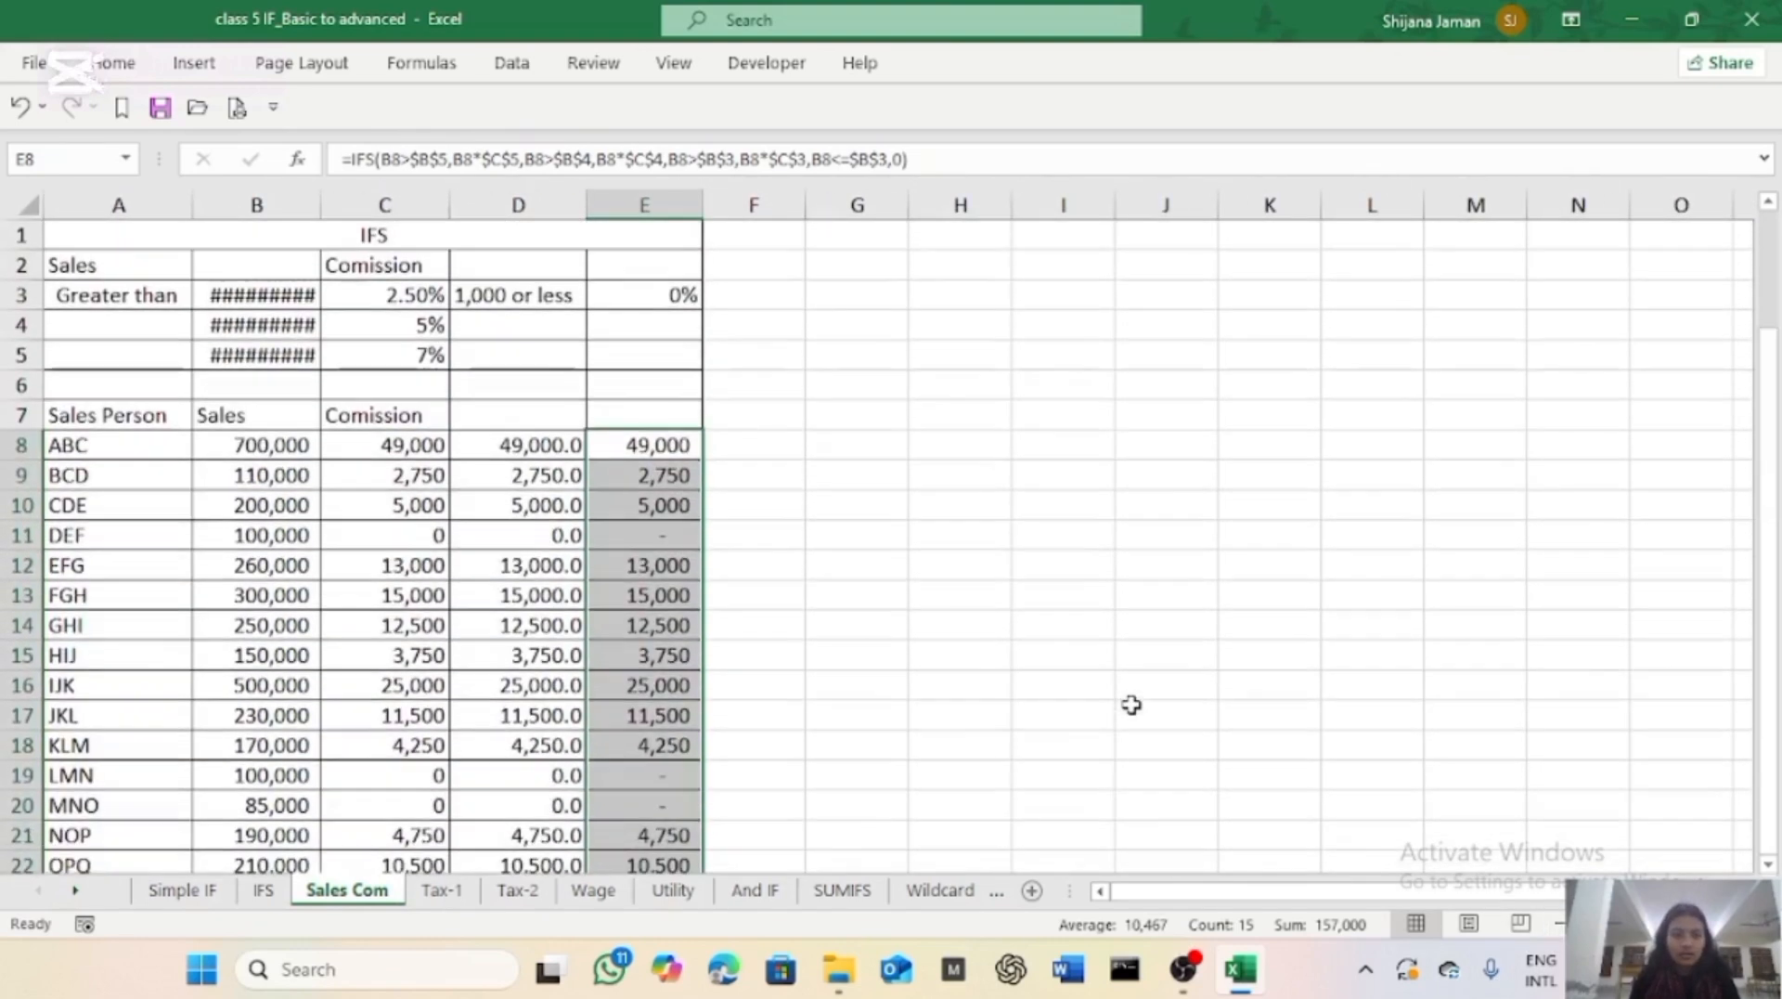
click(1559, 924)
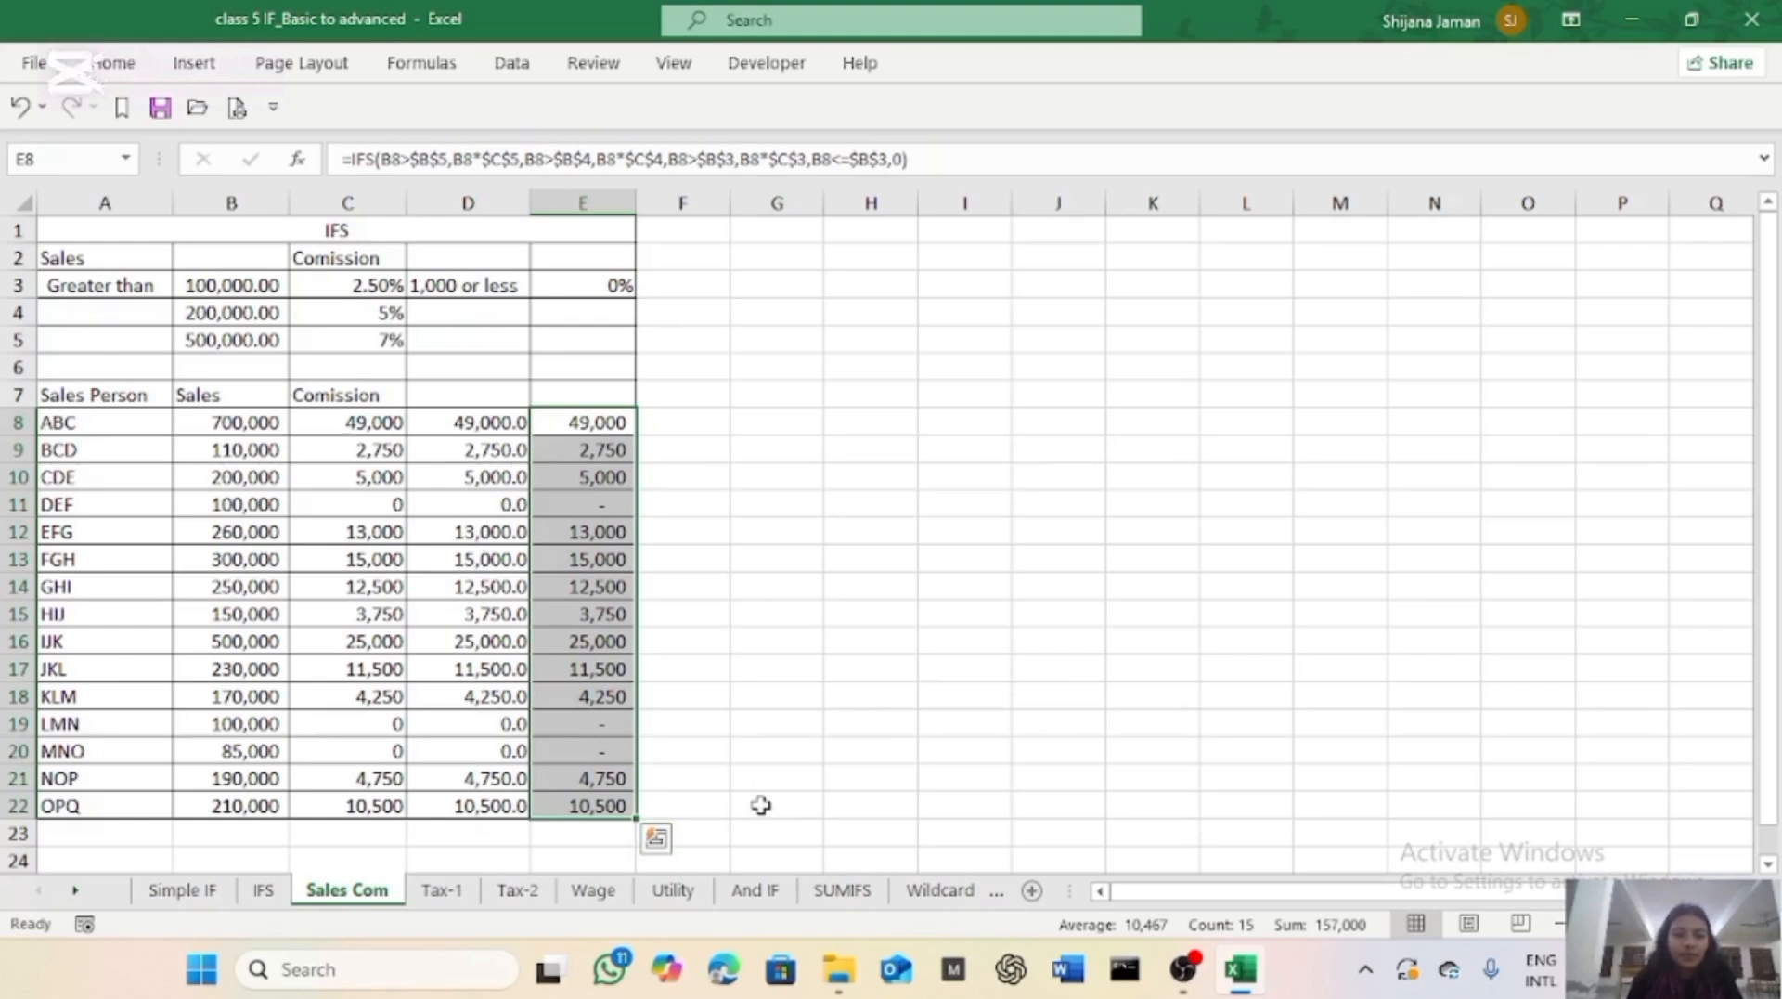
click(800, 748)
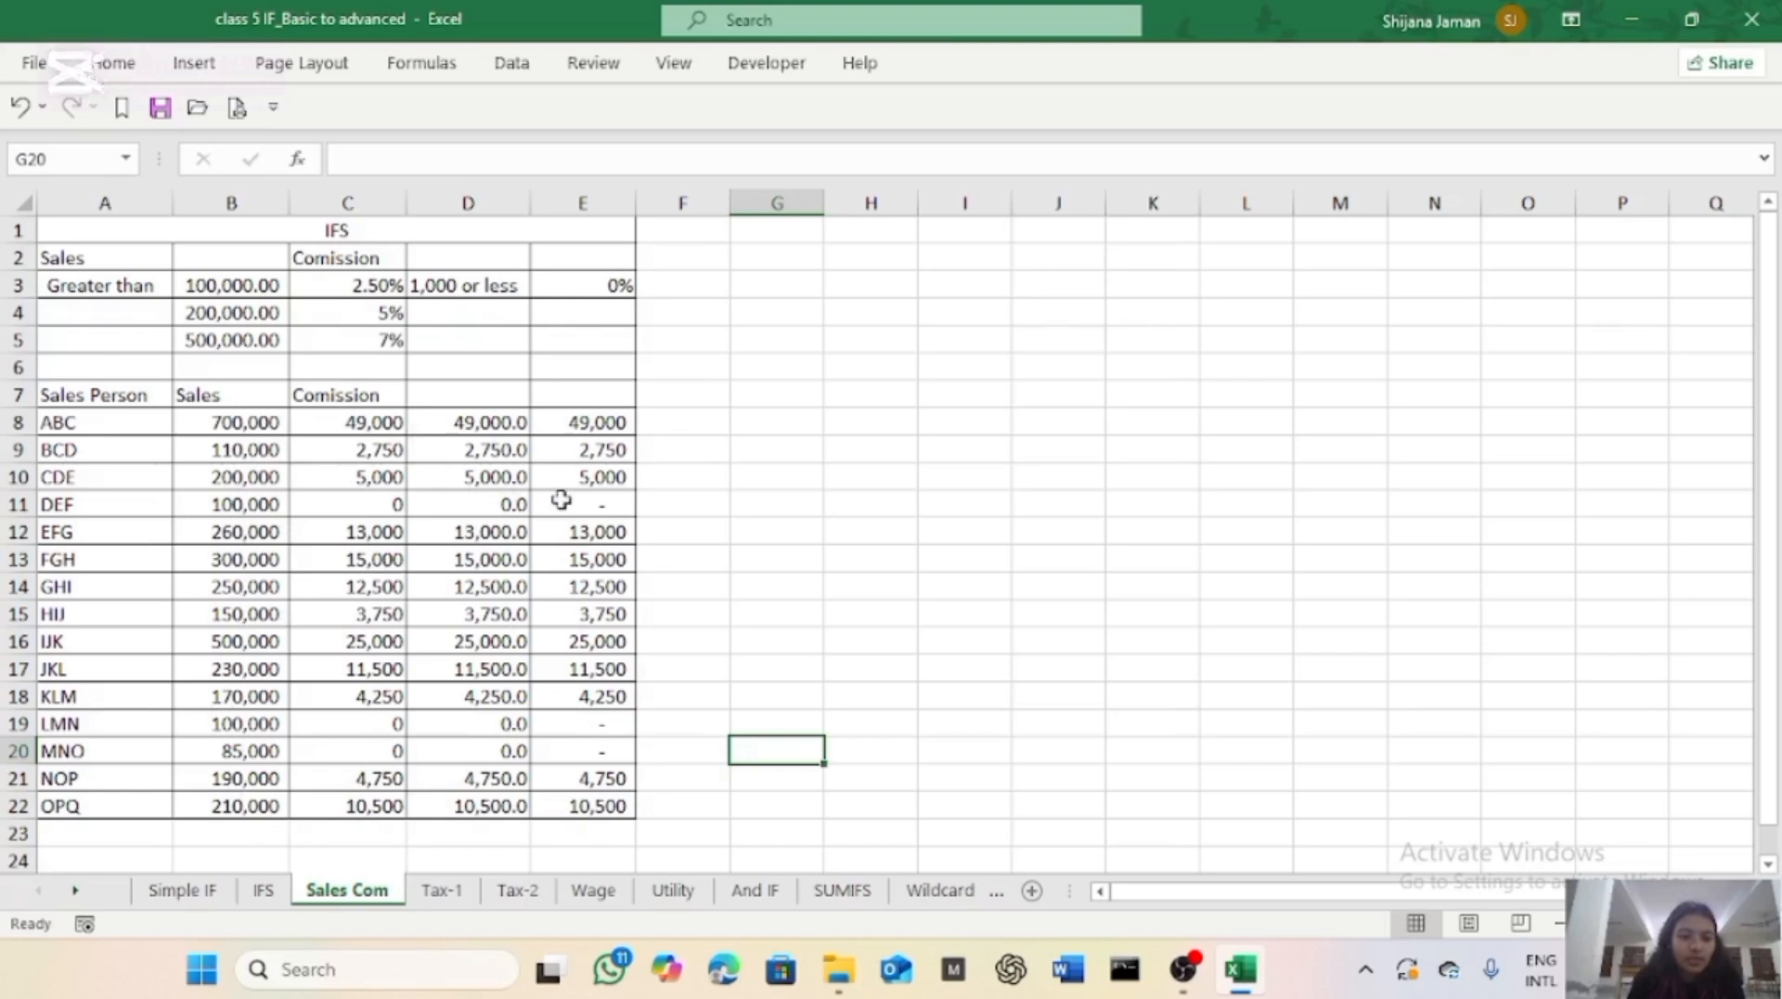
drag(464, 422, 568, 815)
key(Delete)
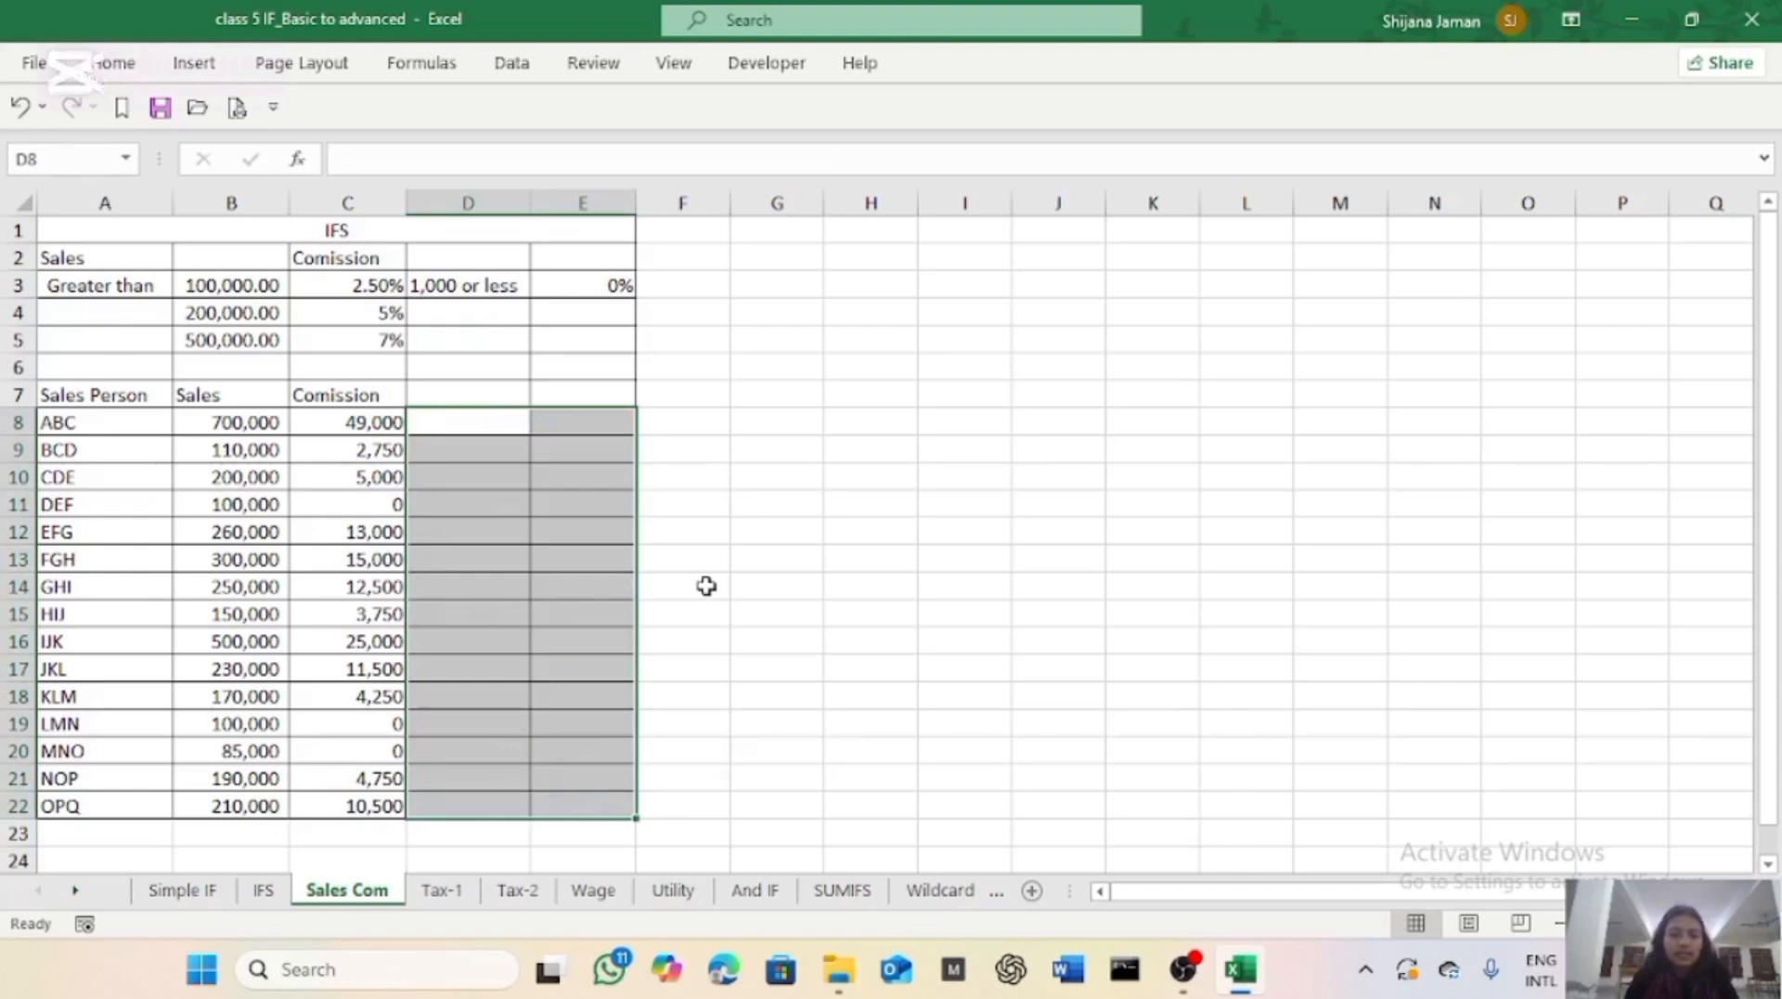
click(493, 439)
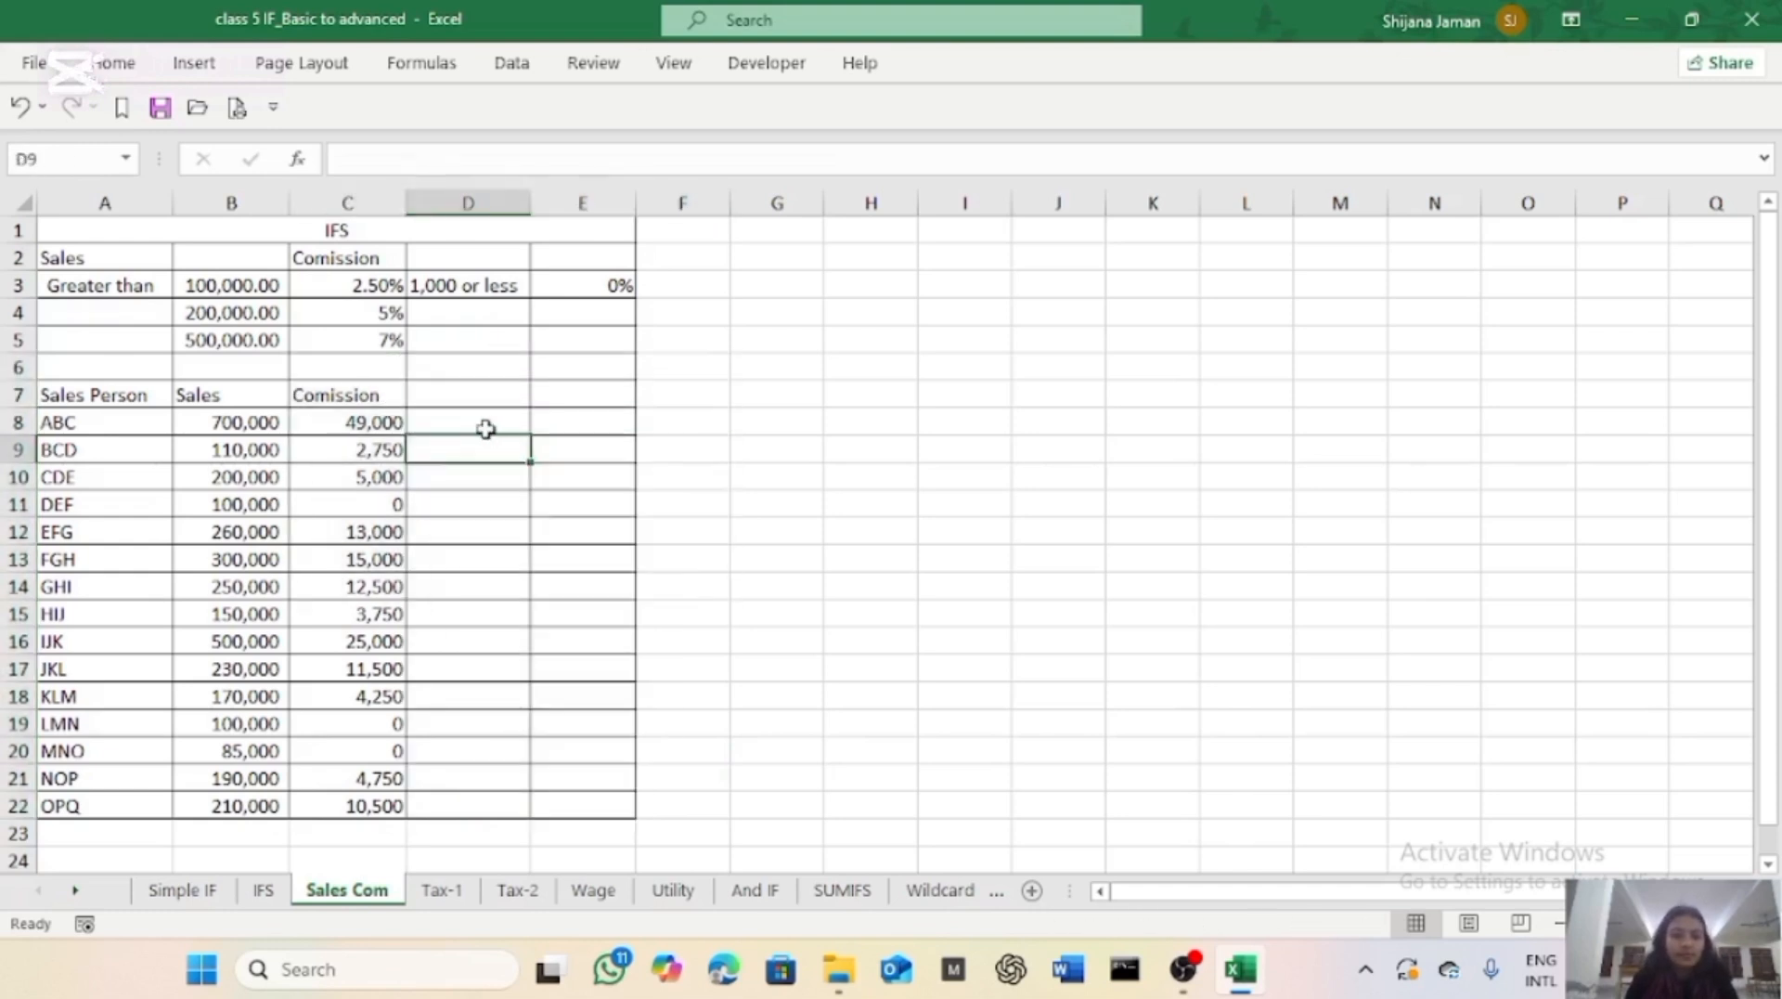
click(486, 428)
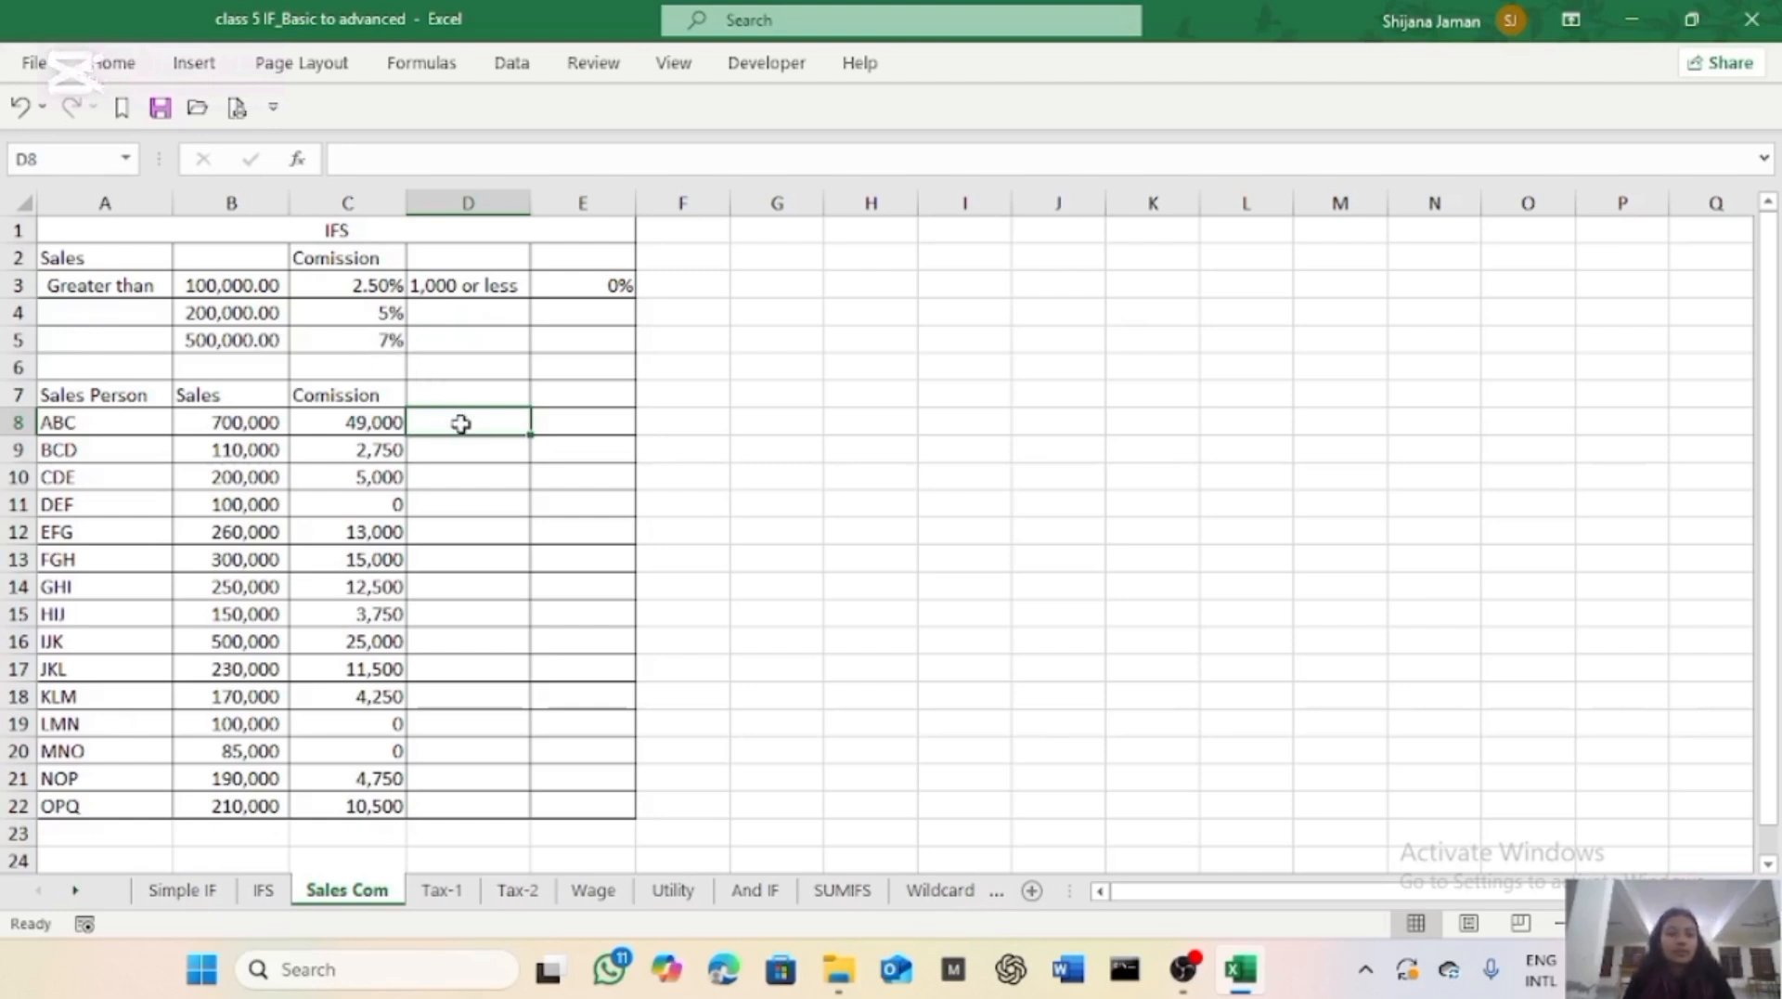
text(=)
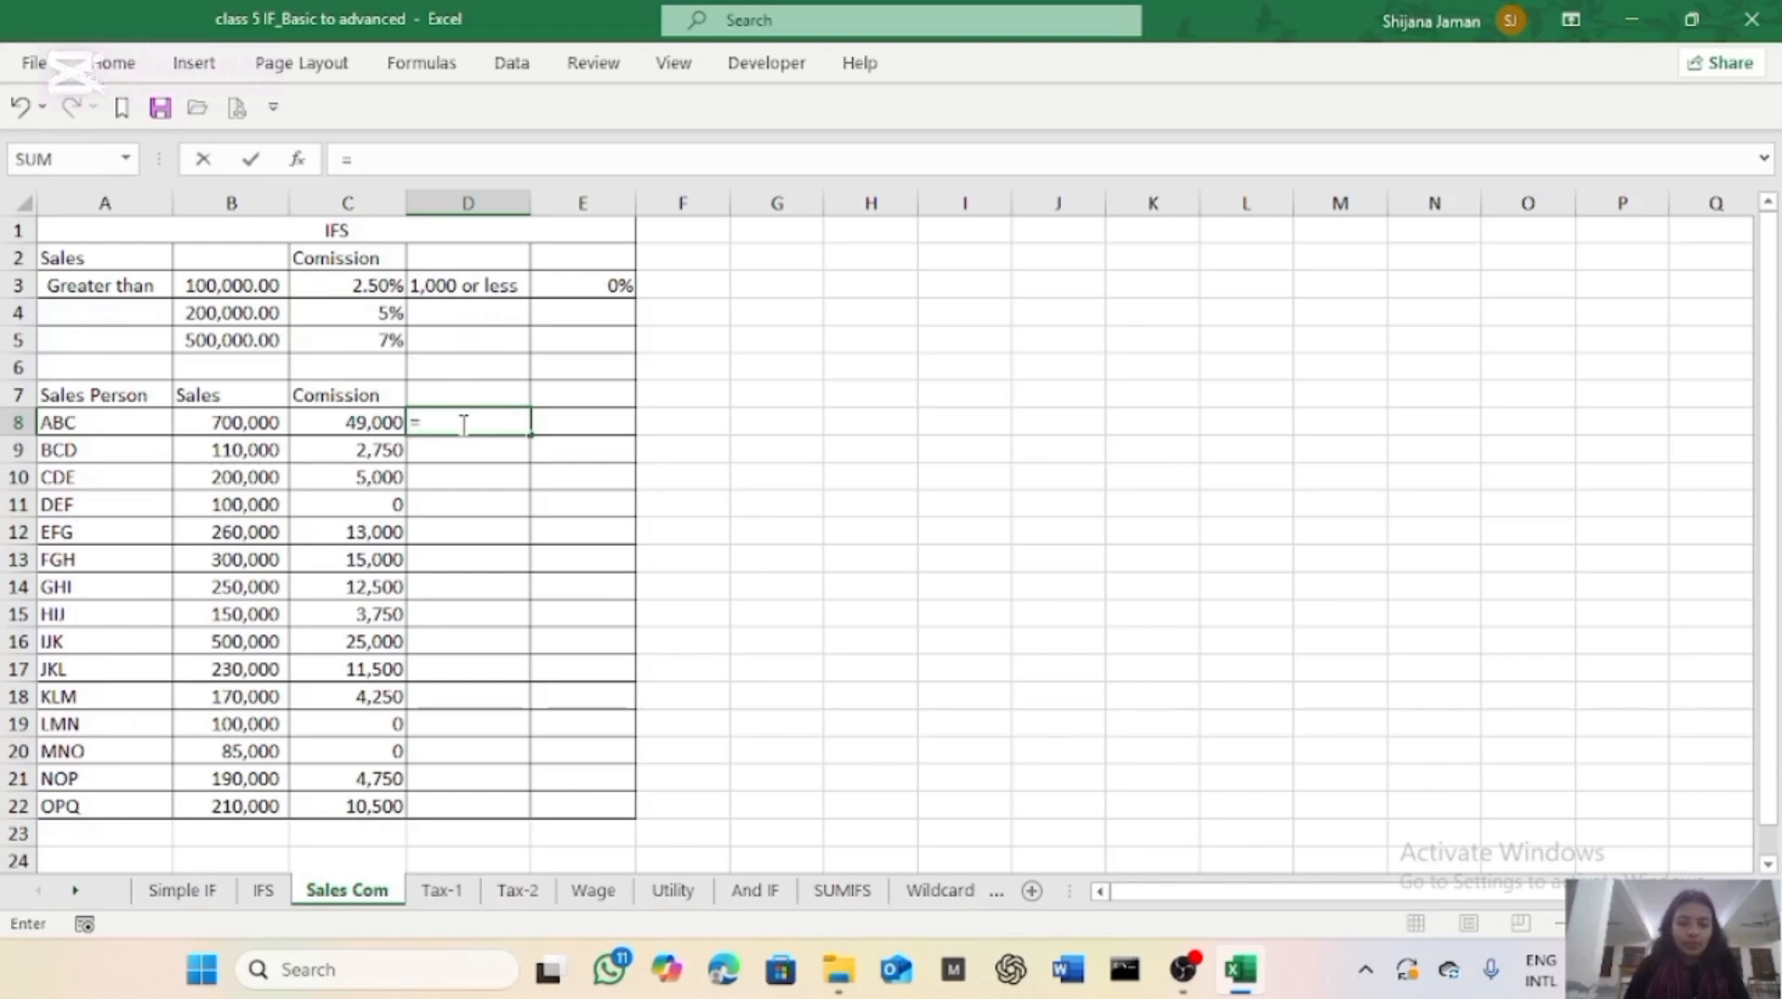
text(IFS)
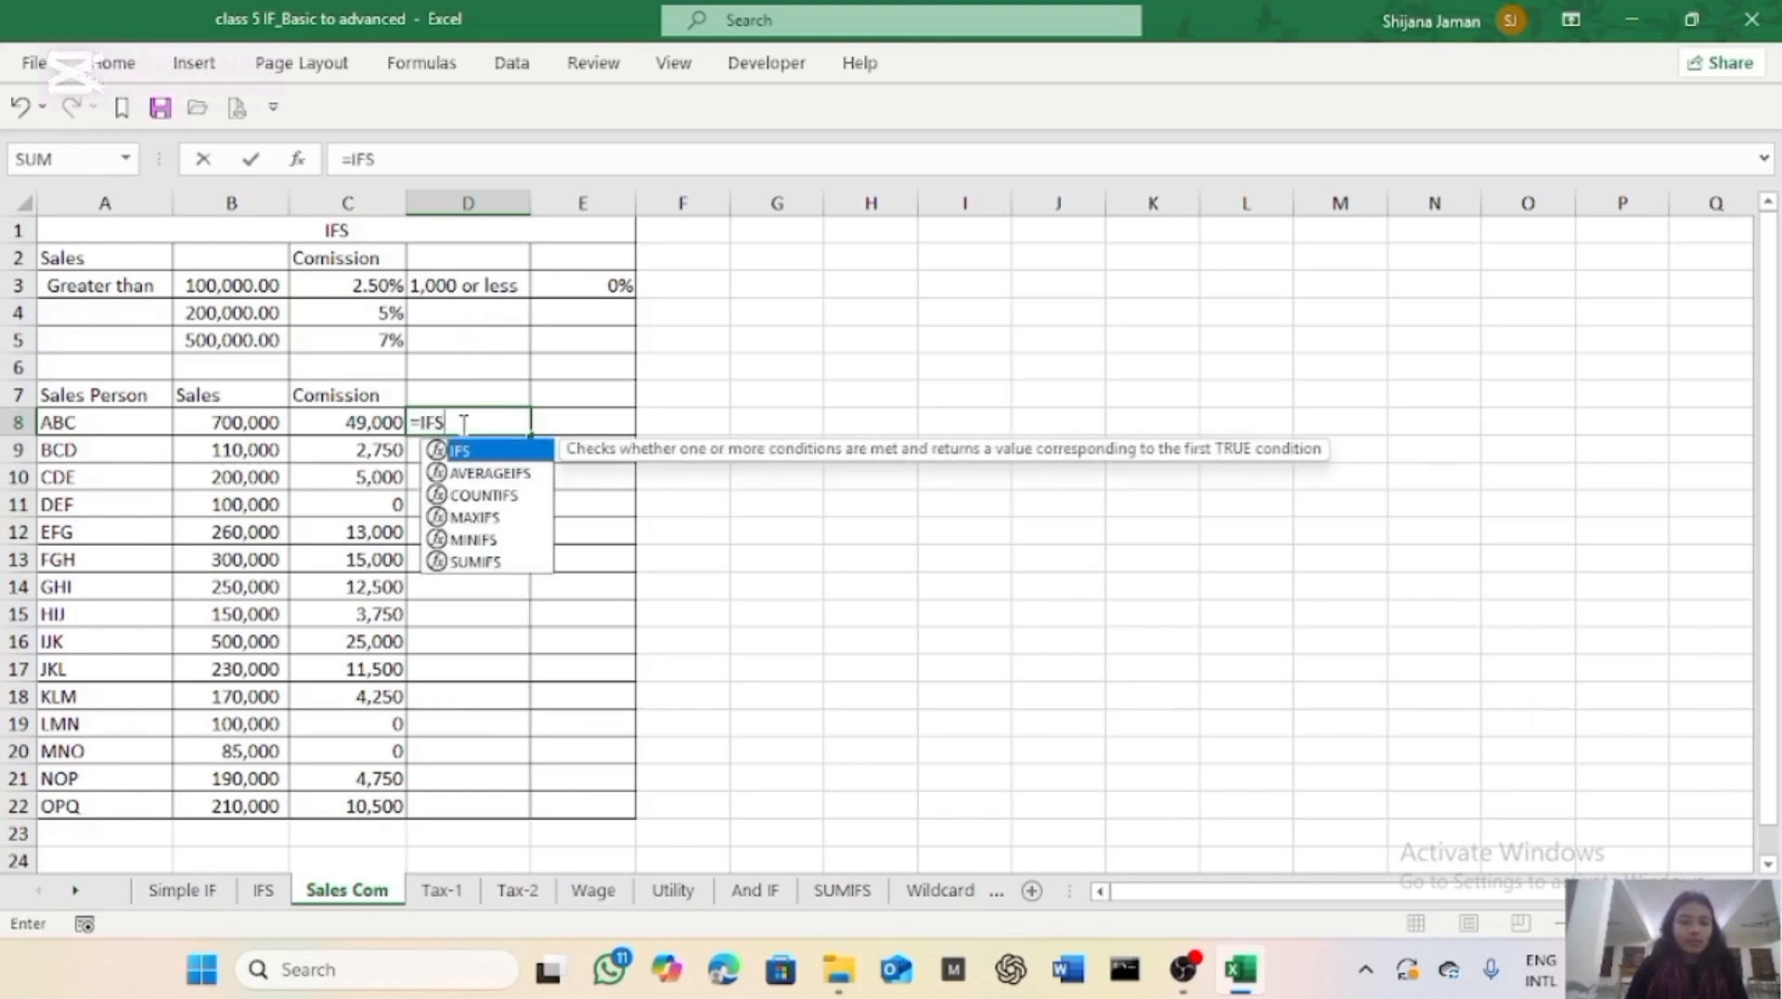
text(()
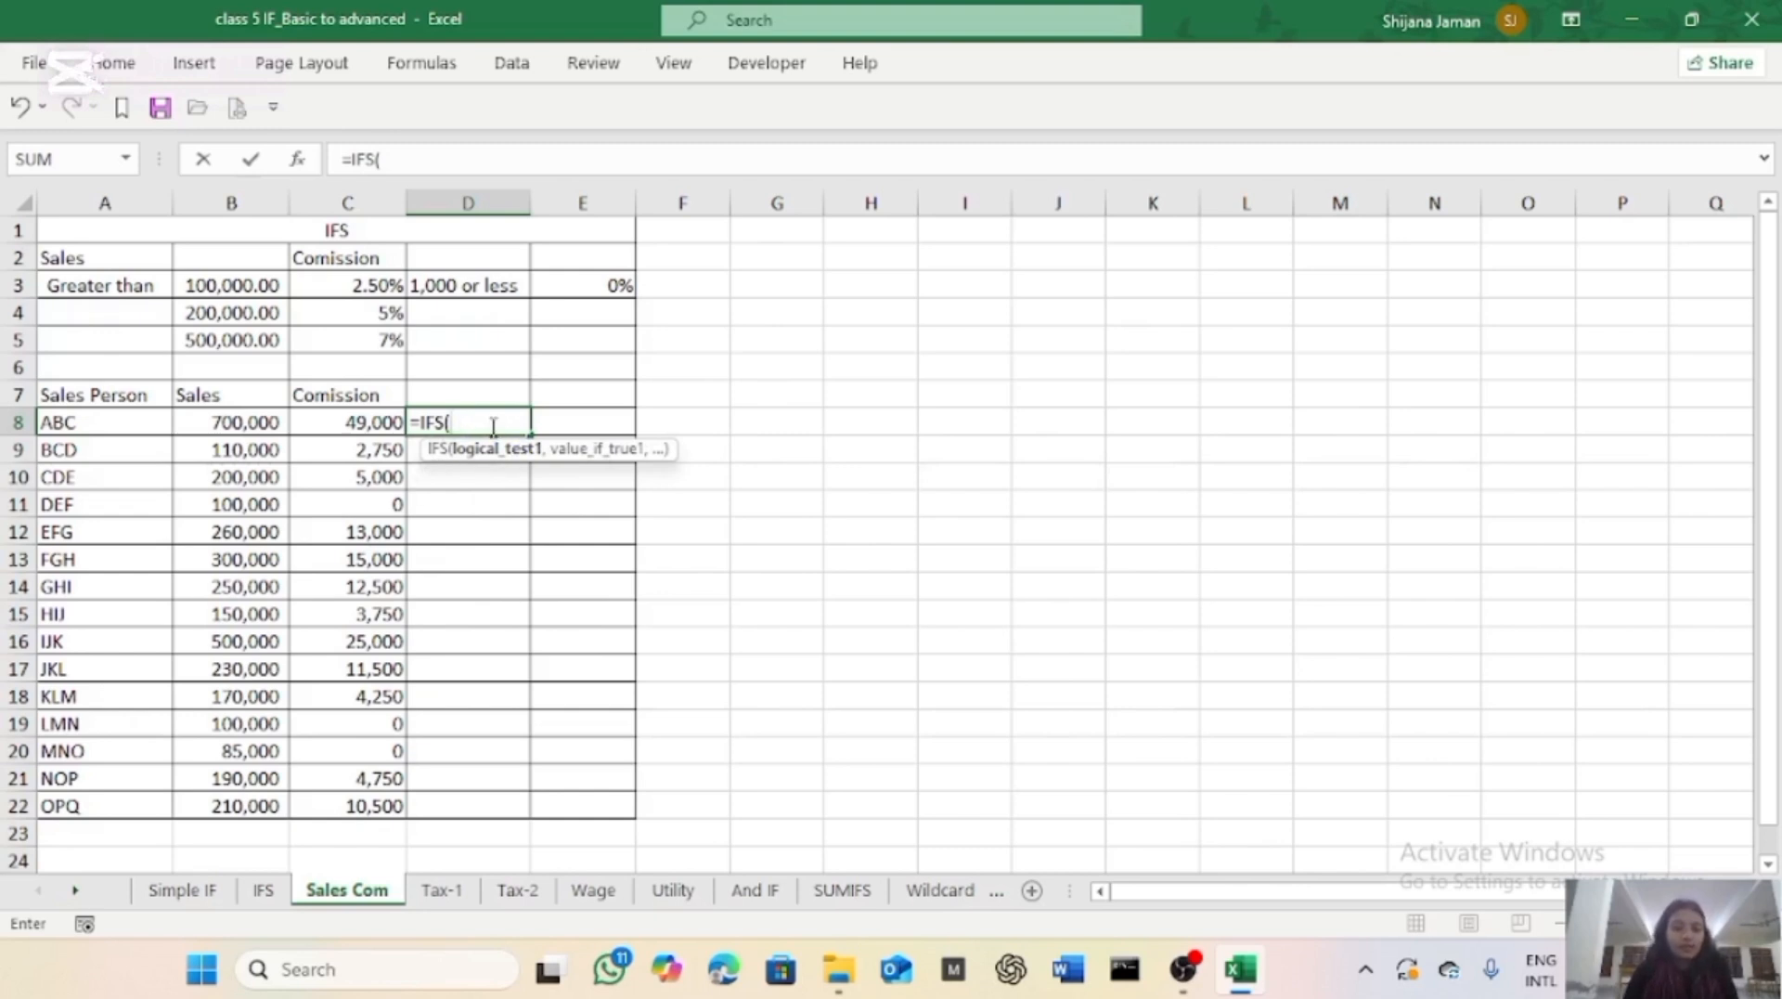
key(BackSpace)
key(BackSpace)
key(BackSpace)
key(BackSpace)
key(BackSpace)
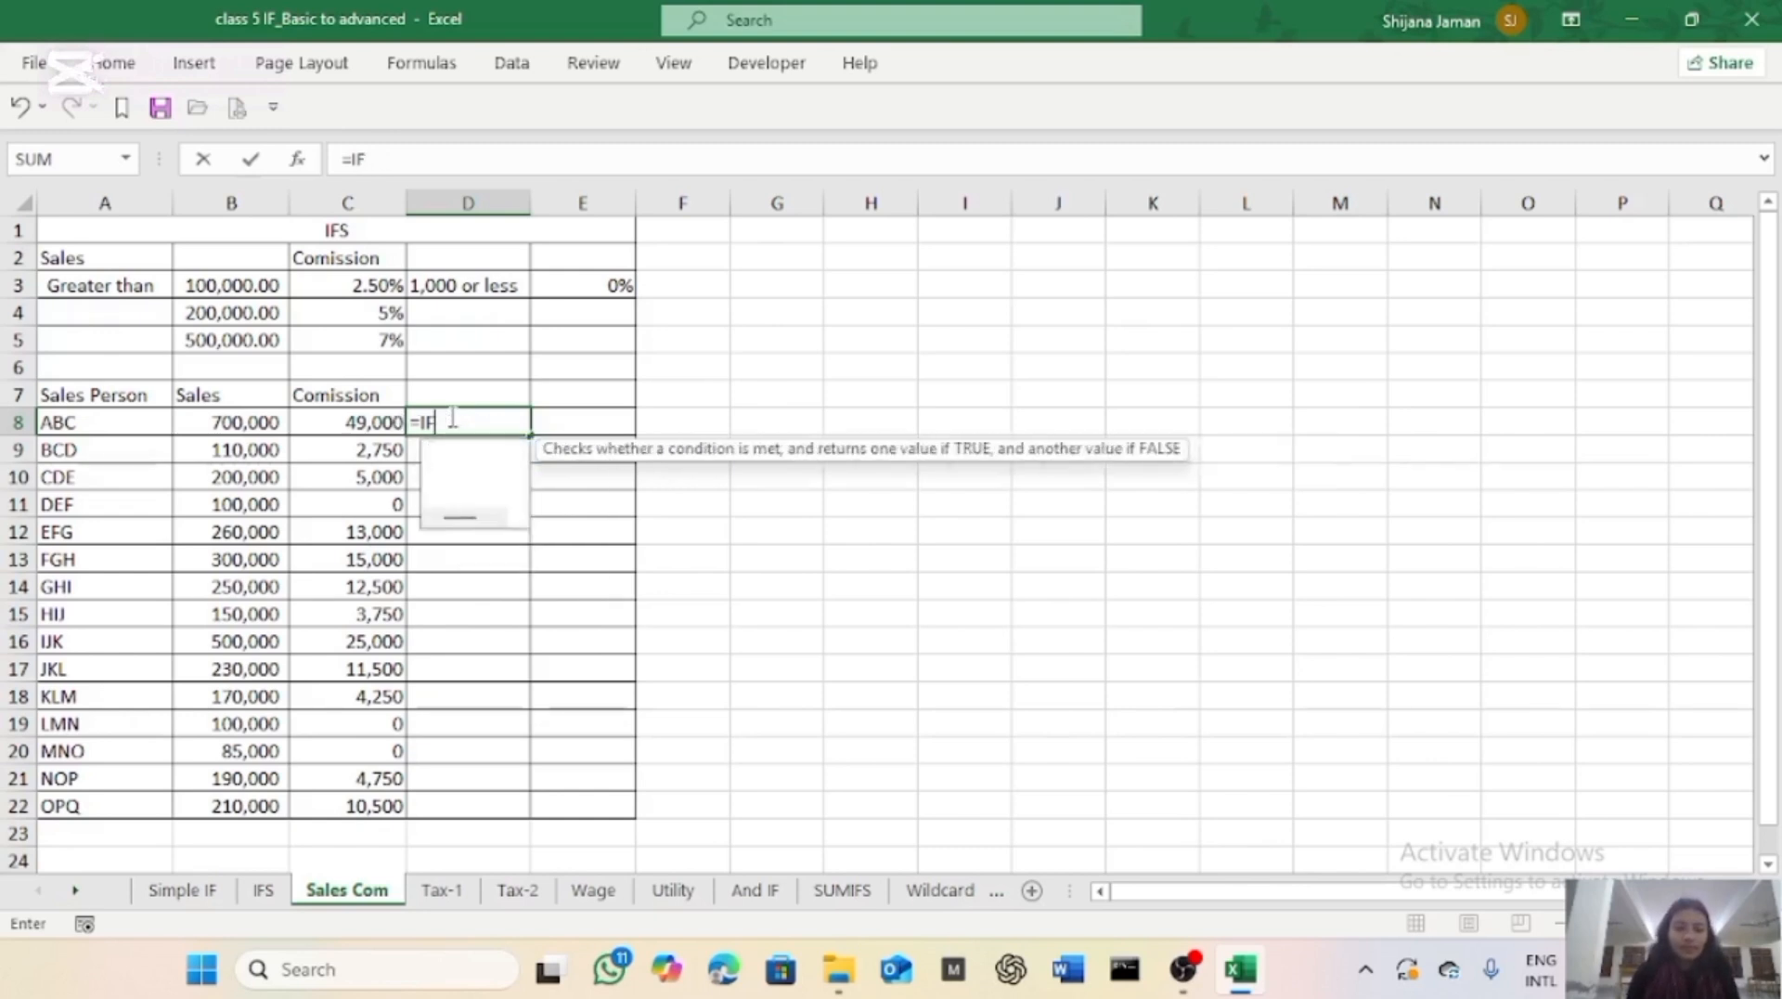
click(362, 424)
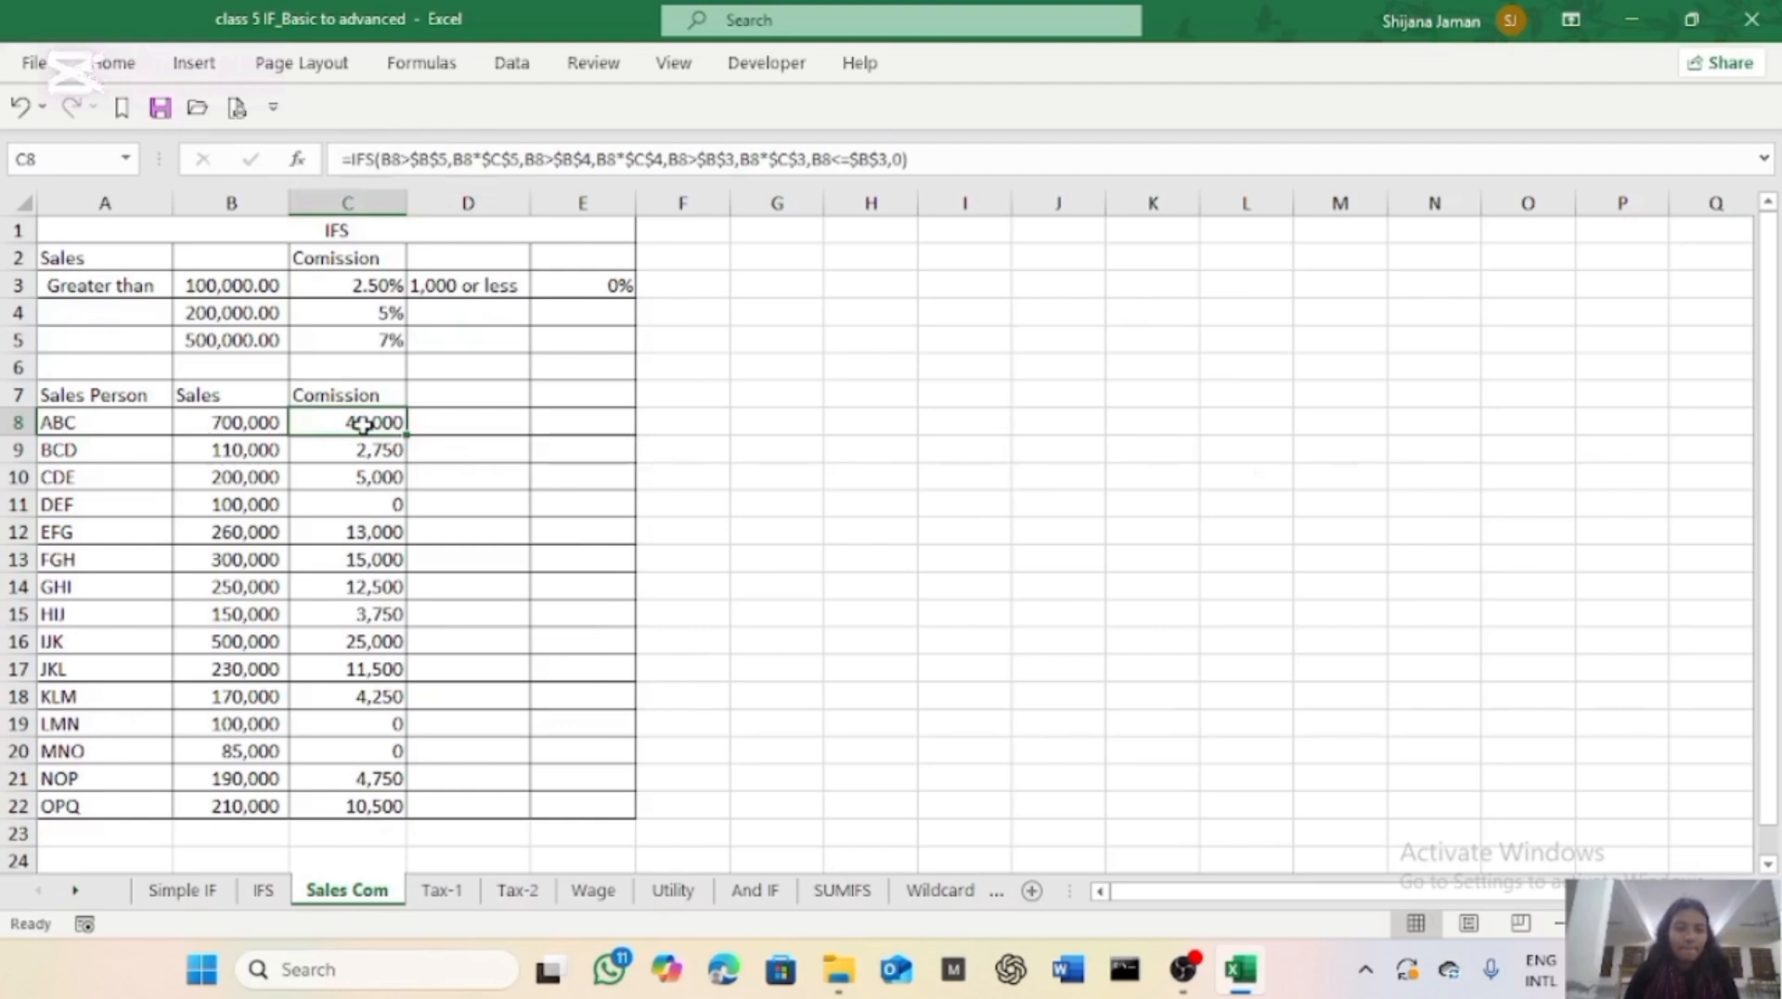
In D8, begin an IFS formula whose first test B8>B5 returns B8*C5.
click(427, 424)
text(=)
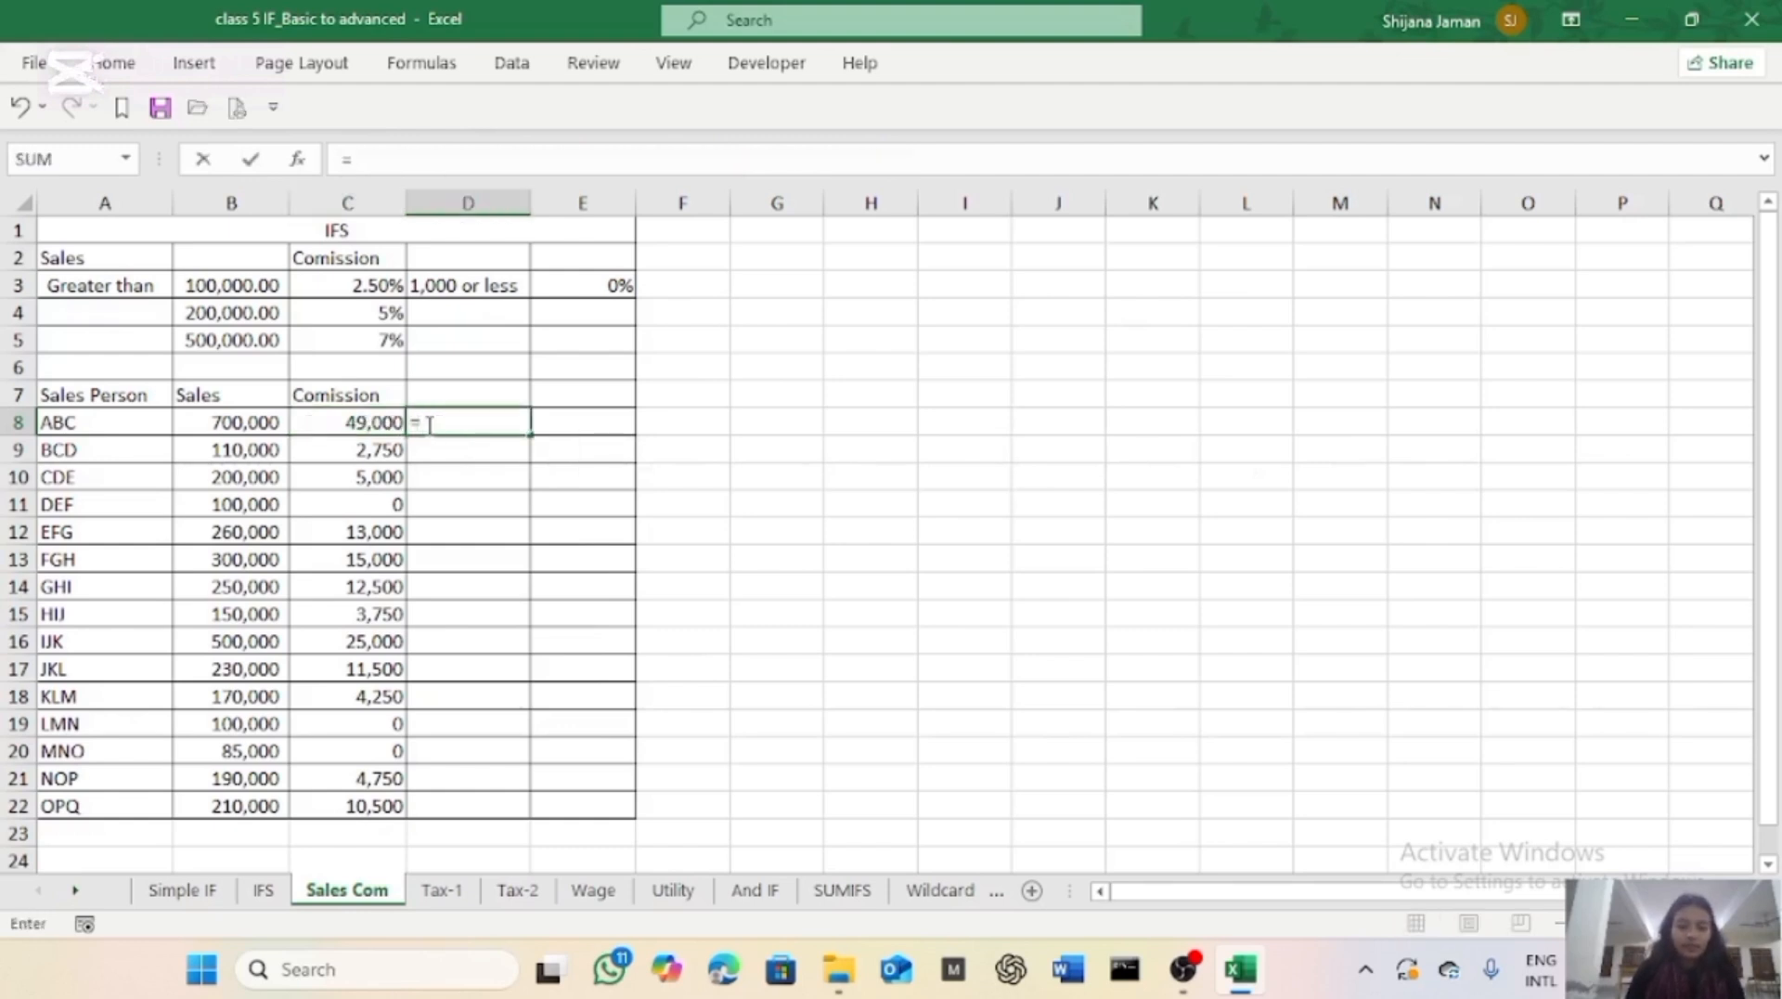
text(IFS()
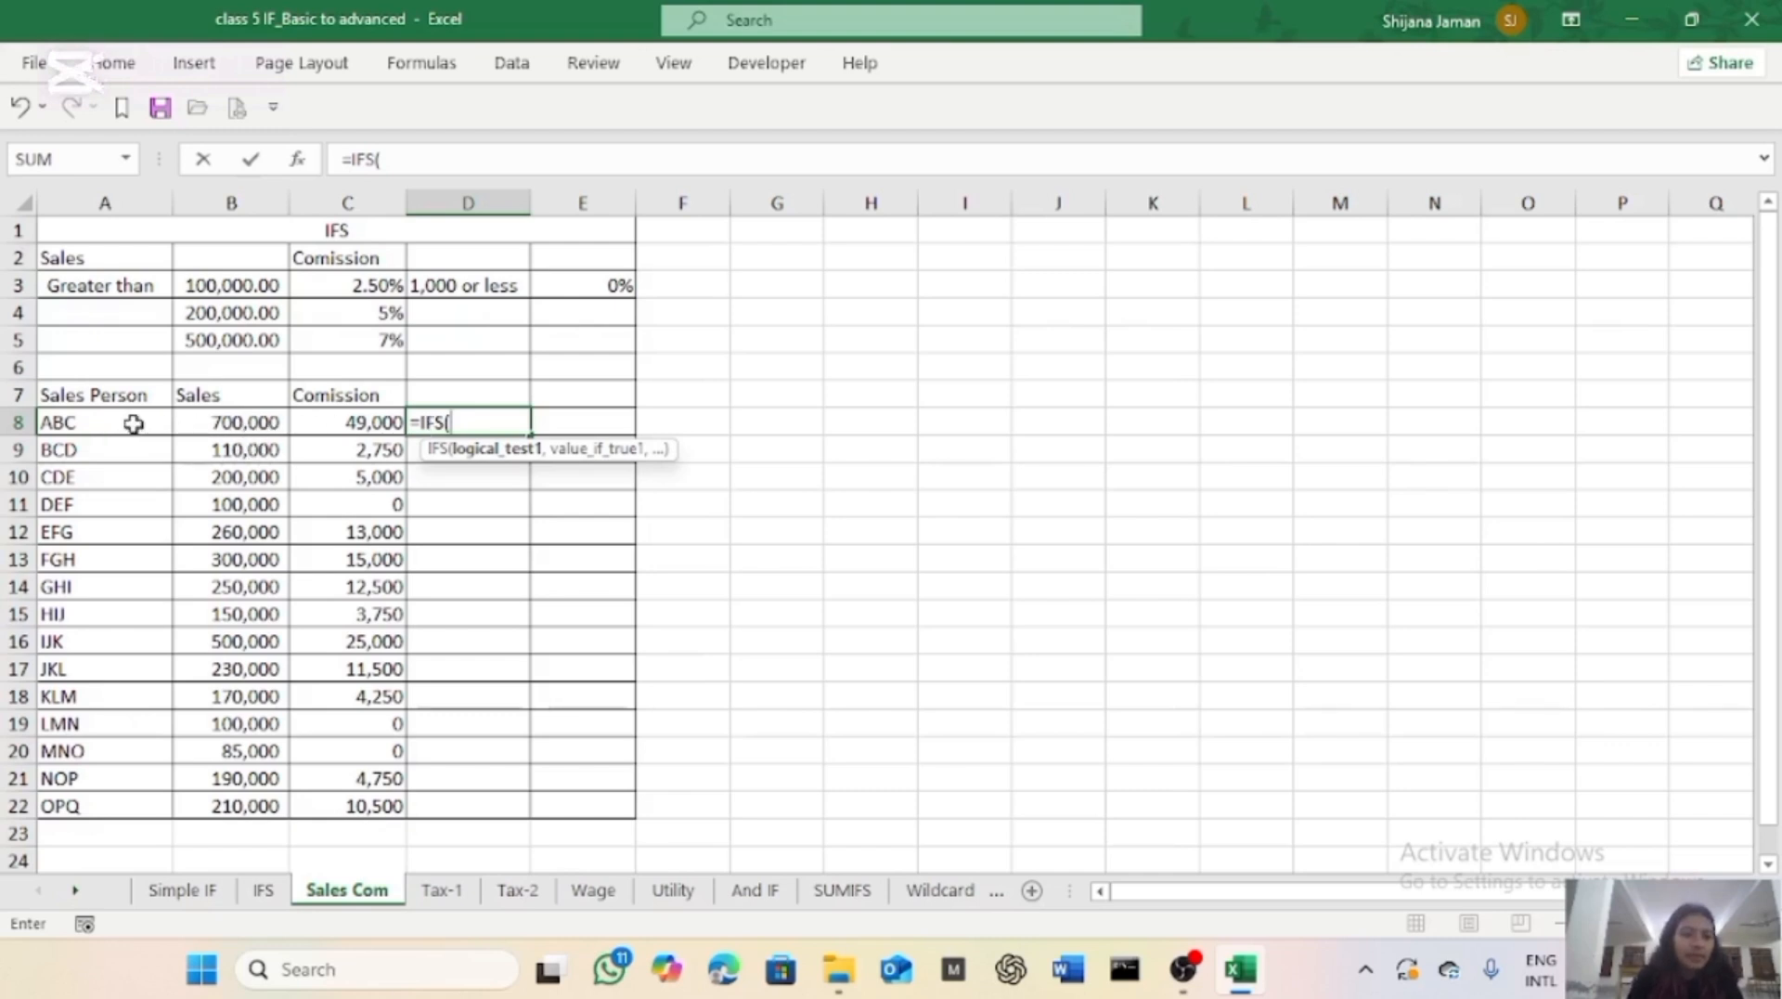
click(262, 423)
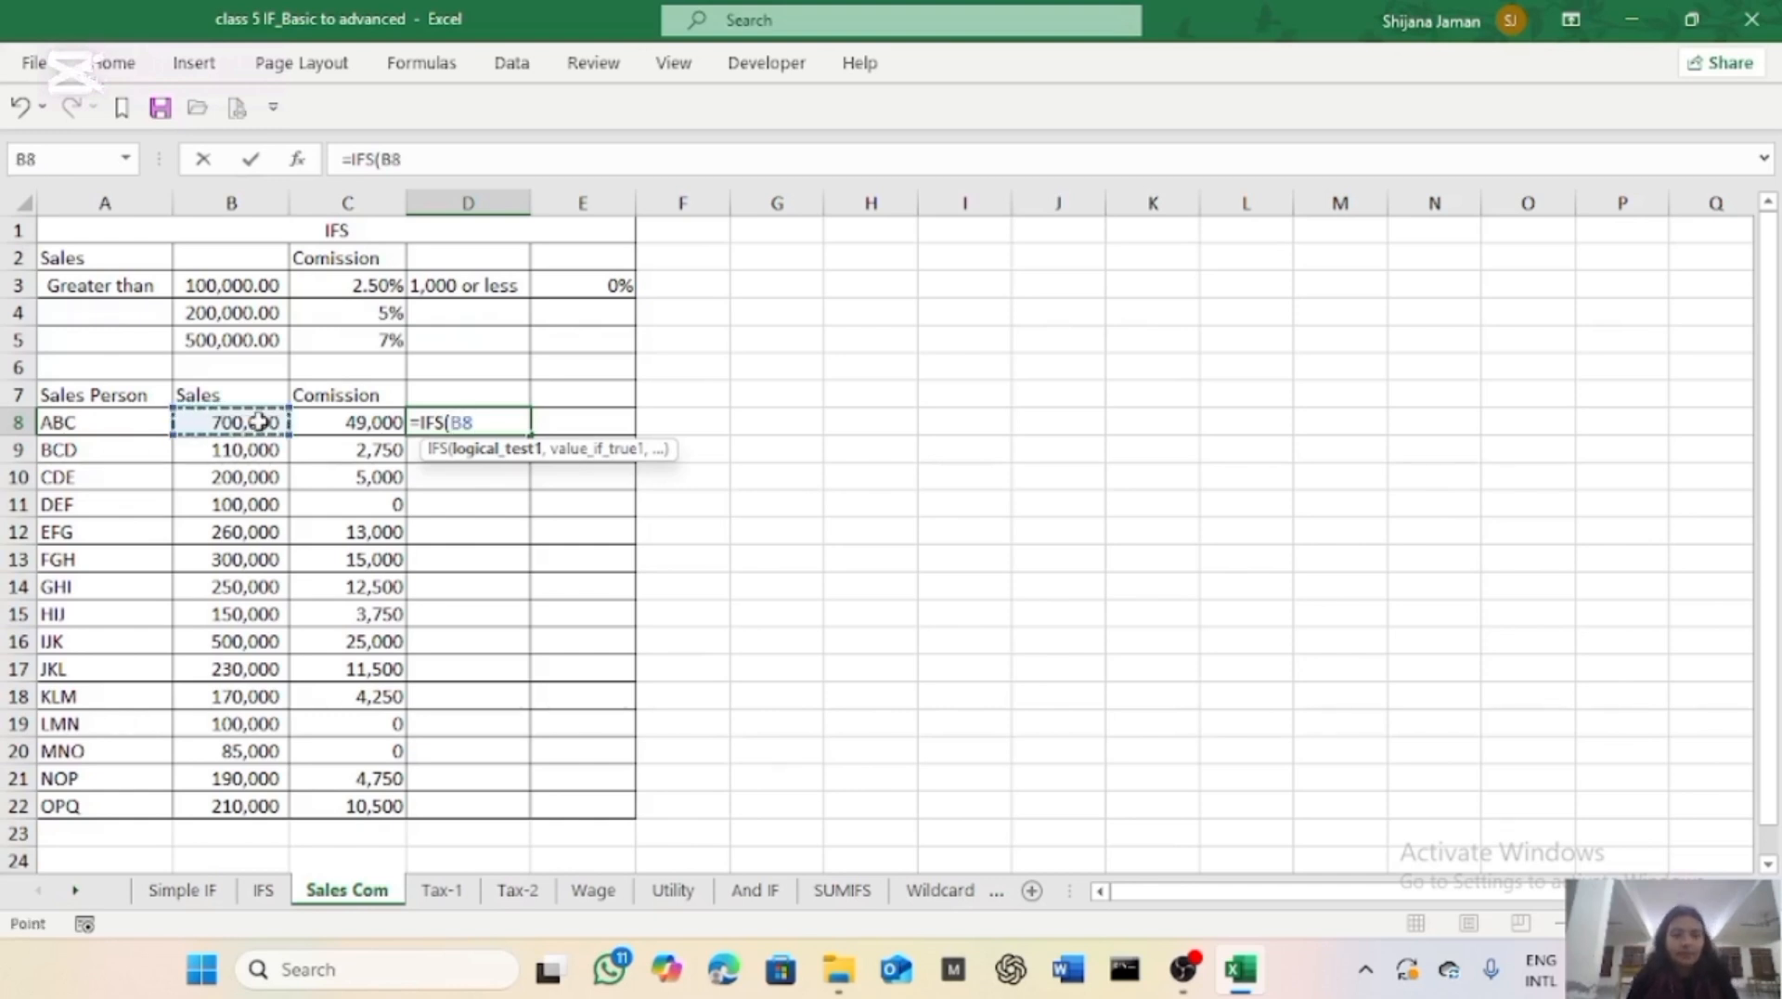
text(>)
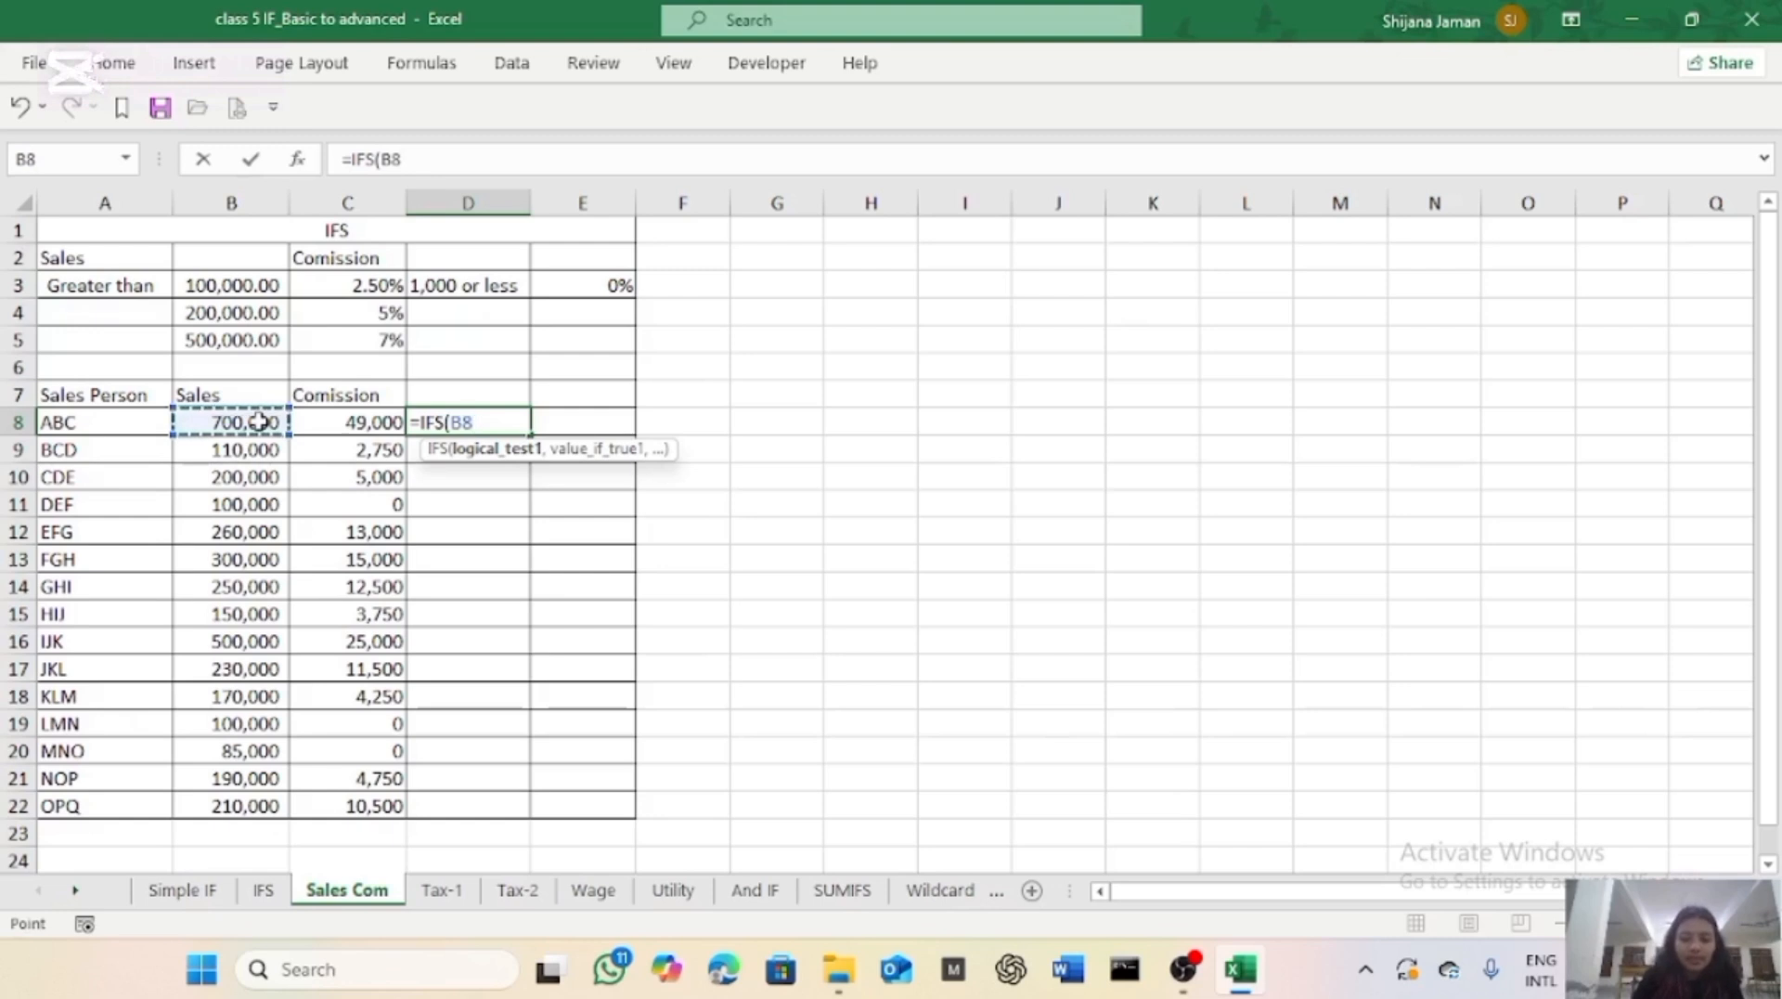
click(241, 340)
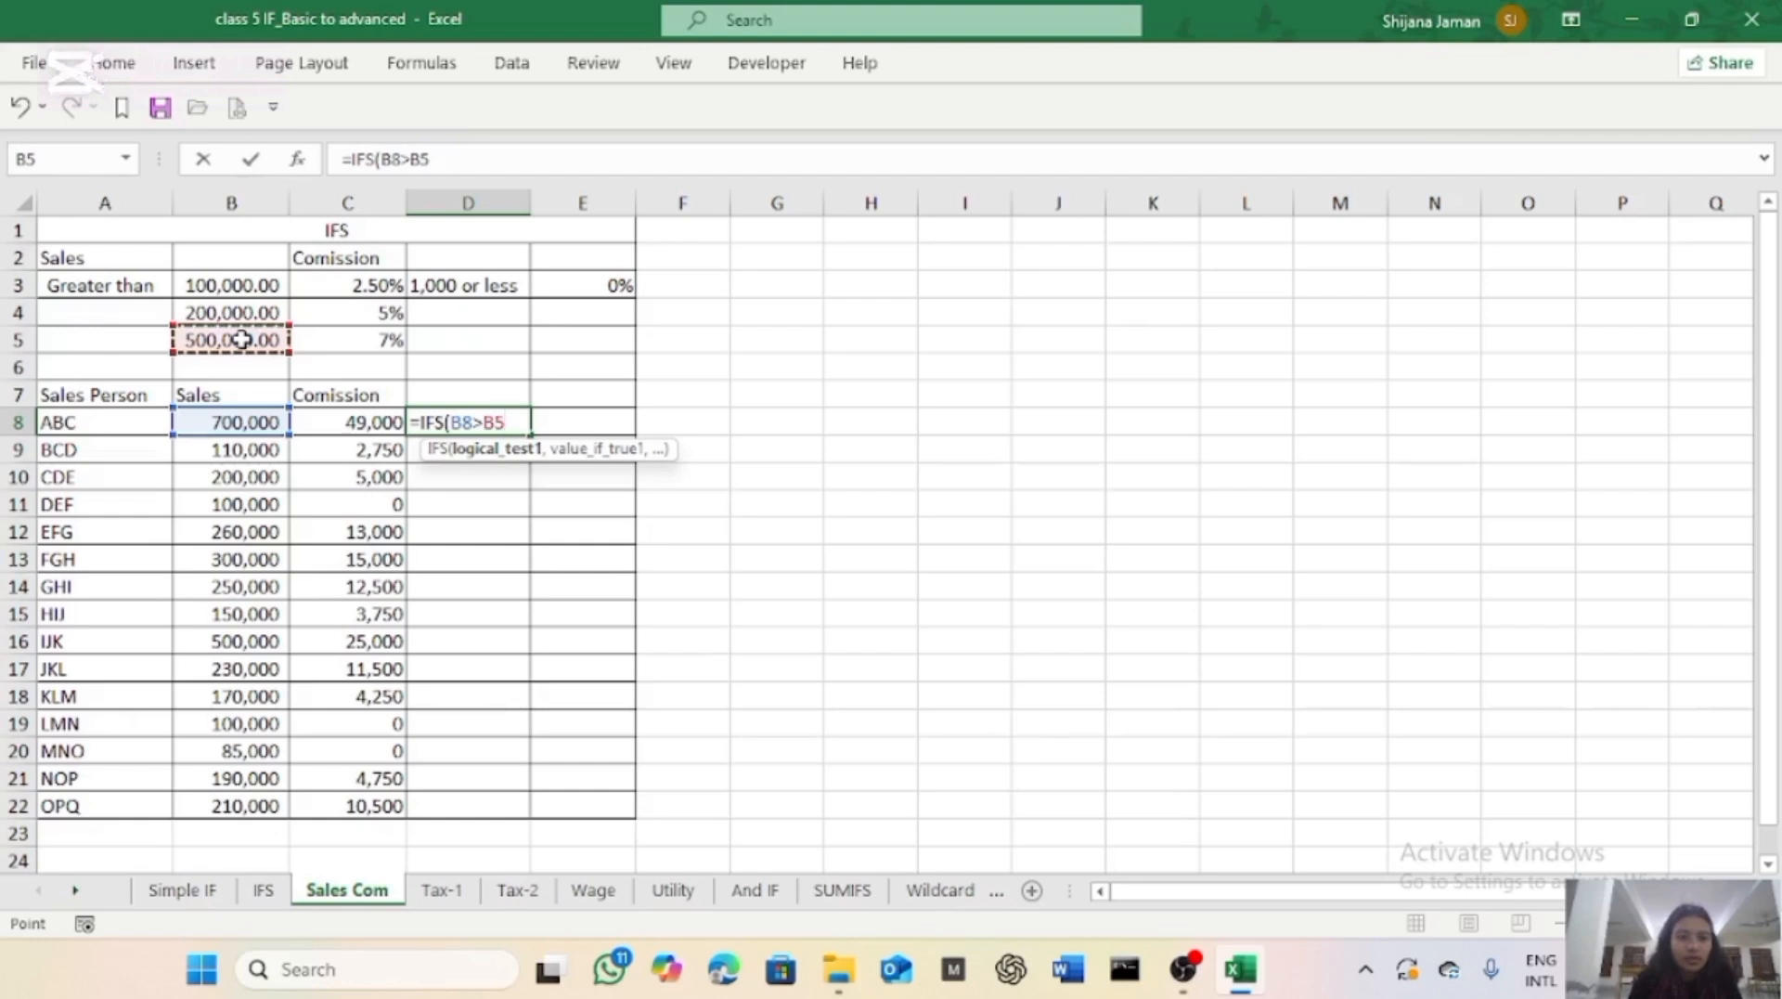
text(,)
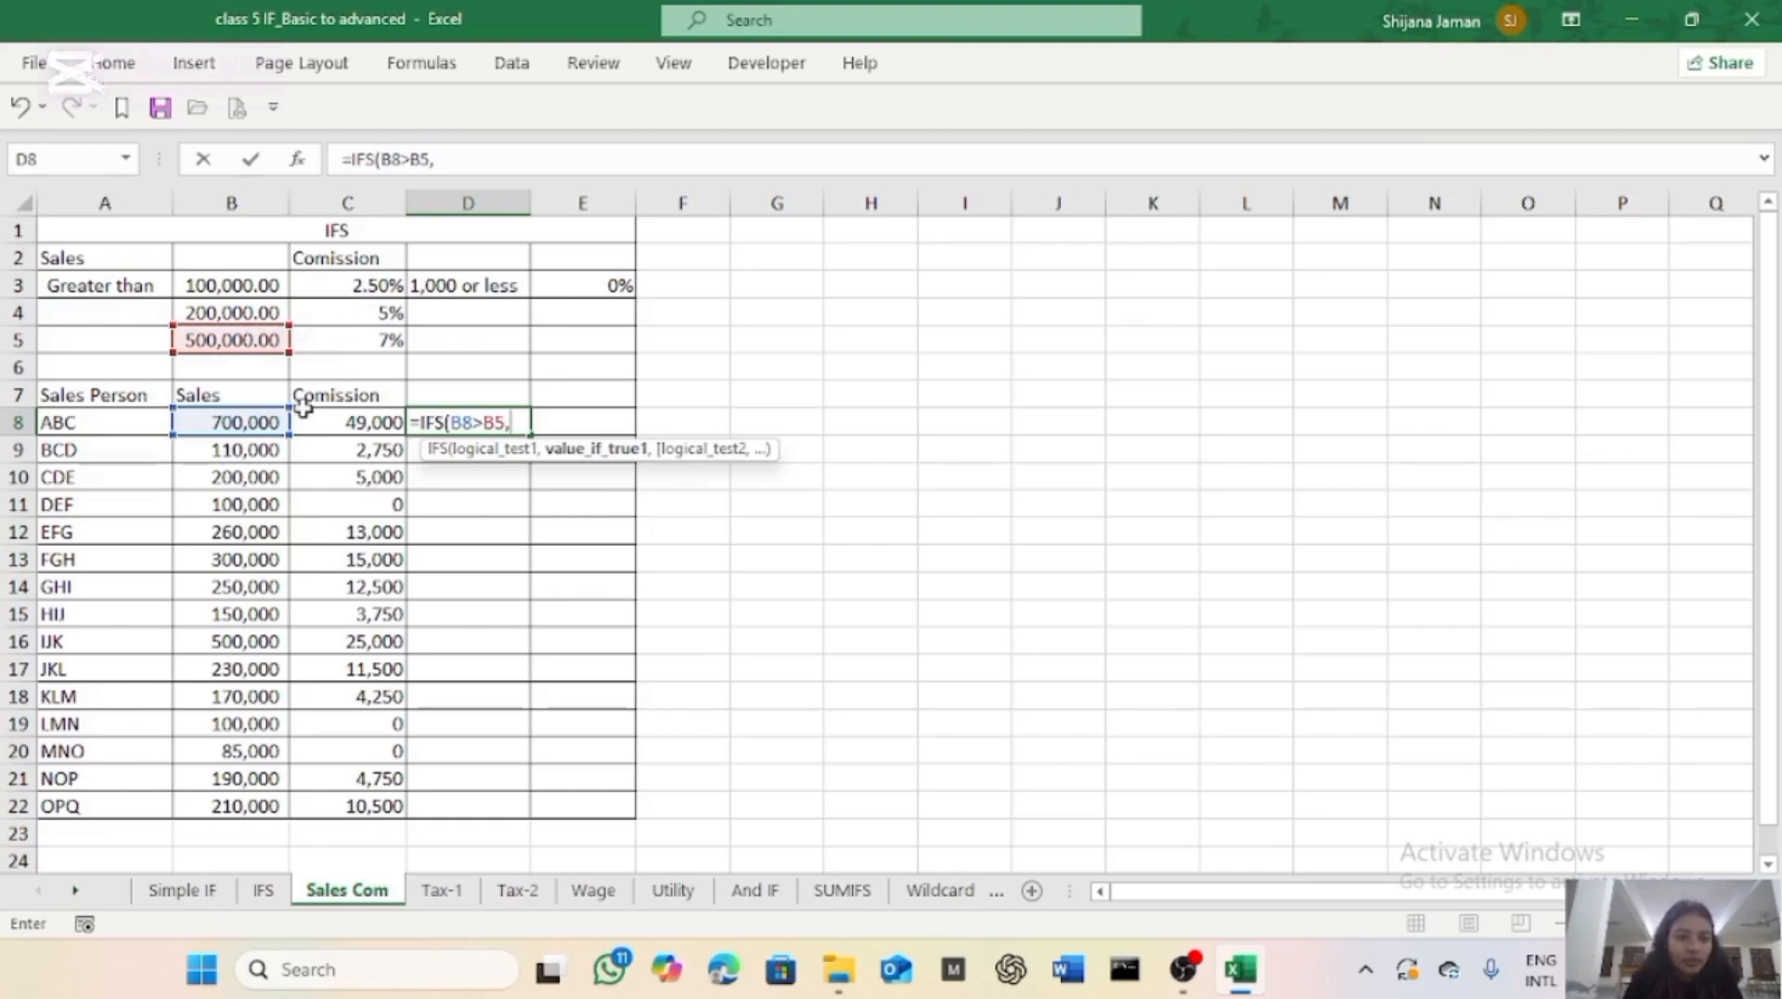
click(255, 418)
text(*)
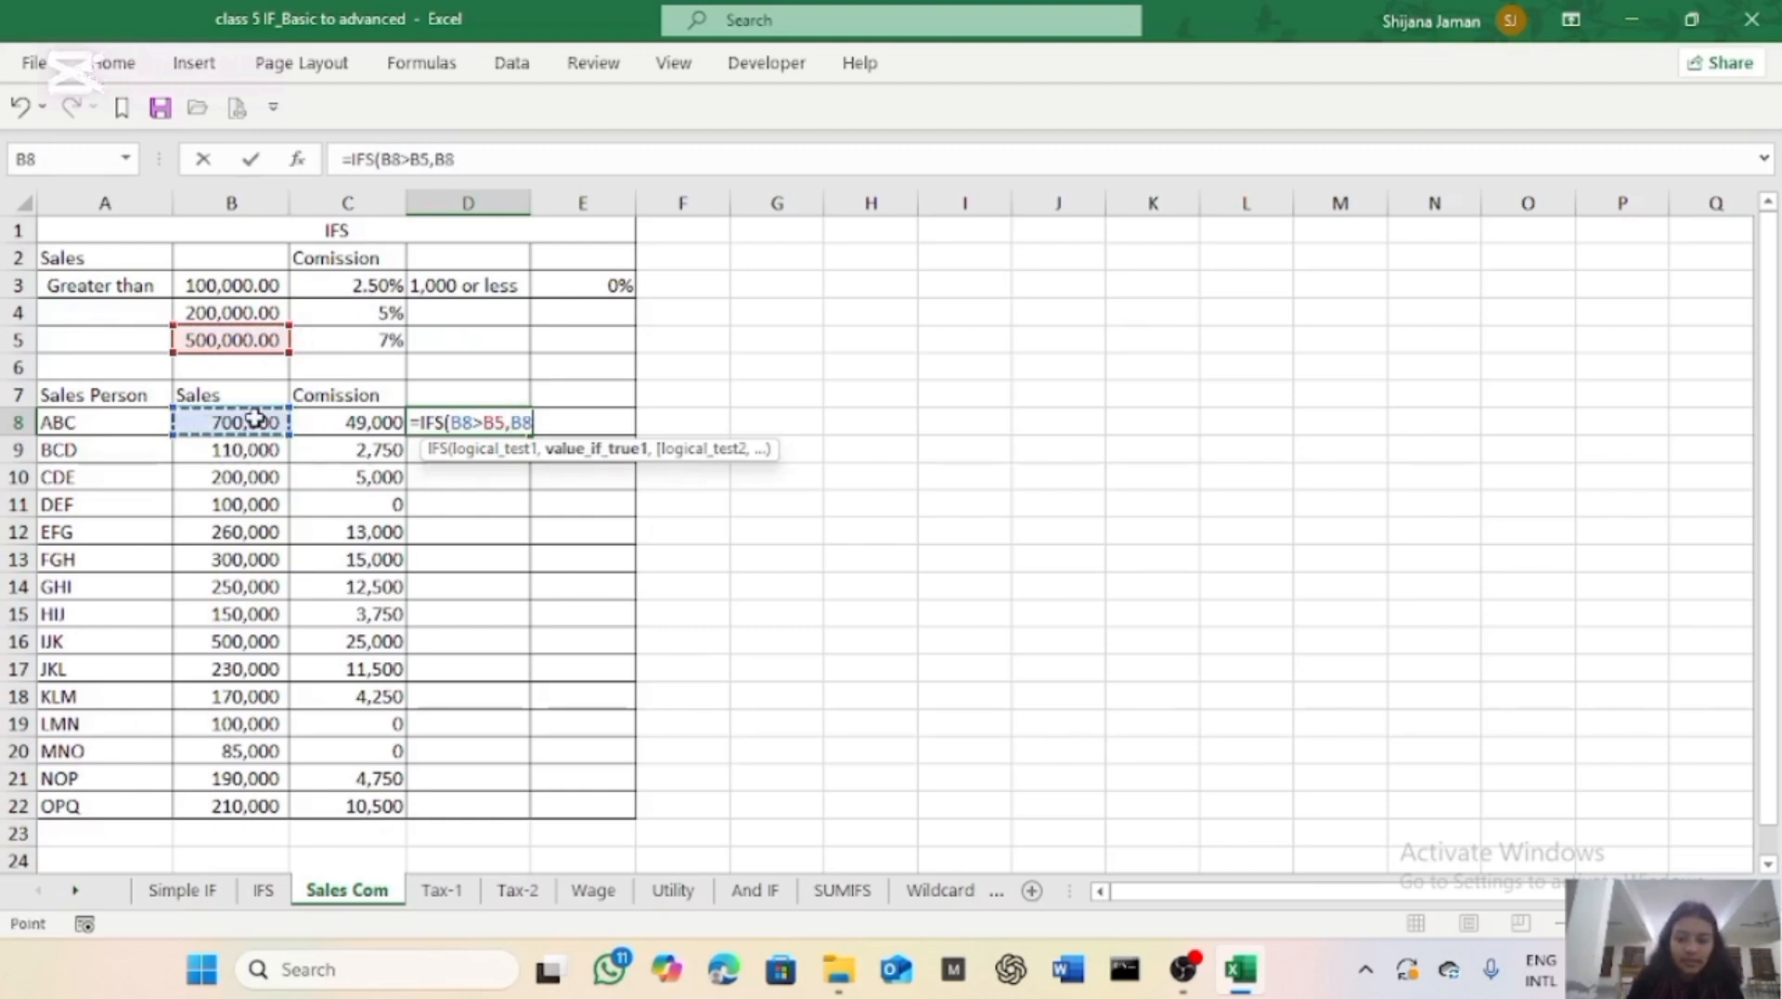
click(318, 342)
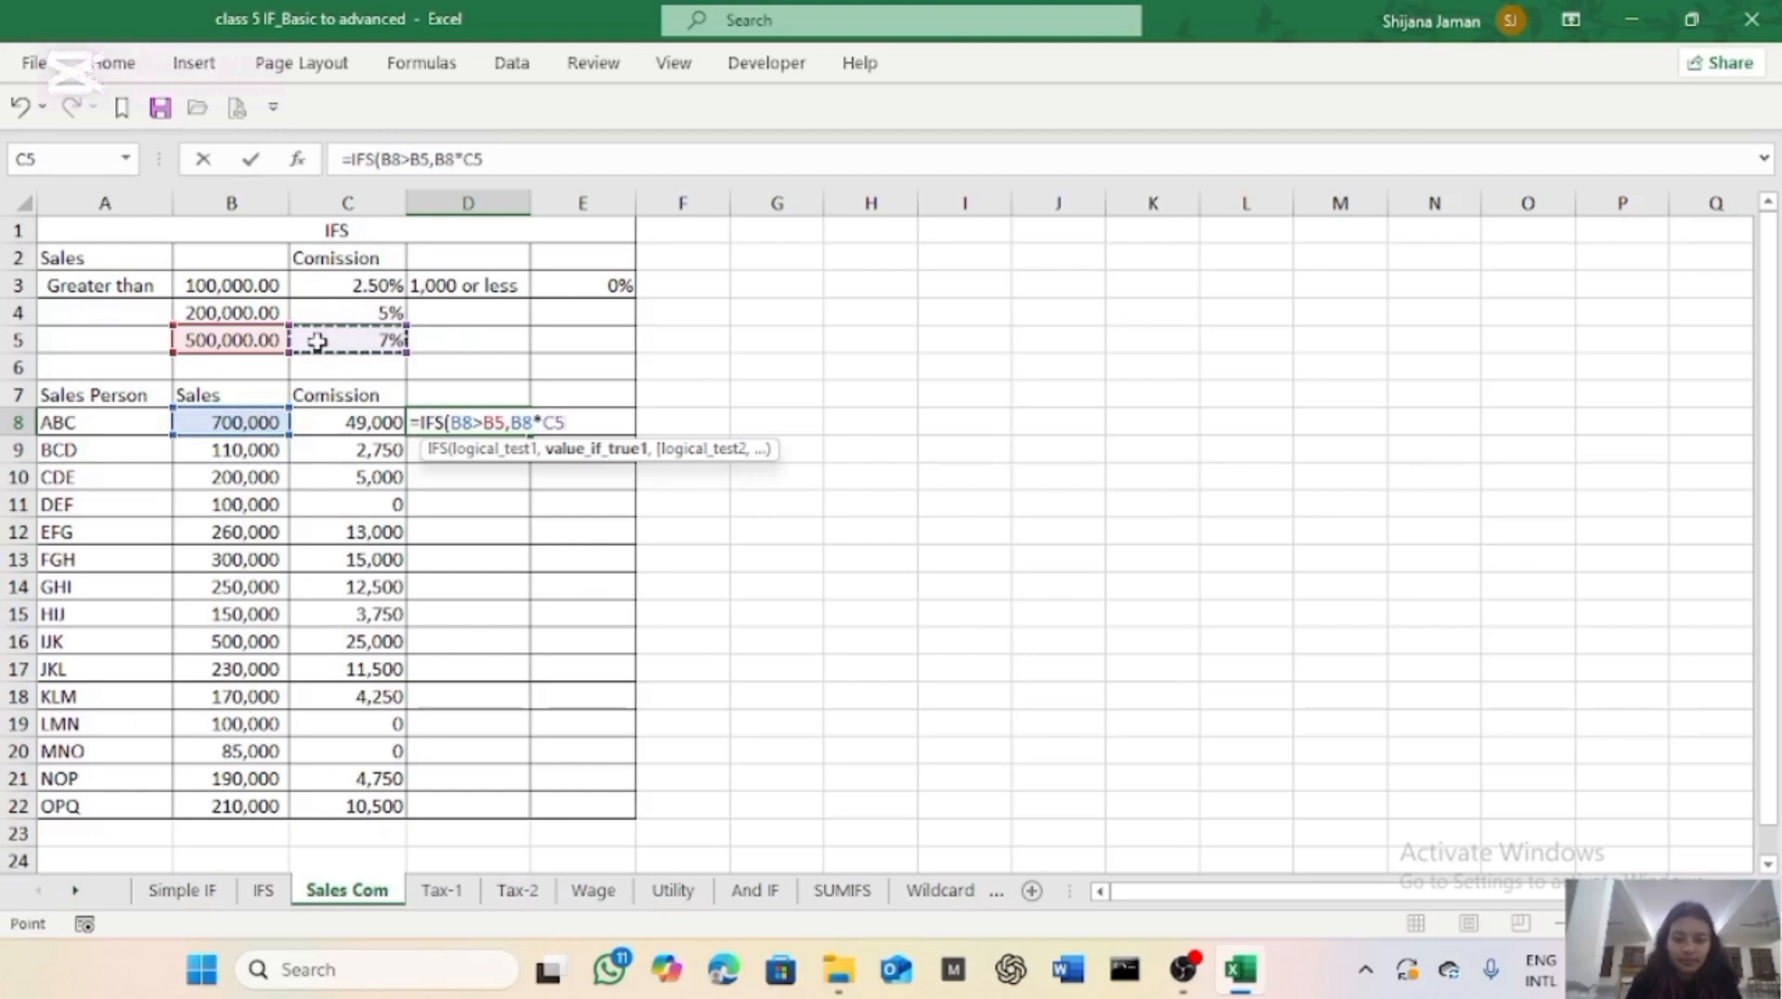
text(,)
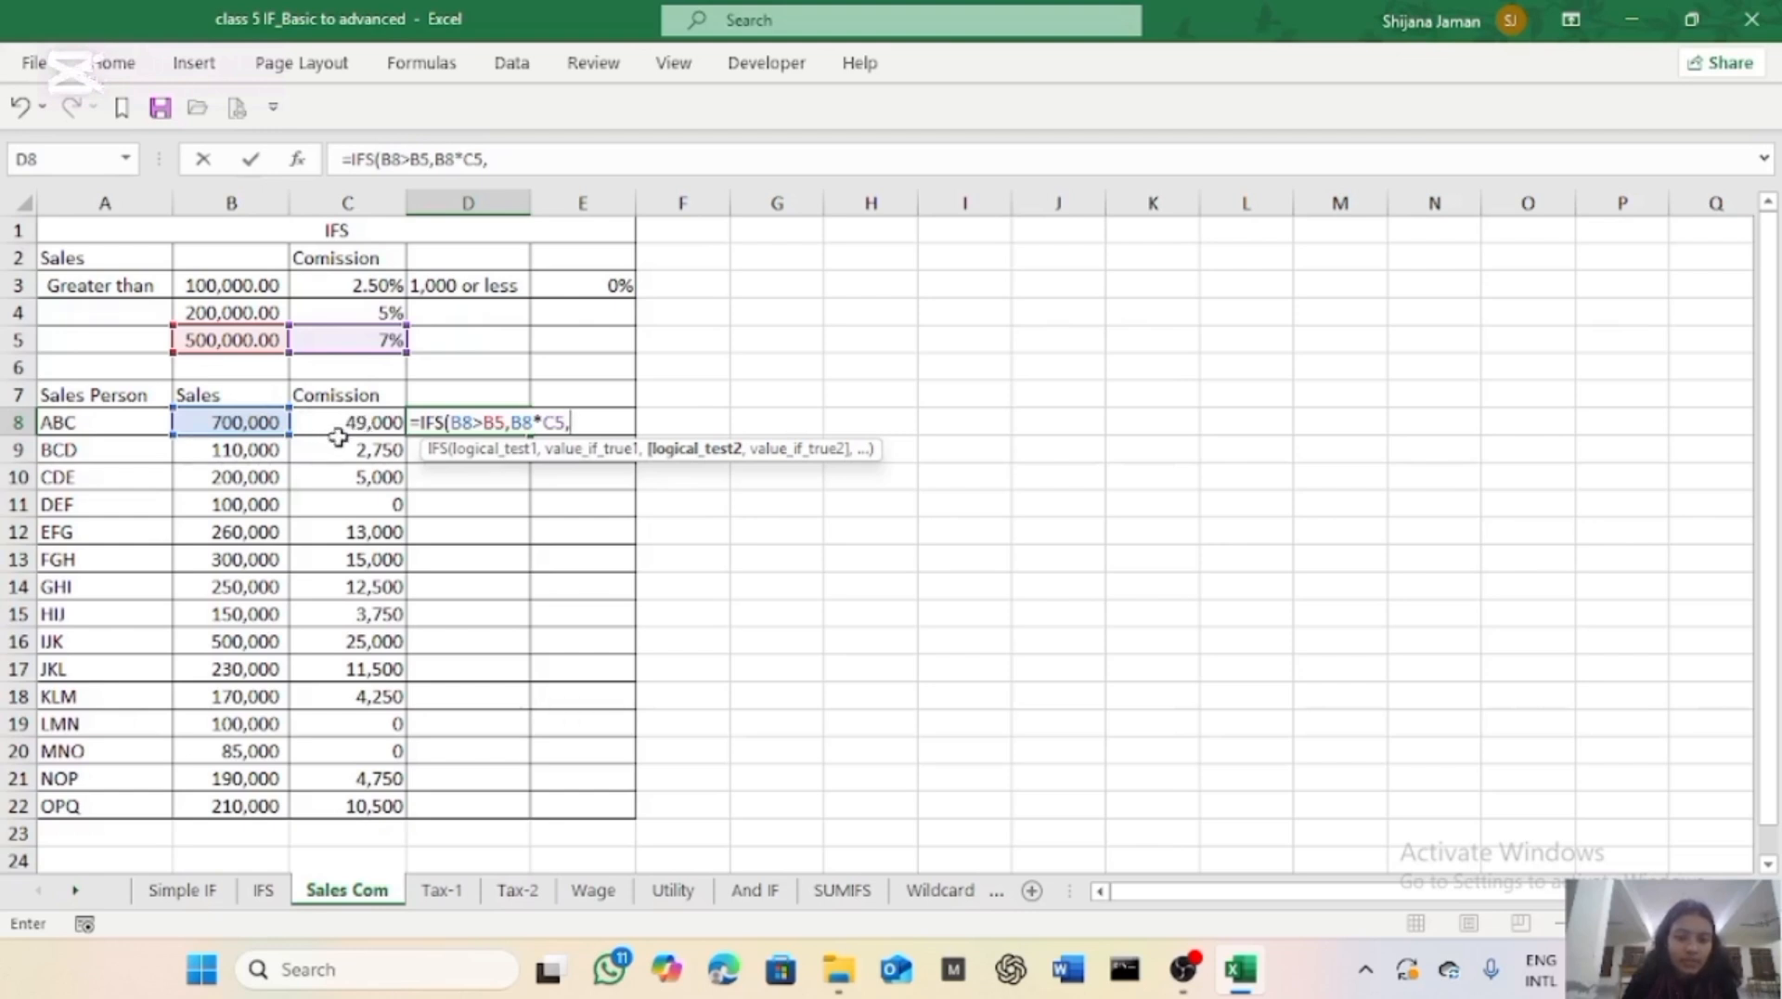
Add a second test to the D8 formula, B8>B4 returning B8*C4.
click(262, 420)
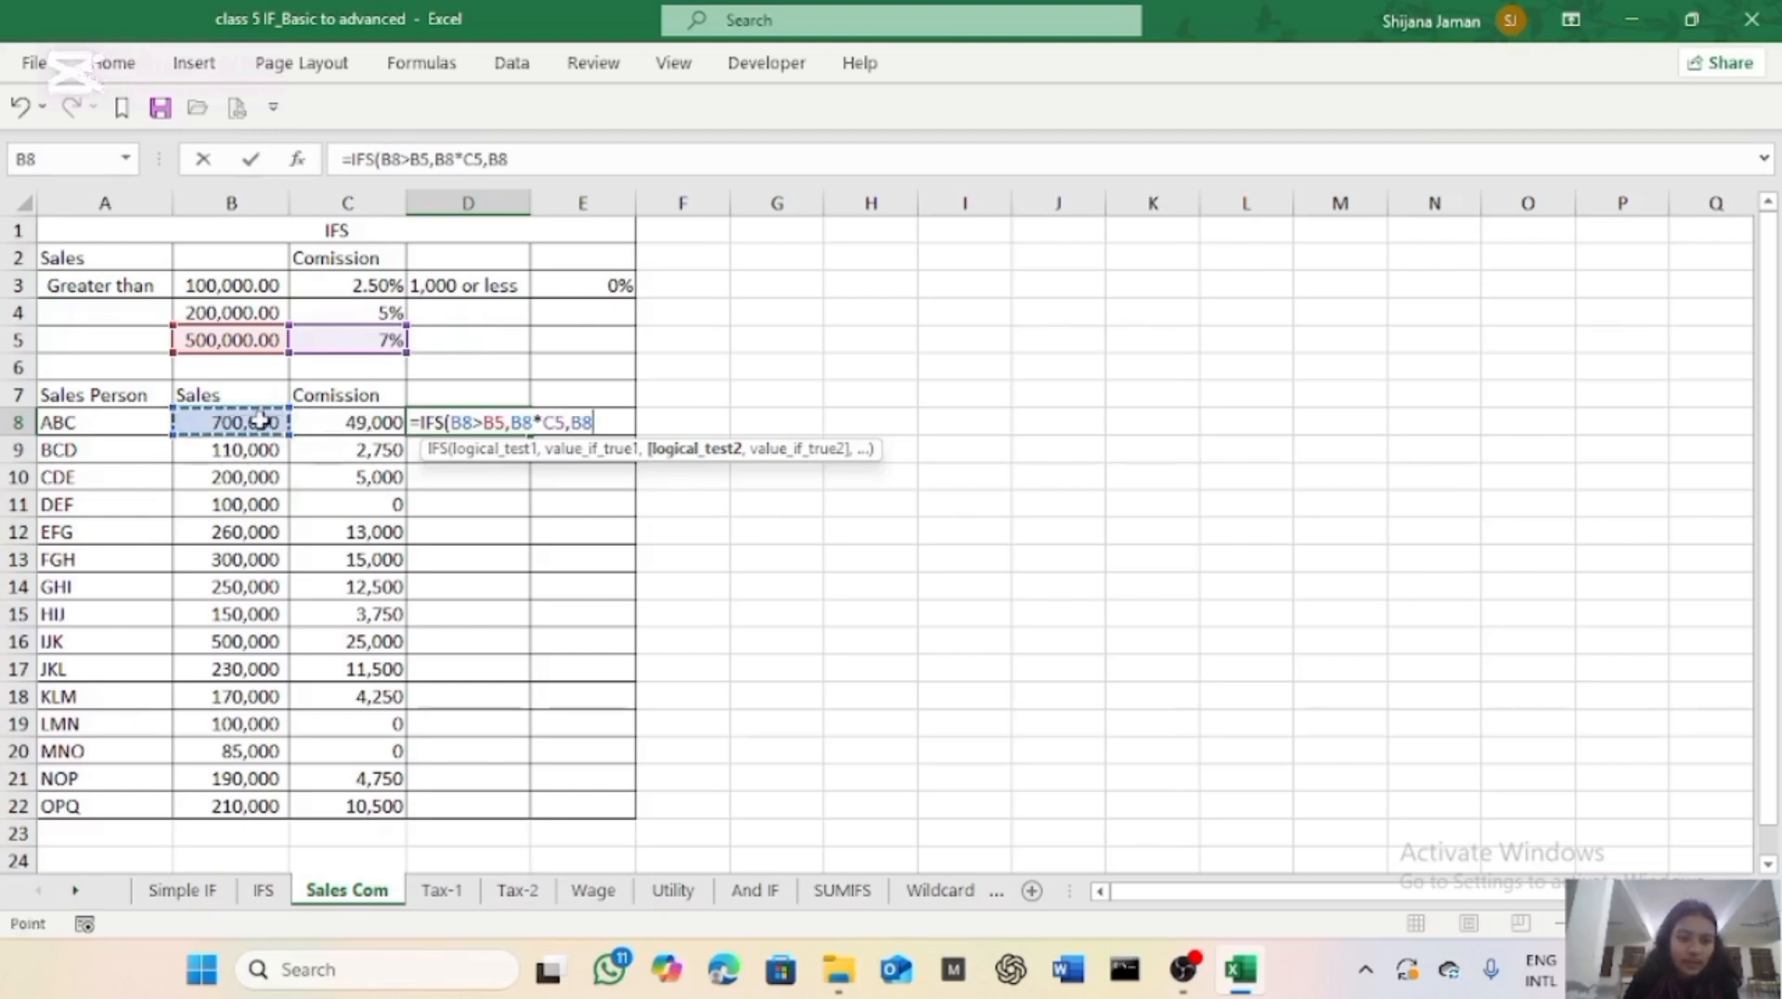
text(>)
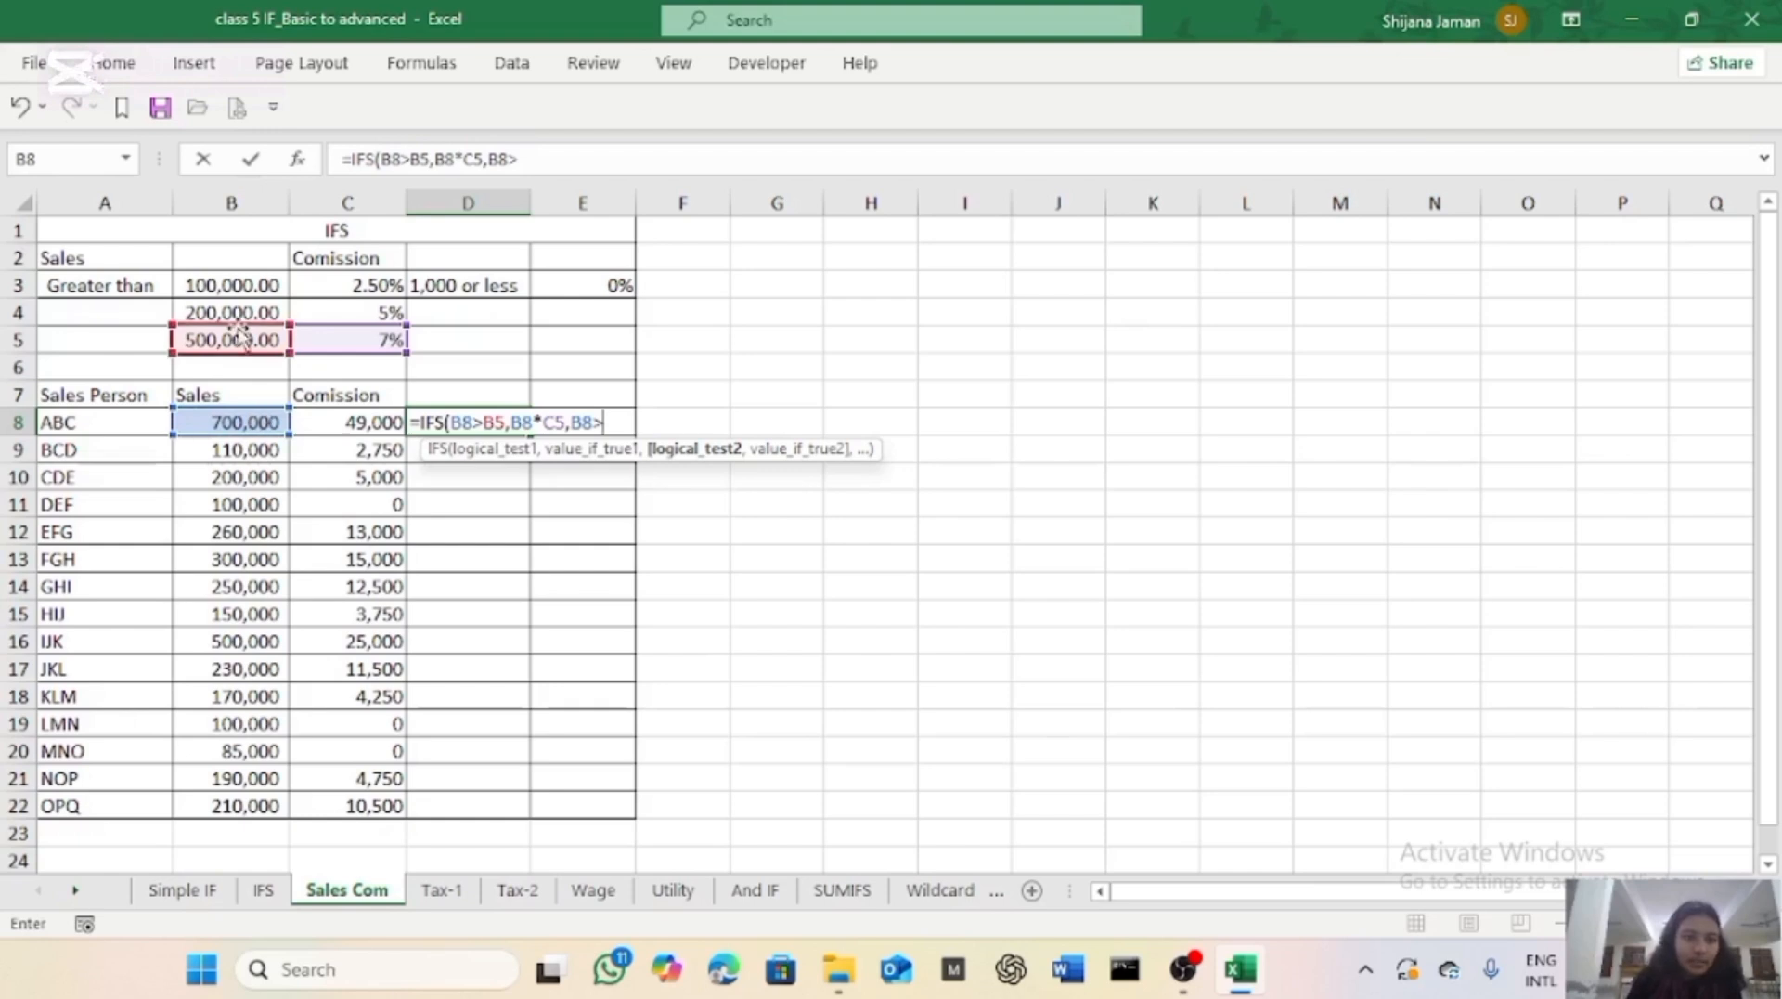
click(237, 312)
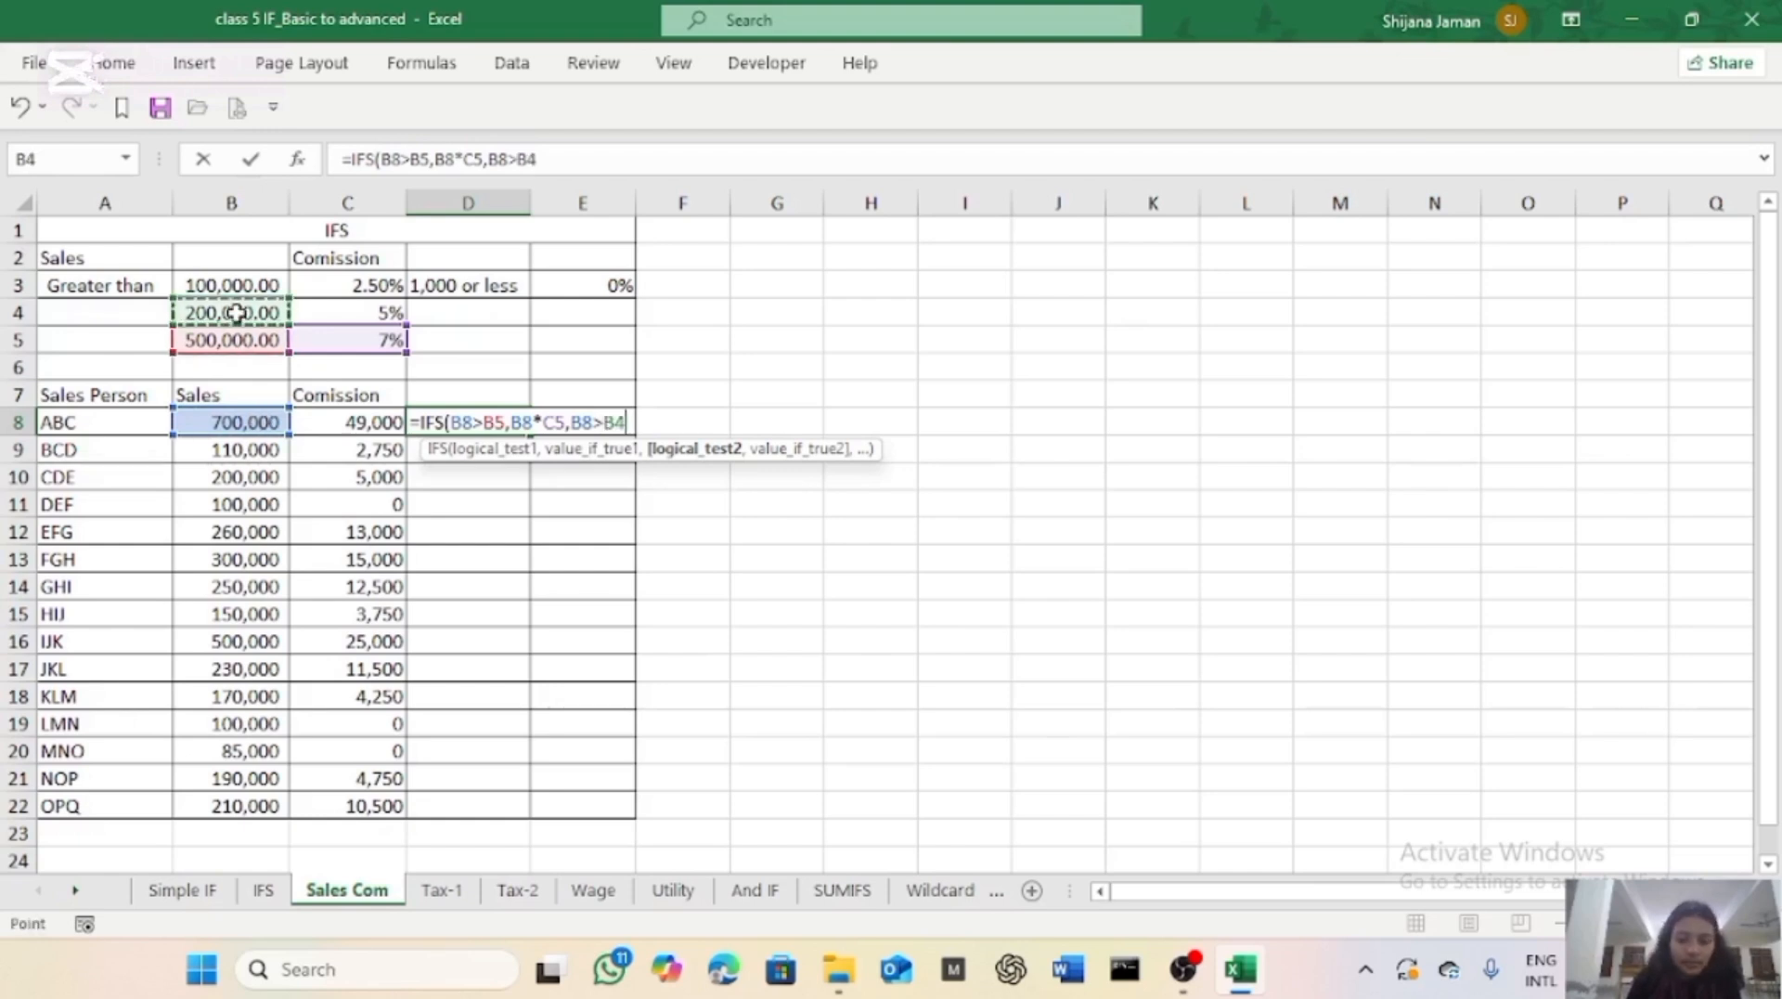
text(,)
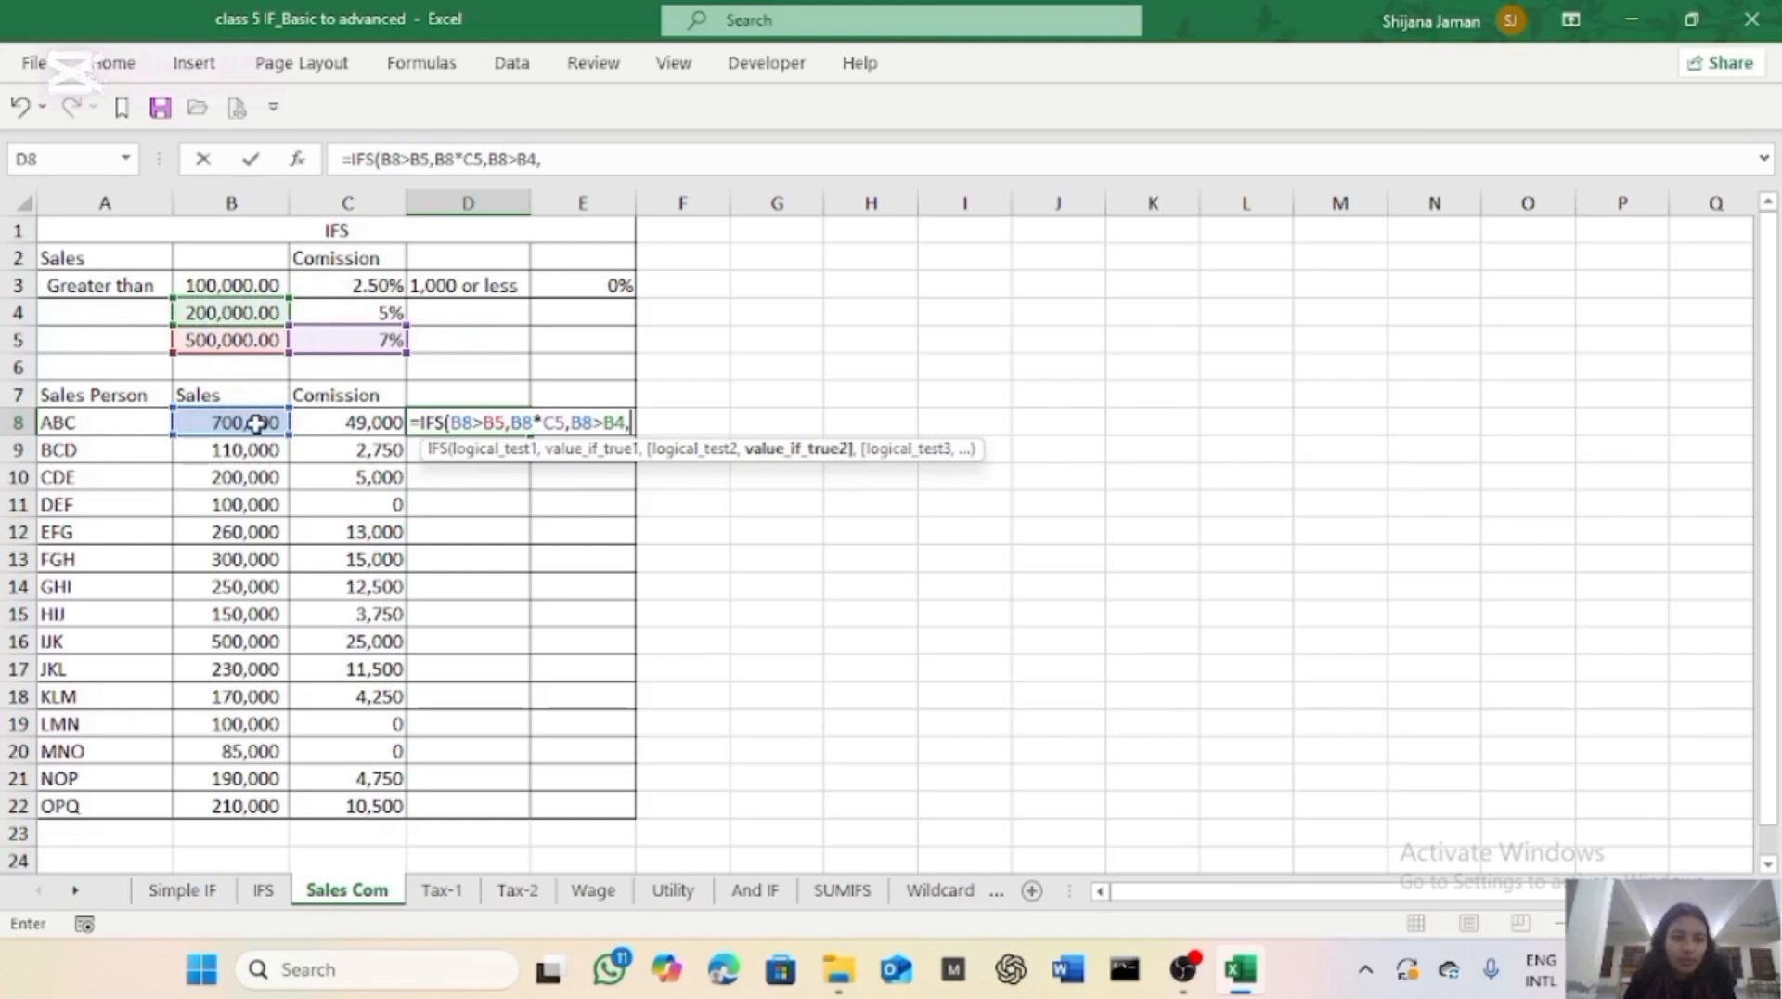
click(256, 422)
text(*)
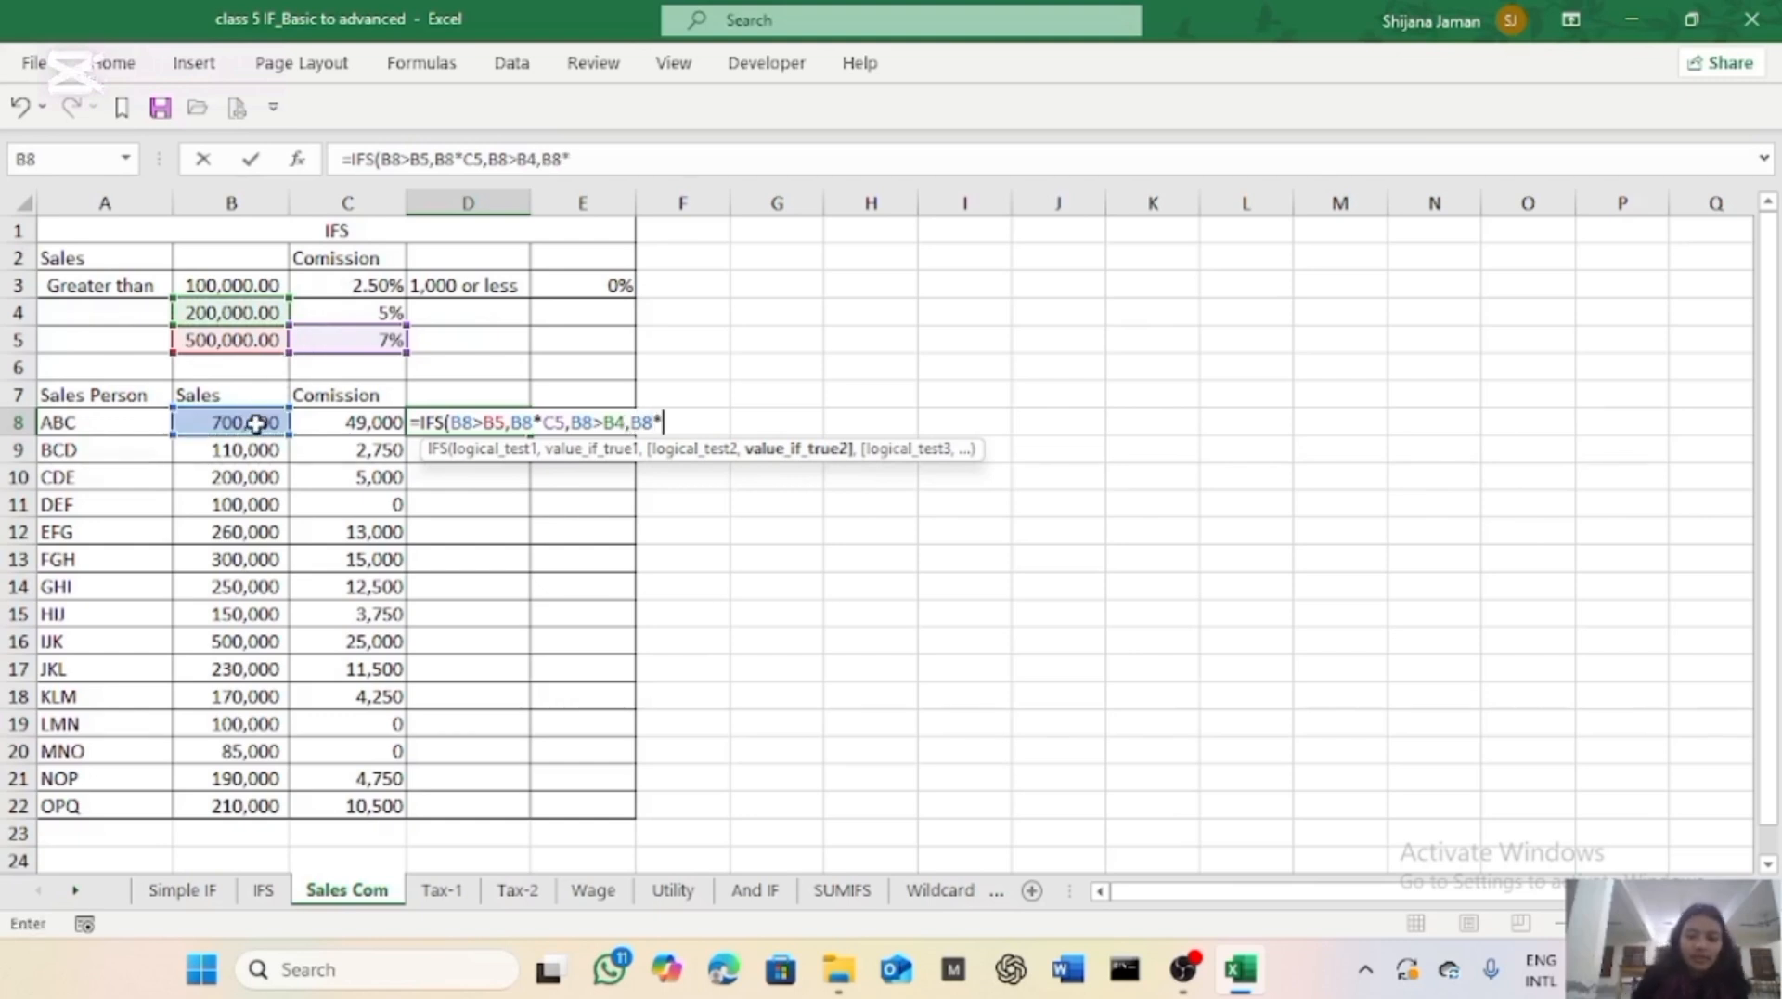
click(345, 316)
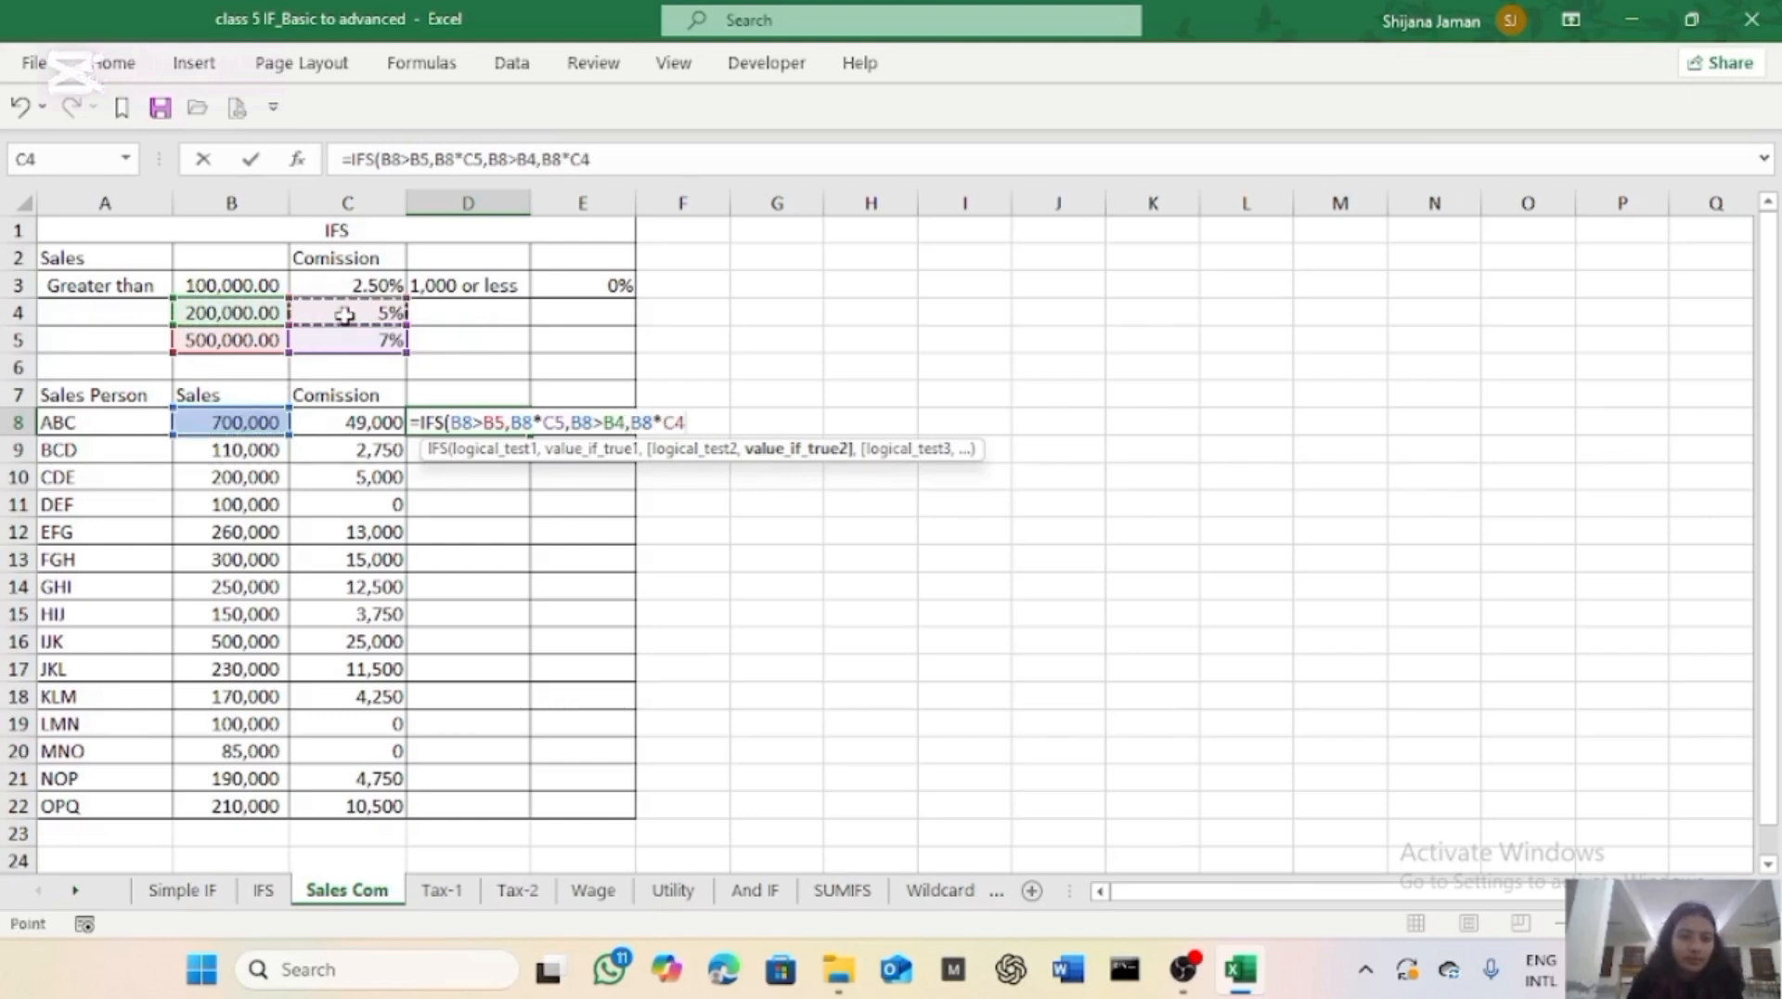
text(,)
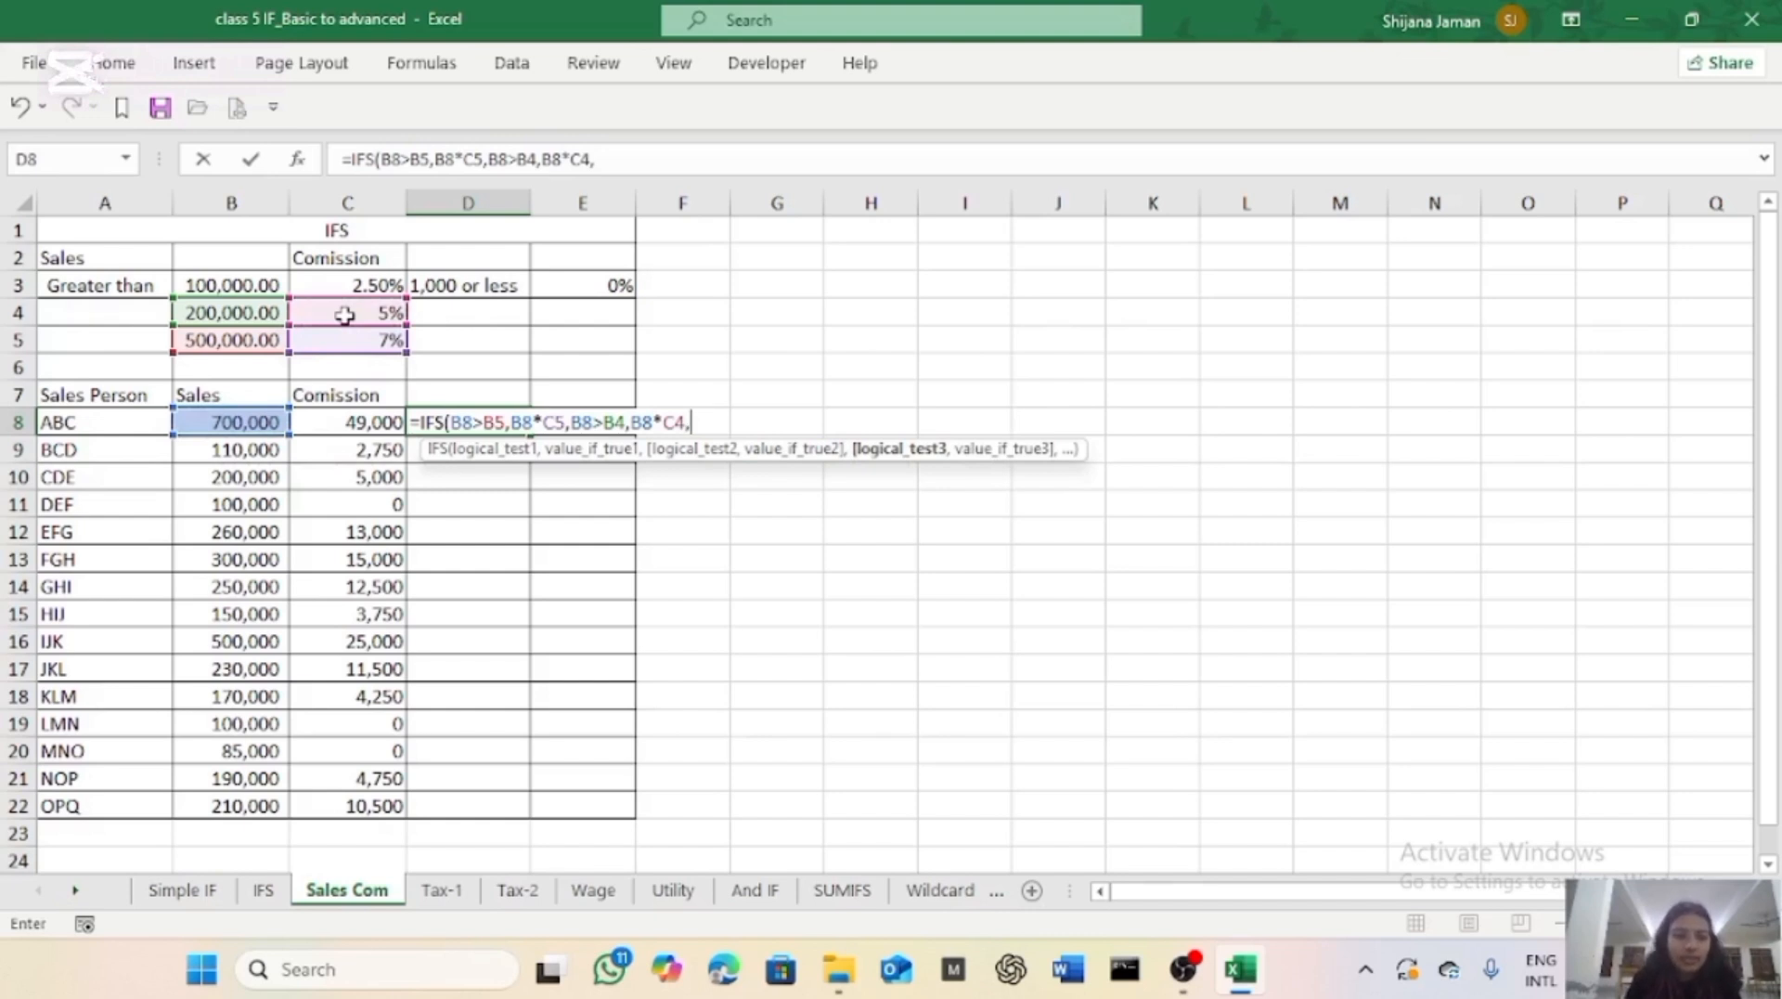
Add a third test to the D8 formula, B8>B3 returning B8*C3.
click(240, 423)
text(>)
click(253, 286)
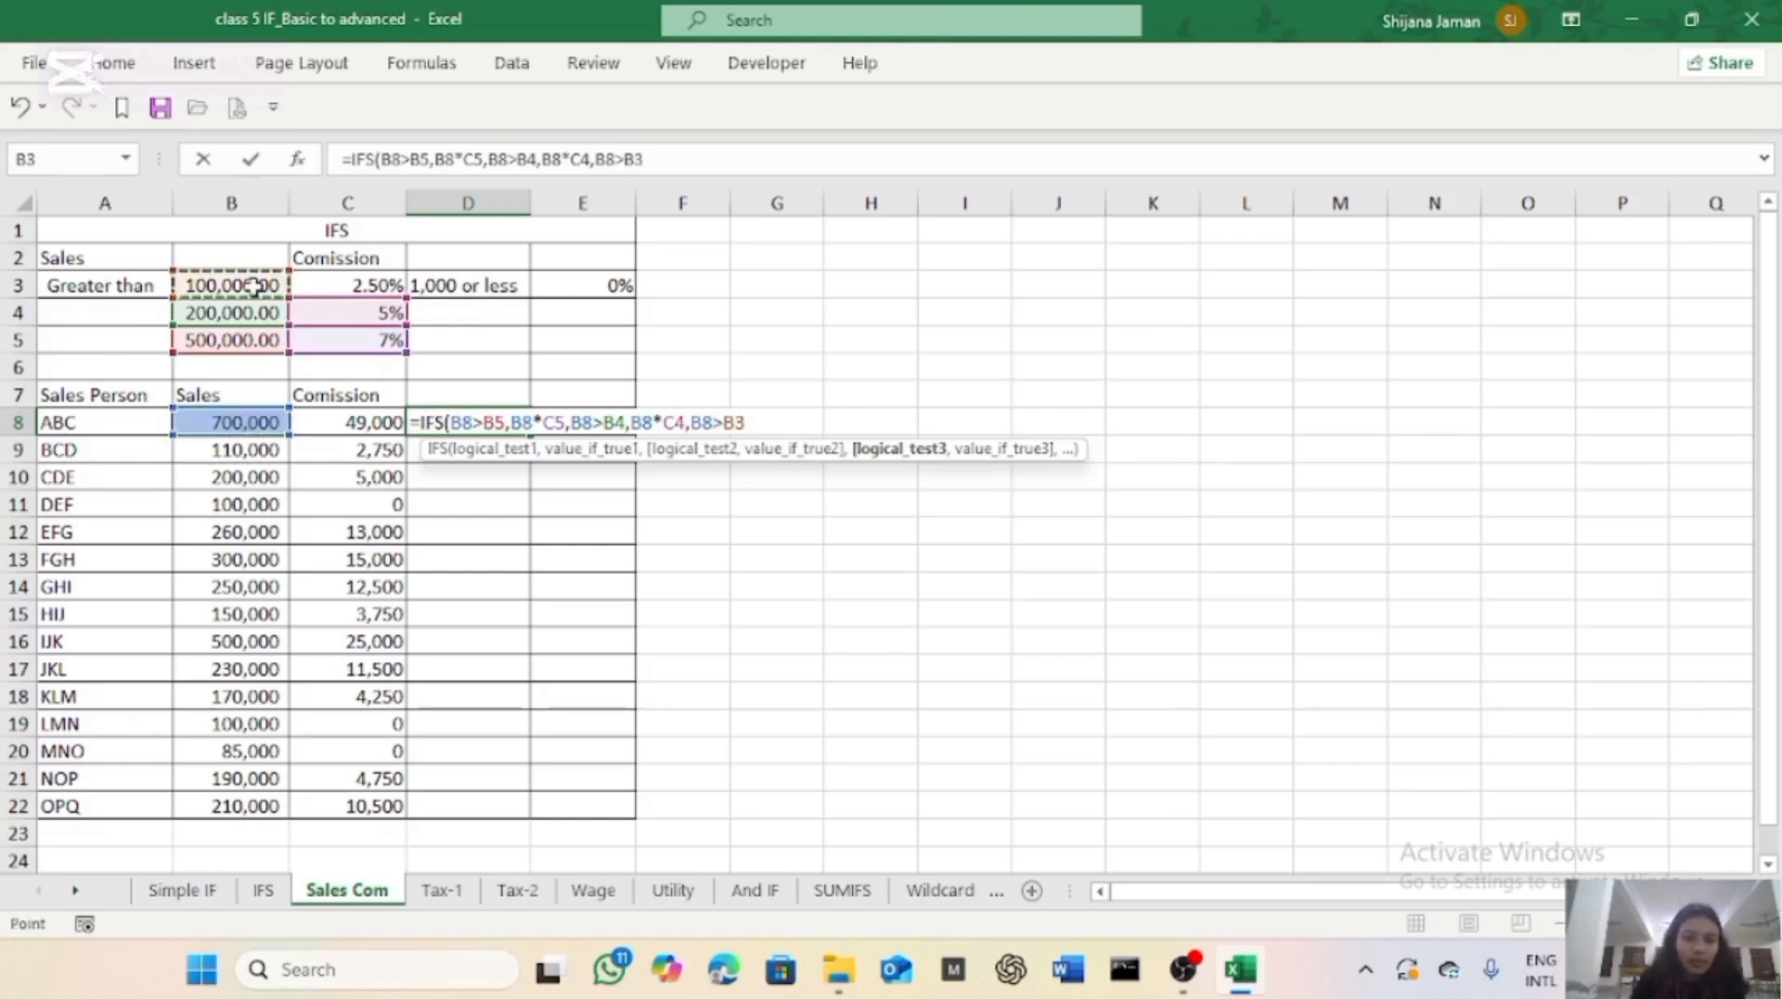
text(,)
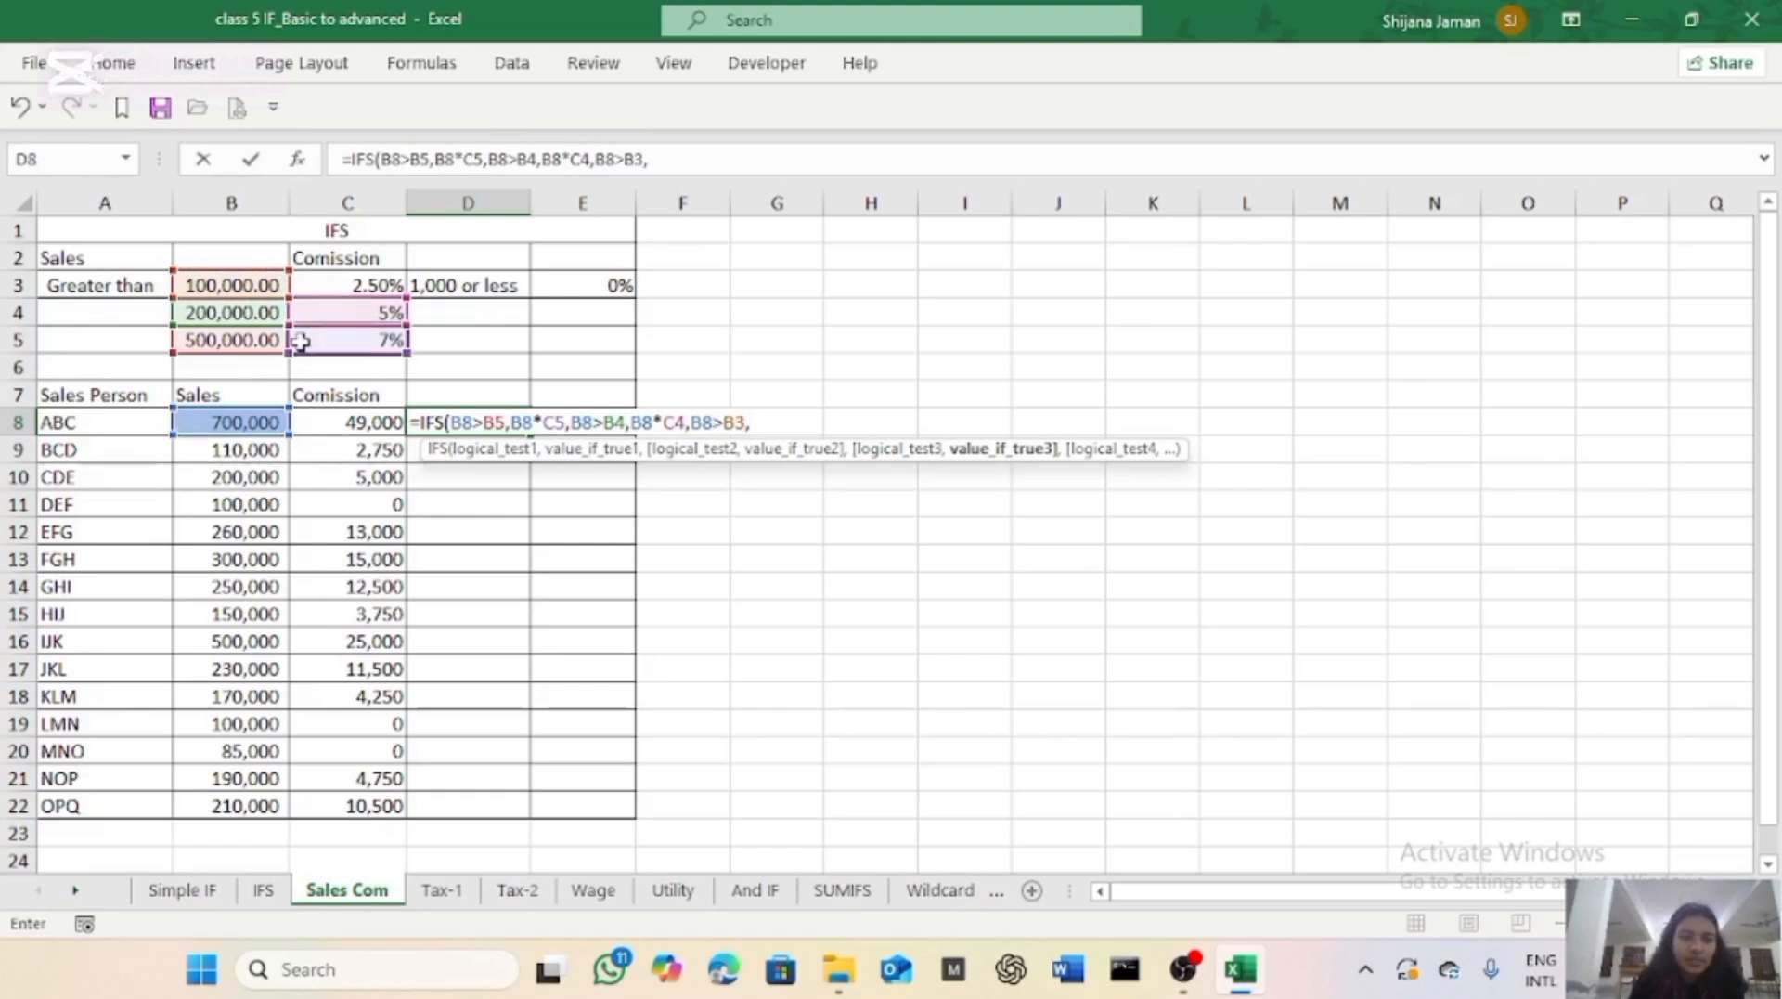
click(256, 421)
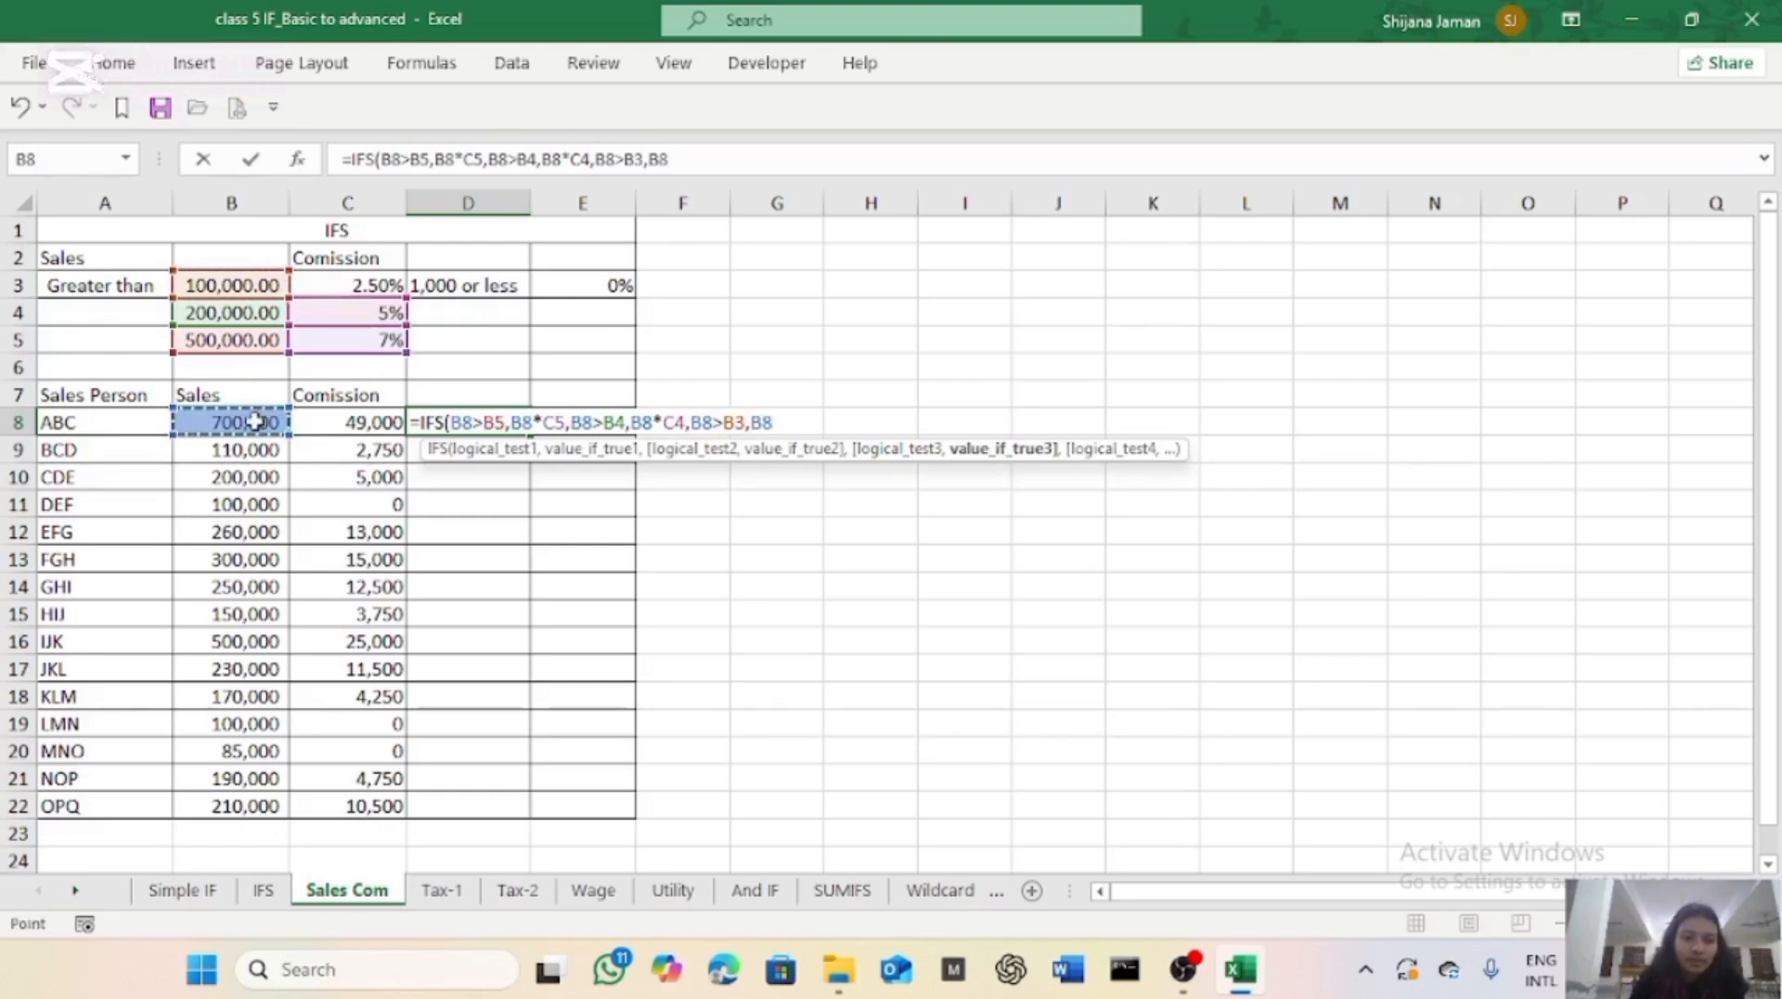
text(*)
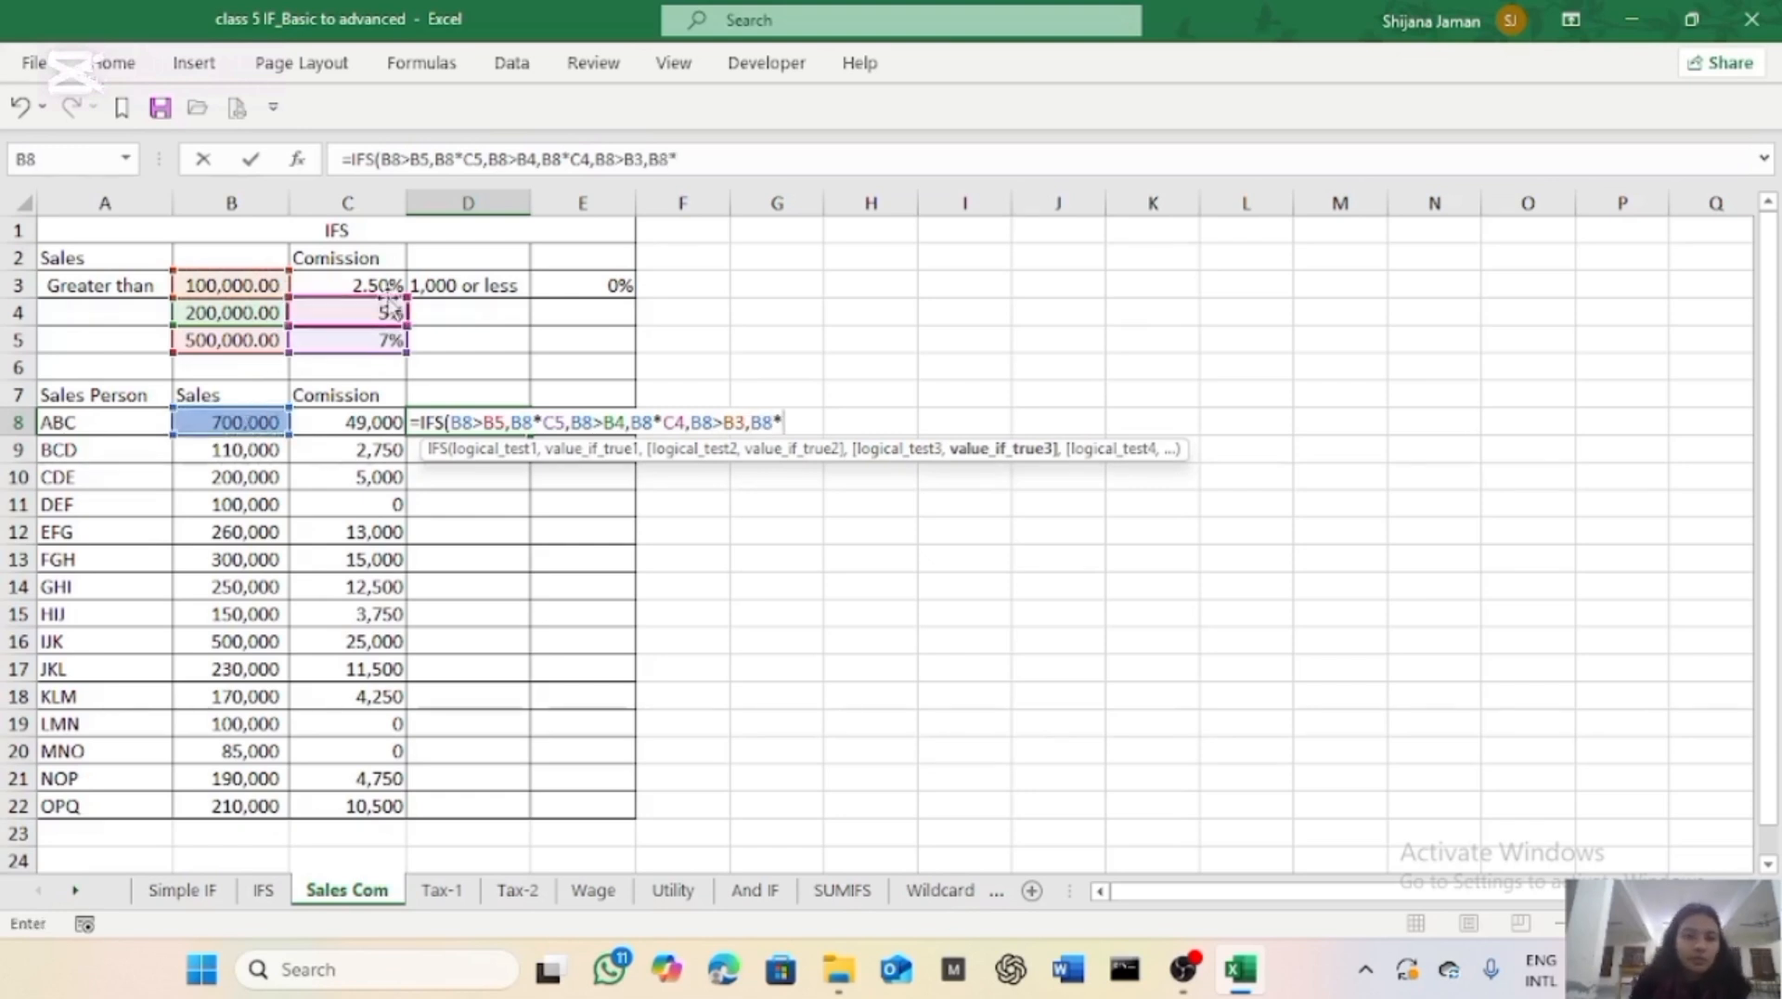
click(385, 285)
text(,)
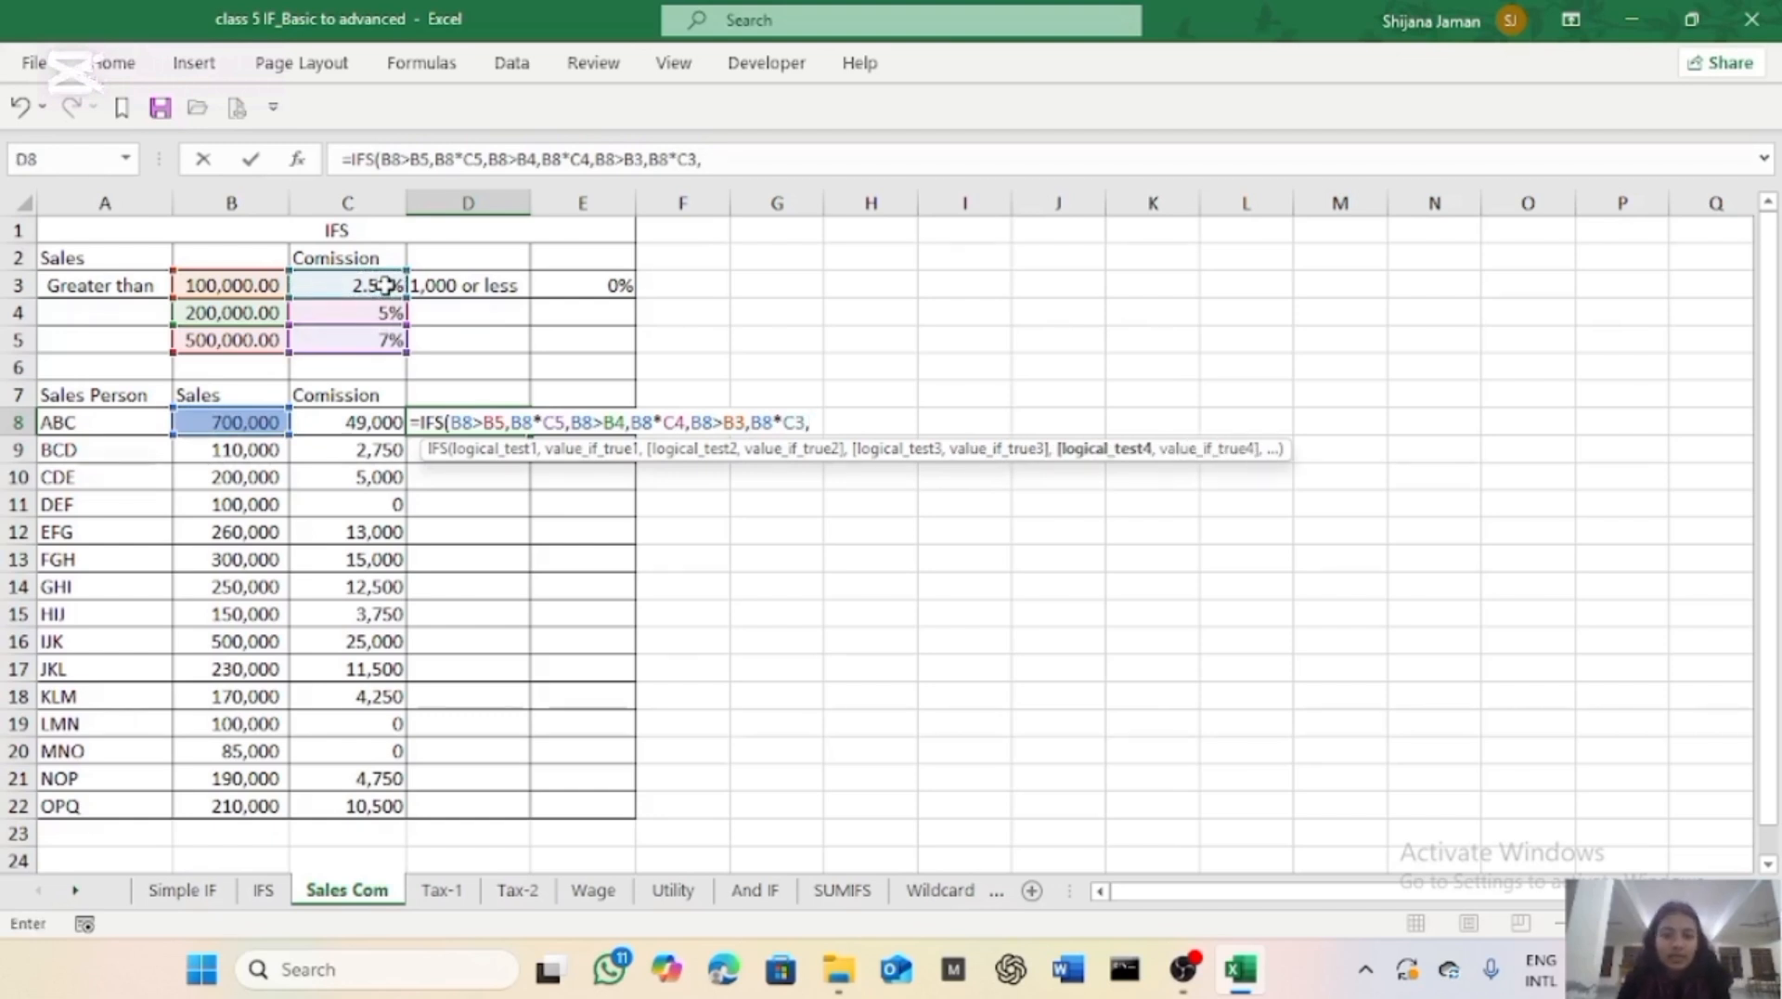
Complete the IFS formula in D8 with the test B8<=B3 returning 0.
click(232, 423)
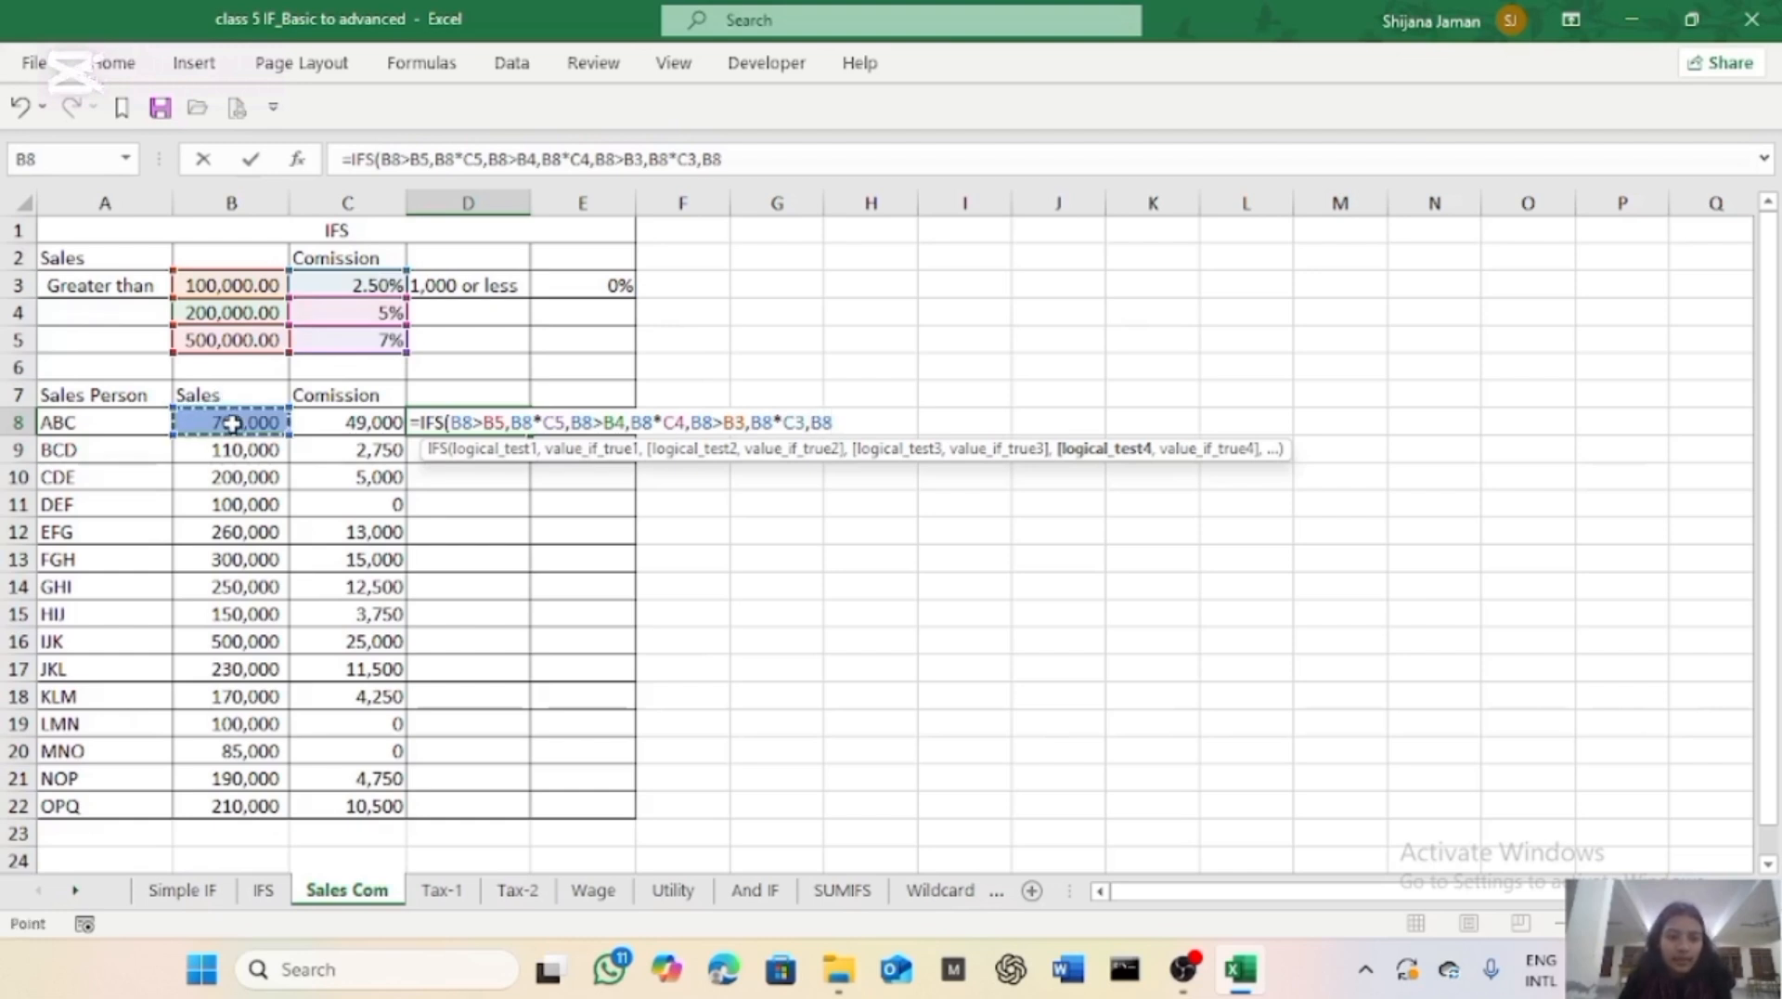
text(=)
click(226, 285)
text(,)
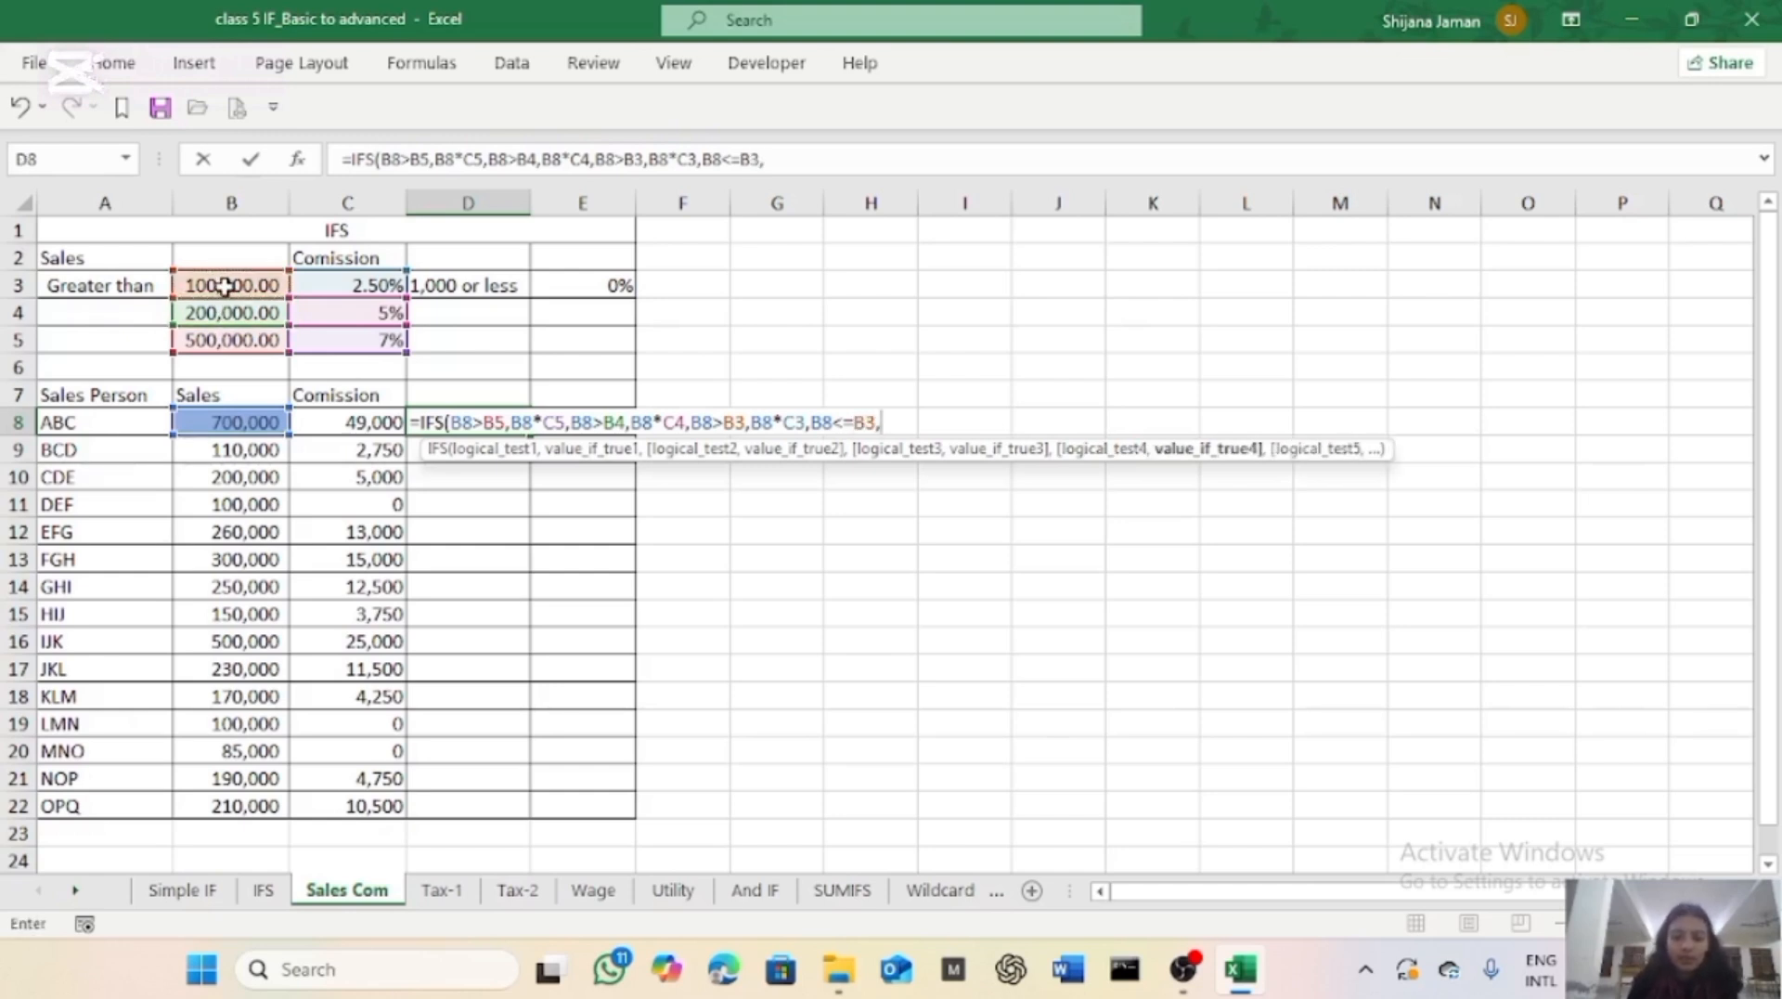
text(0)
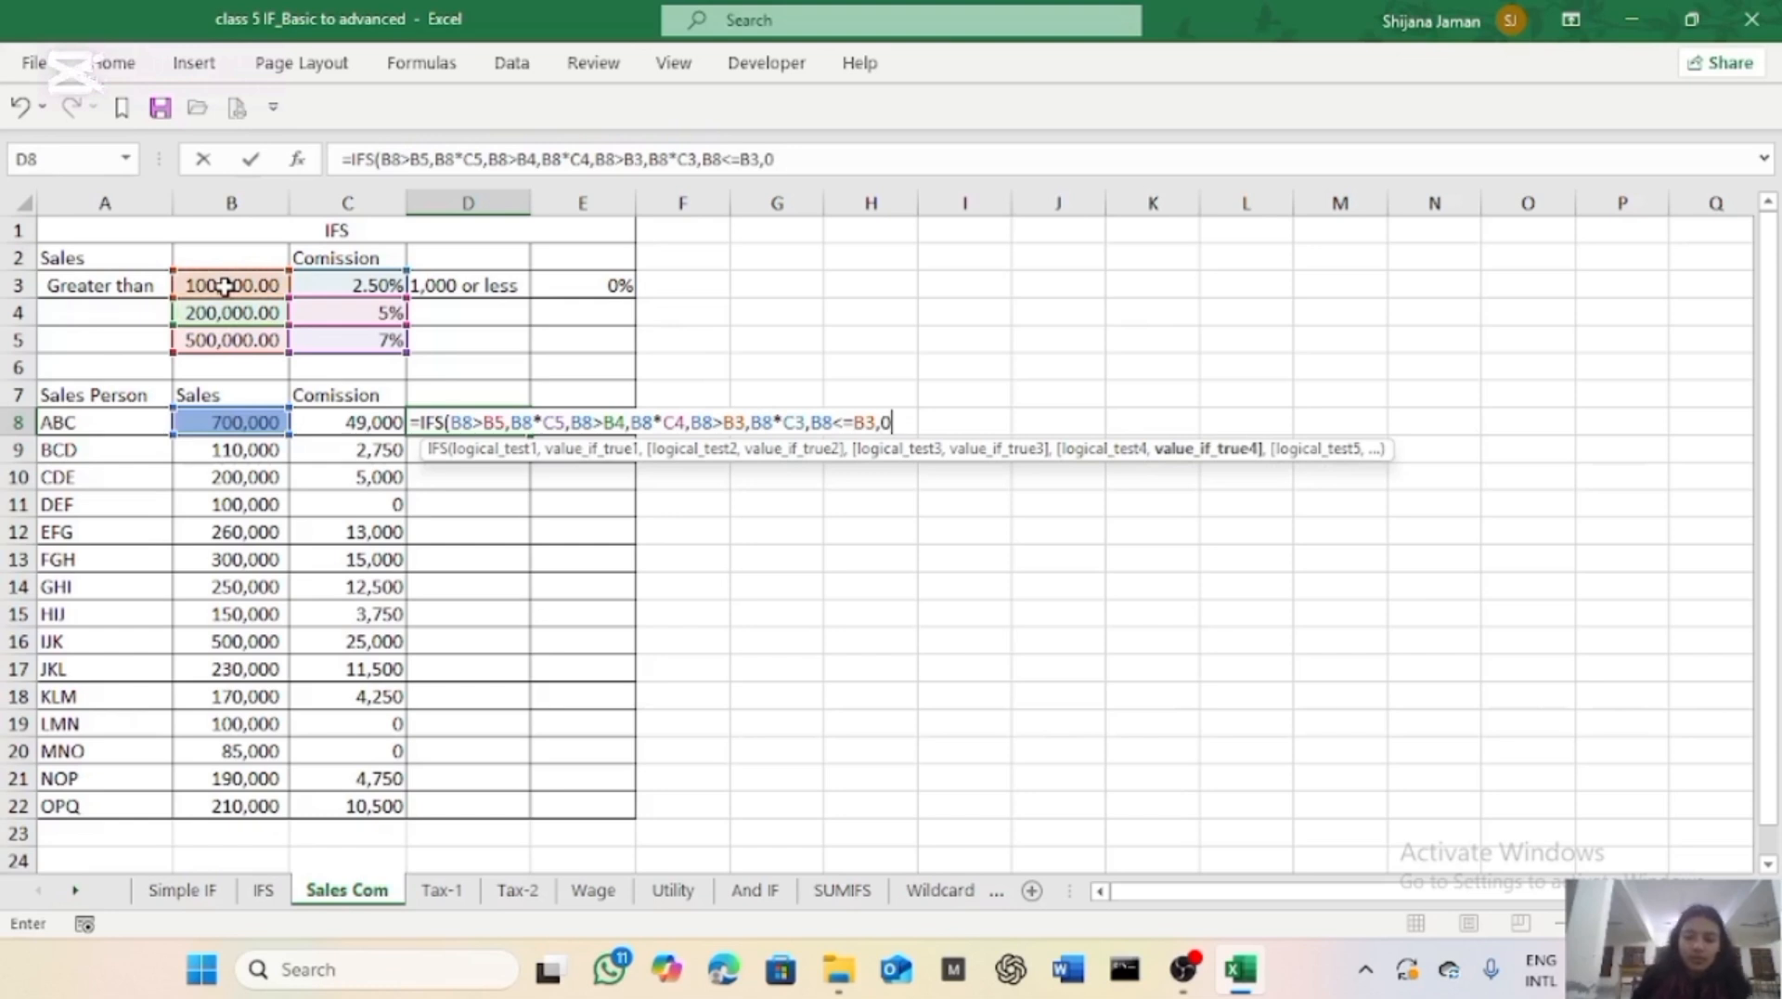
text())
key(Return)
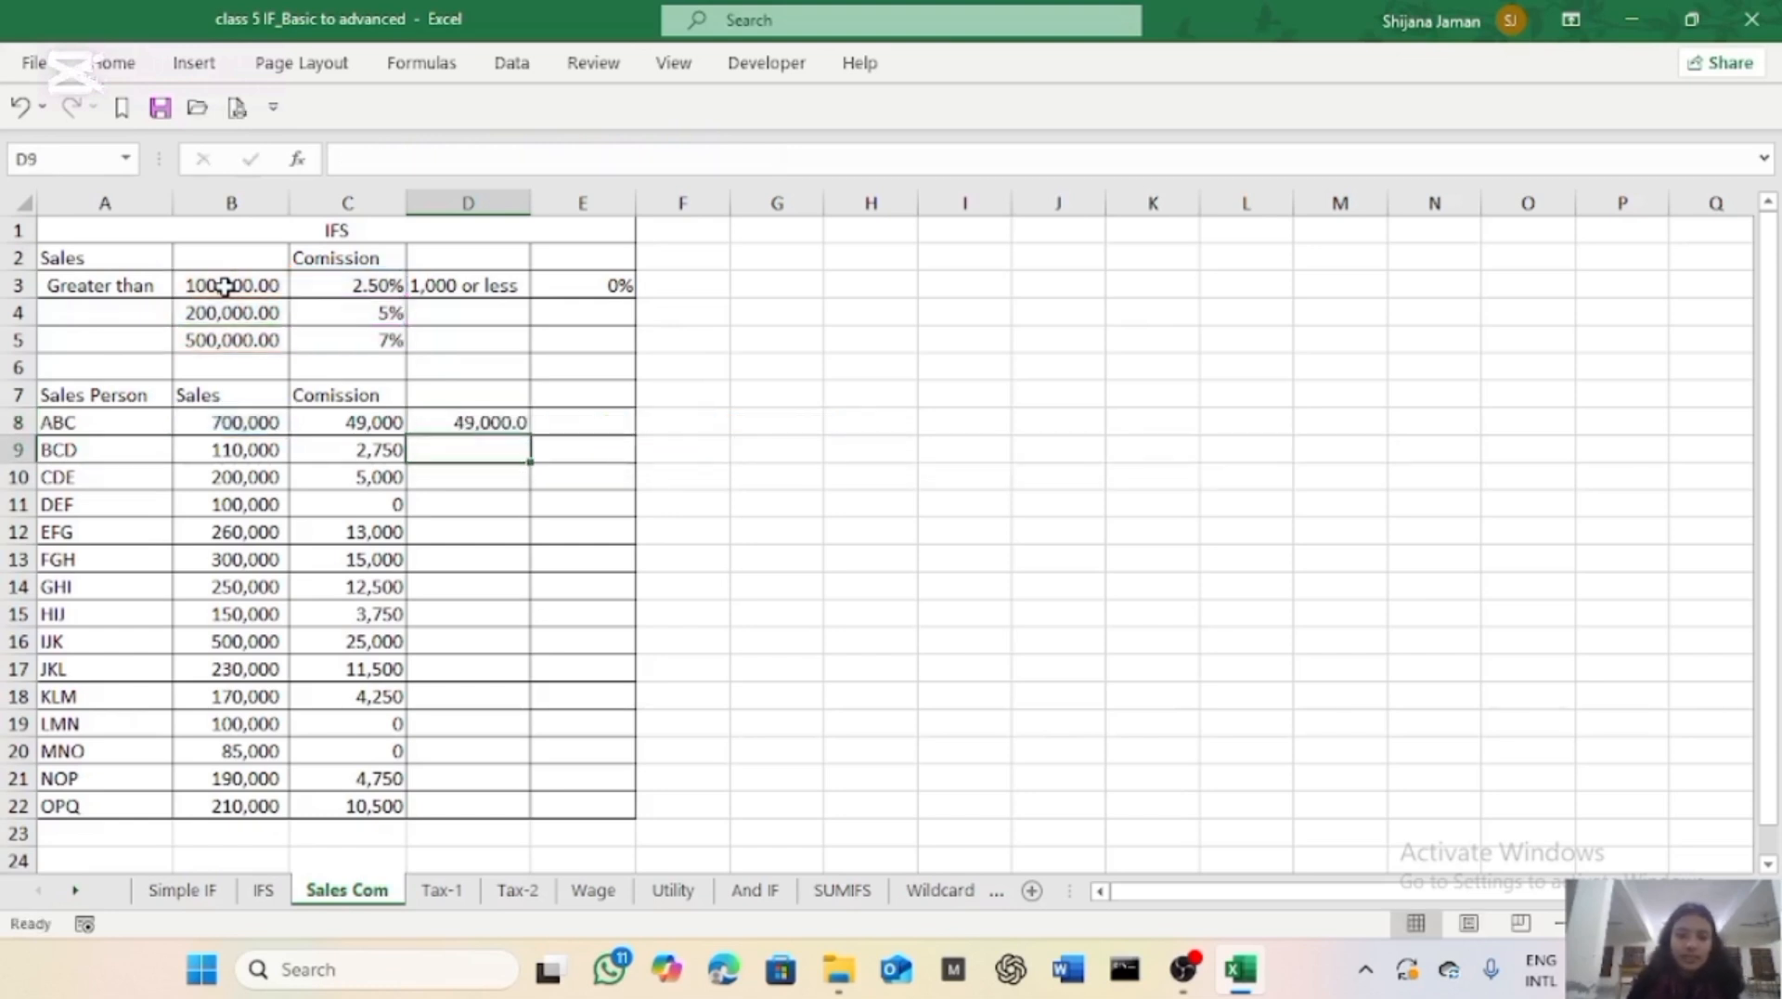
In the D8 formula, make the references to B5 and C5 absolute as $B$5 and $C$5.
click(462, 418)
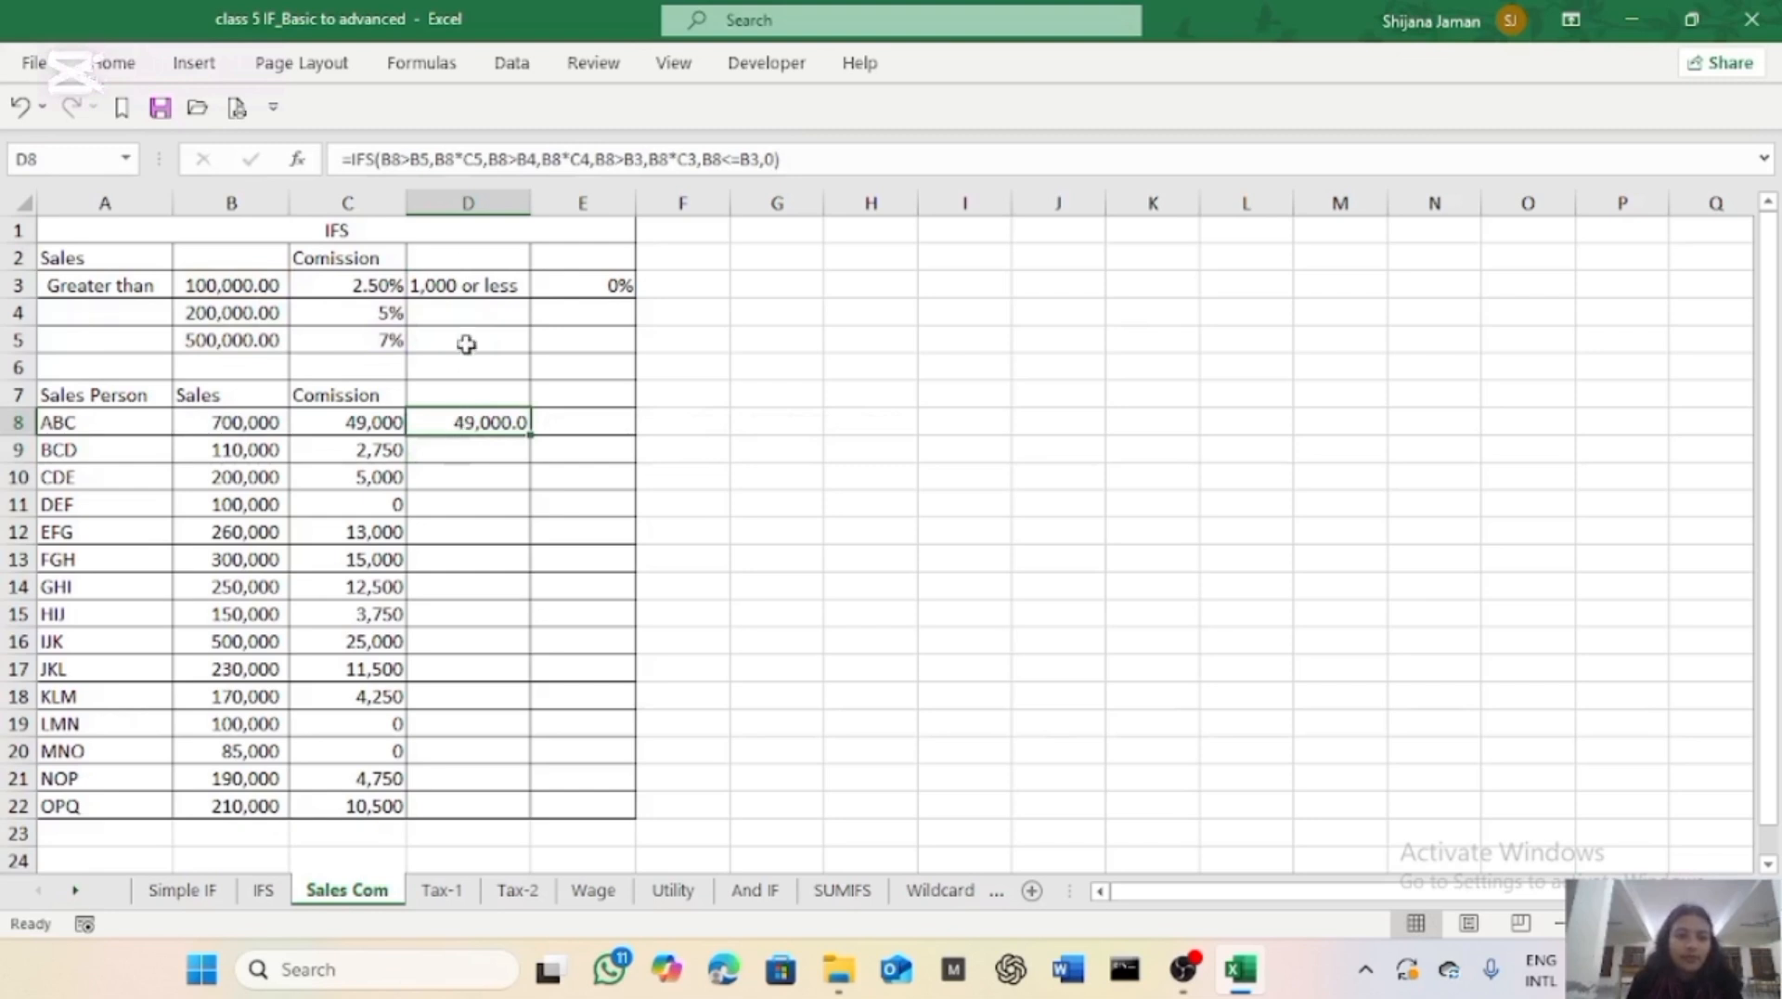
click(426, 160)
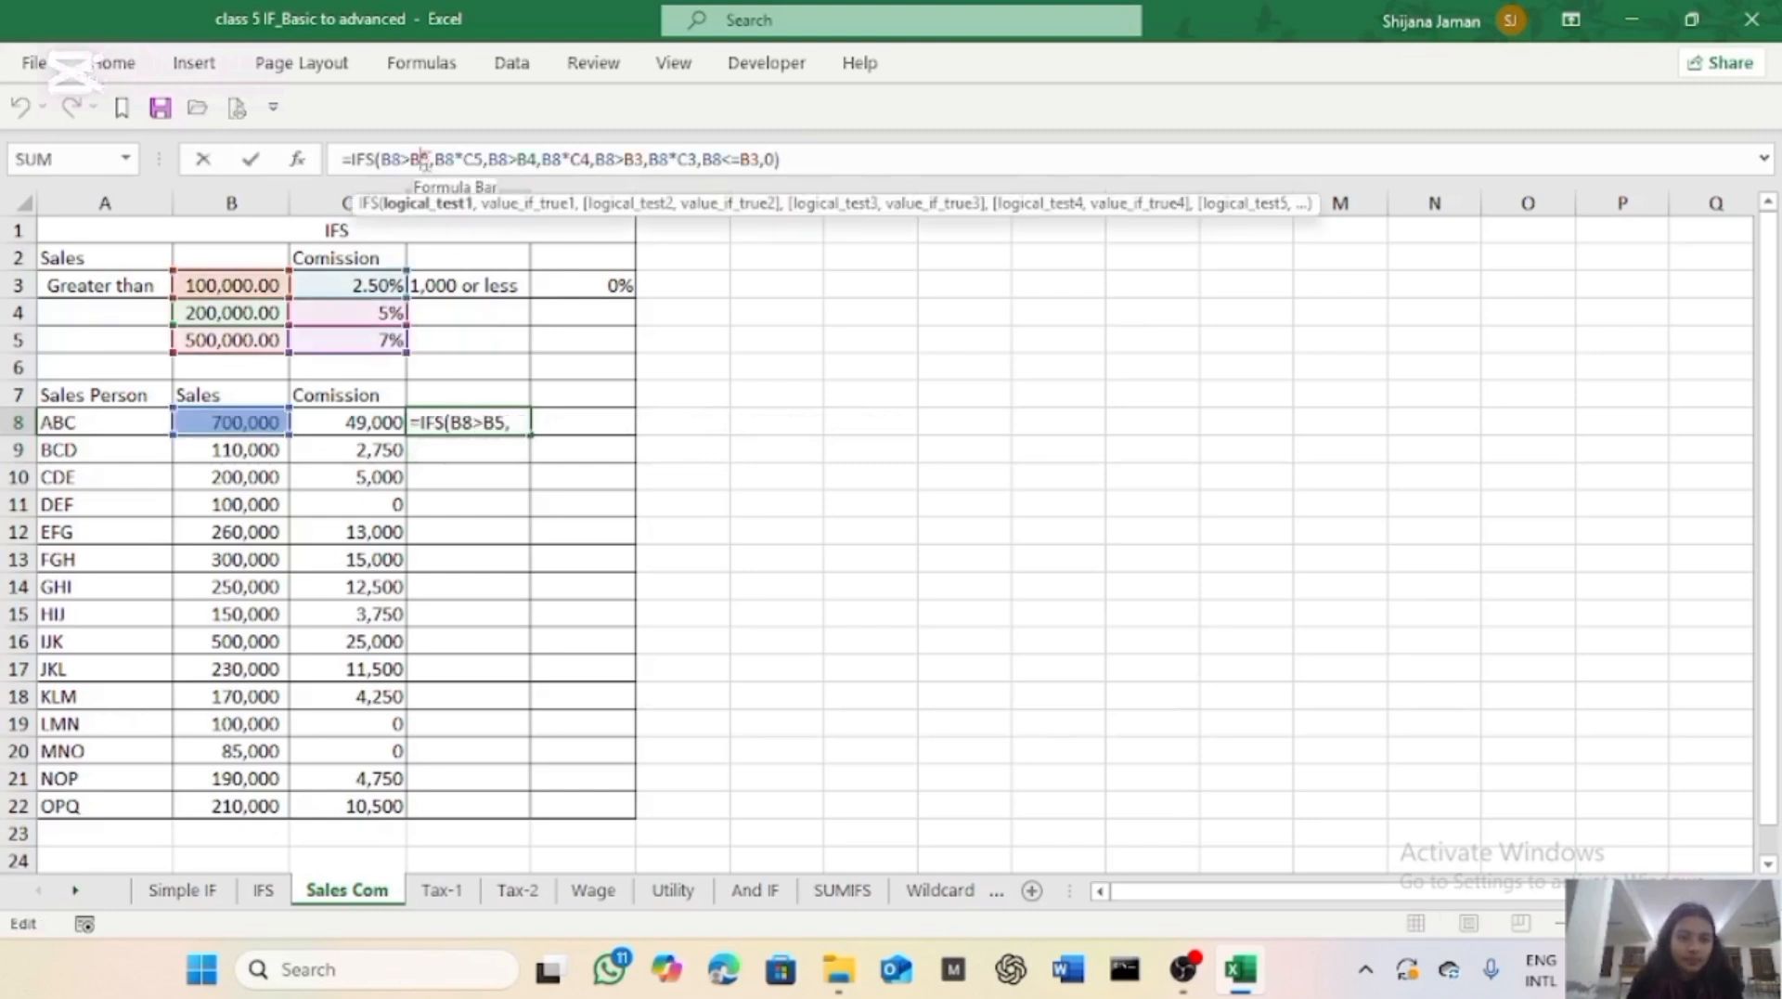
key(F4)
key(Right)
key(Right)
key(Right)
key(Right)
key(Right)
key(Right)
key(Right)
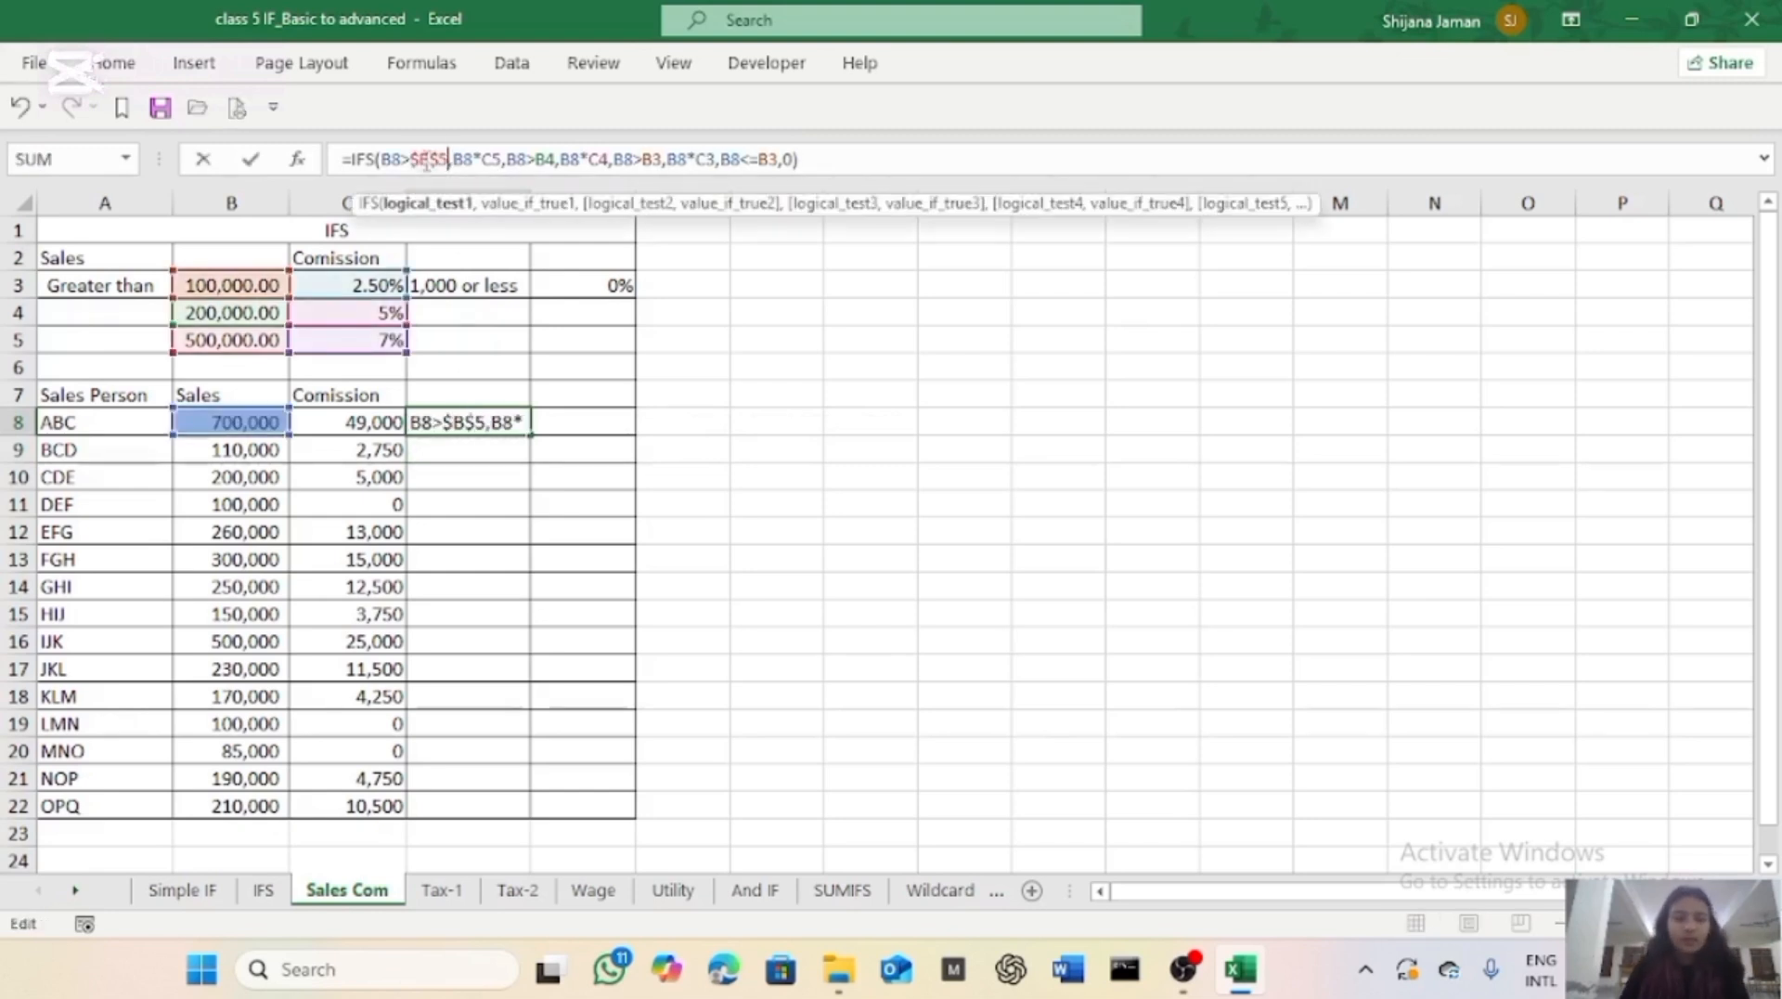
key(F4)
Make the D8 formula's references to B4 and C4 absolute as $B$4 and $C$4.
key(Right)
key(Right)
key(Right)
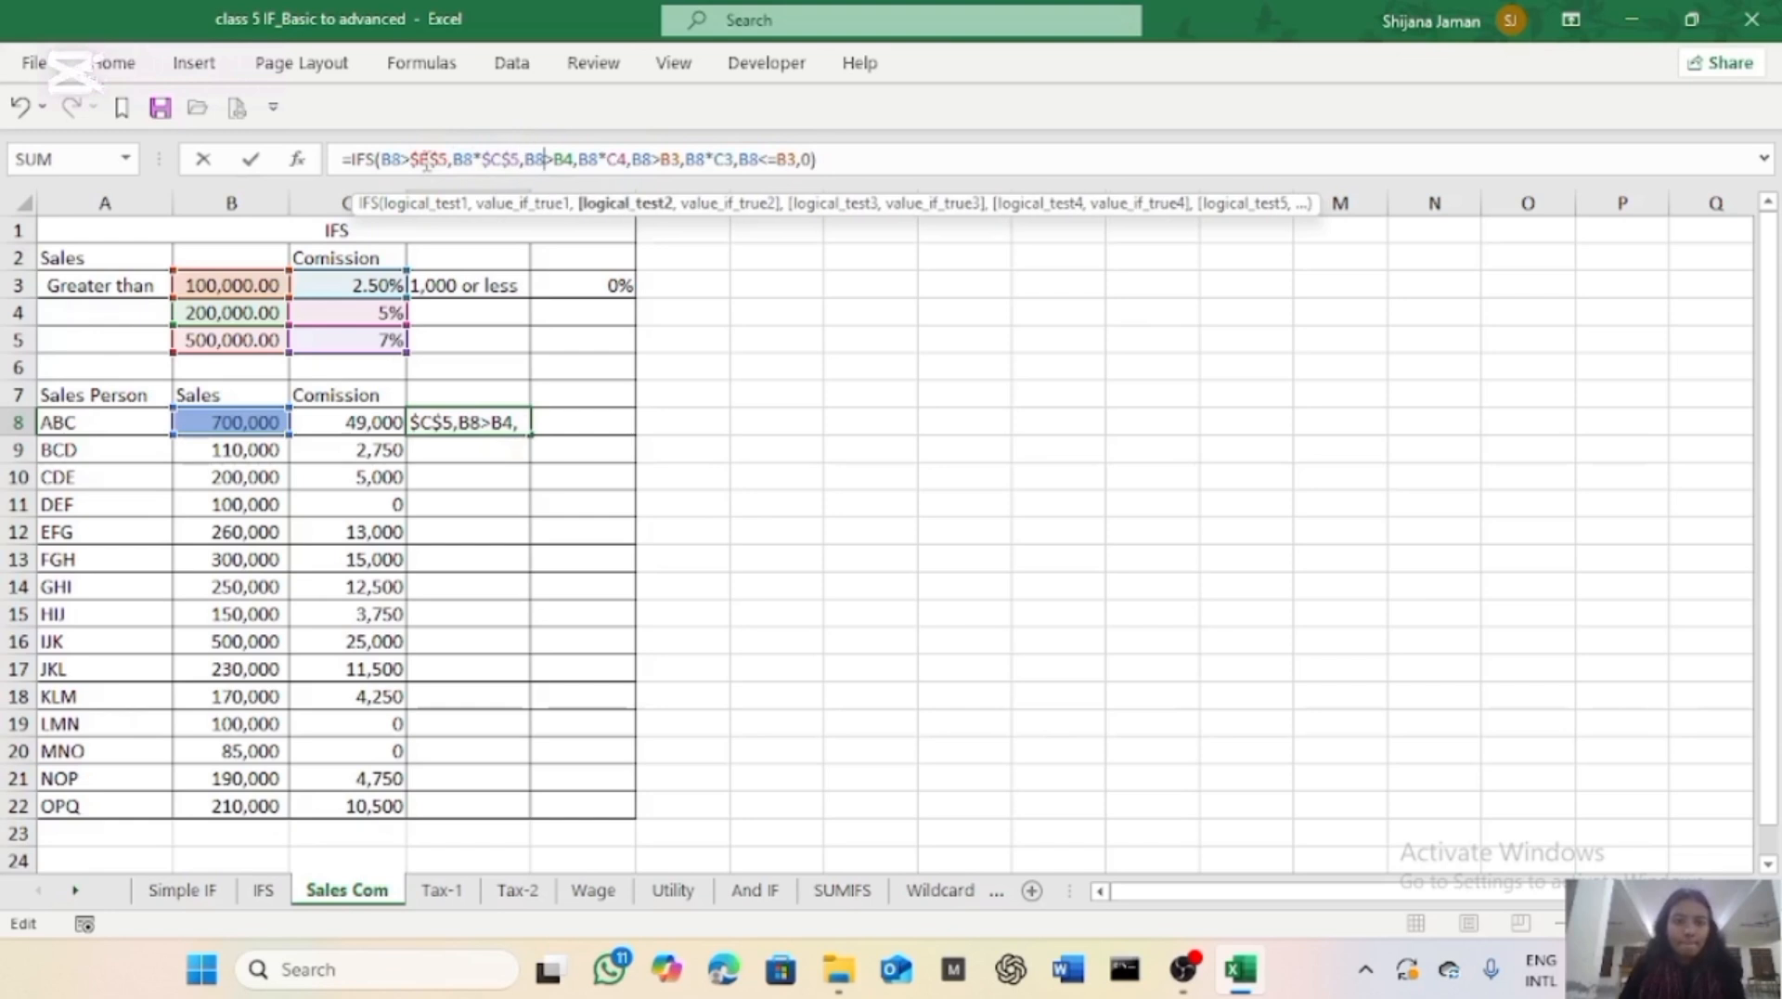
key(F4)
key(Right)
key(Right)
key(Right)
key(Right)
key(F4)
Make both B3 references and the C3 reference in D8 absolute as $B$3 and $C$3, and commit the formula.
key(Right)
key(F4)
key(Right)
key(Right)
key(Right)
key(Right)
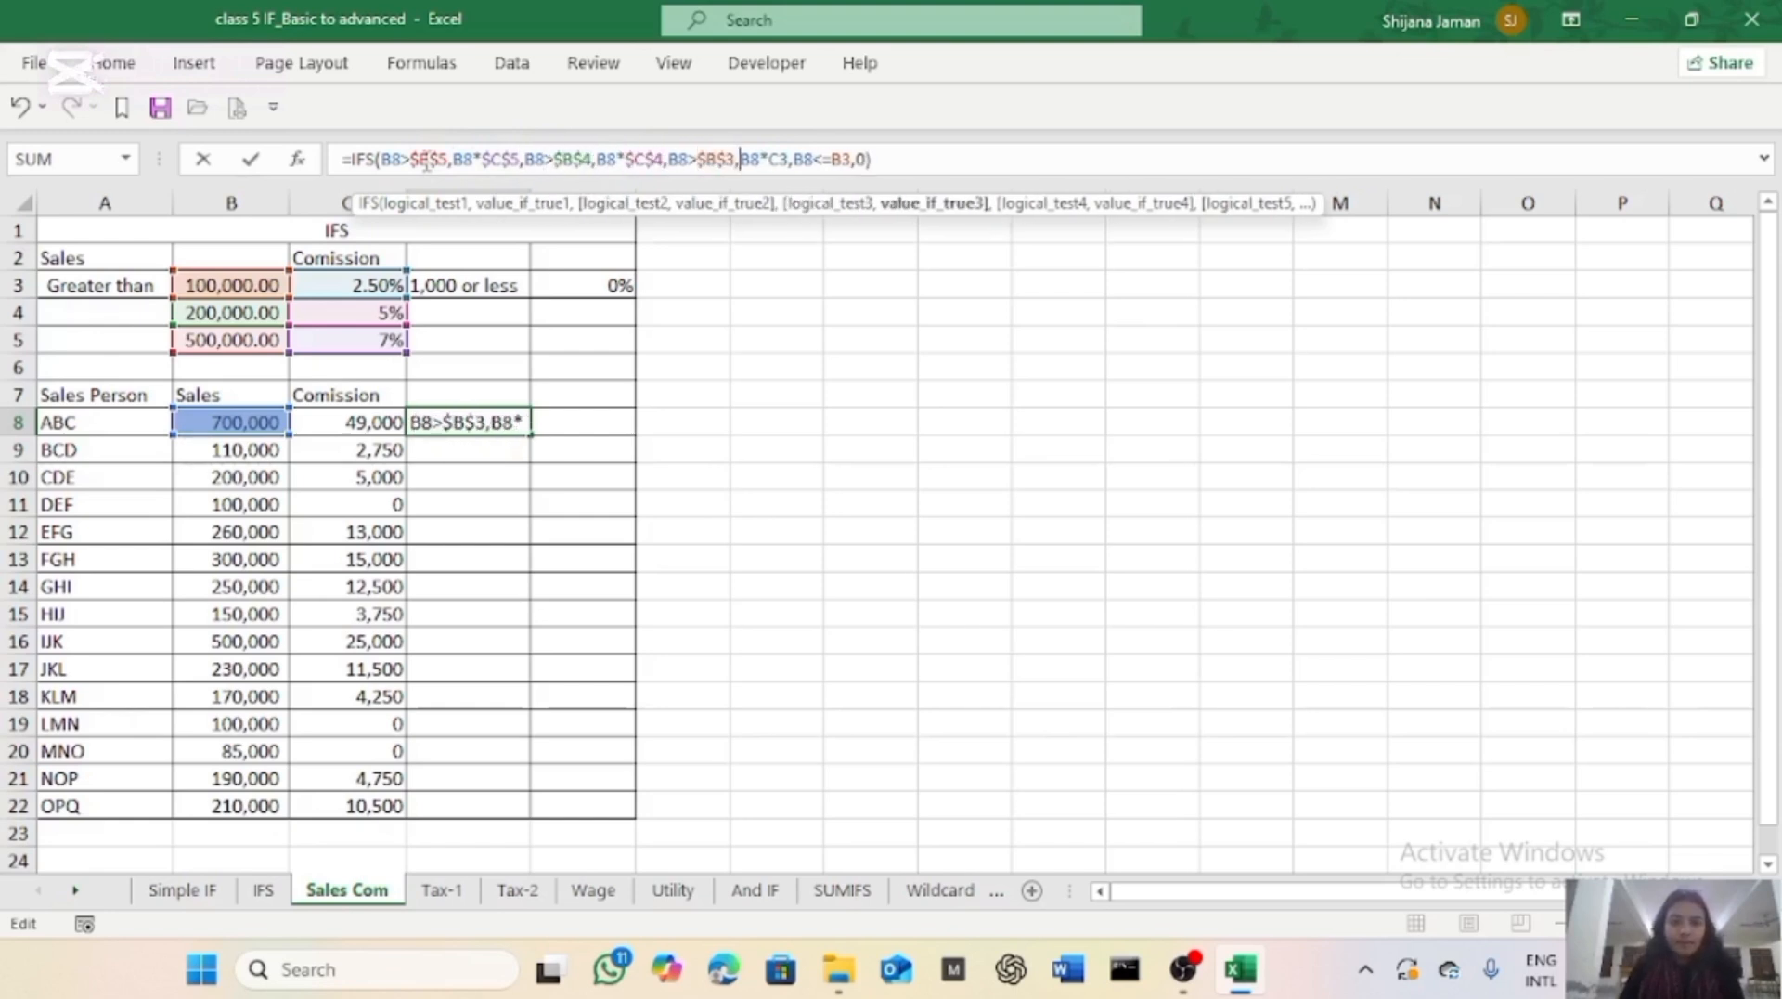
key(F4)
key(Right)
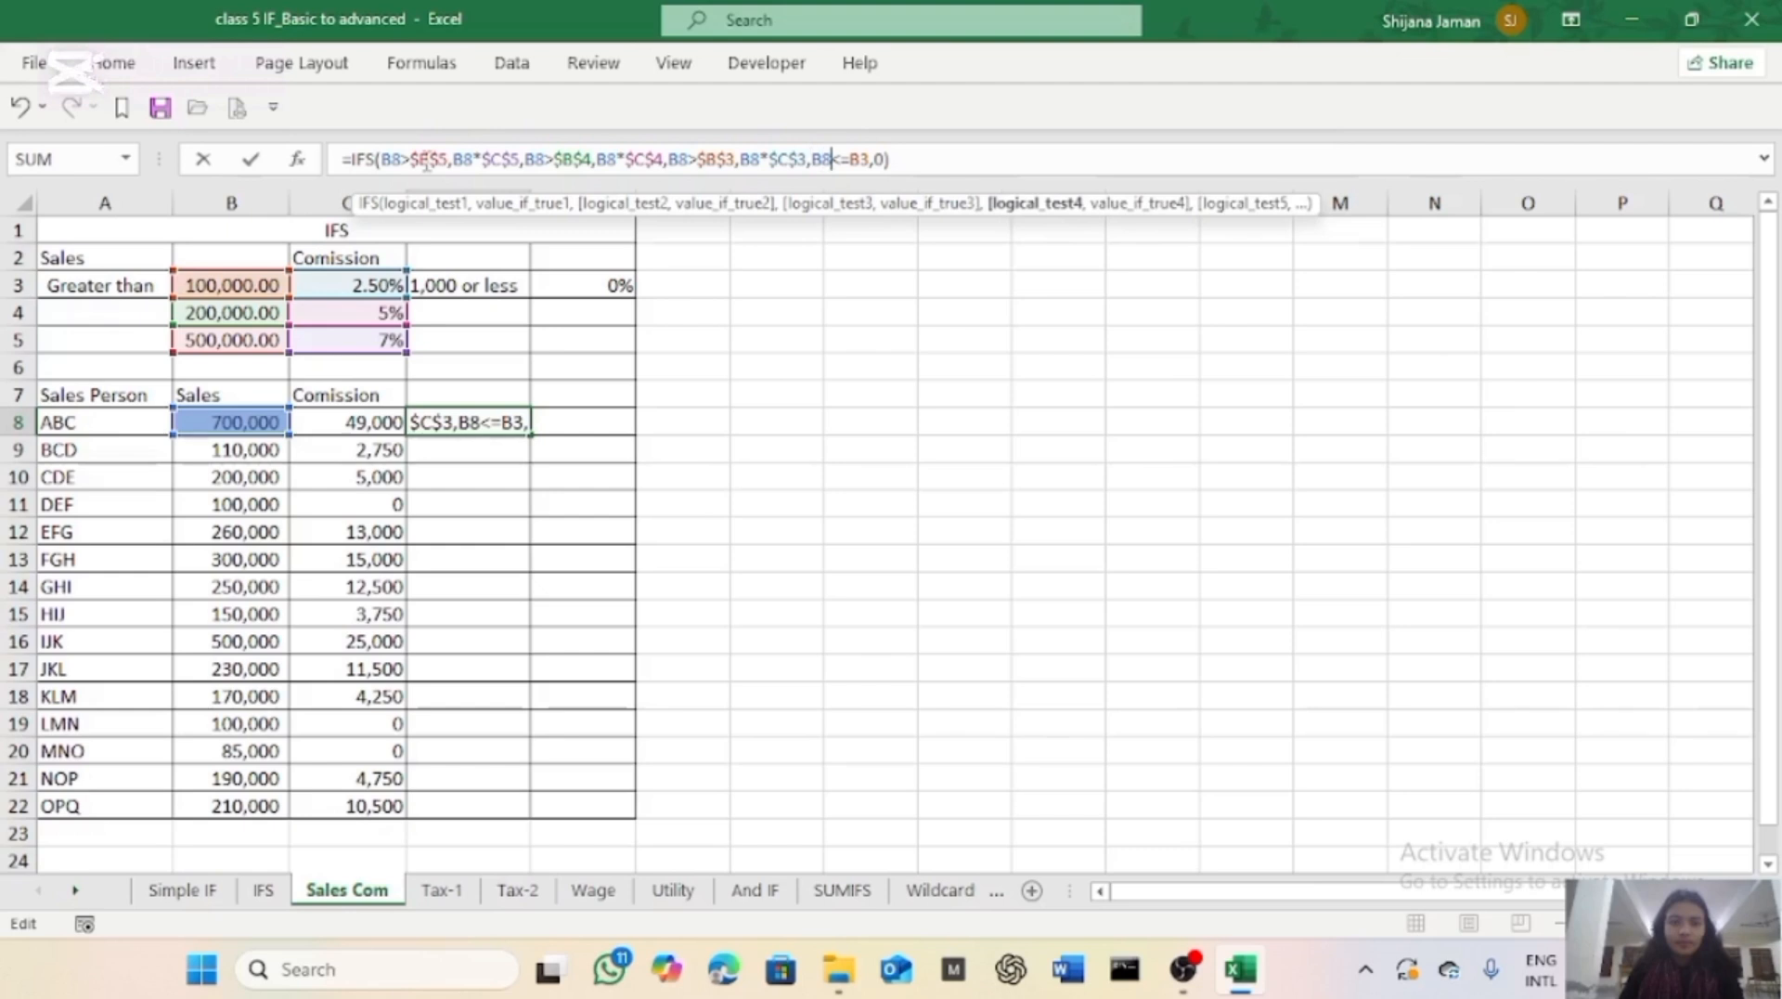
key(F4)
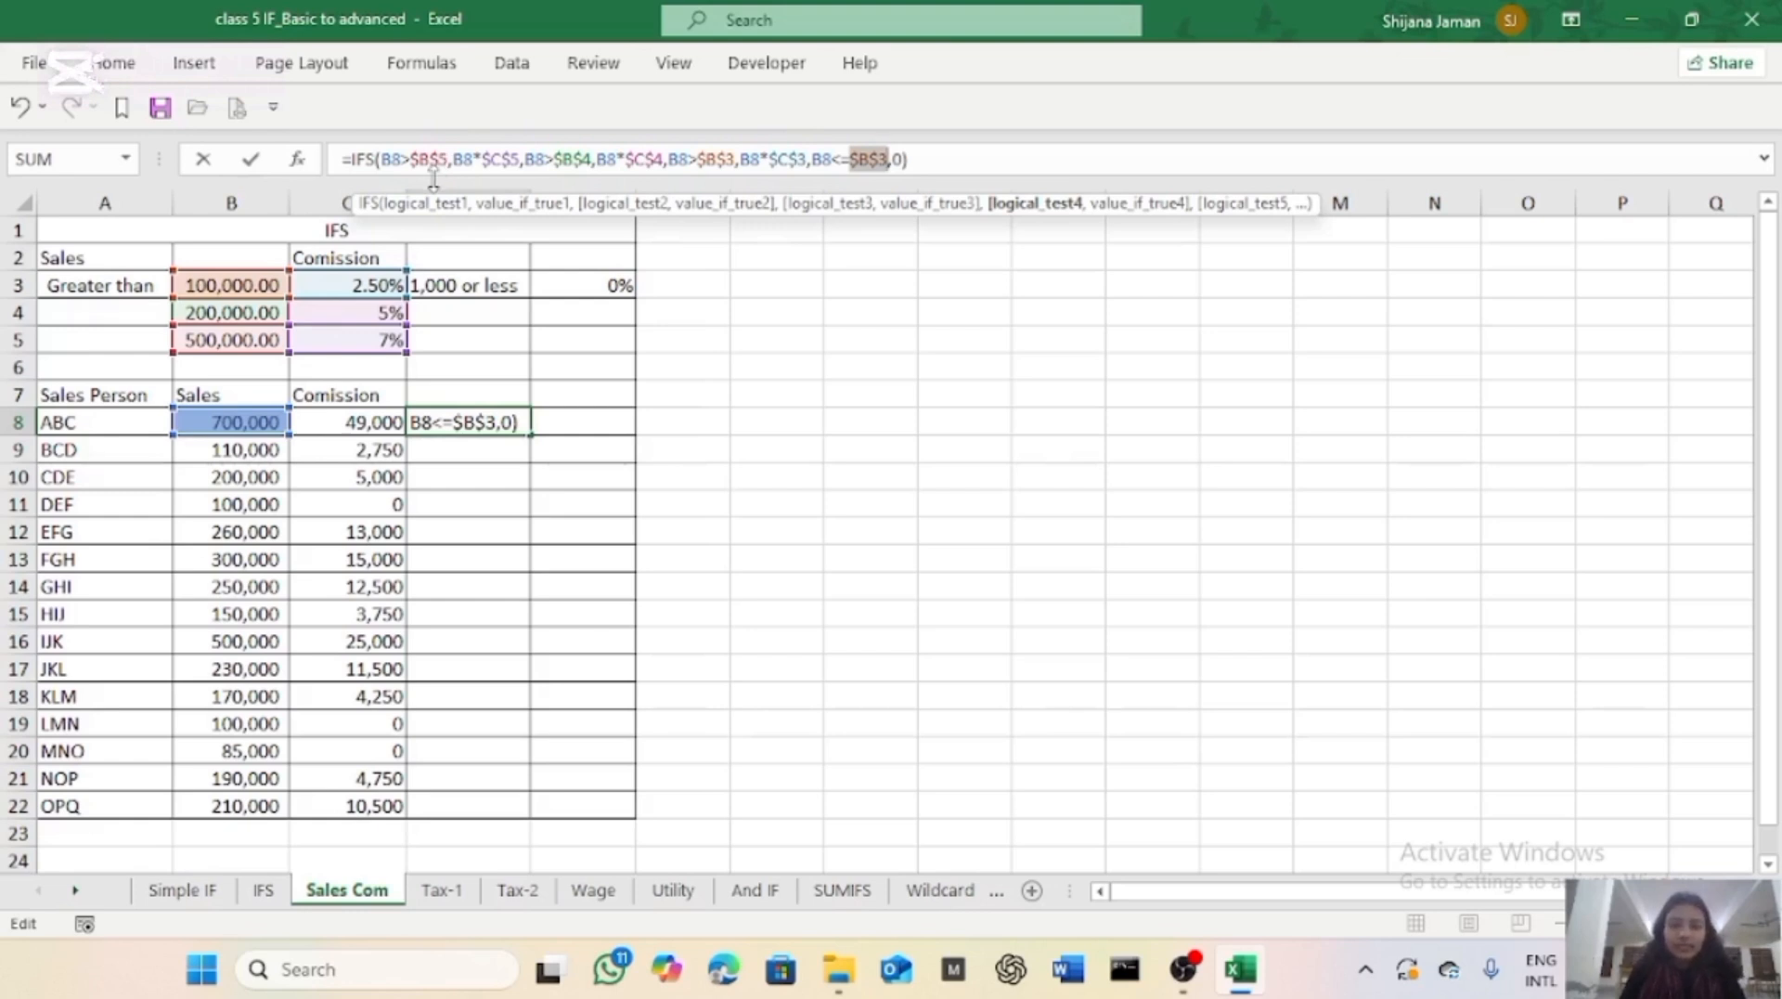
key(Return)
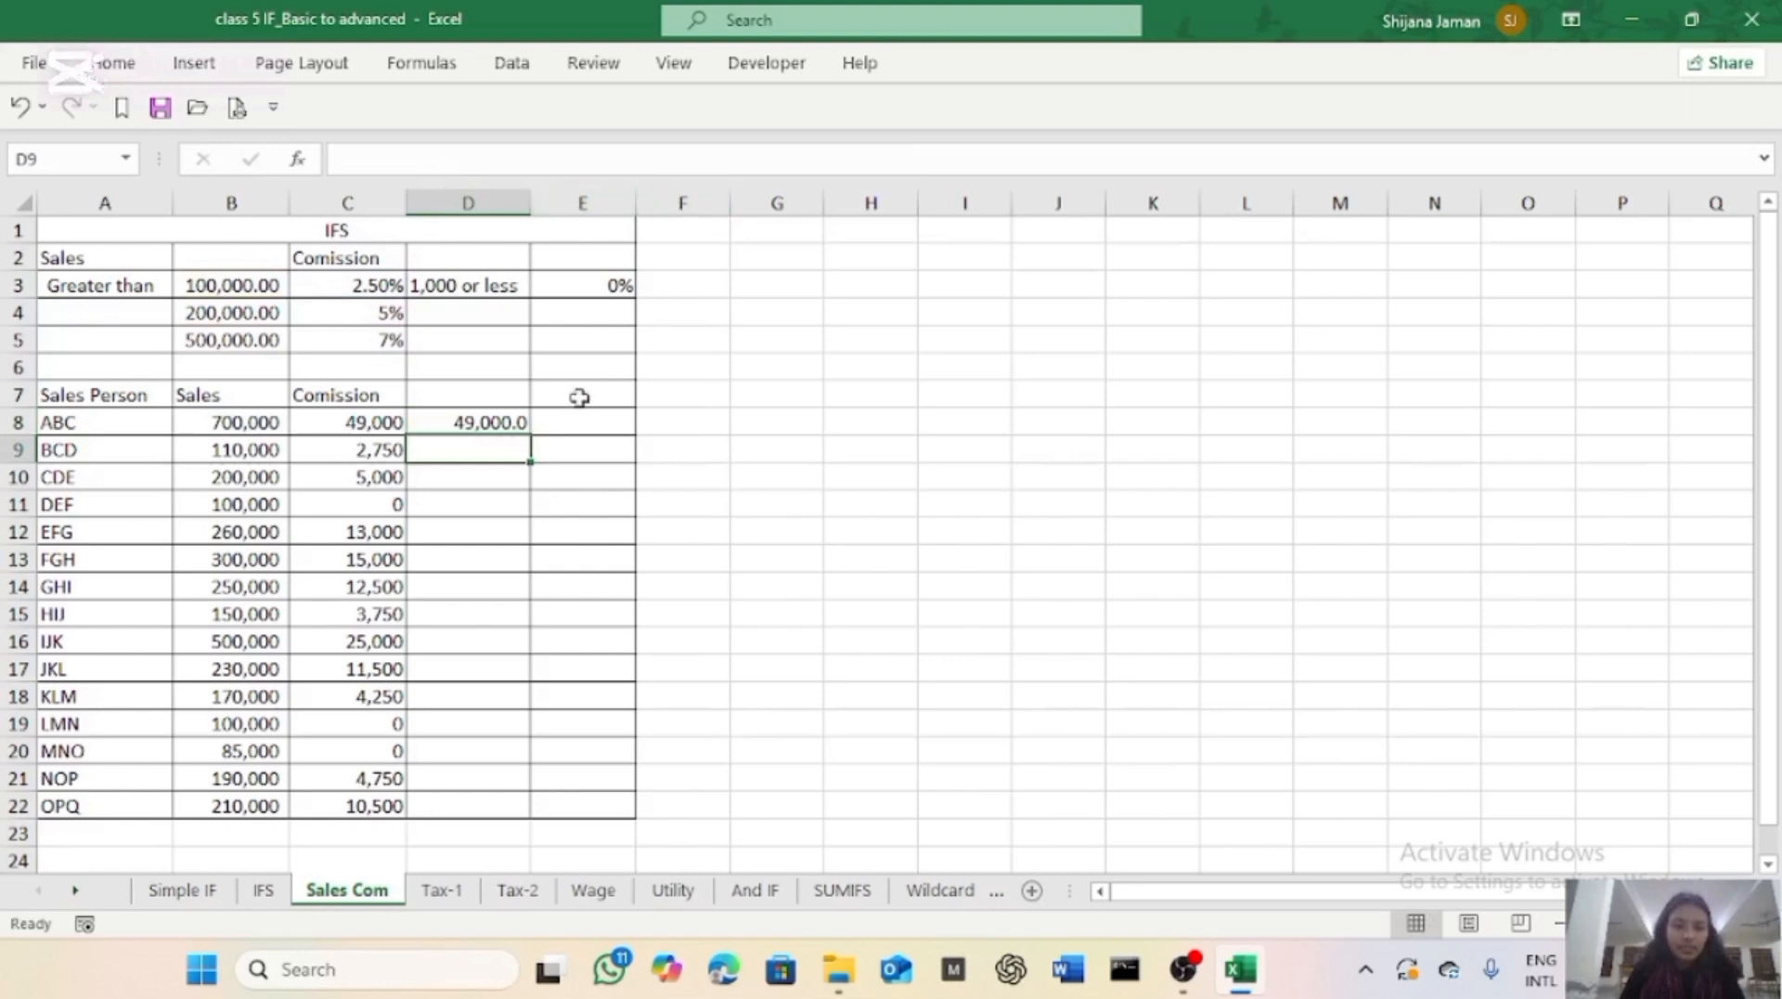
Fill the commission formula from D8 down through D22.
click(521, 419)
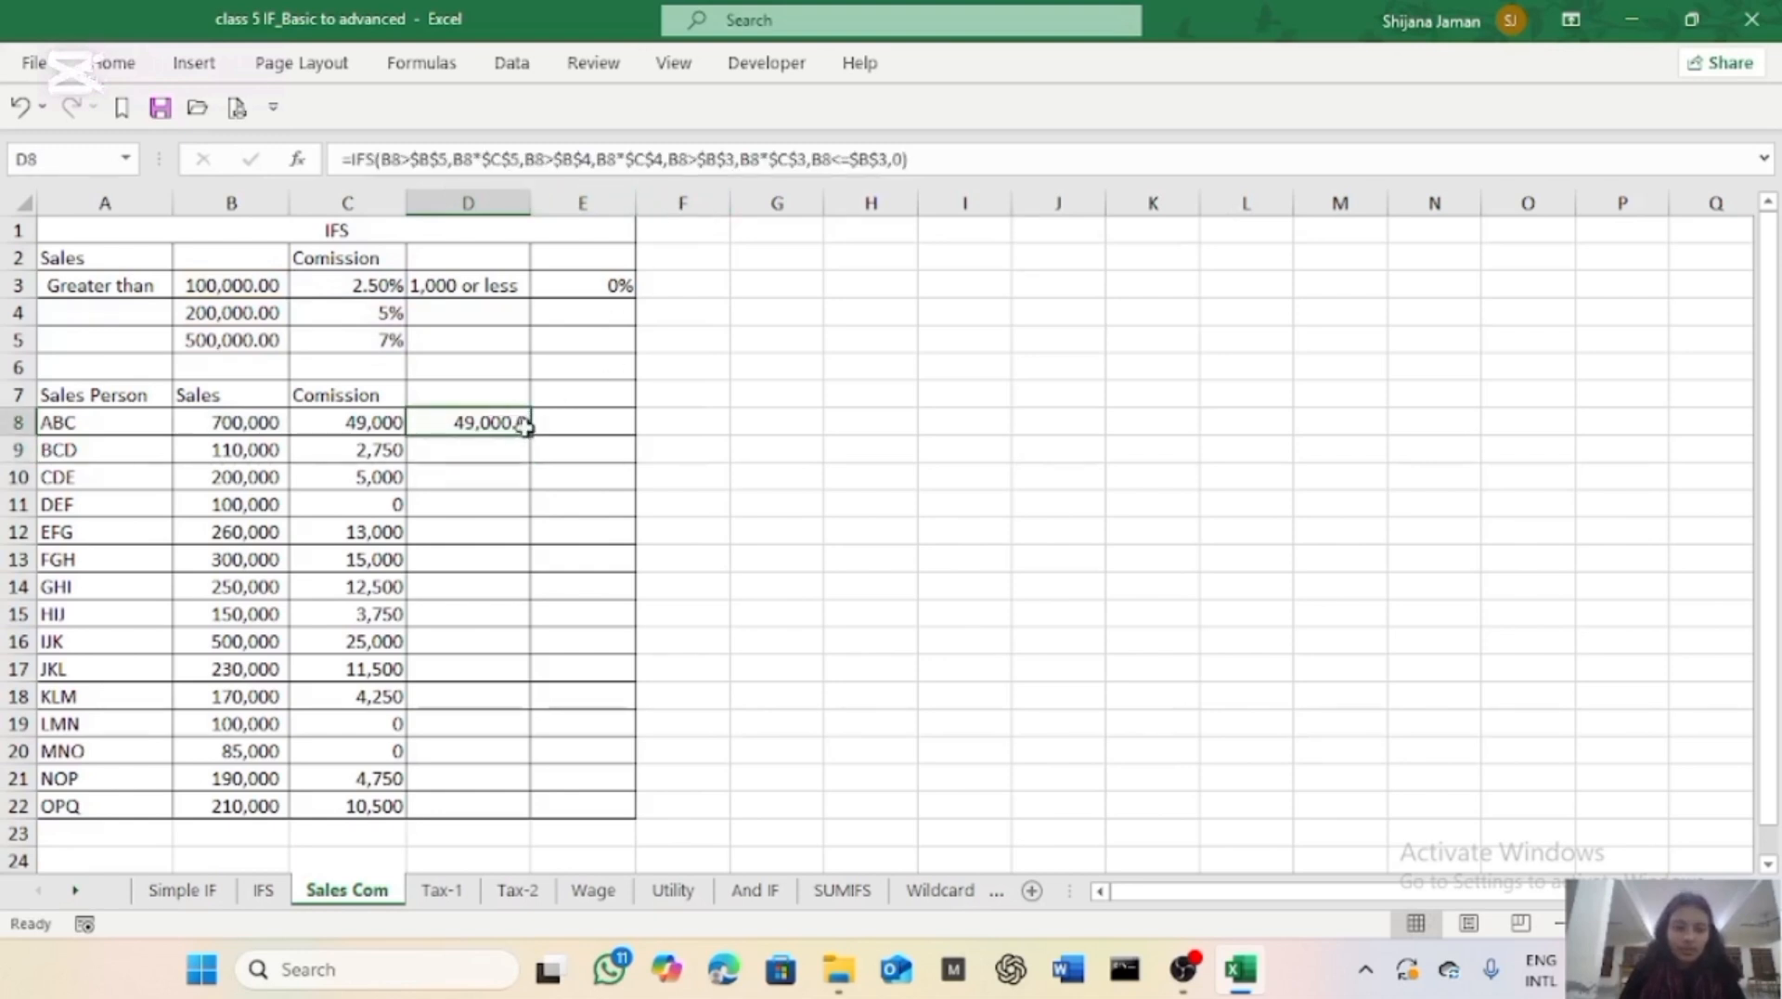
drag(529, 434, 471, 807)
click(824, 717)
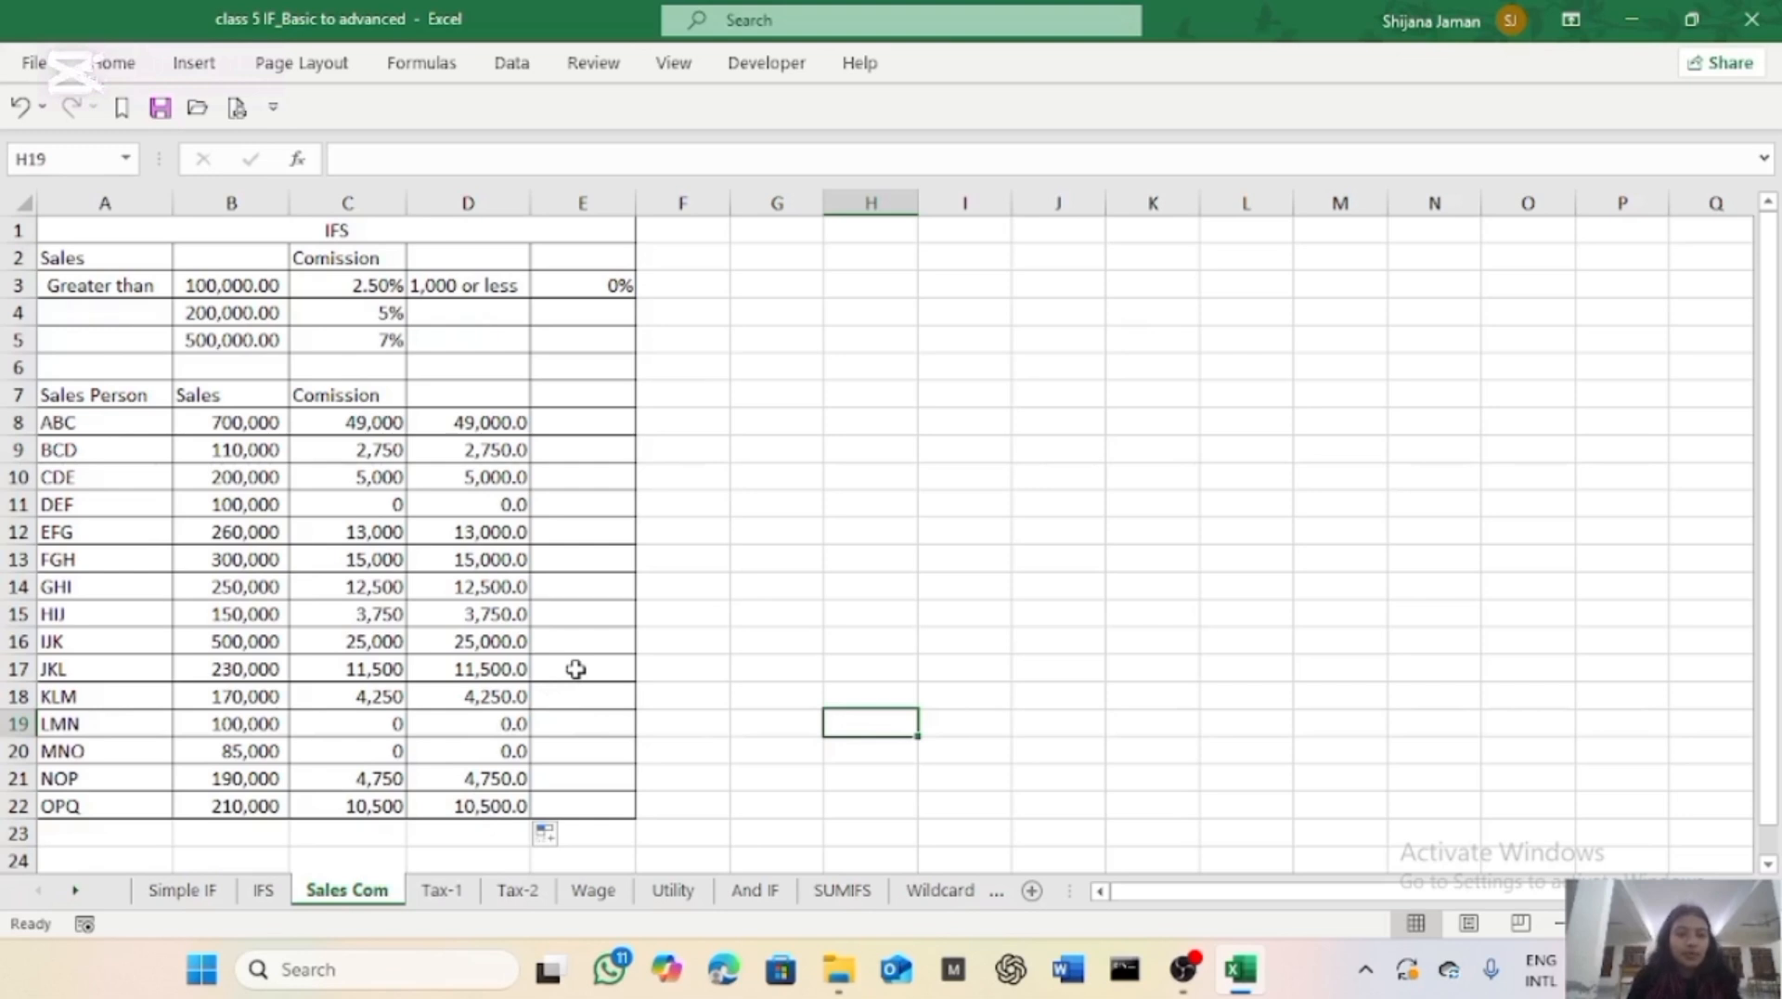
On the Tax-1 sheet, clear the contents of G12:H19.
click(445, 893)
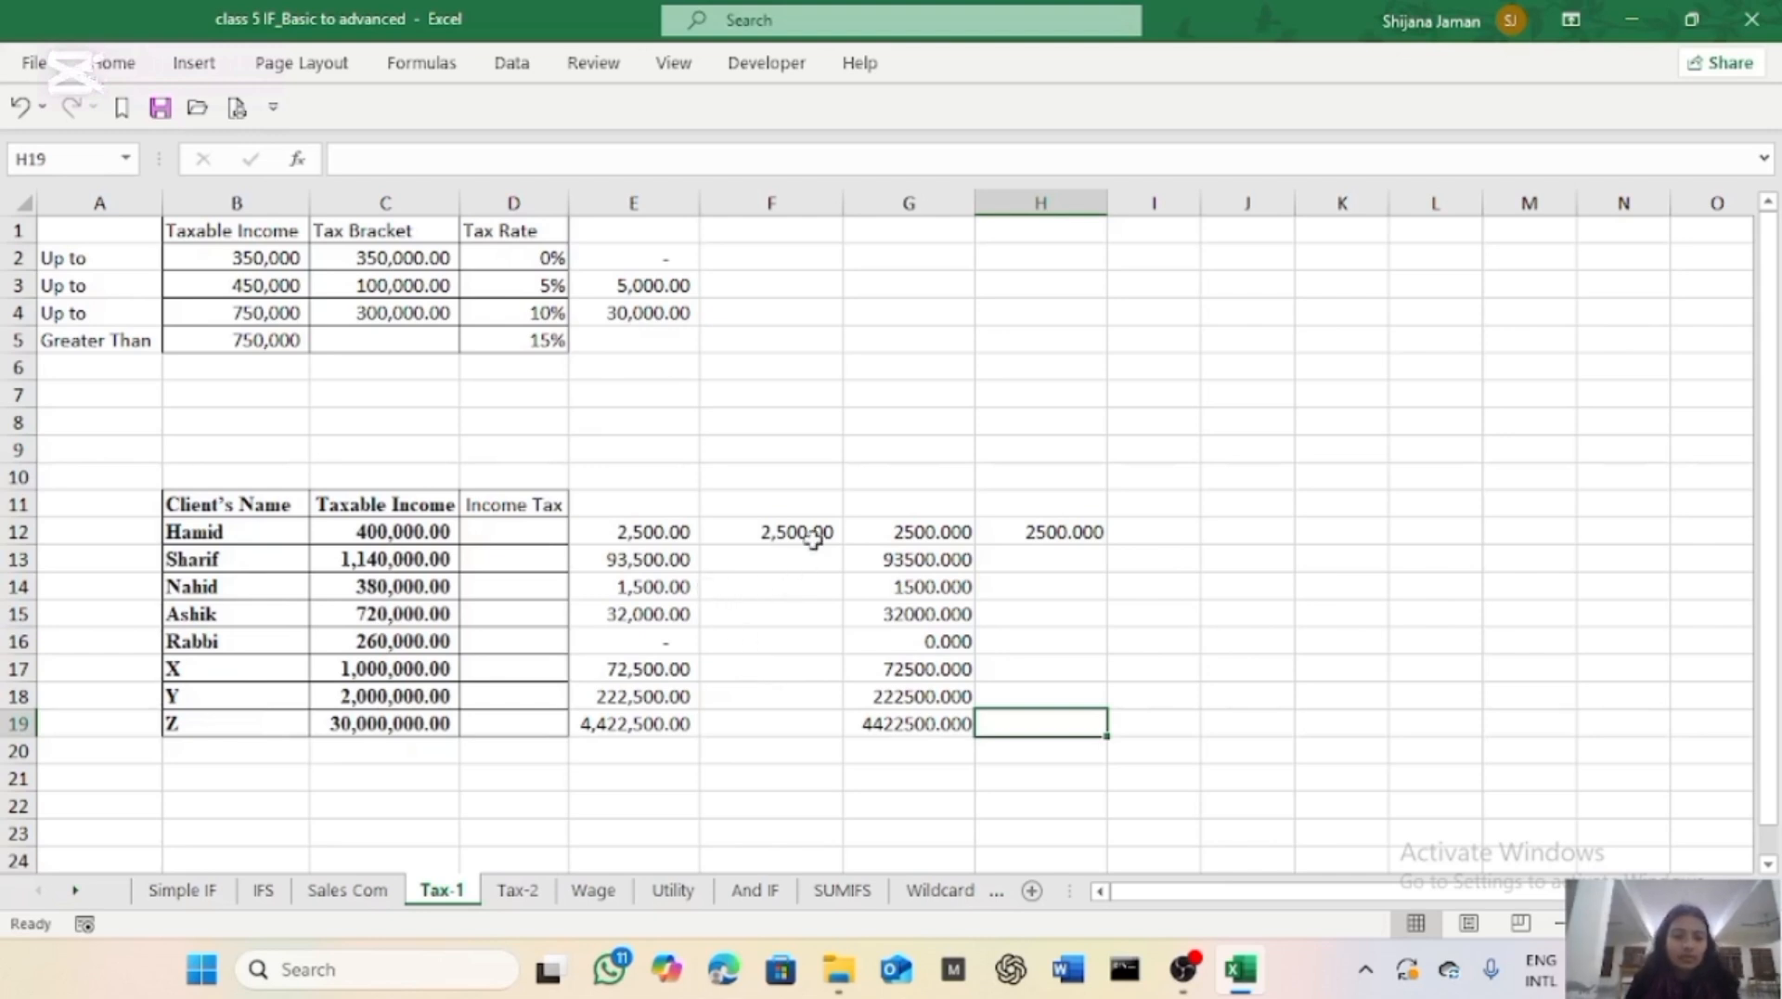
drag(865, 535, 1039, 742)
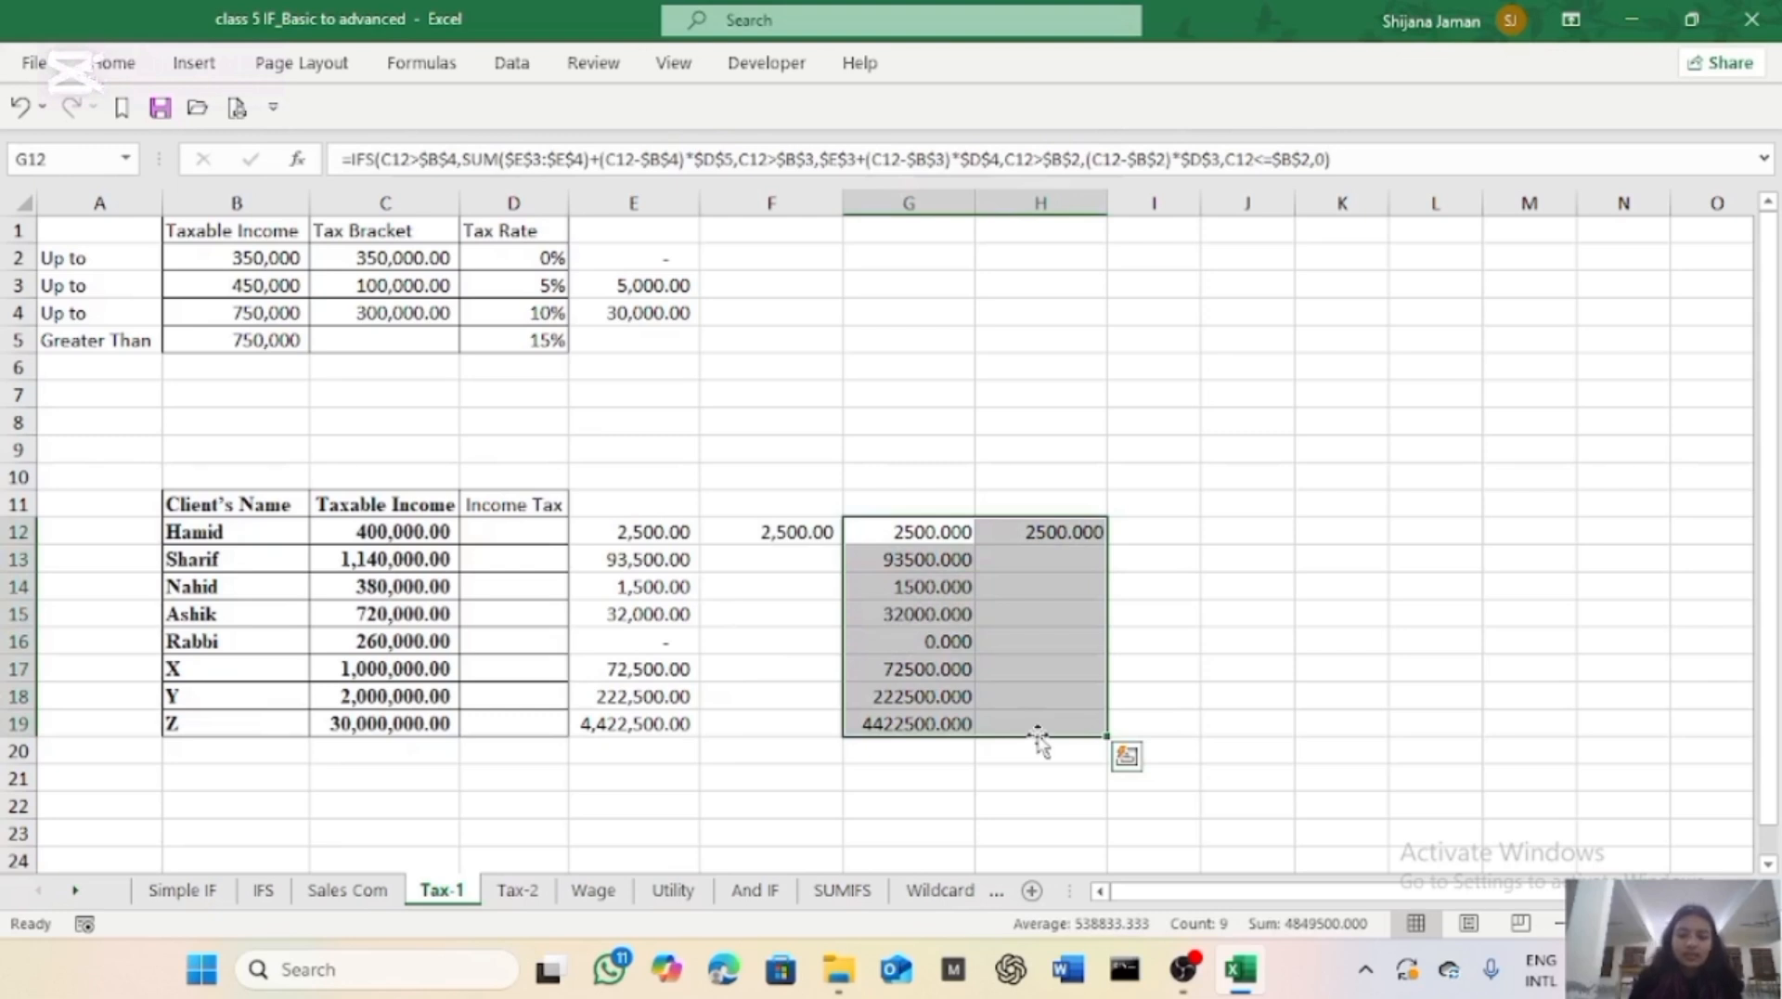
key(Delete)
click(795, 780)
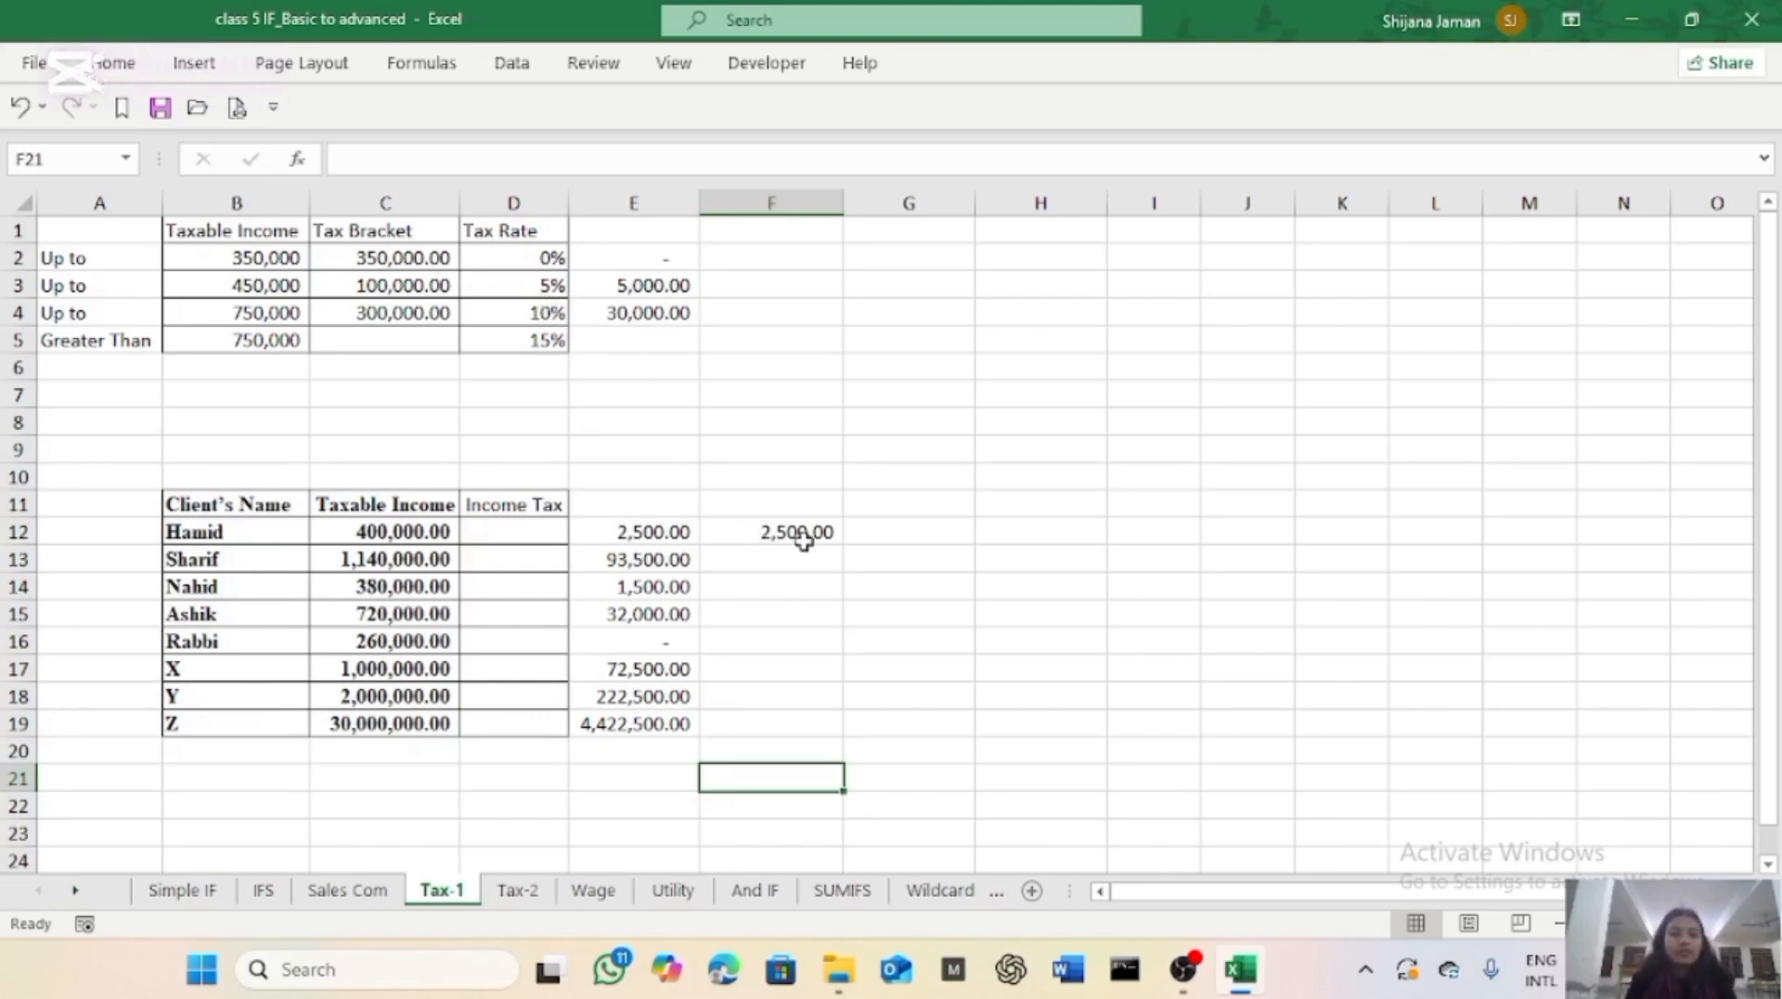
Begin an IFS formula in G12 with C12>B4 as its first logical test.
click(900, 534)
text(=)
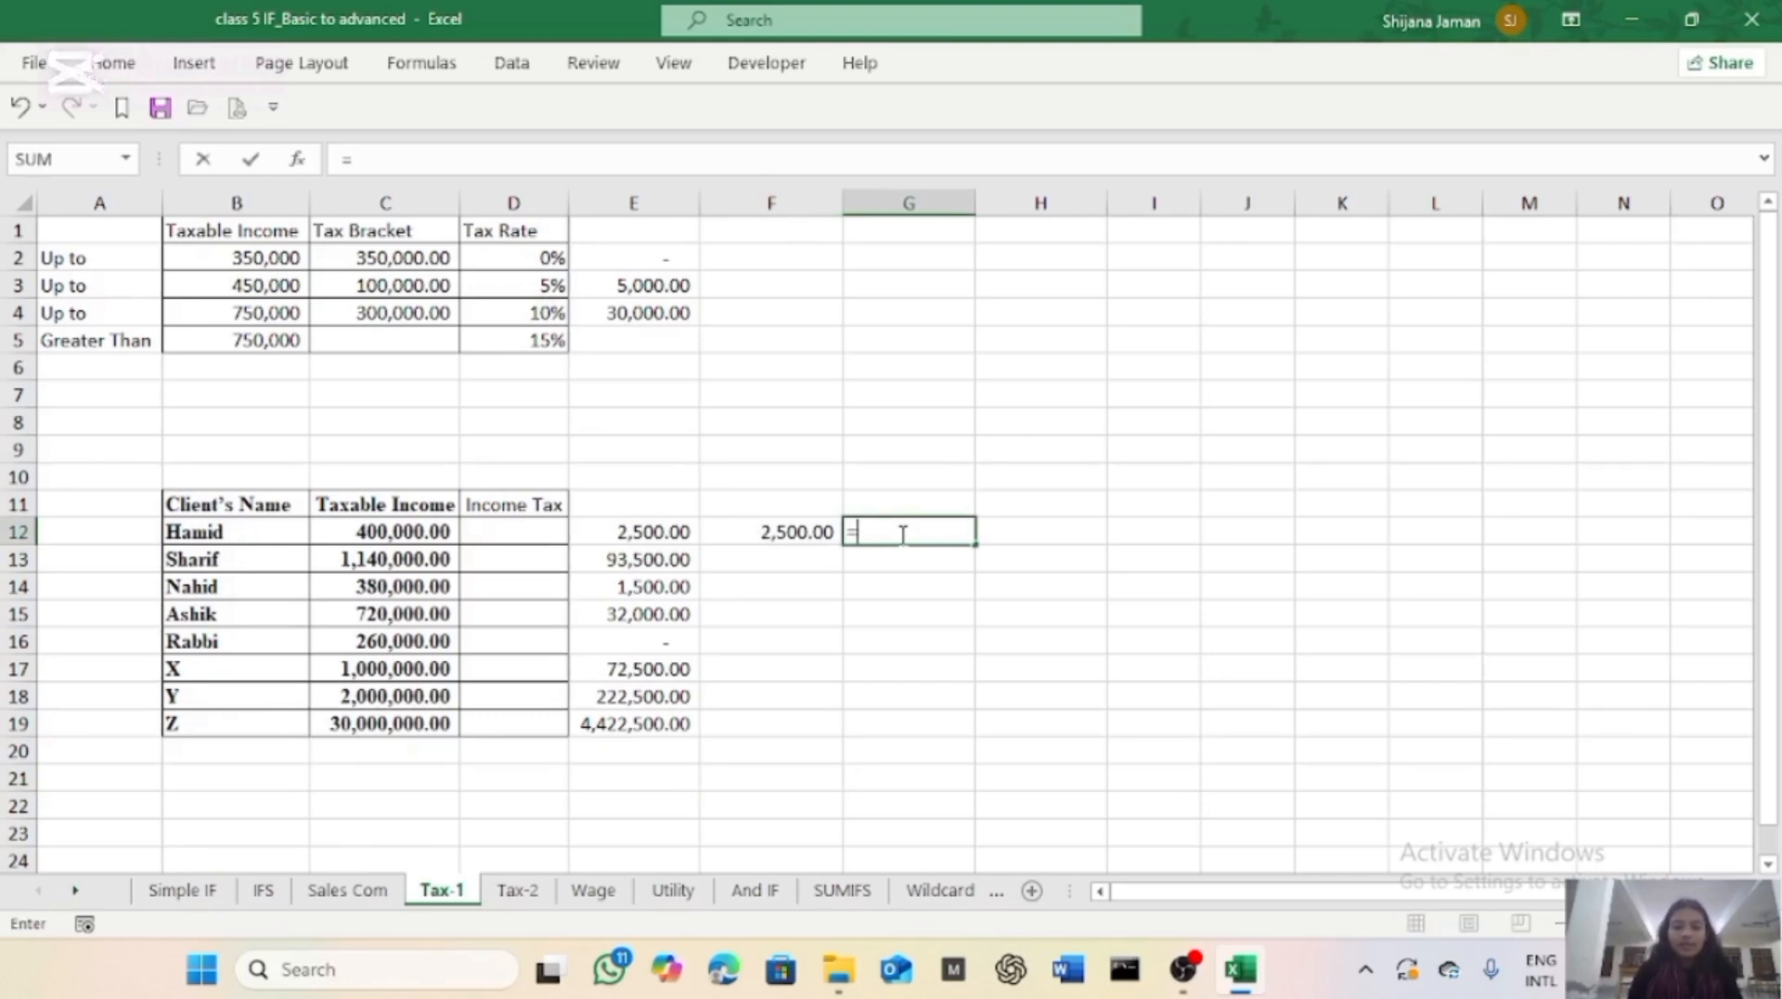
text(IFS)
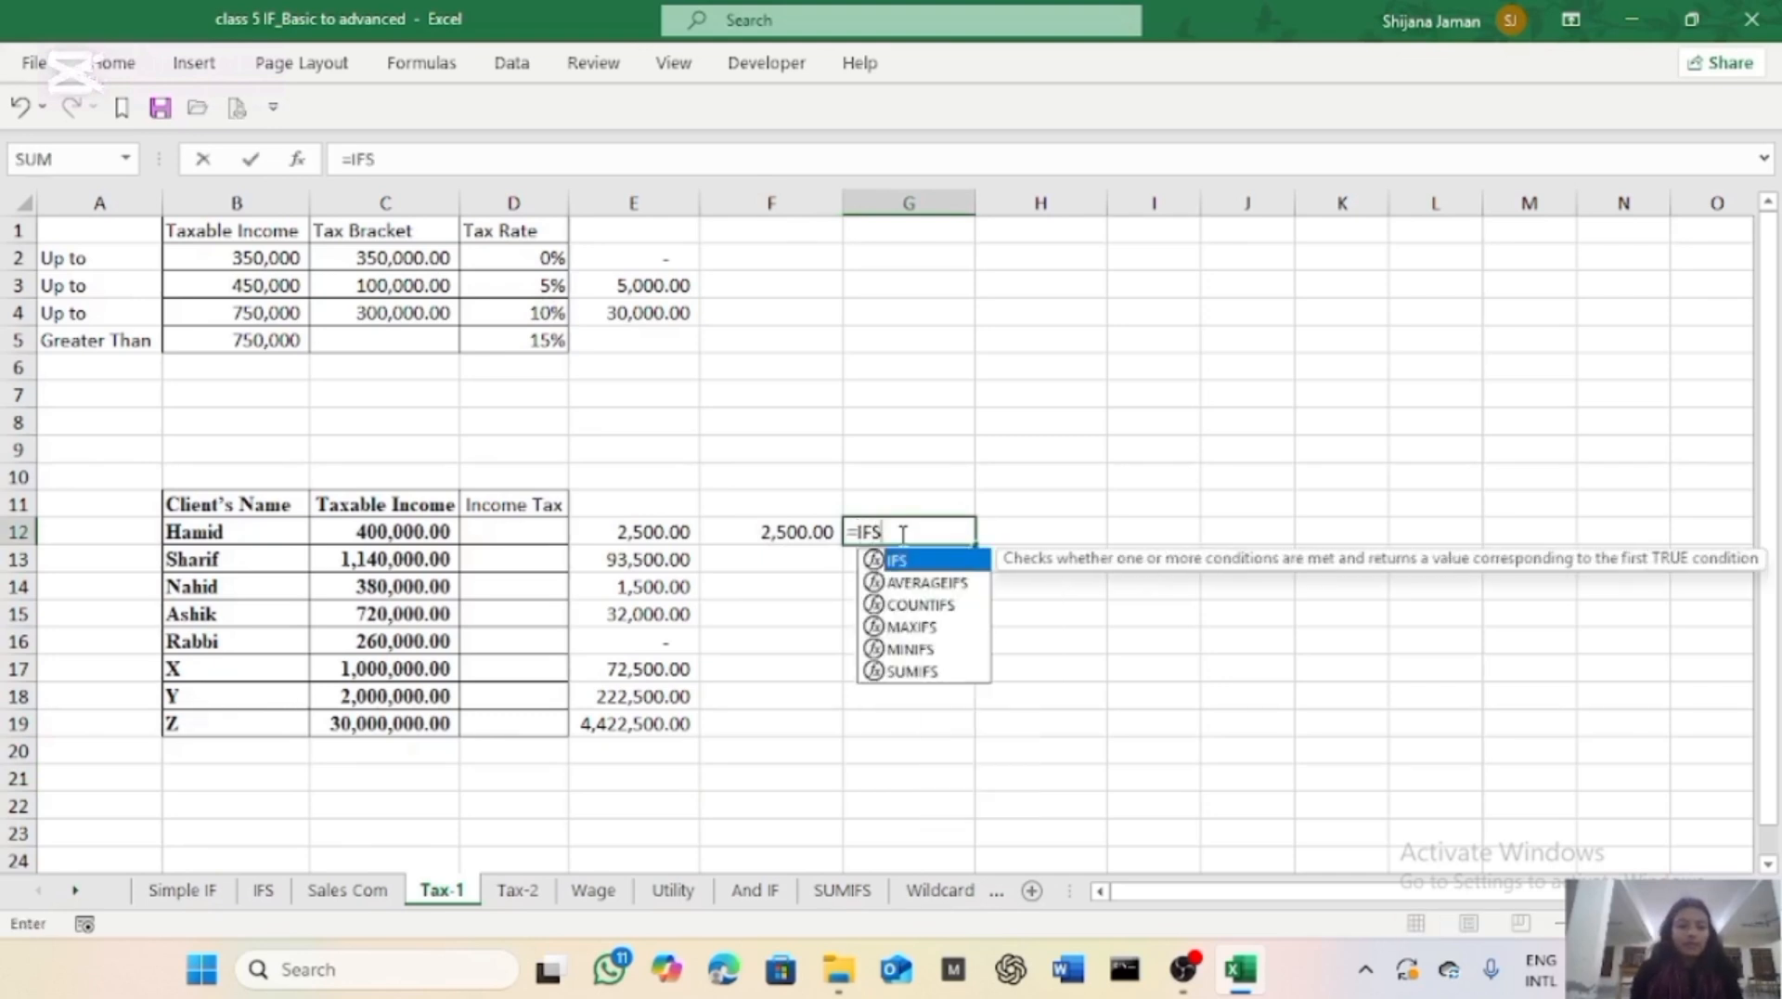
text(()
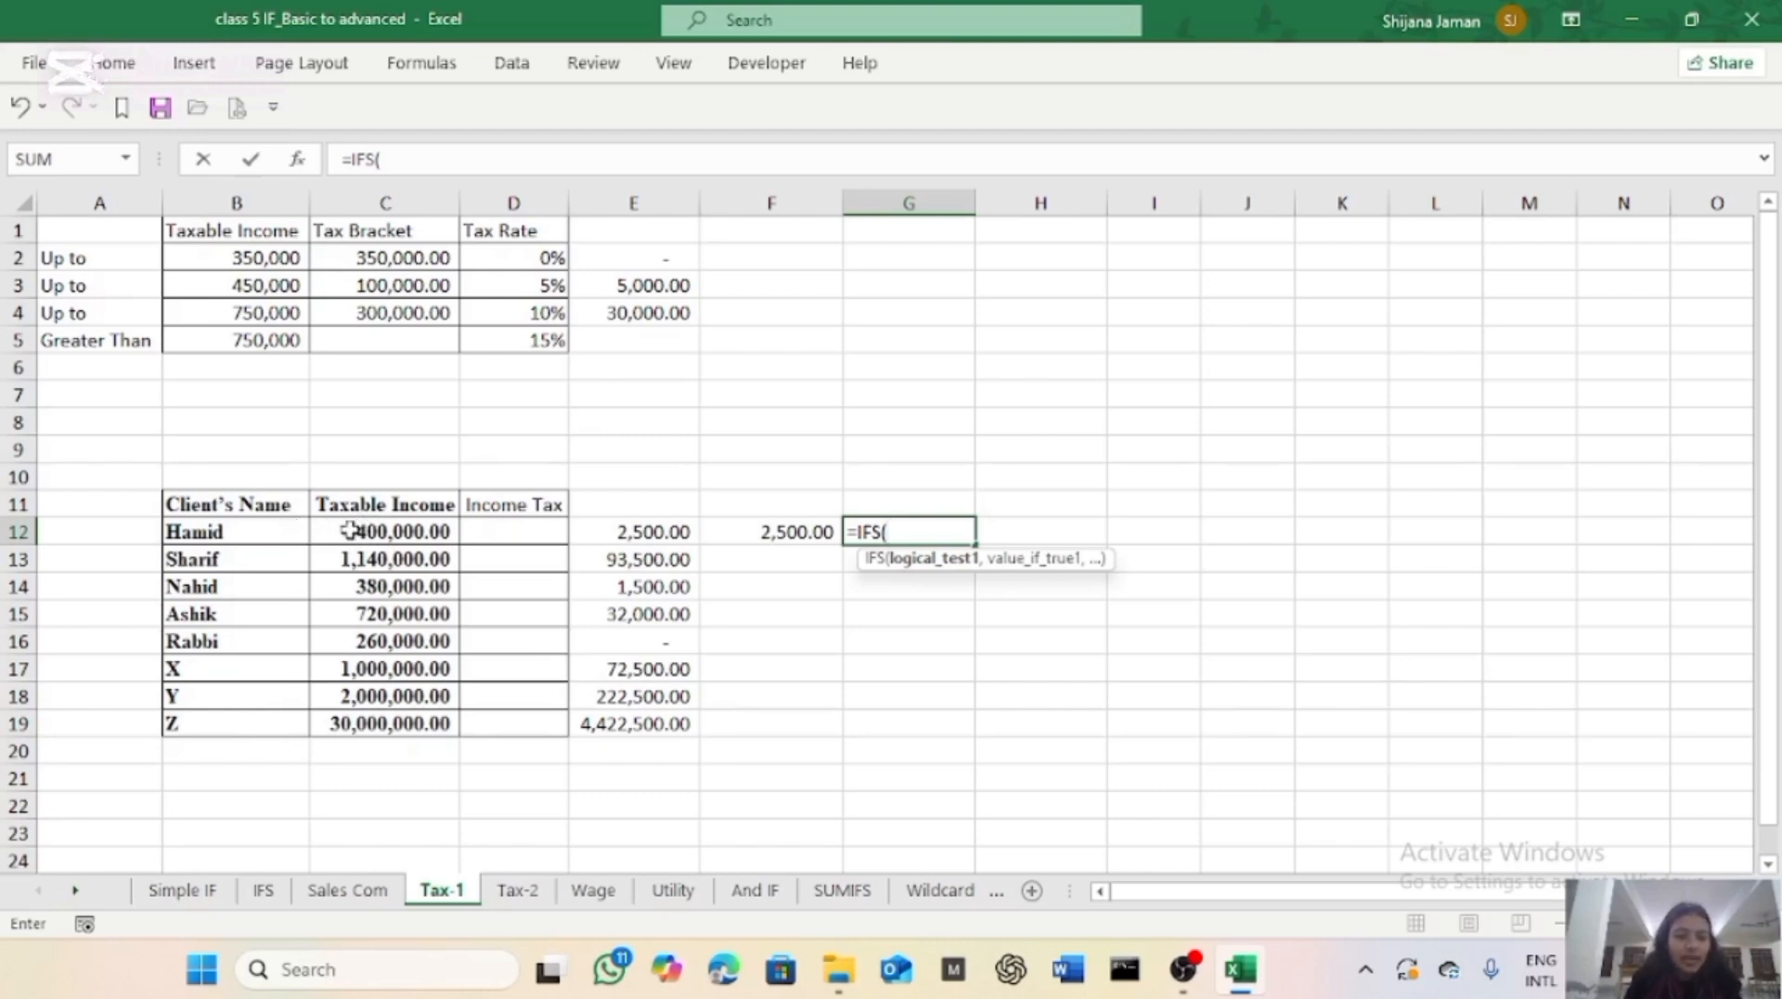
click(399, 532)
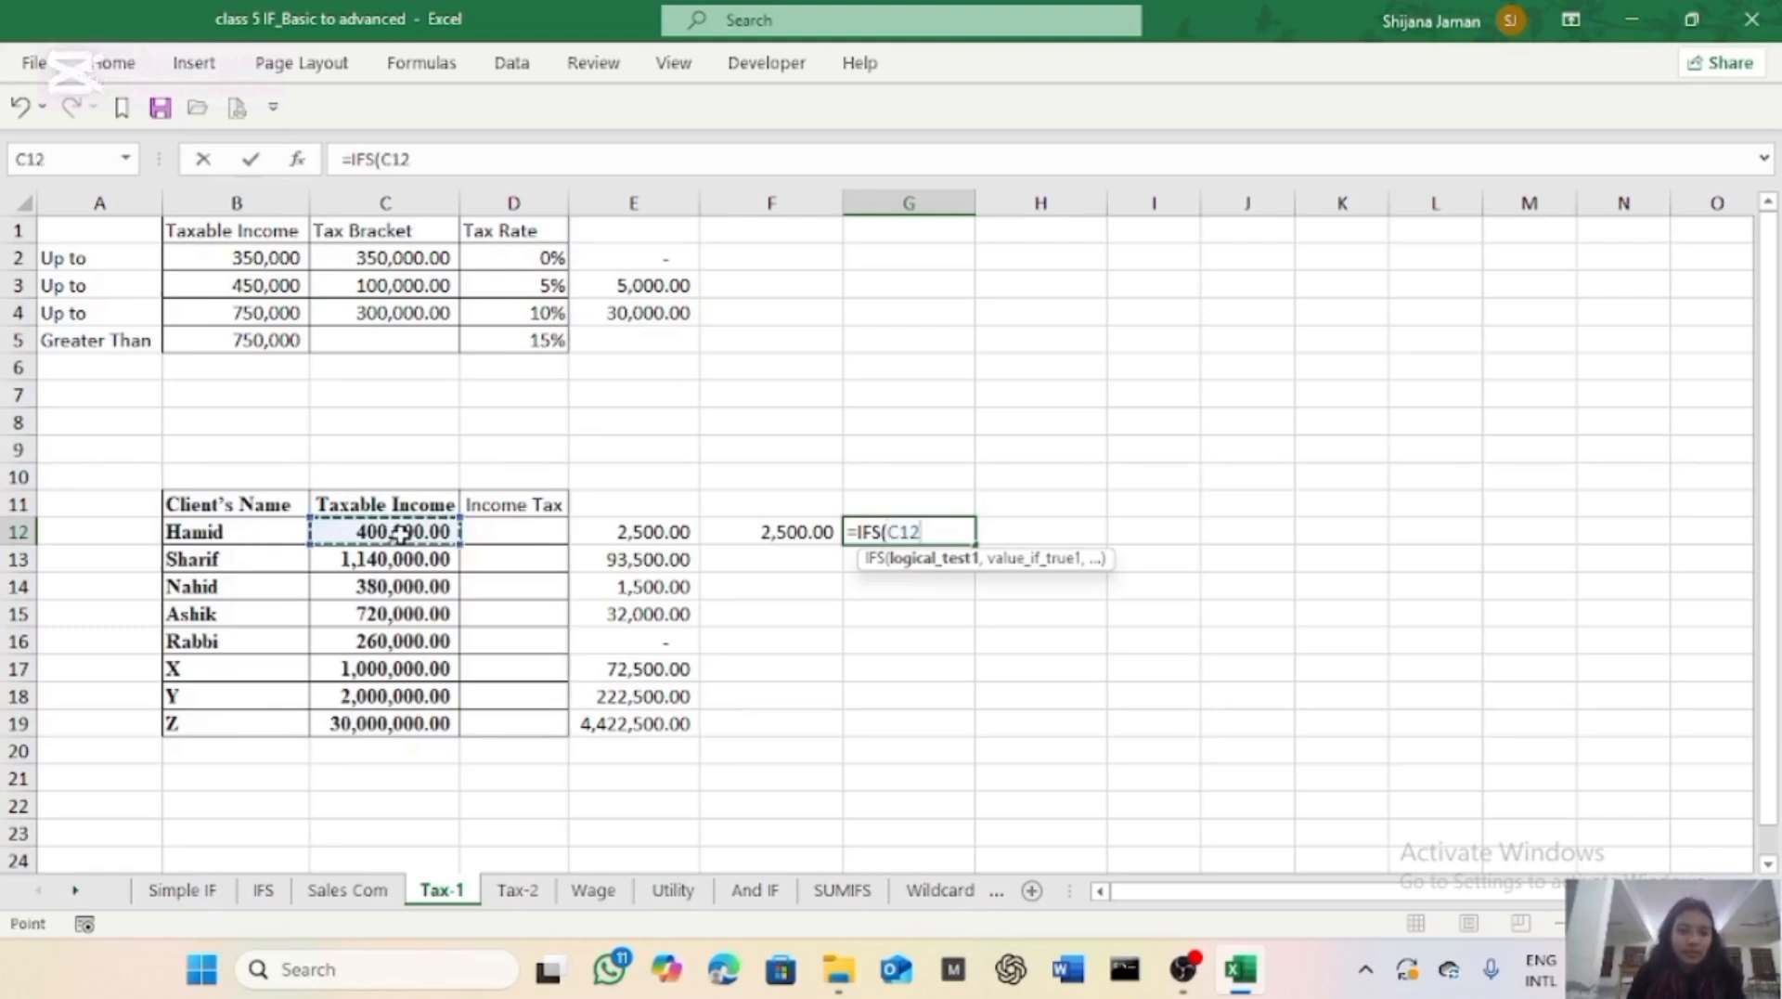
text(>)
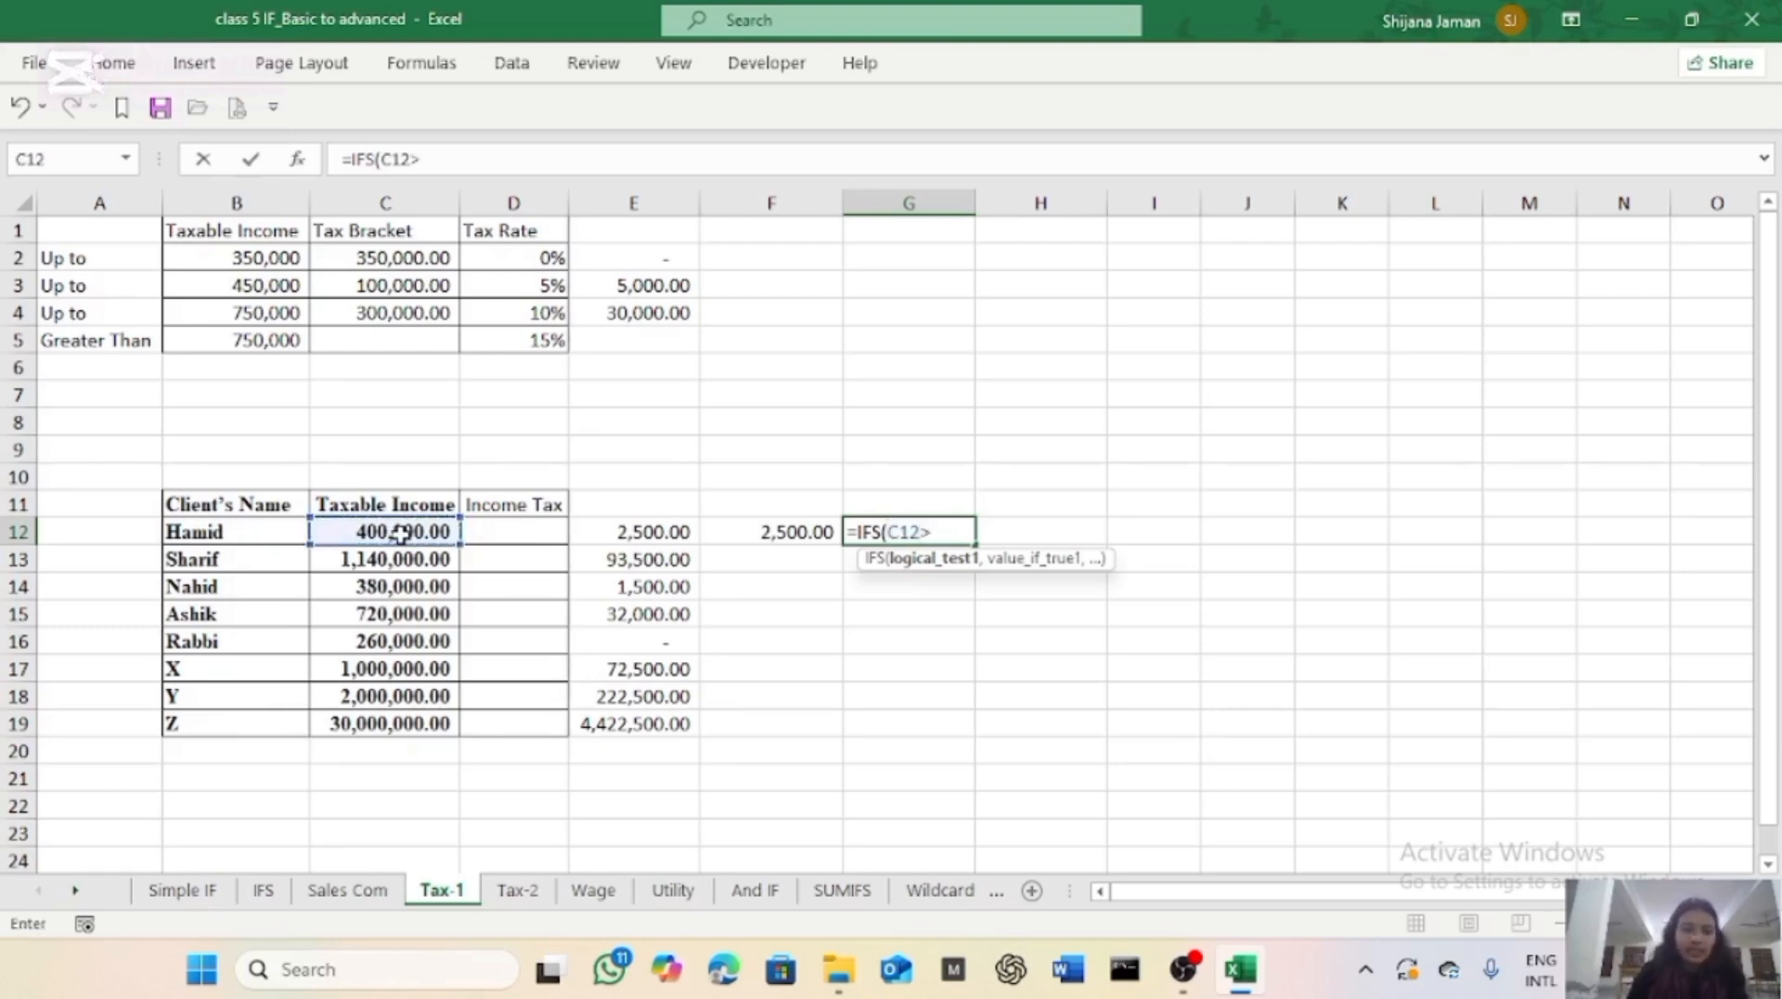
click(246, 315)
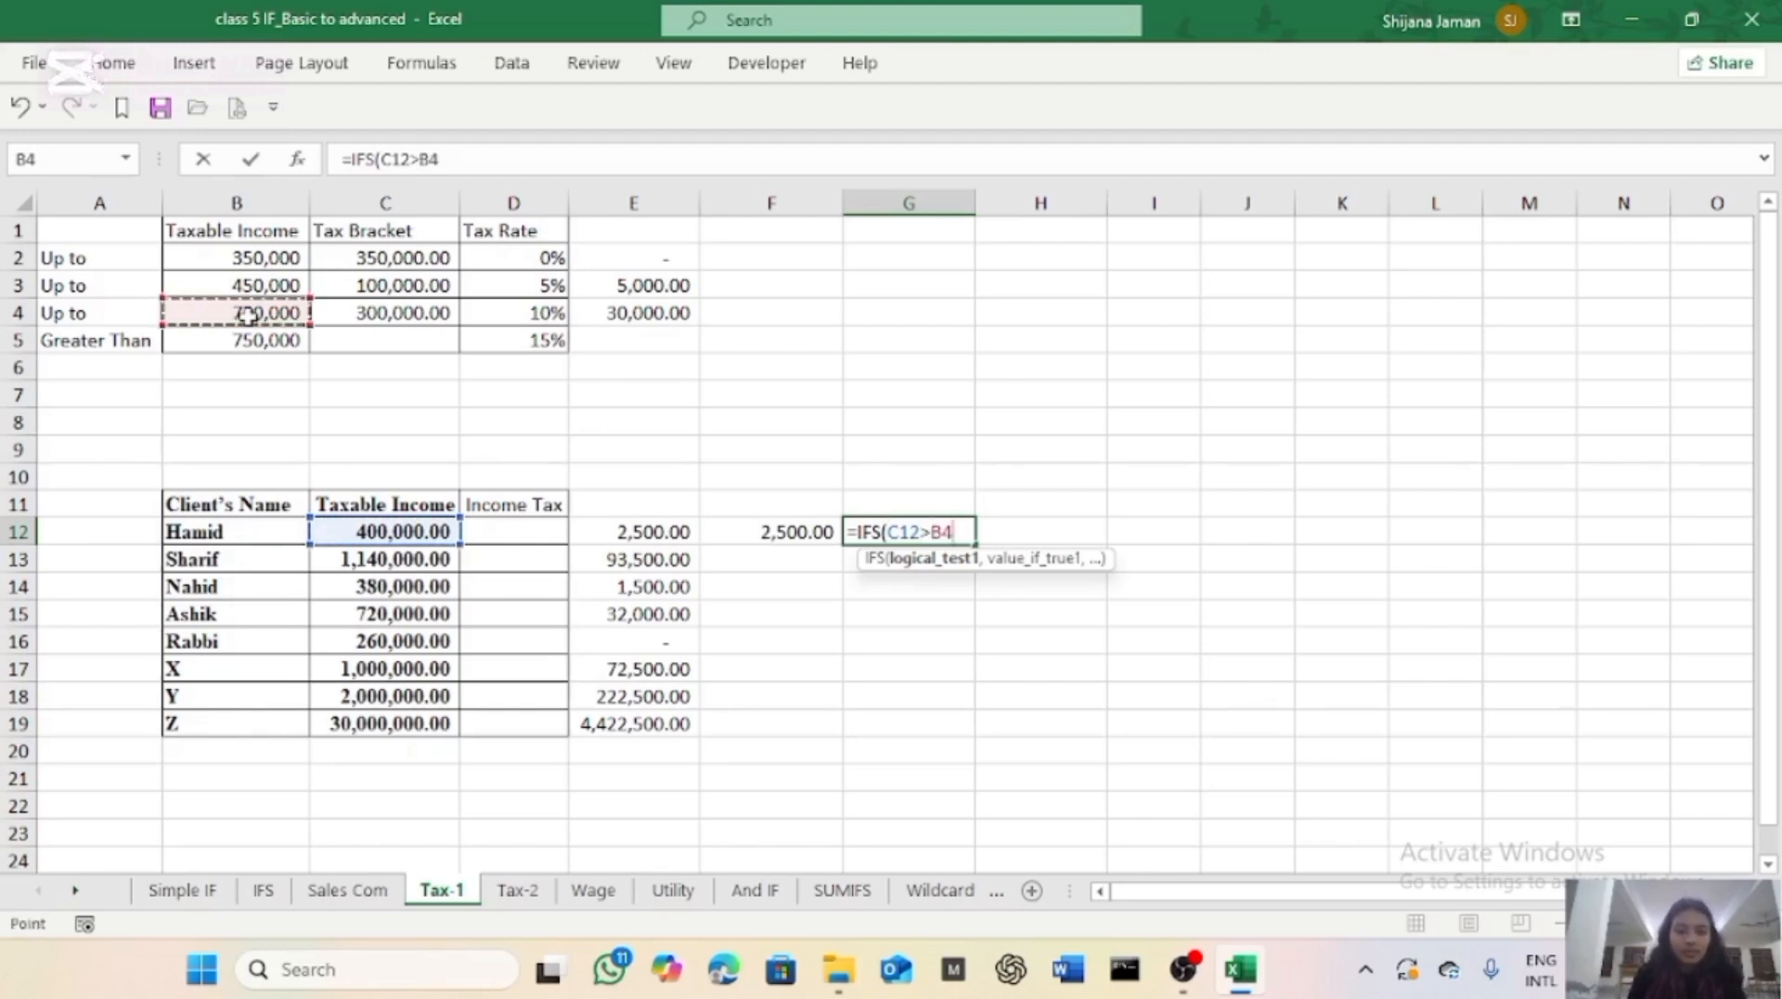
text(,)
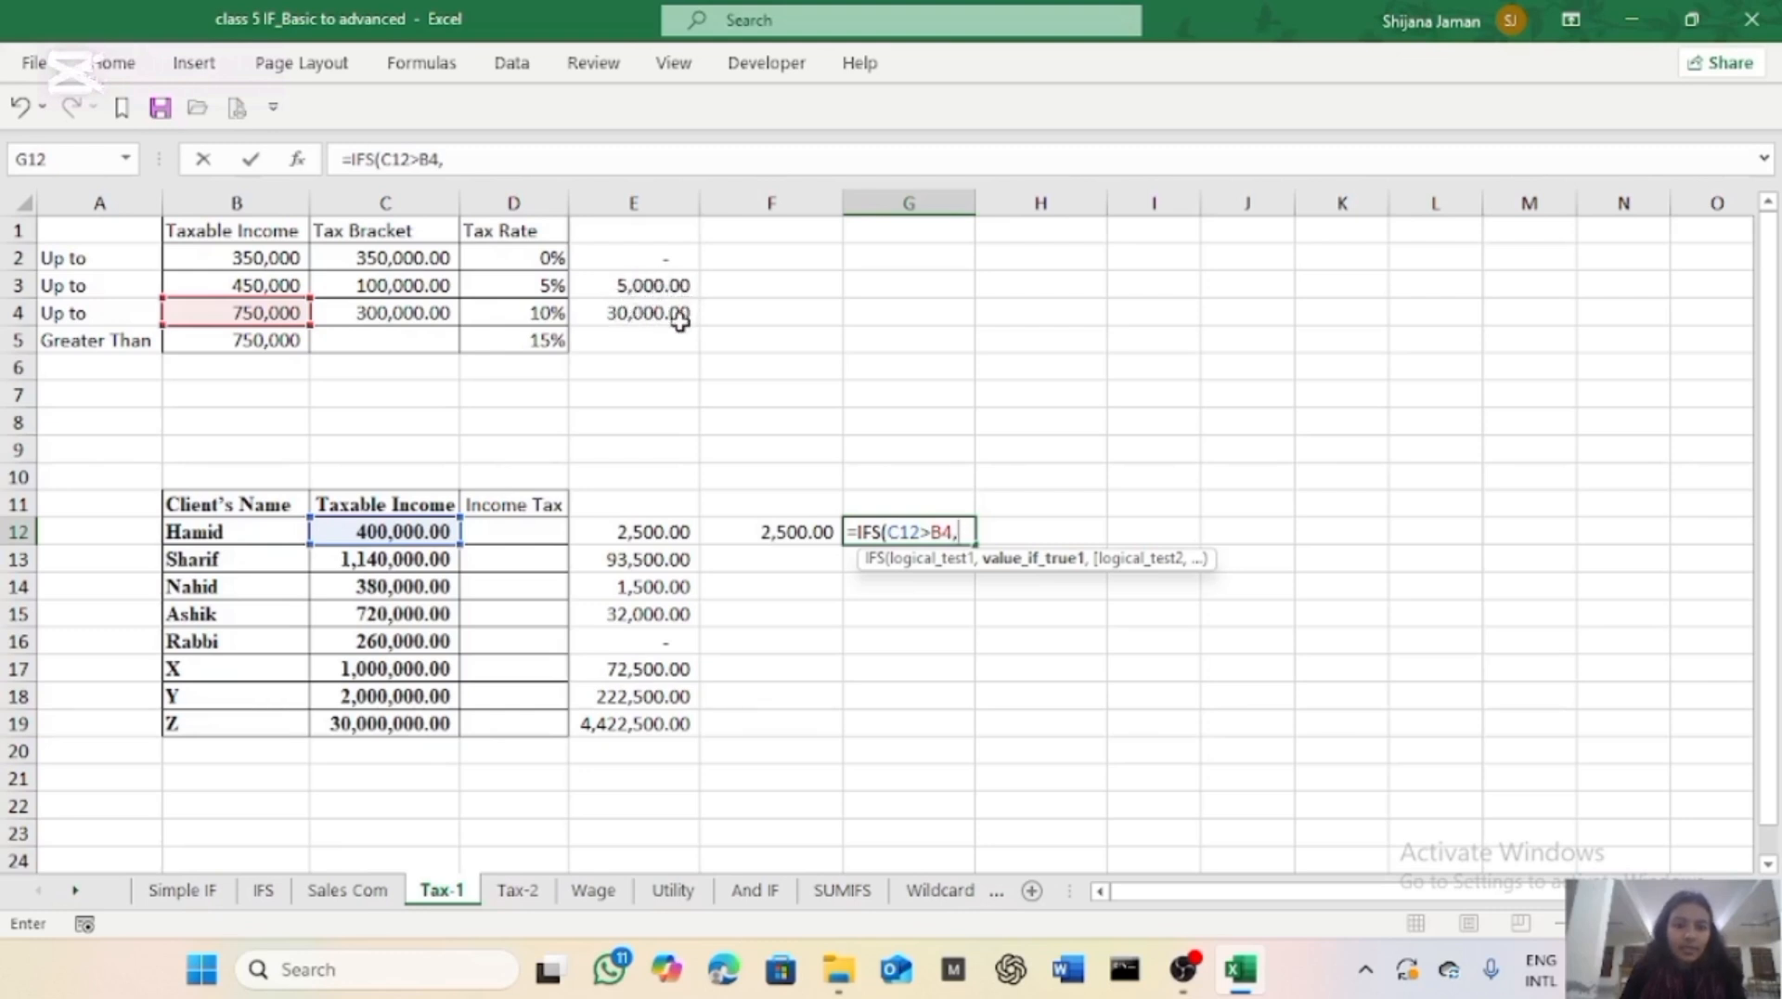
Start the first test's true value in the G12 formula with SUM(E3:E4).
text(SU)
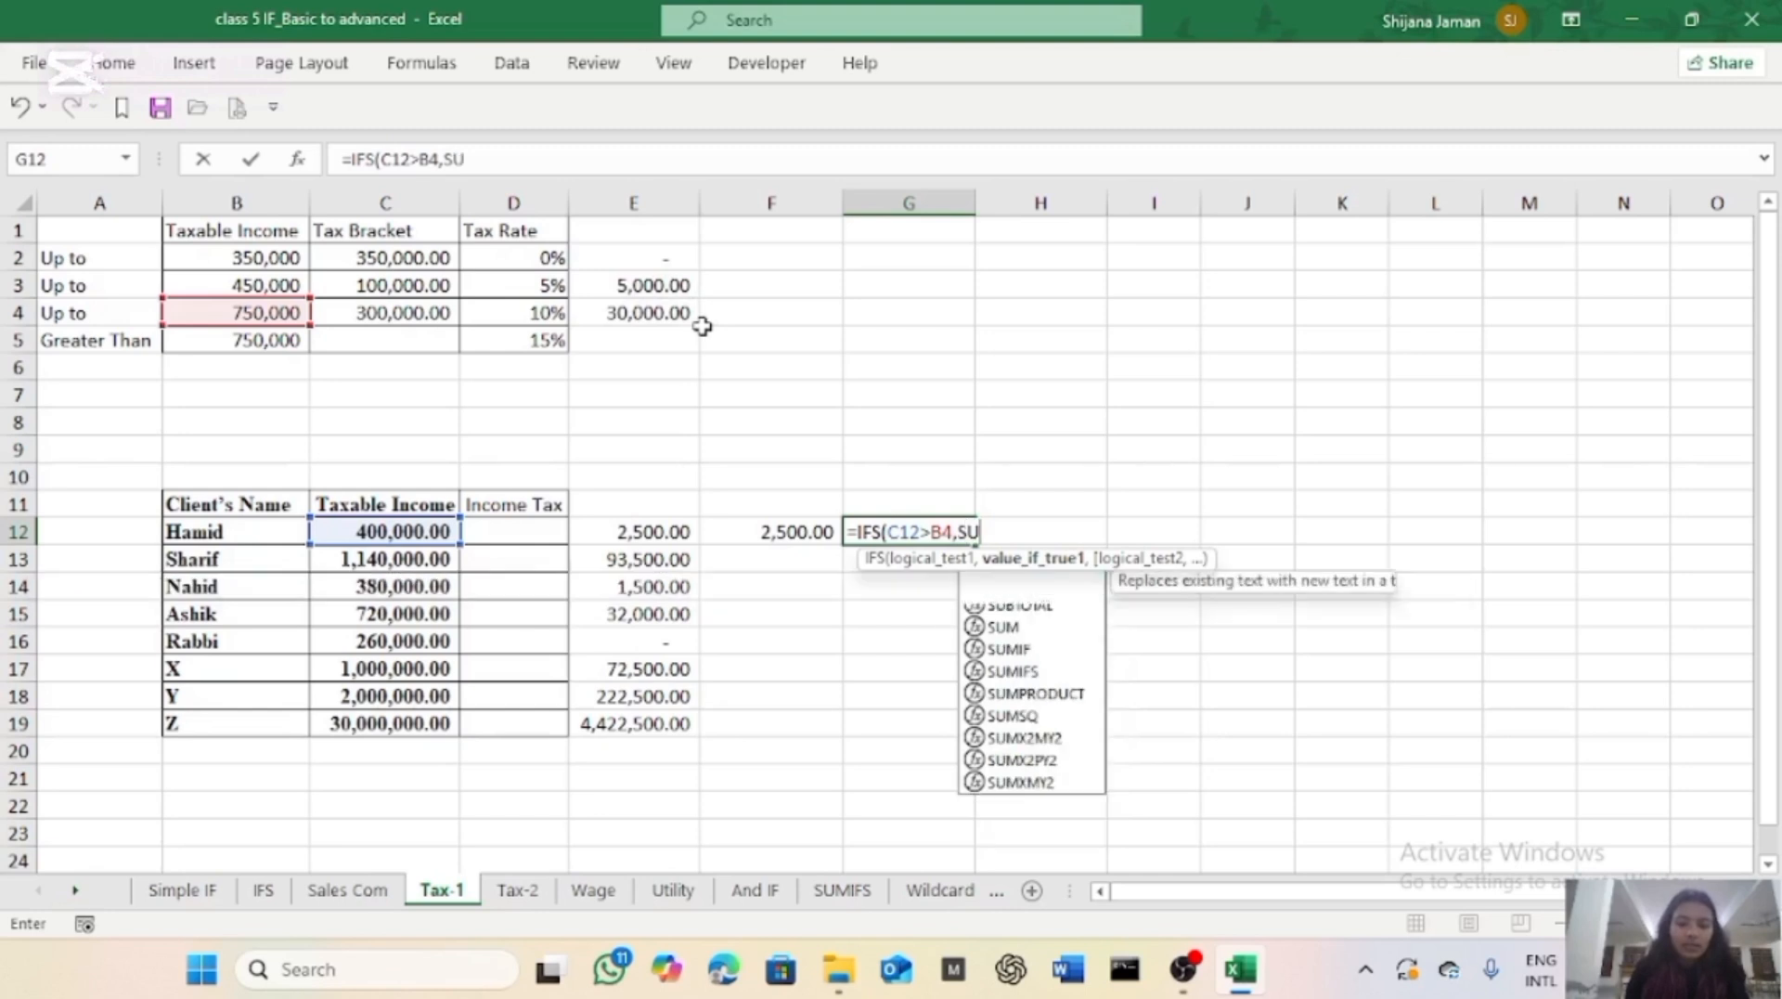
text(M()
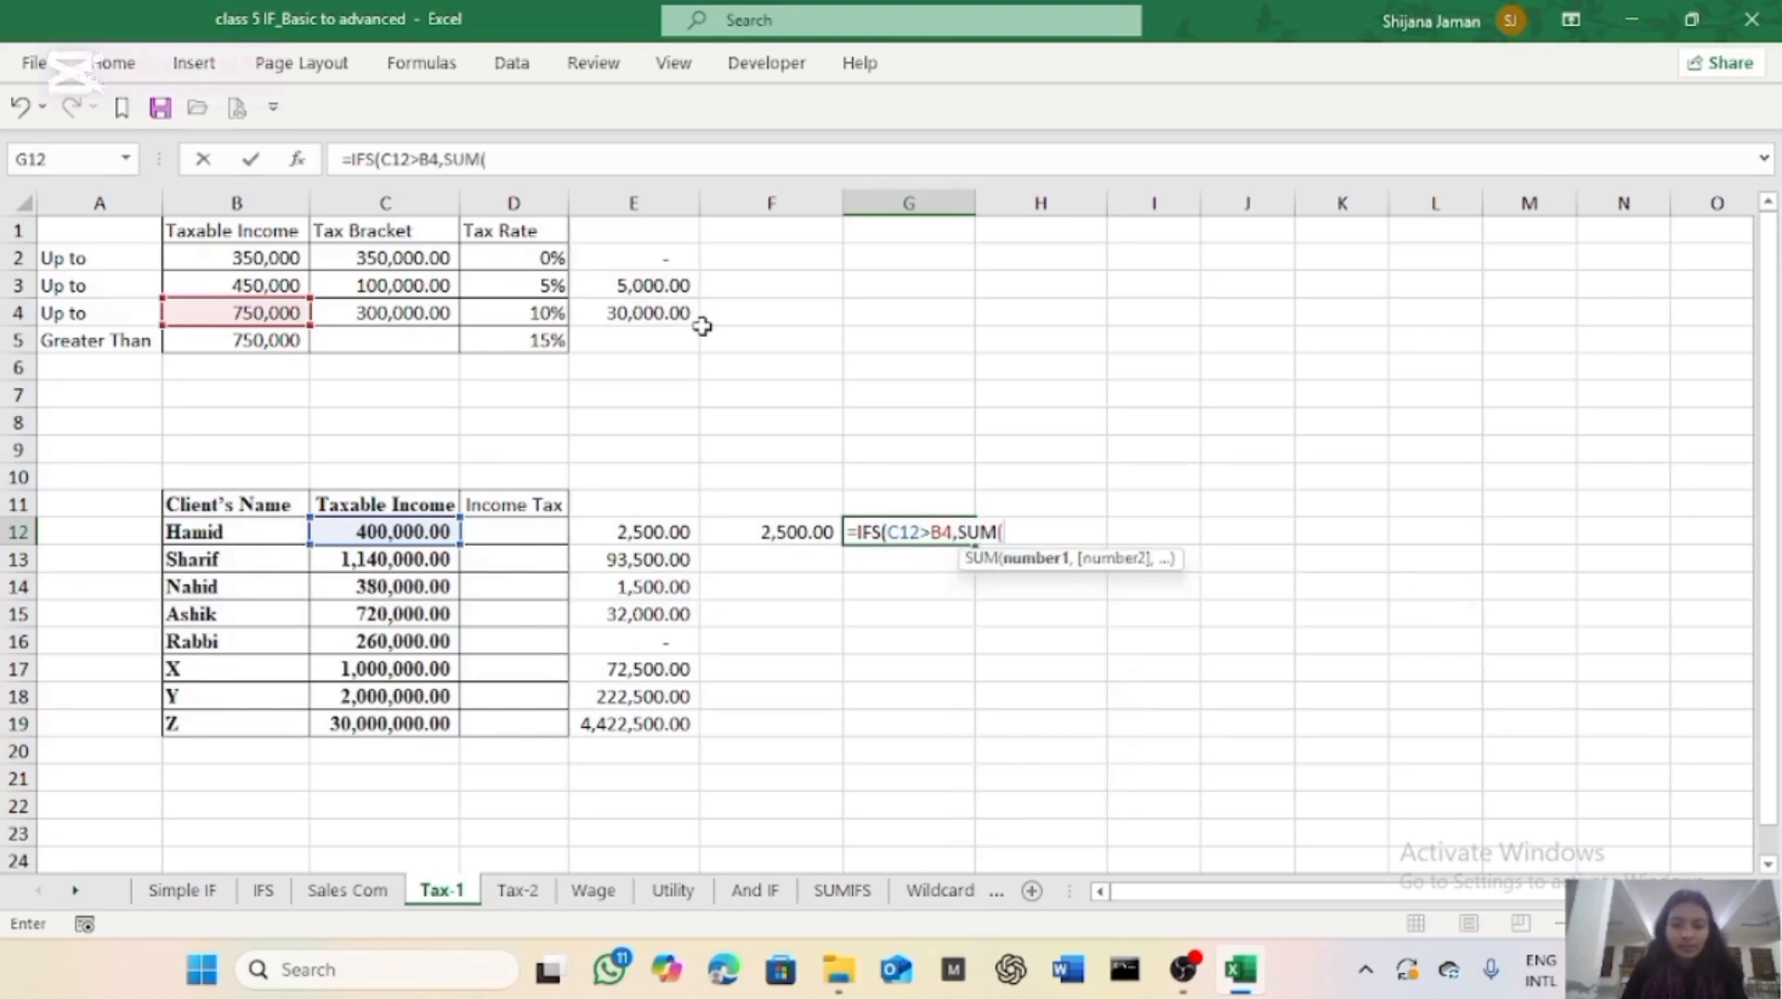
drag(680, 286, 673, 316)
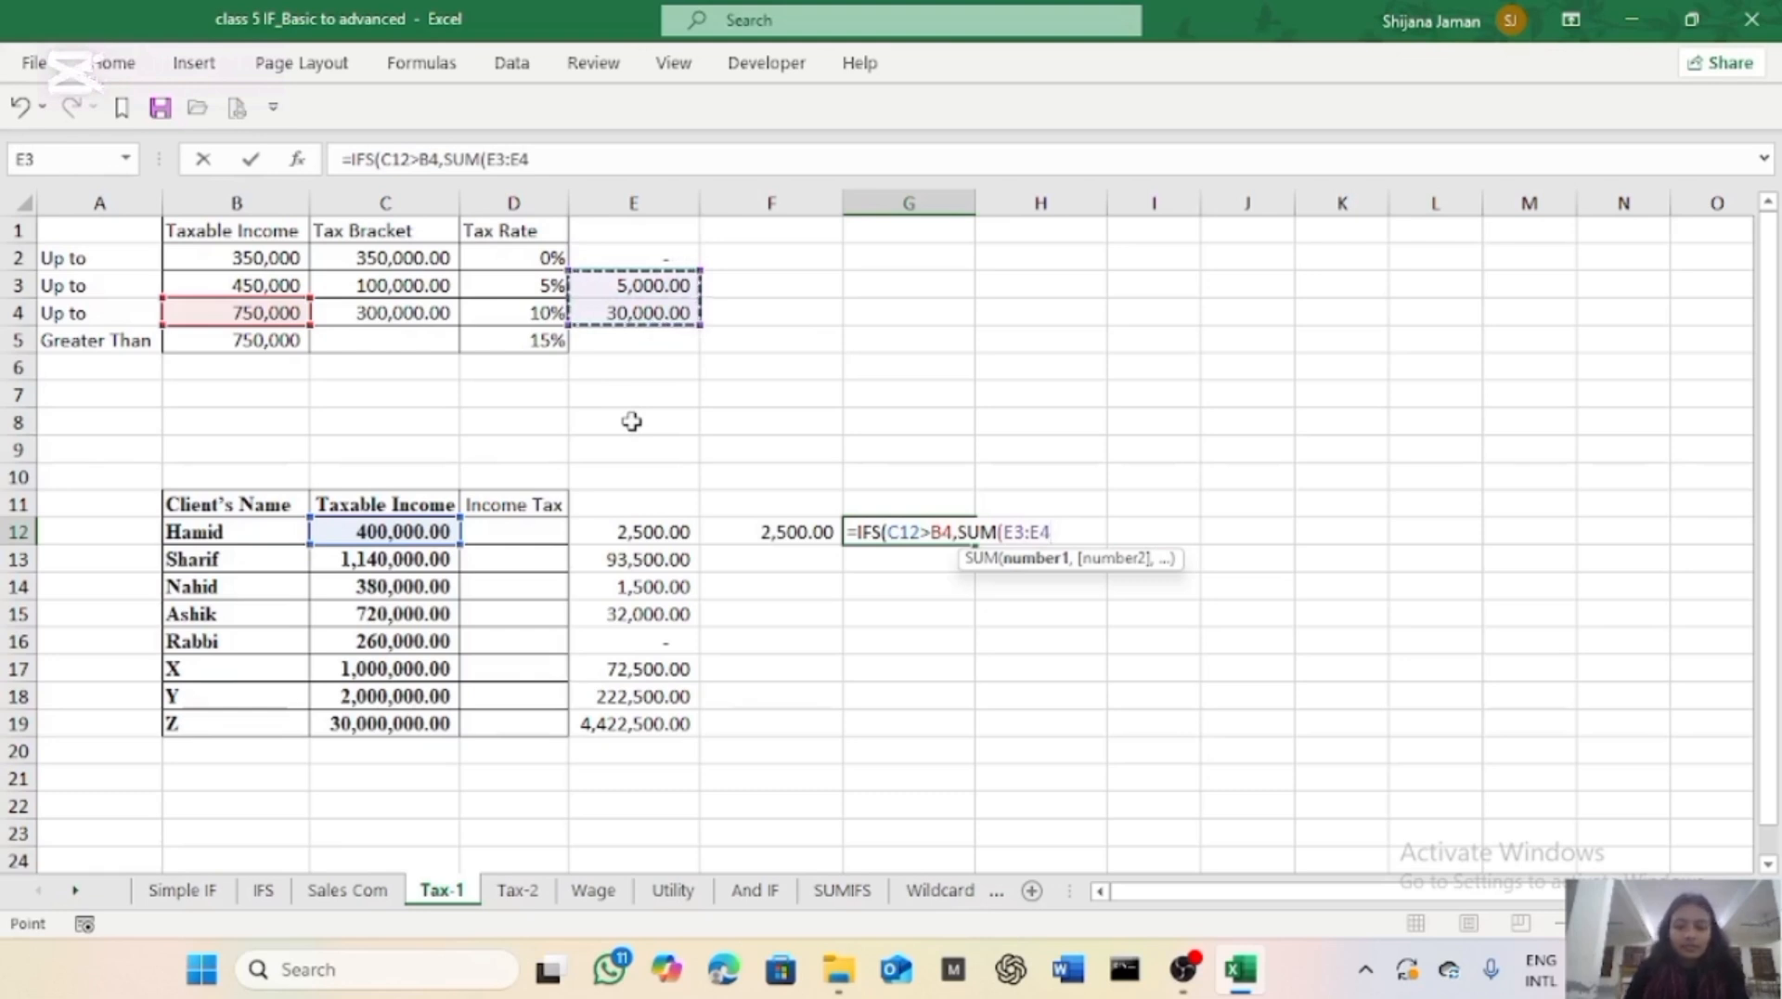
text())
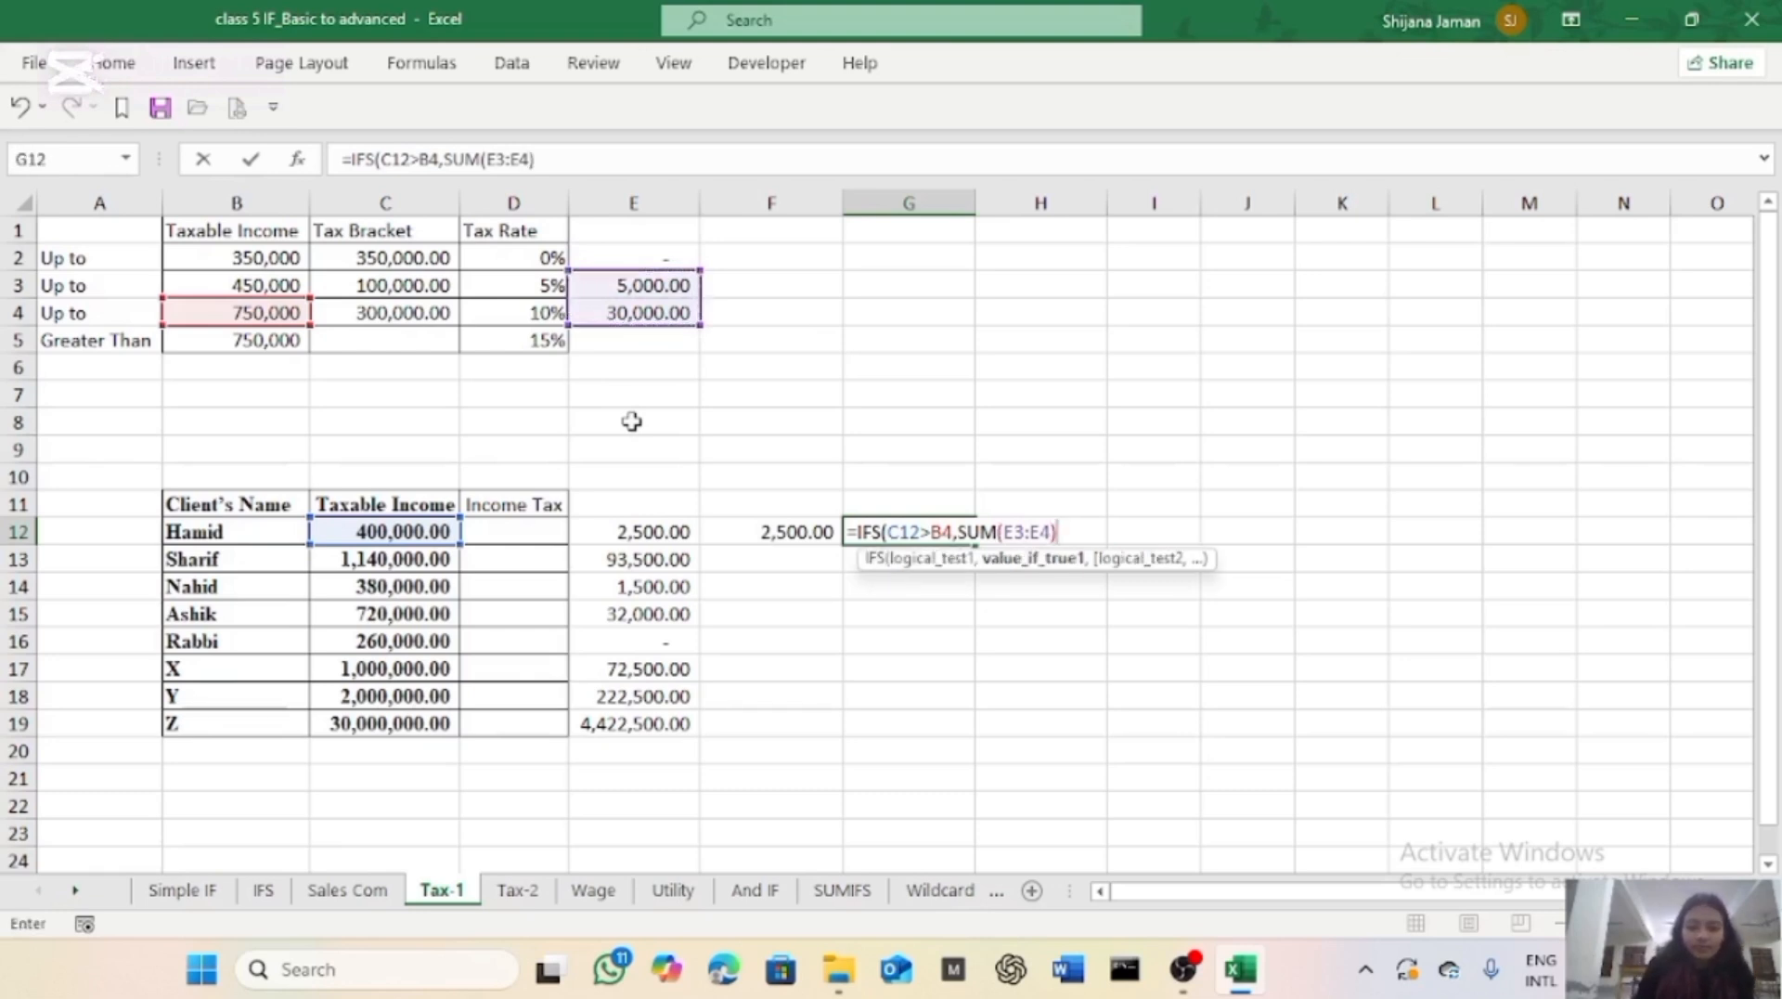
key(Return)
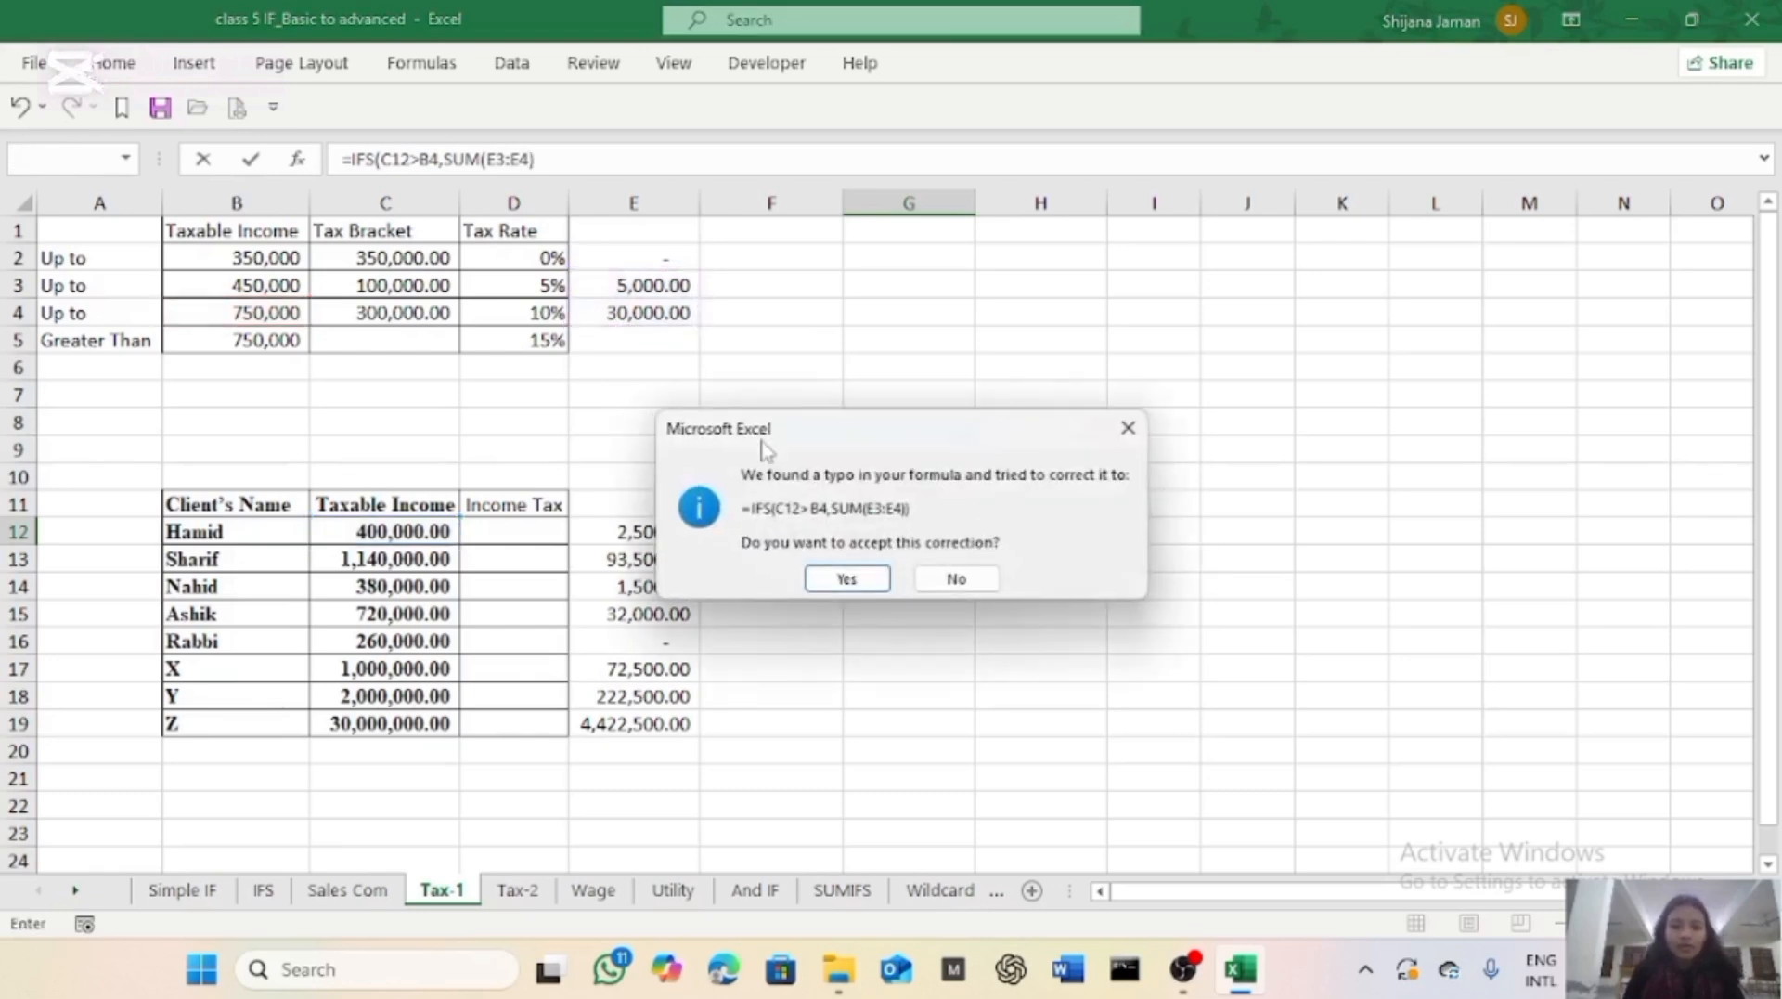
click(1127, 428)
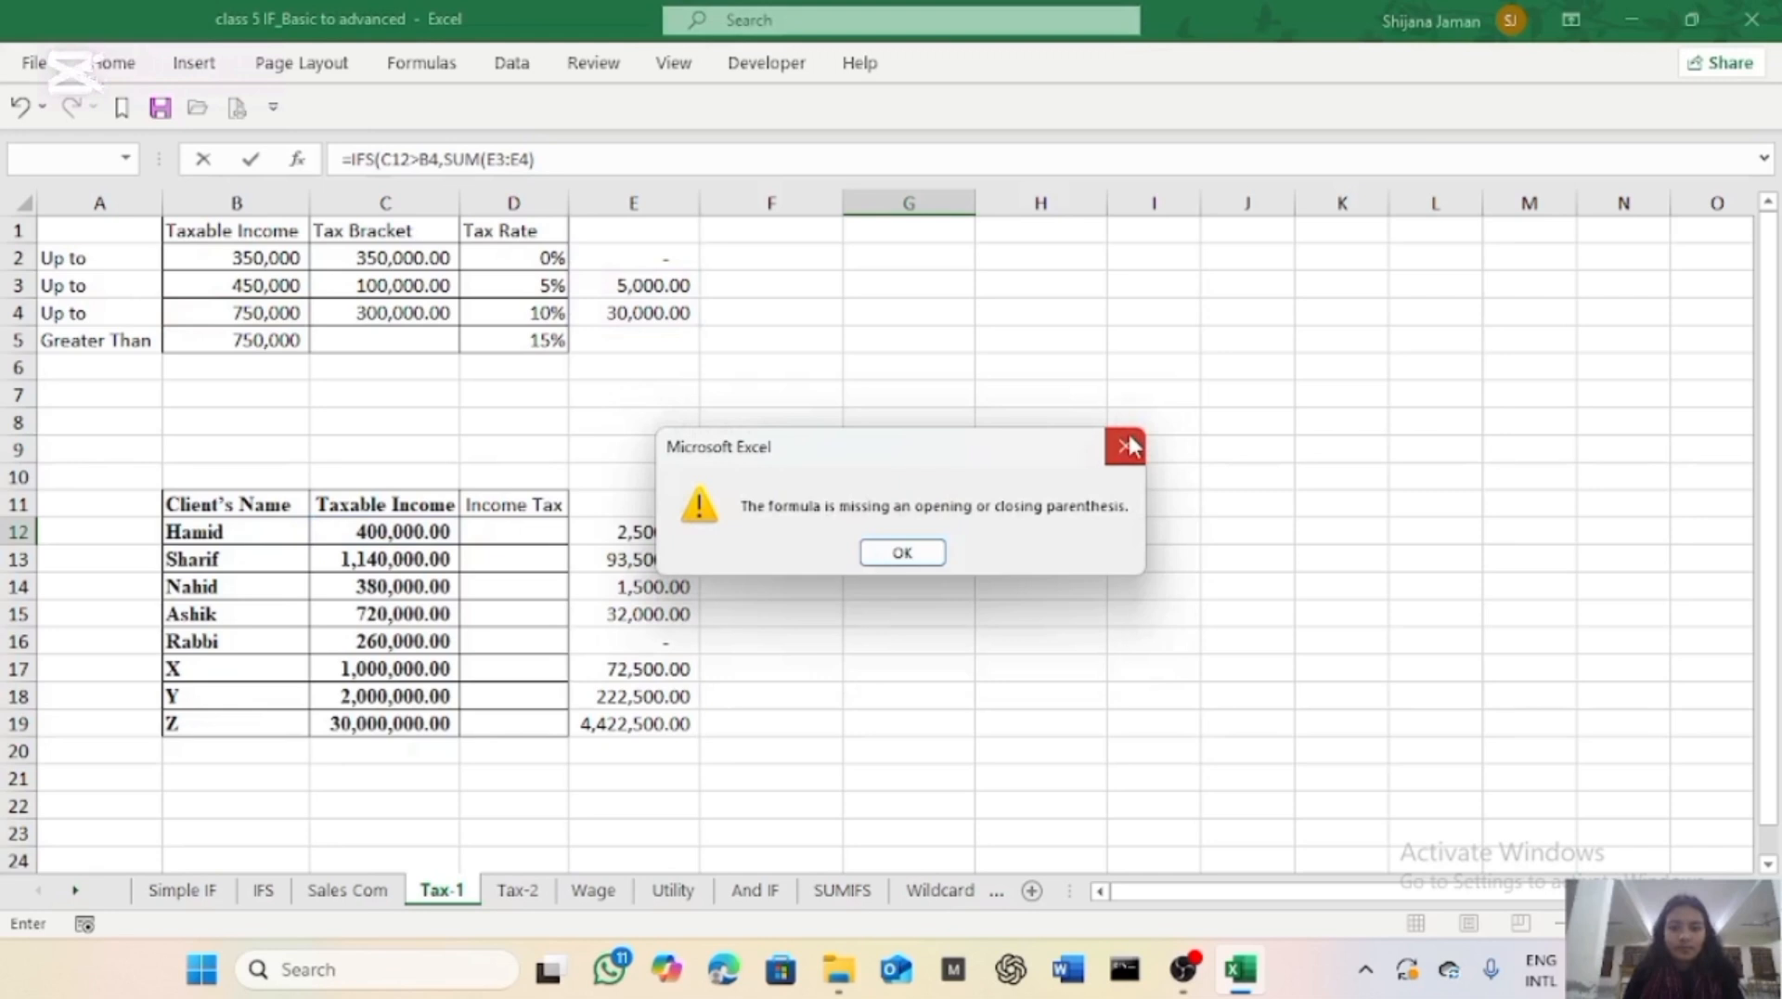
click(1127, 438)
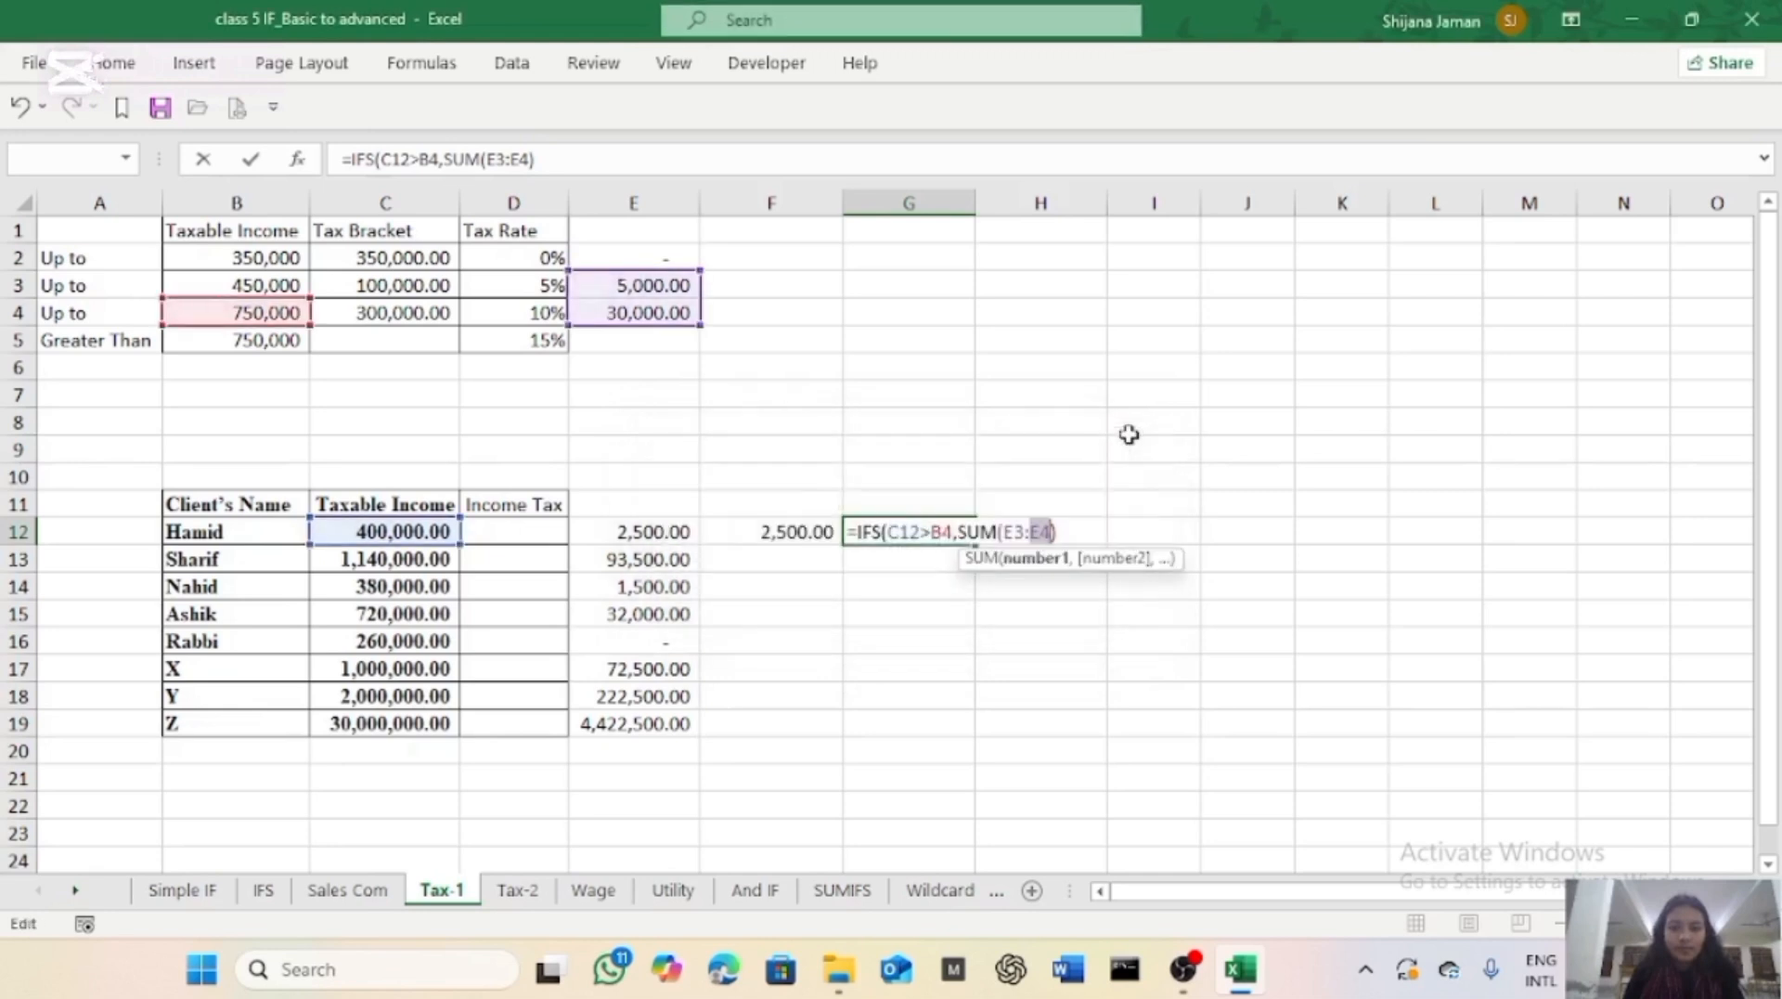
click(1077, 531)
text(,)
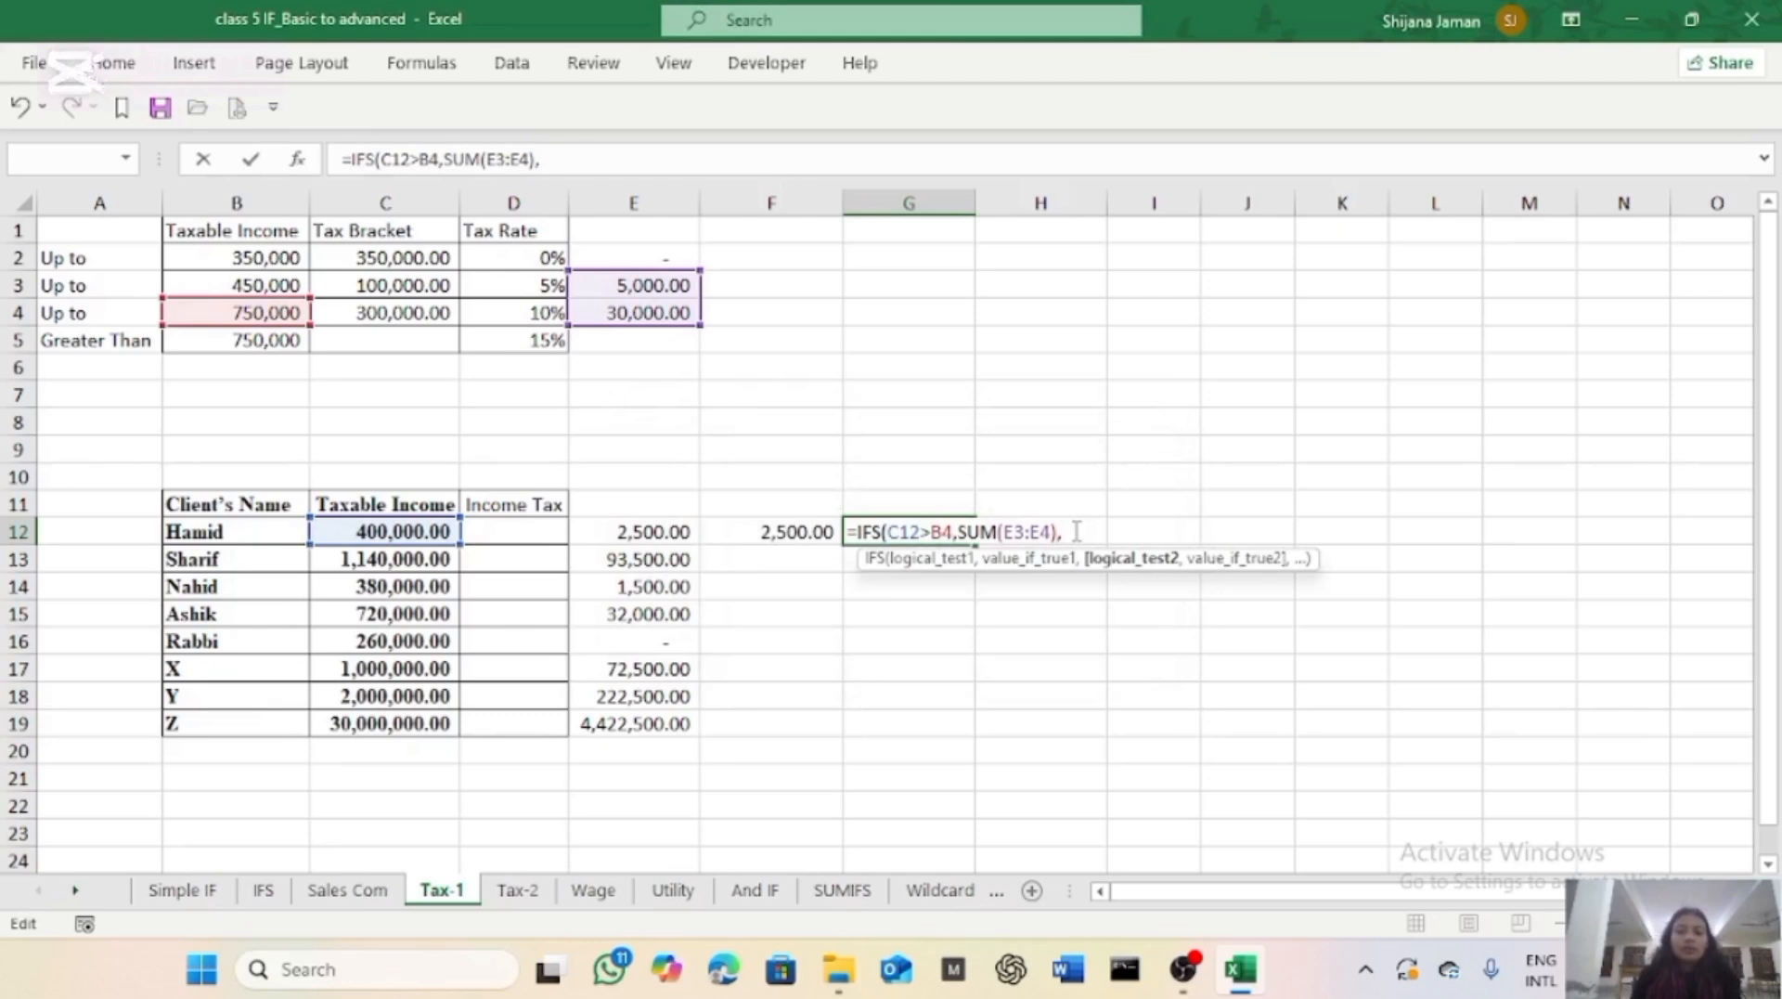
key(BackSpace)
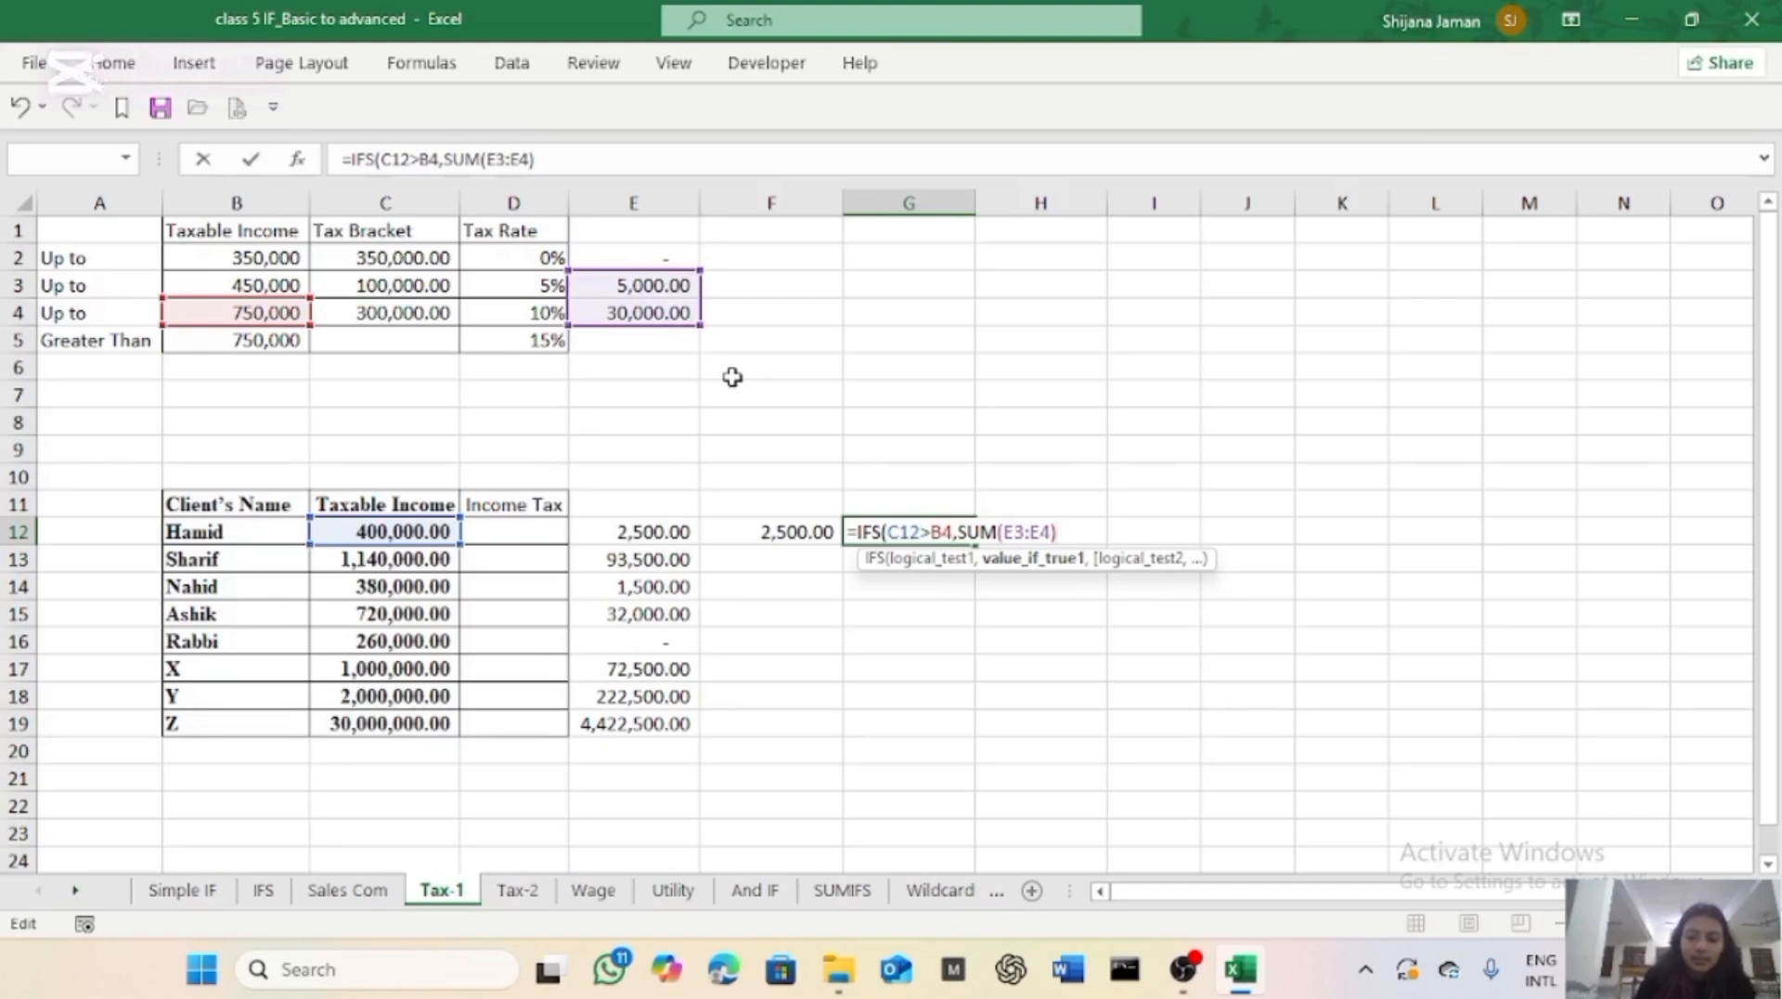
Complete the first true value in the G12 formula by adding +(C12-B4)*D5 after the SUM.
text(+)
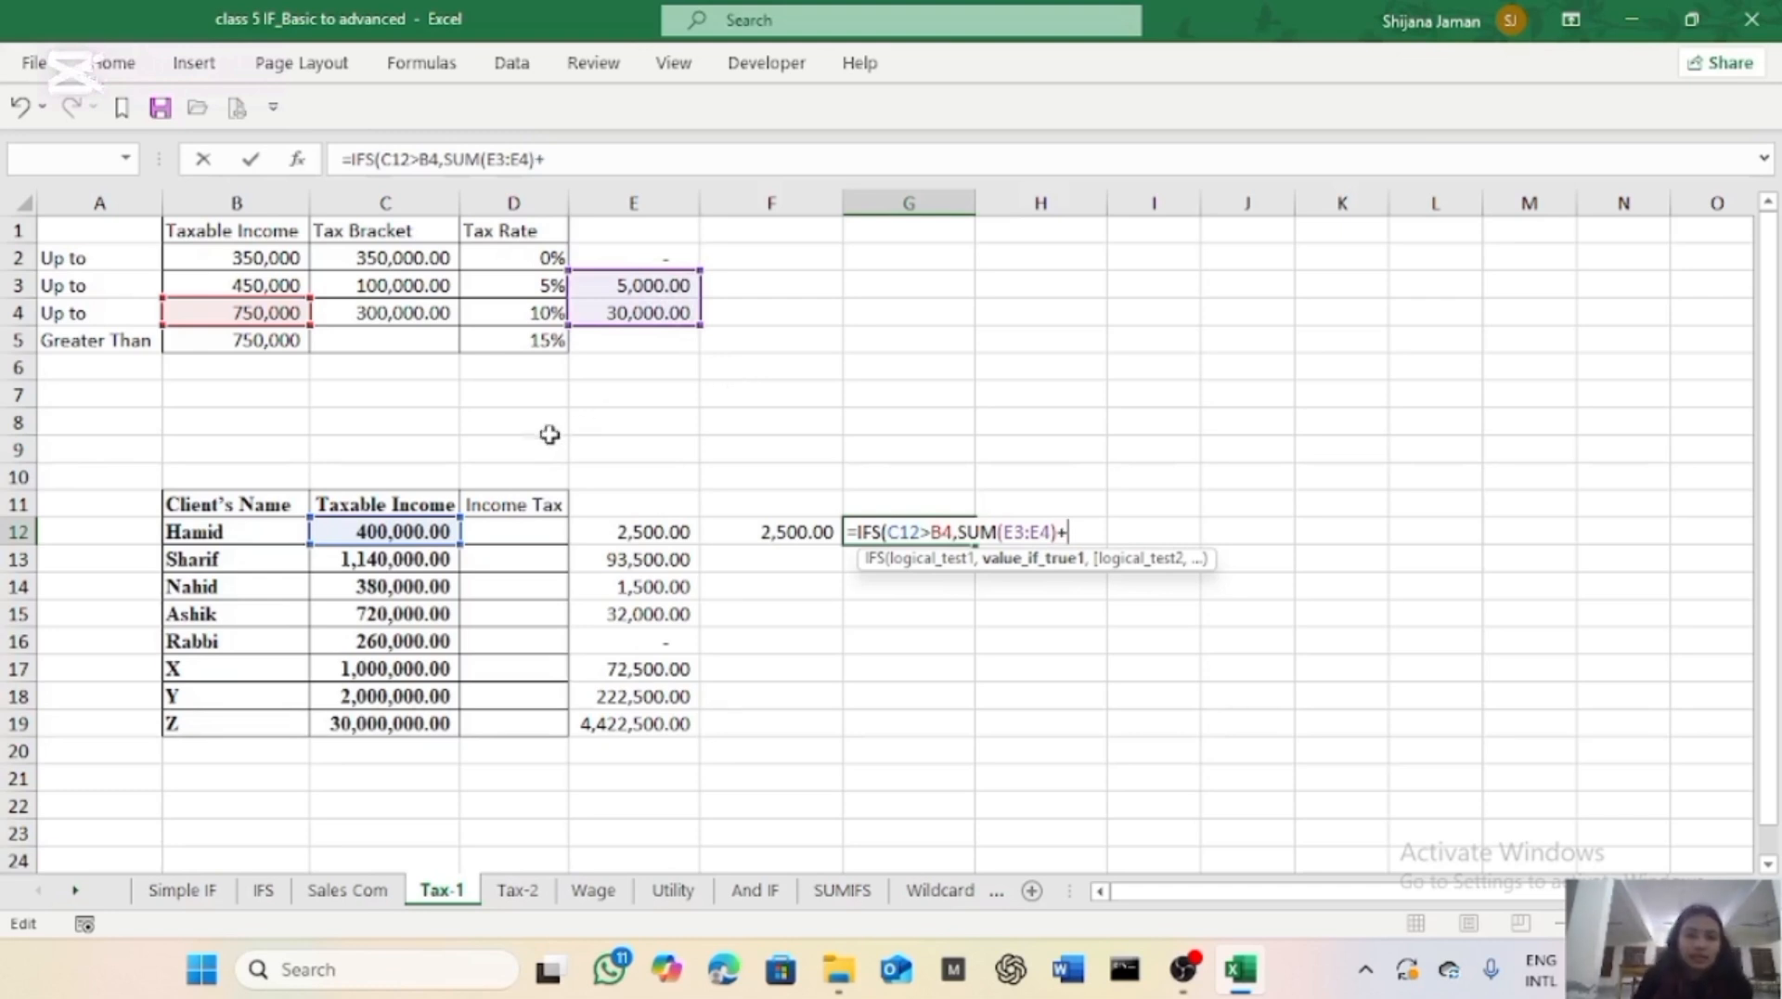
click(427, 529)
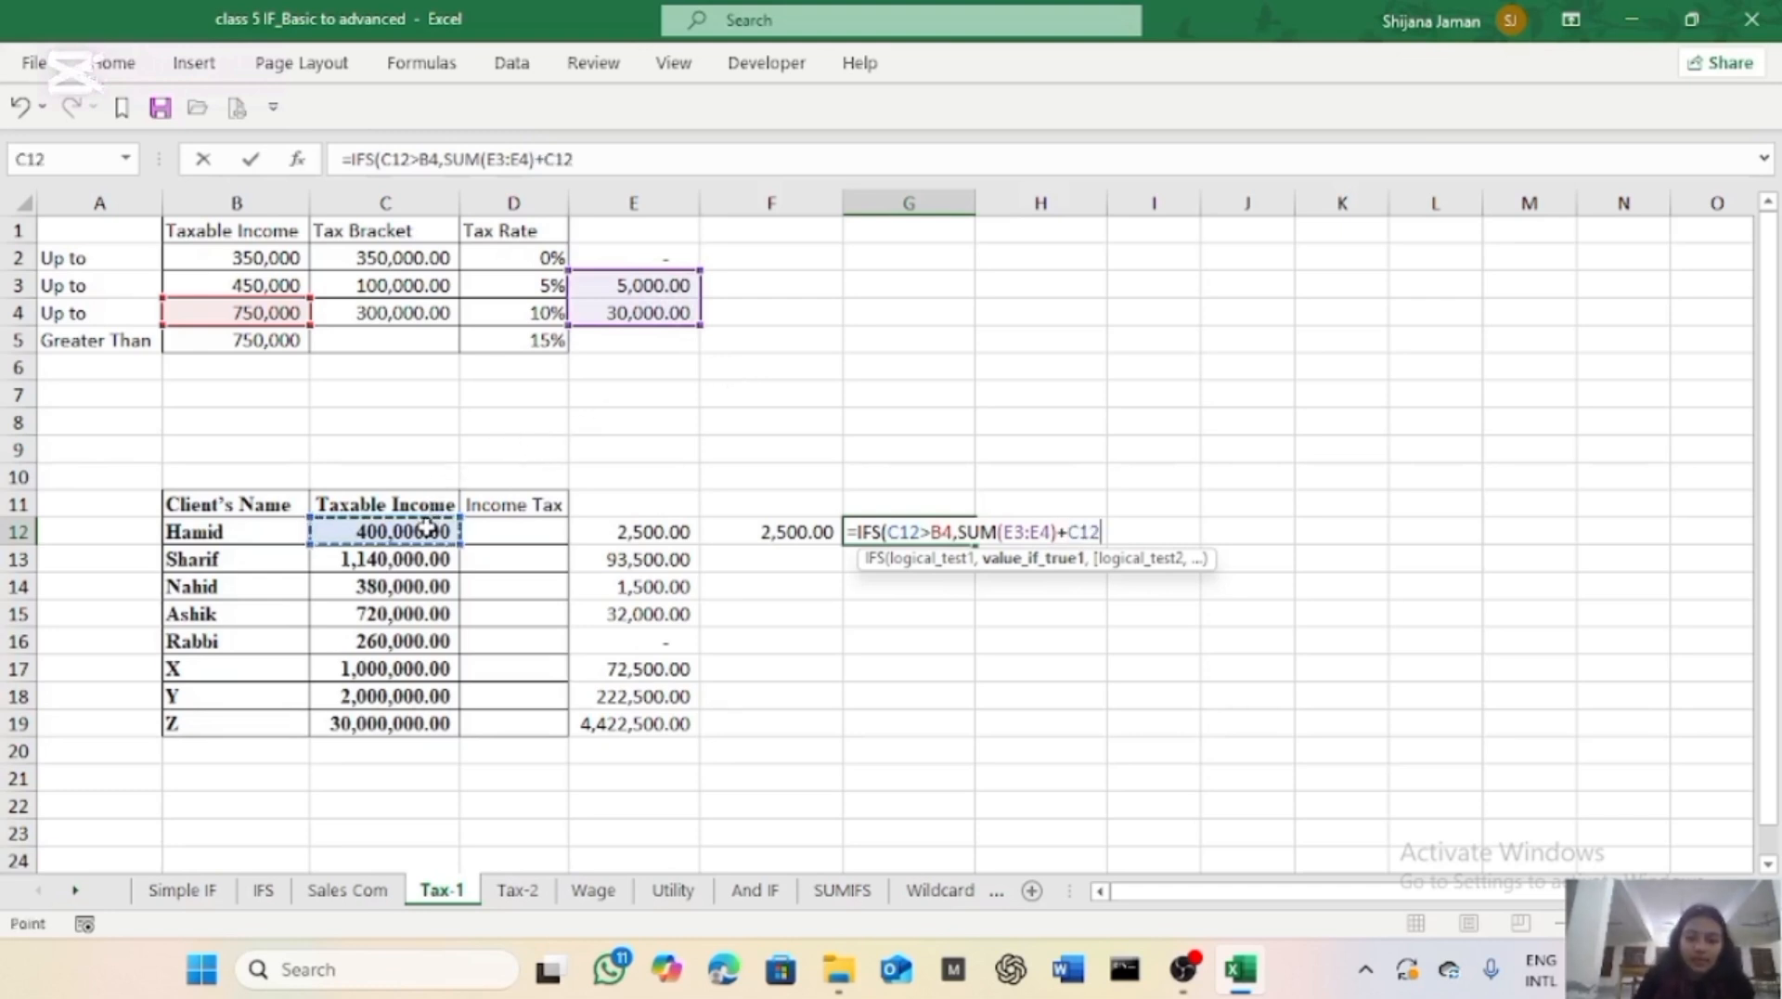
key(BackSpace)
key(BackSpace)
key(BackSpace)
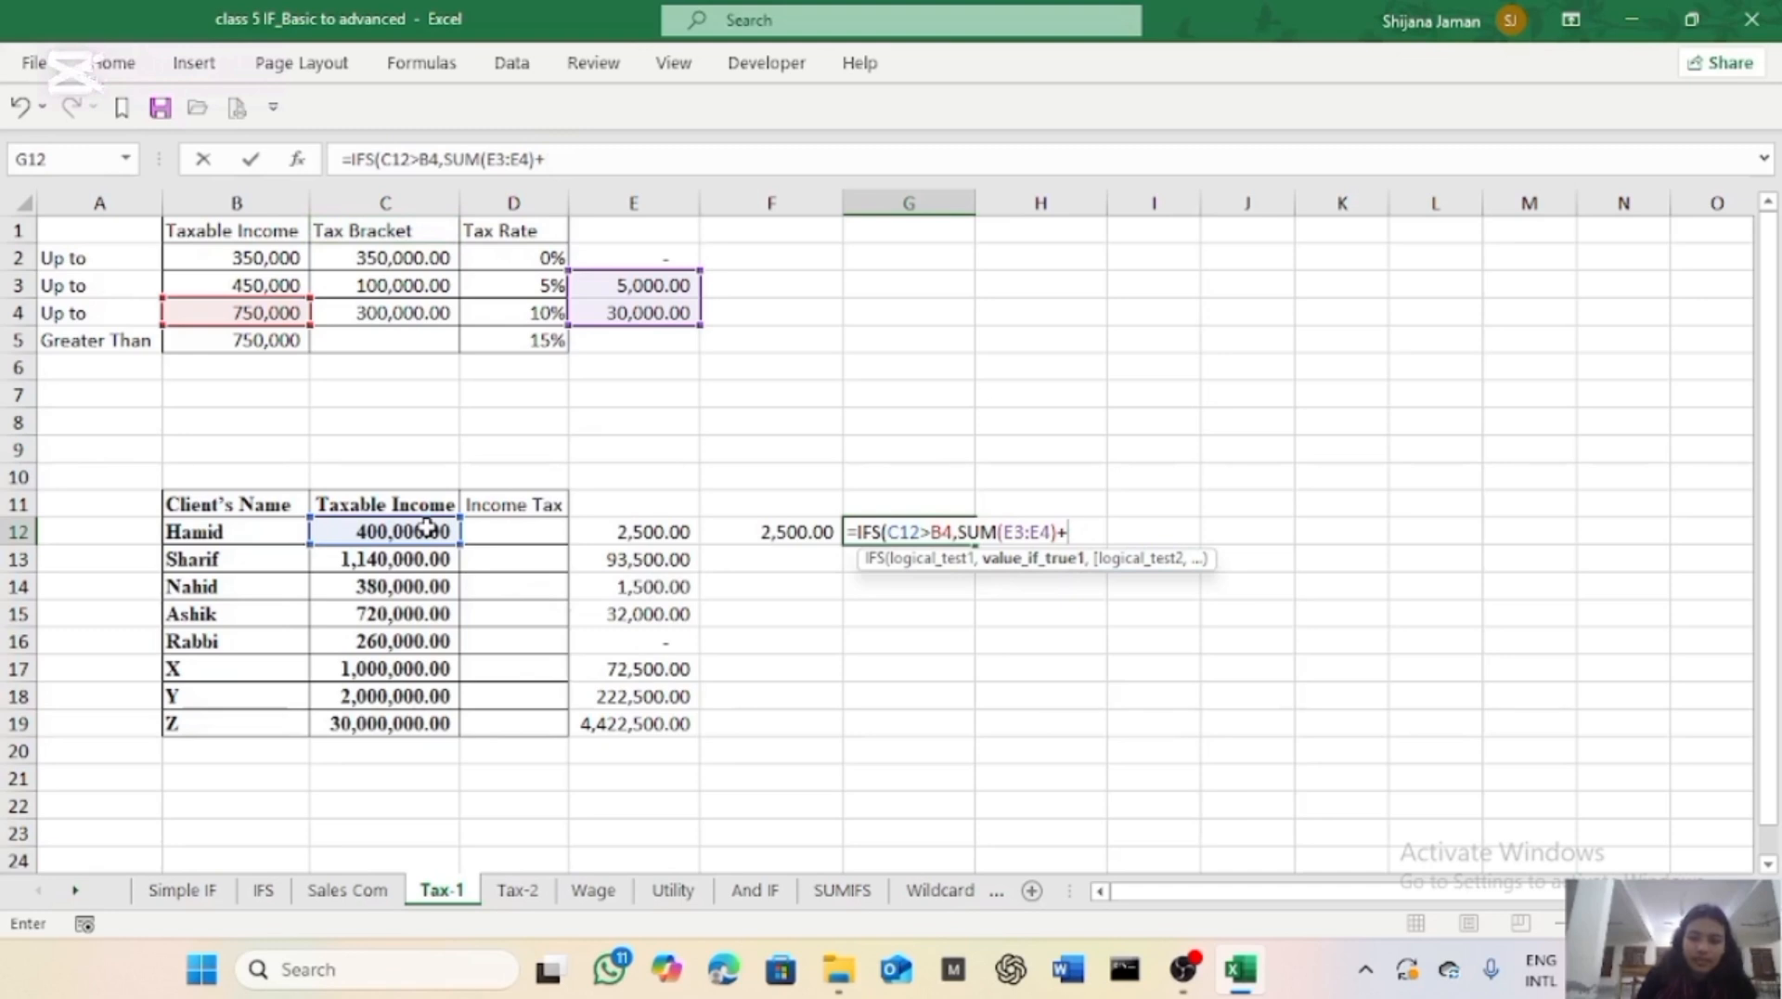
text(()
click(427, 529)
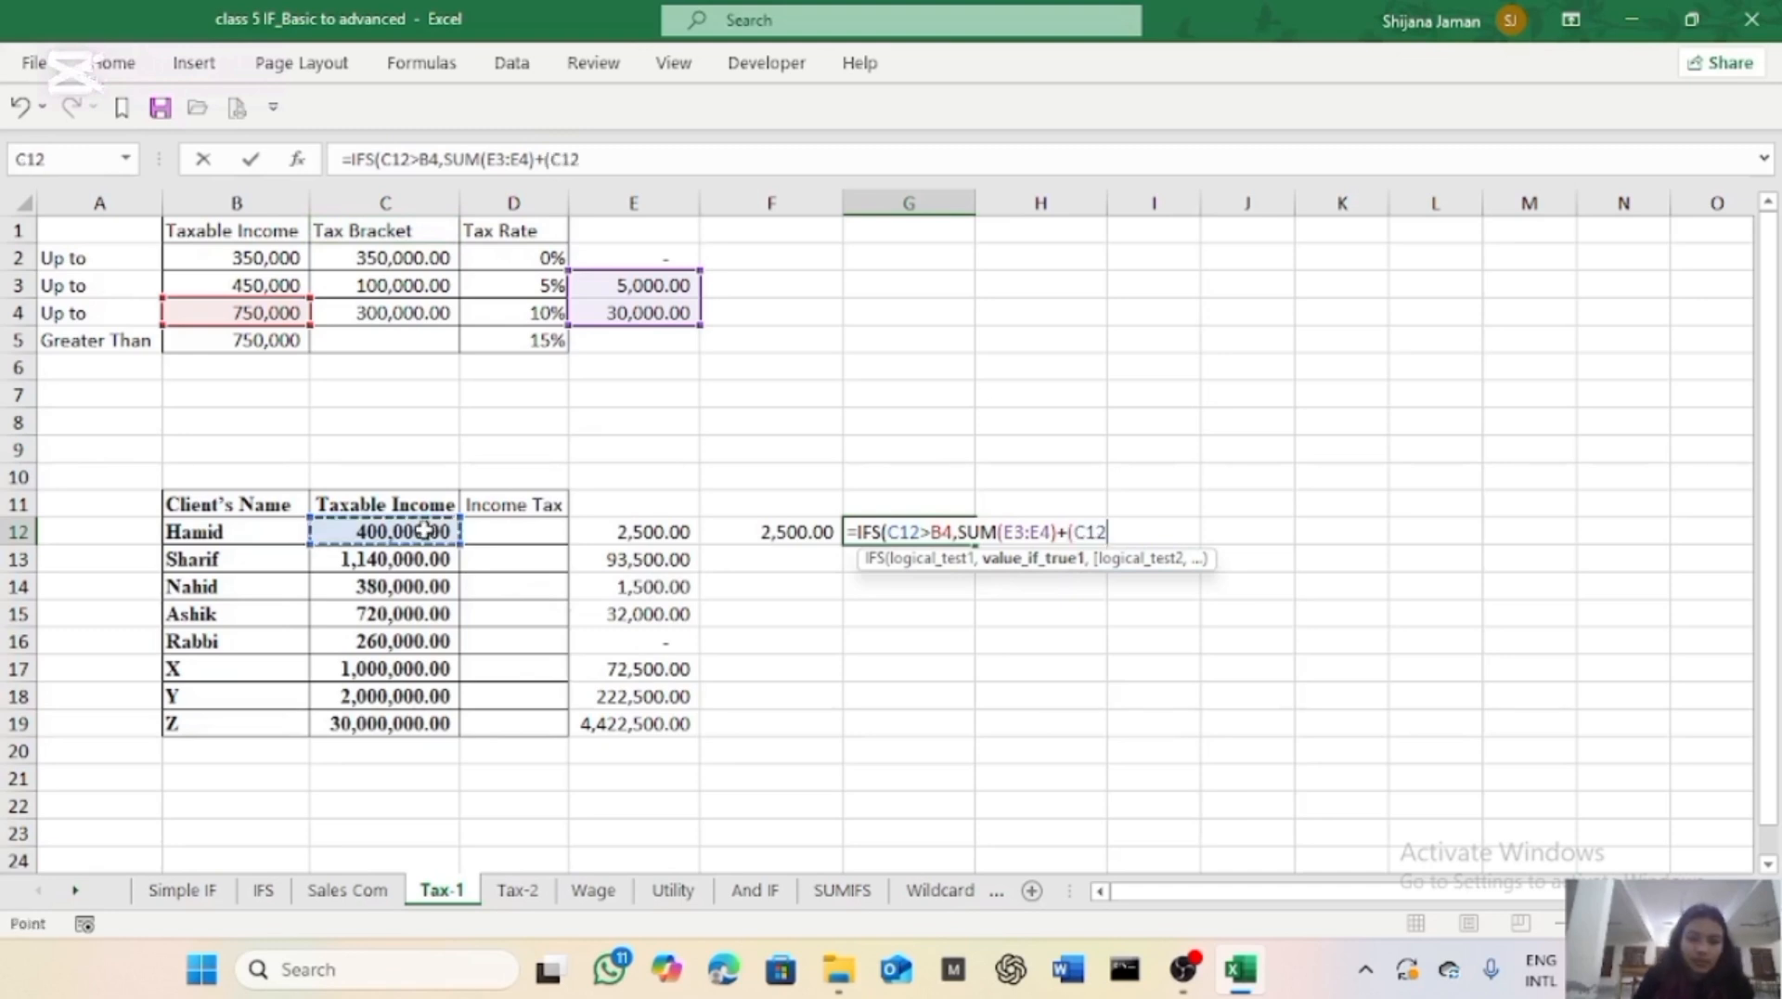
text(-)
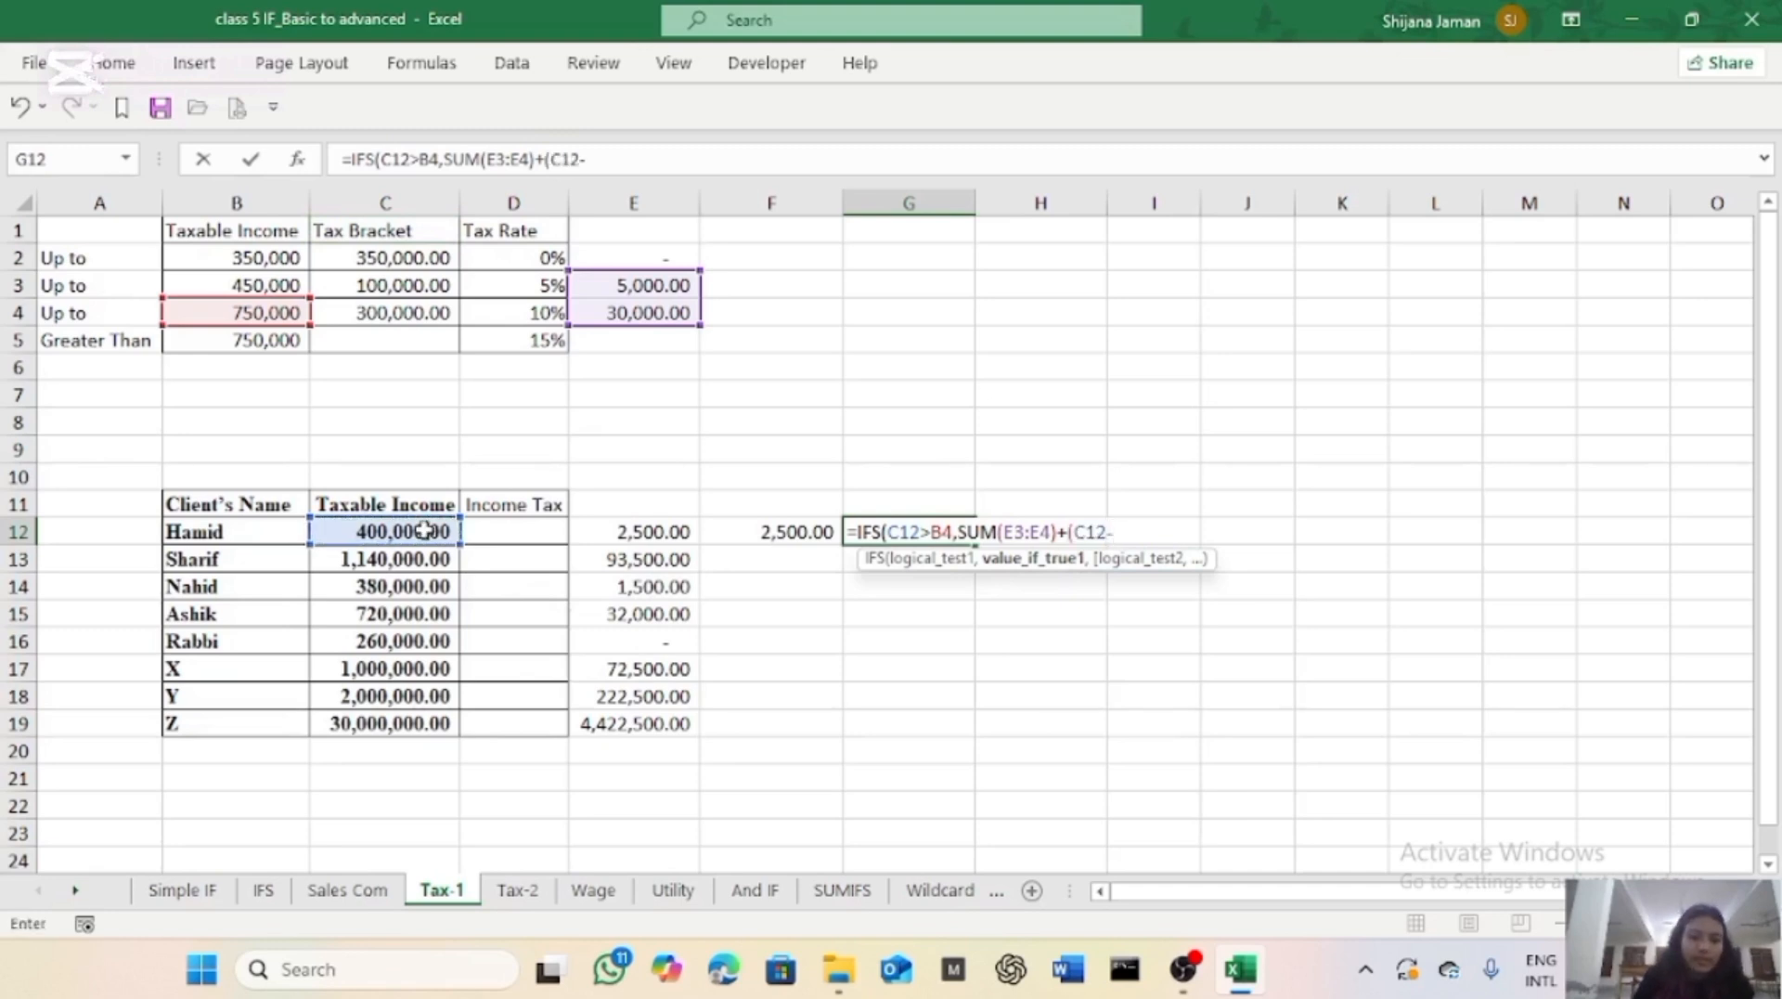
click(243, 316)
text()*)
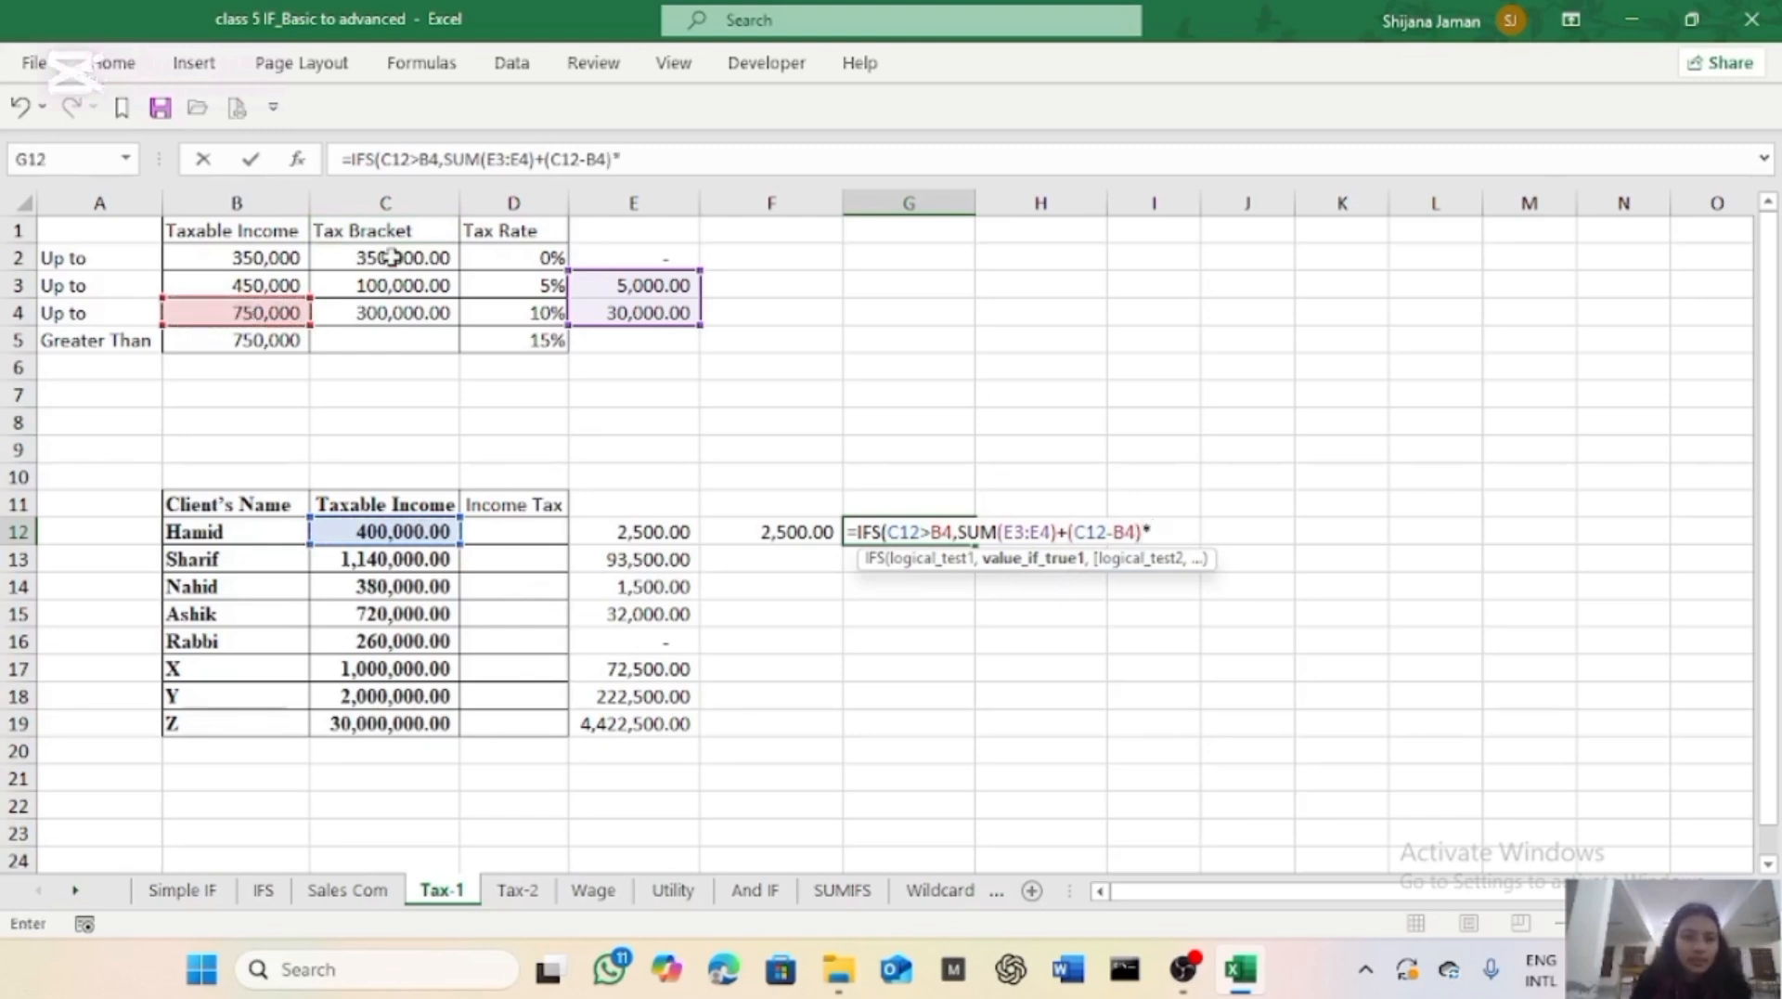
click(506, 341)
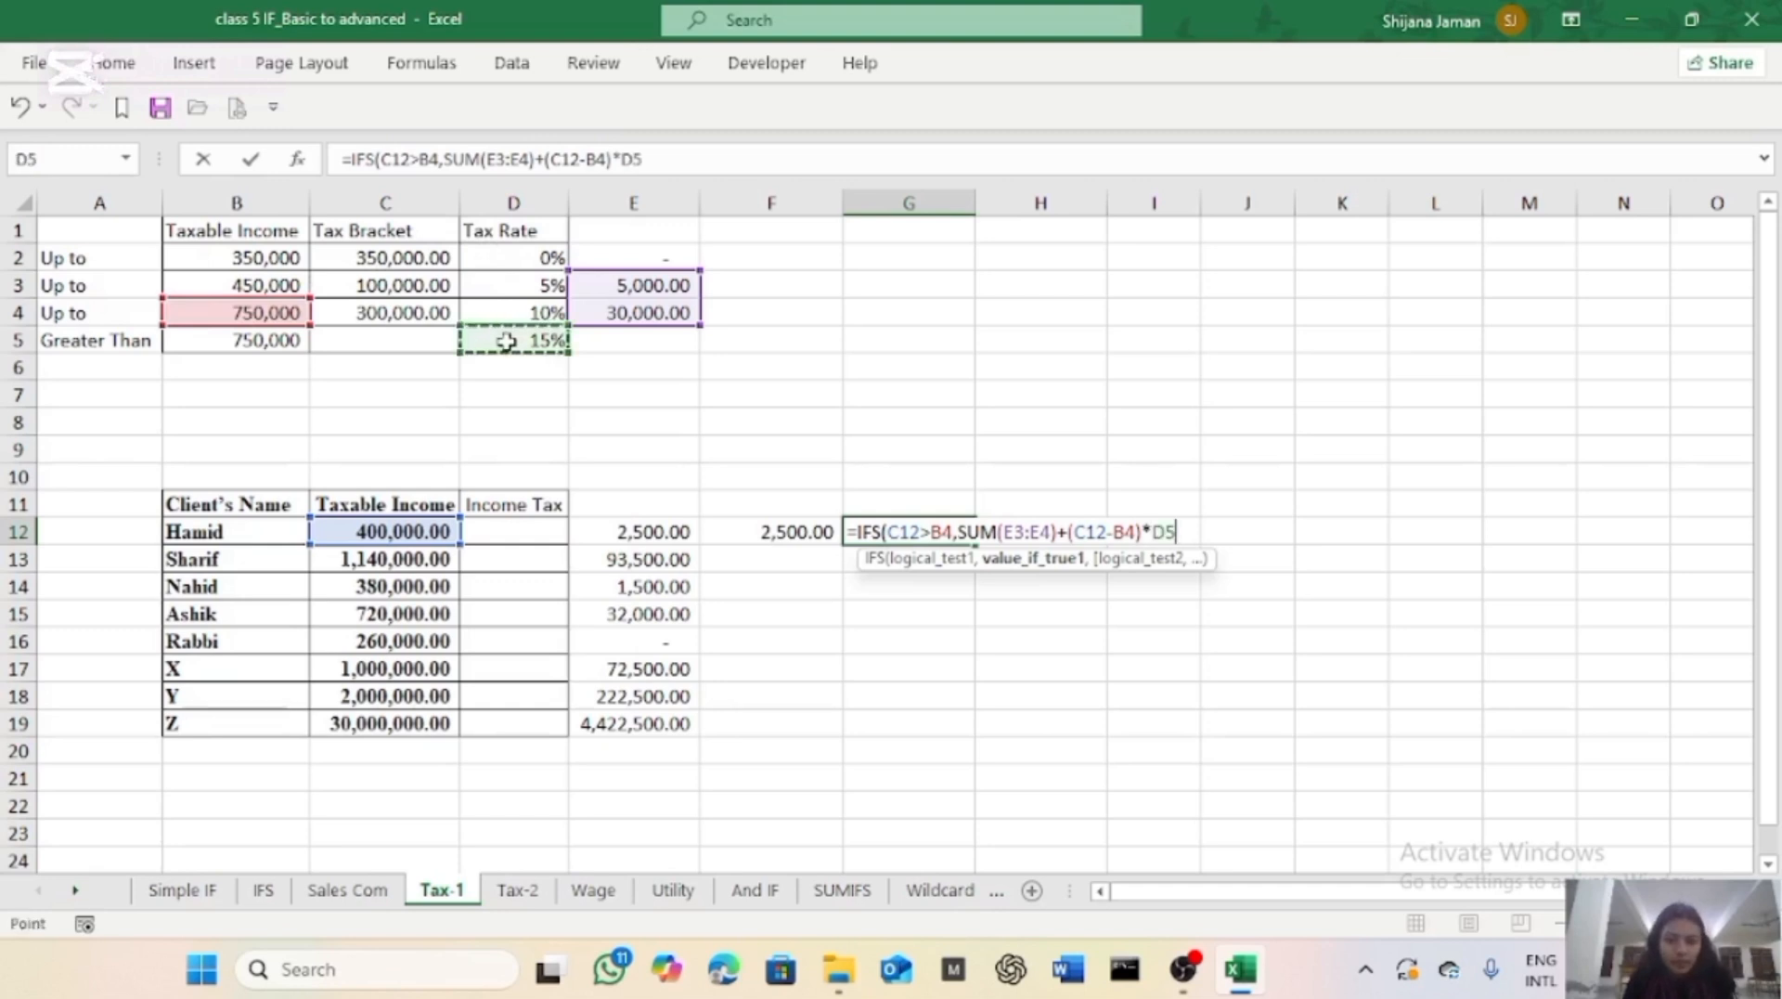
Add C12>B3 as the second logical test in the G12 formula.
text(,)
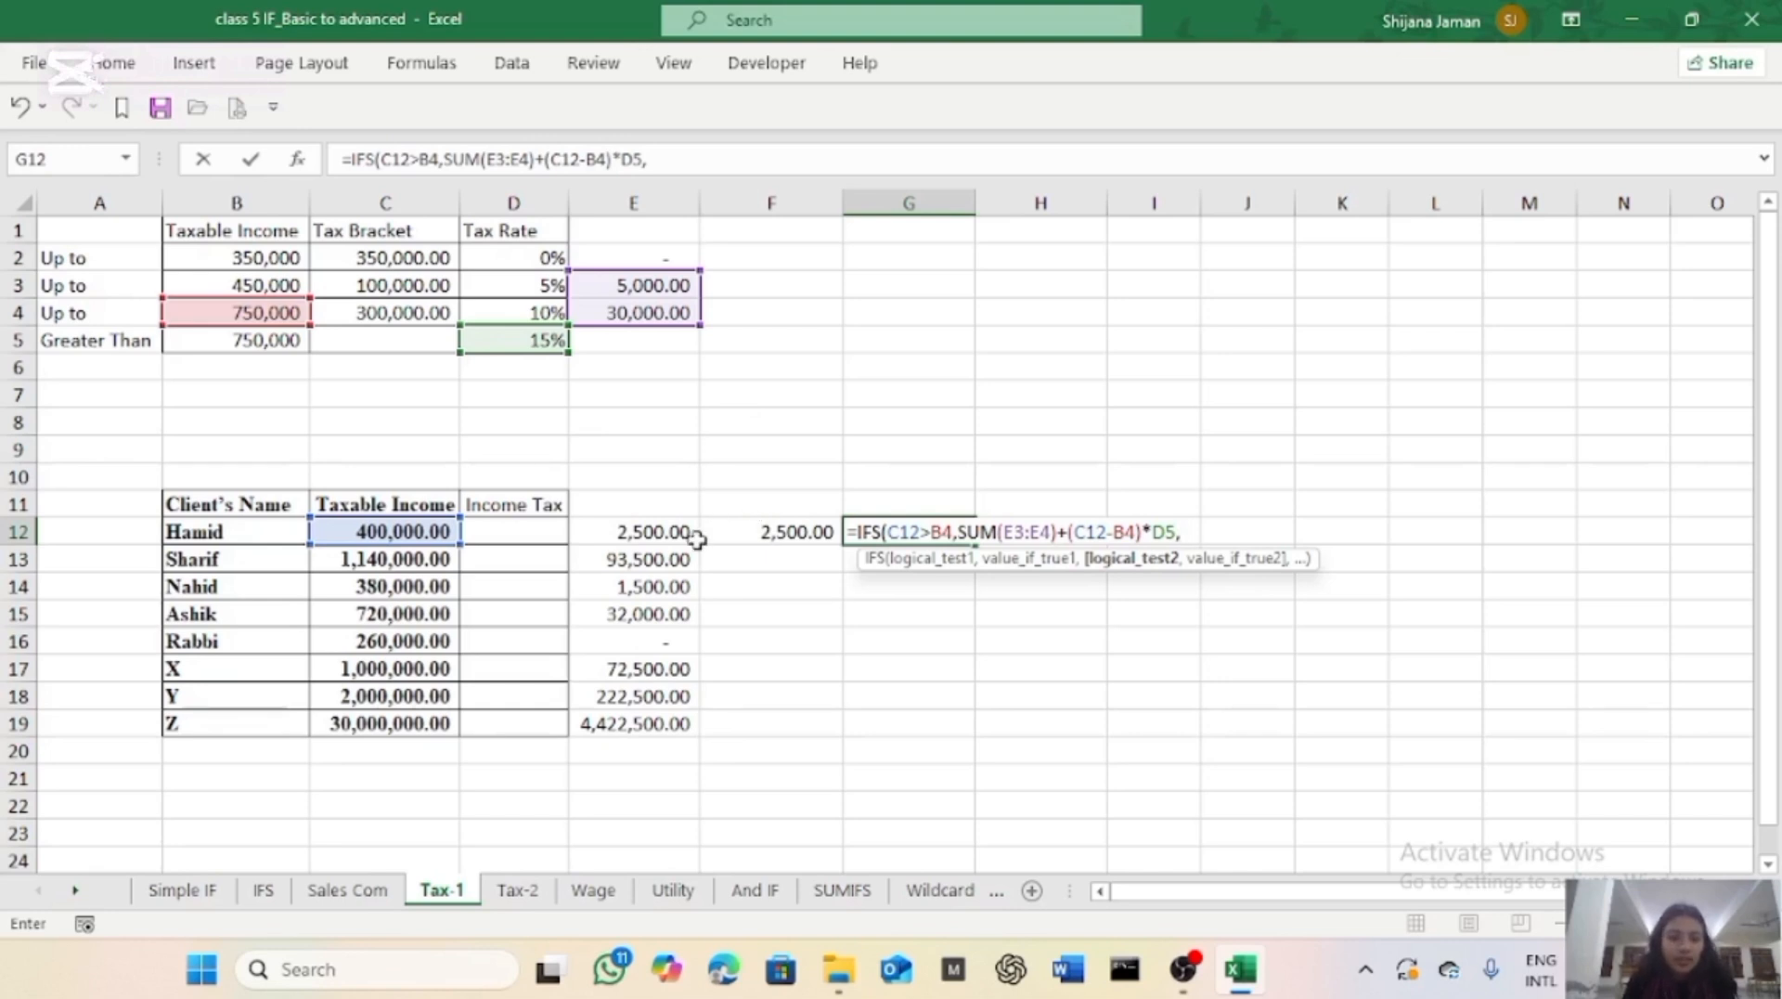
click(422, 527)
text(>)
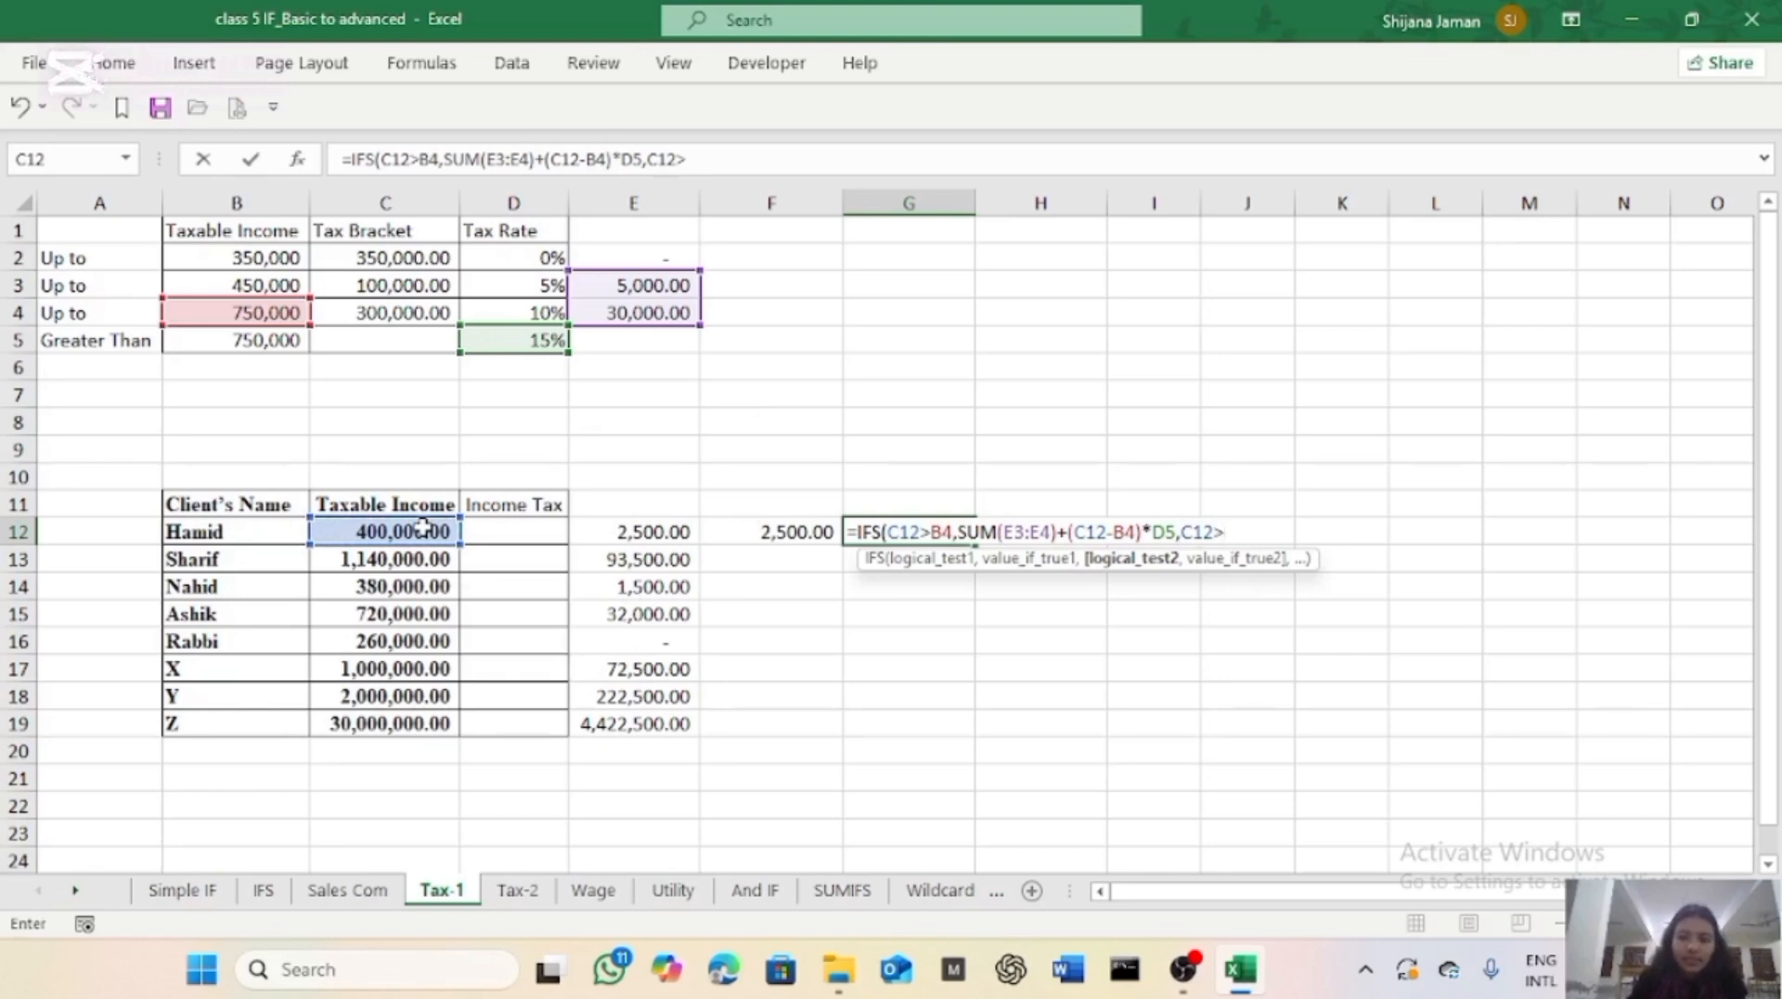
click(262, 280)
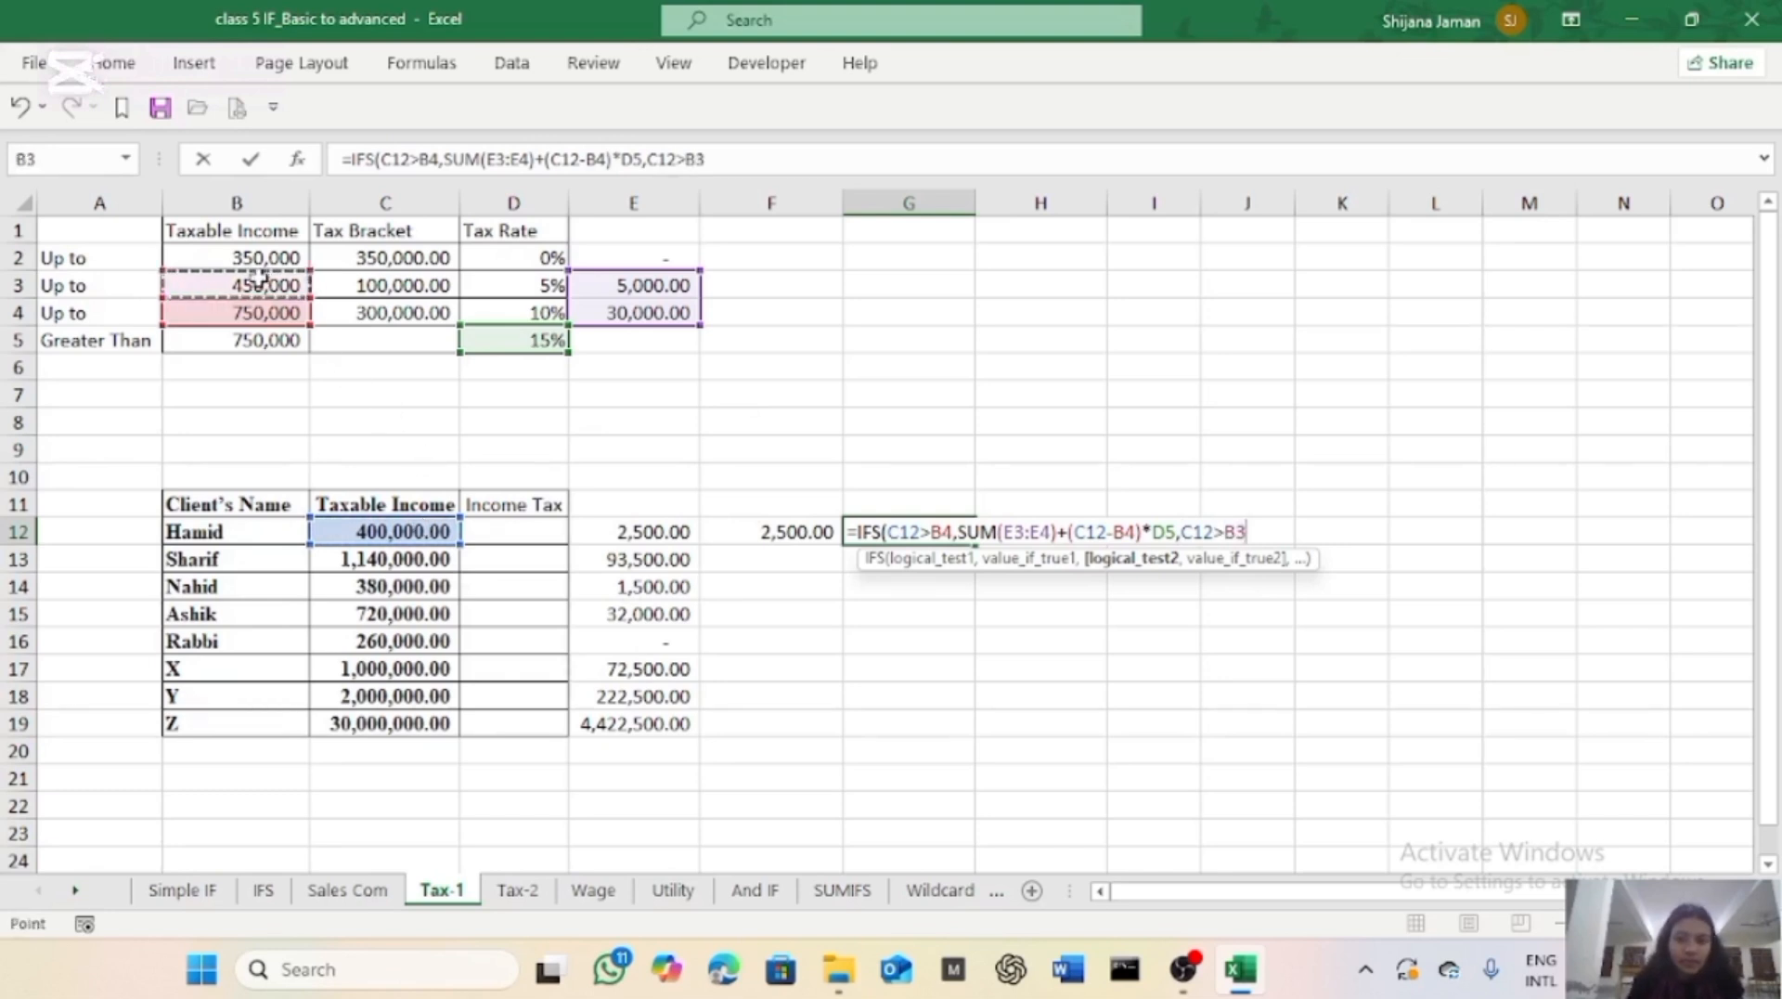
text(,)
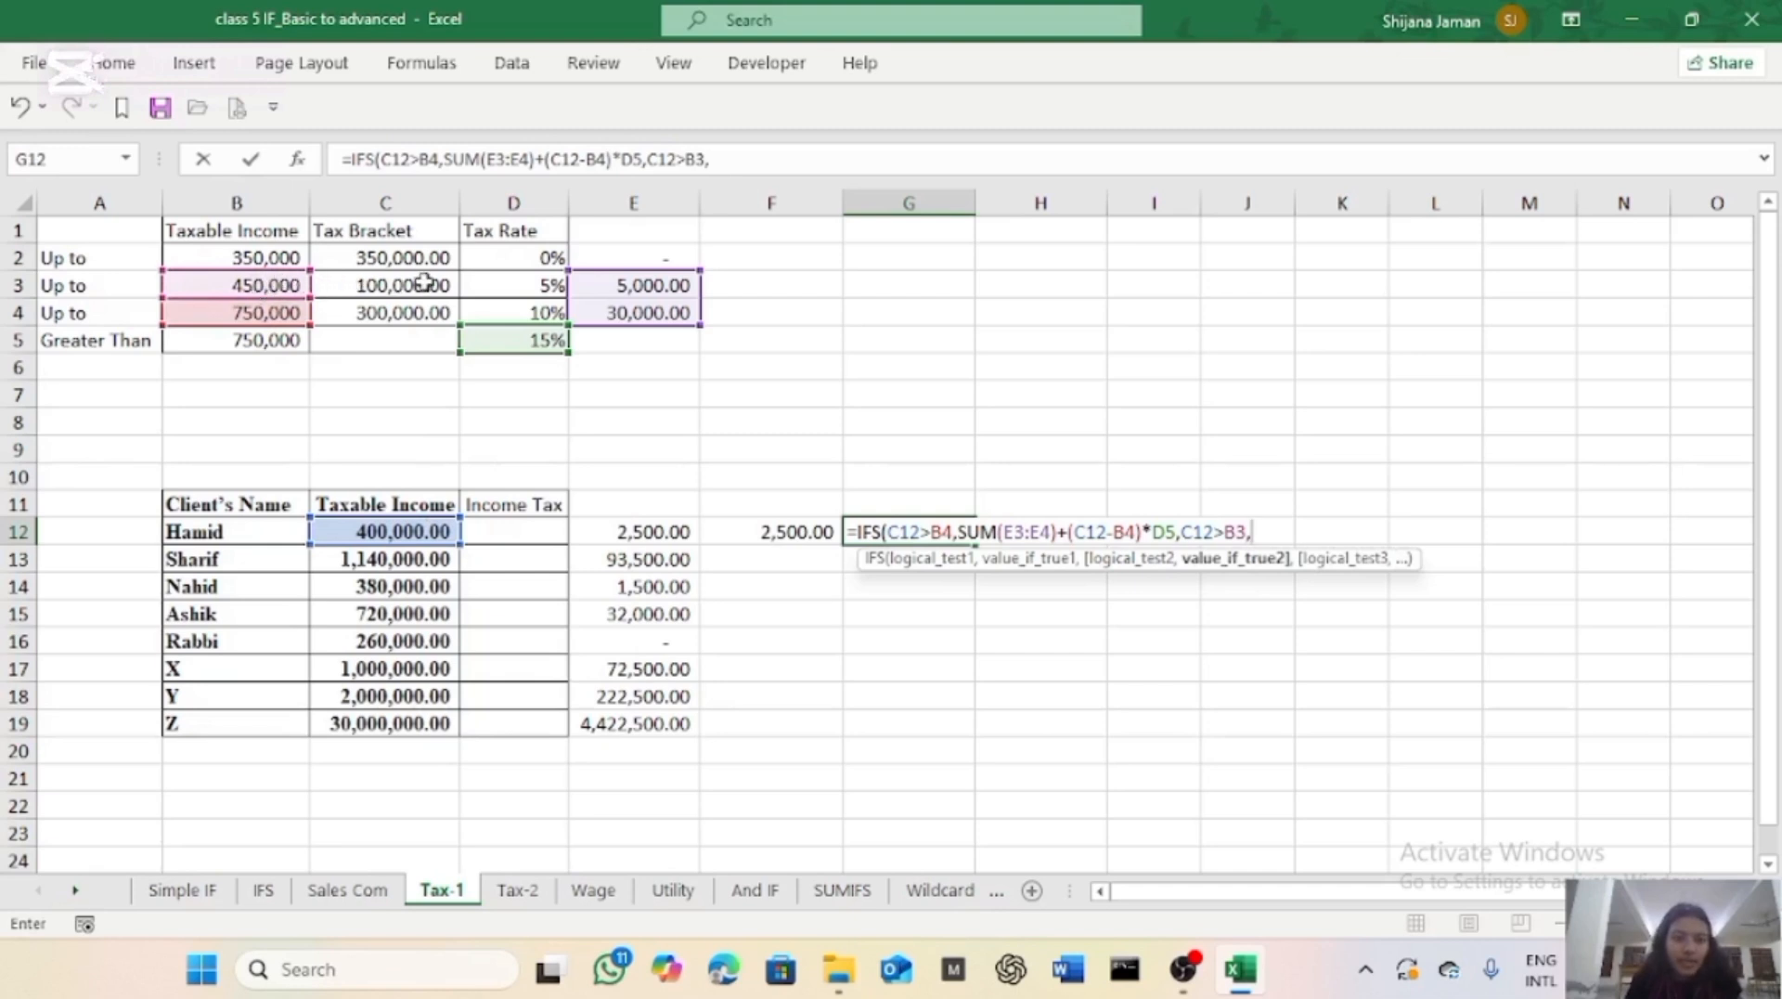
Enter E3+(C12-B3)*D4 as the second true value in the G12 formula.
click(613, 283)
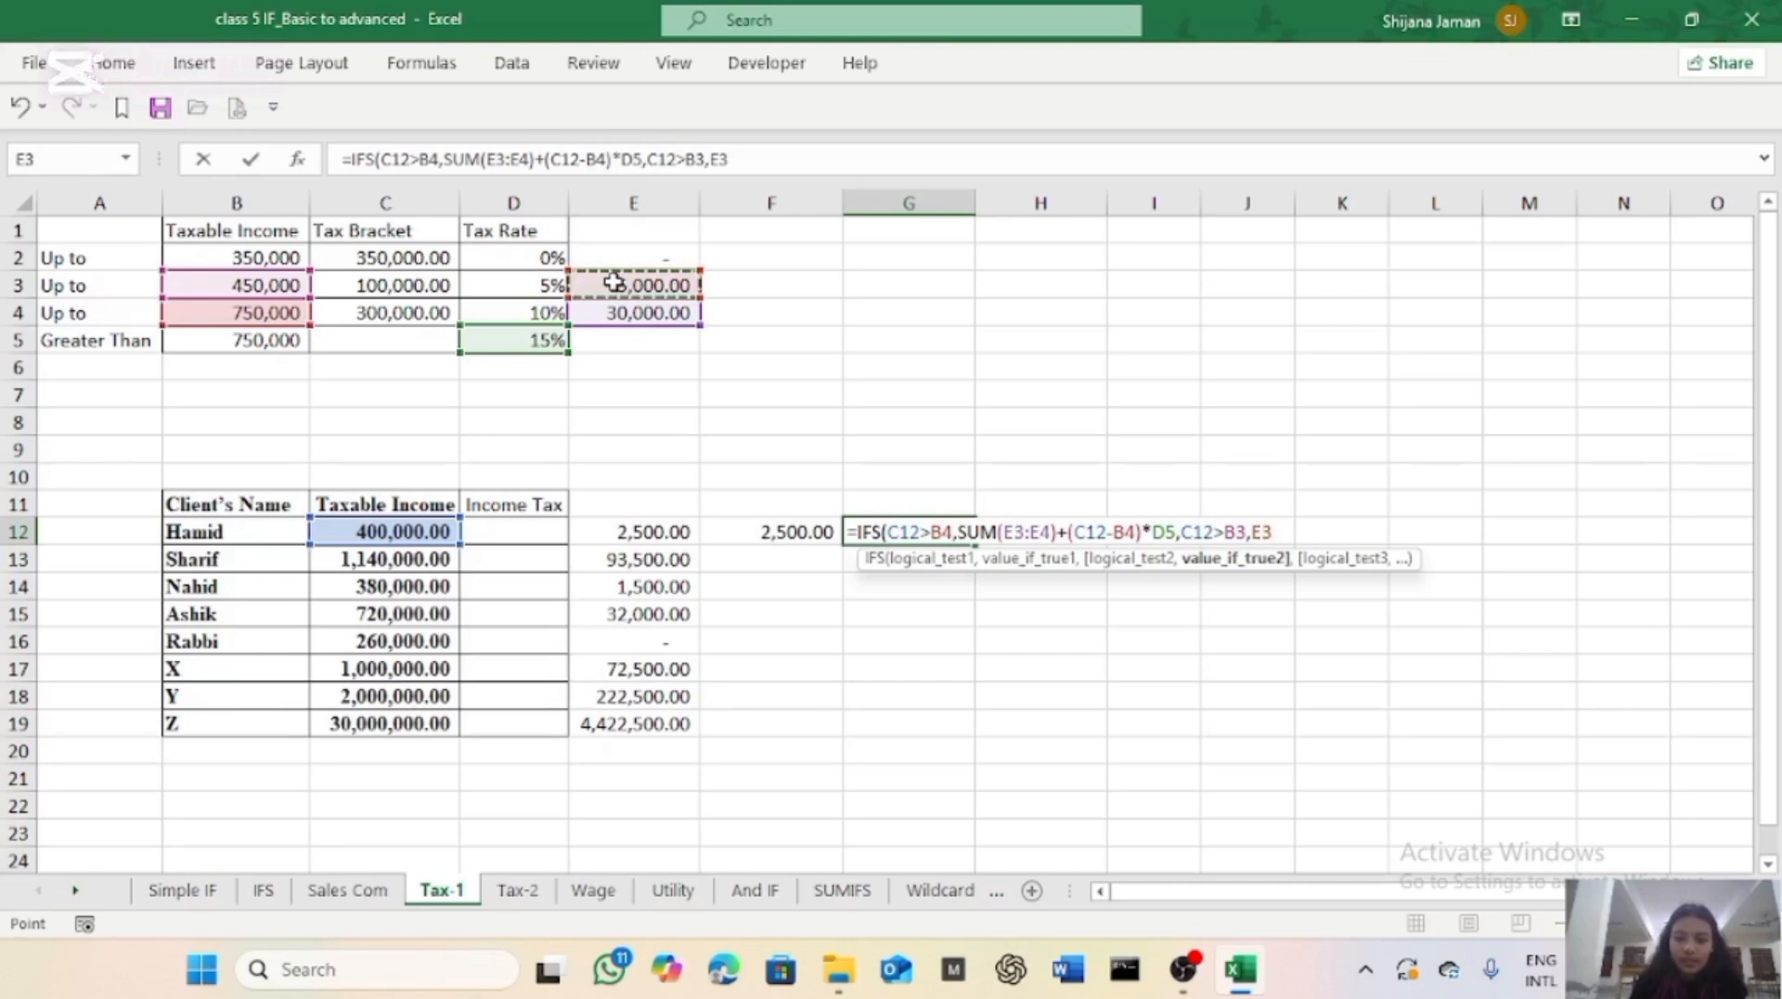
text(+)
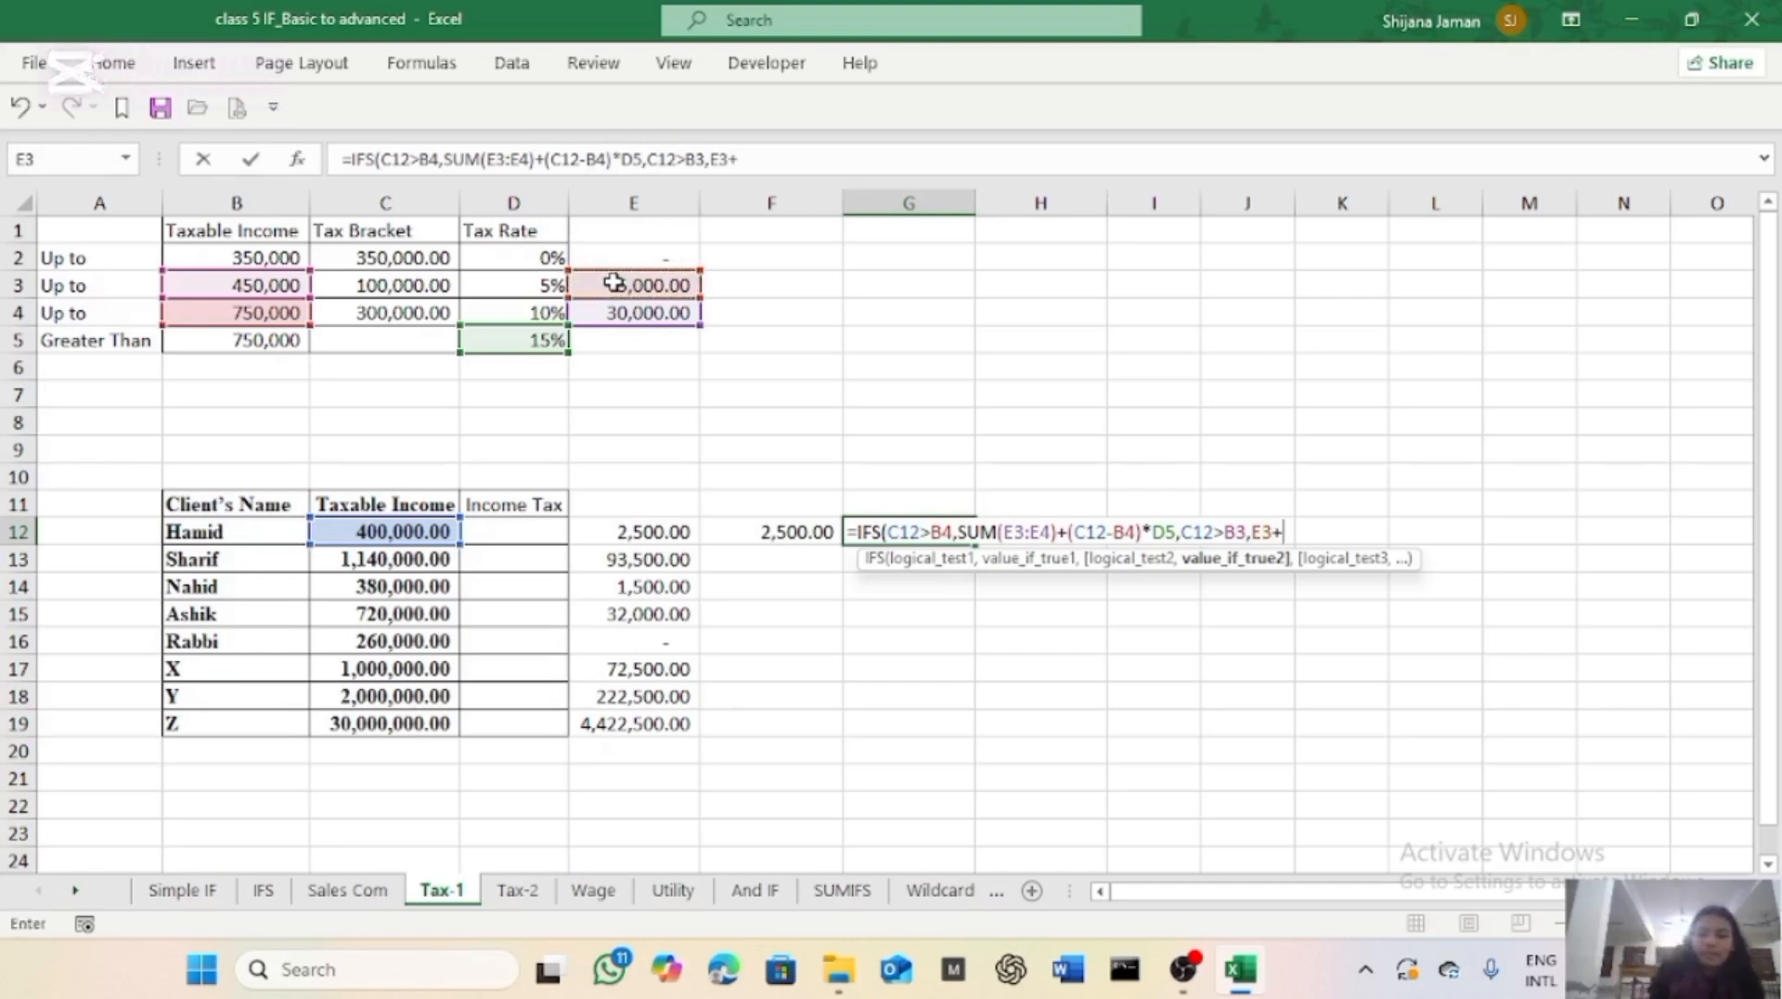
text(()
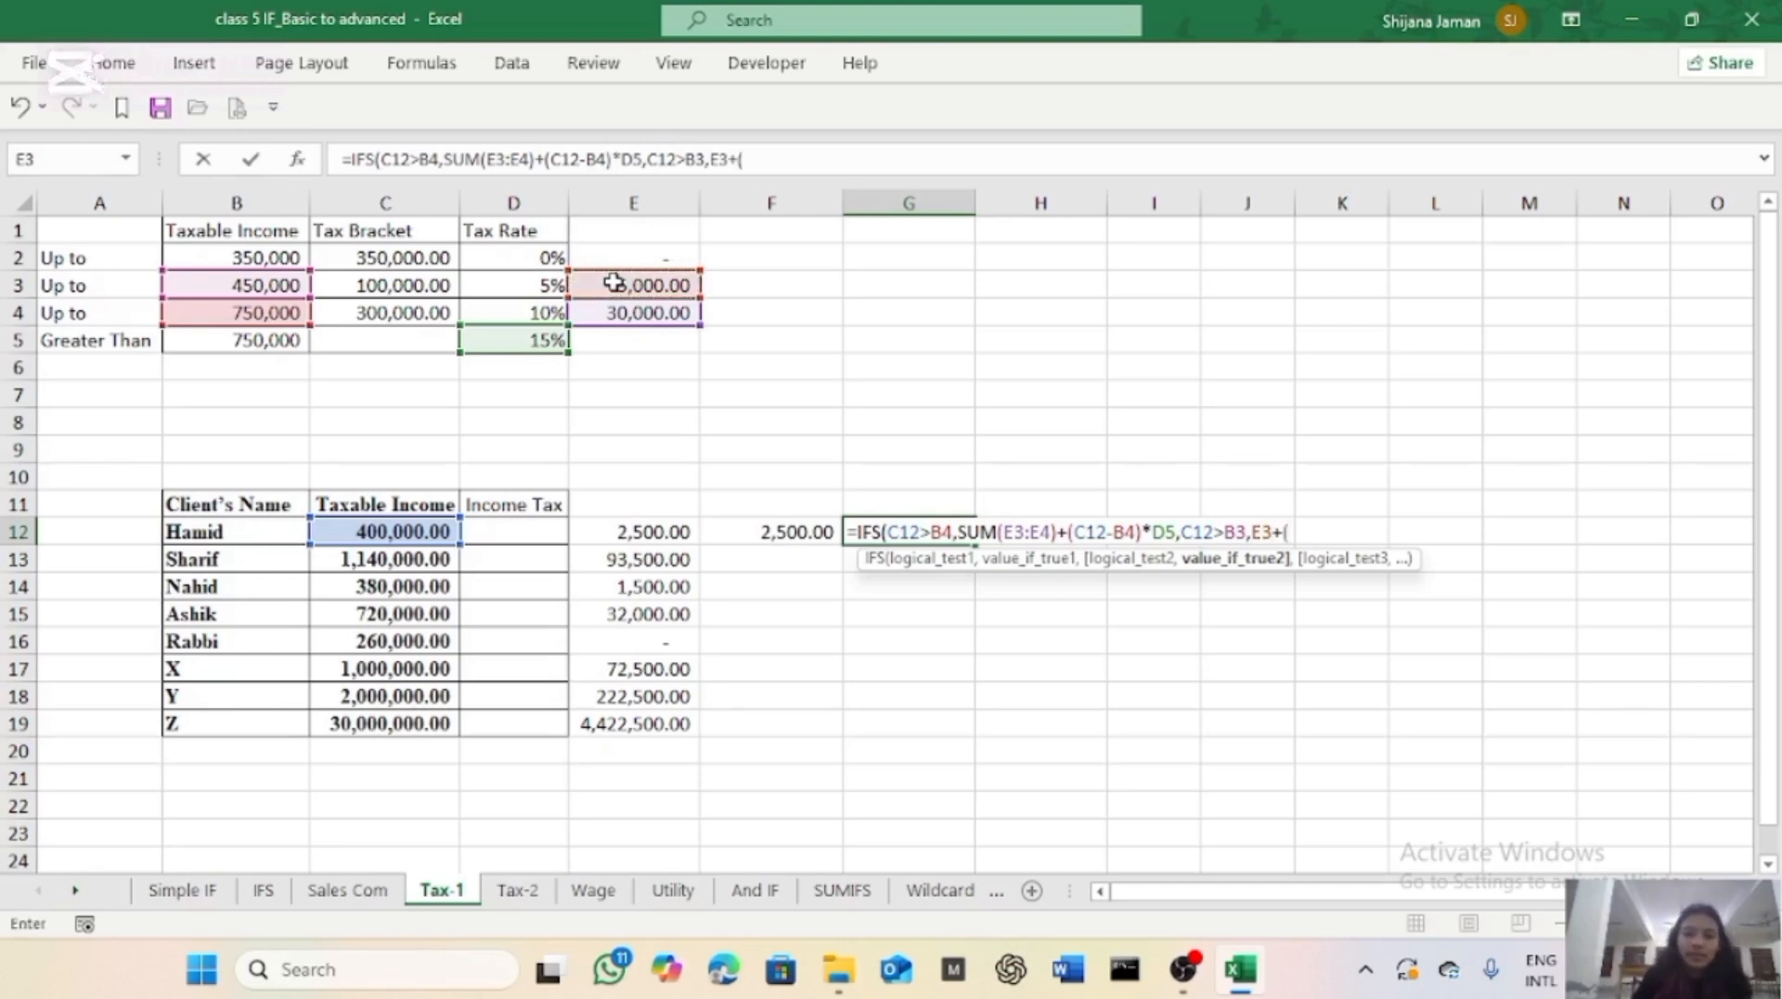
click(396, 529)
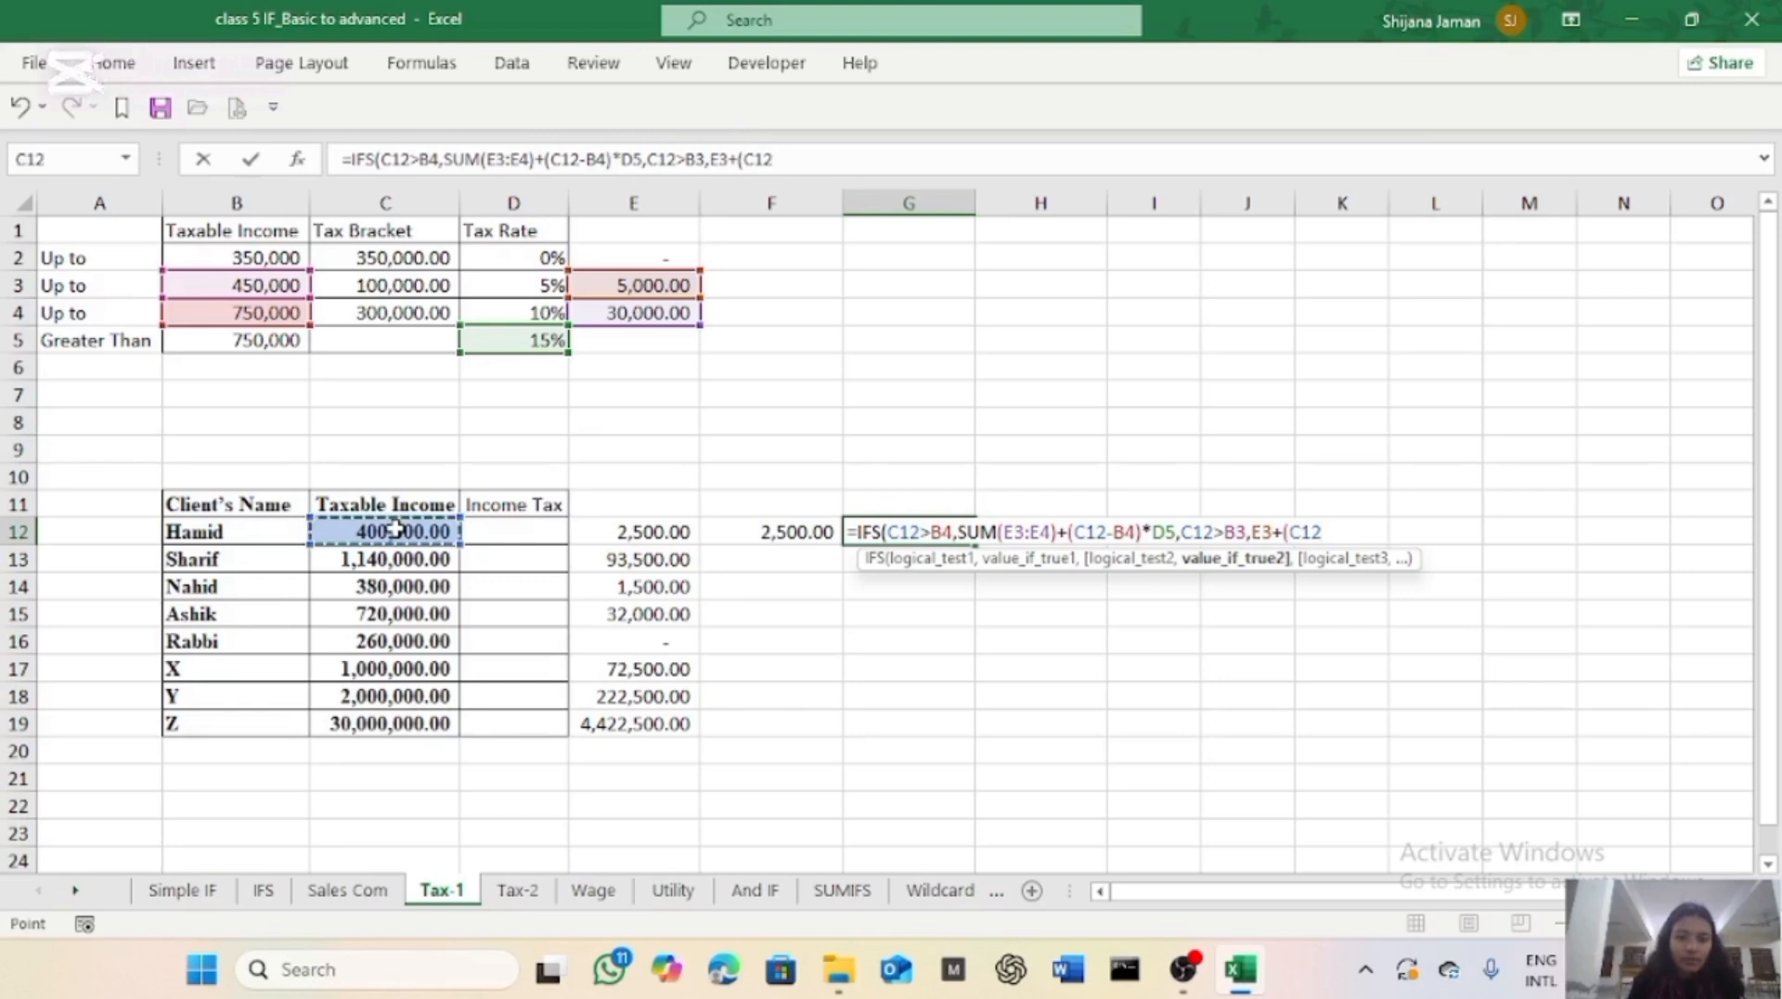
text(-)
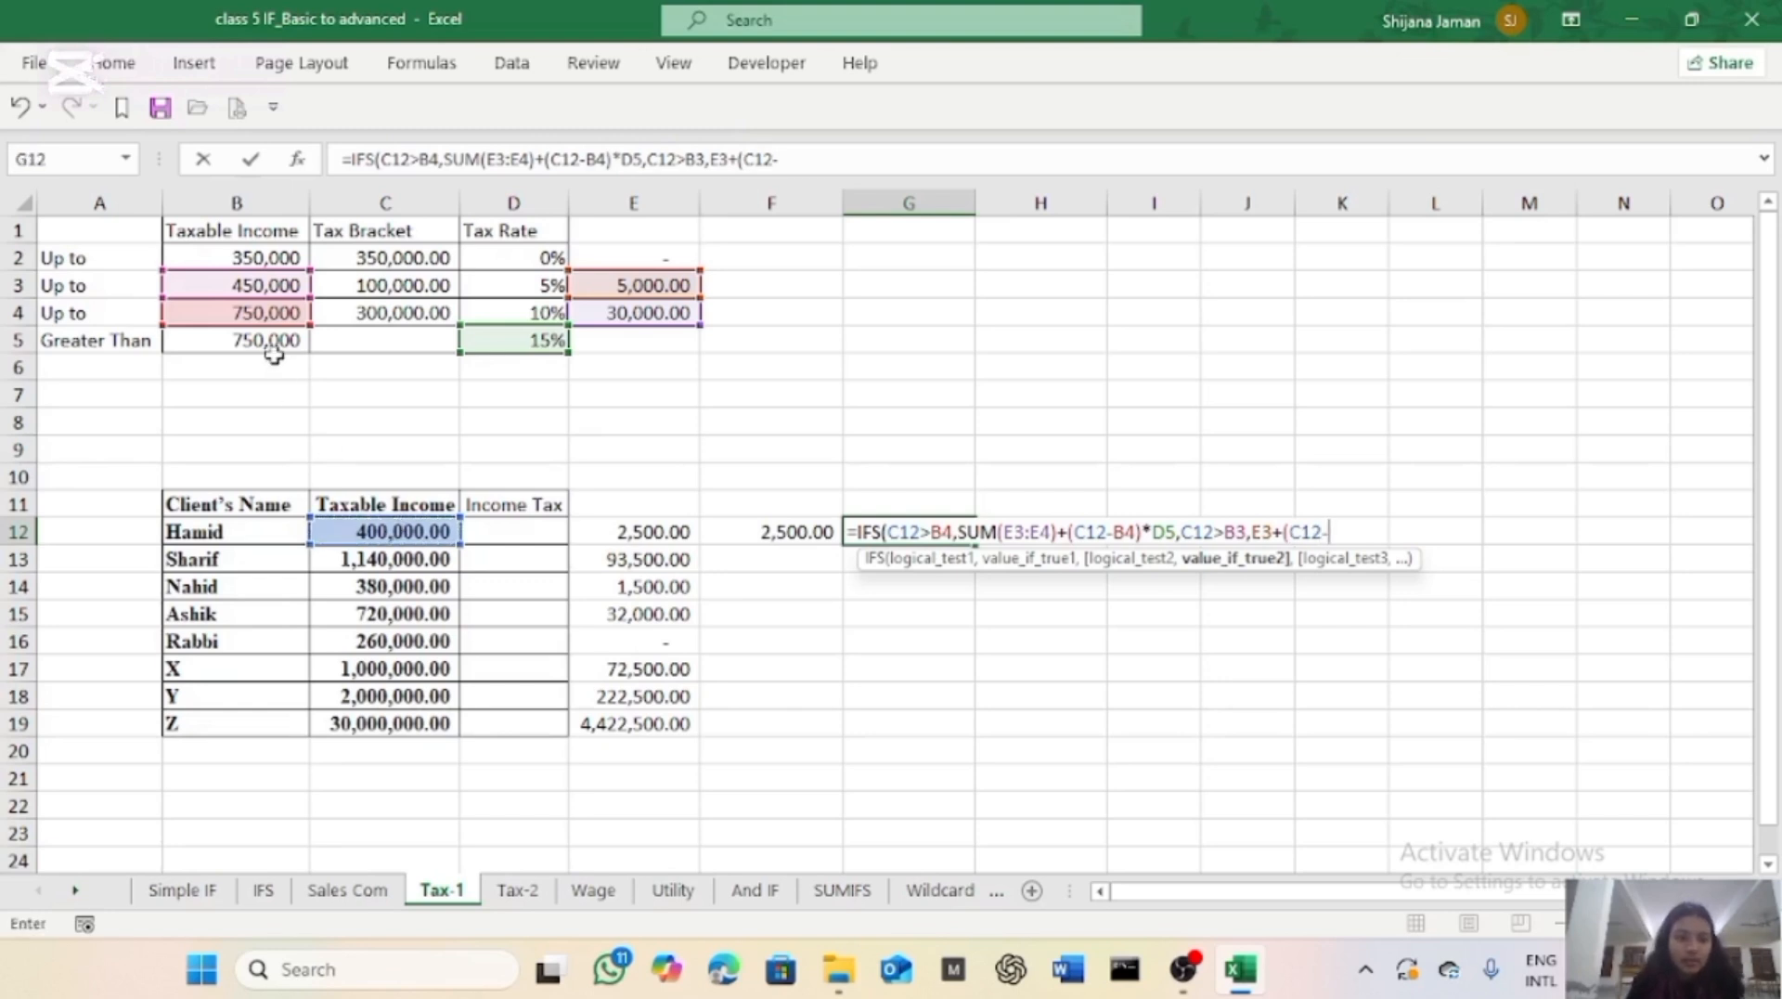
click(242, 287)
text()*)
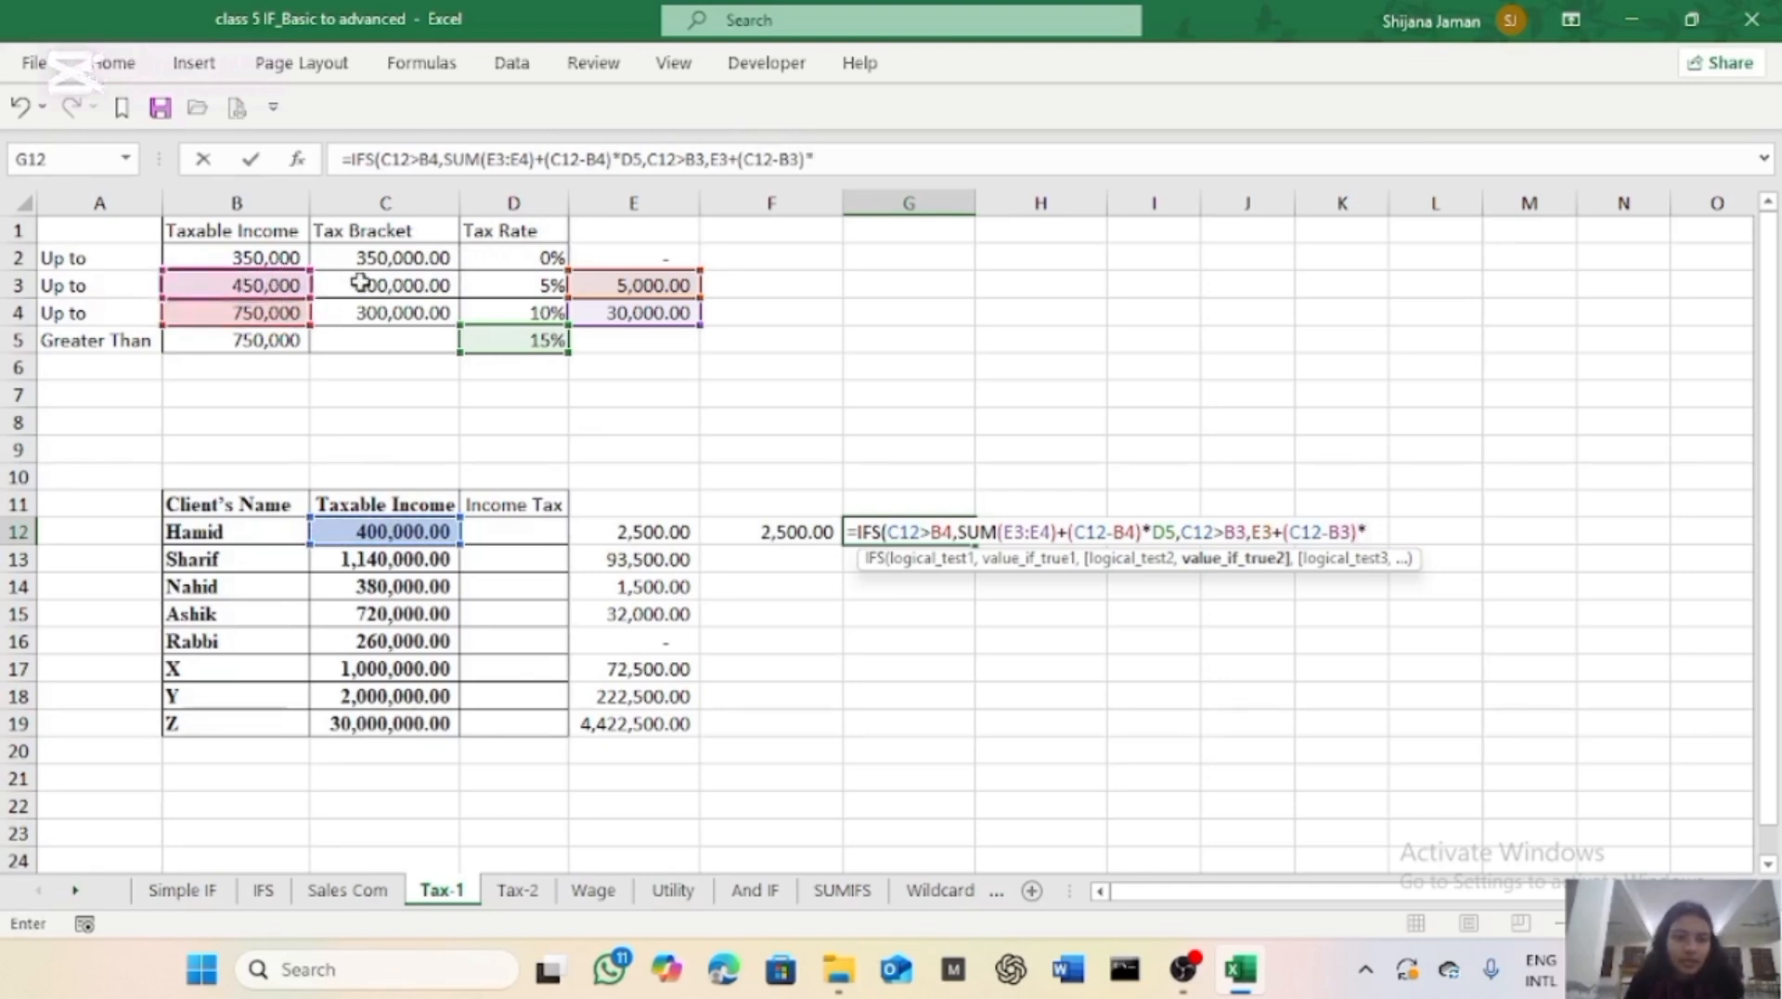
click(517, 314)
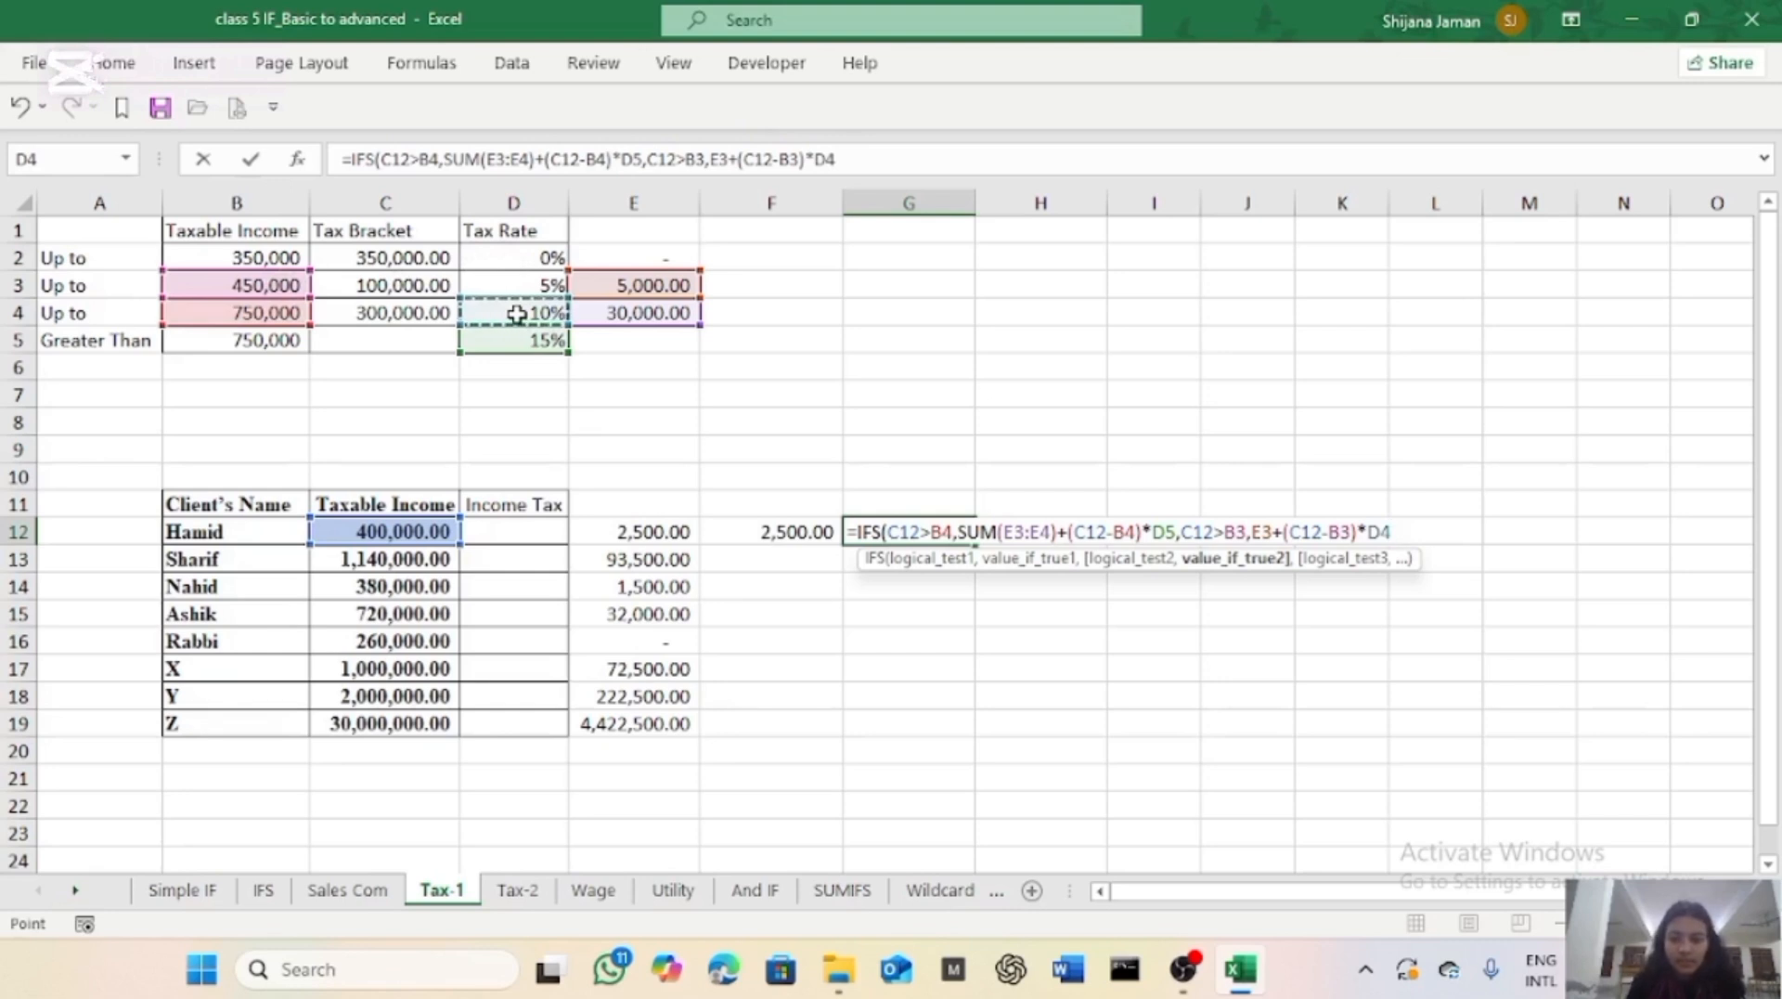
text(,)
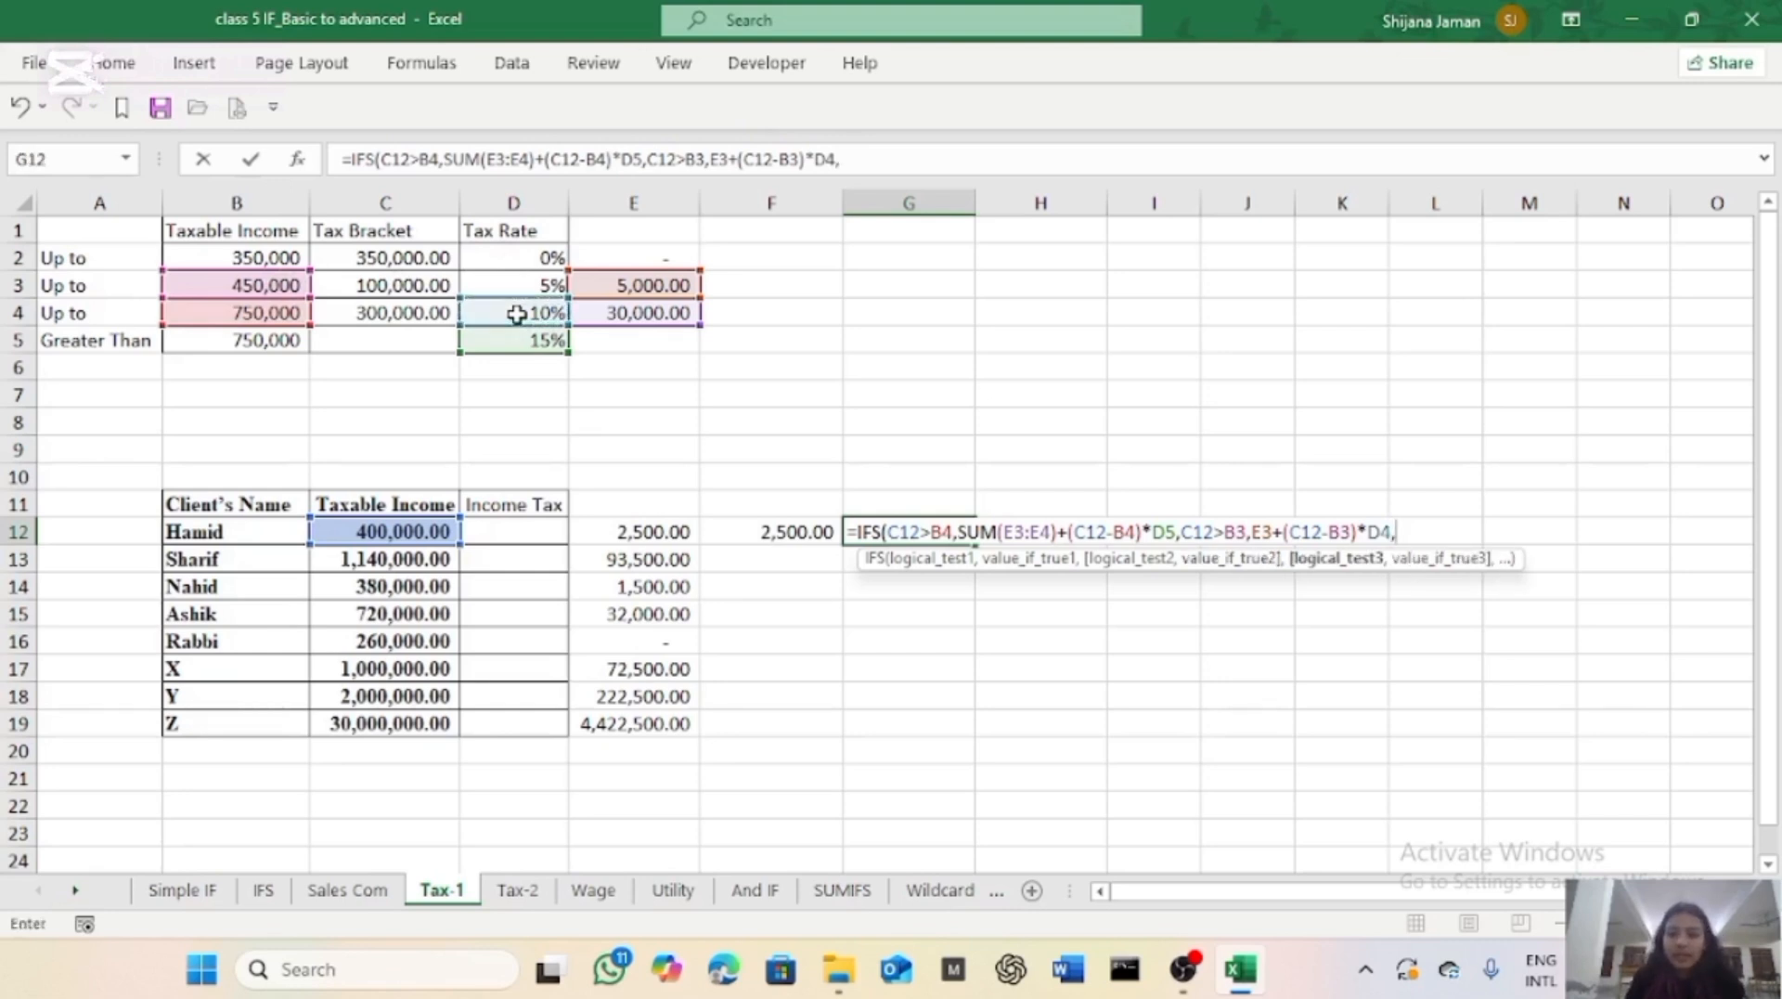
Add C12>B2 as the third logical test in the G12 formula.
click(386, 534)
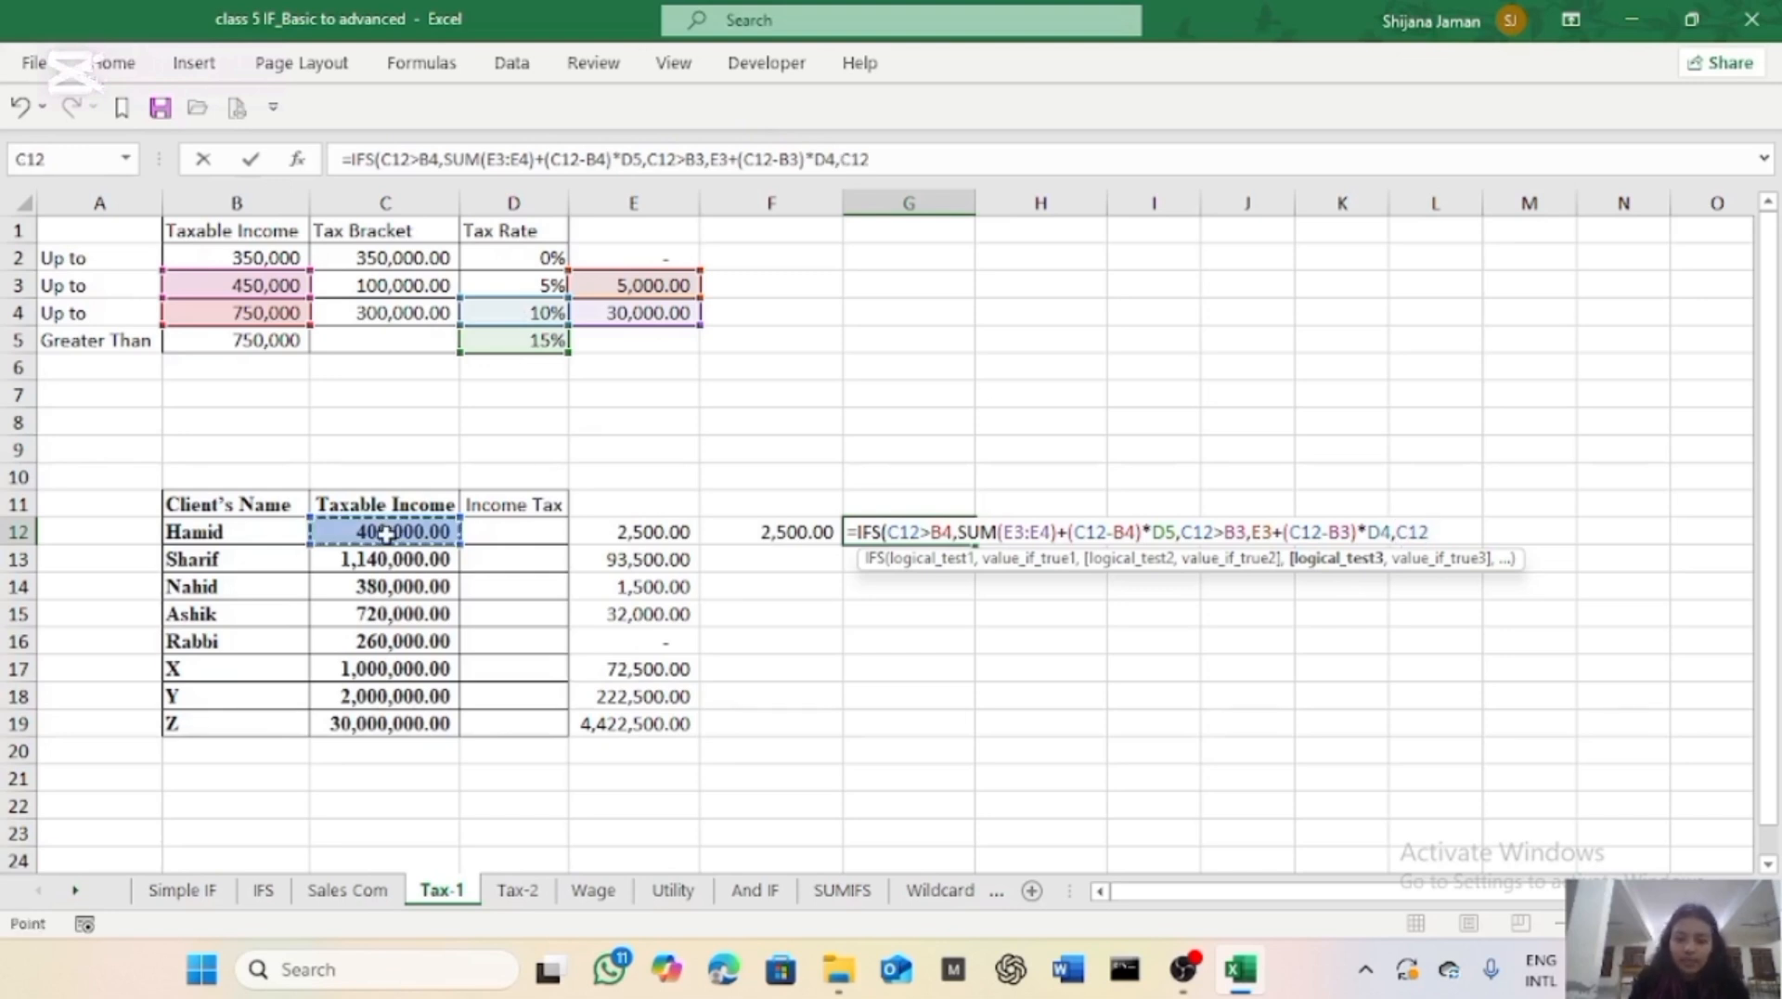
text(>)
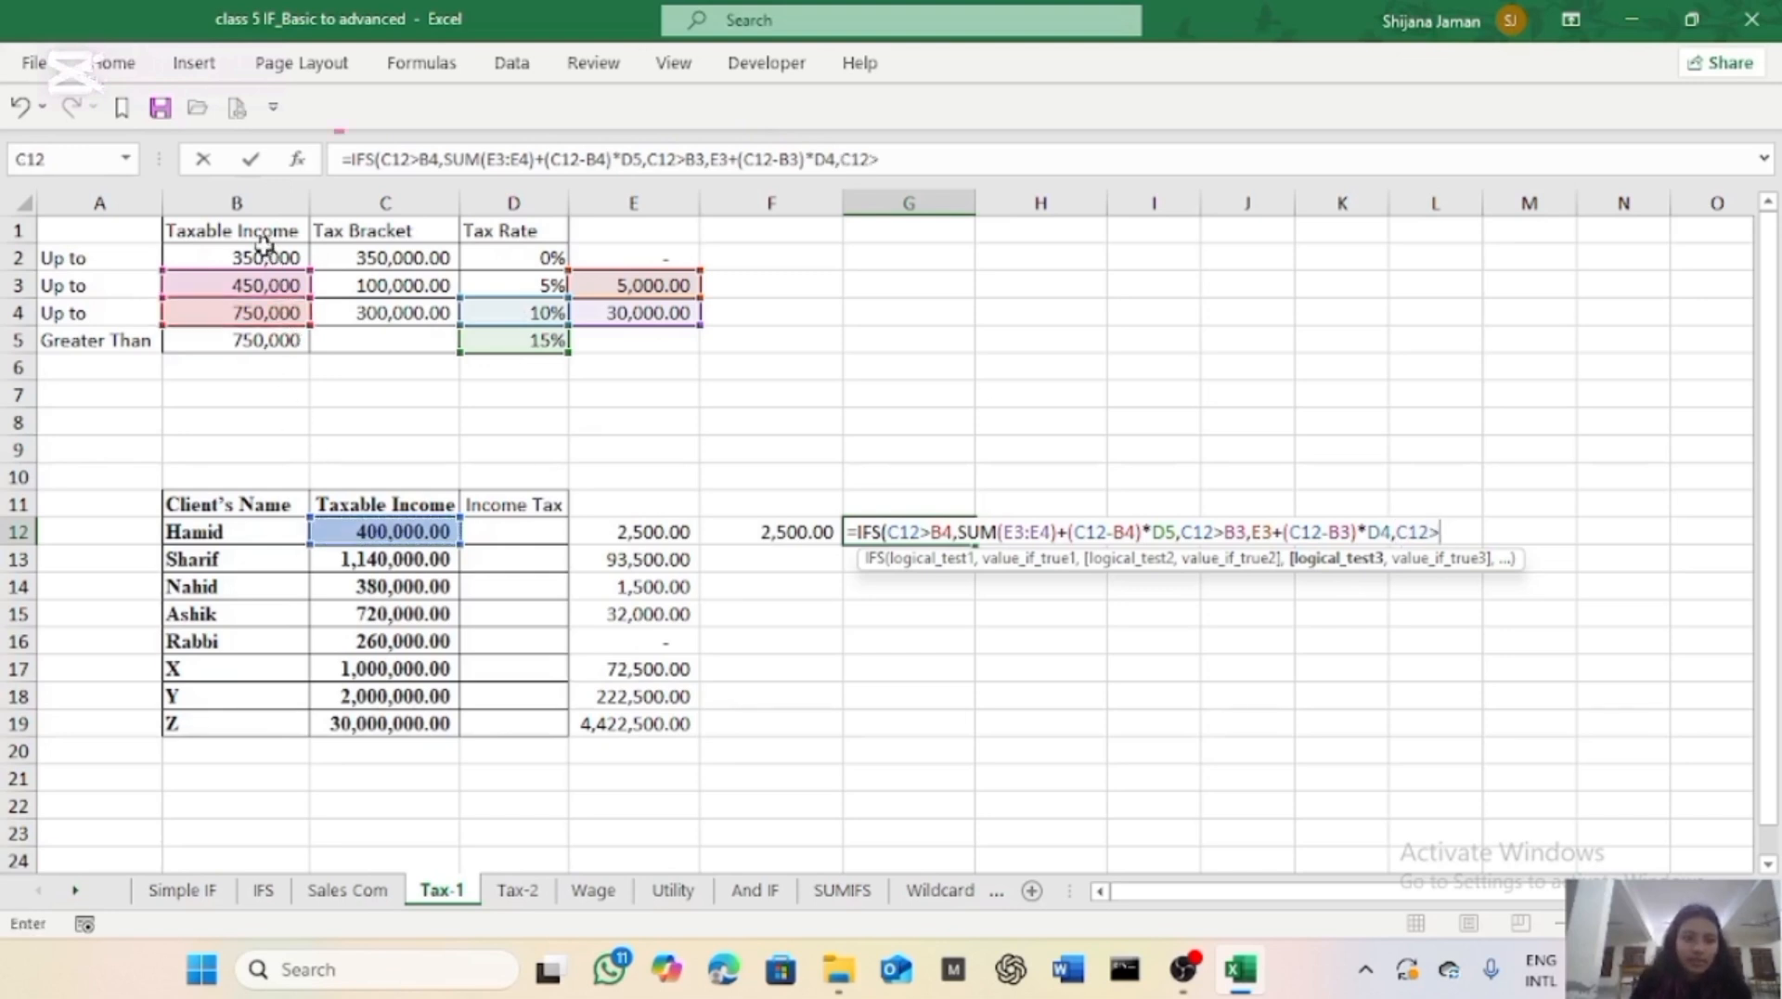
click(267, 255)
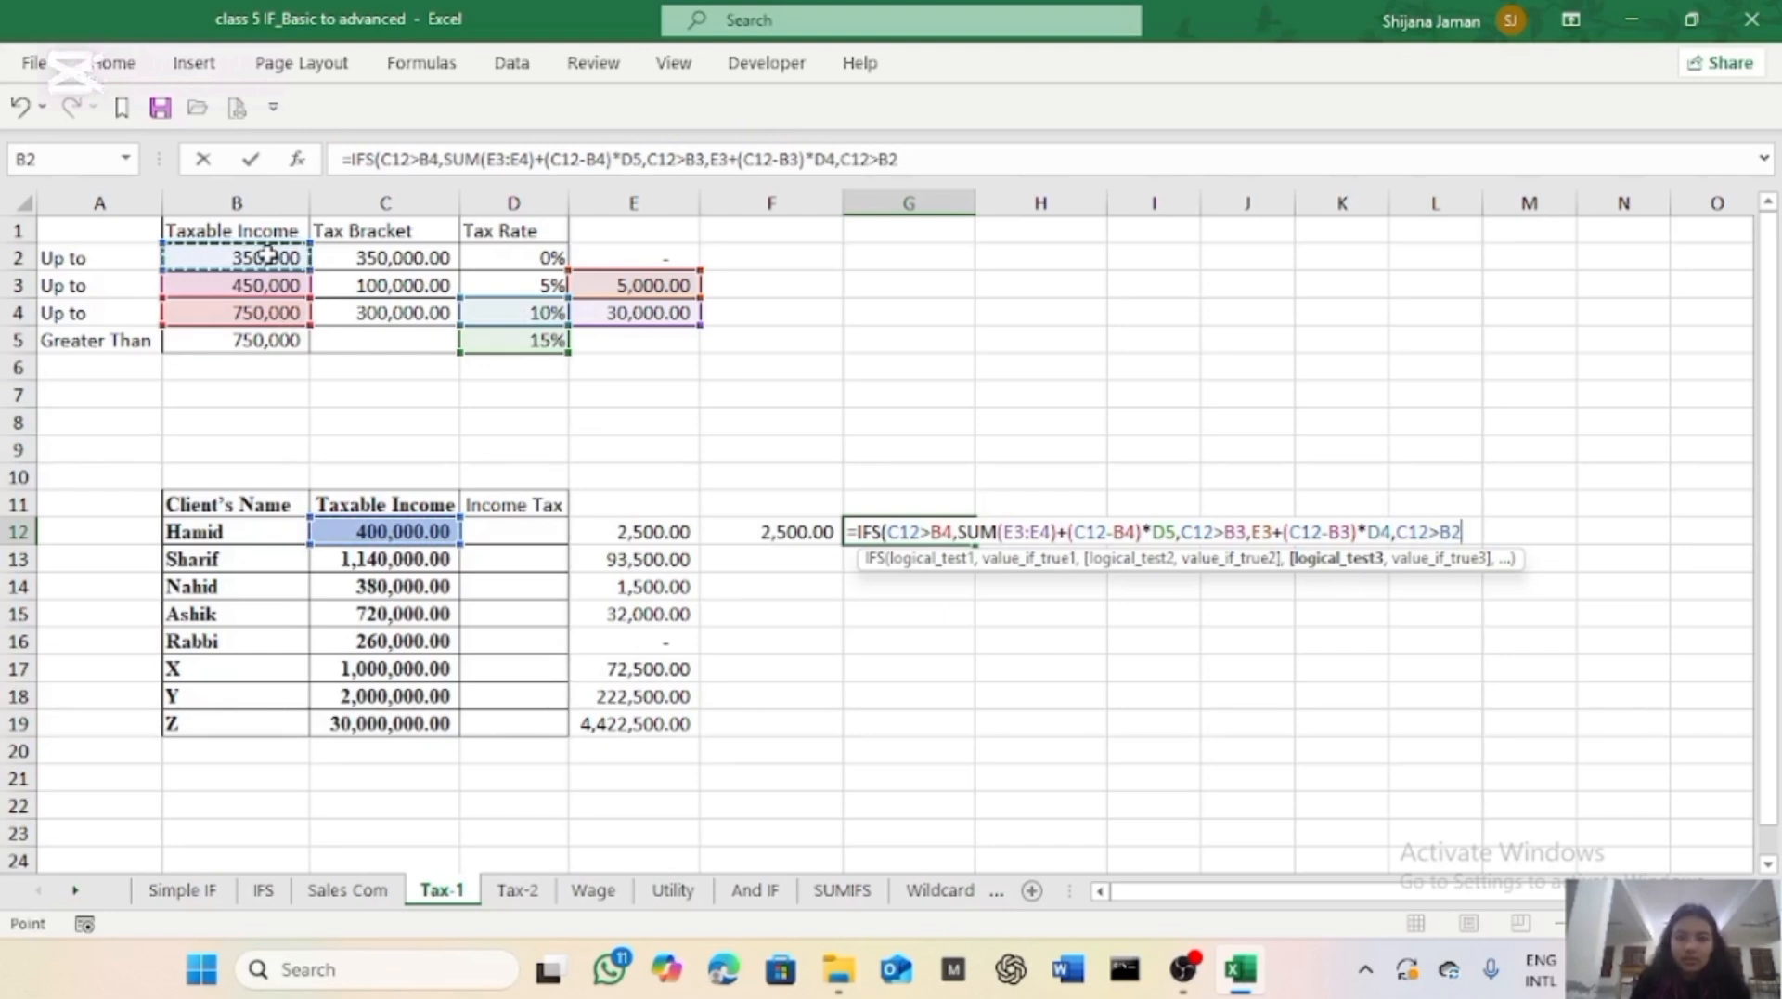
text(,)
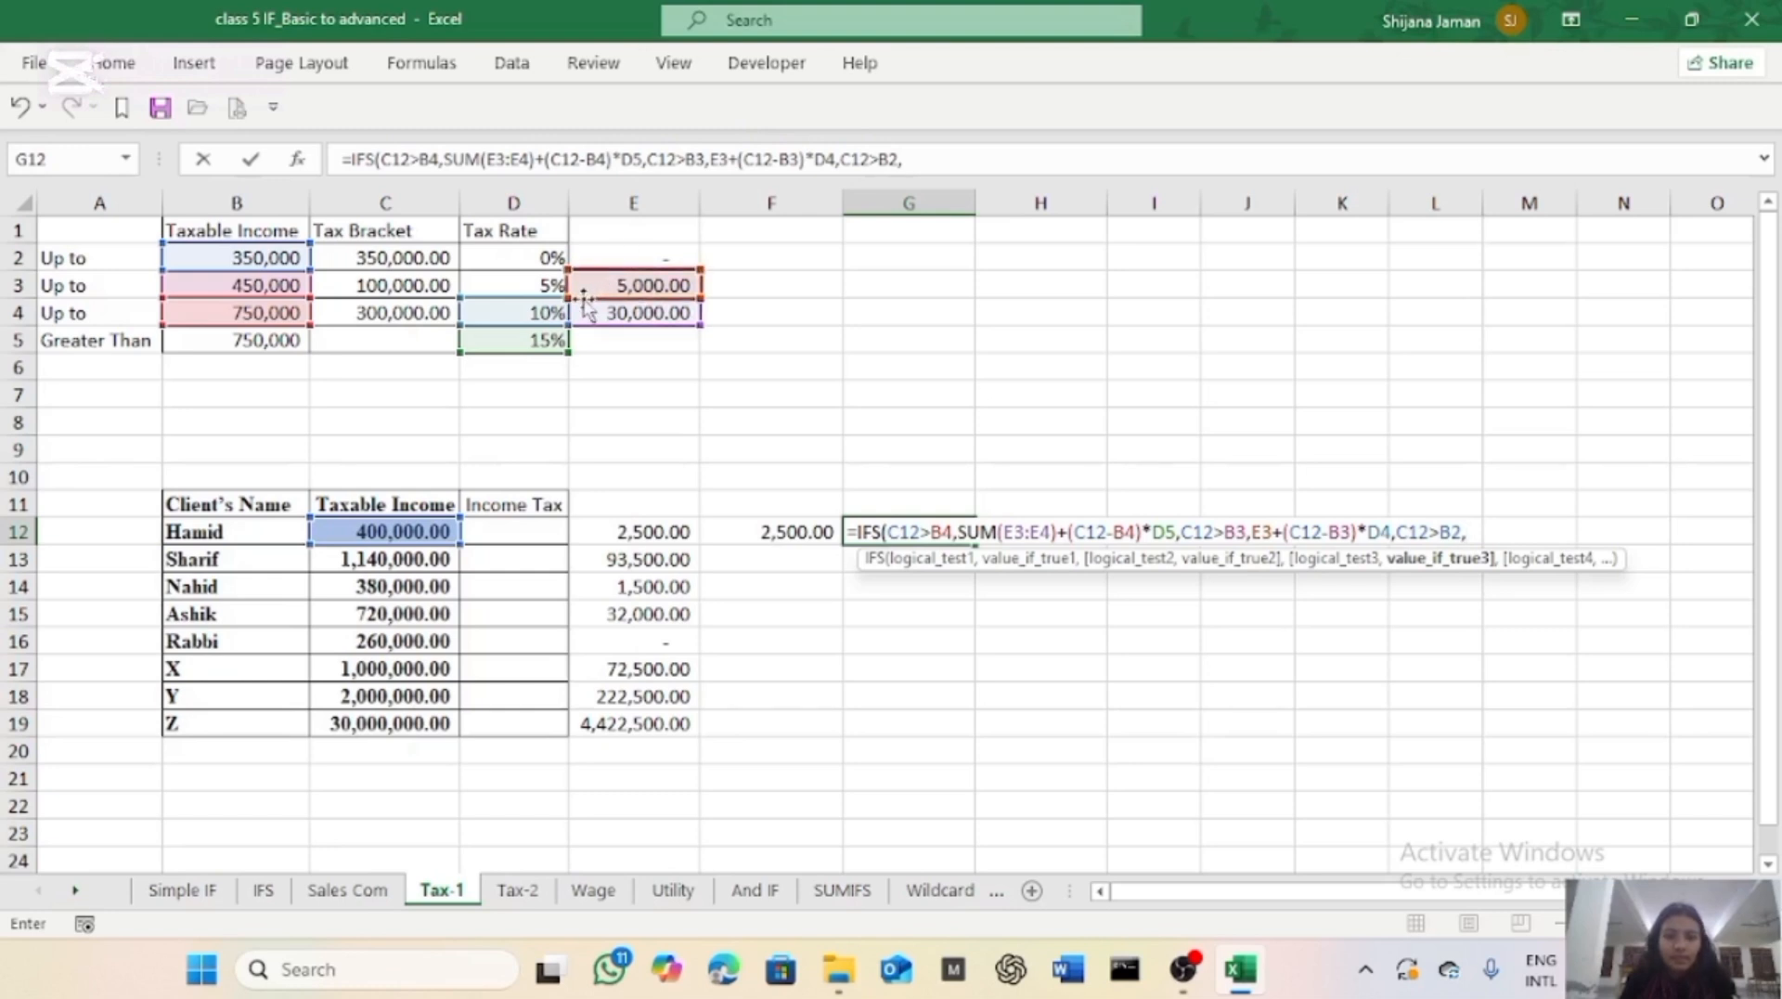
Enter (C12-B2)*D3 as the third true value in the G12 formula.
text(()
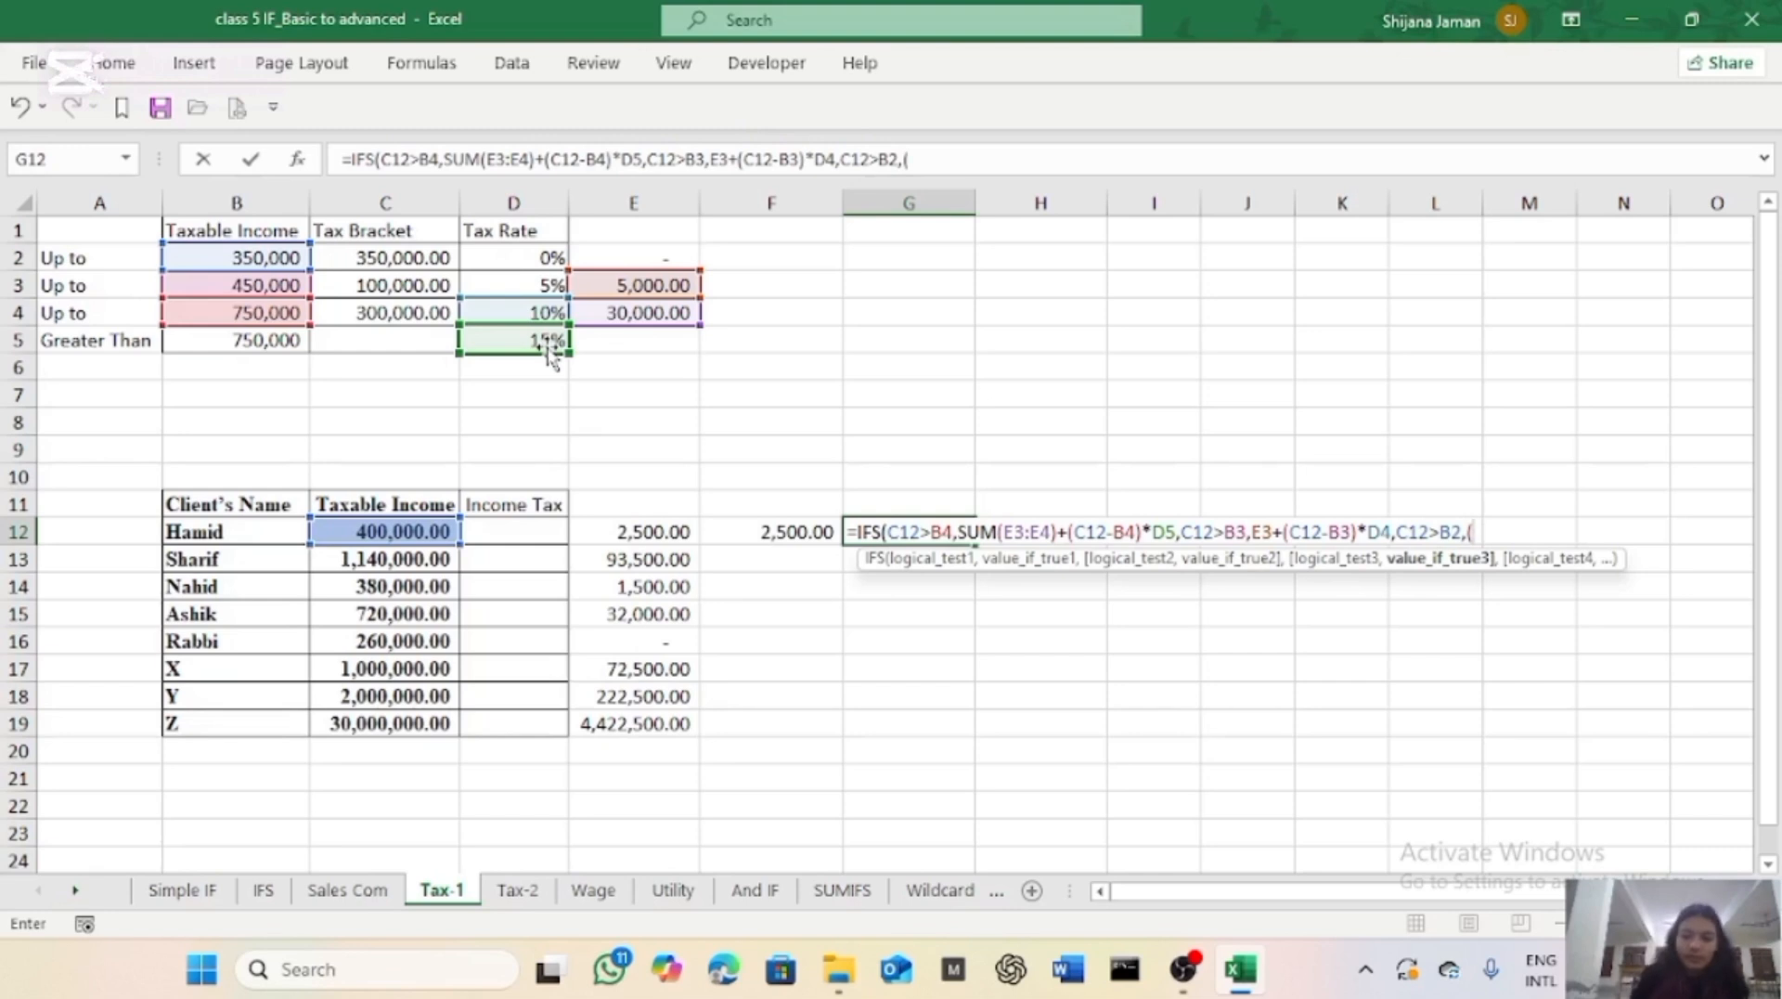
click(391, 532)
text(-)
click(263, 257)
text(0)
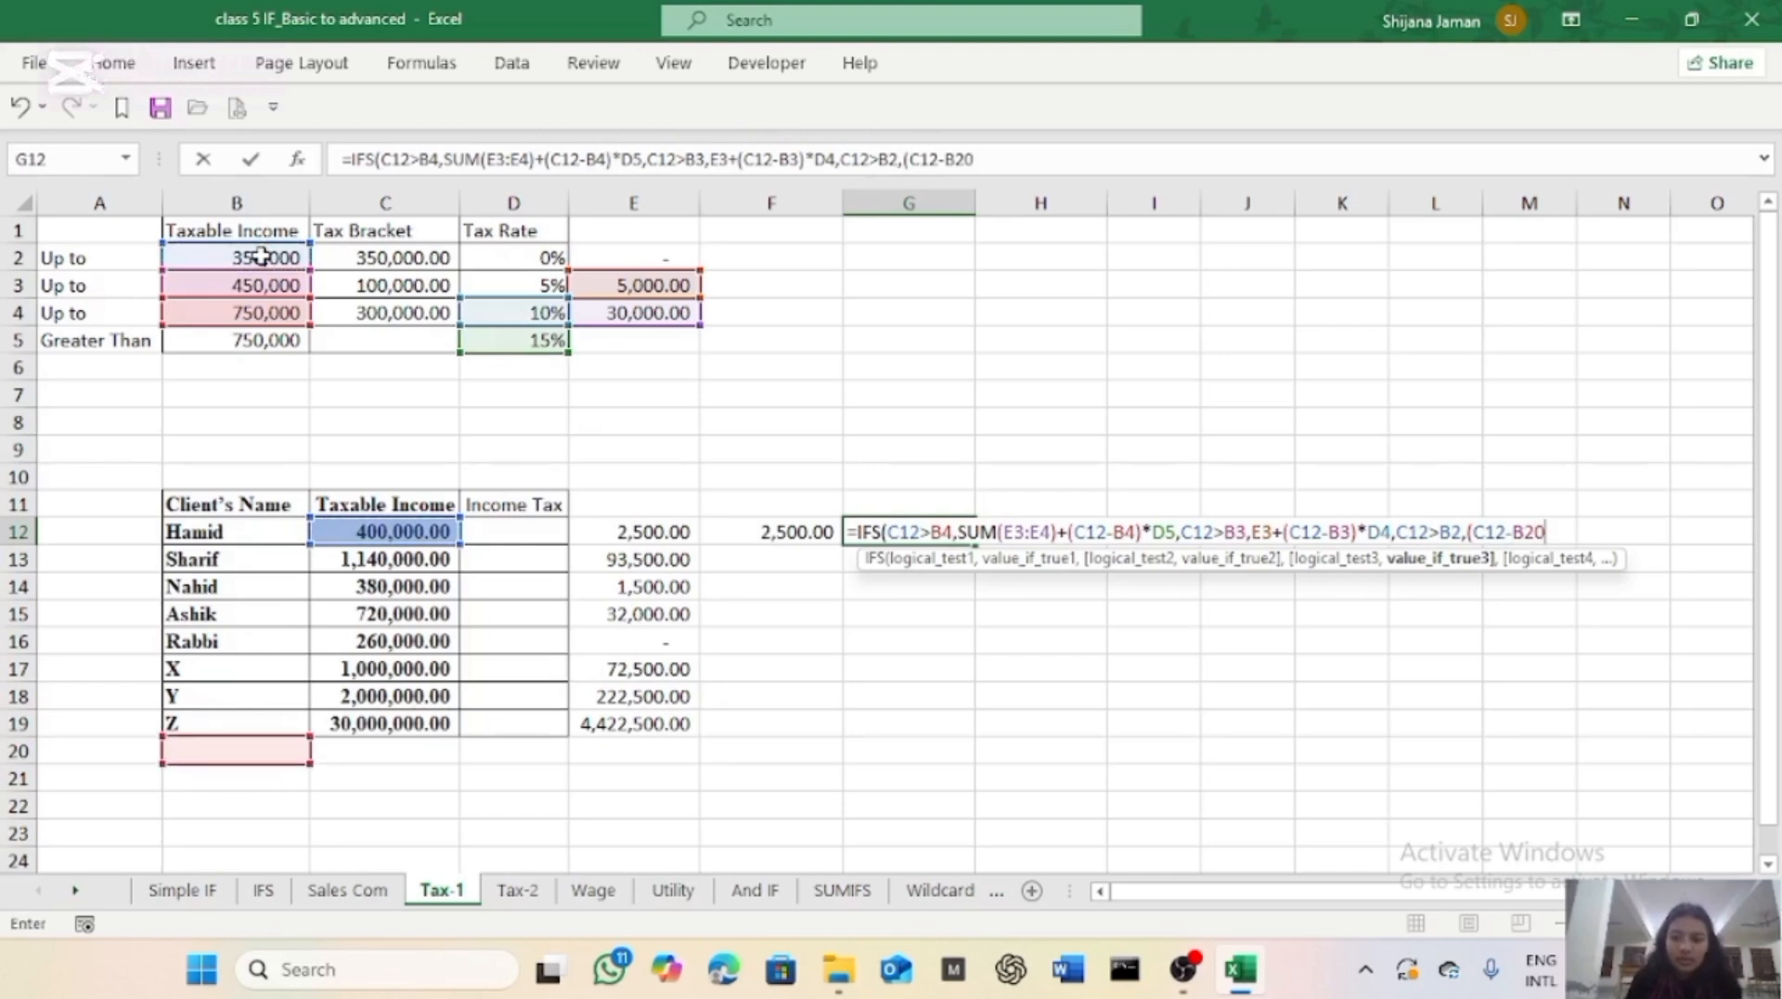
key(BackSpace)
text()*)
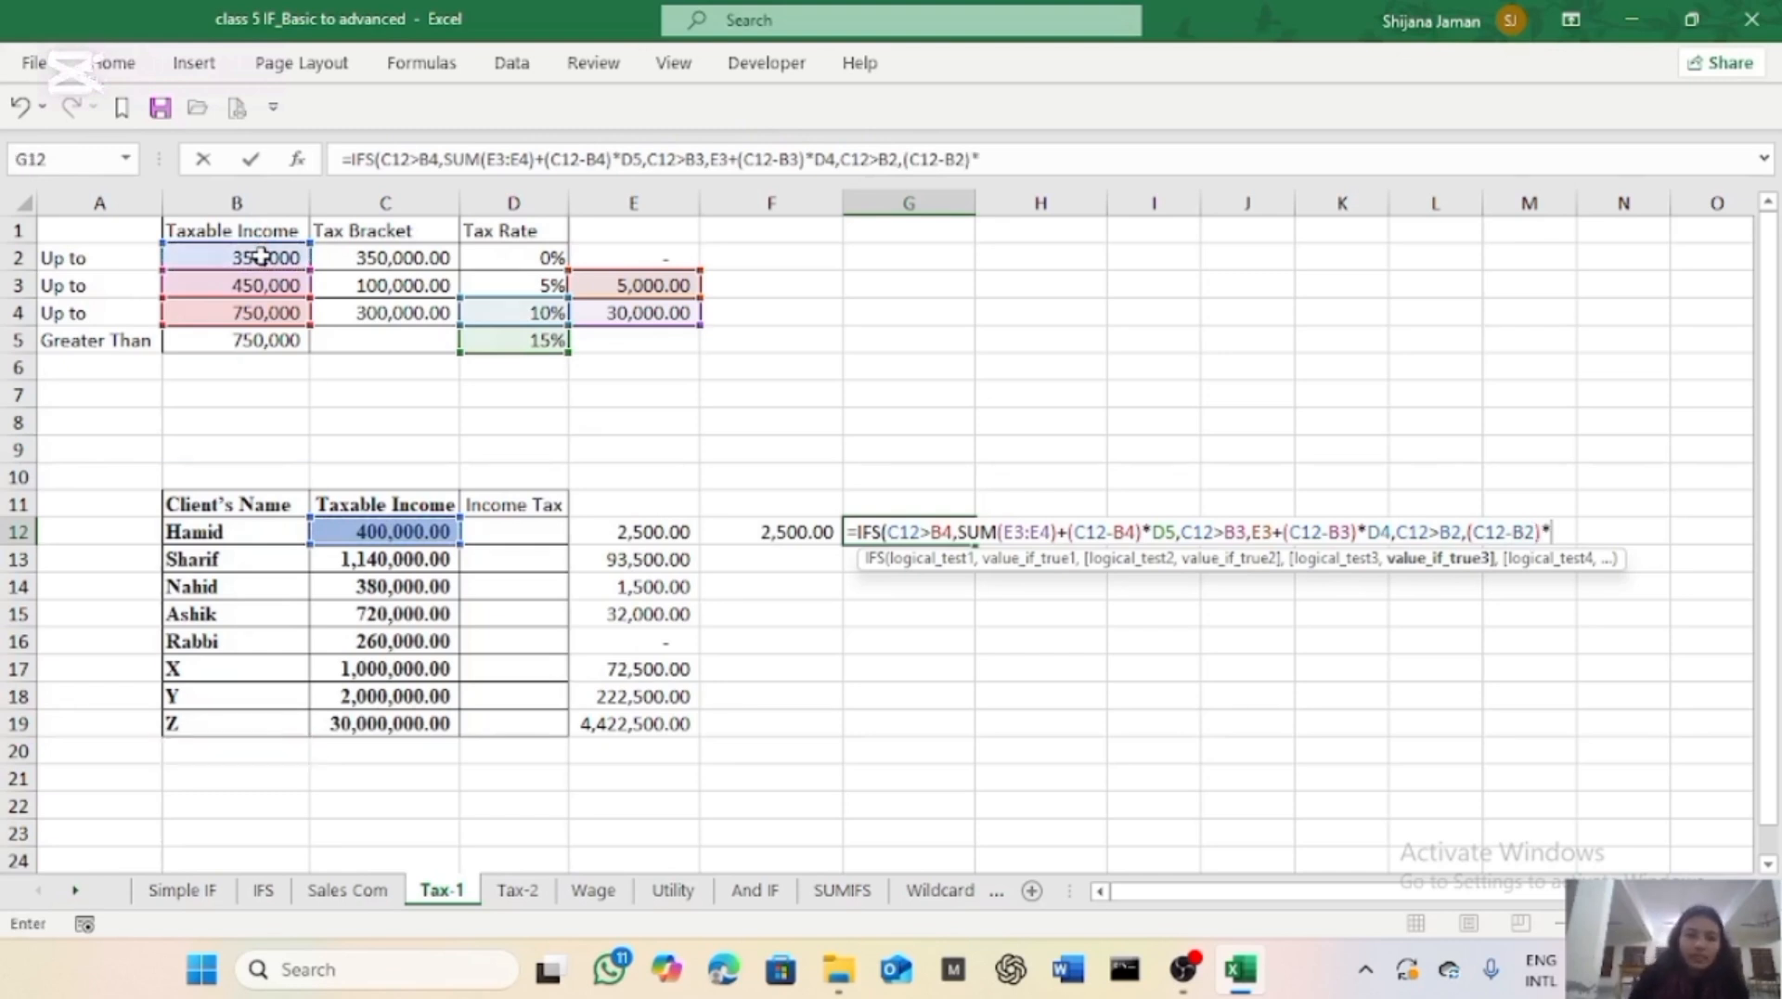
click(492, 283)
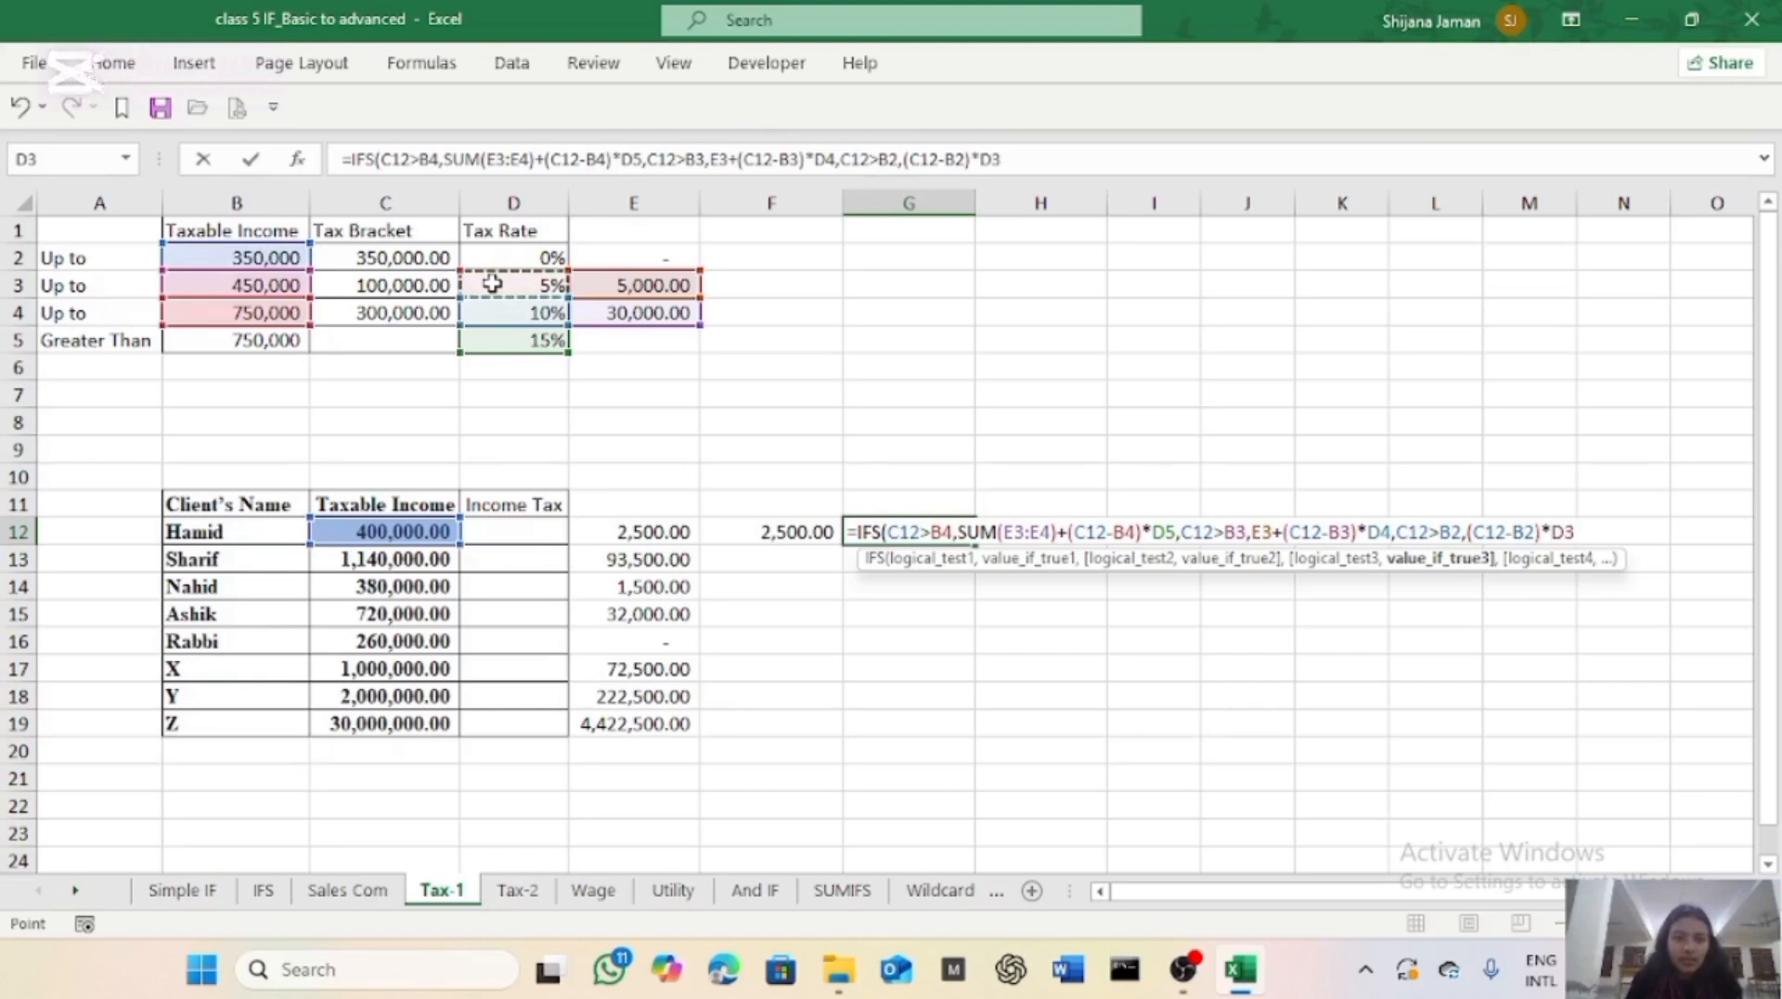
text(,)
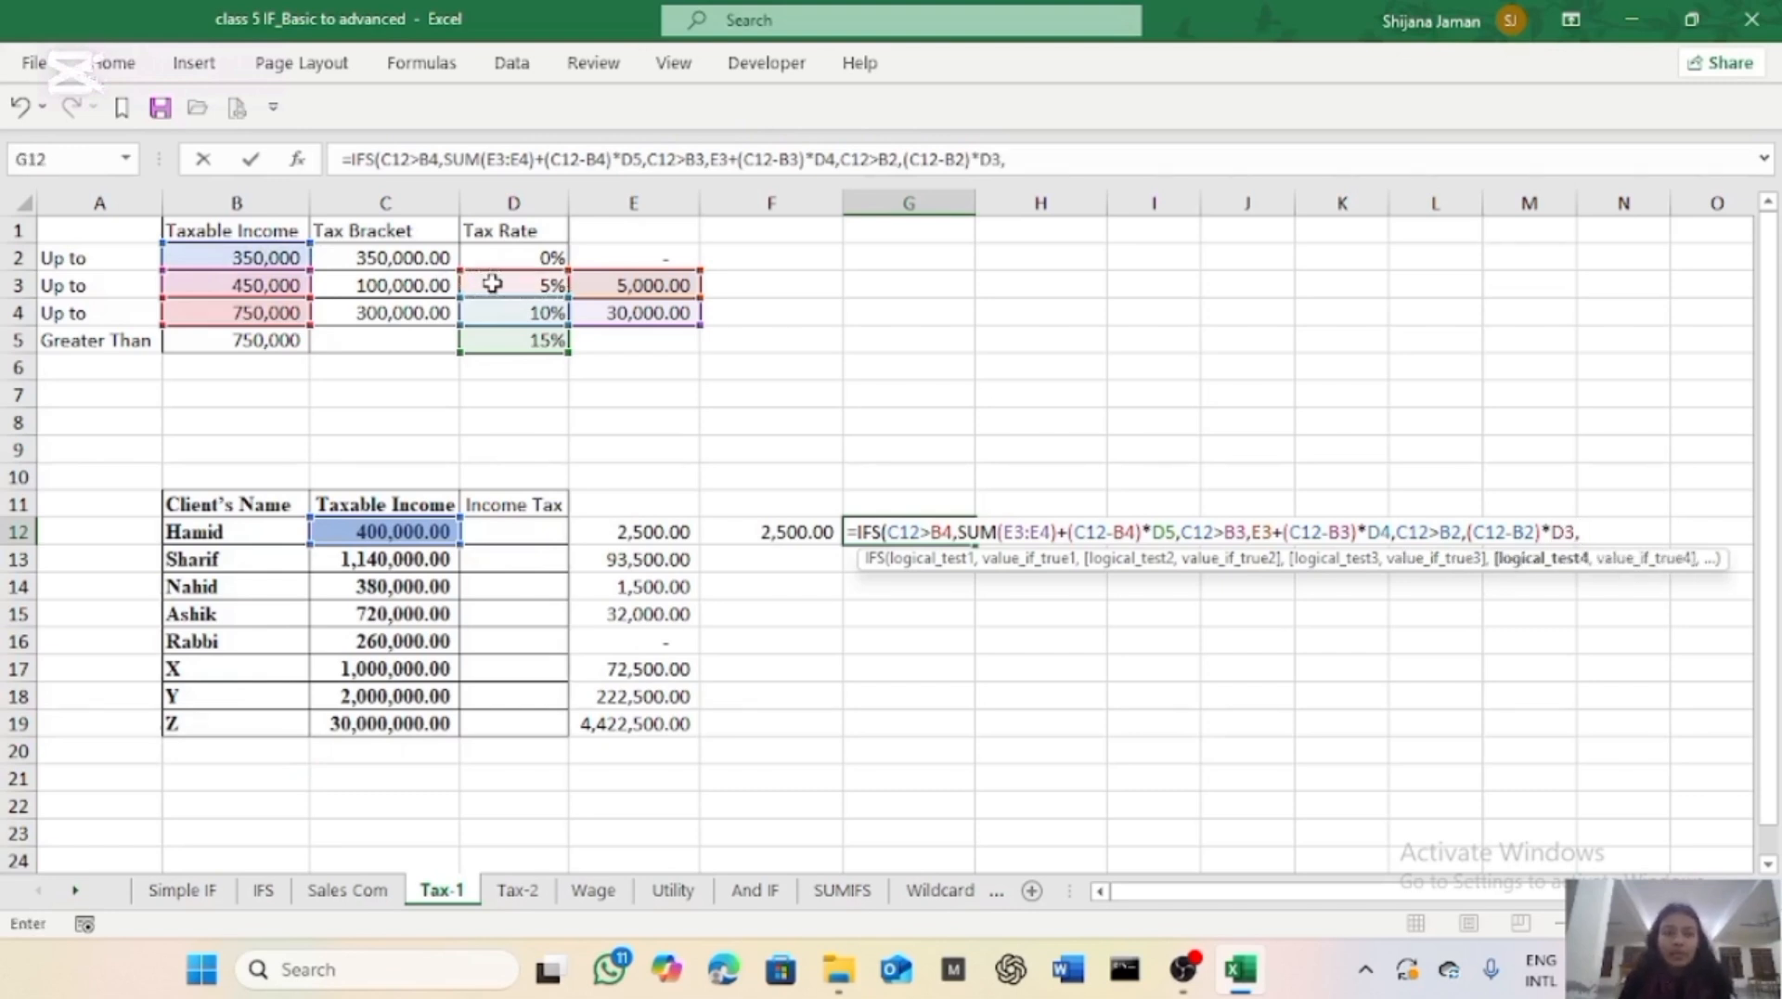
Add C12<=B2 as the fourth logical test in the G12 formula.
click(413, 531)
text(<=)
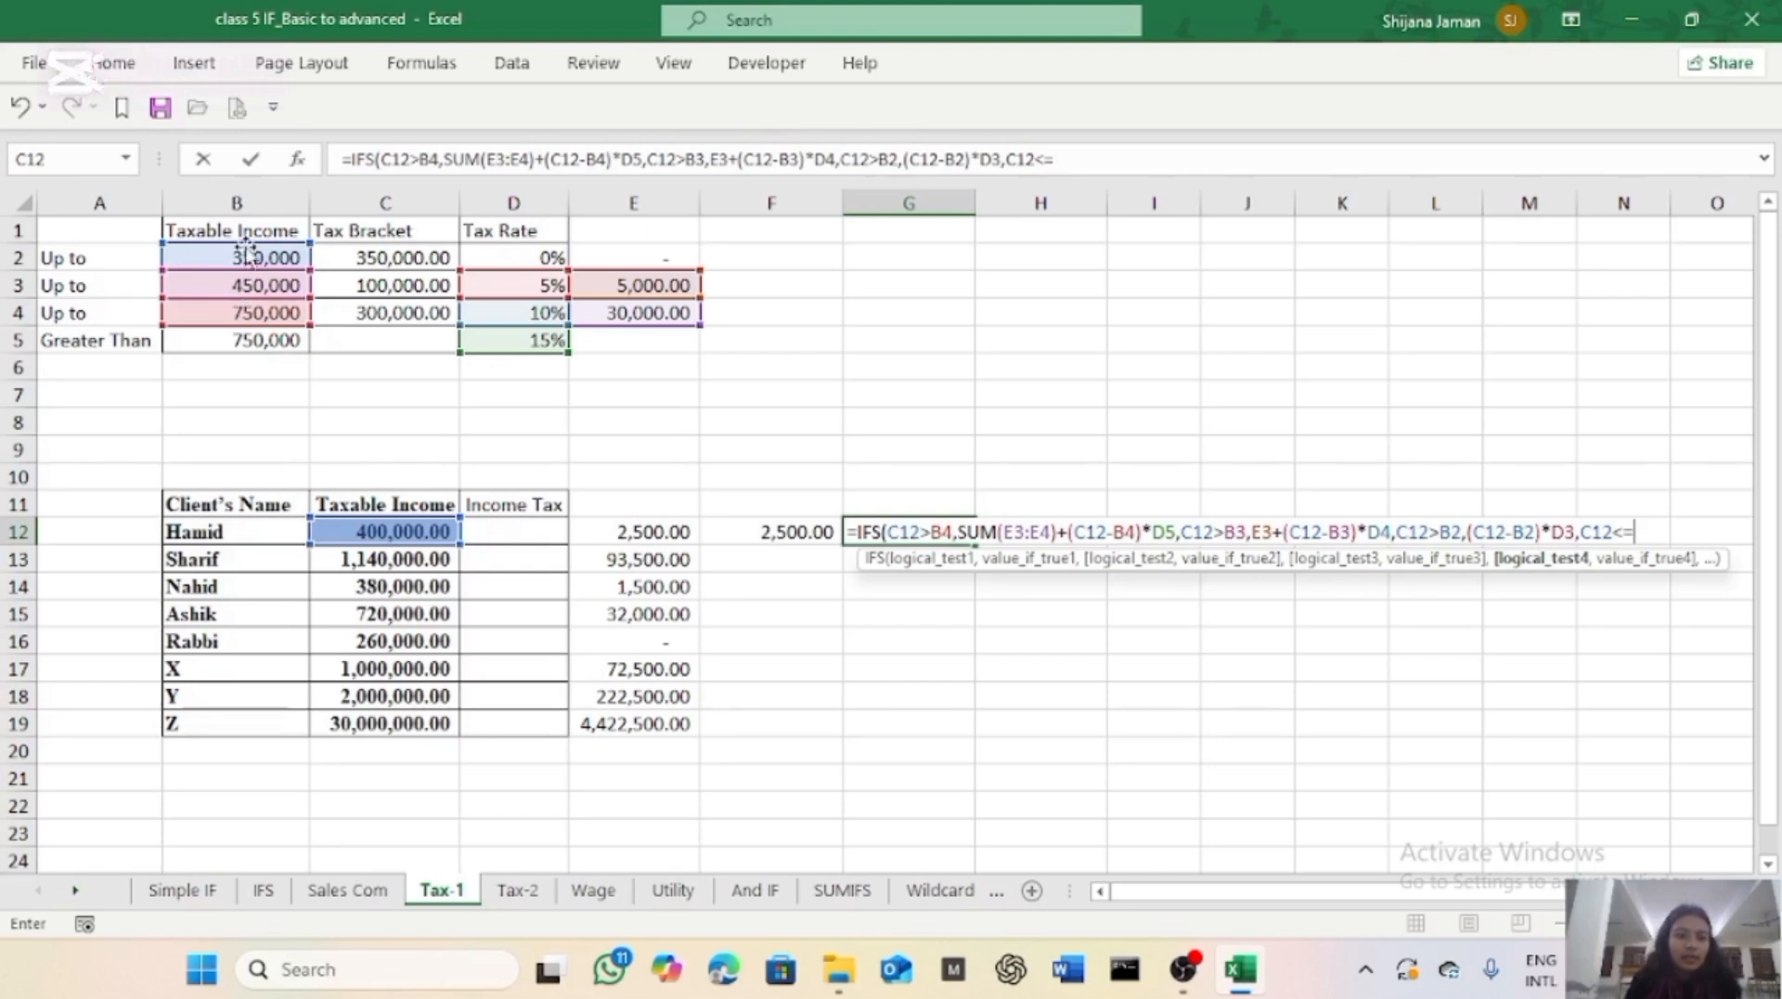
click(249, 258)
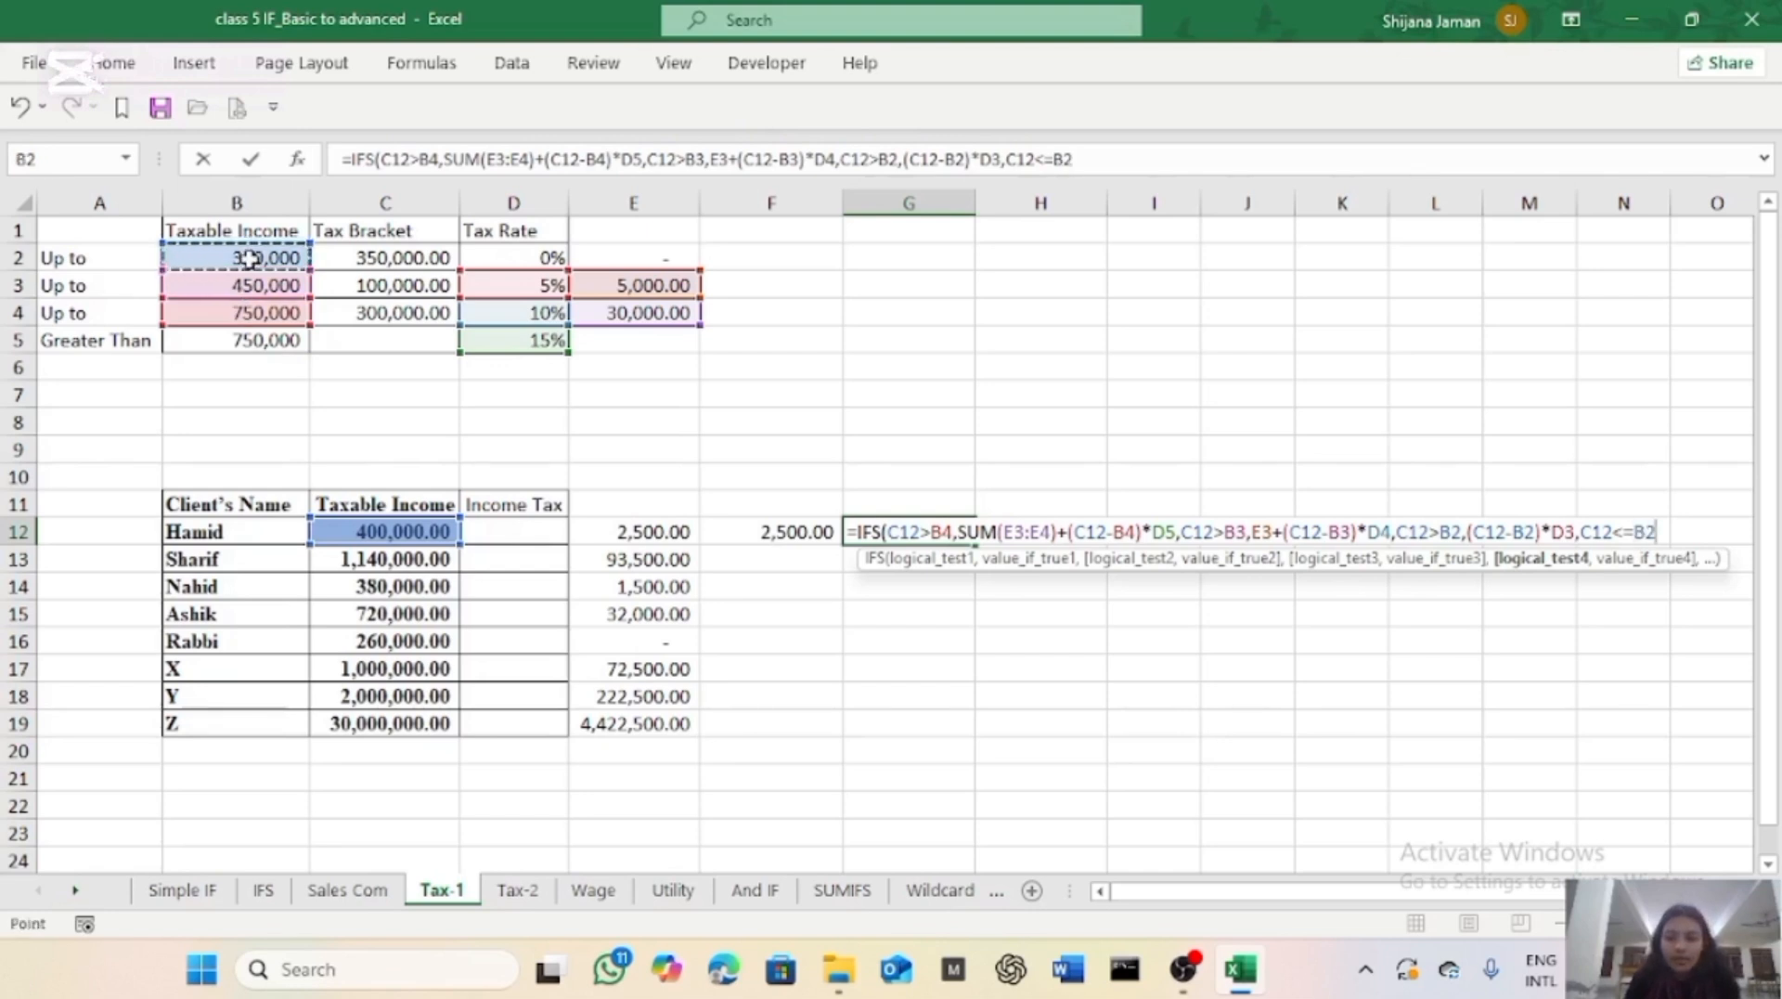
text(,)
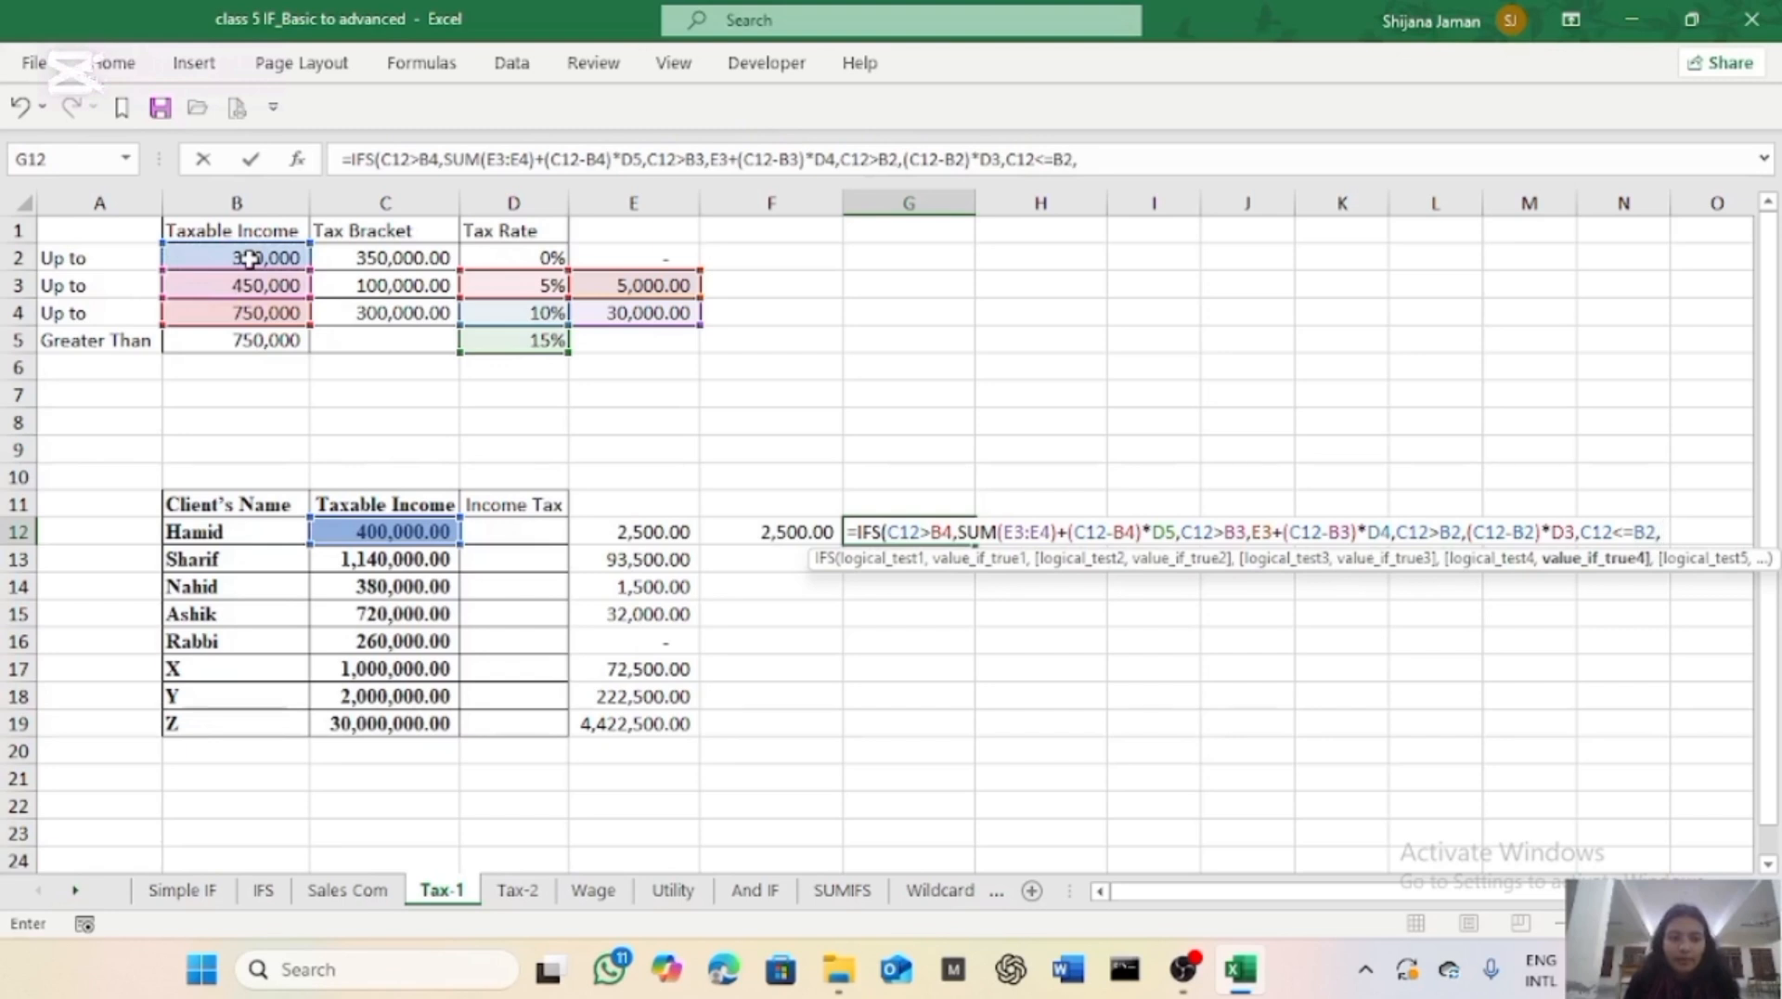
click(484, 257)
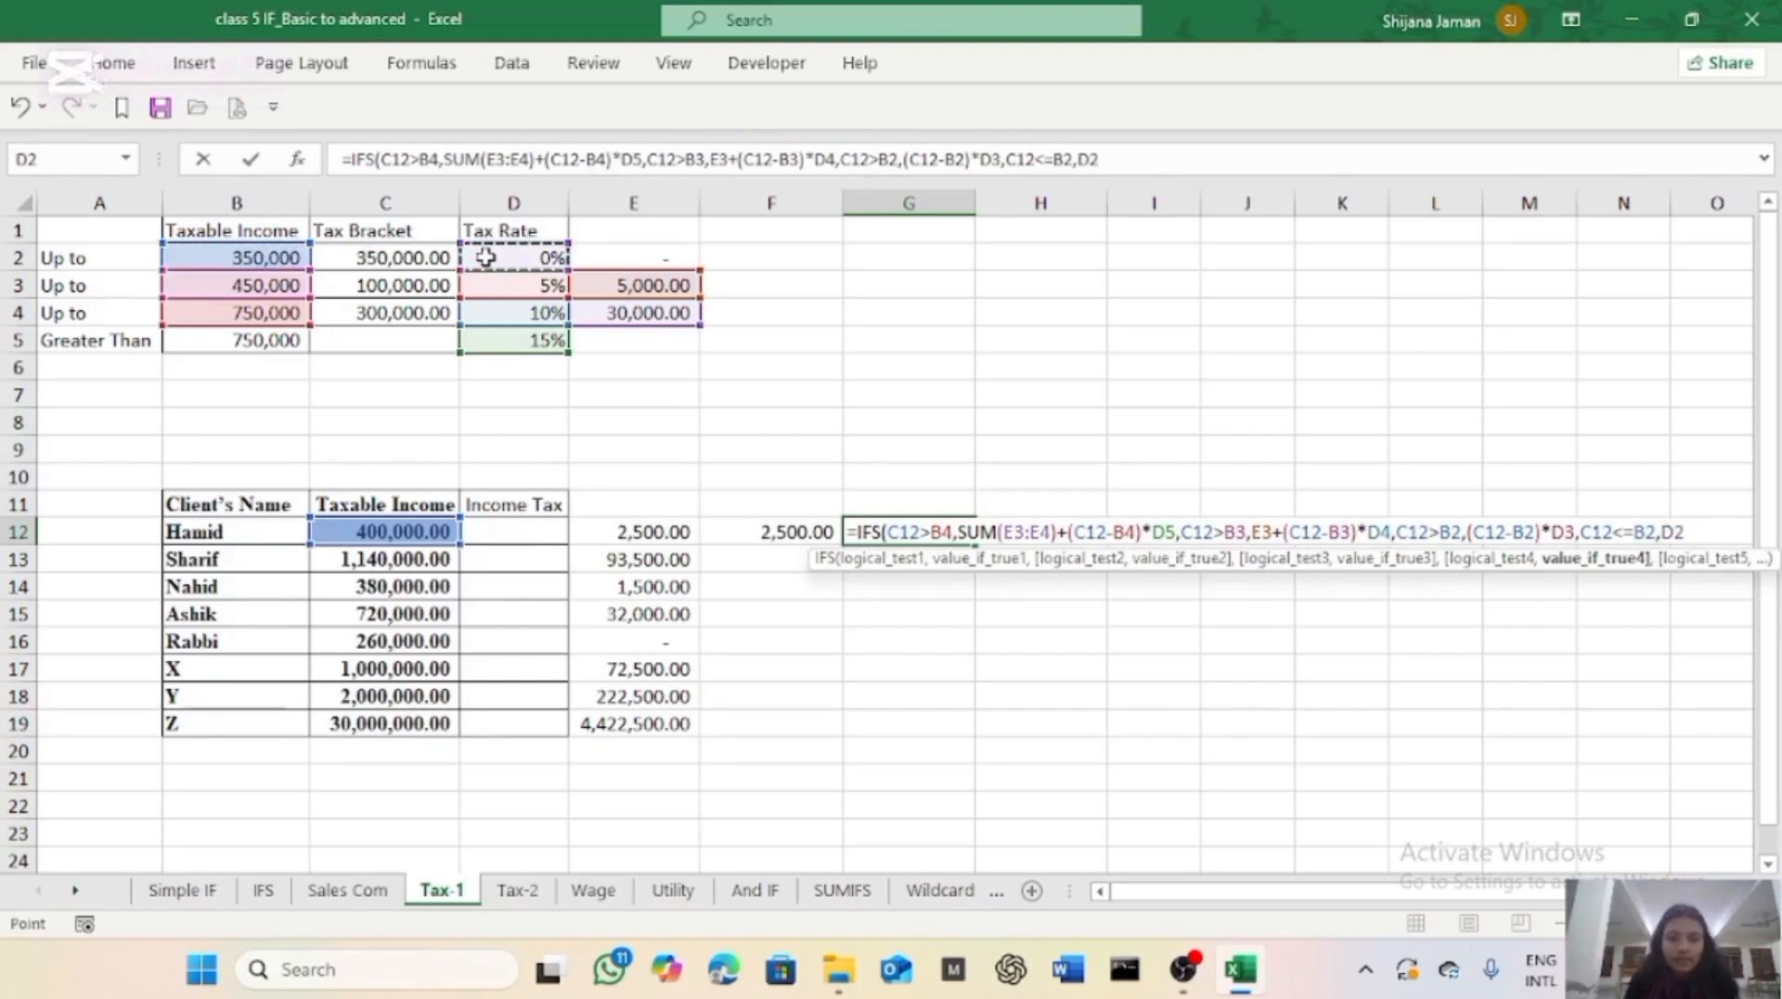
key(BackSpace)
key(BackSpace)
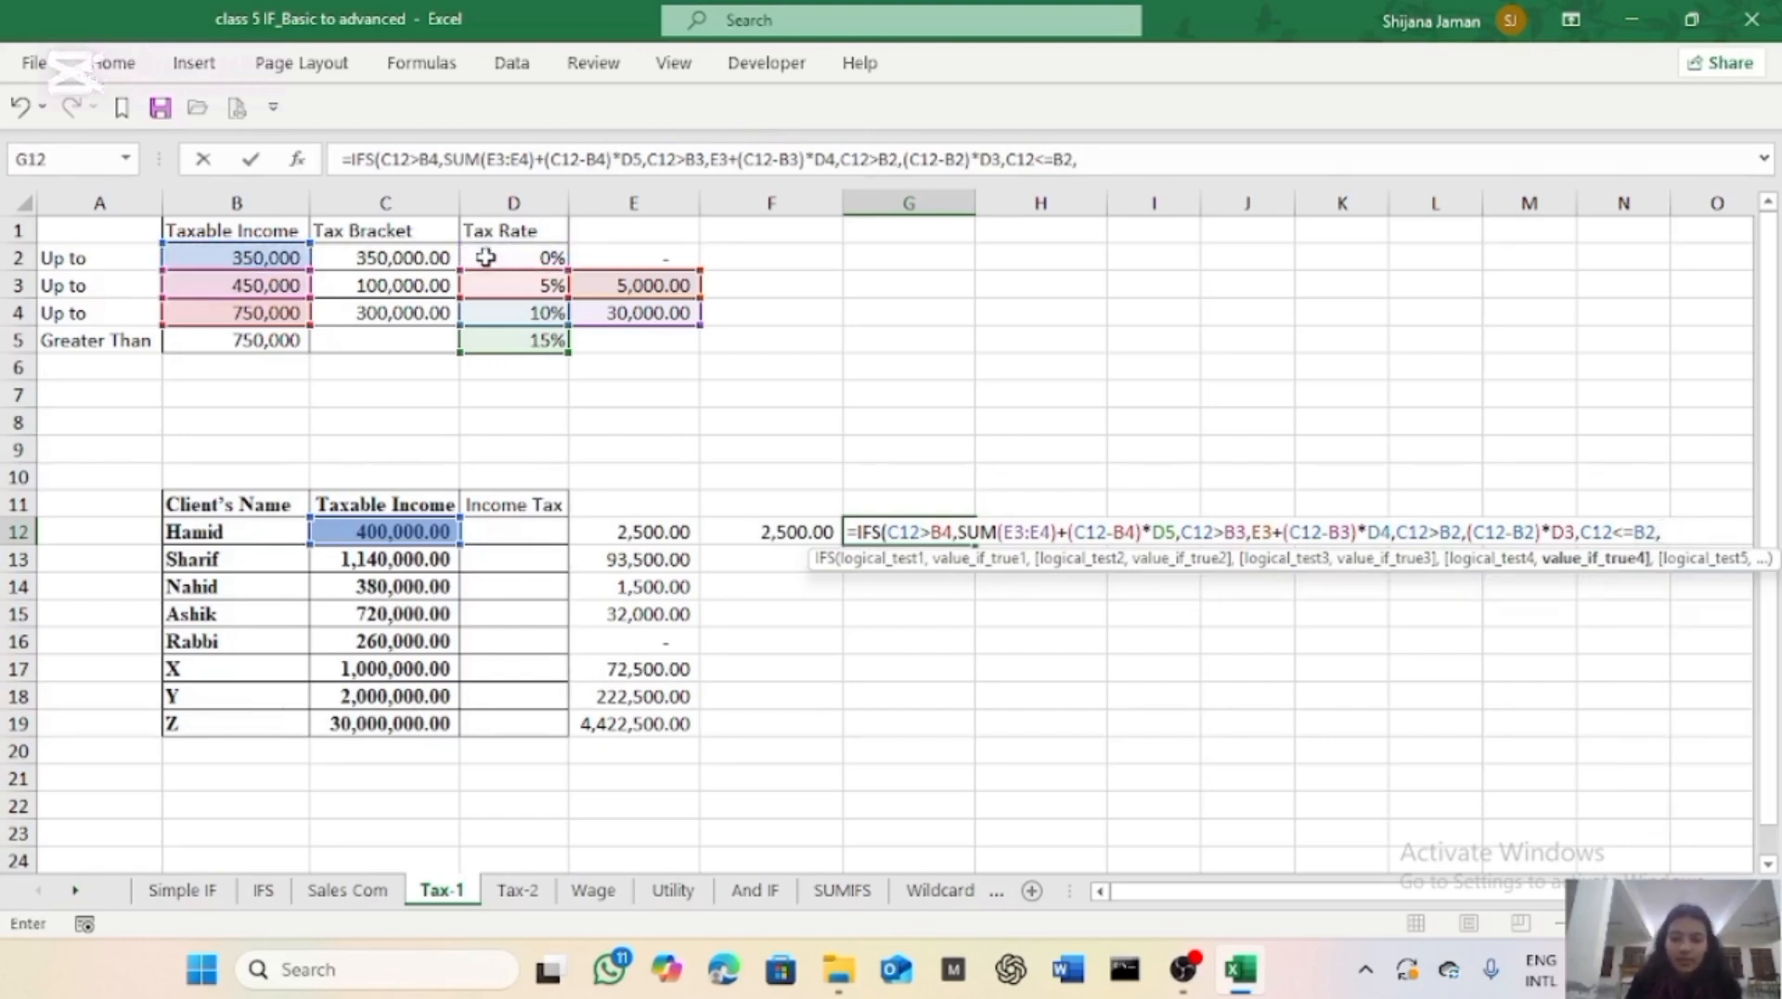
text())
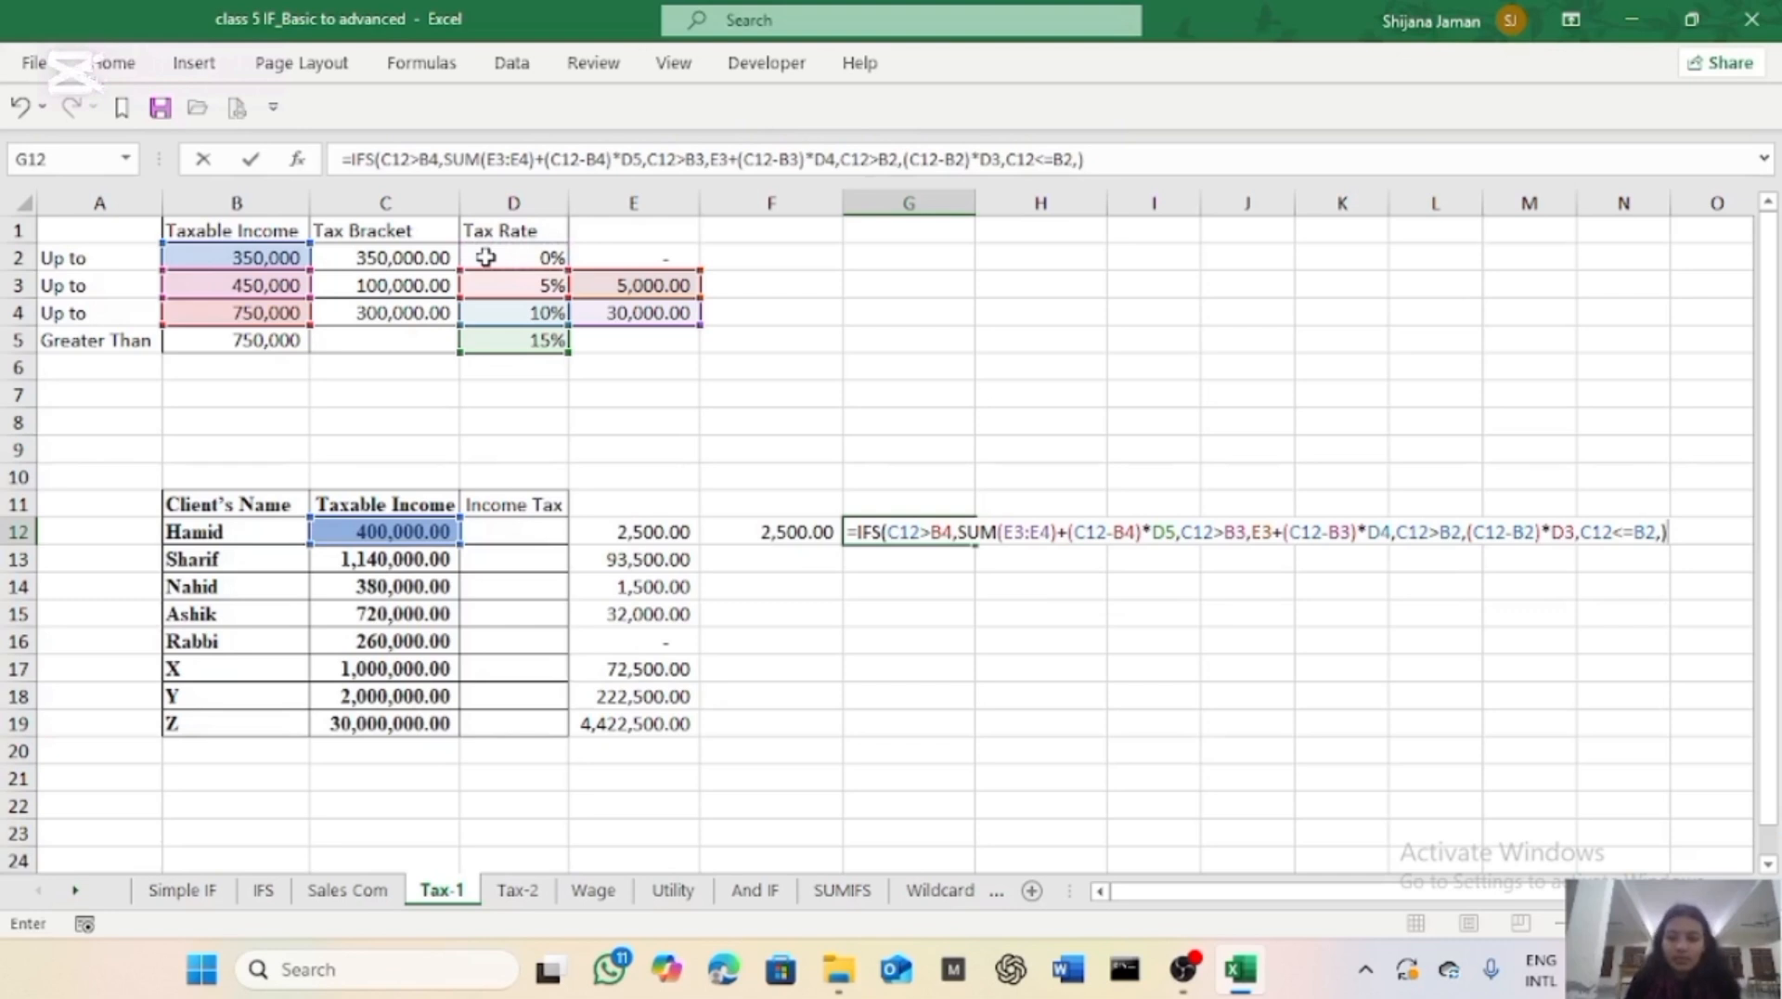
key(BackSpace)
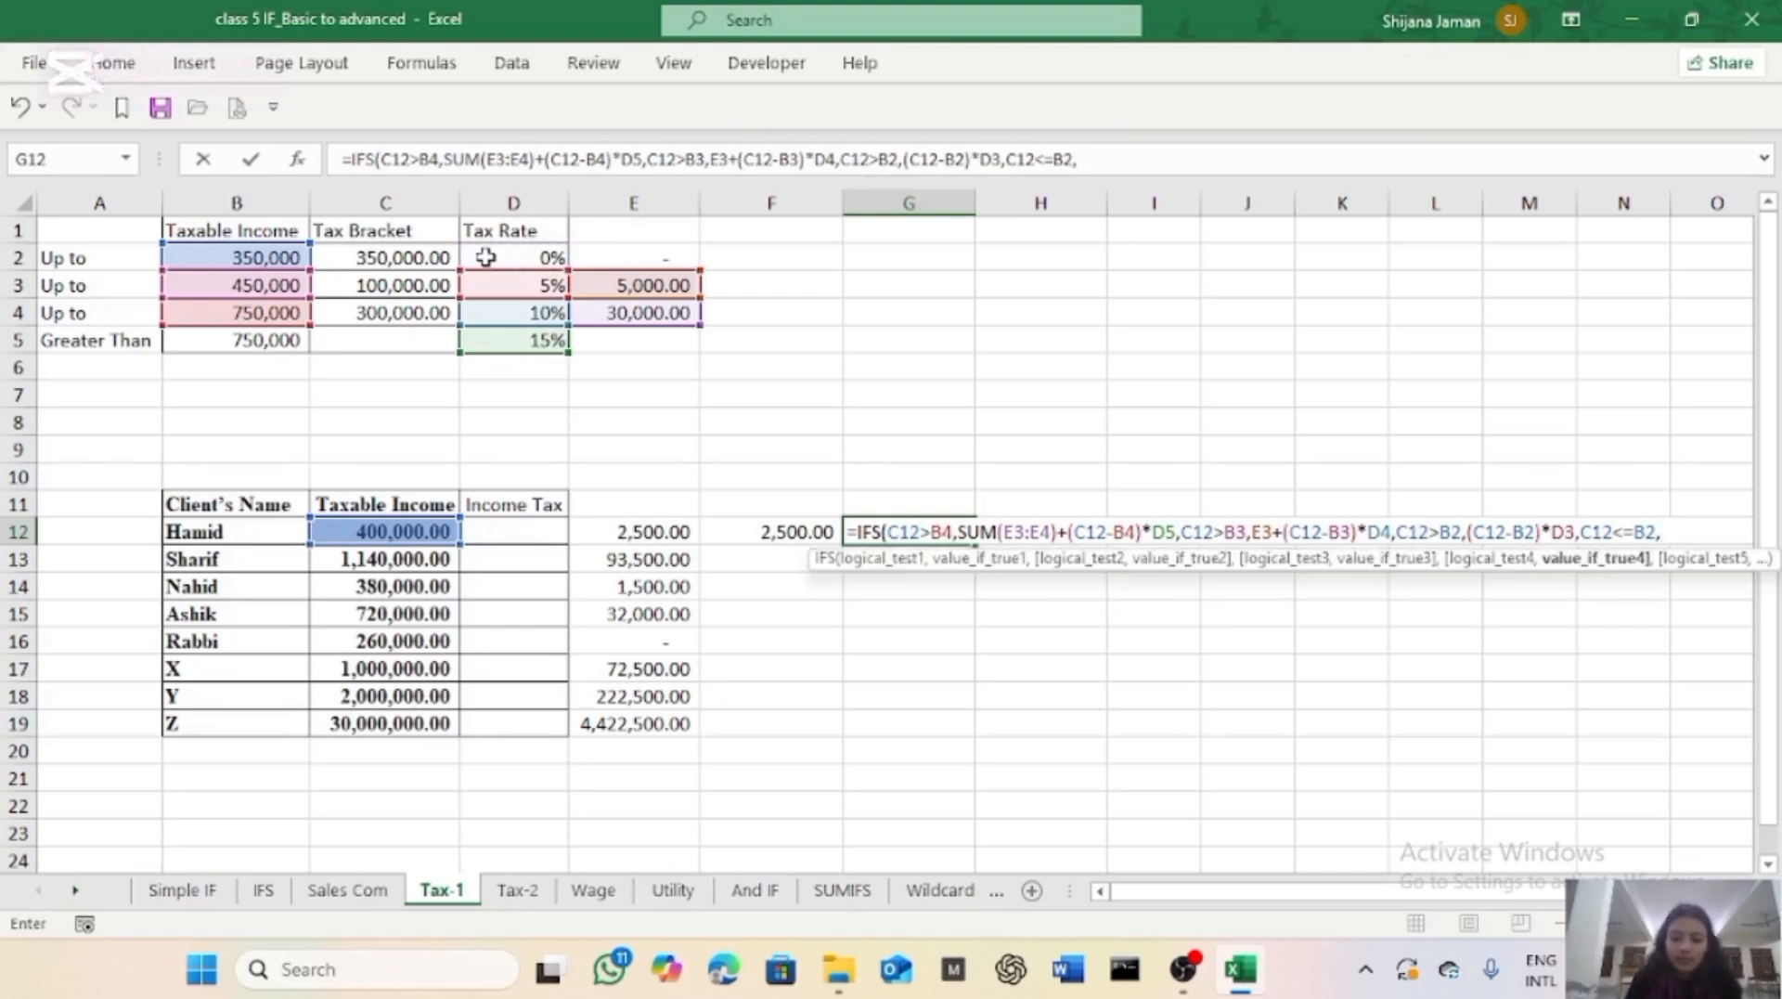
Finish the G12 formula with 0 as the fourth true value and commit it.
text(0))
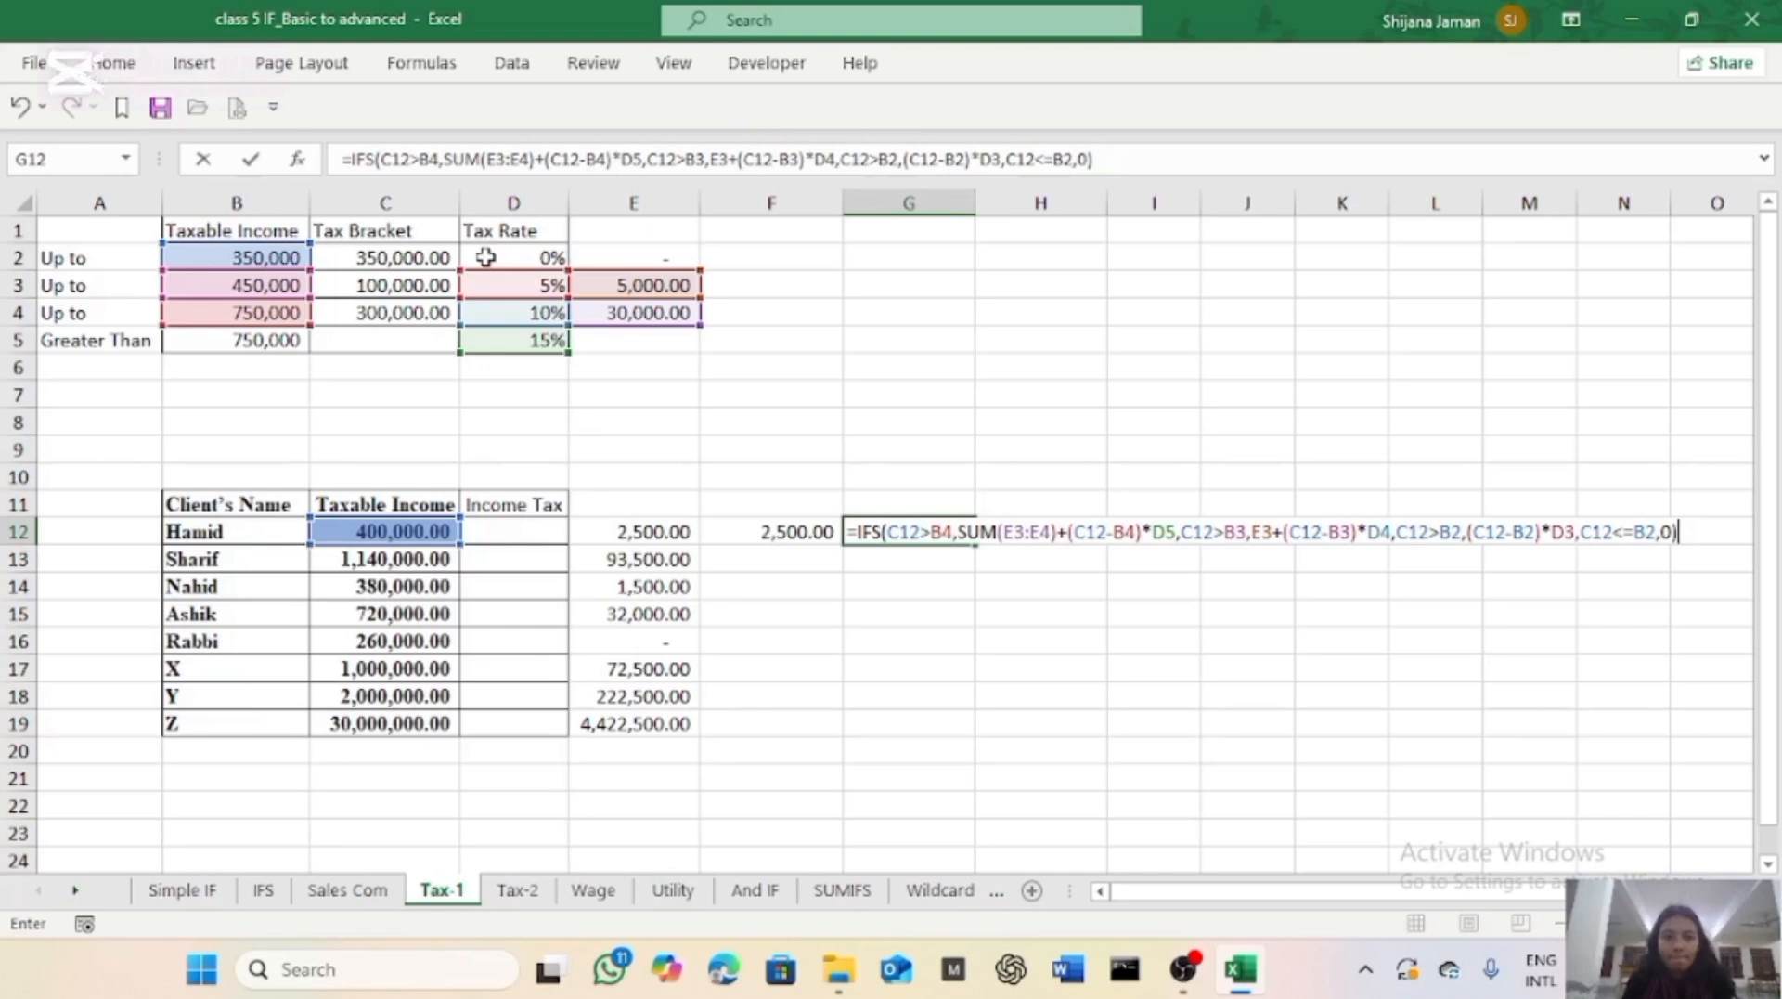
key(Return)
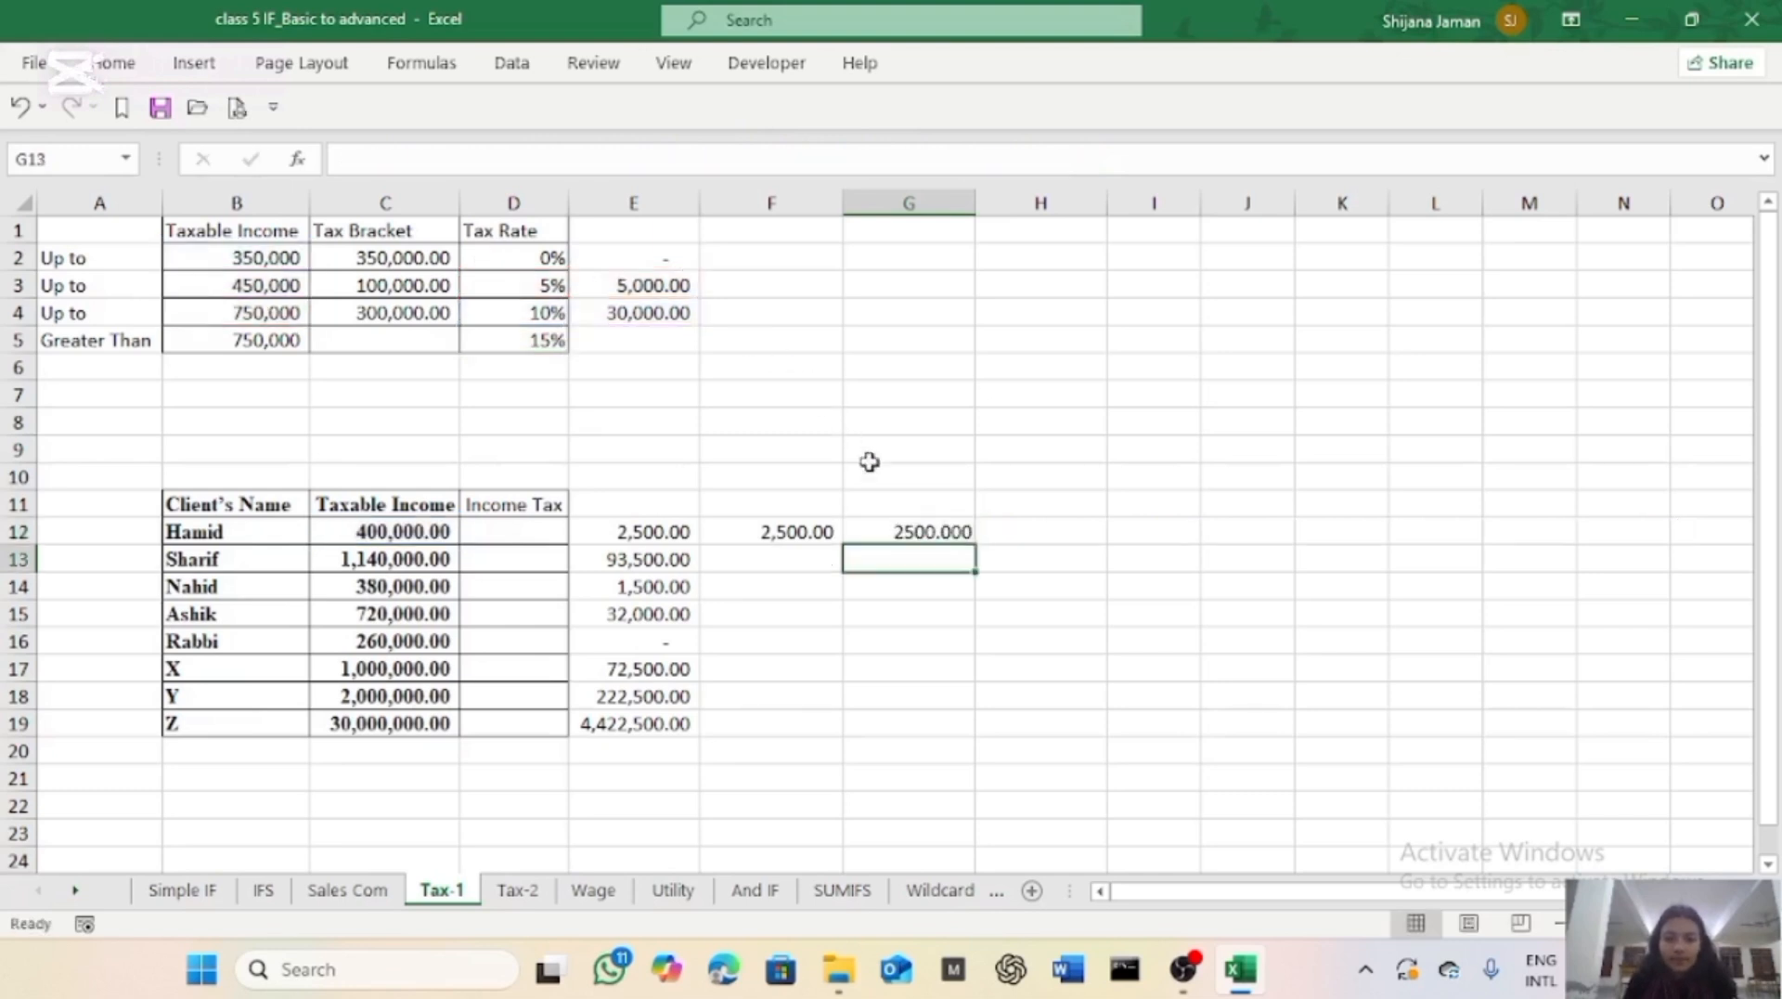
Reopen the G12 formula and make B4 in the first test and the E3:E4 range in the SUM absolute references.
click(895, 531)
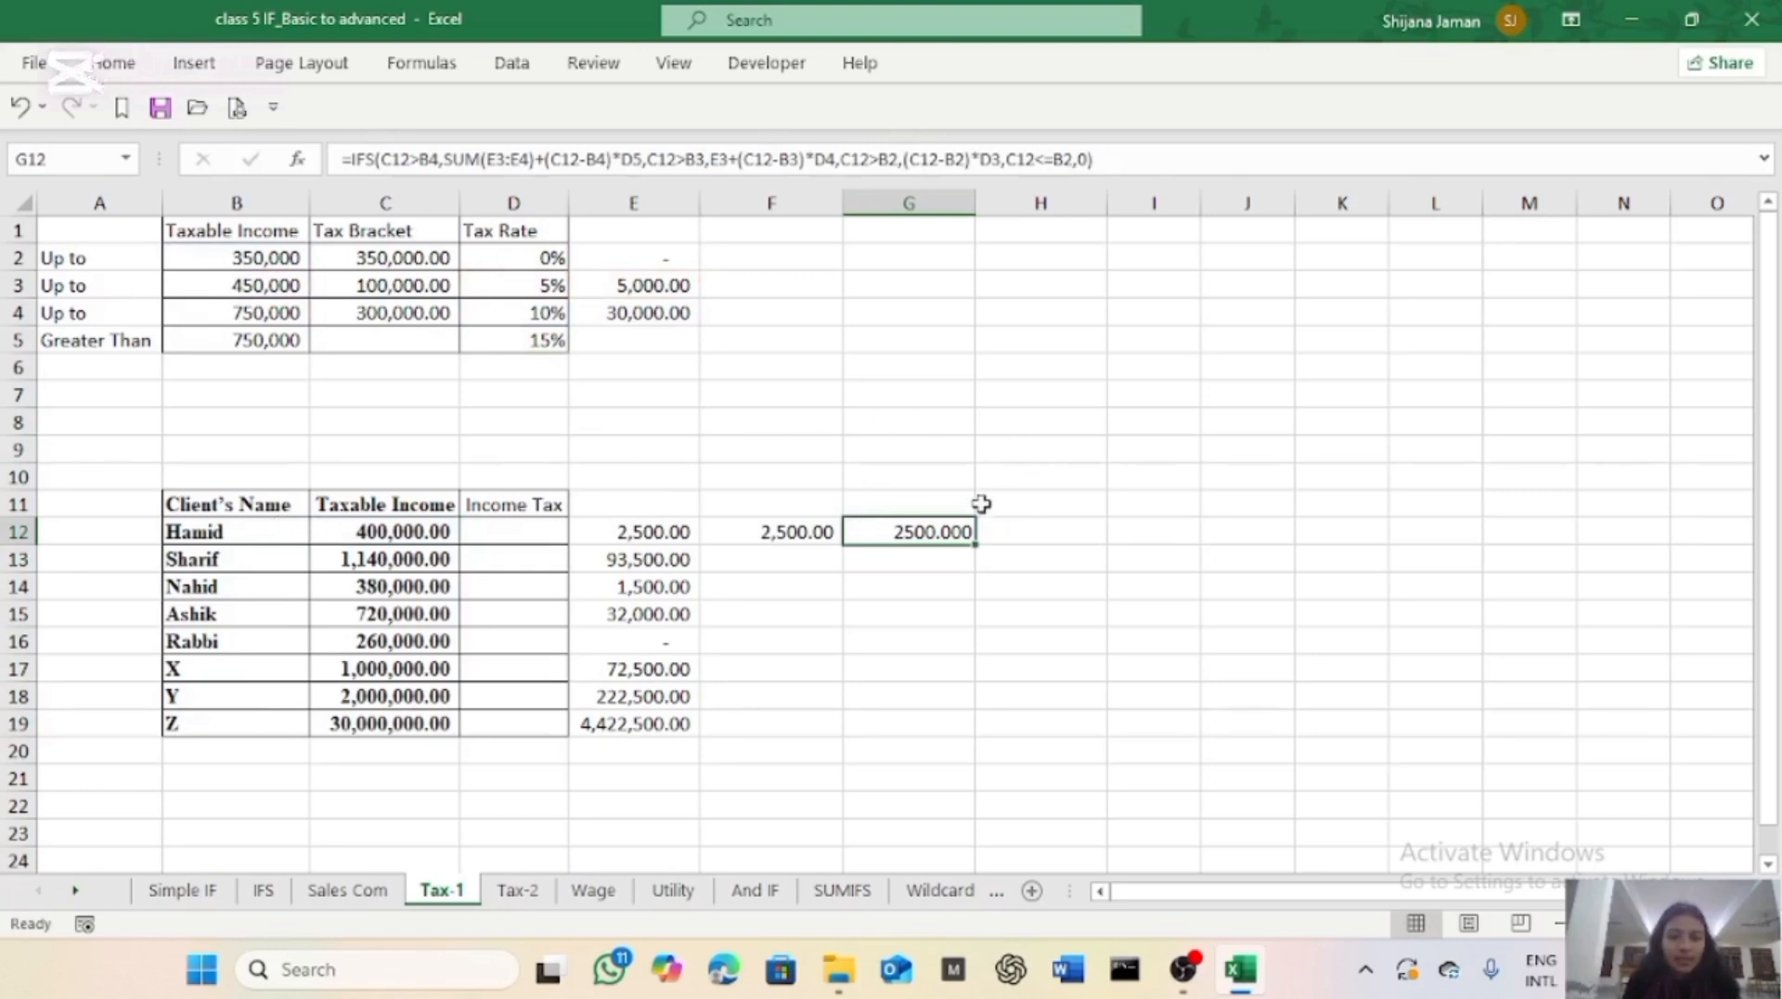
click(429, 160)
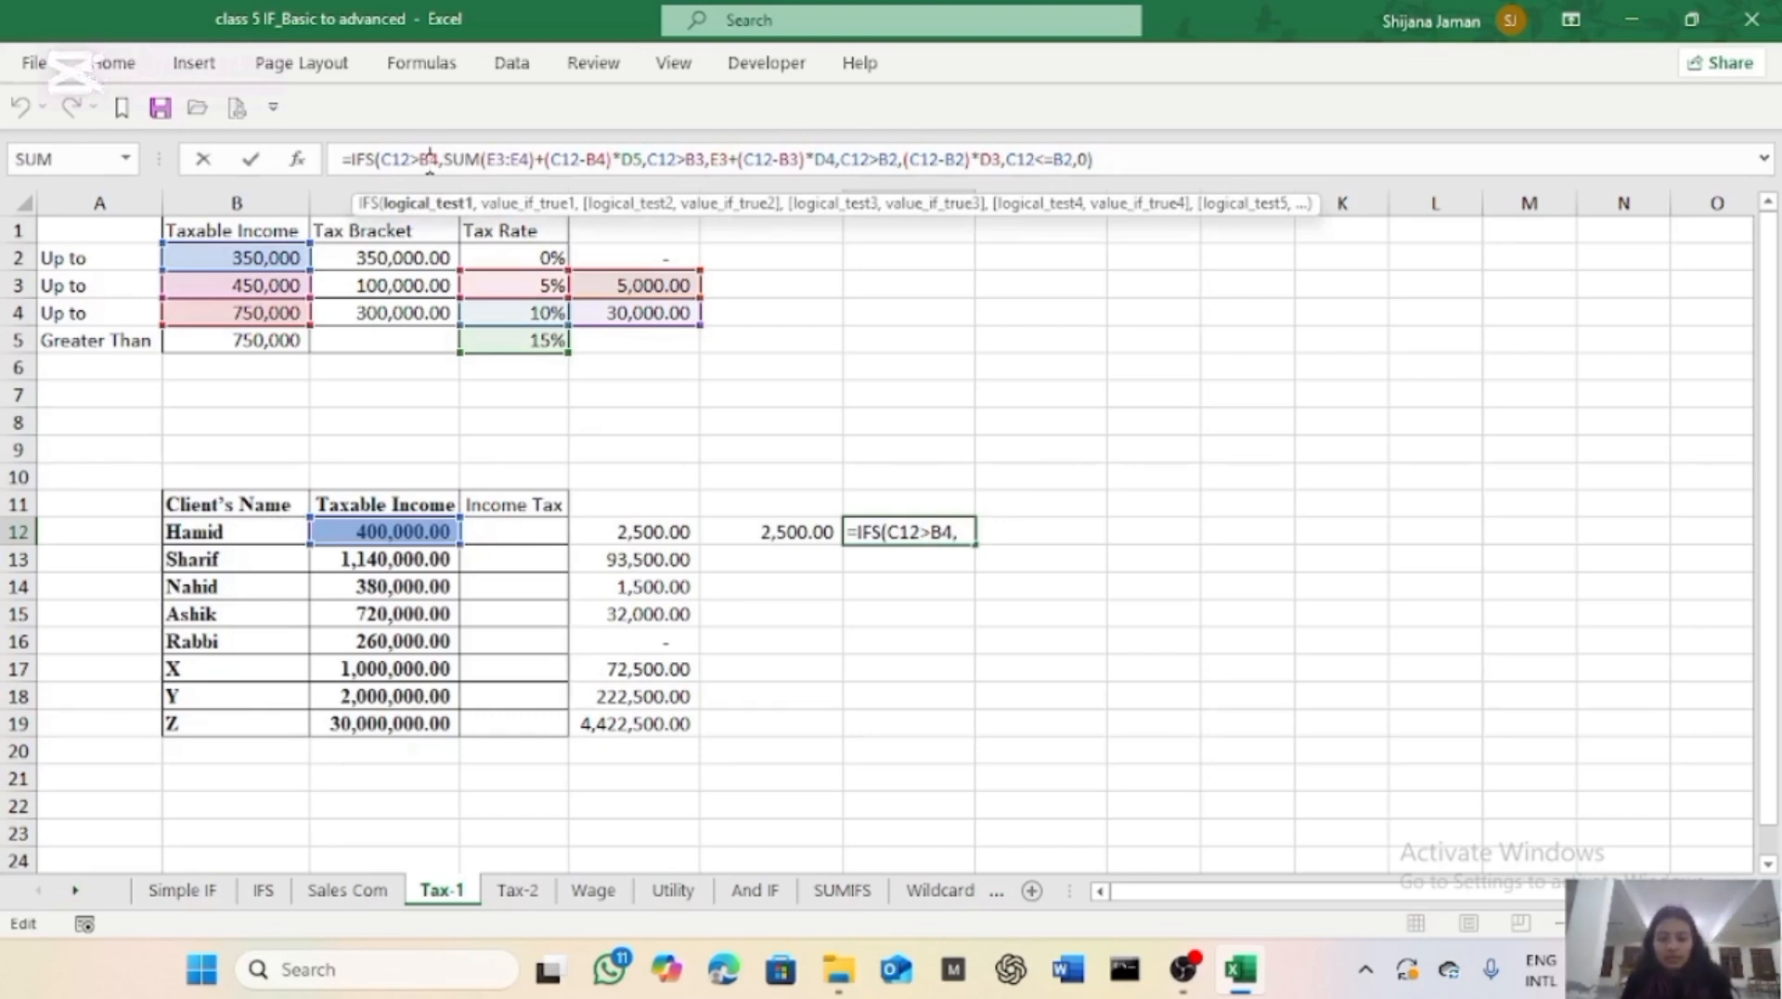
key(F4)
key(Right)
key(Right)
key(Right)
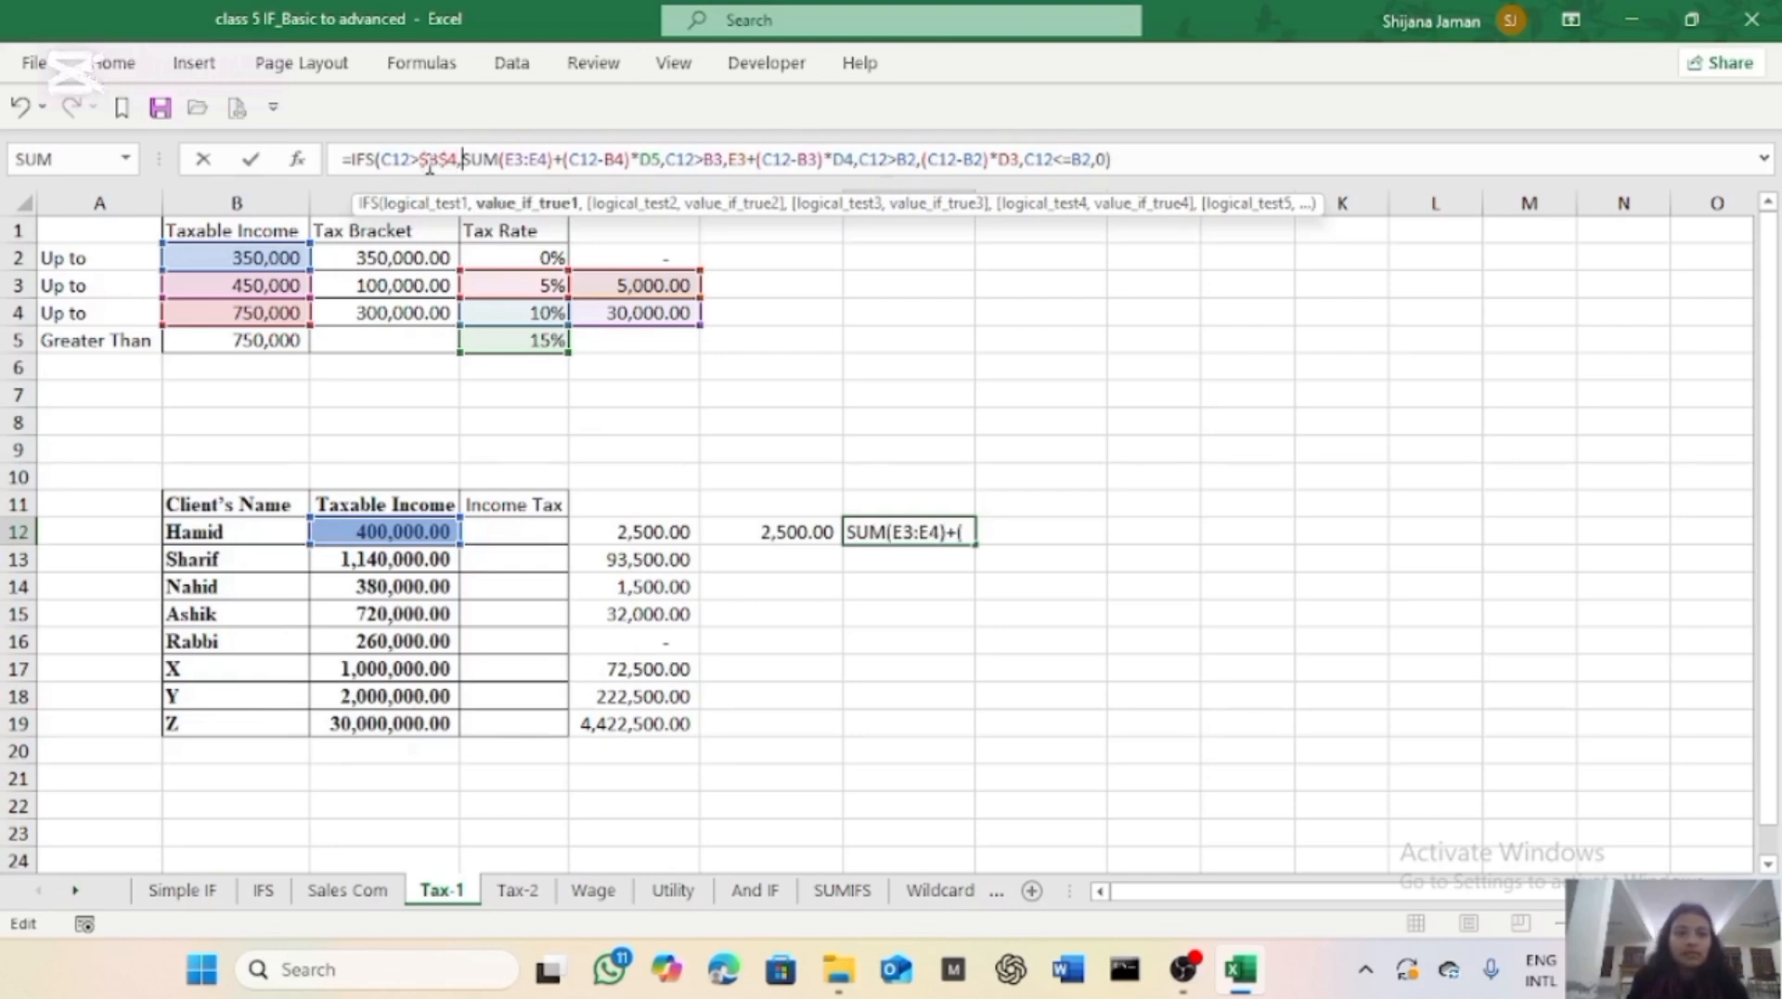
key(Right)
key(F4)
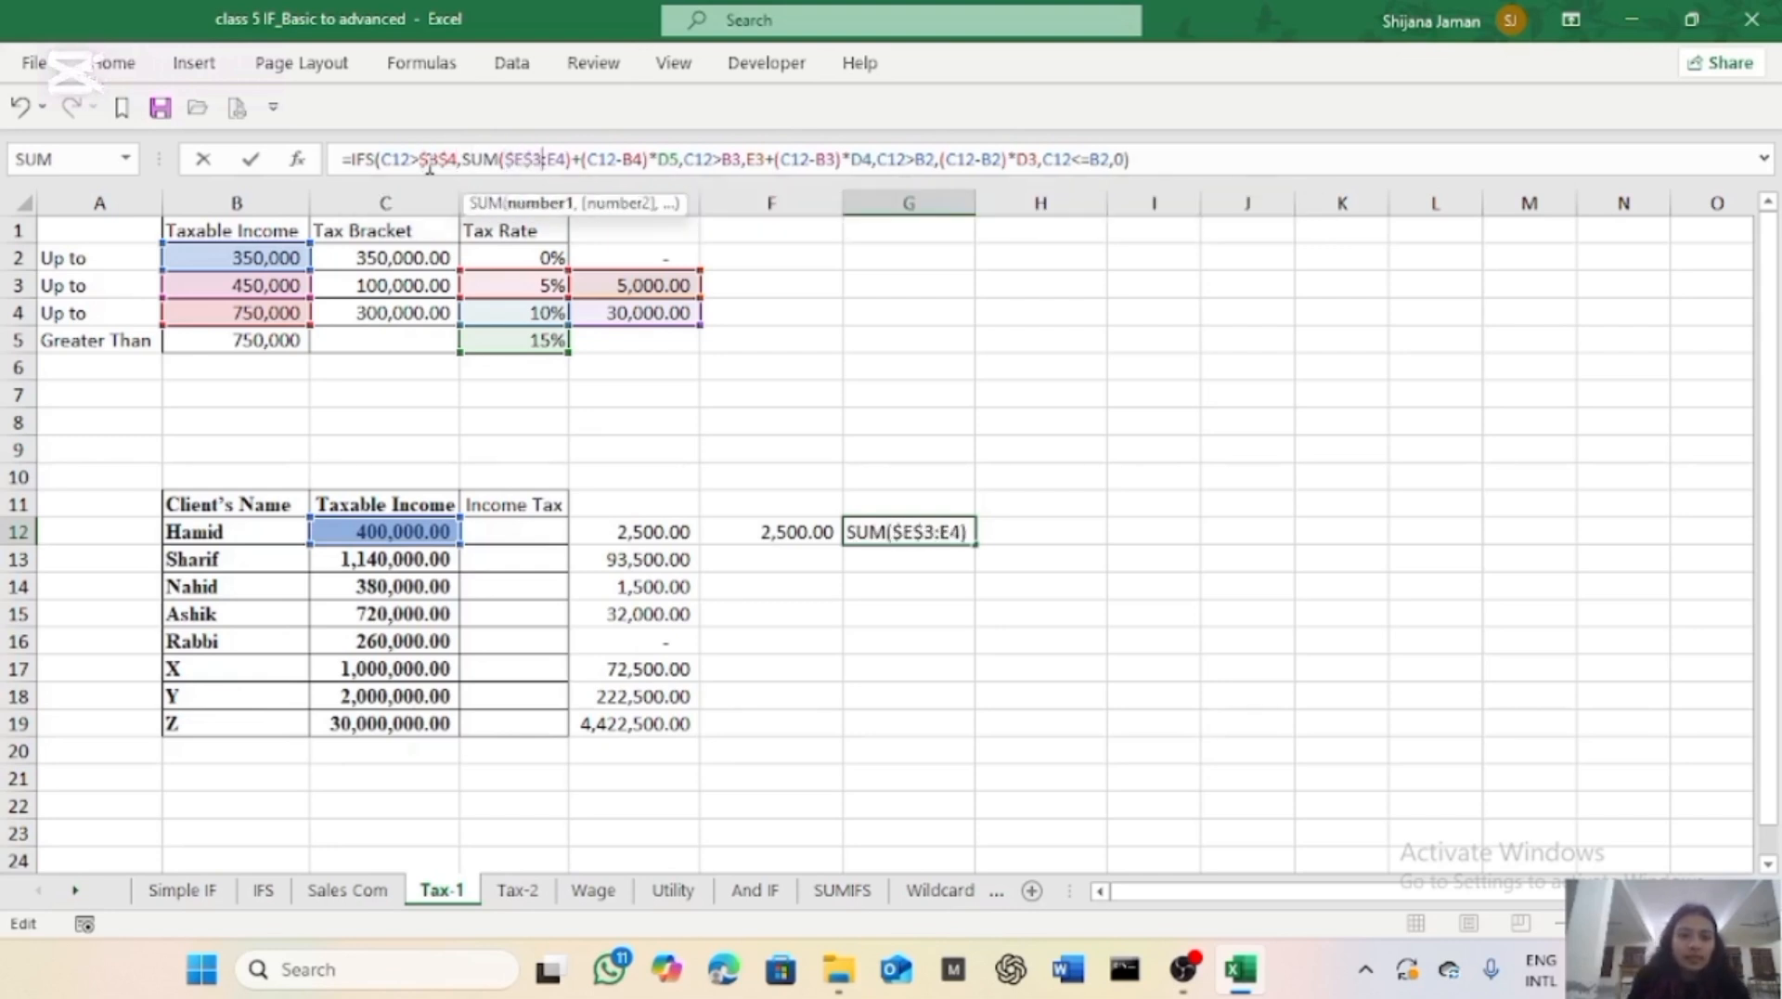
key(F4)
Make B4 and D5 in the first true value of the G12 formula absolute, as $B$4 and $D$5.
key(Right)
key(Right)
key(Right)
key(Right)
key(F4)
key(Right)
key(Right)
key(Right)
key(F4)
Make B3 in the second test and E3, B3 and D4 in the second true value of the G12 formula absolute.
key(Right)
key(Right)
key(F4)
key(Right)
key(Right)
key(F4)
key(Right)
key(Right)
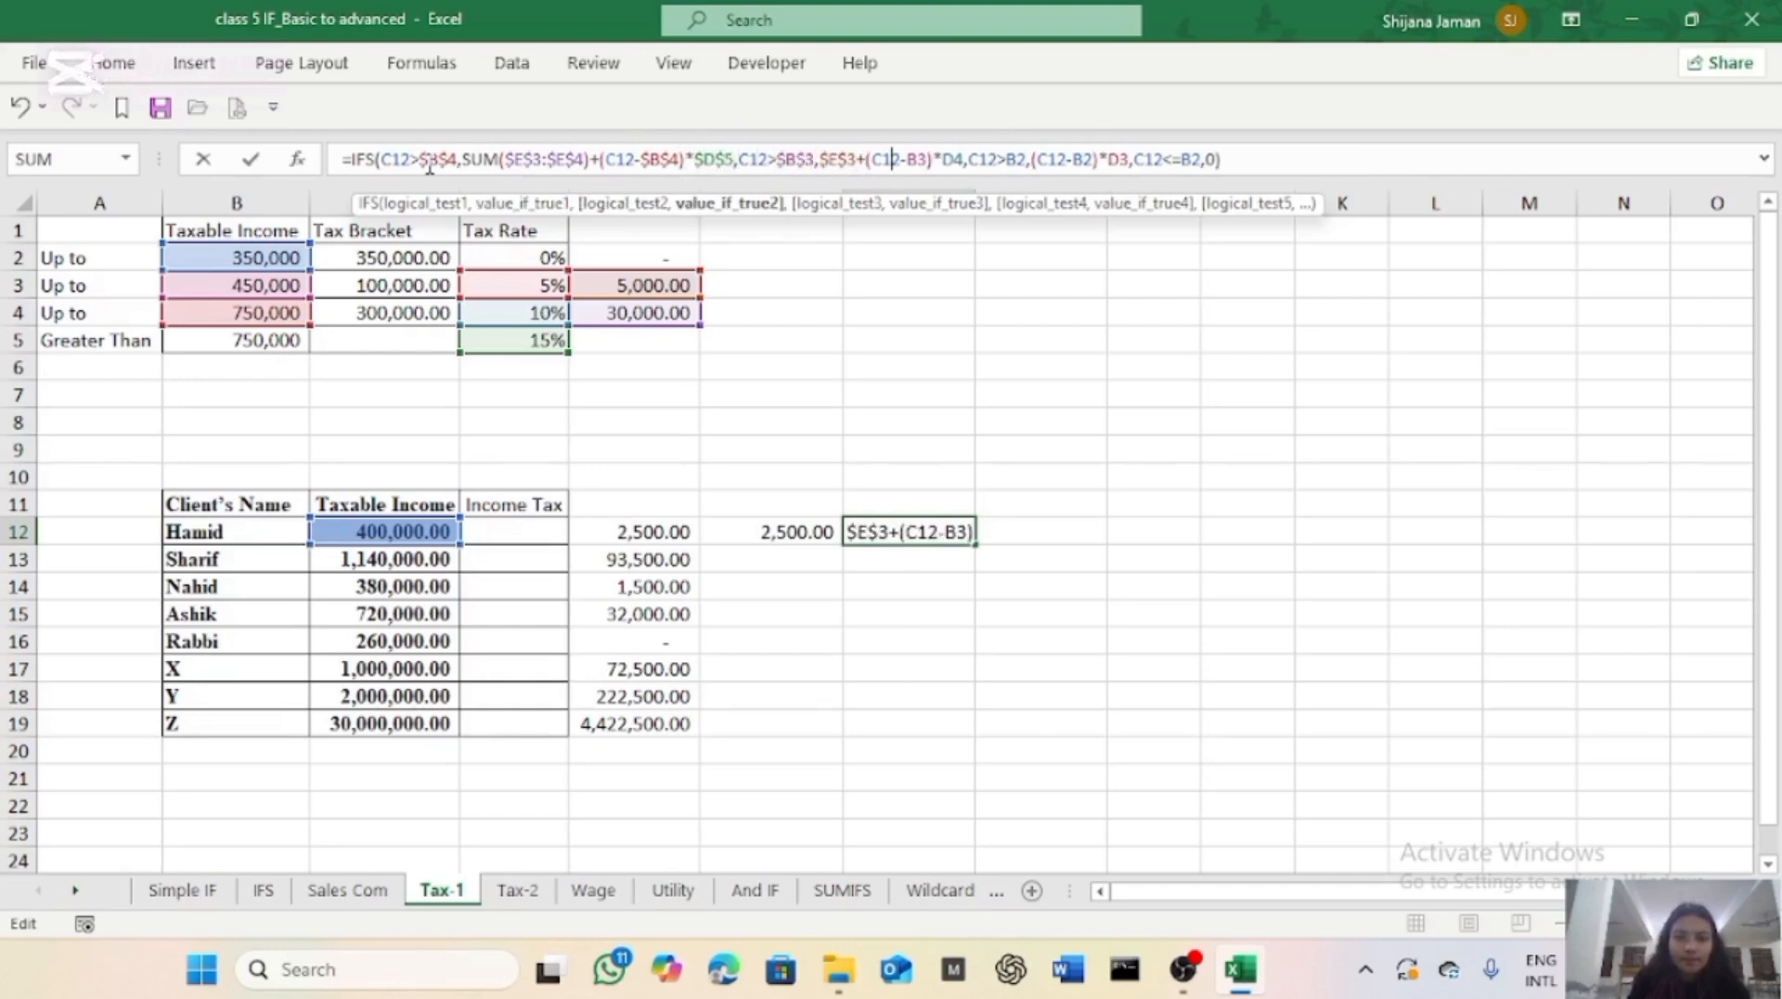
key(F4)
key(Right)
key(F4)
Make every remaining B2 and D3 reference in the third and fourth conditions of G12 absolute and commit the formula.
key(Right)
key(Right)
key(Right)
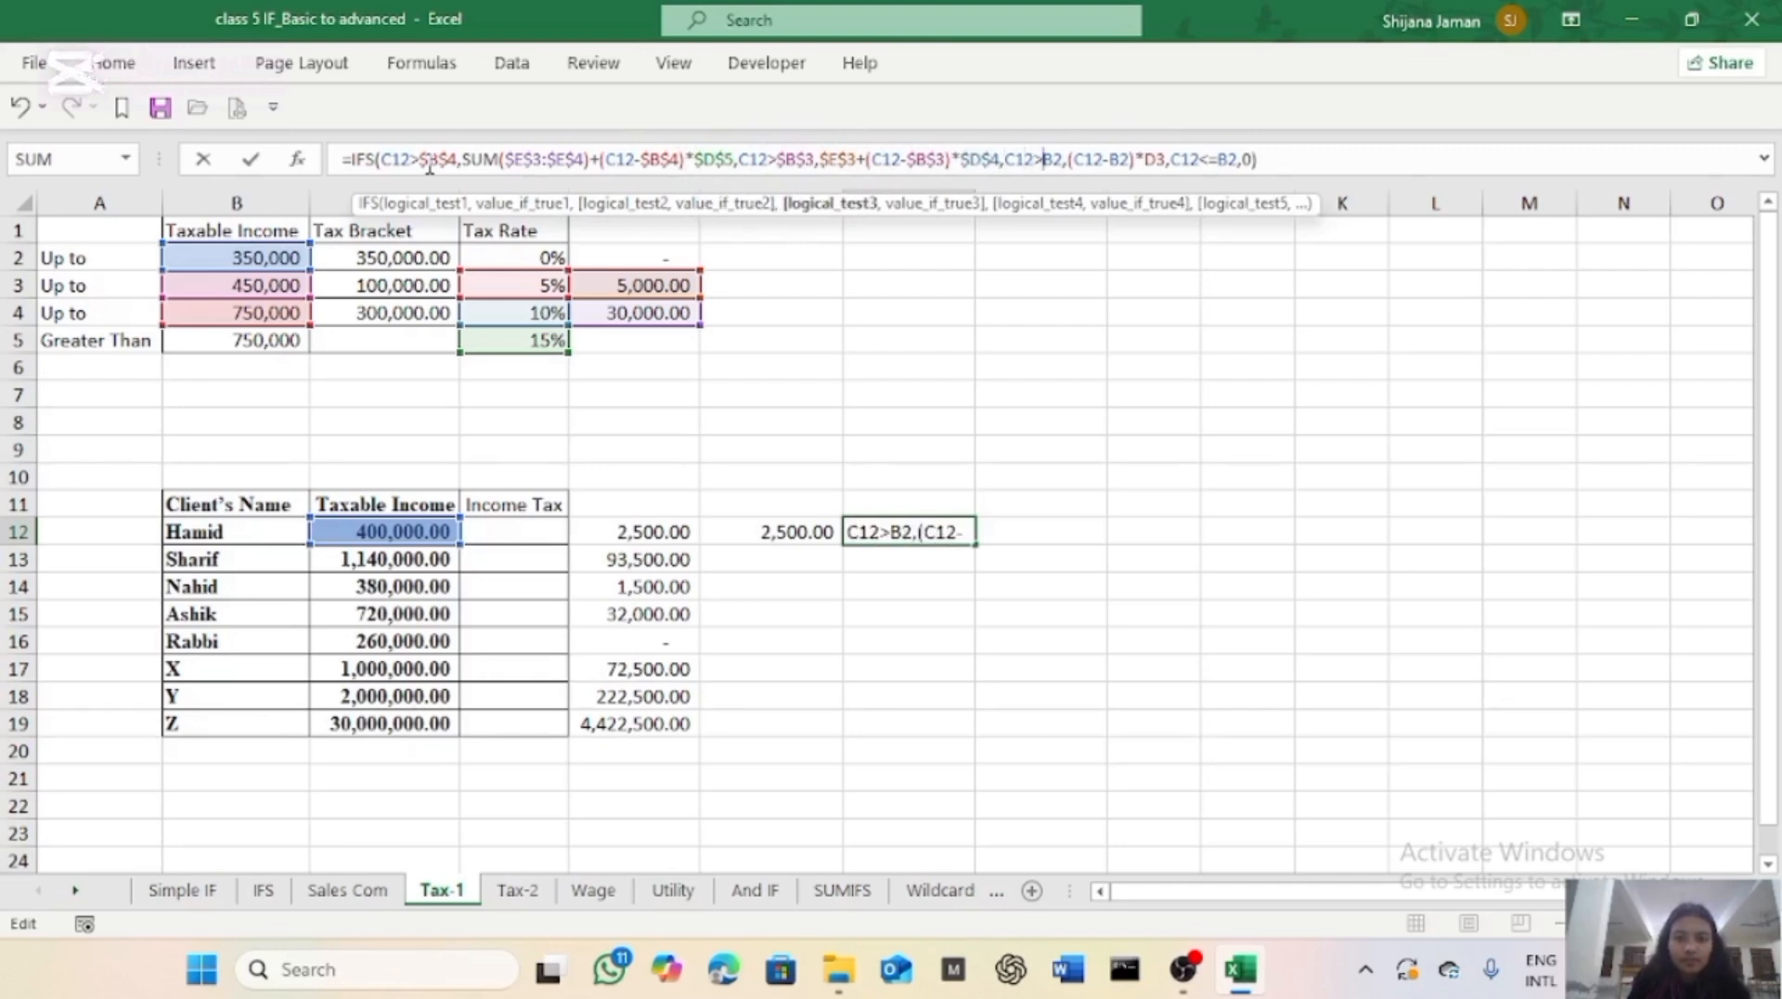
key(F4)
key(Right)
key(Right)
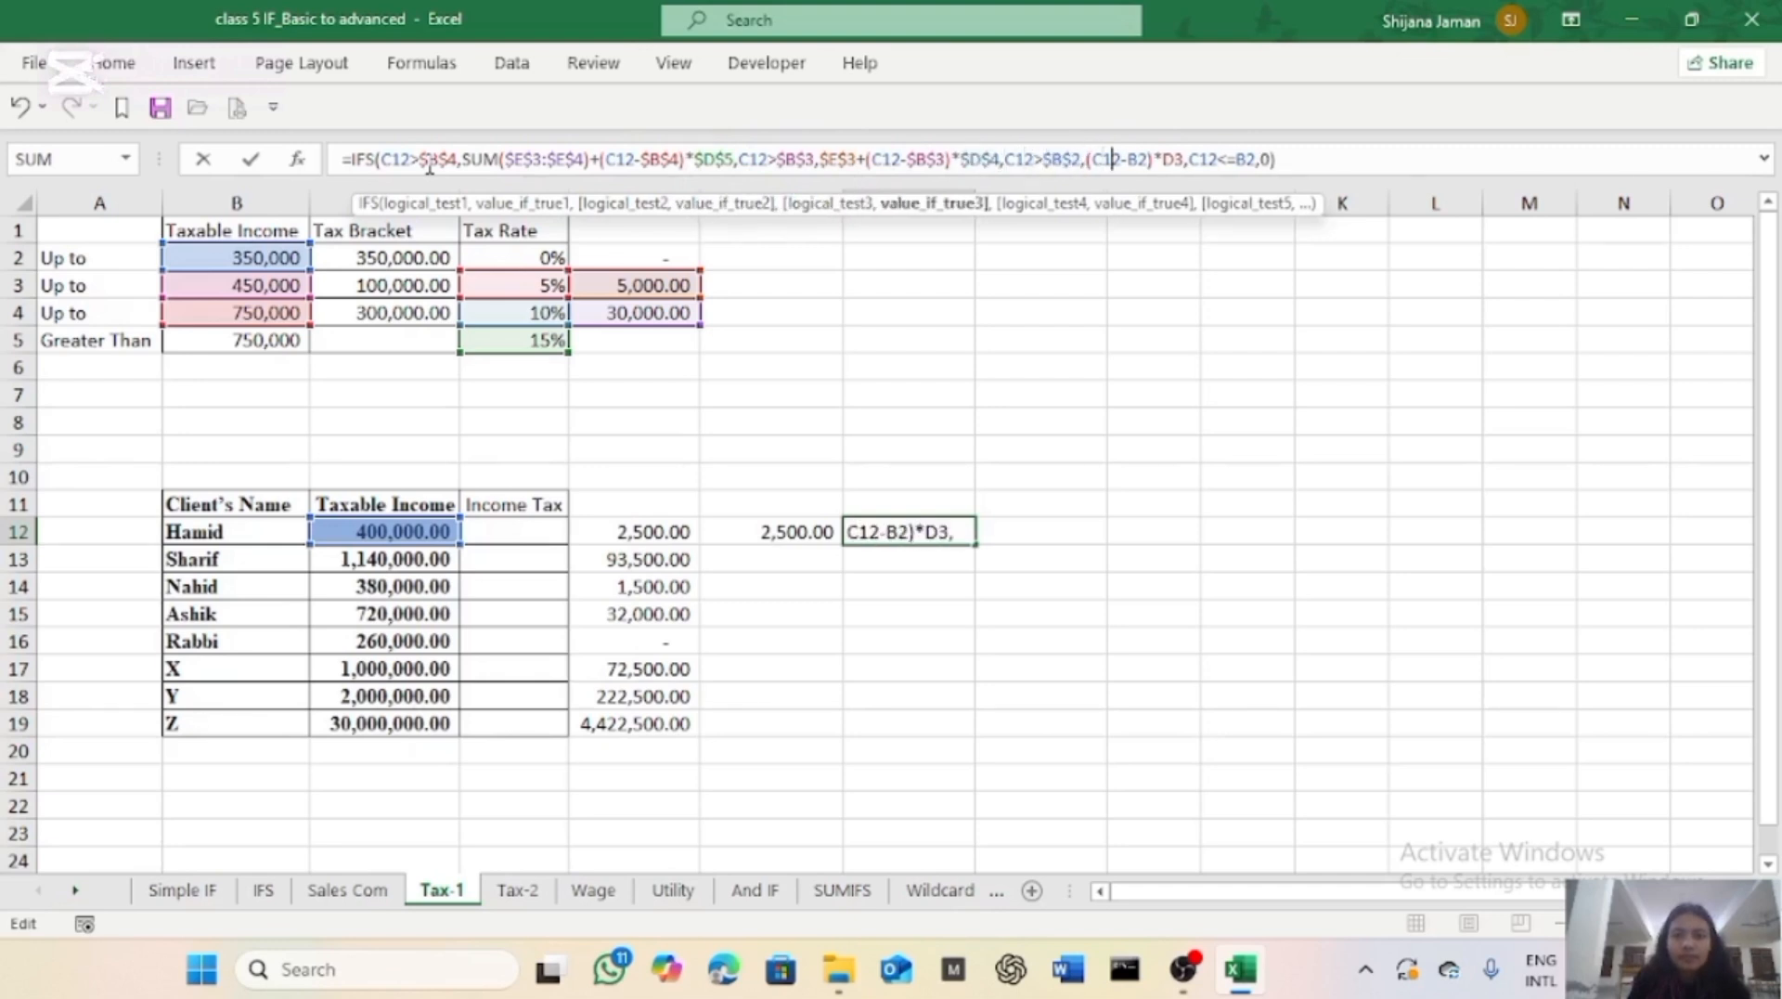
key(F4)
key(F4)
key(Right)
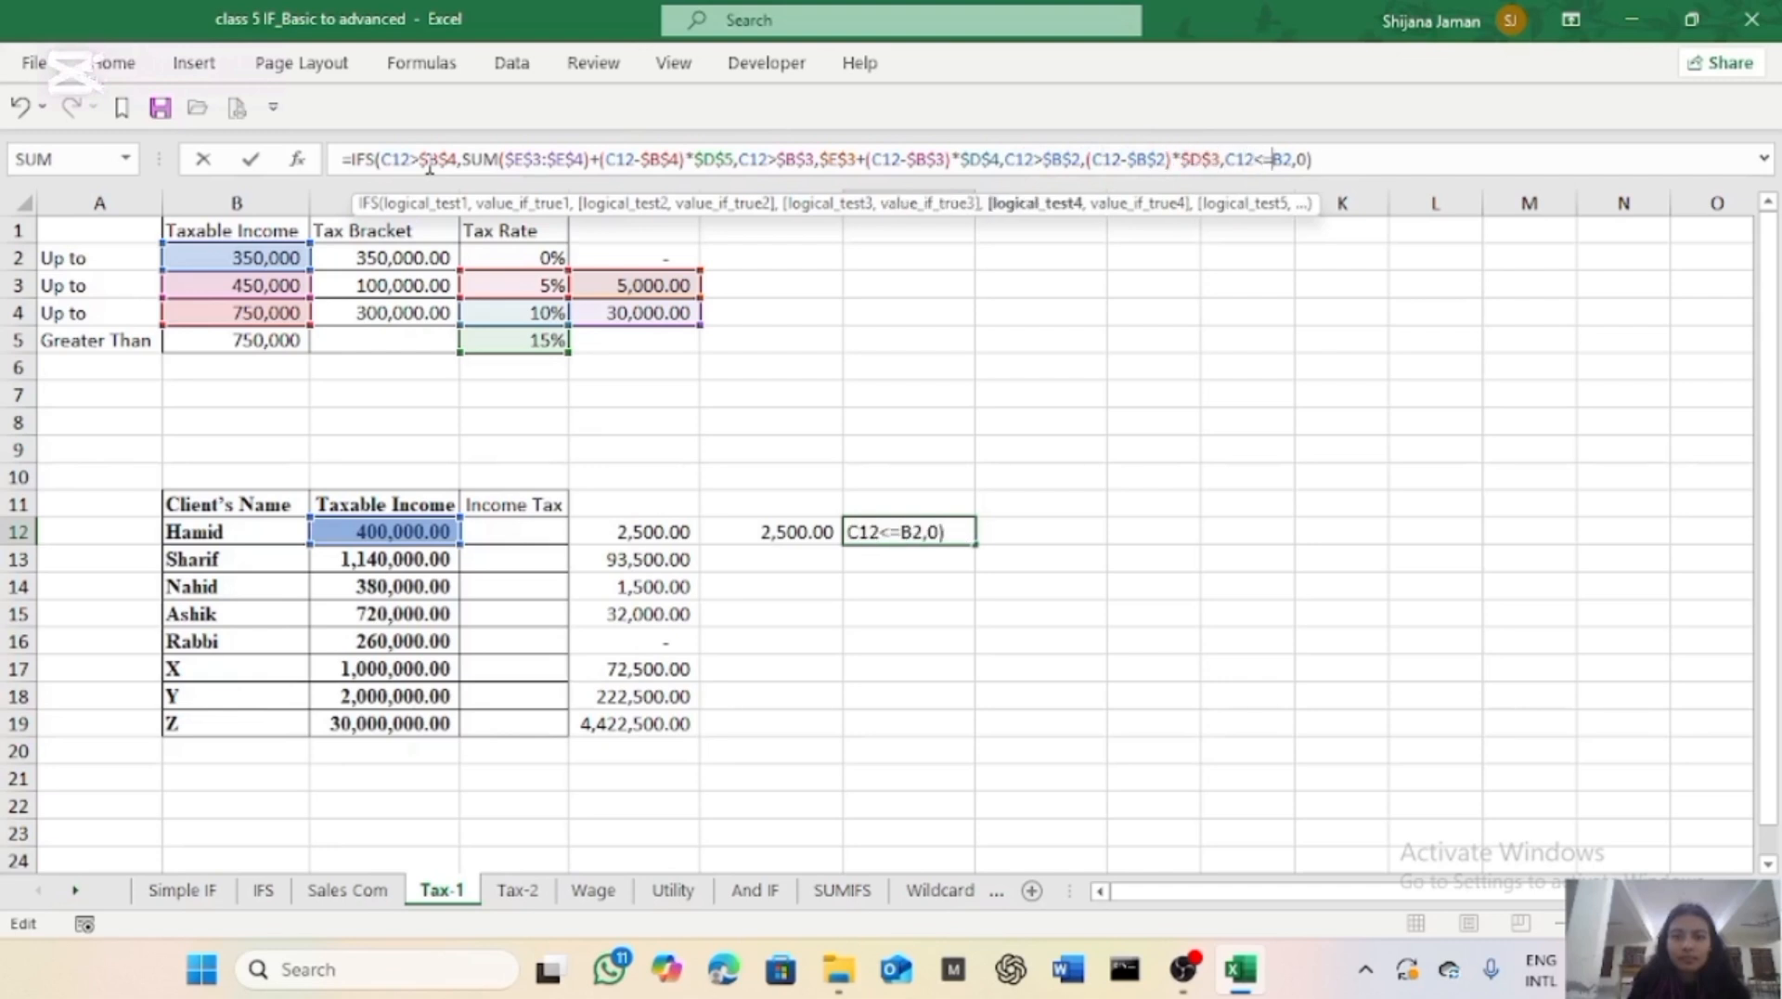
key(F4)
key(Return)
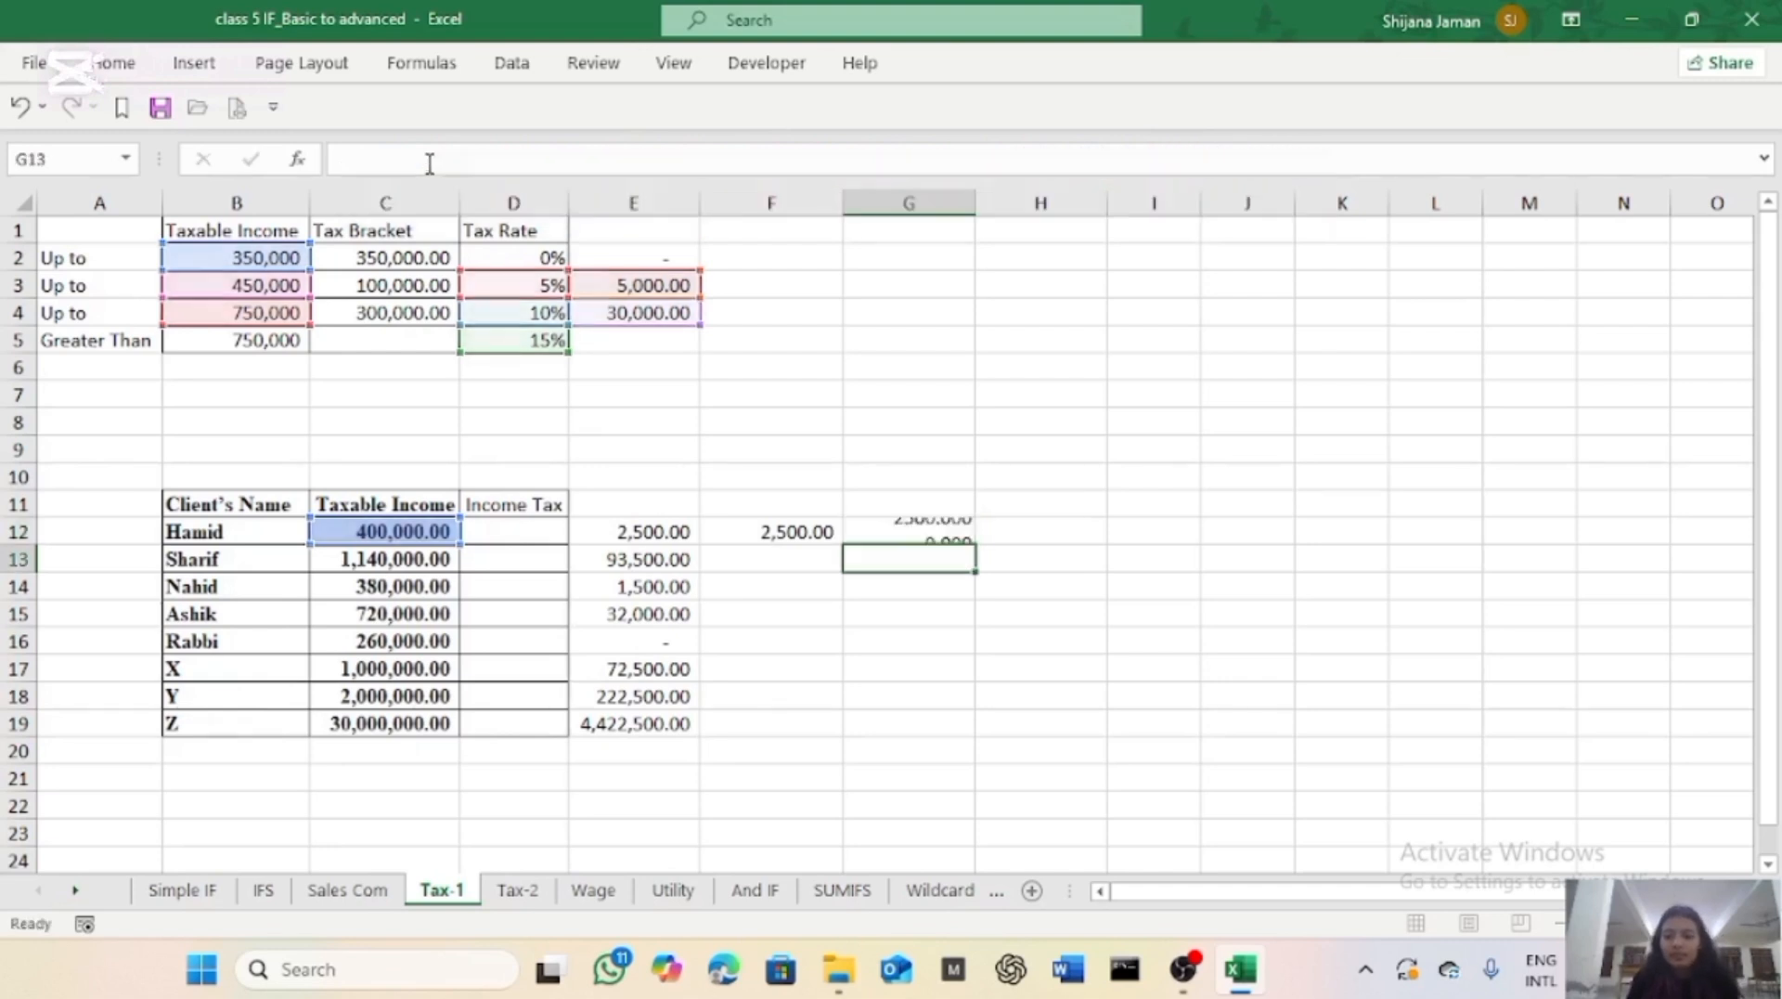
Copy the completed IFS formula from G12 down through G19 for the remaining clients.
click(868, 527)
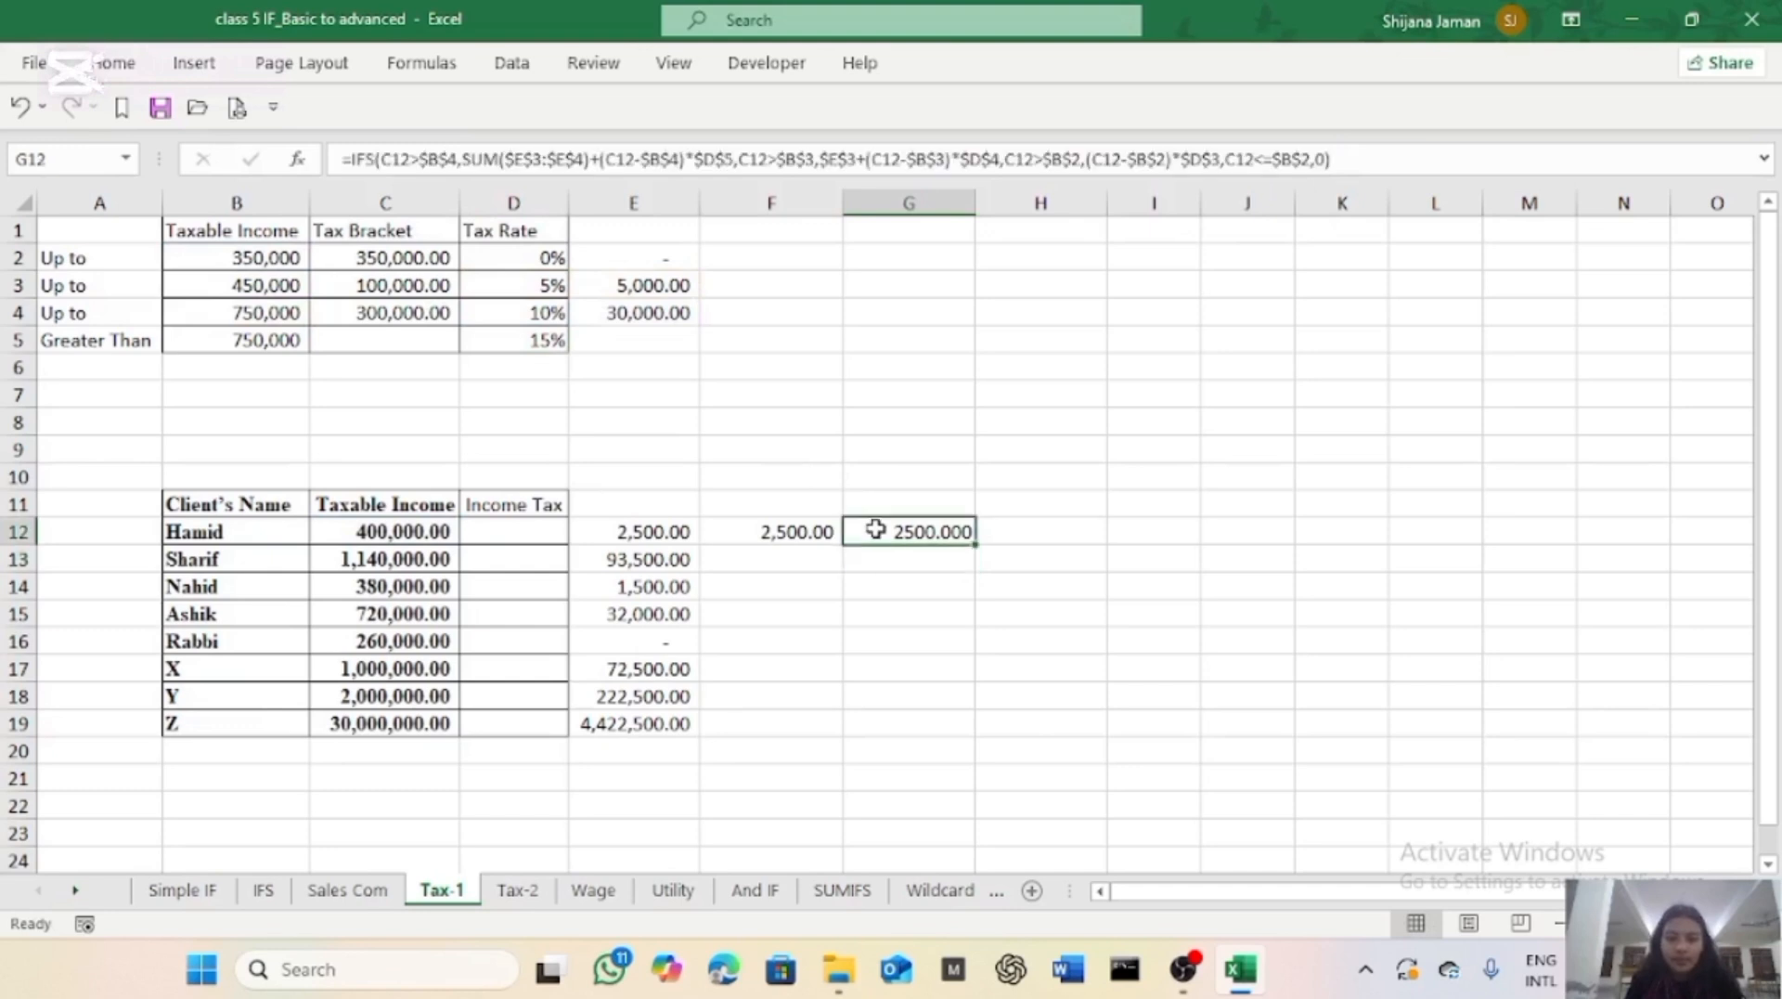
drag(976, 546, 963, 738)
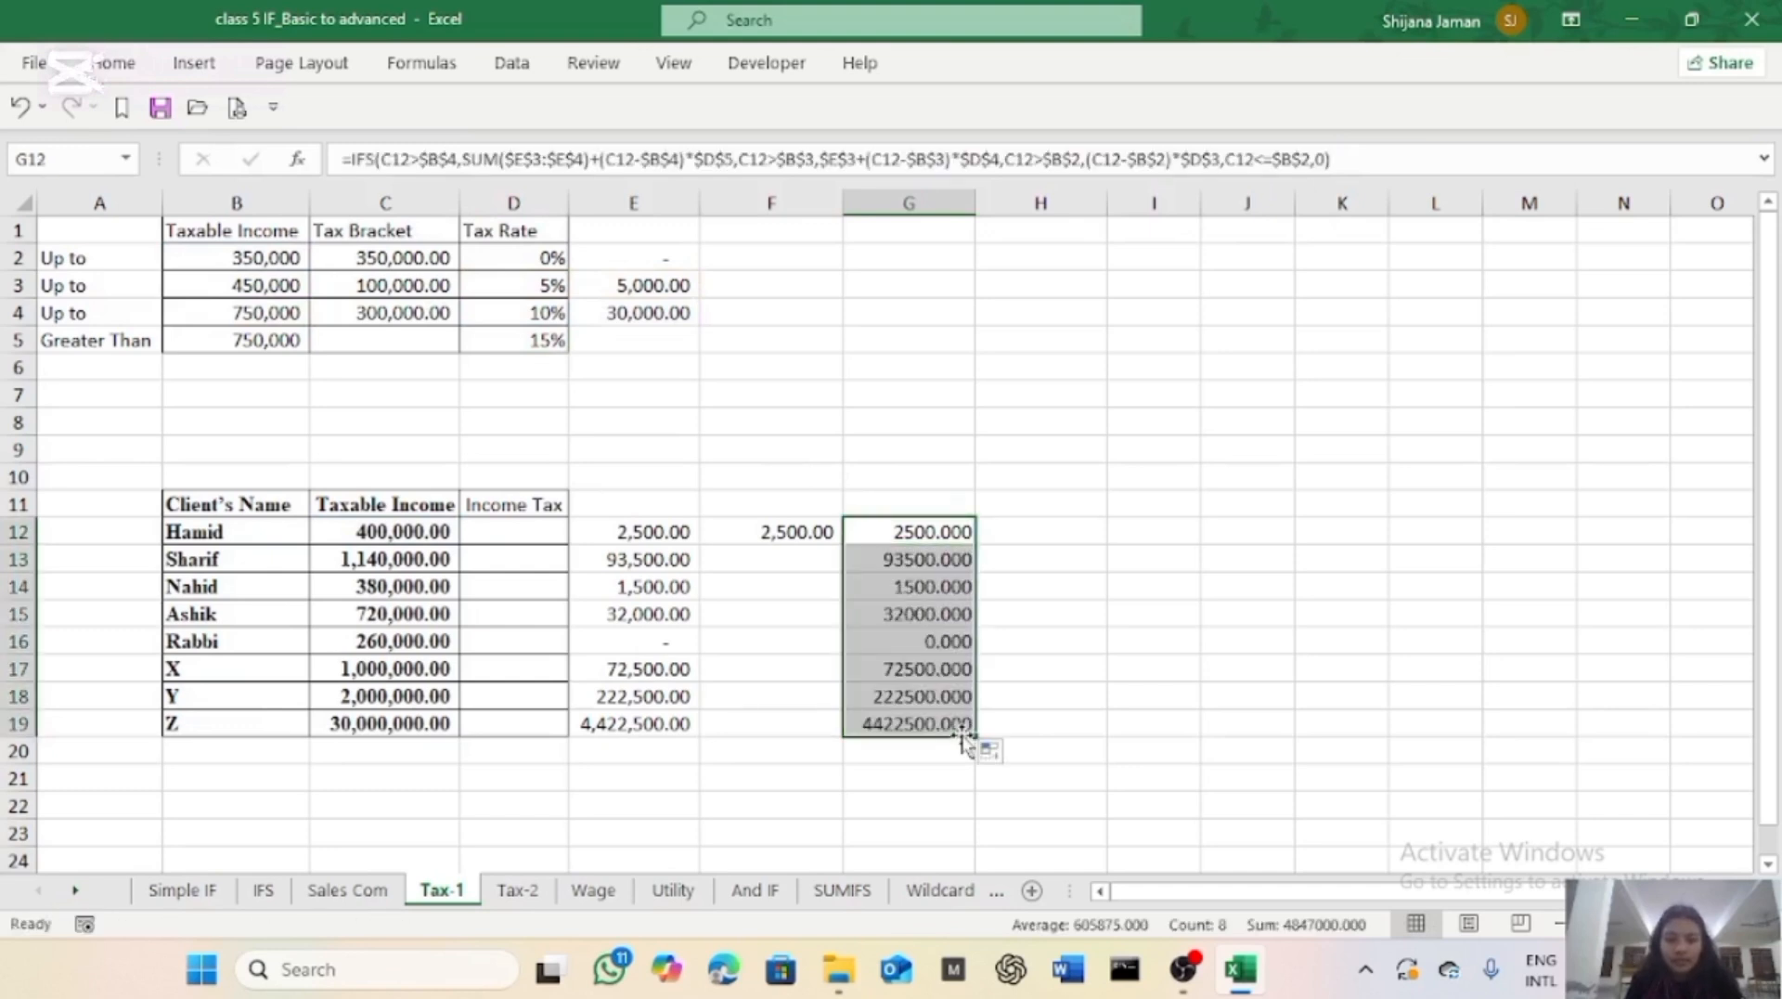
click(1021, 677)
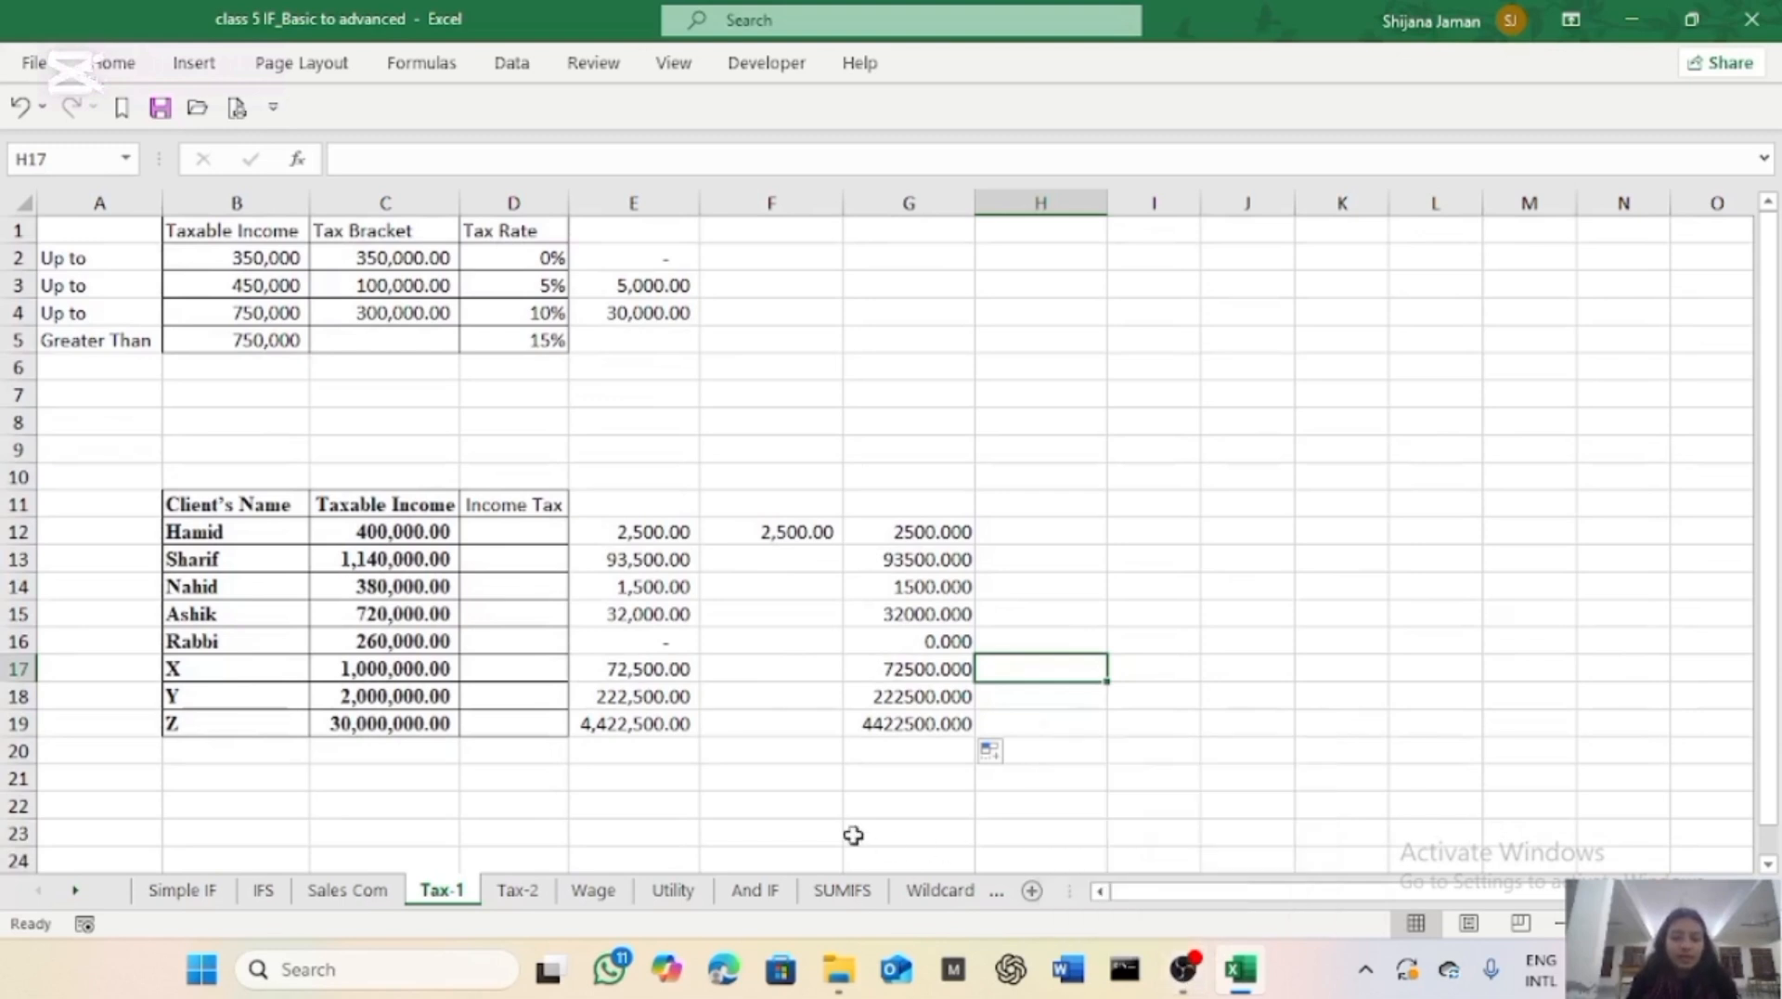
Switch to the Tax-2 sheet and clear the old tax results in F14:F16.
mouse_move(1188, 970)
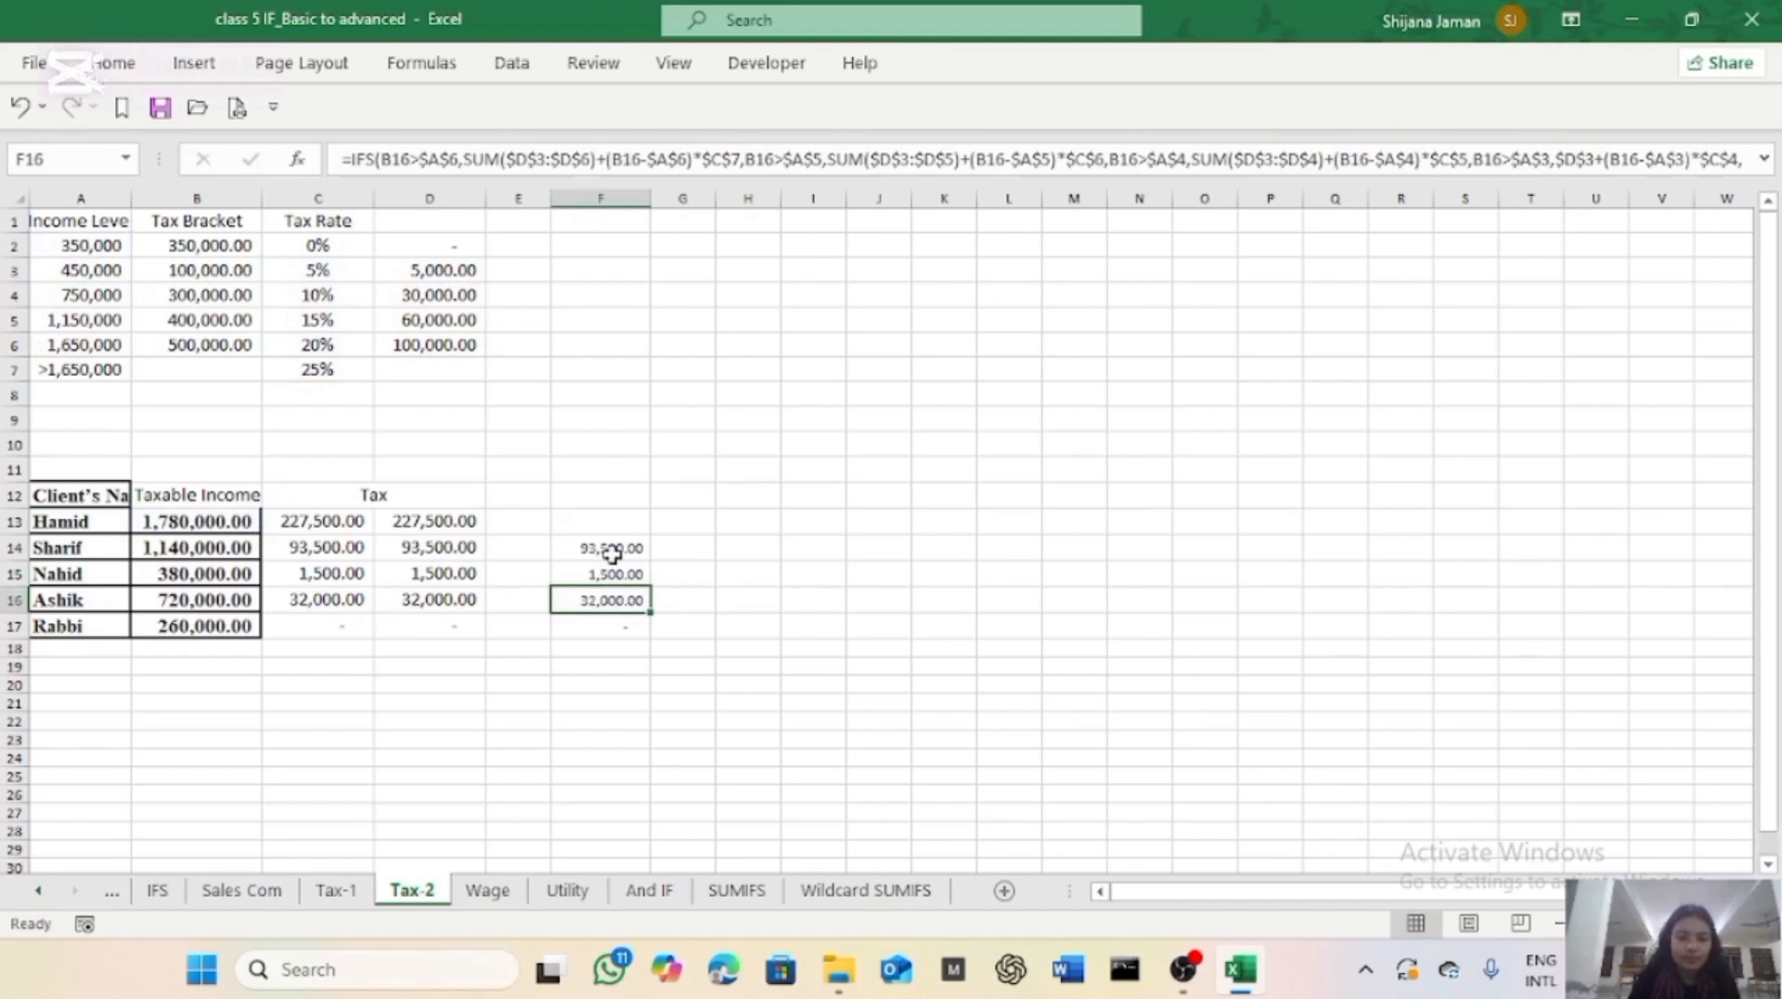
drag(613, 553, 622, 598)
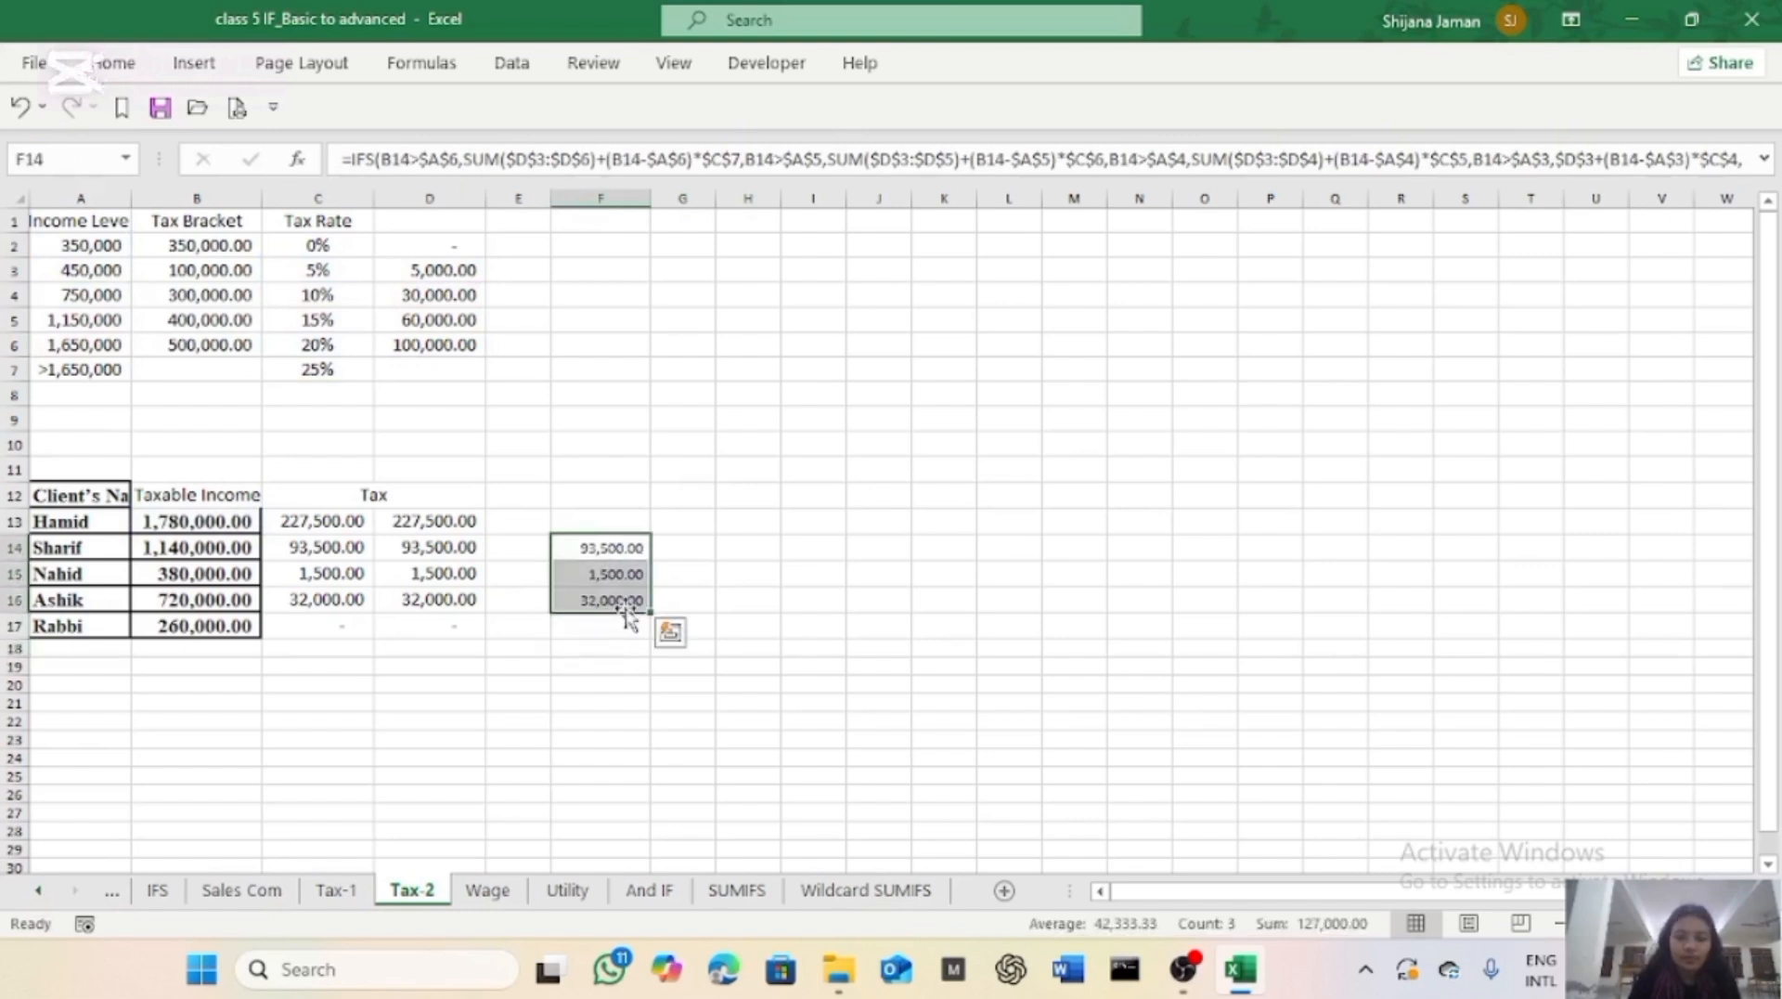
key(Delete)
click(526, 570)
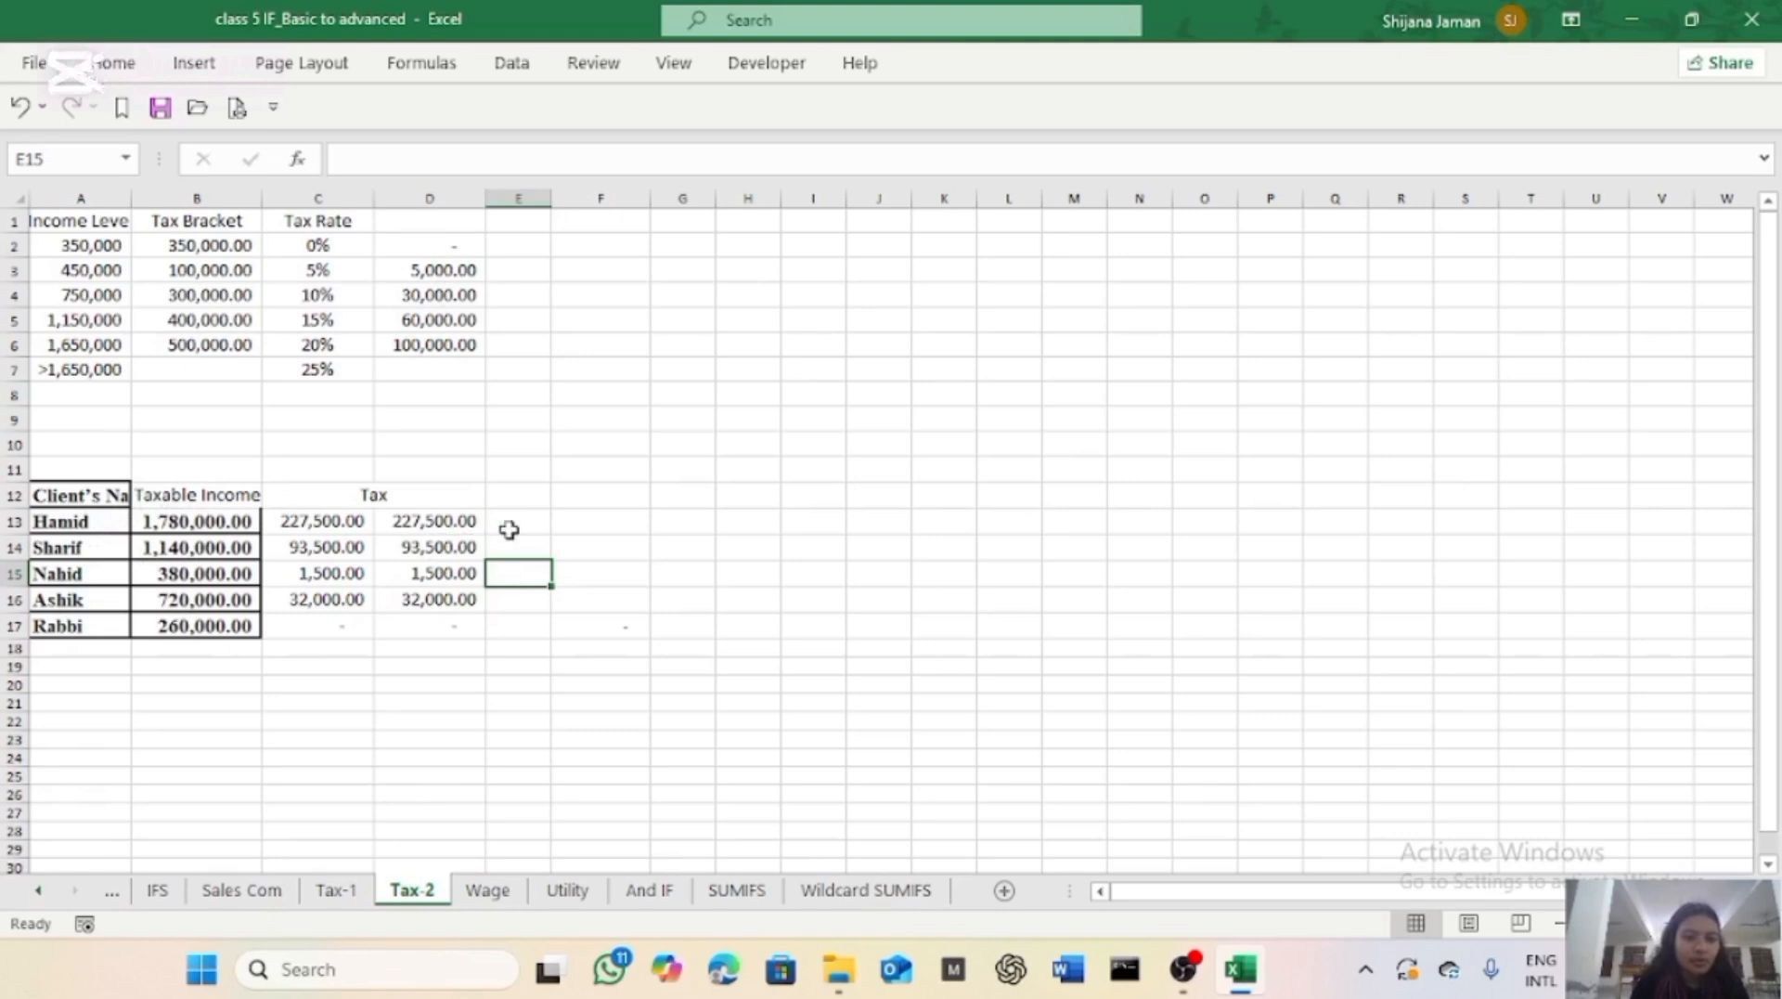
Start an IFS formula in F13 of Tax-2 with the first logical test B13>A6.
click(574, 524)
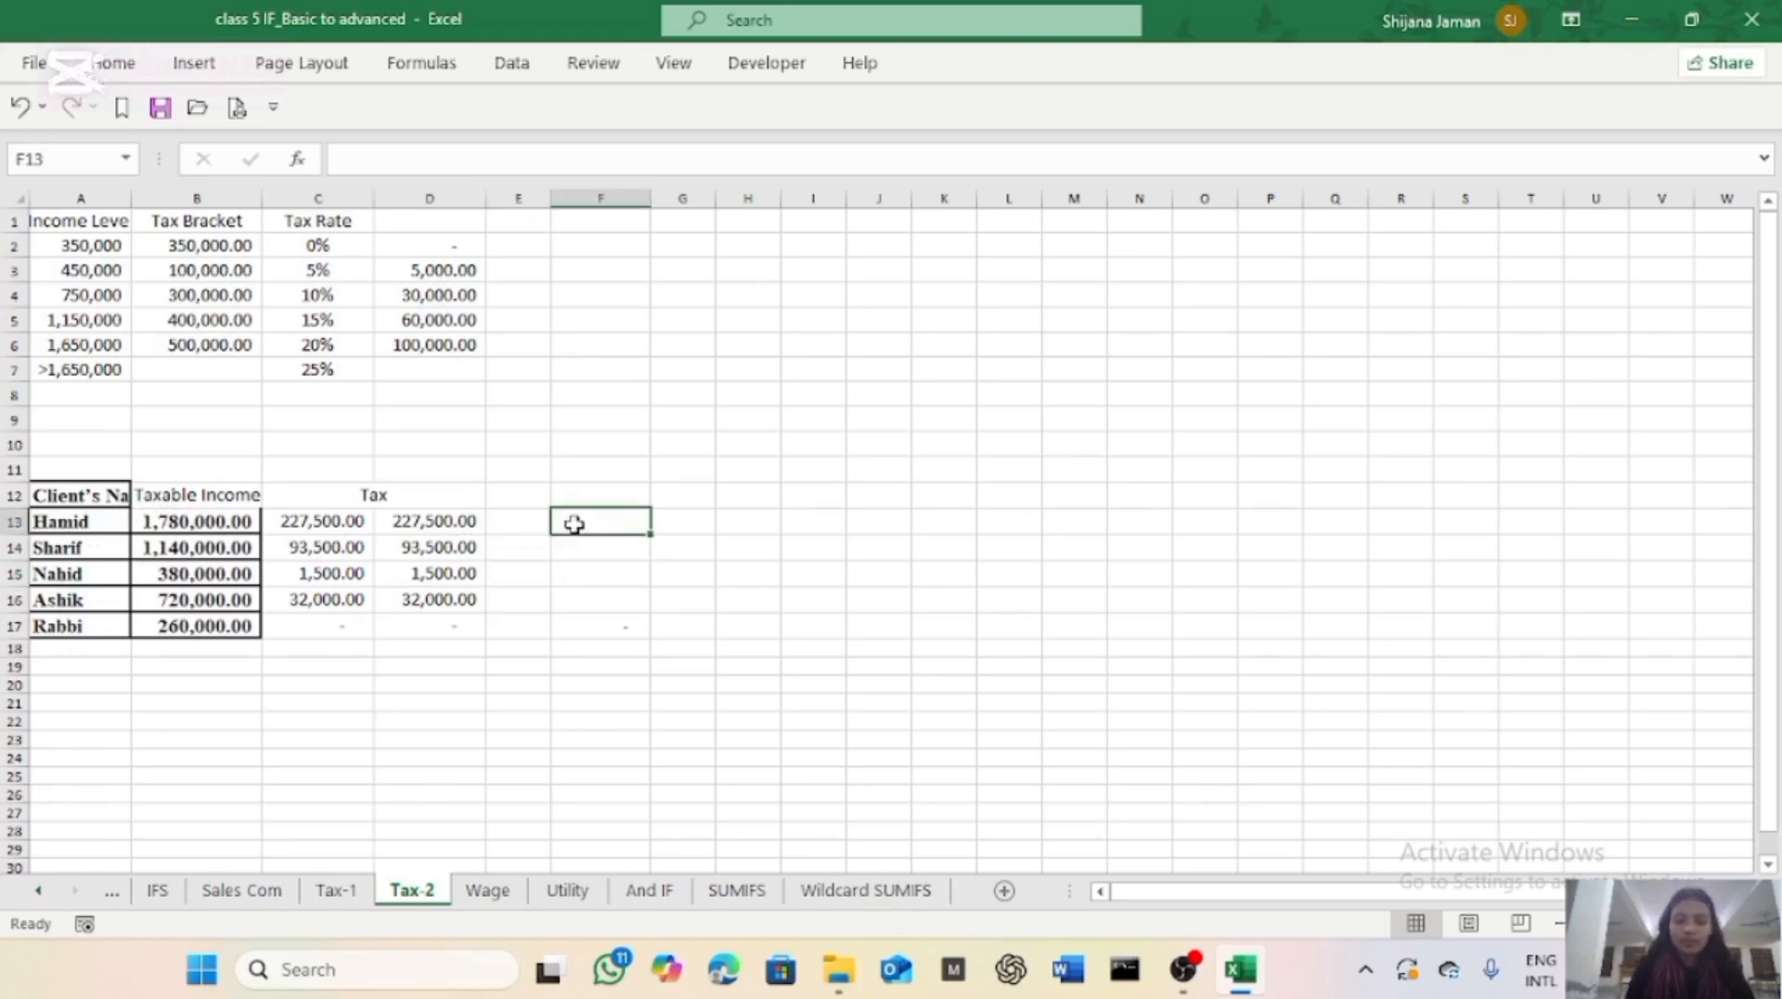
text(=IF)
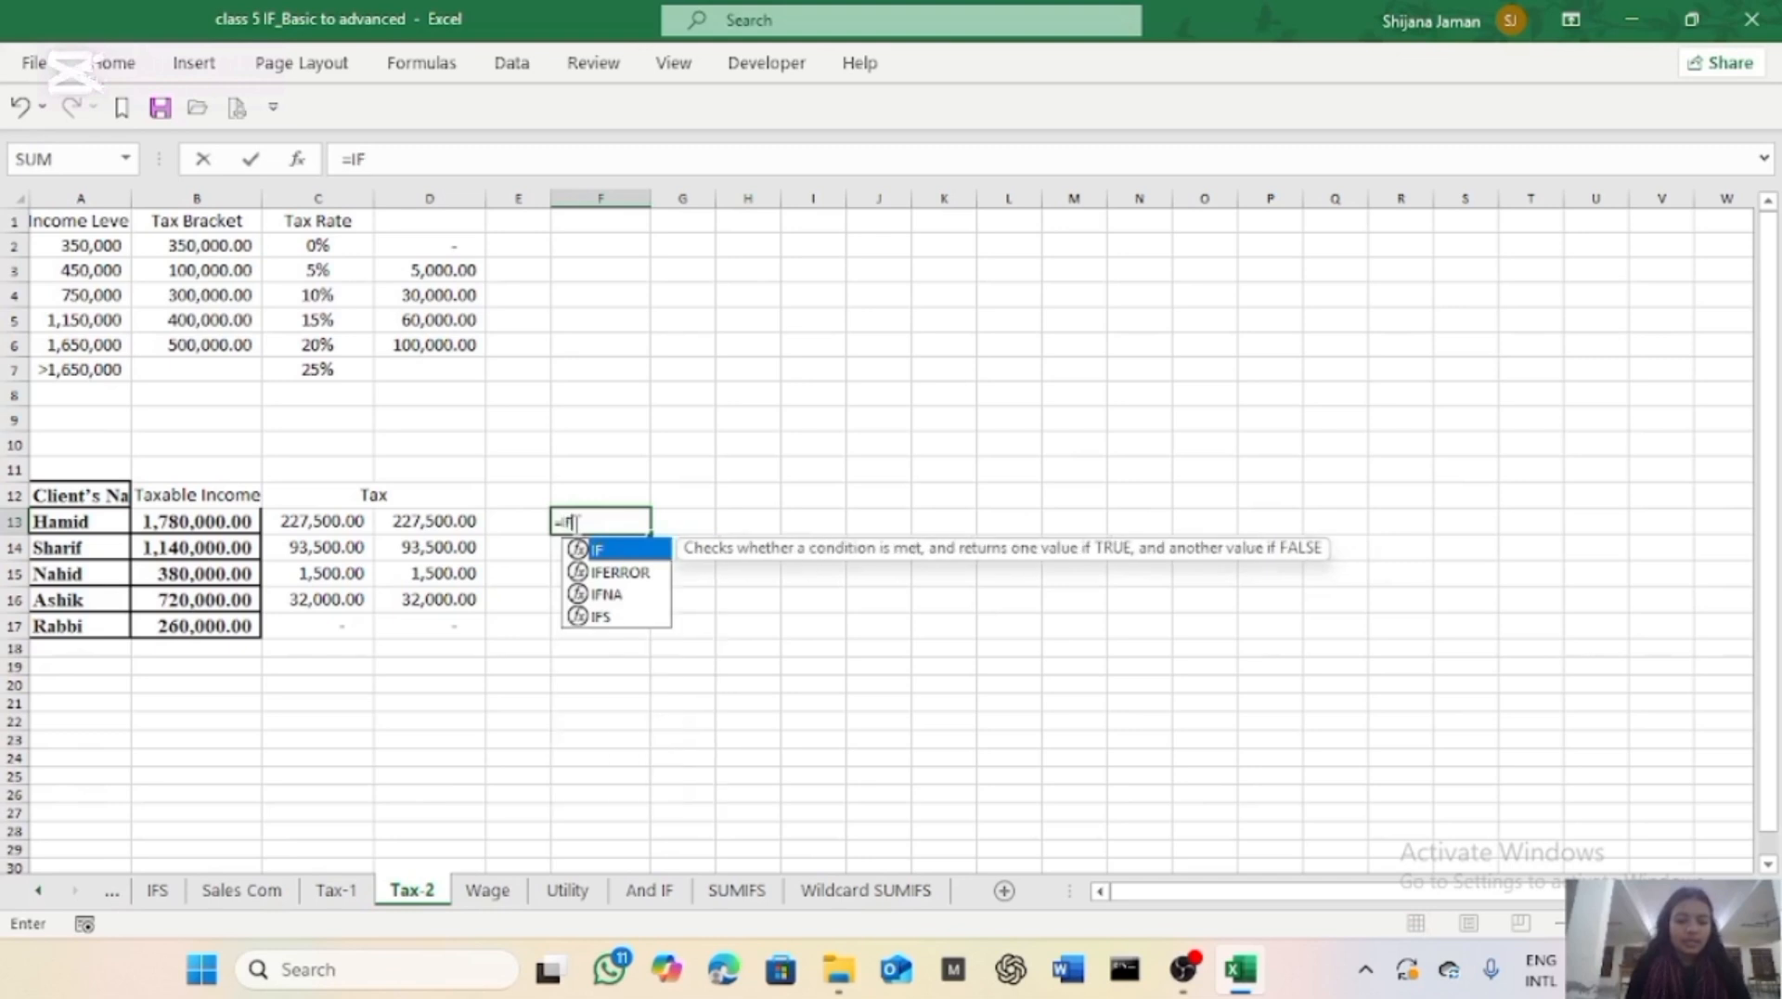
text(S()
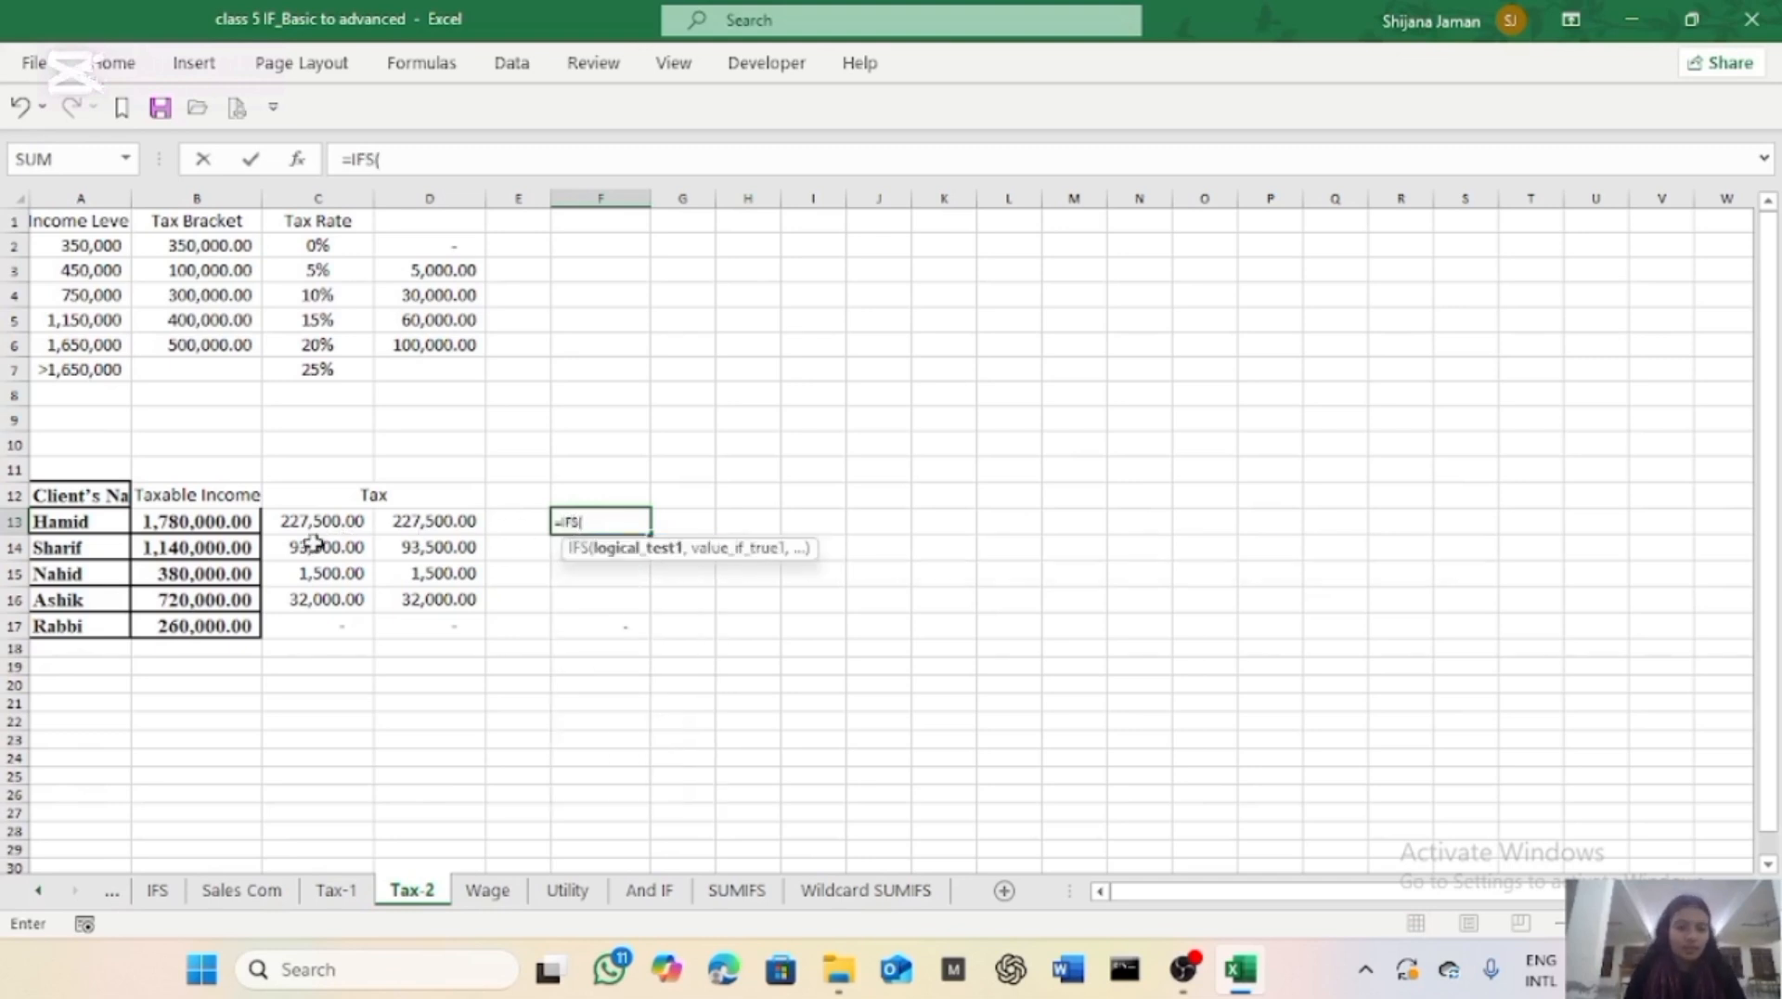
click(220, 523)
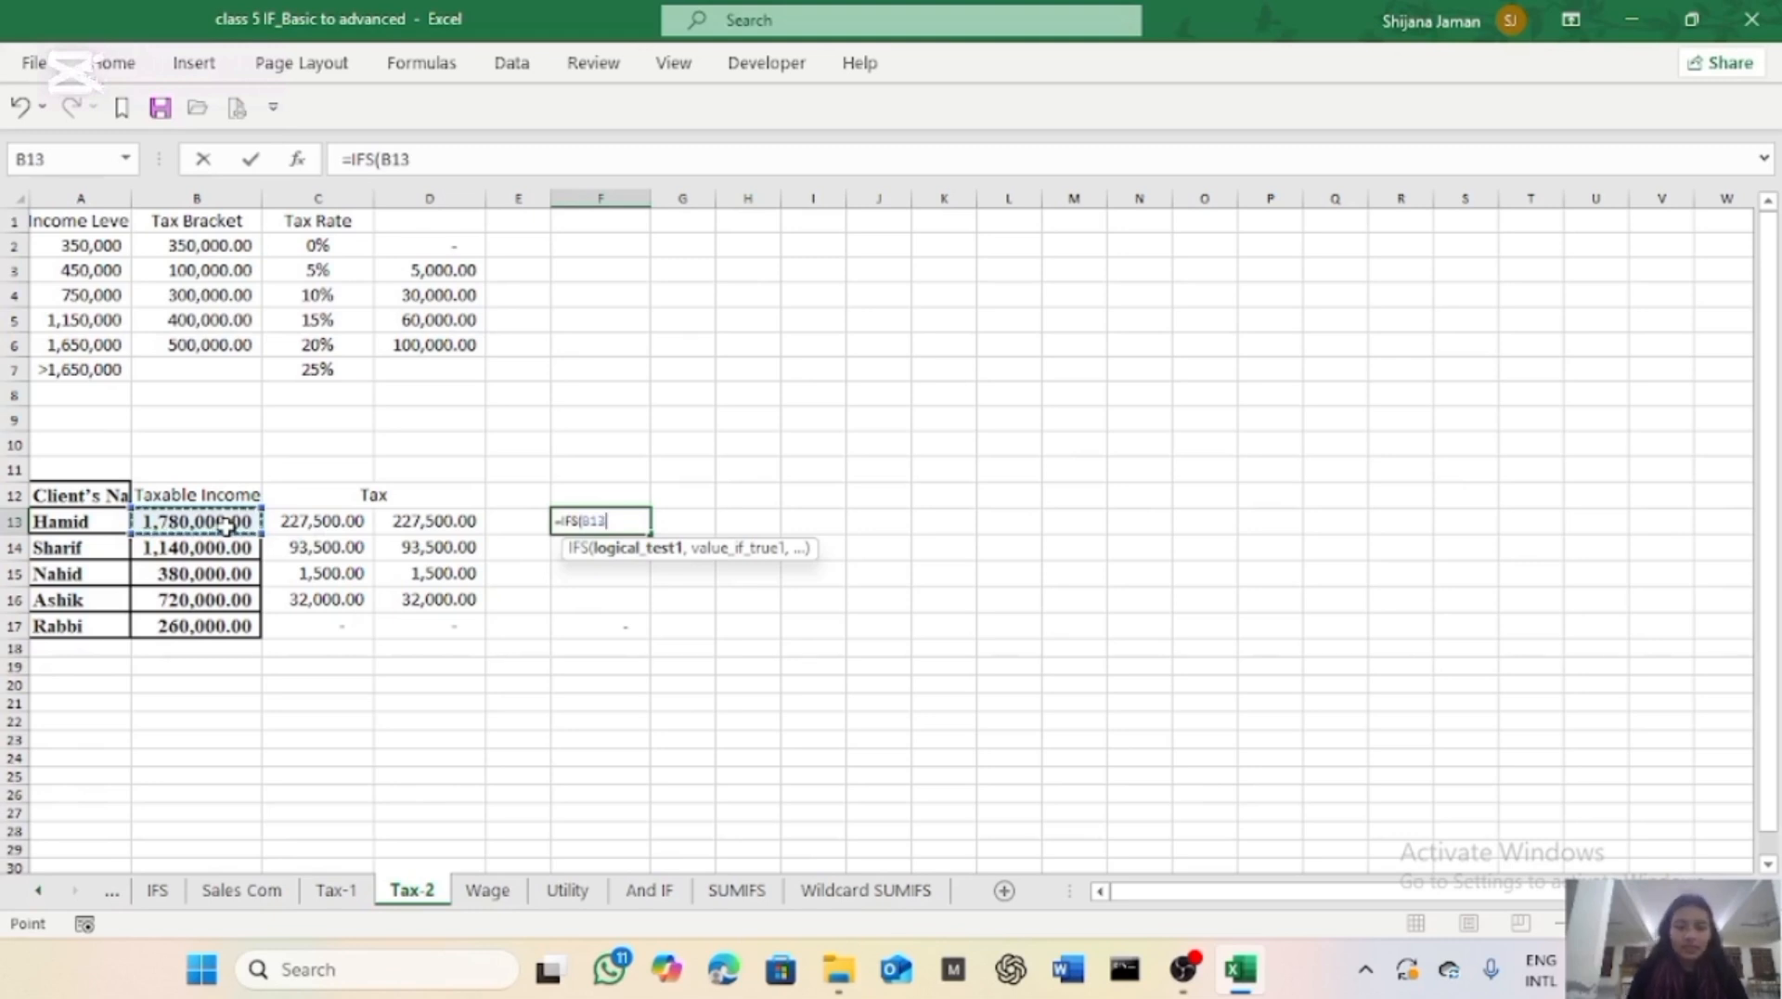
text(>)
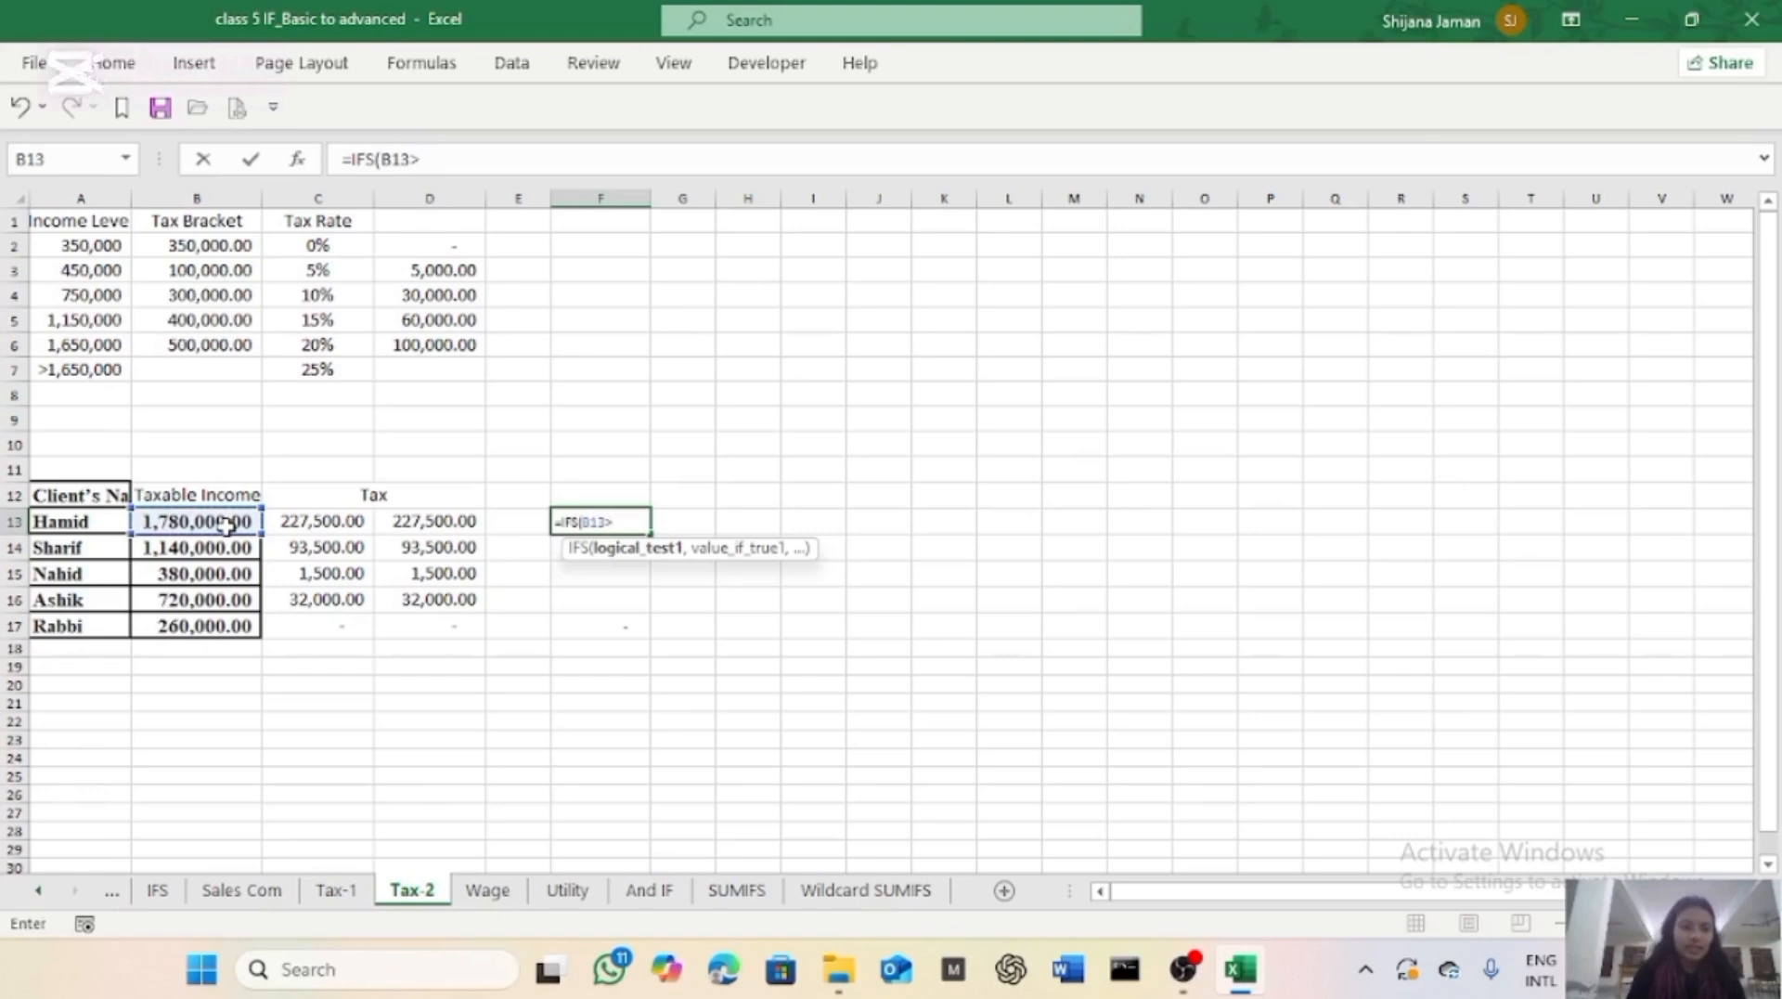
click(95, 345)
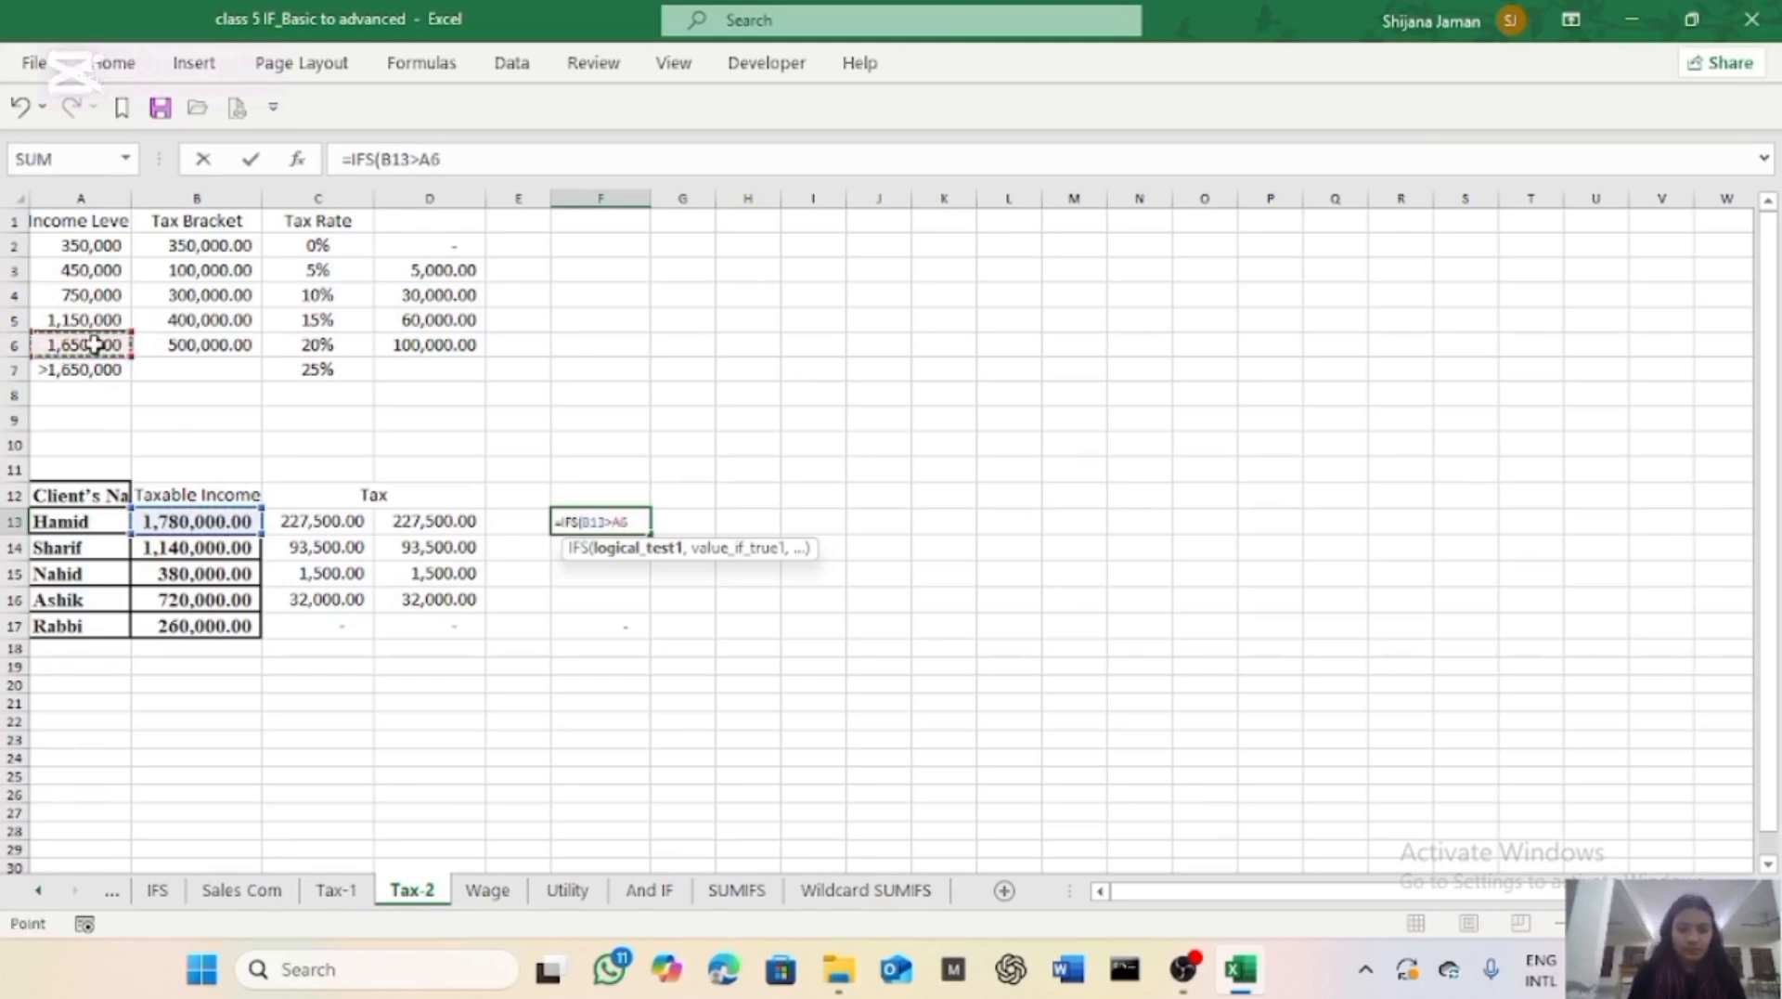
text(,)
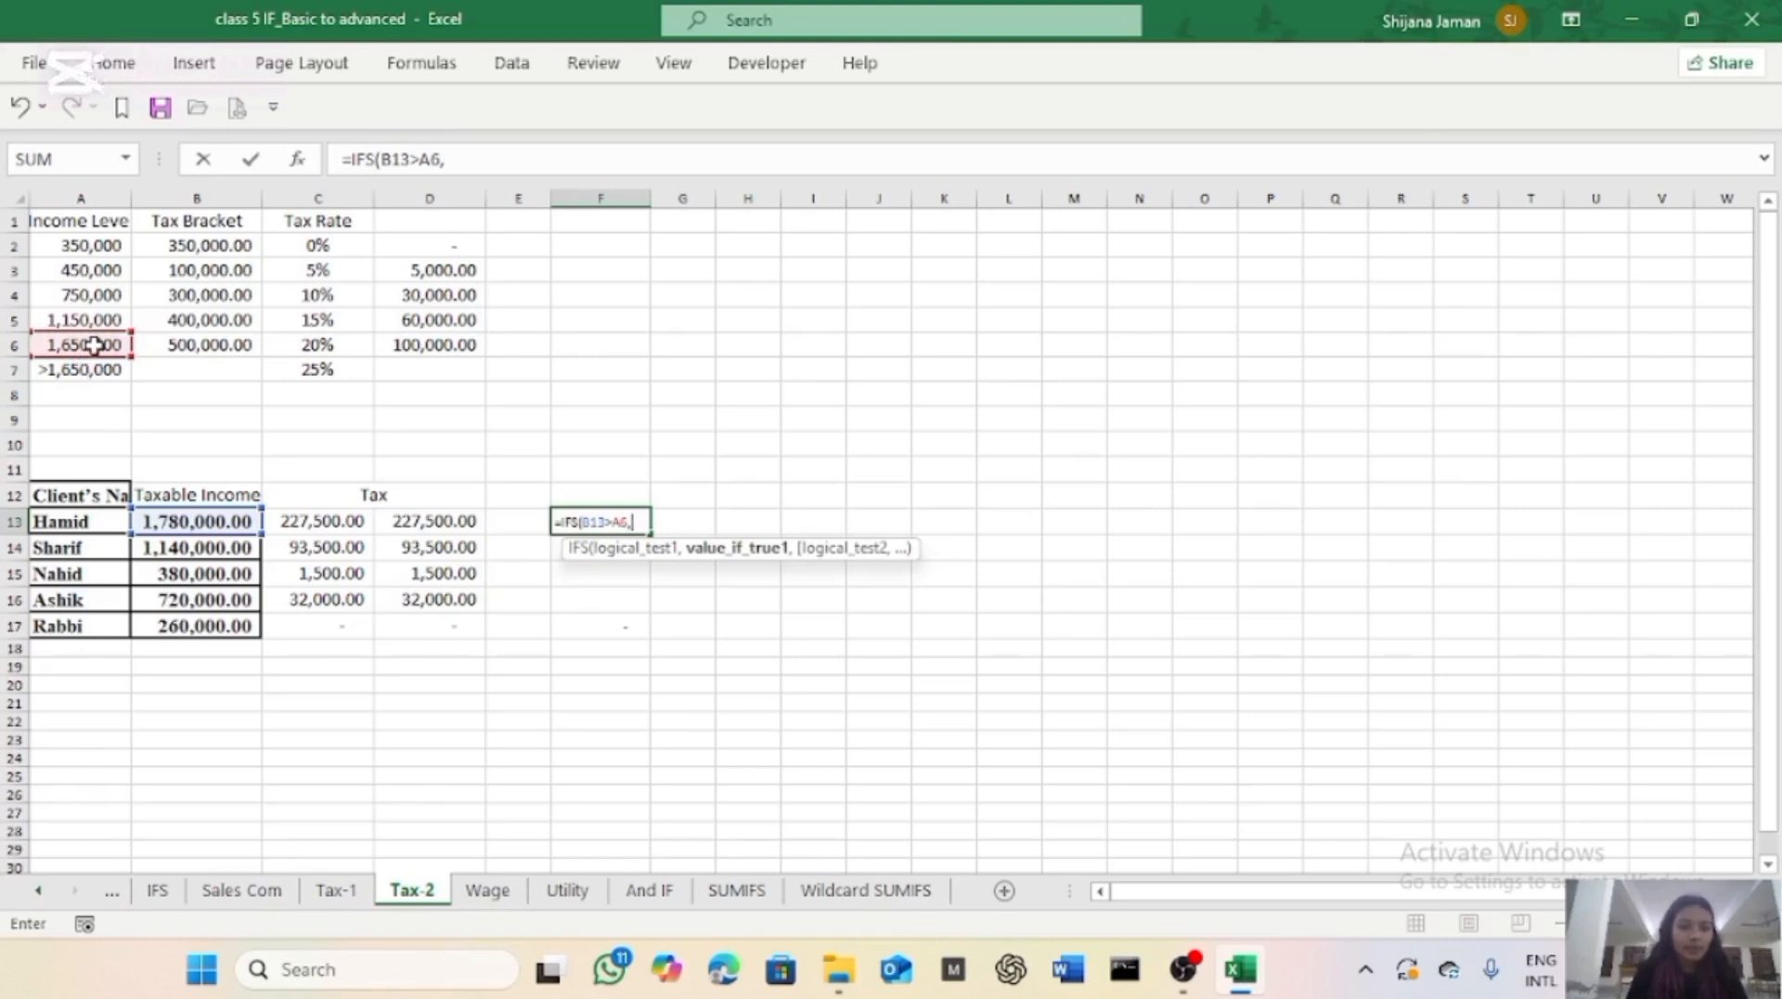
Add SUM(D3:D6)+(B13-A6)*C7 as the first true value of the F13 formula.
text(SU)
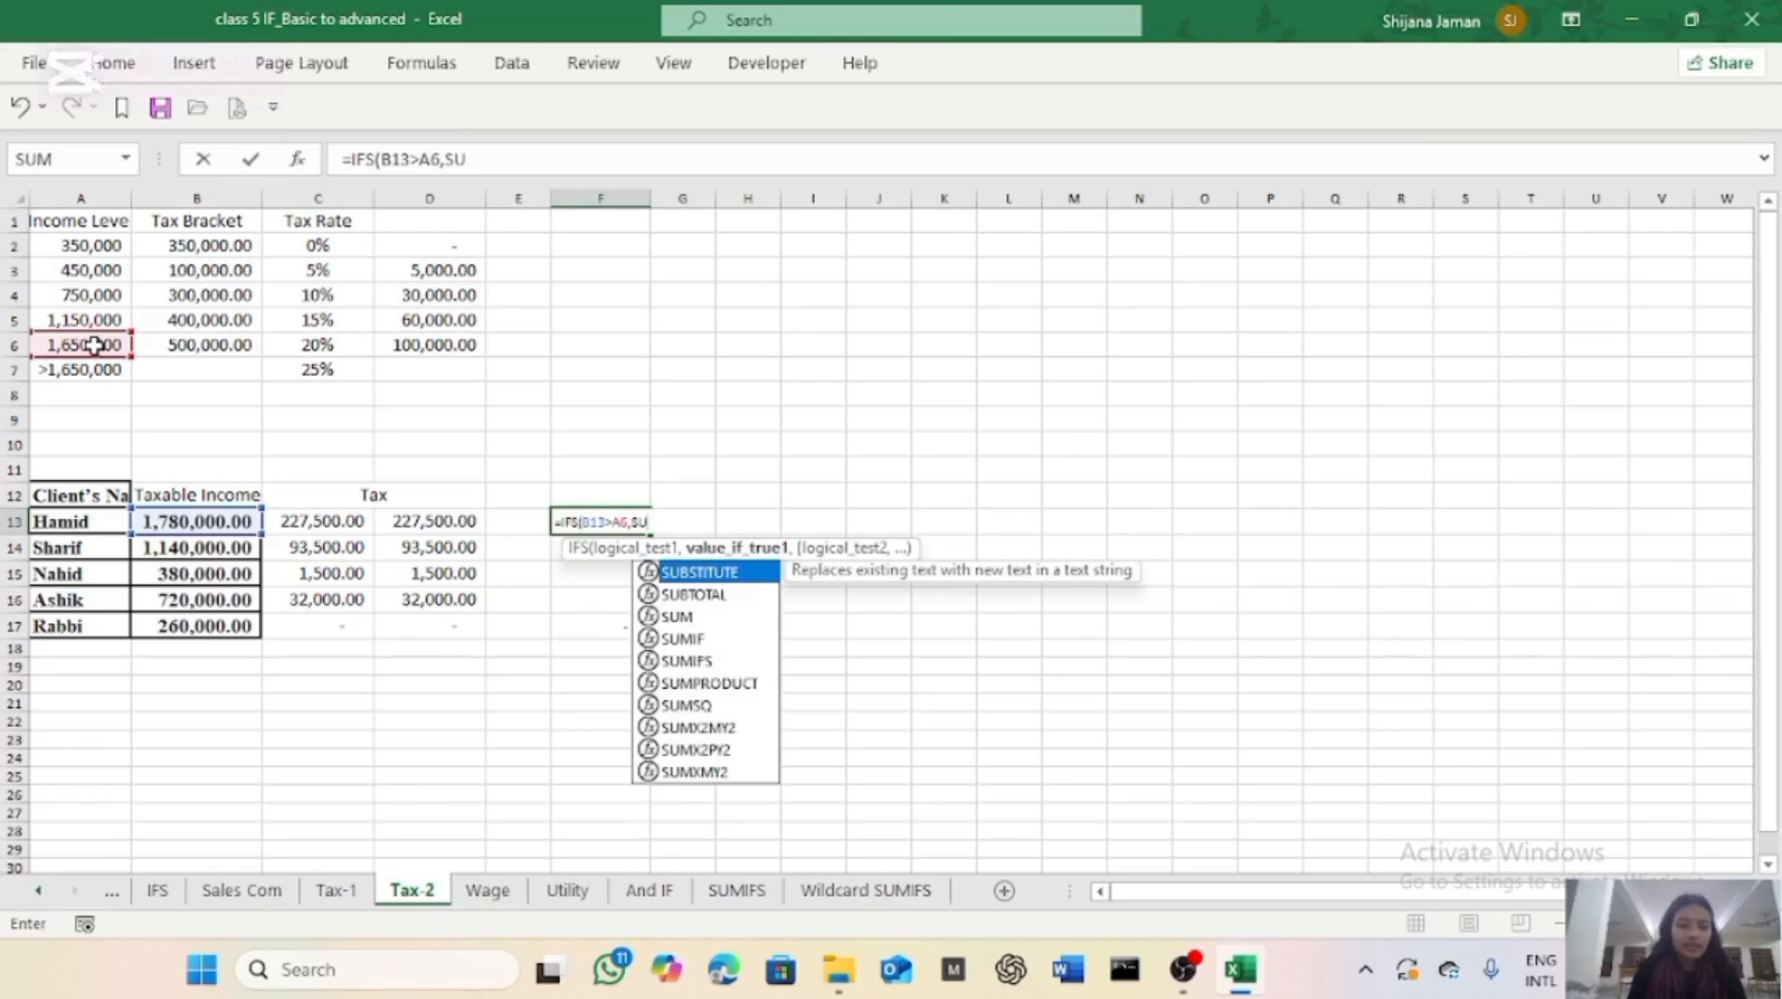
text(M()
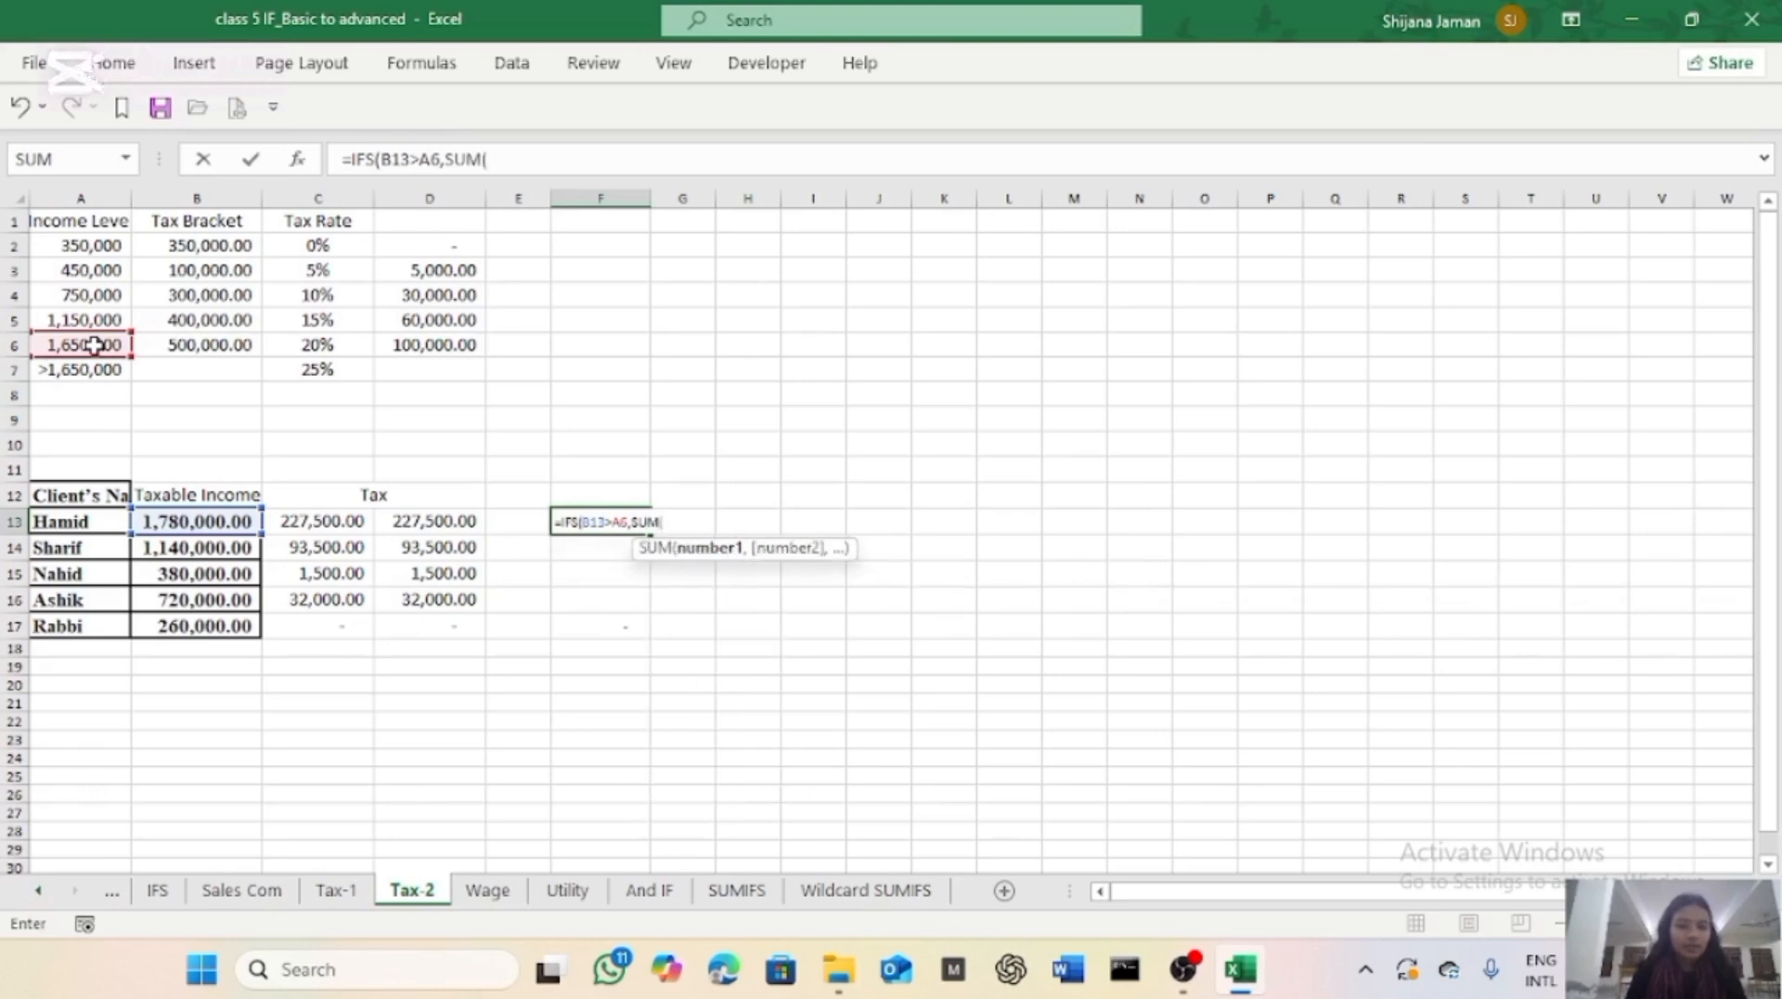
drag(414, 270, 416, 356)
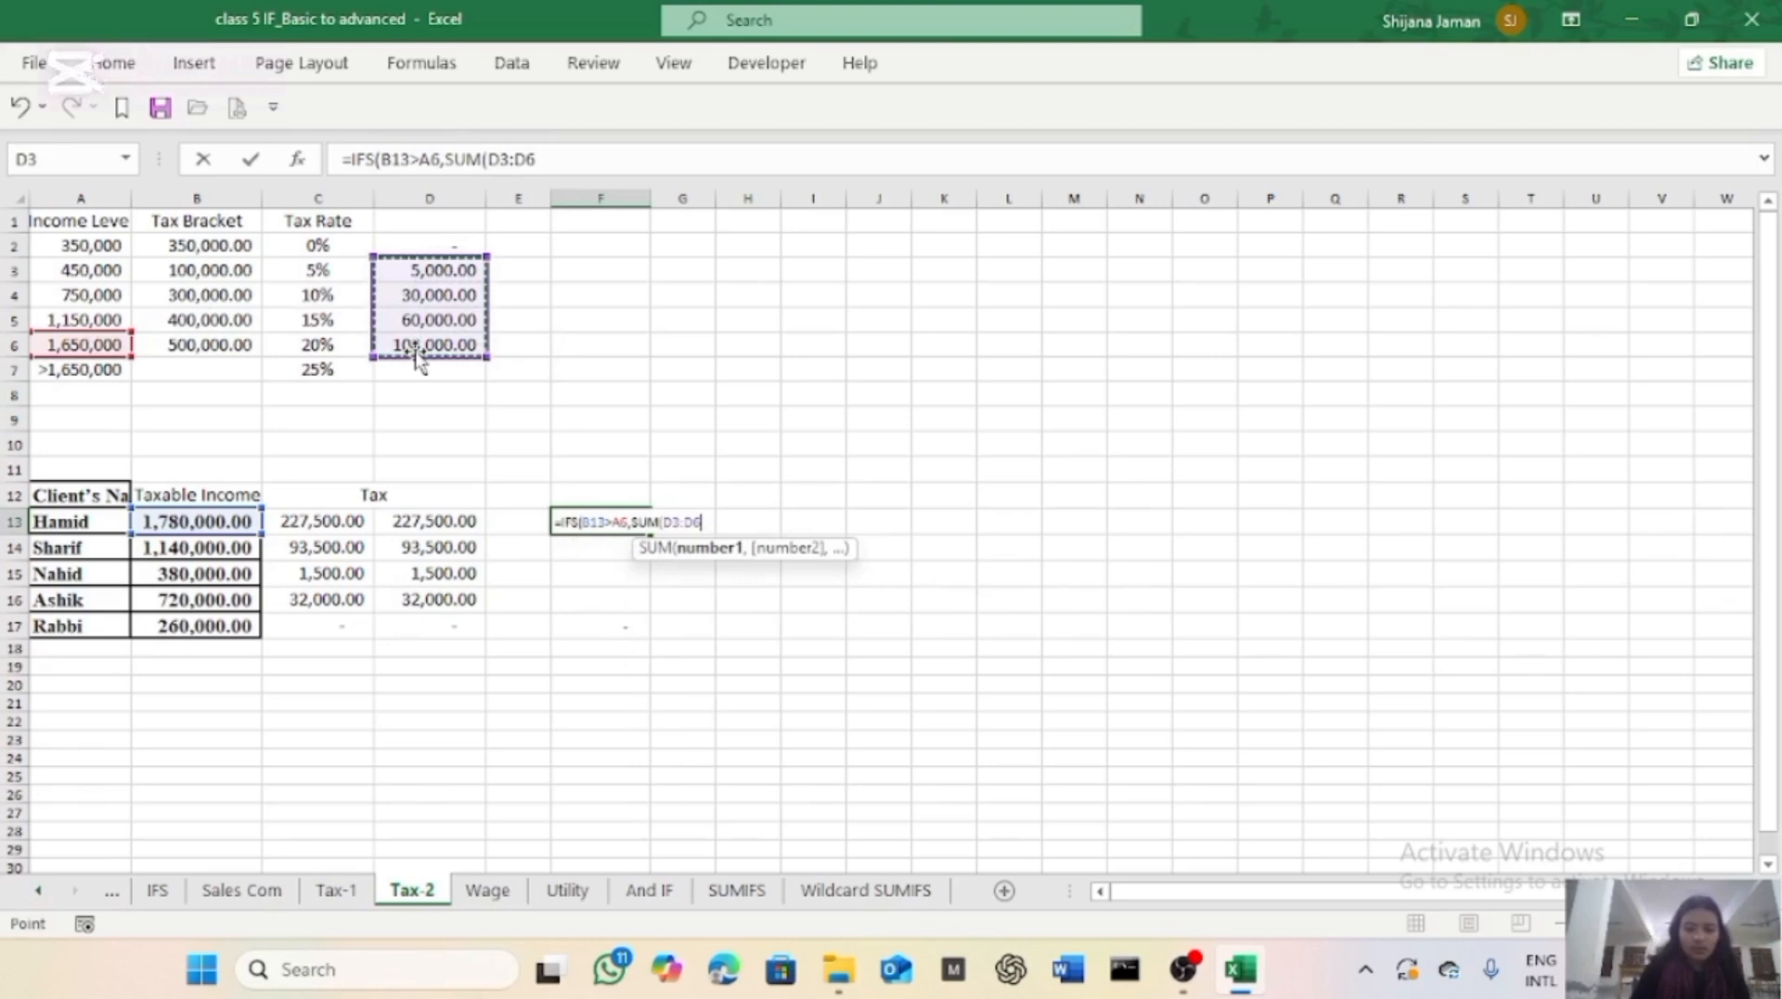
text()+()
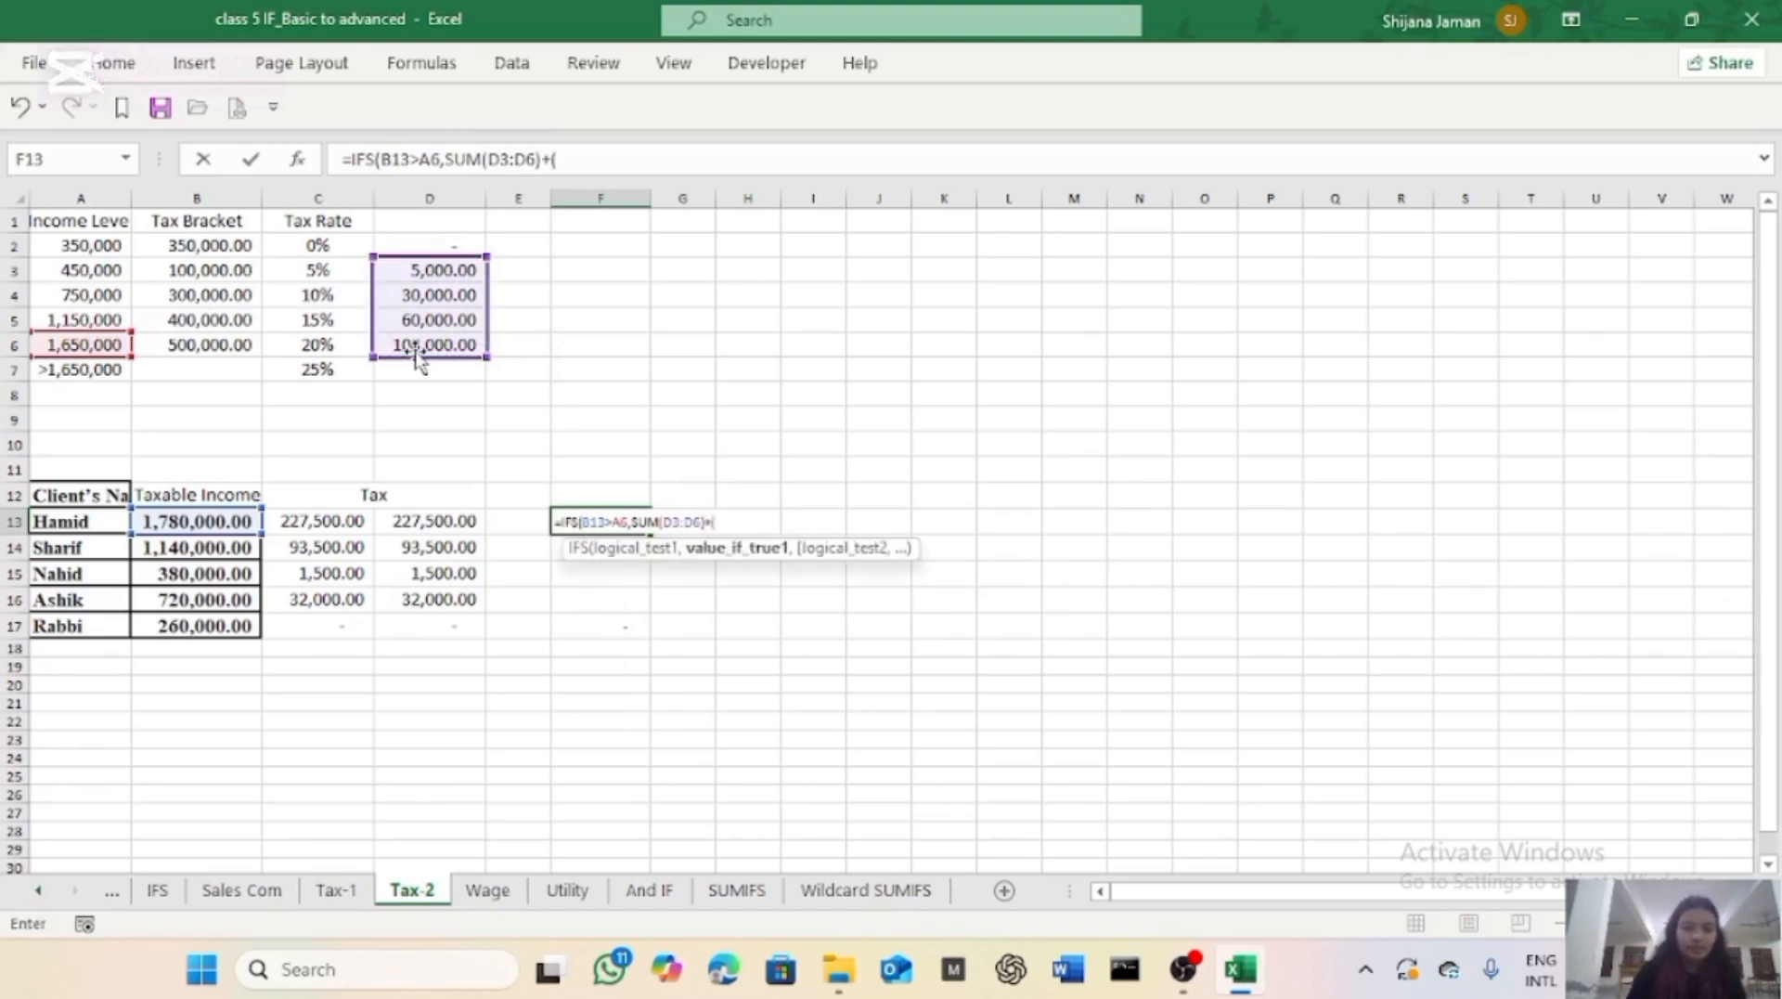
click(216, 521)
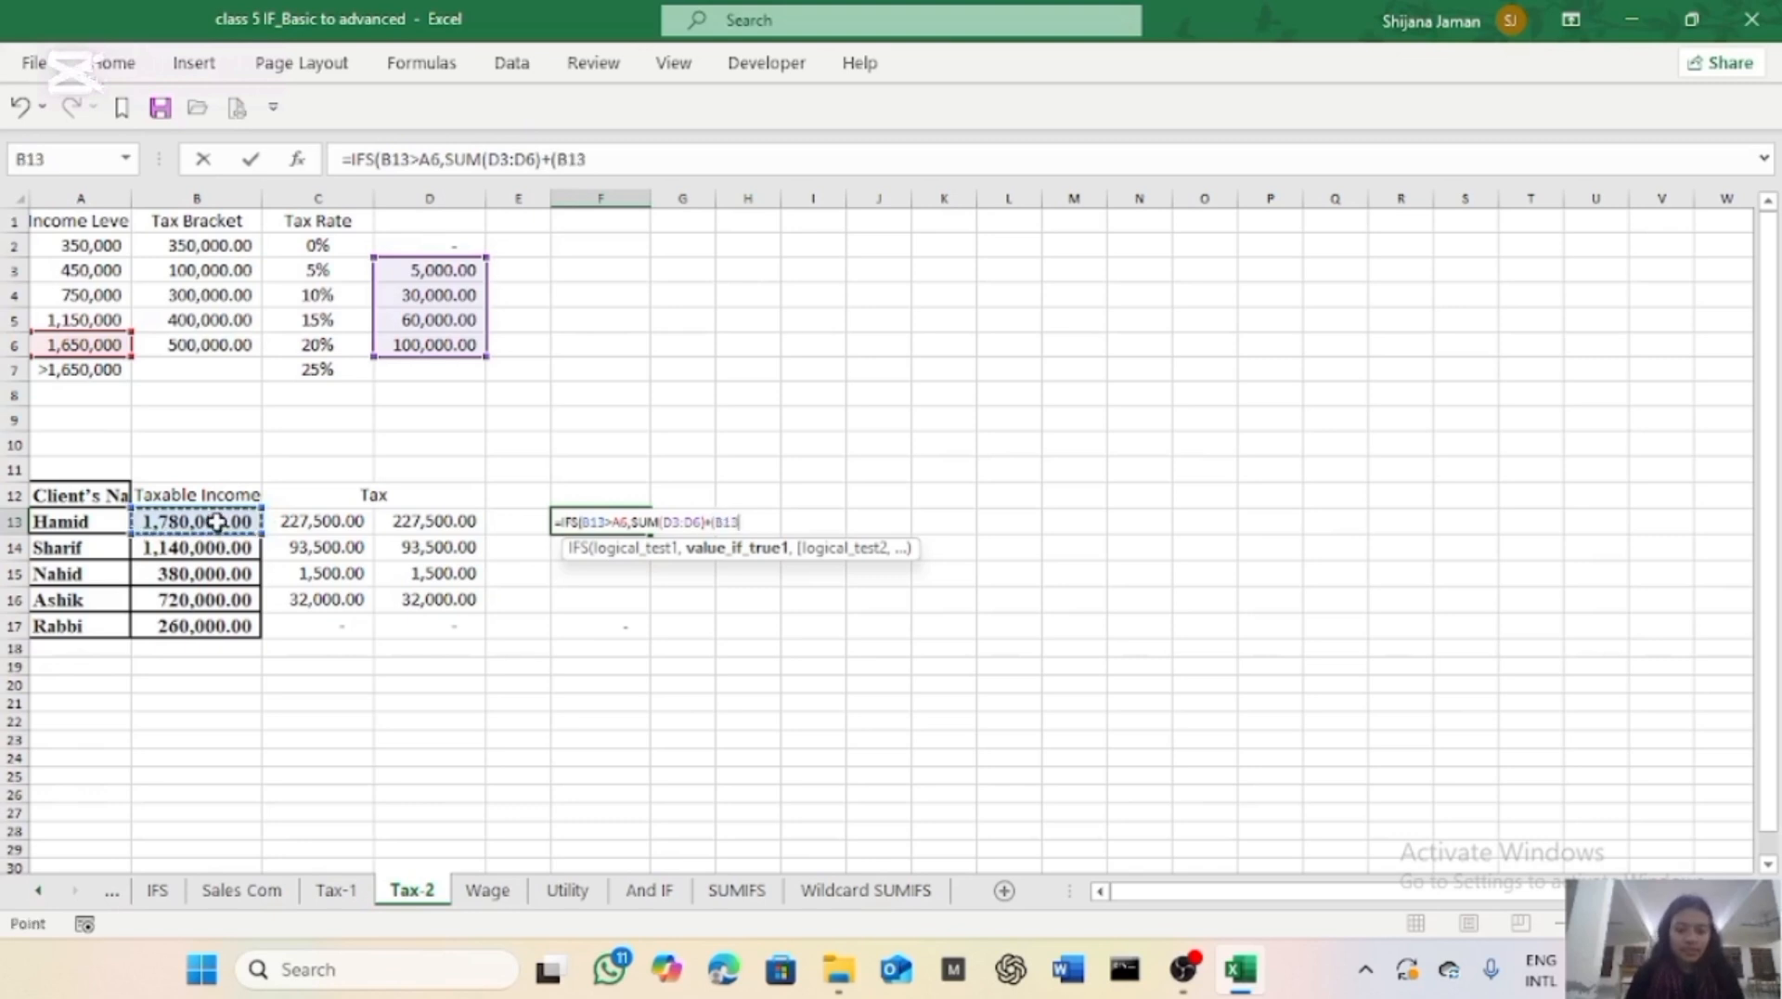
text(-)
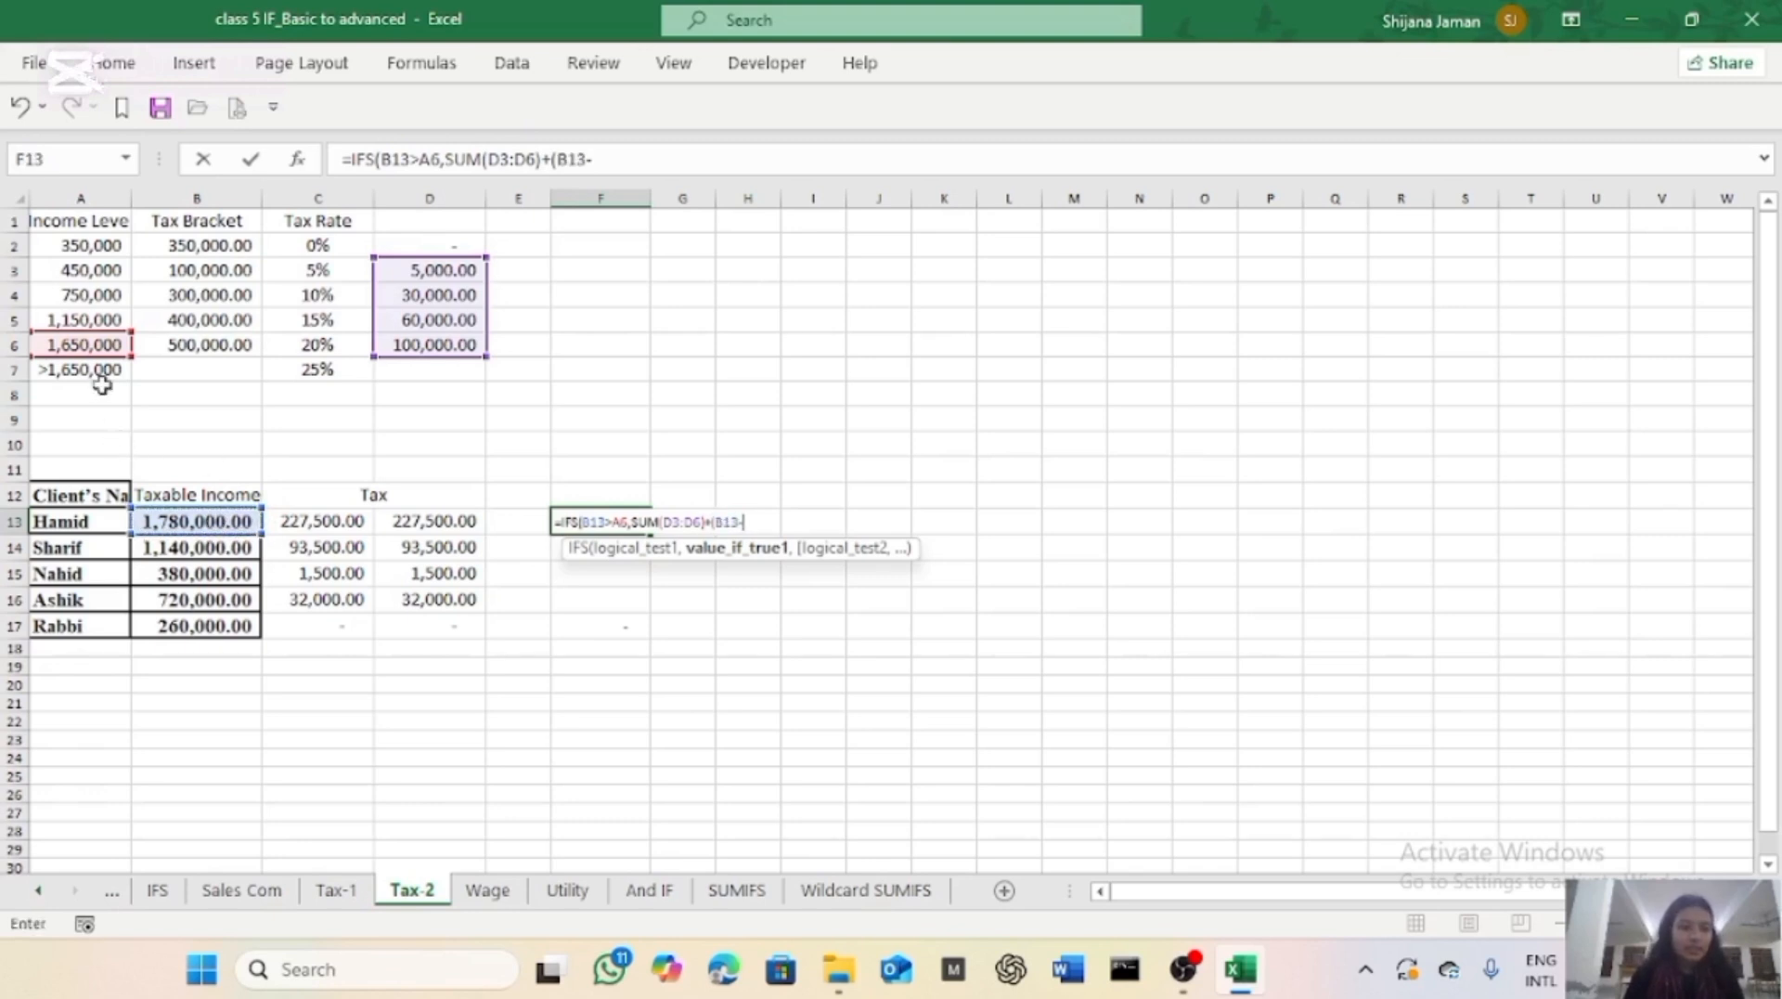
click(86, 348)
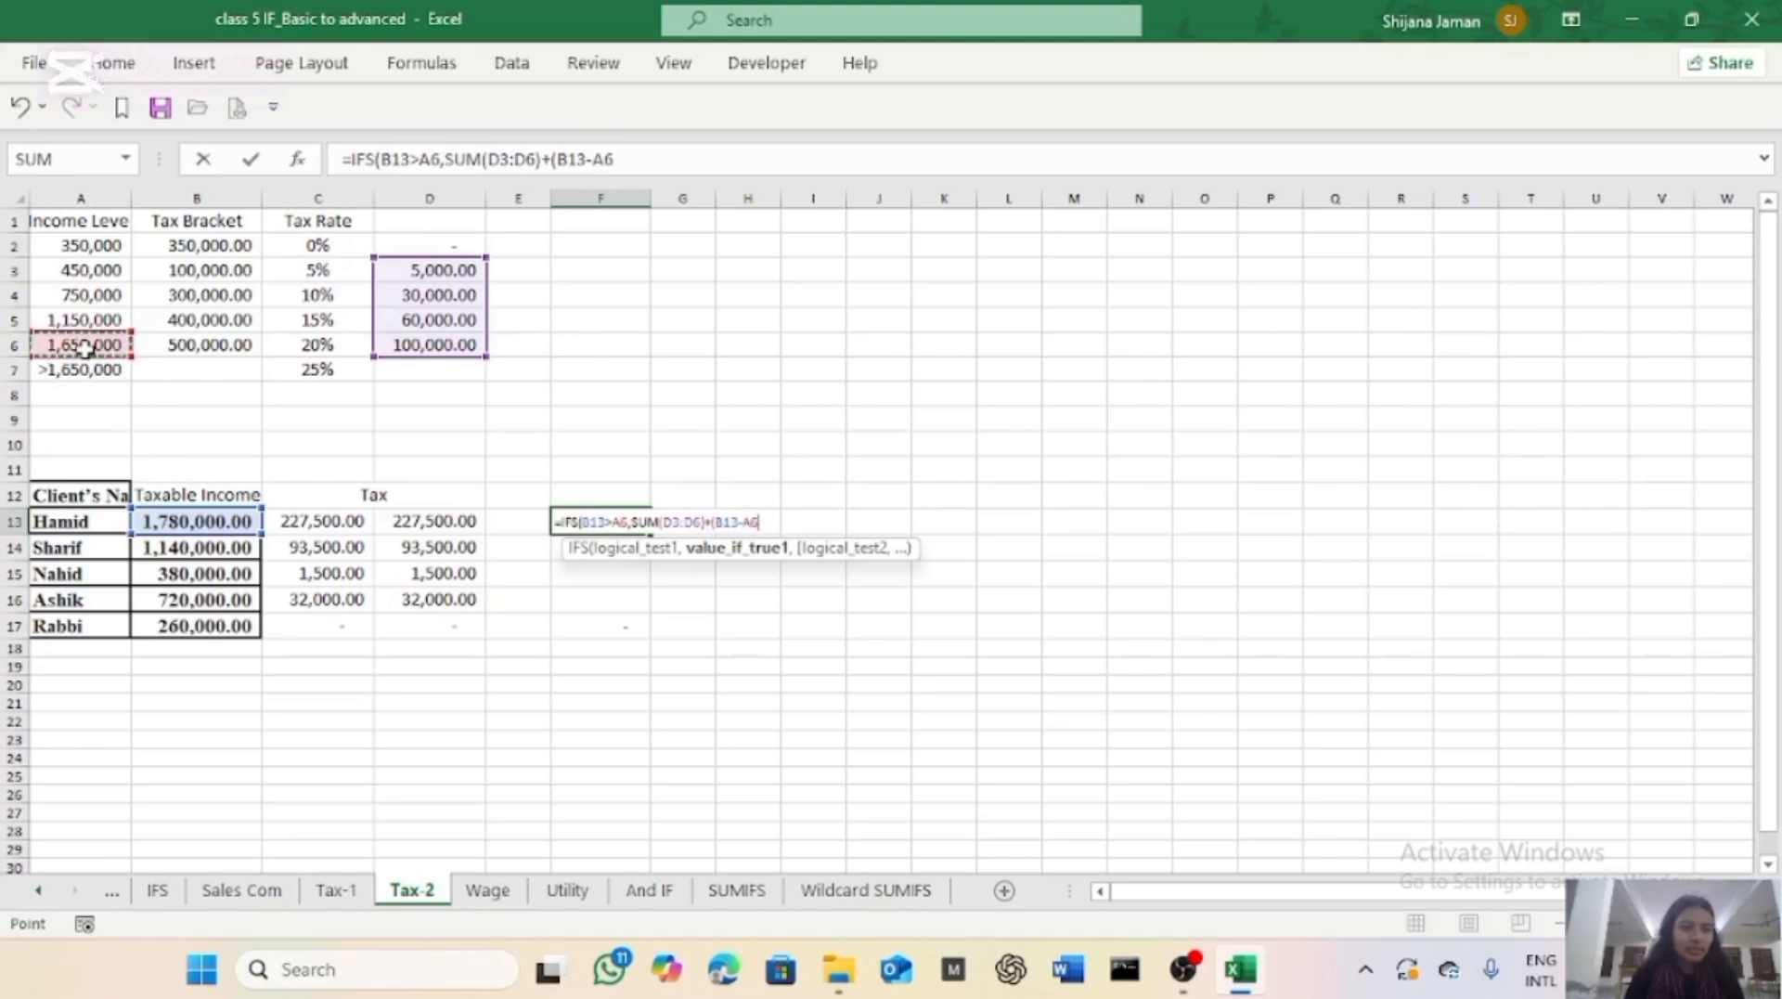
text()*)
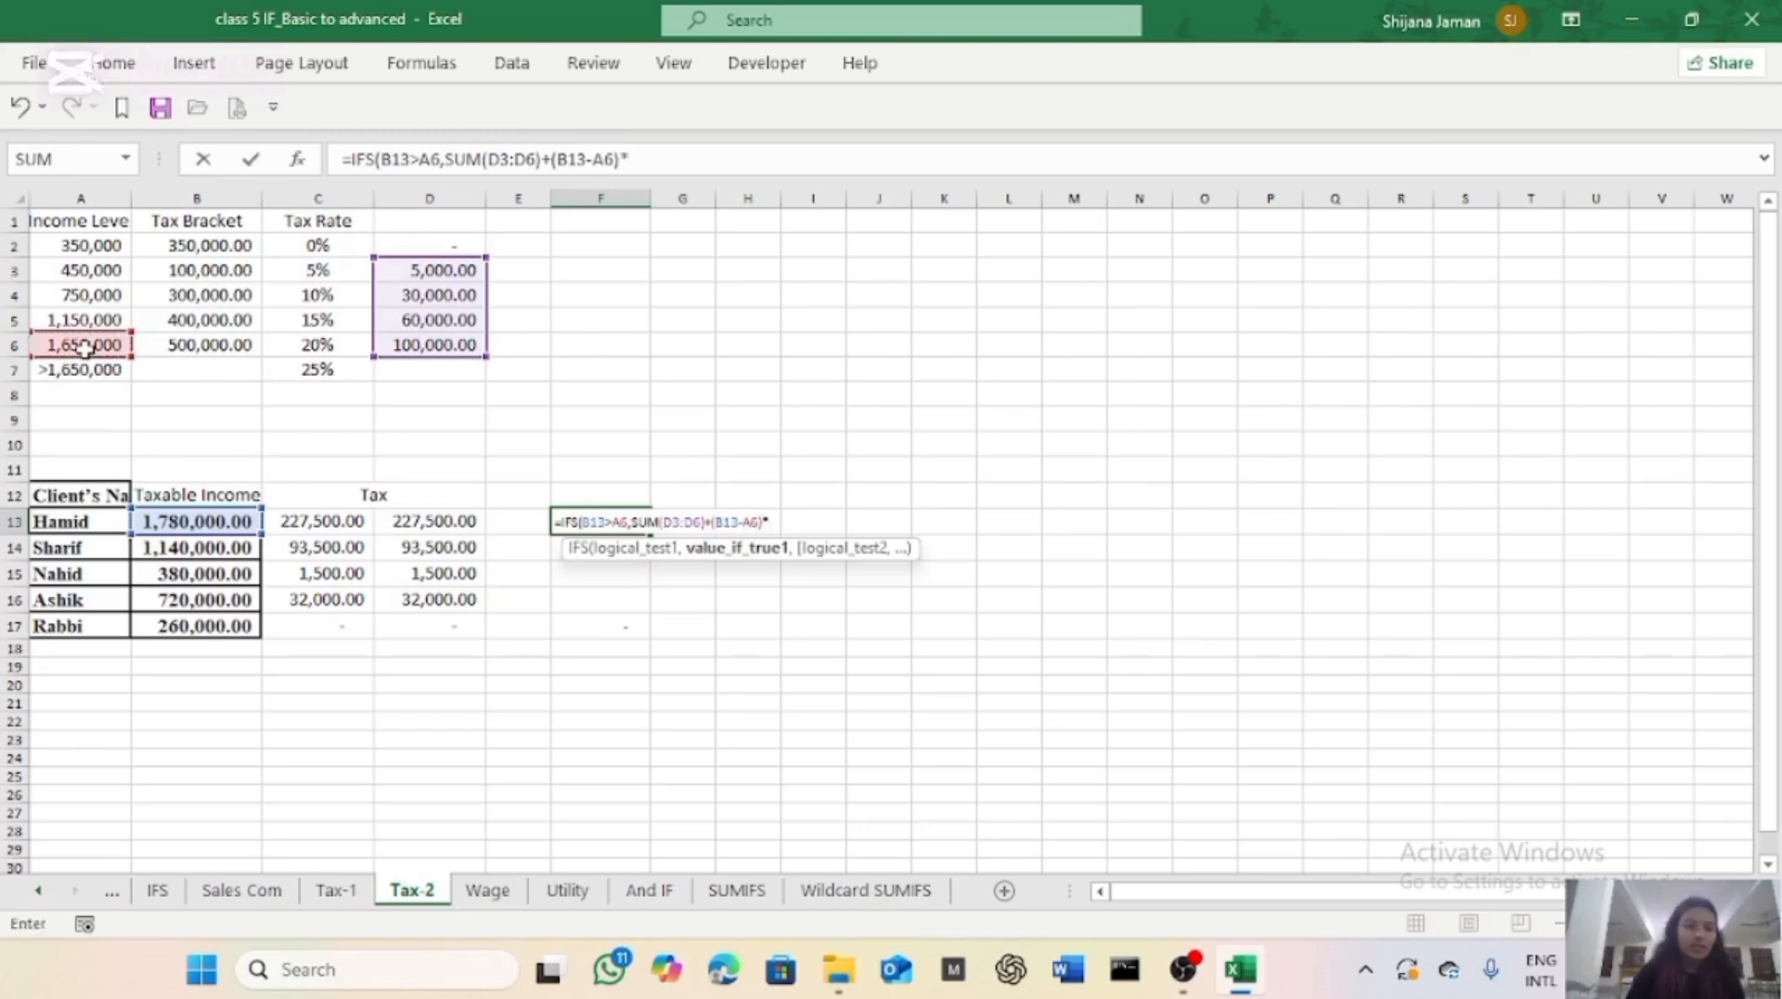
click(316, 369)
text(,)
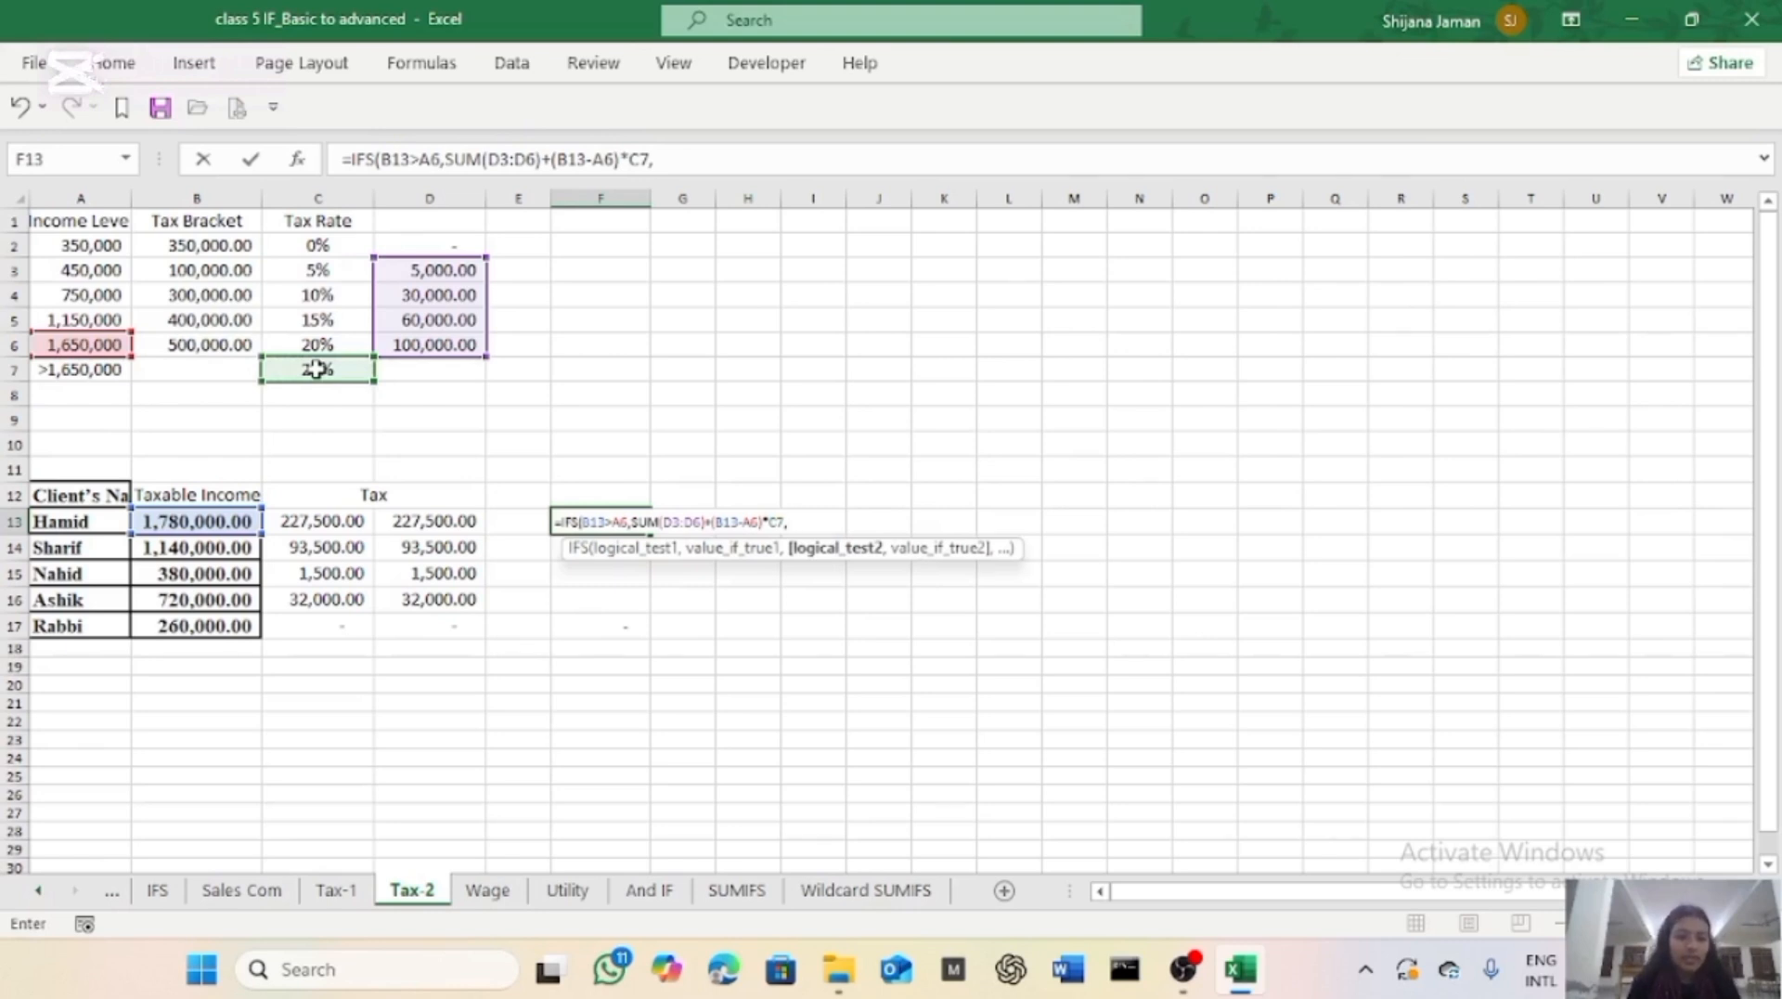
Add B13>A5 as the second logical test of the F13 formula.
click(172, 520)
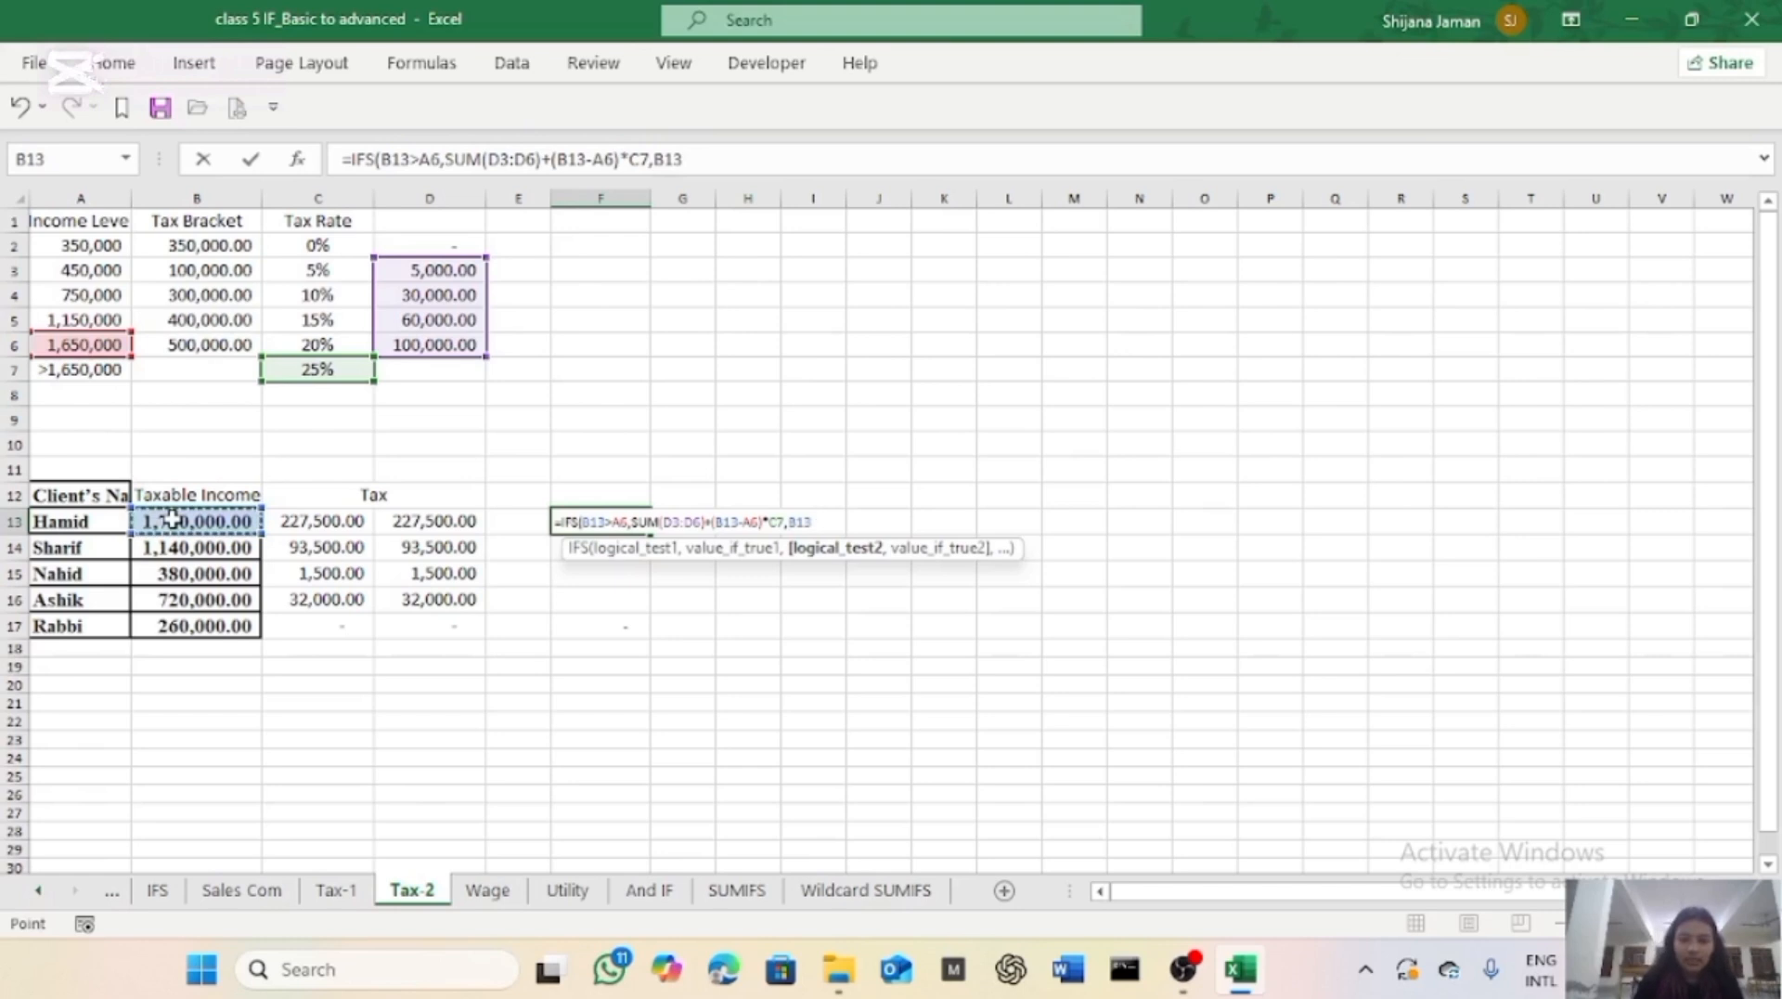
text(>)
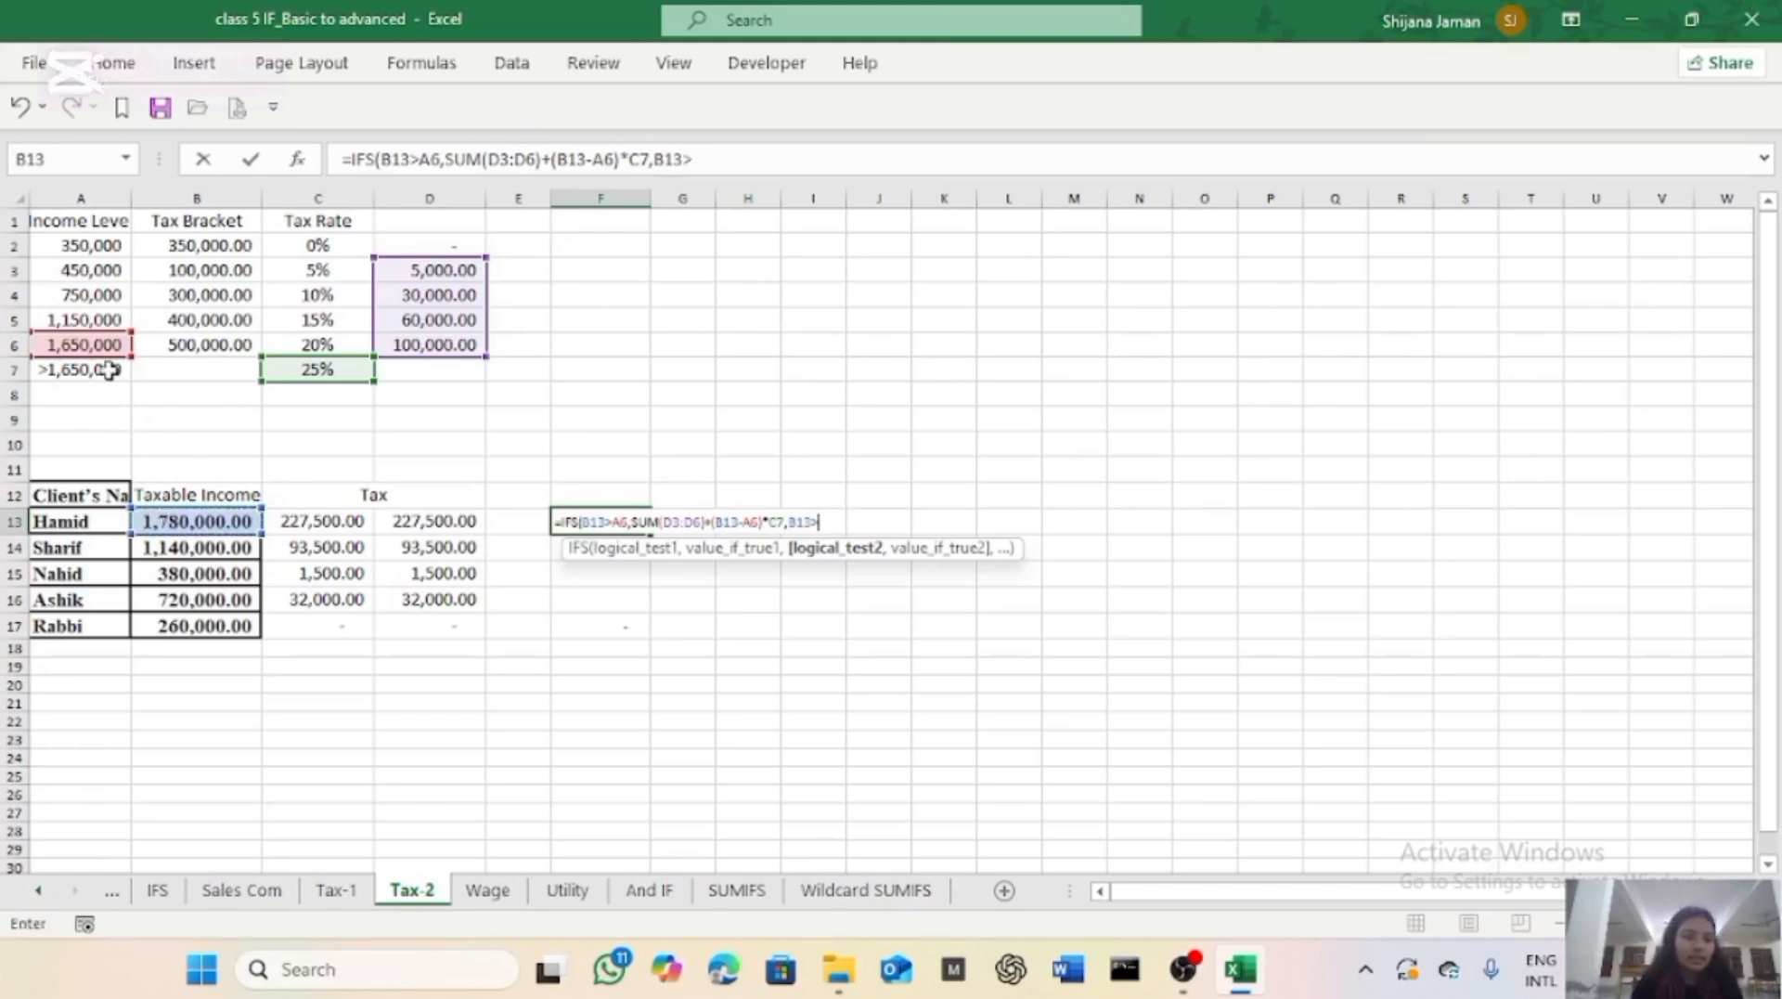
click(95, 319)
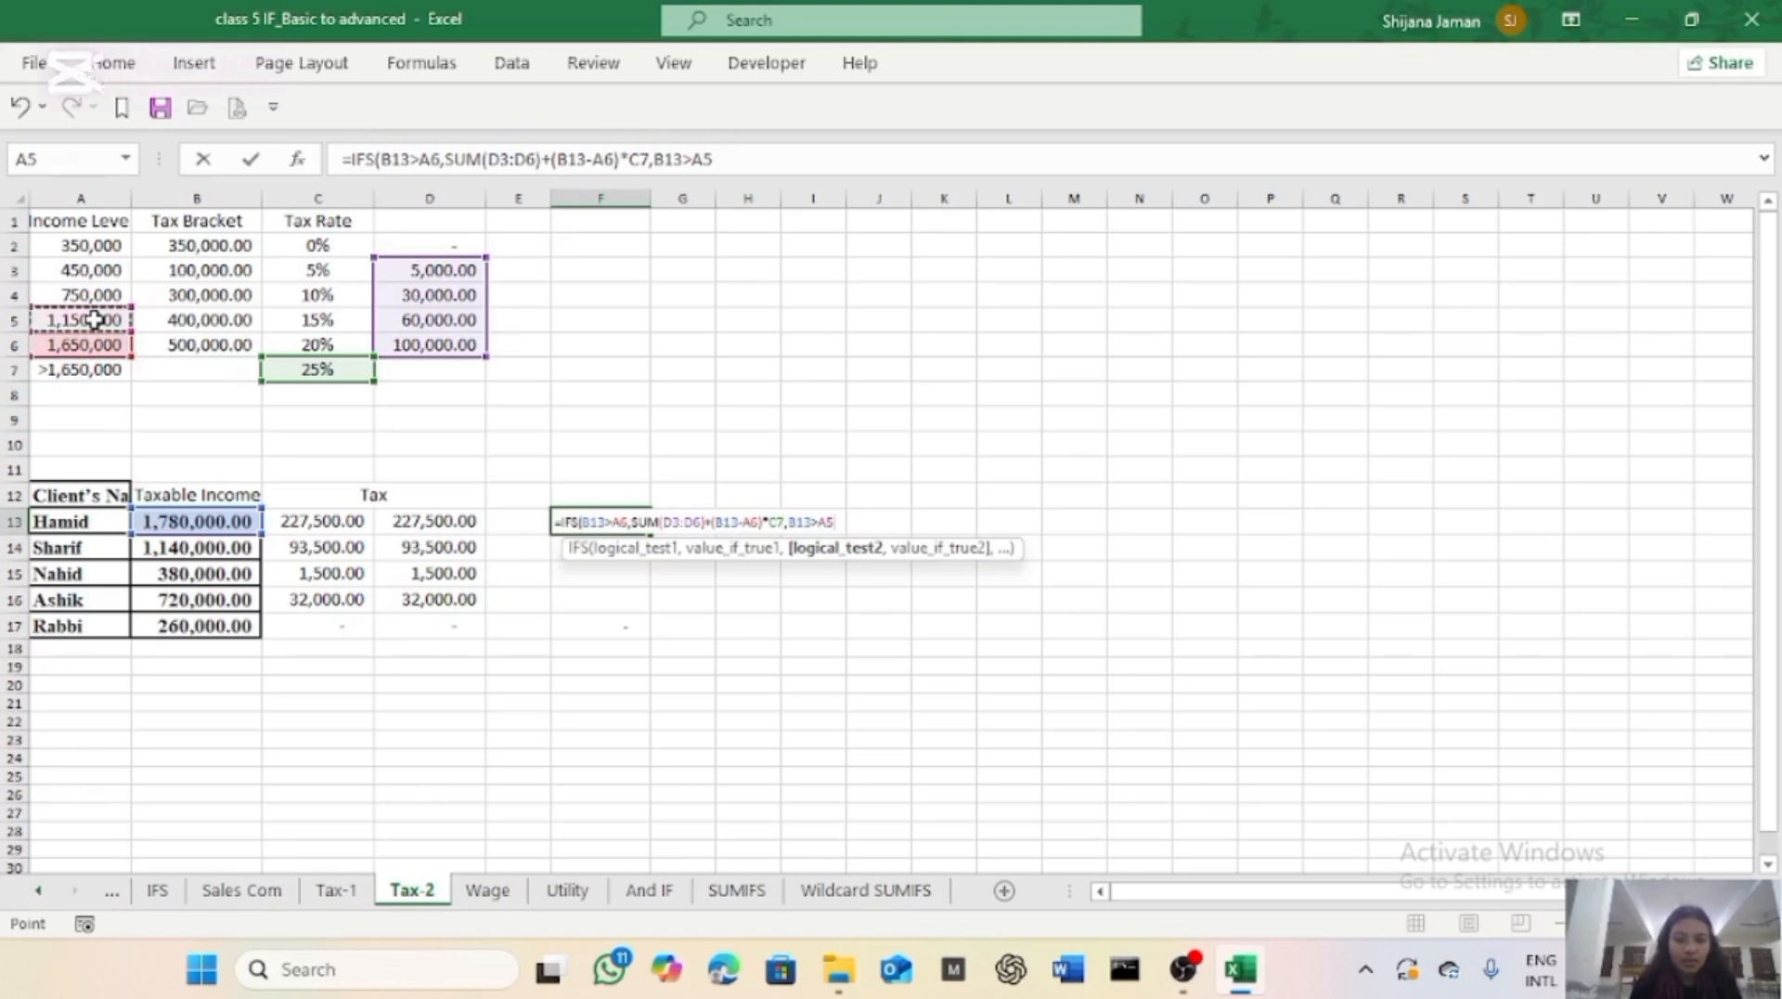
text(,)
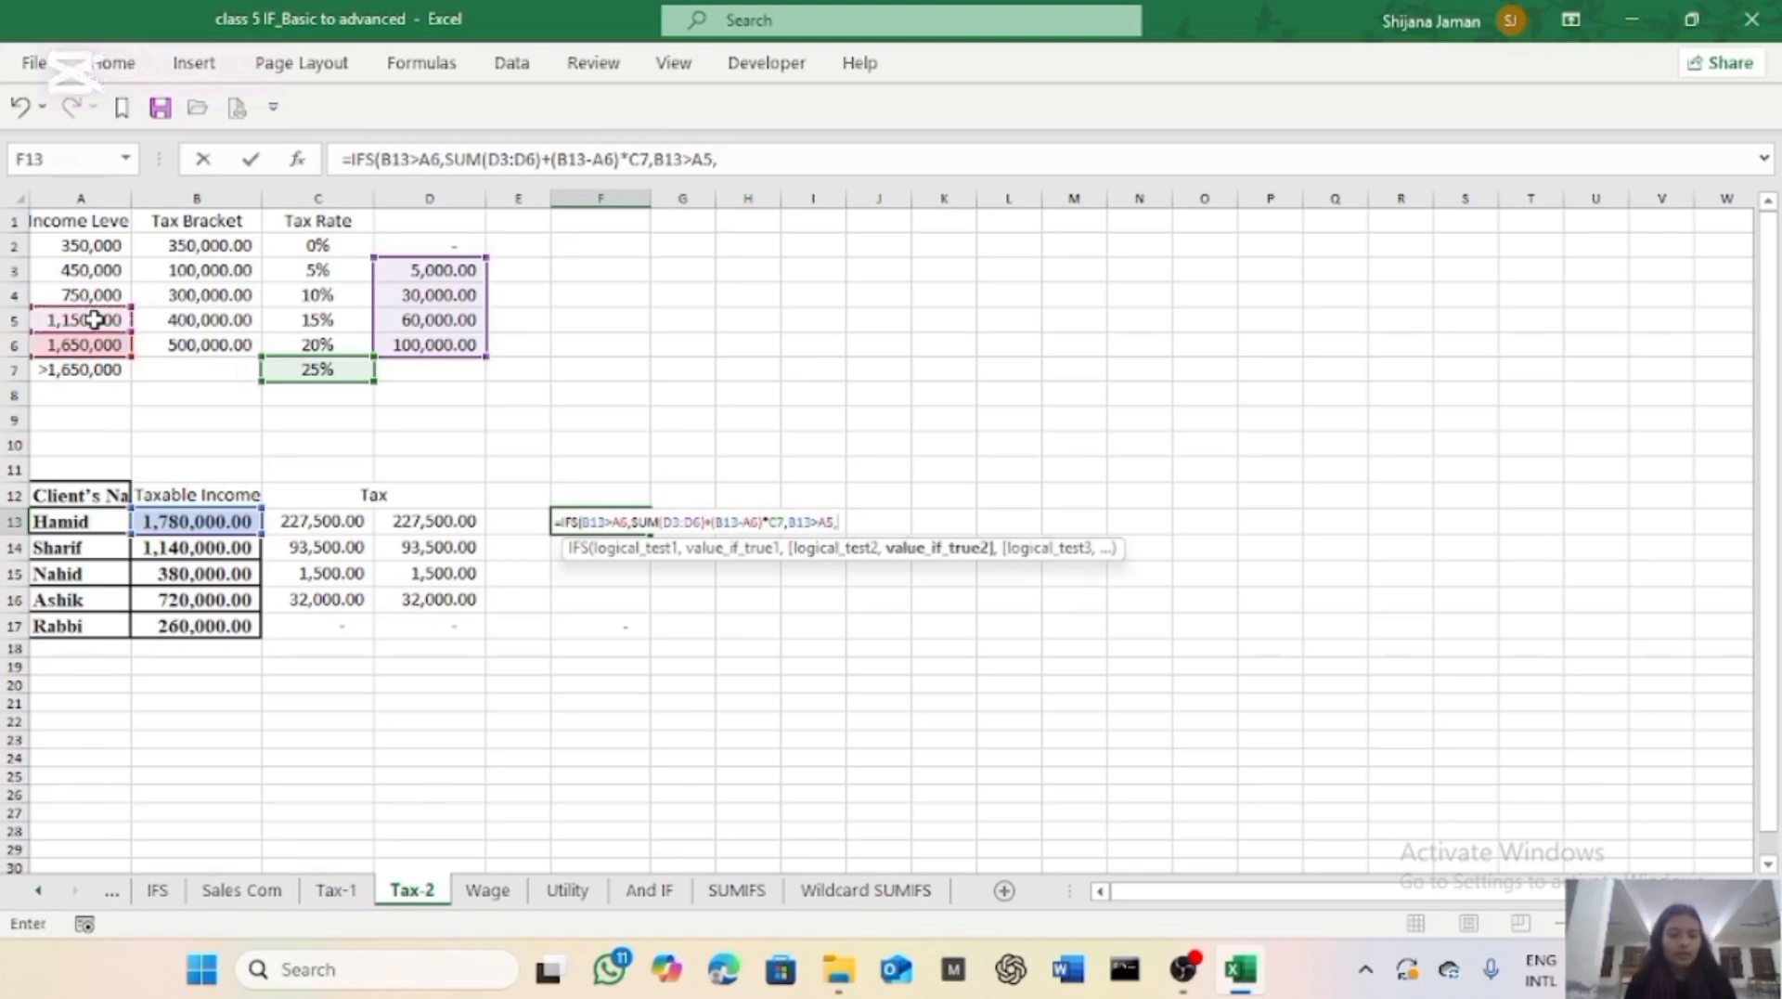
Enter SUM(D3:D5)+(B13-A5)*C6 as the second true value of the F13 formula.
text(SUM()
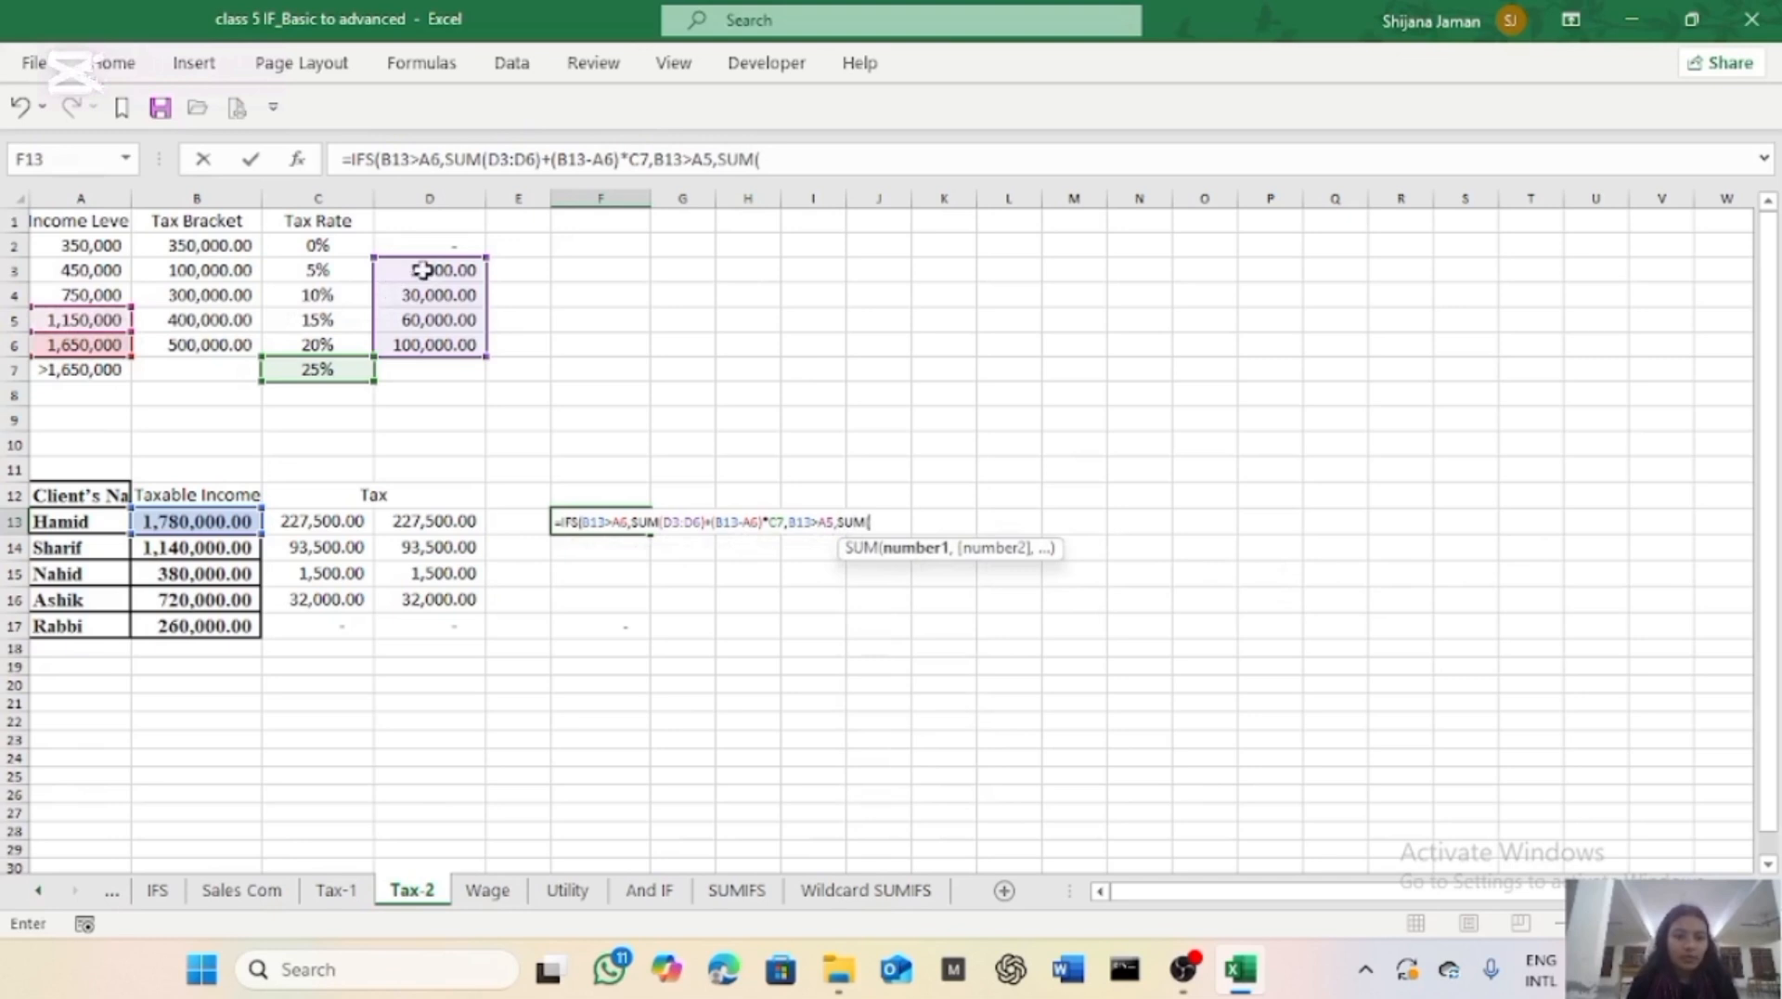
drag(432, 267, 422, 317)
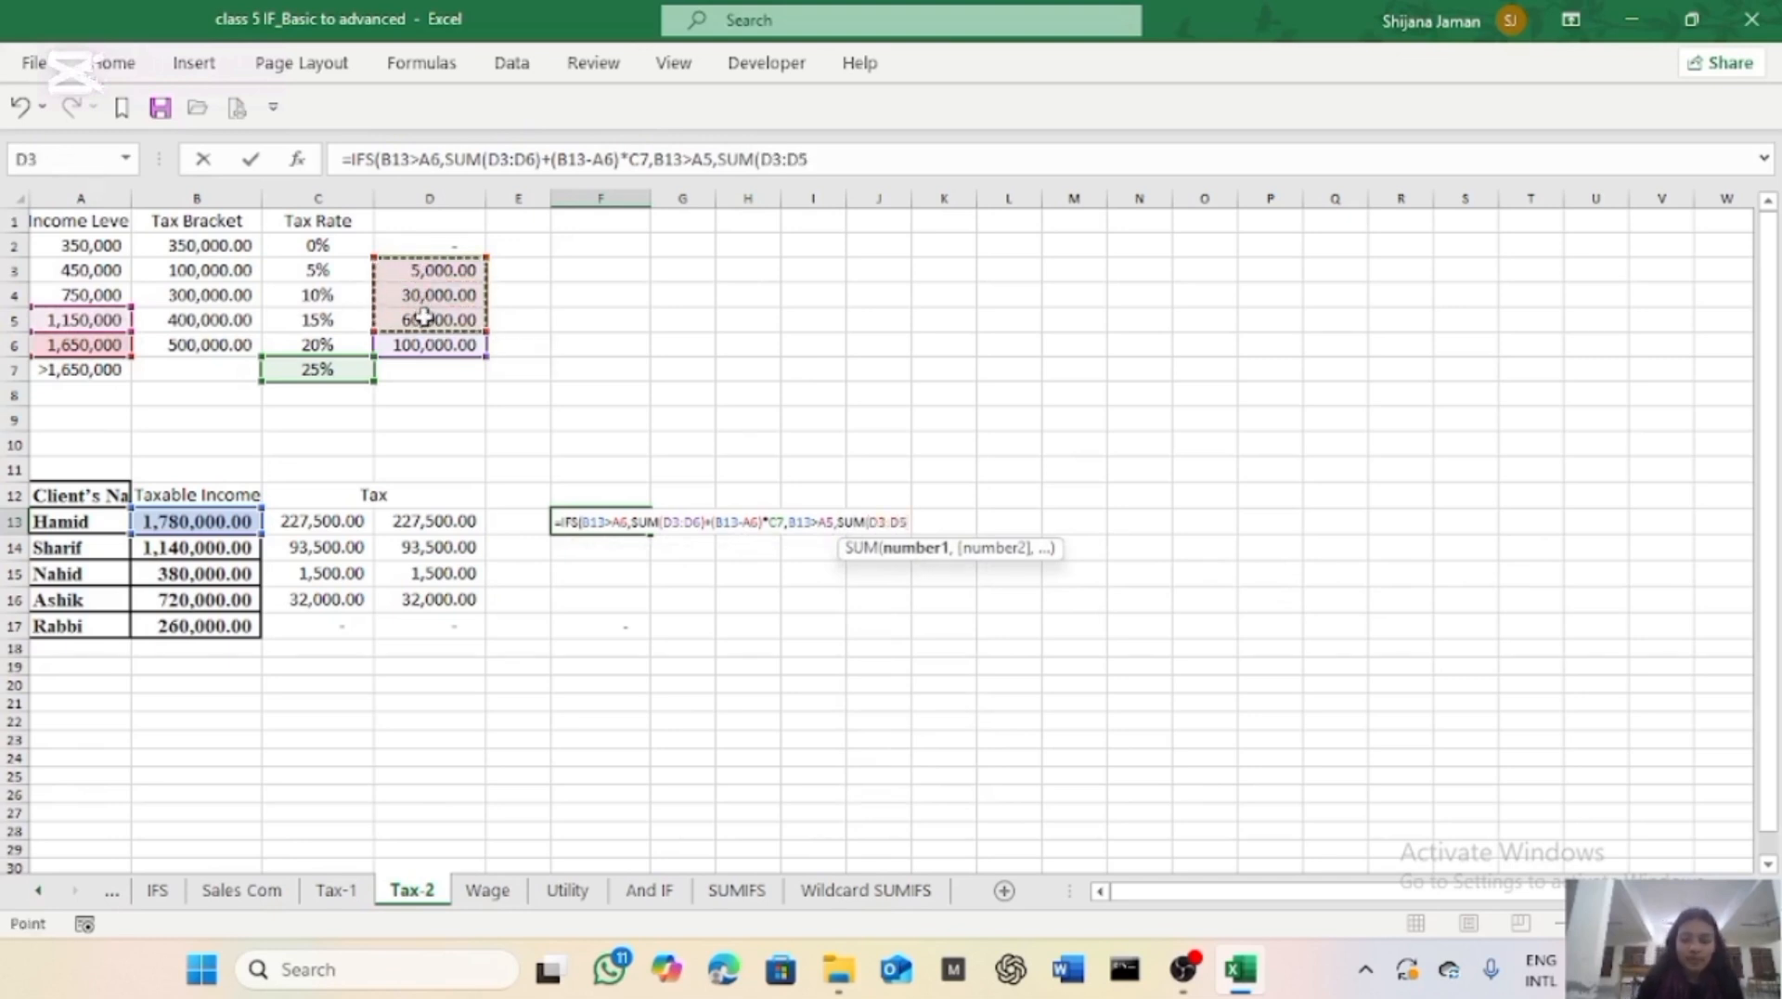
text()+()
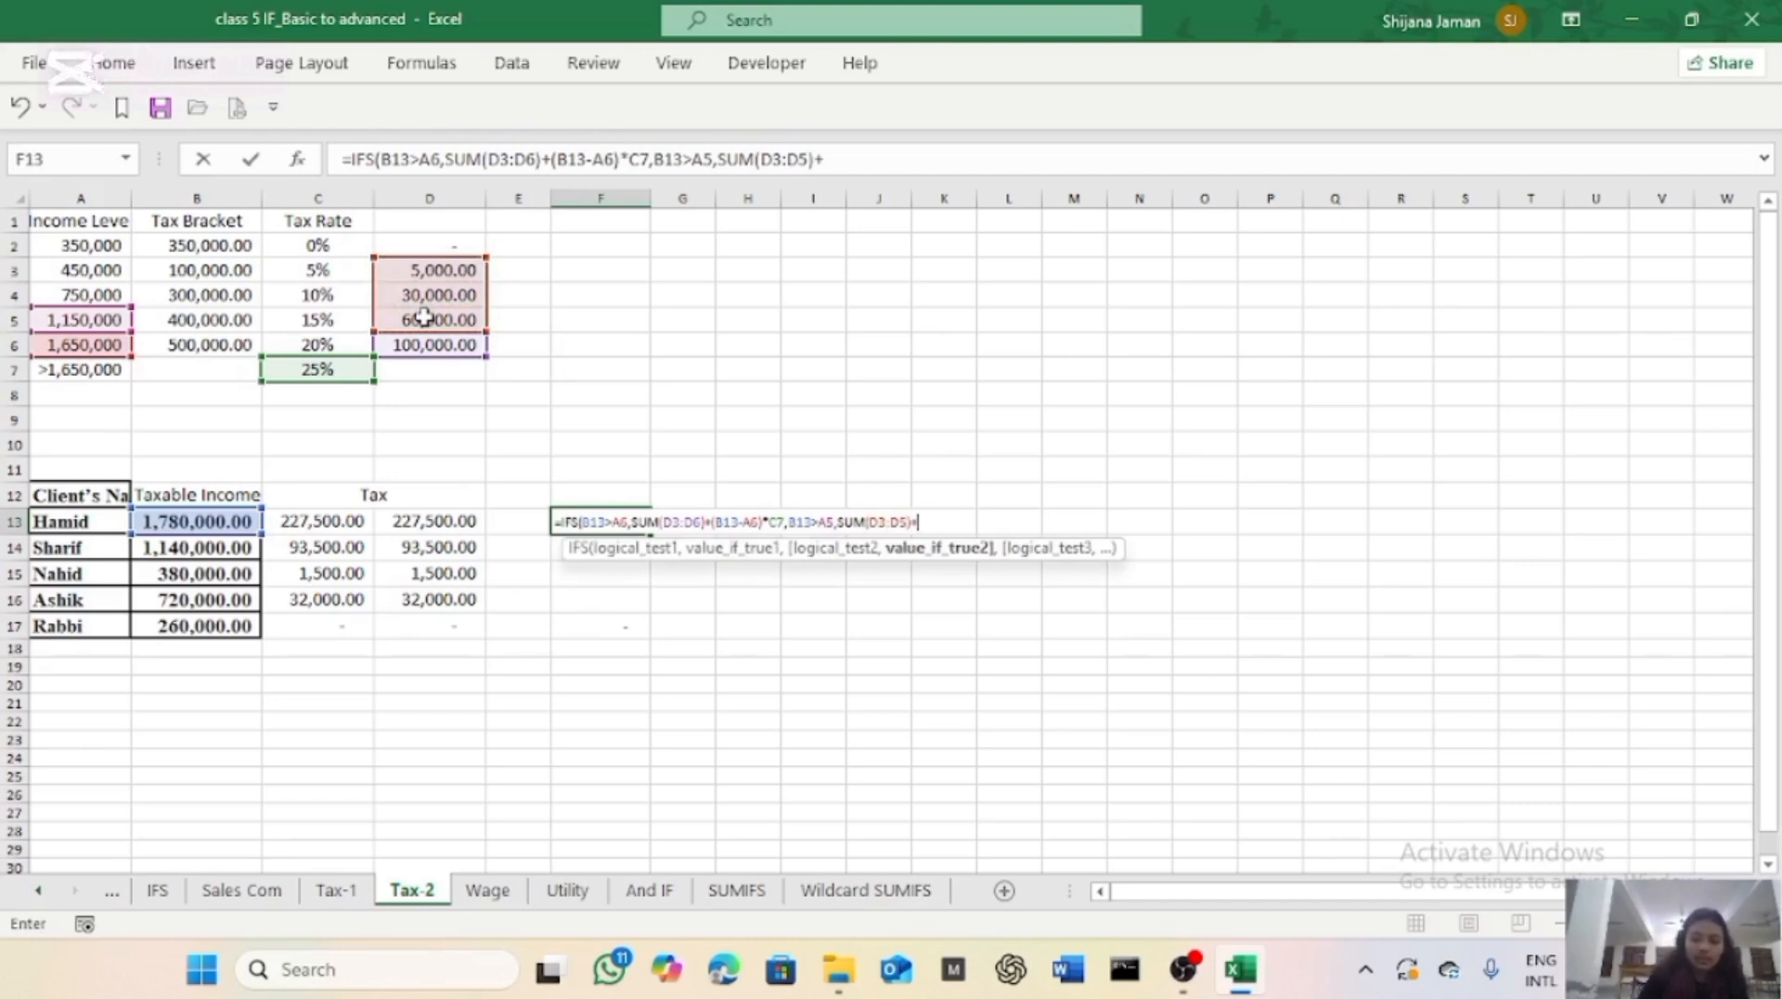
click(224, 521)
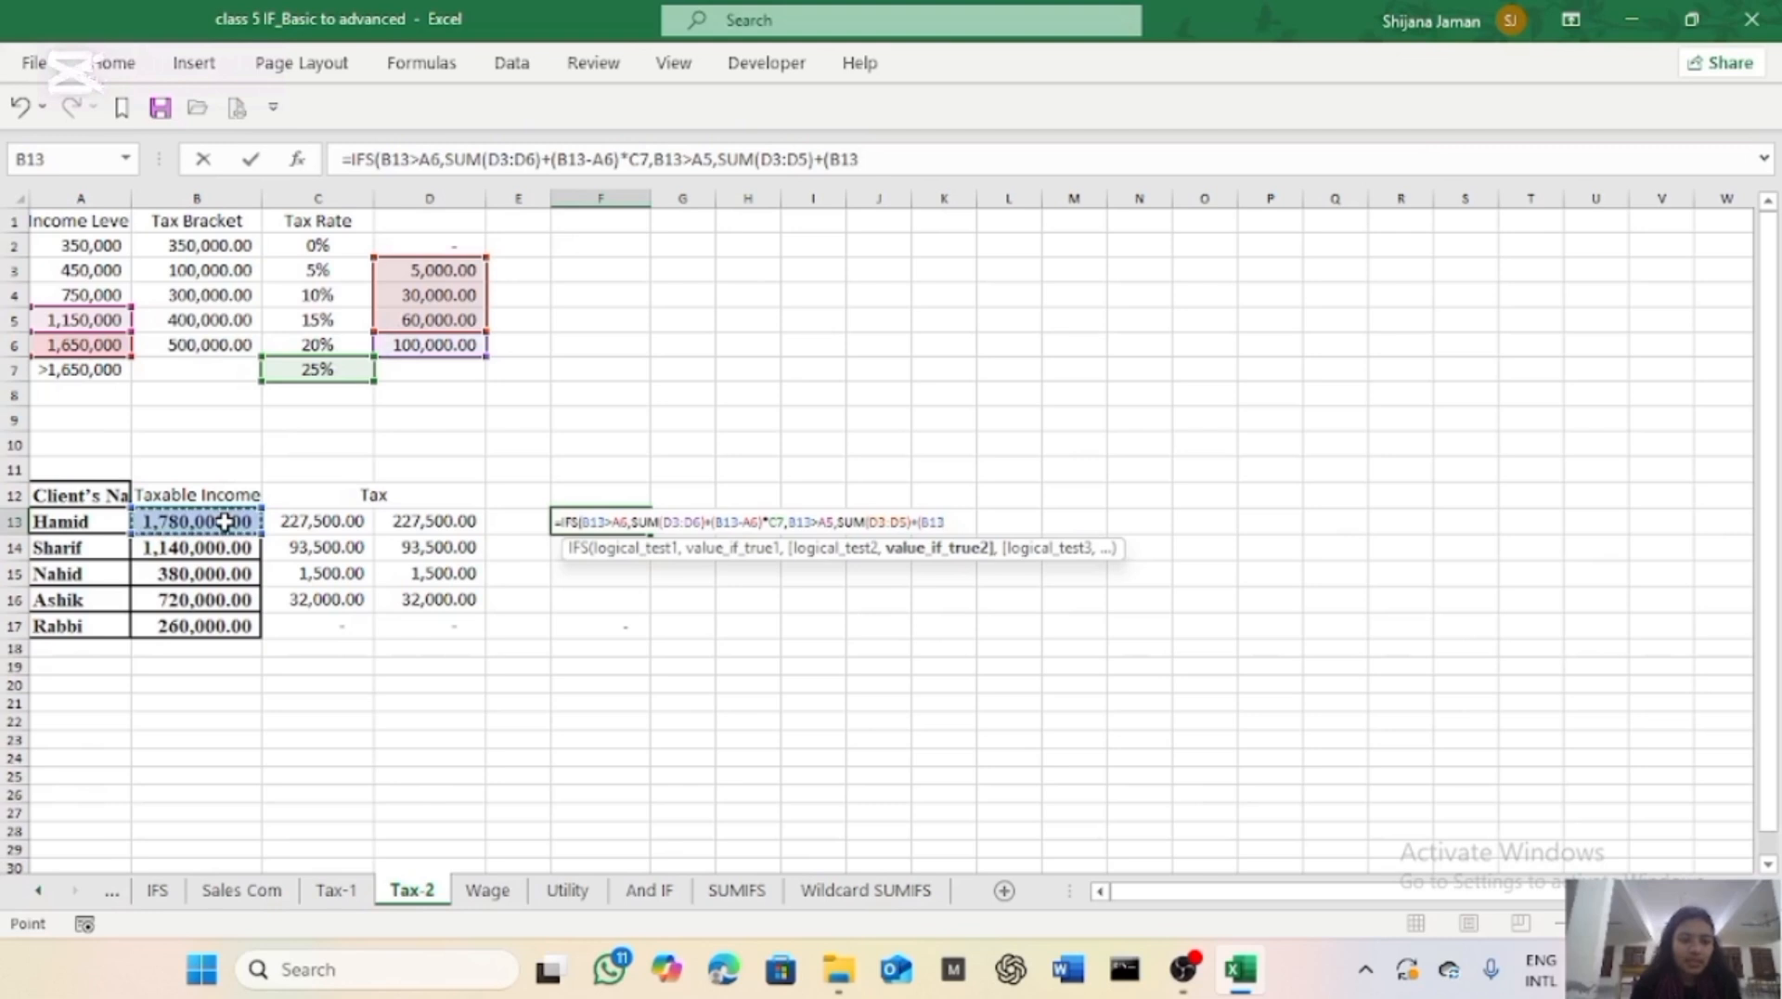
text(-)
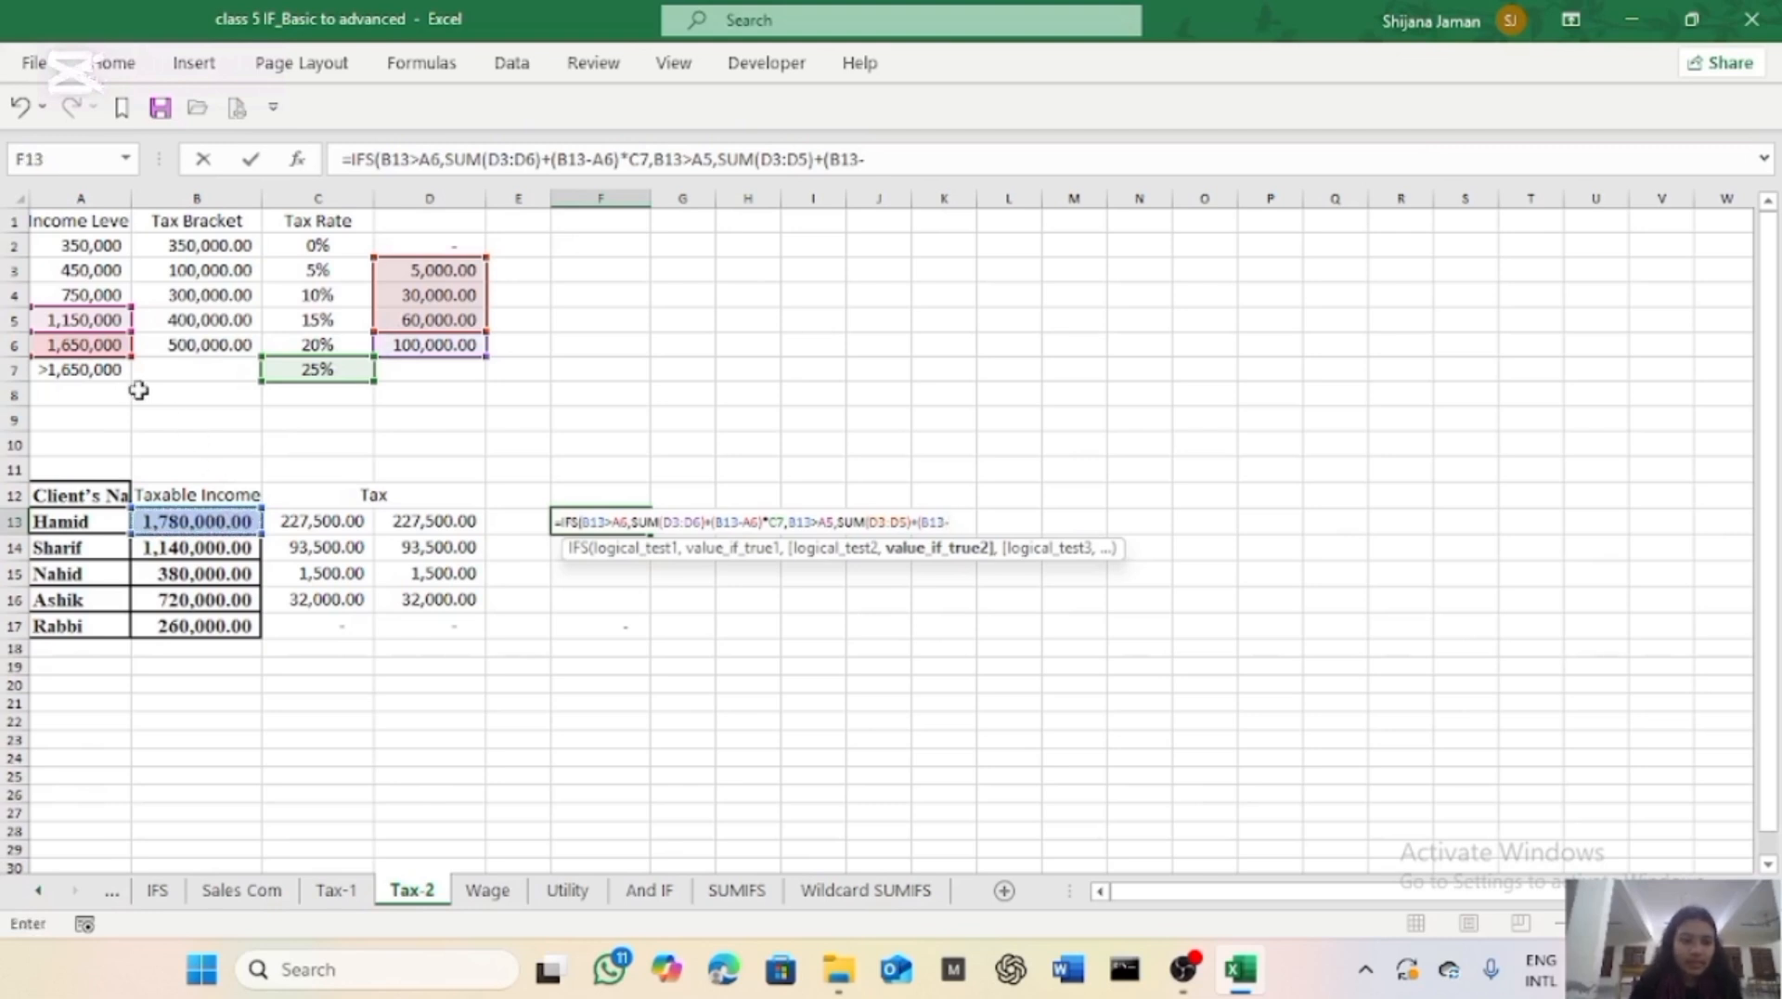
click(79, 322)
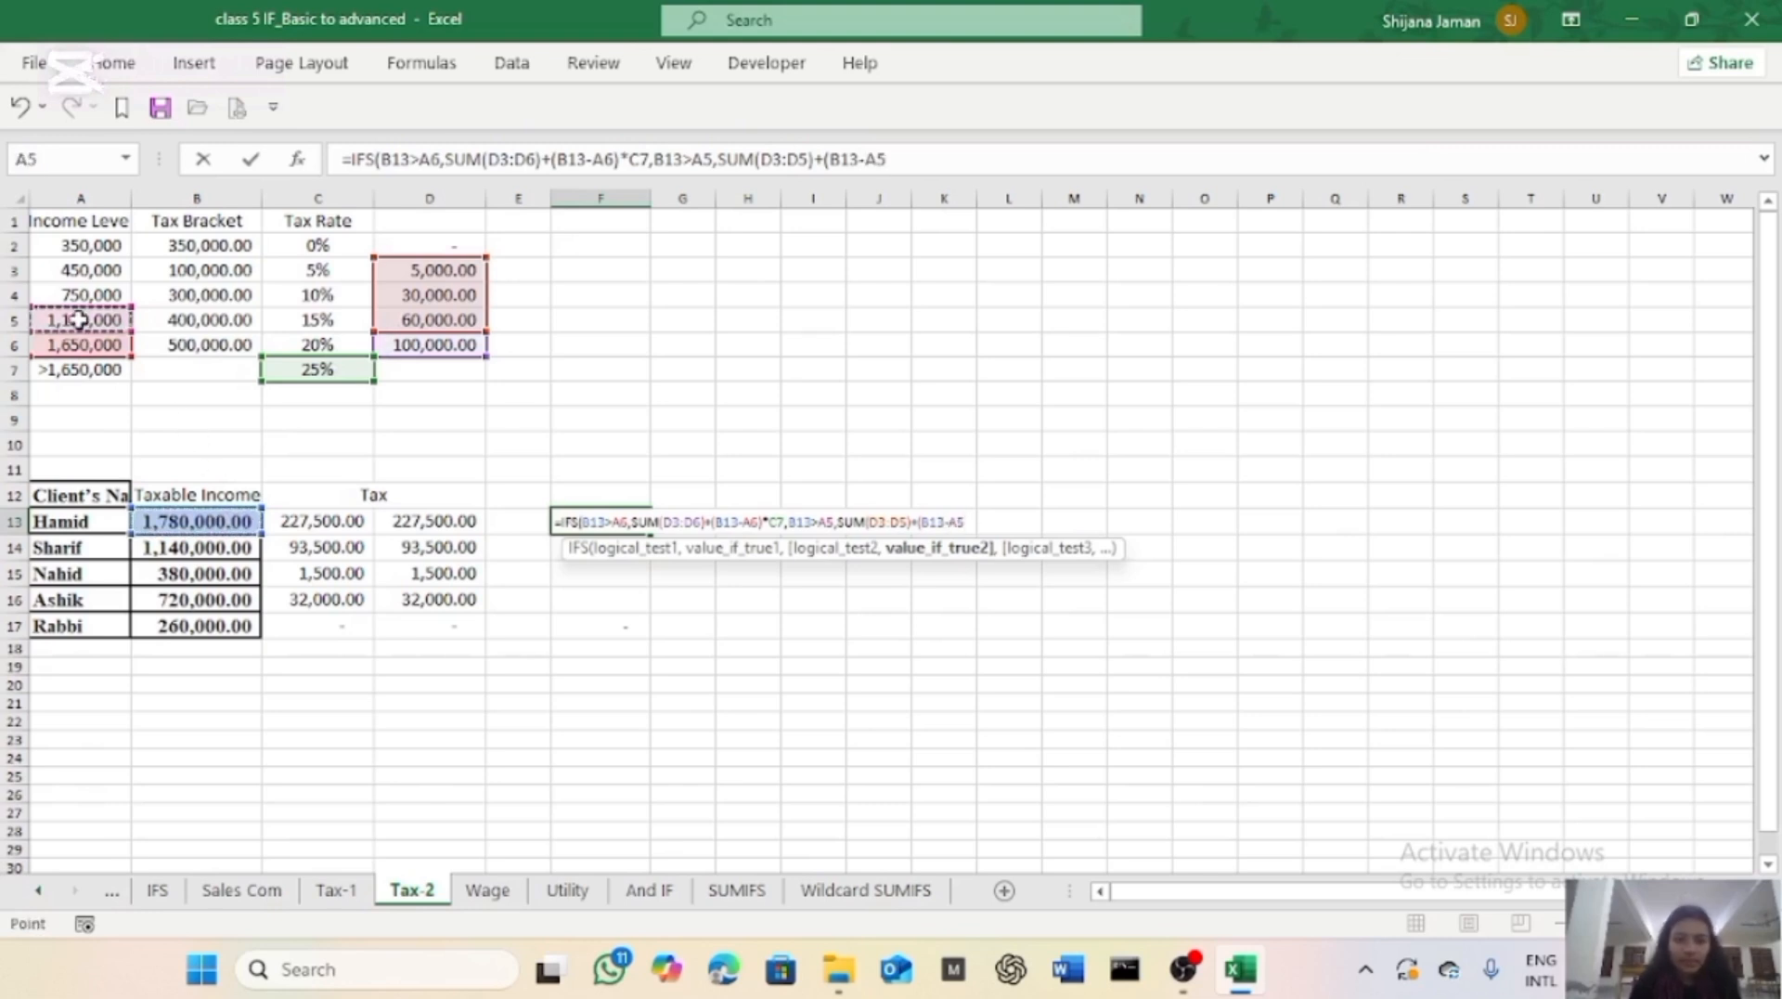
text()*)
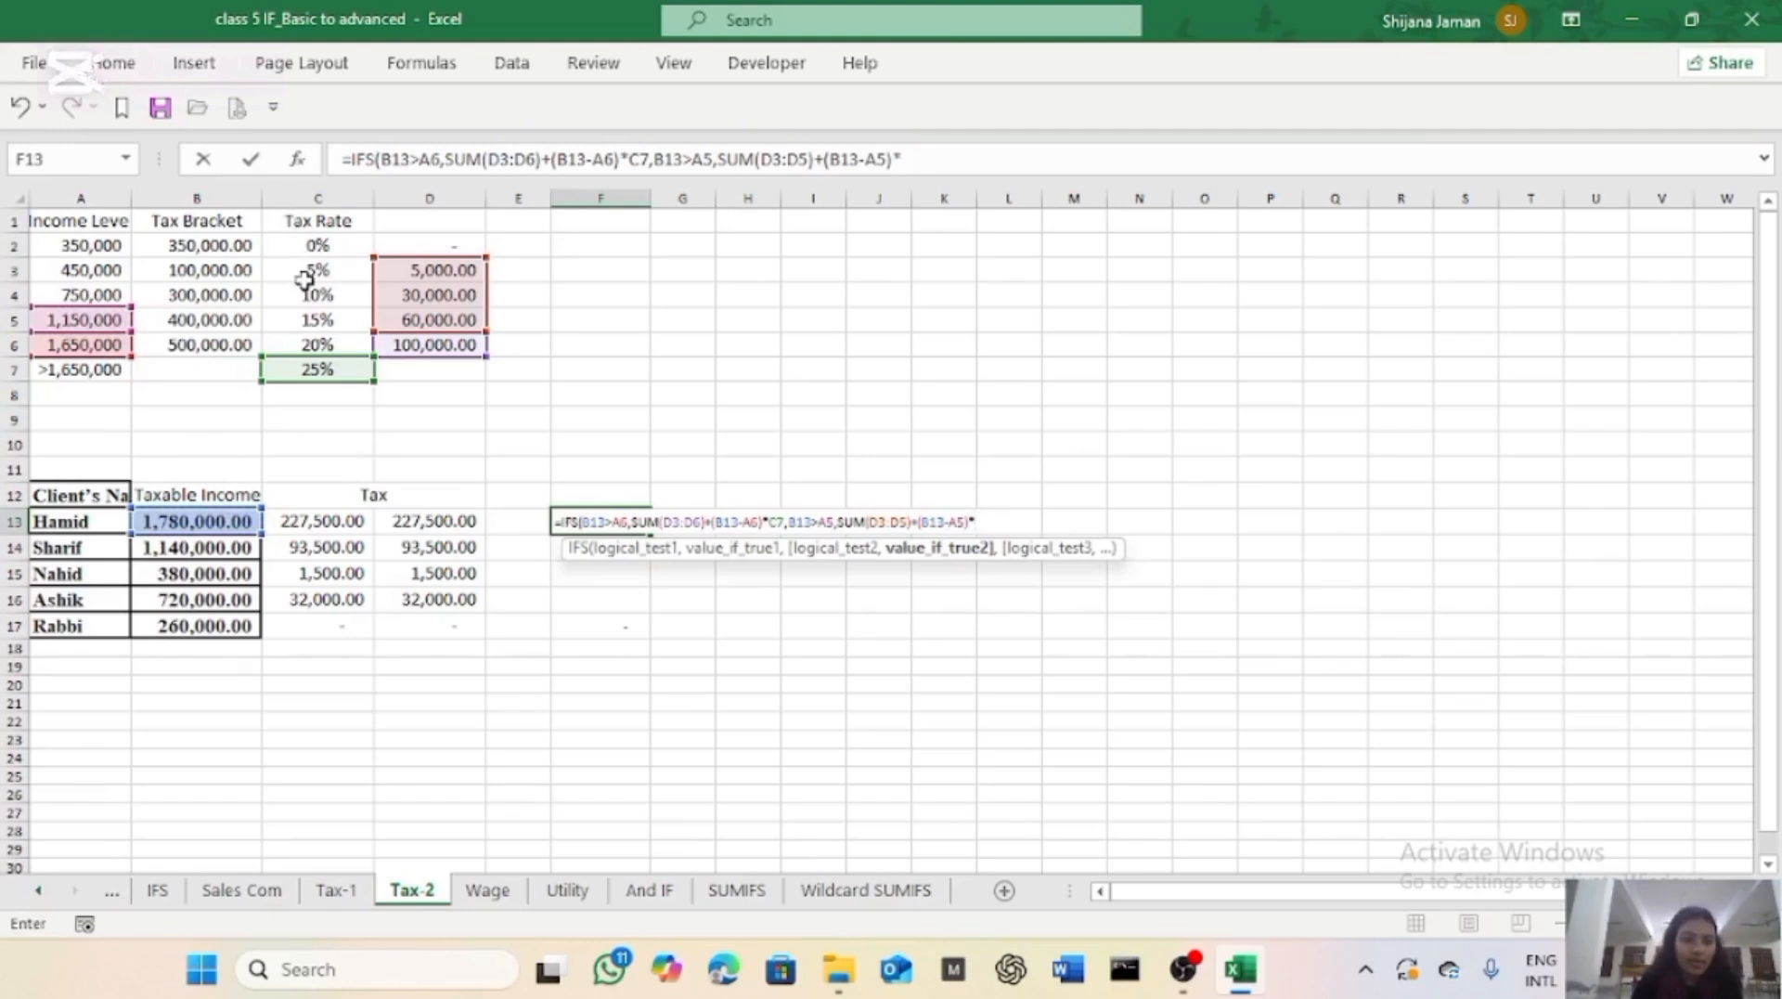
click(316, 343)
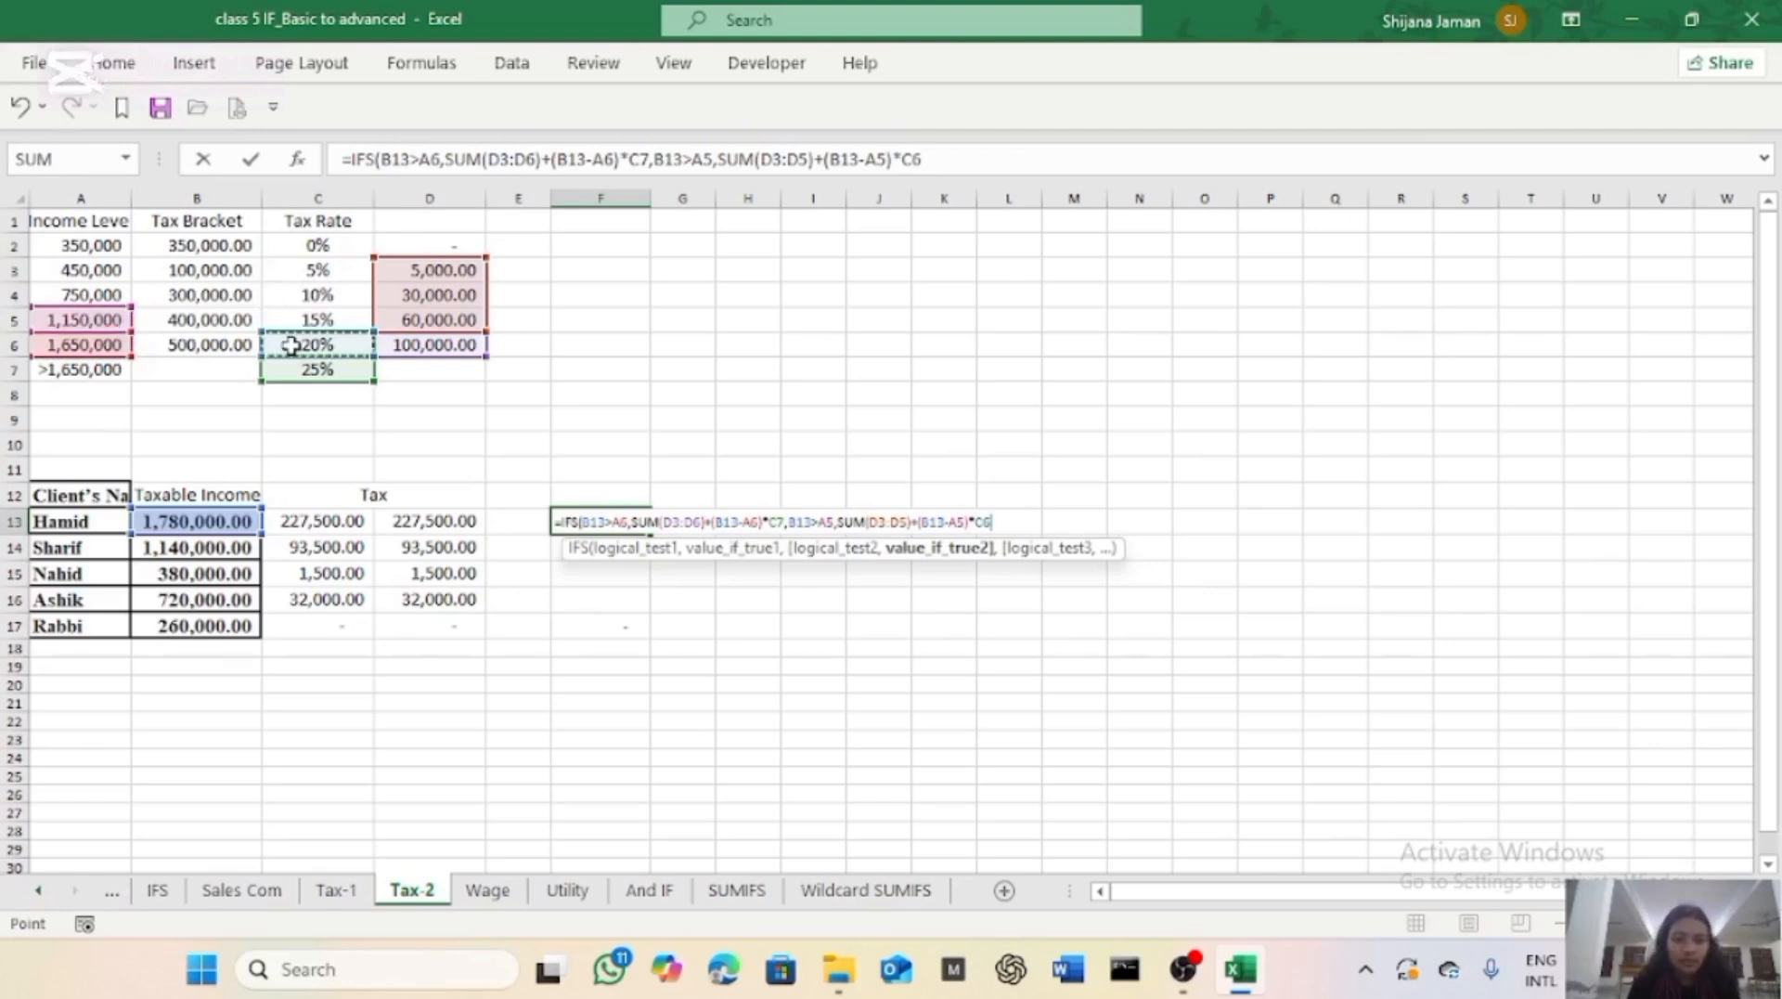
text(,)
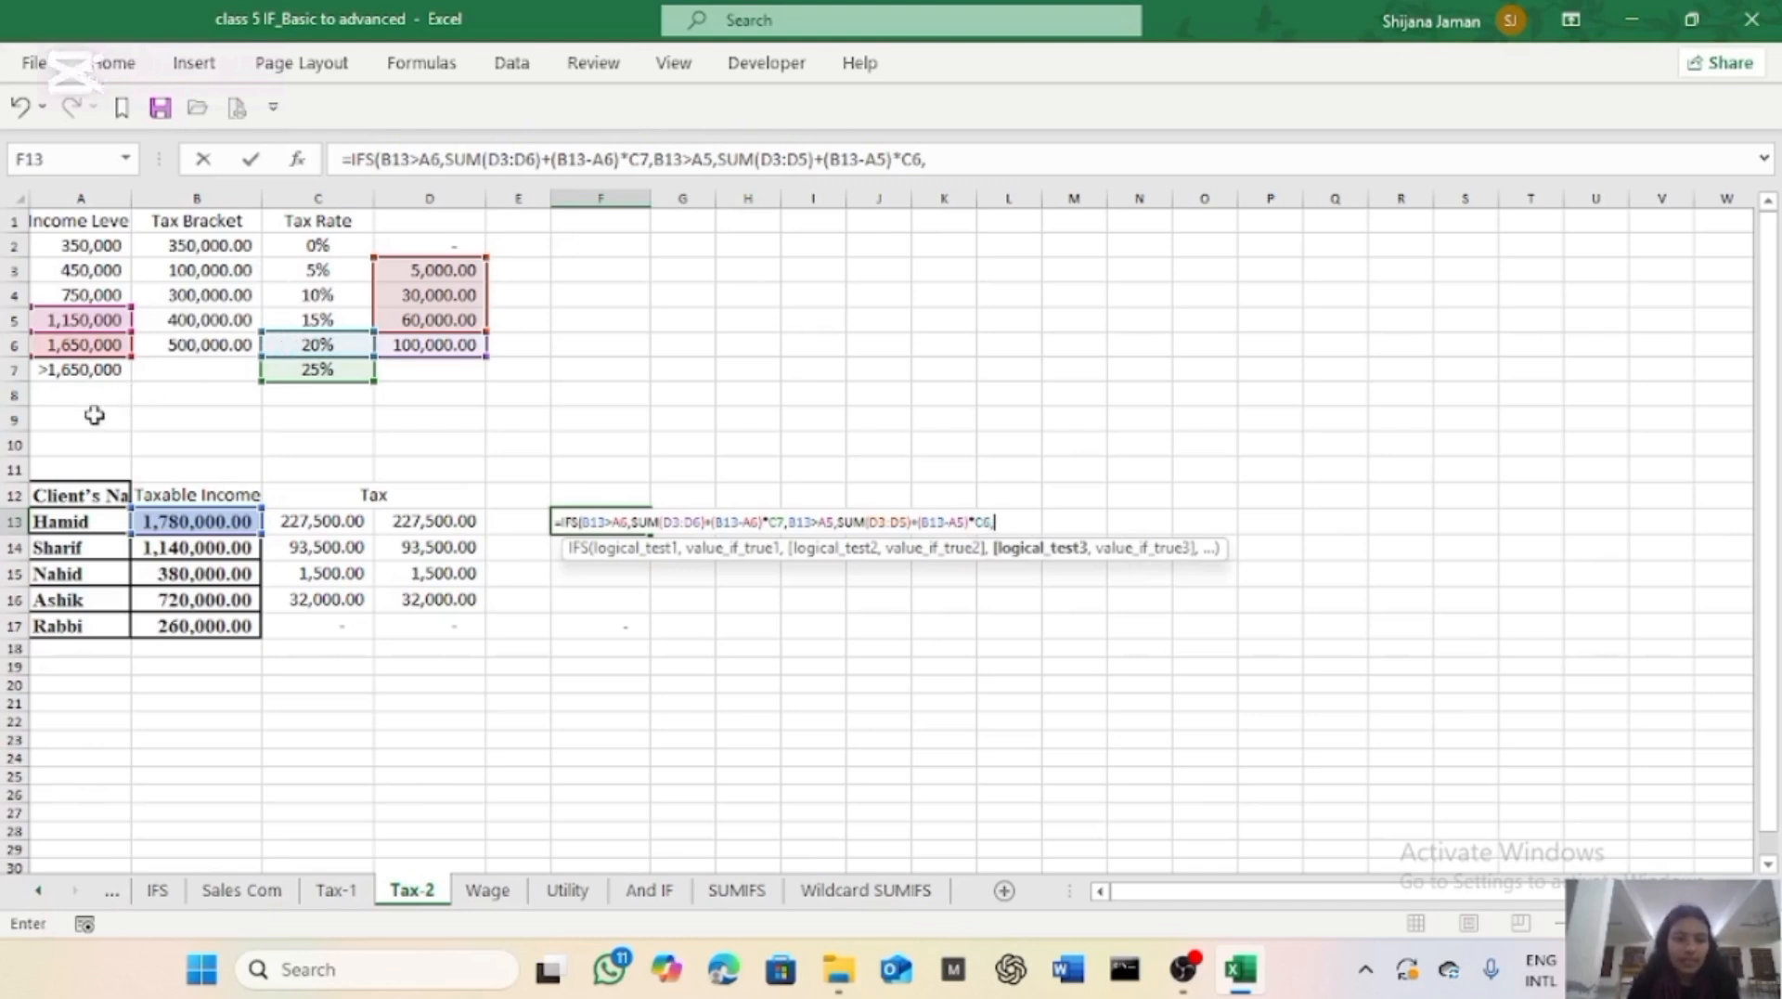
Add B13>A4 as the third logical test of the IFS formula in F13.
click(174, 518)
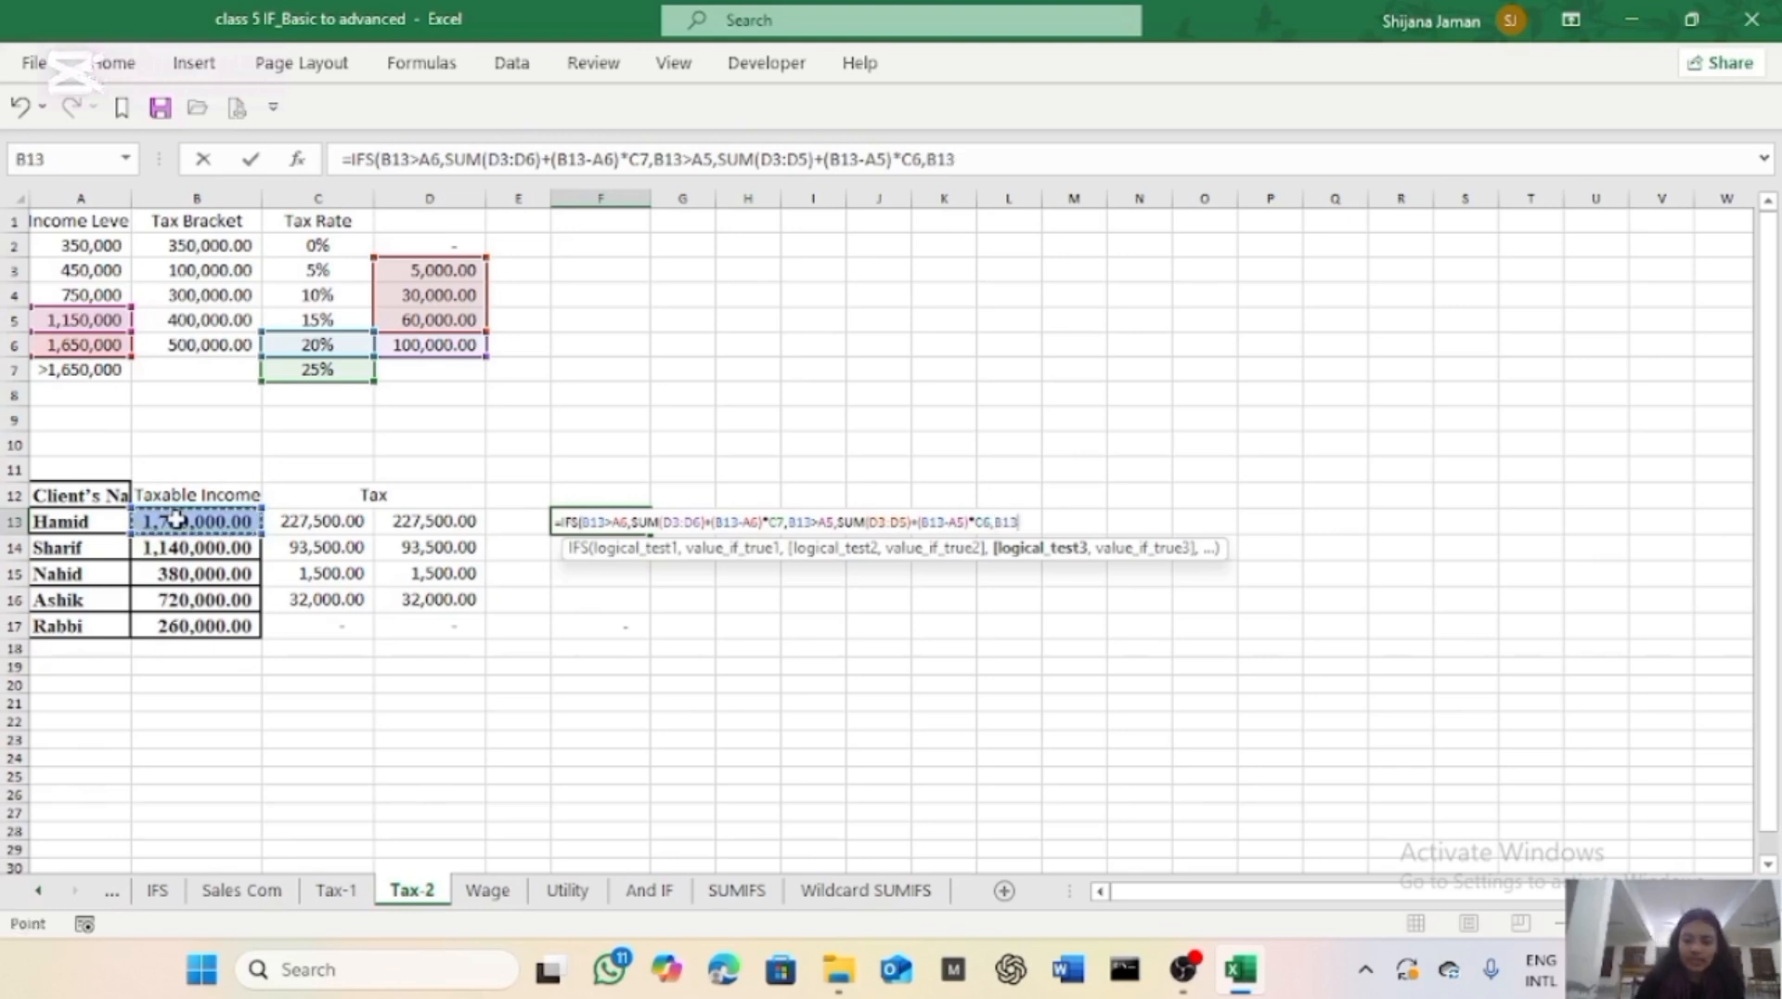
text(>)
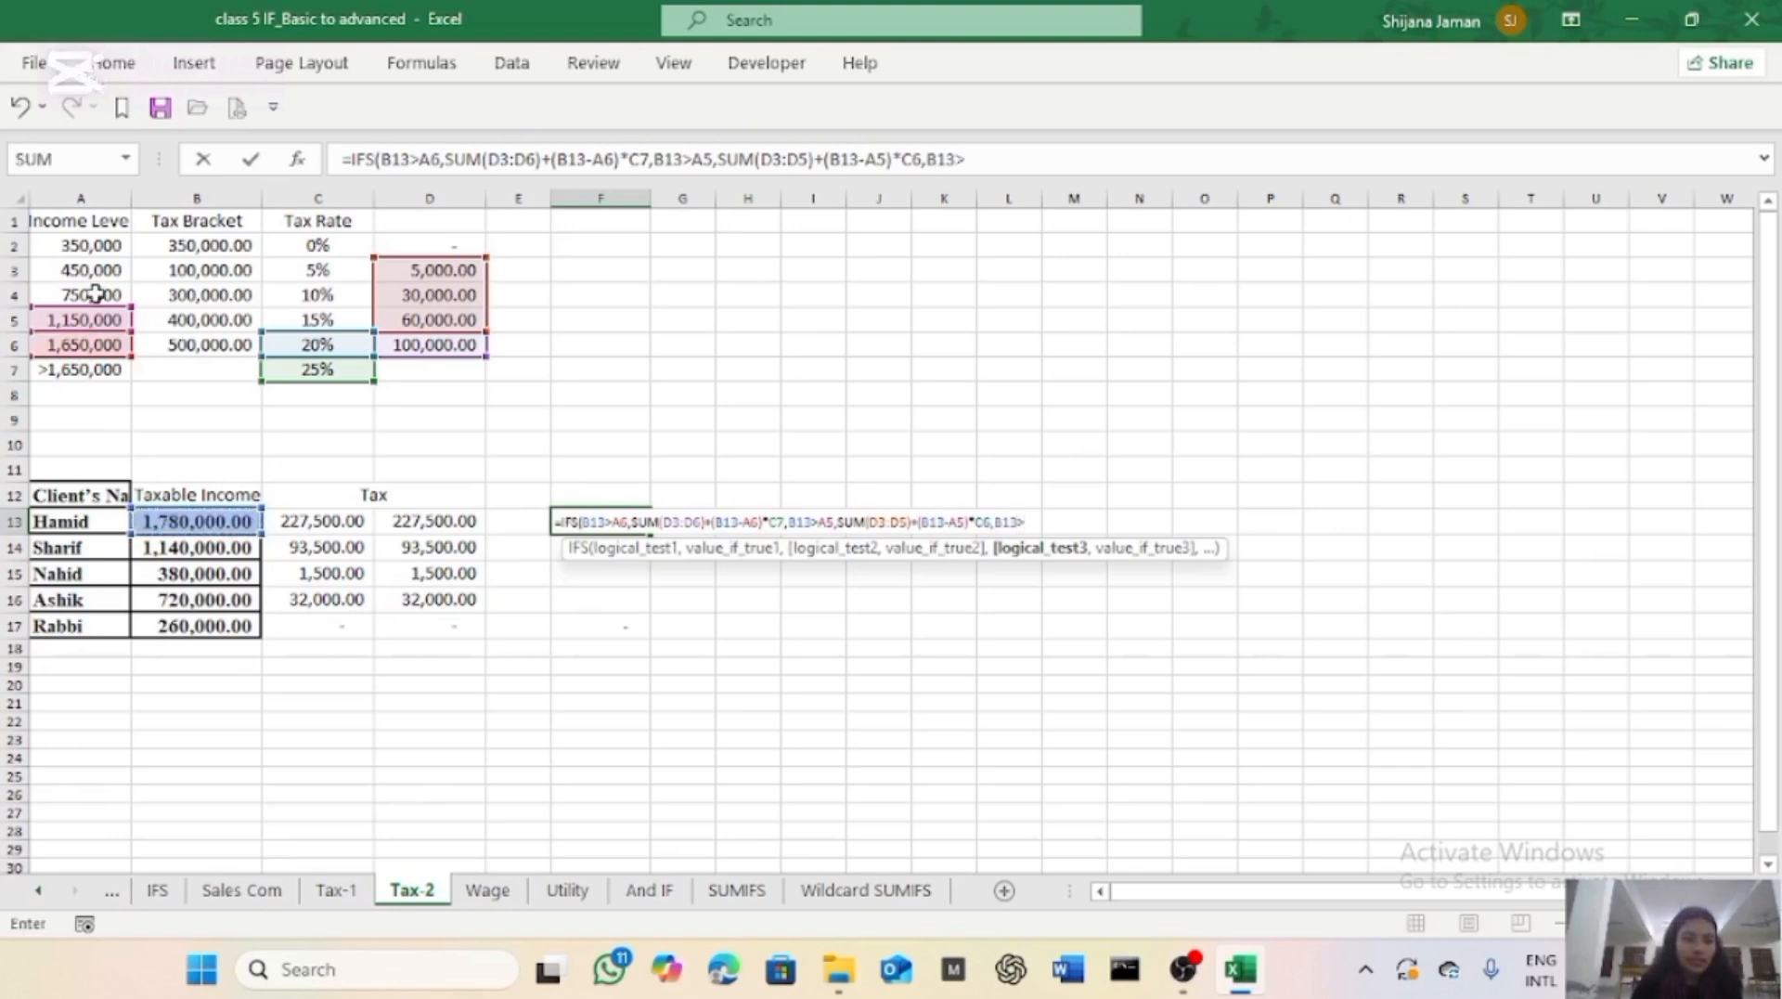
click(96, 294)
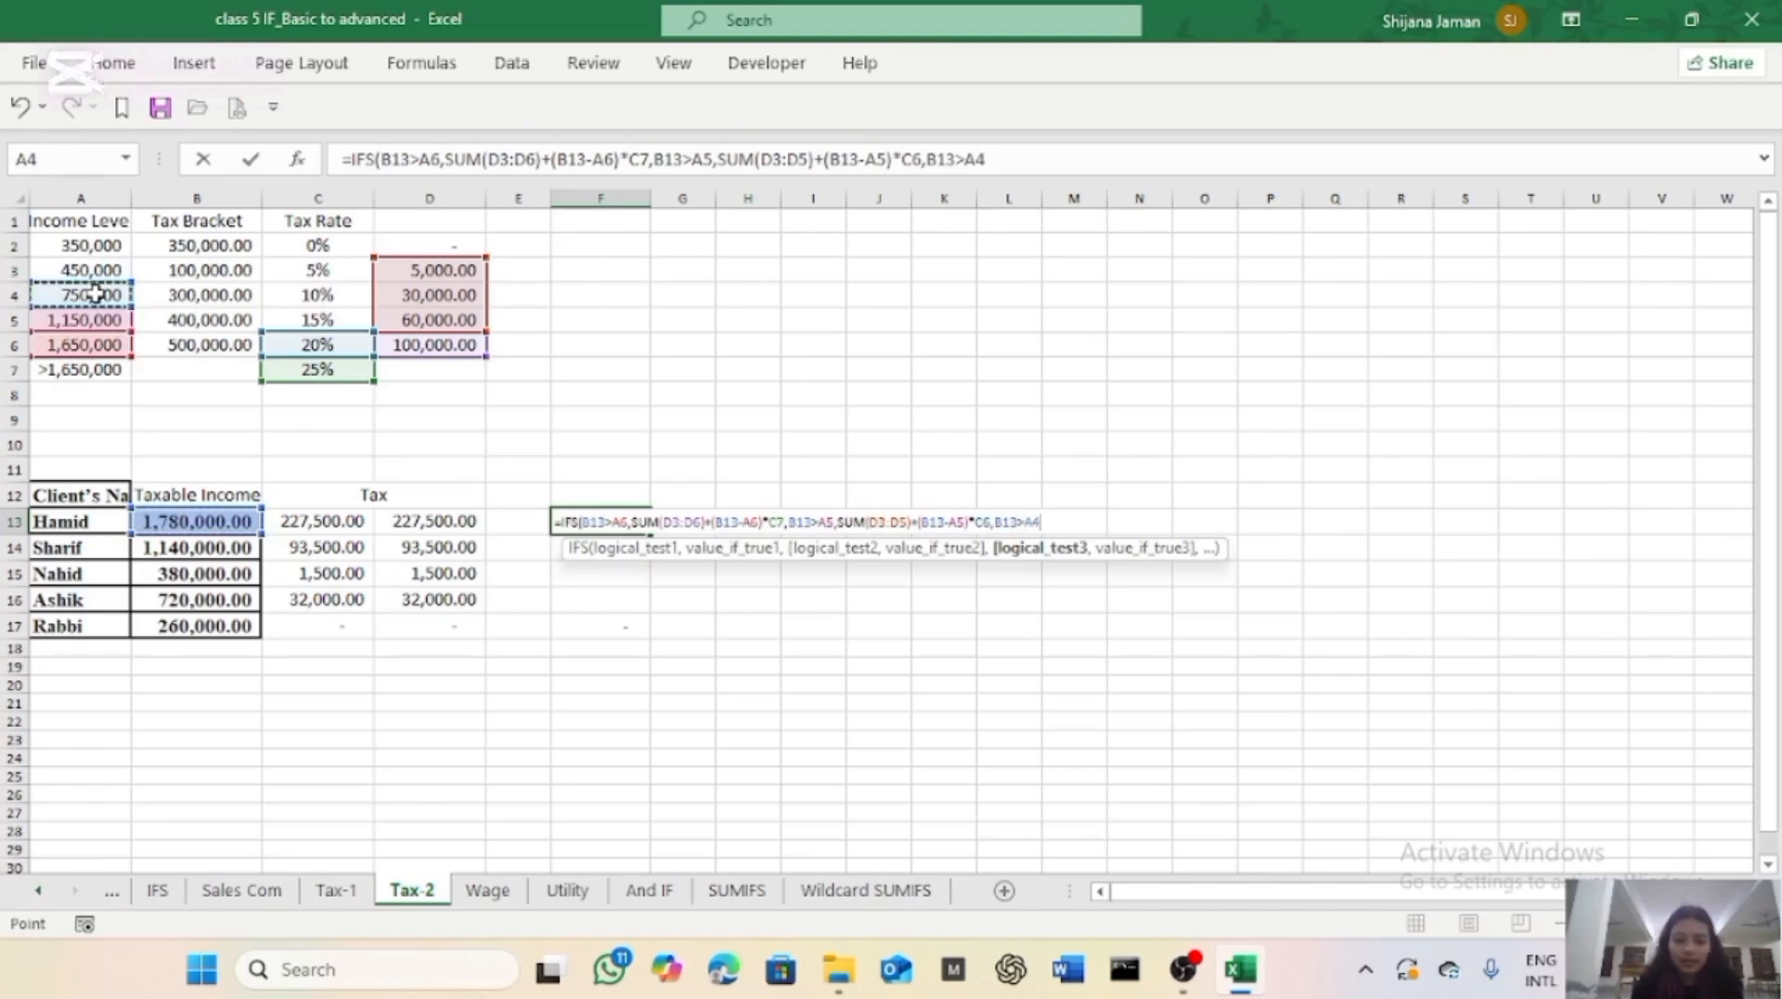
Enter SUM(D3:D4)+(B13-A4)*C5 as the third true value of the F13 formula.
text(,SUM)
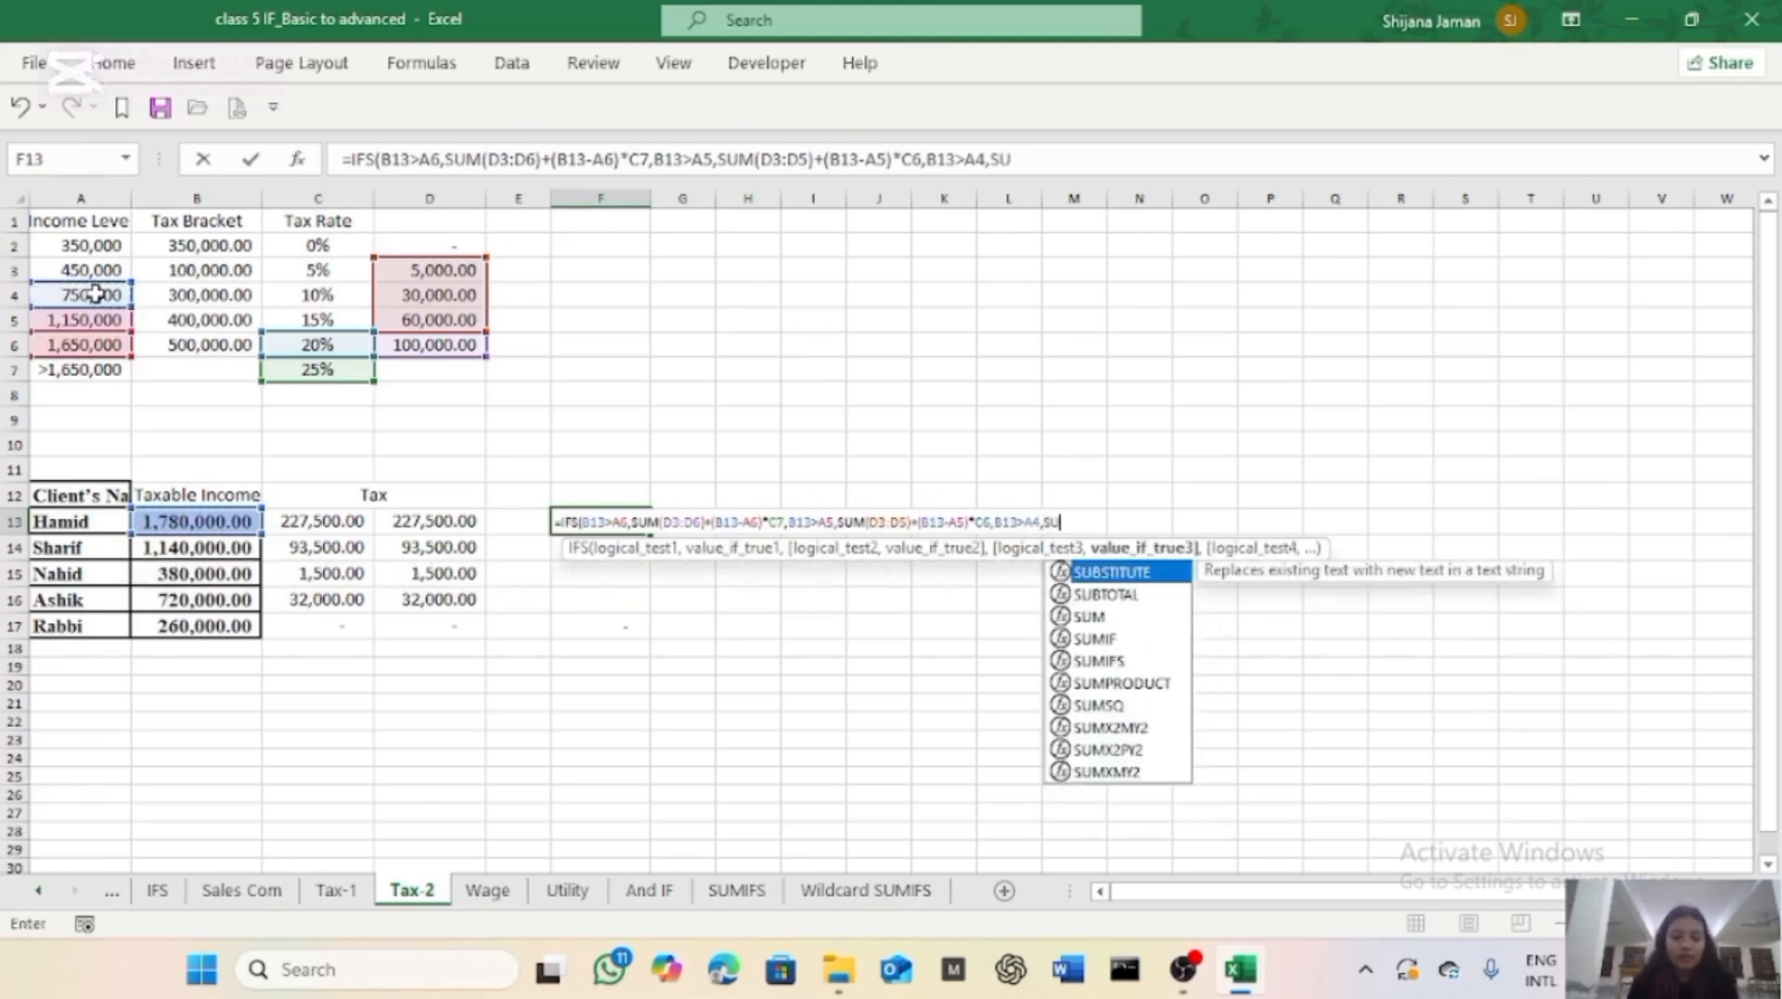
text(()
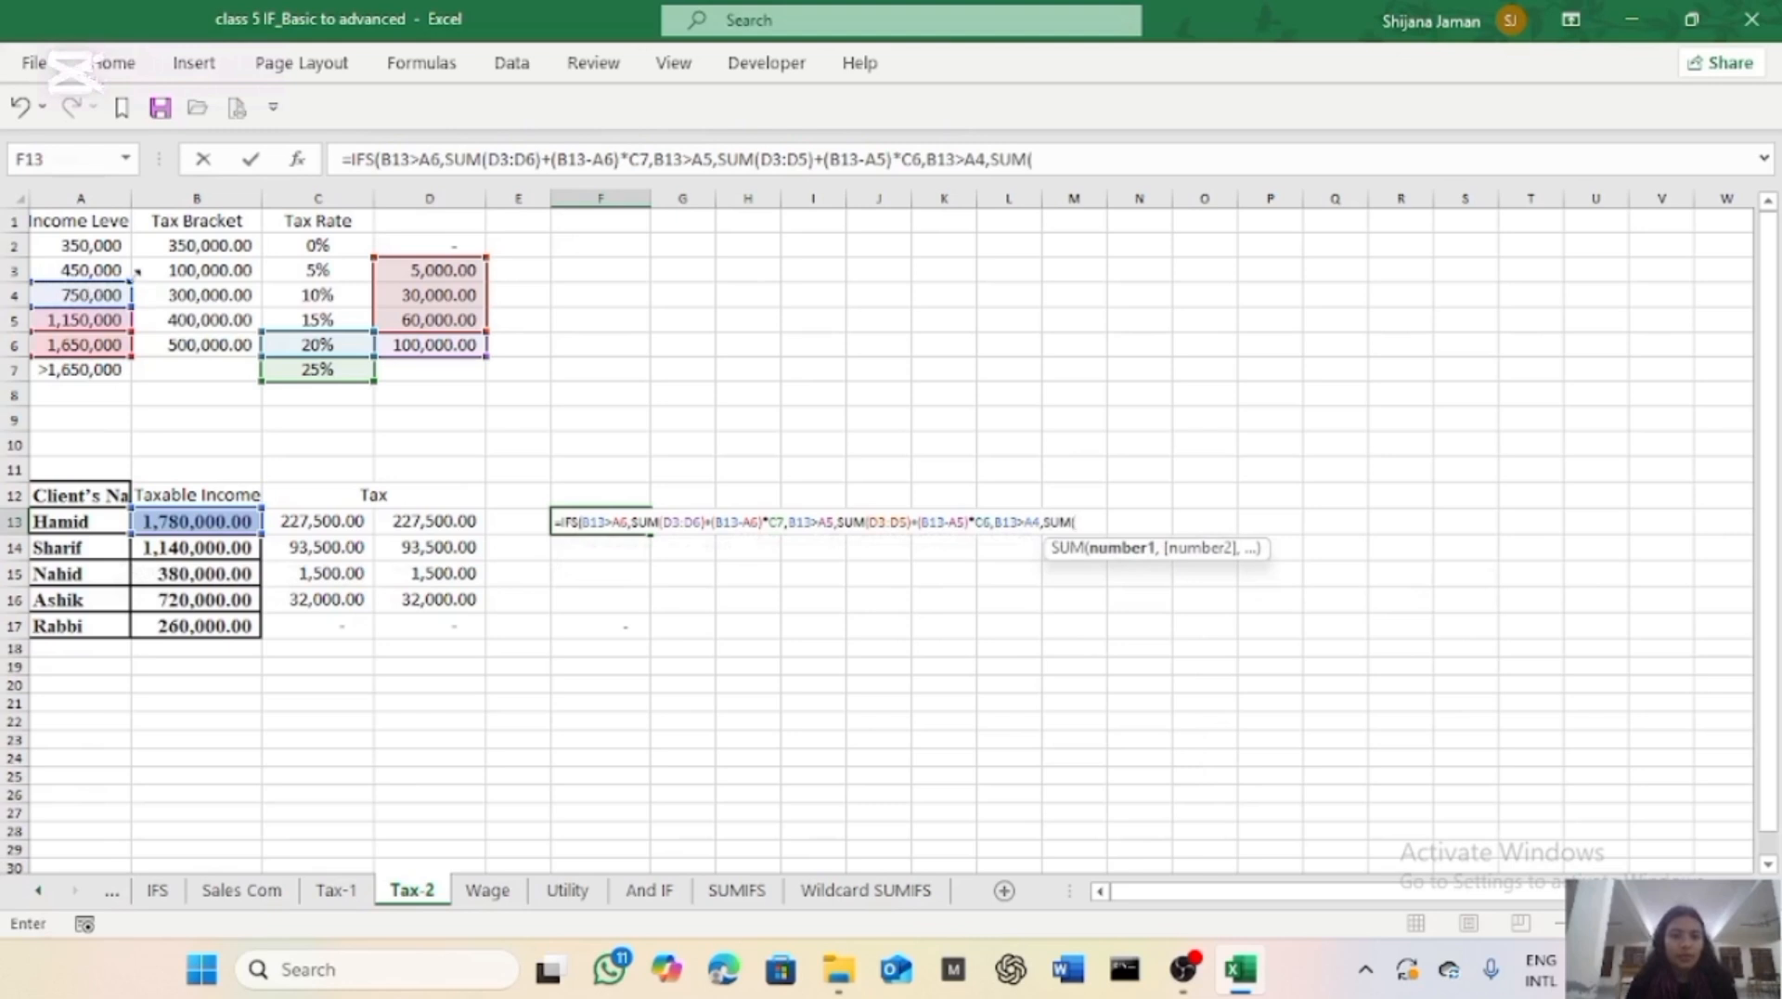
drag(408, 269, 413, 307)
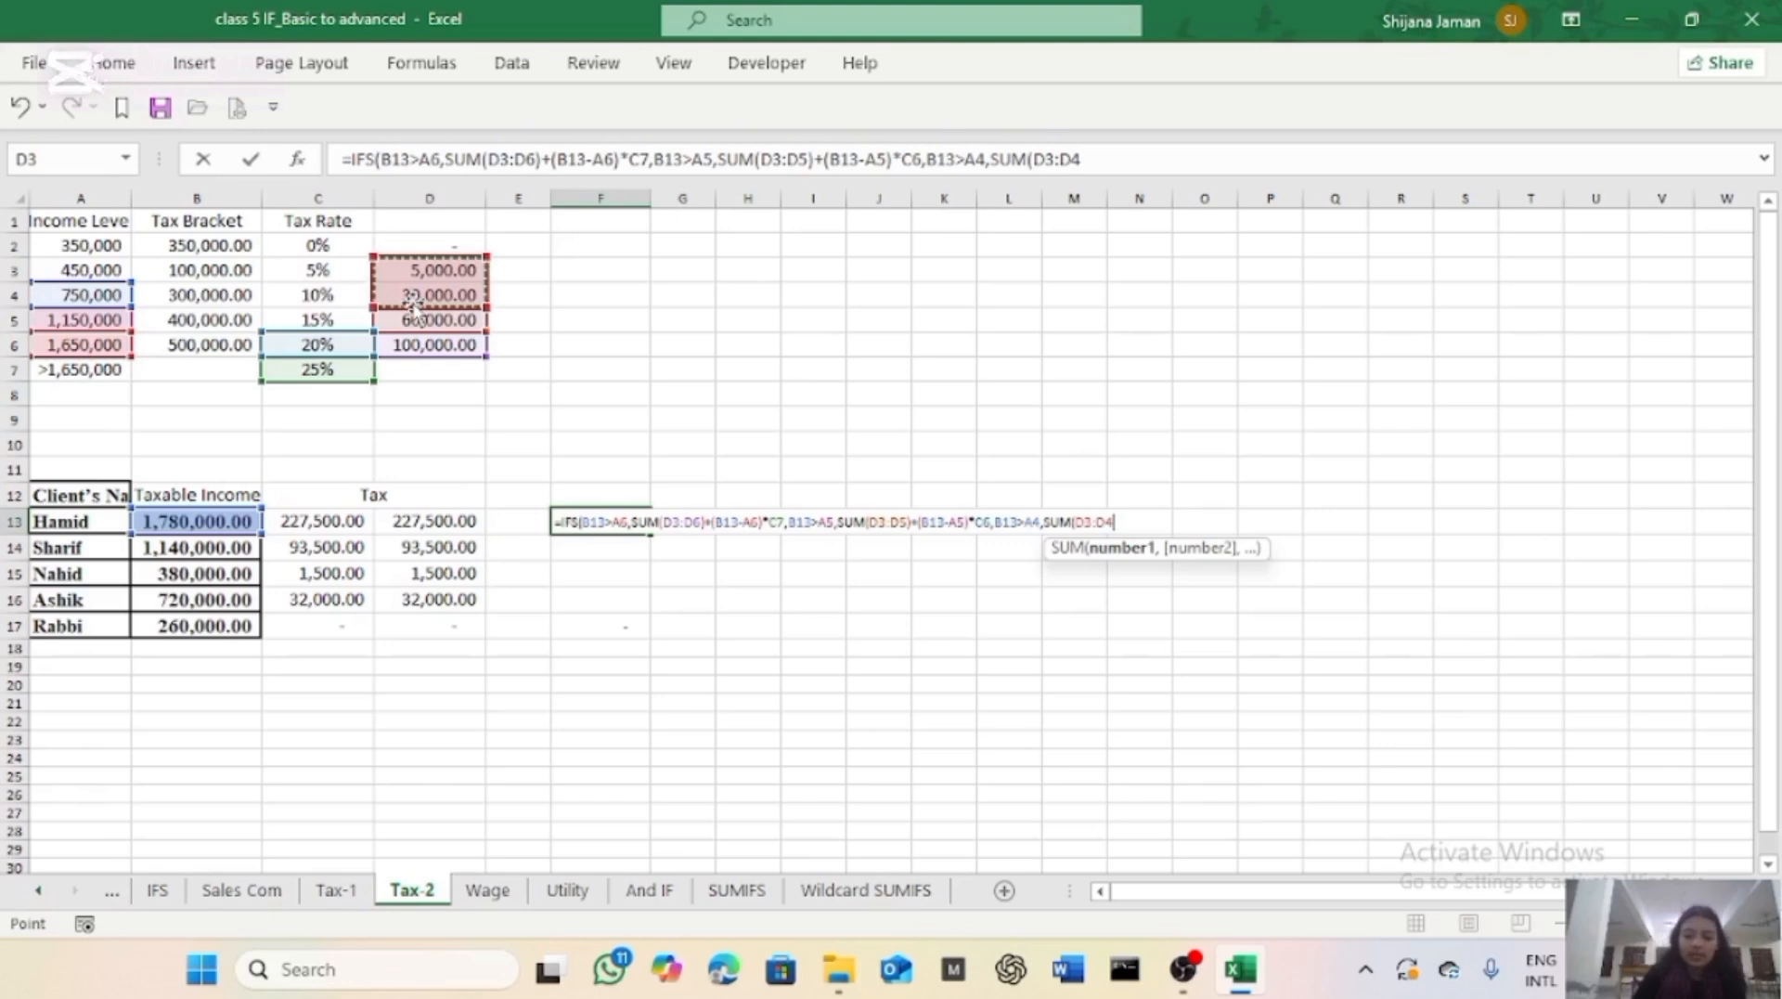
text())
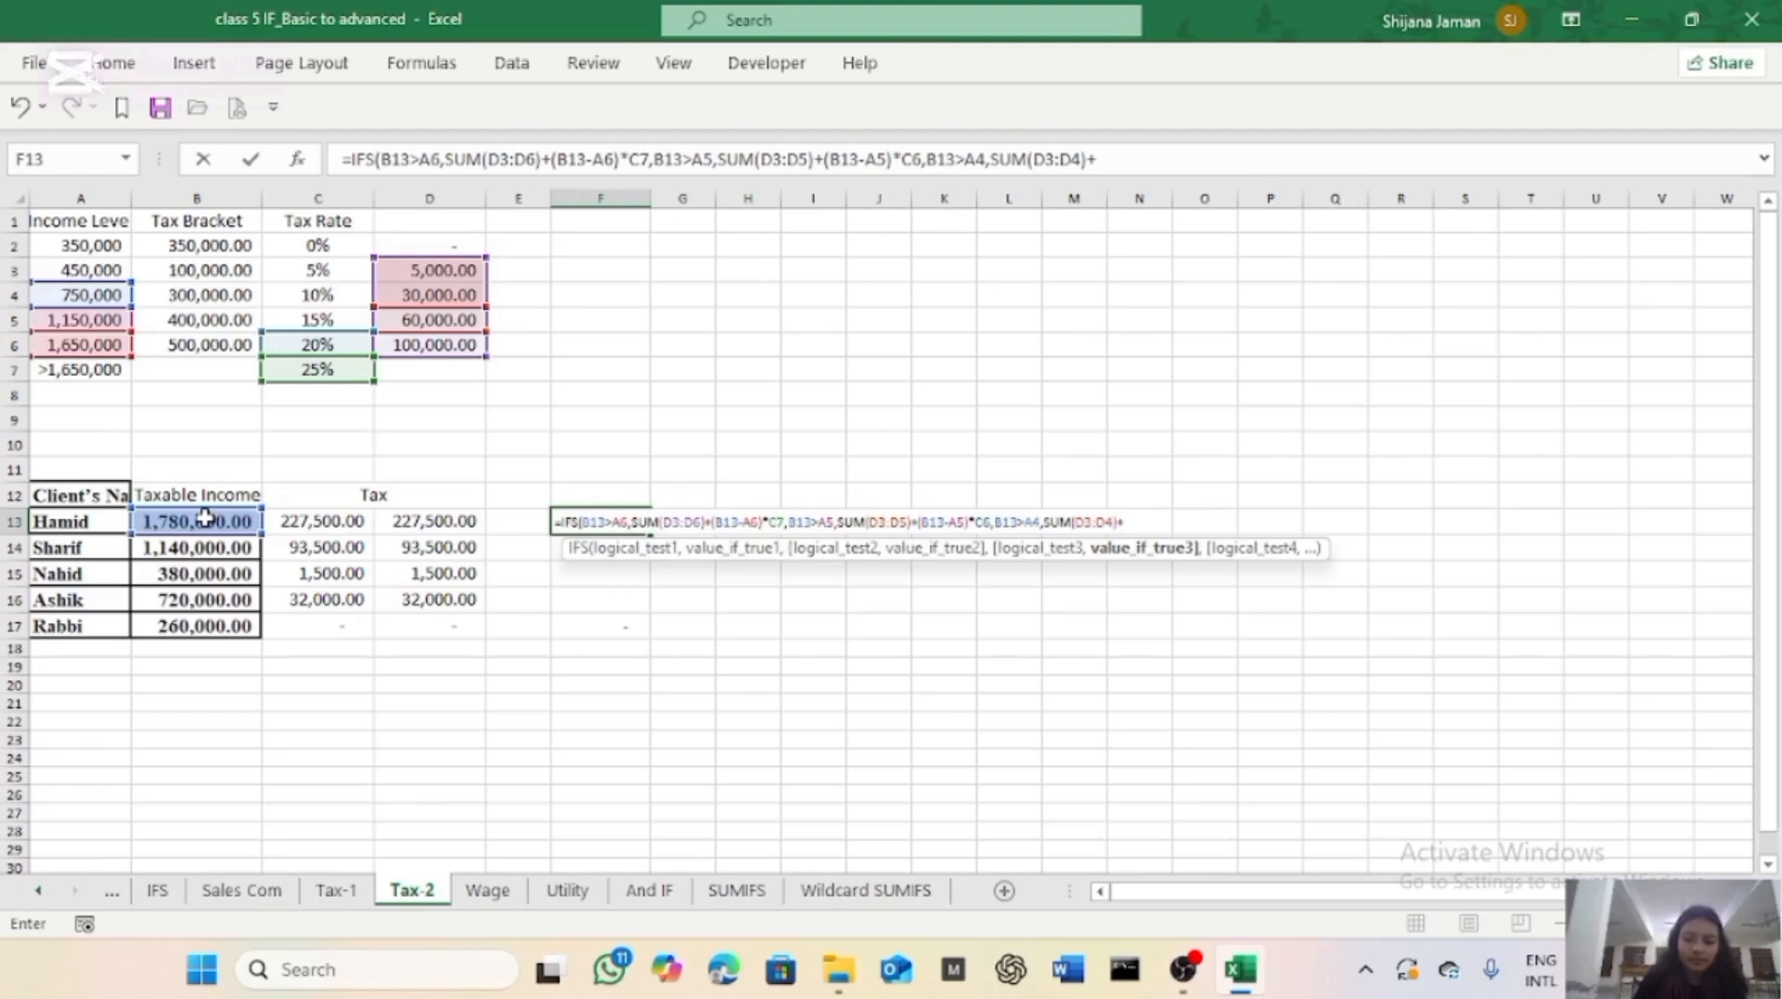
text(+()
click(204, 517)
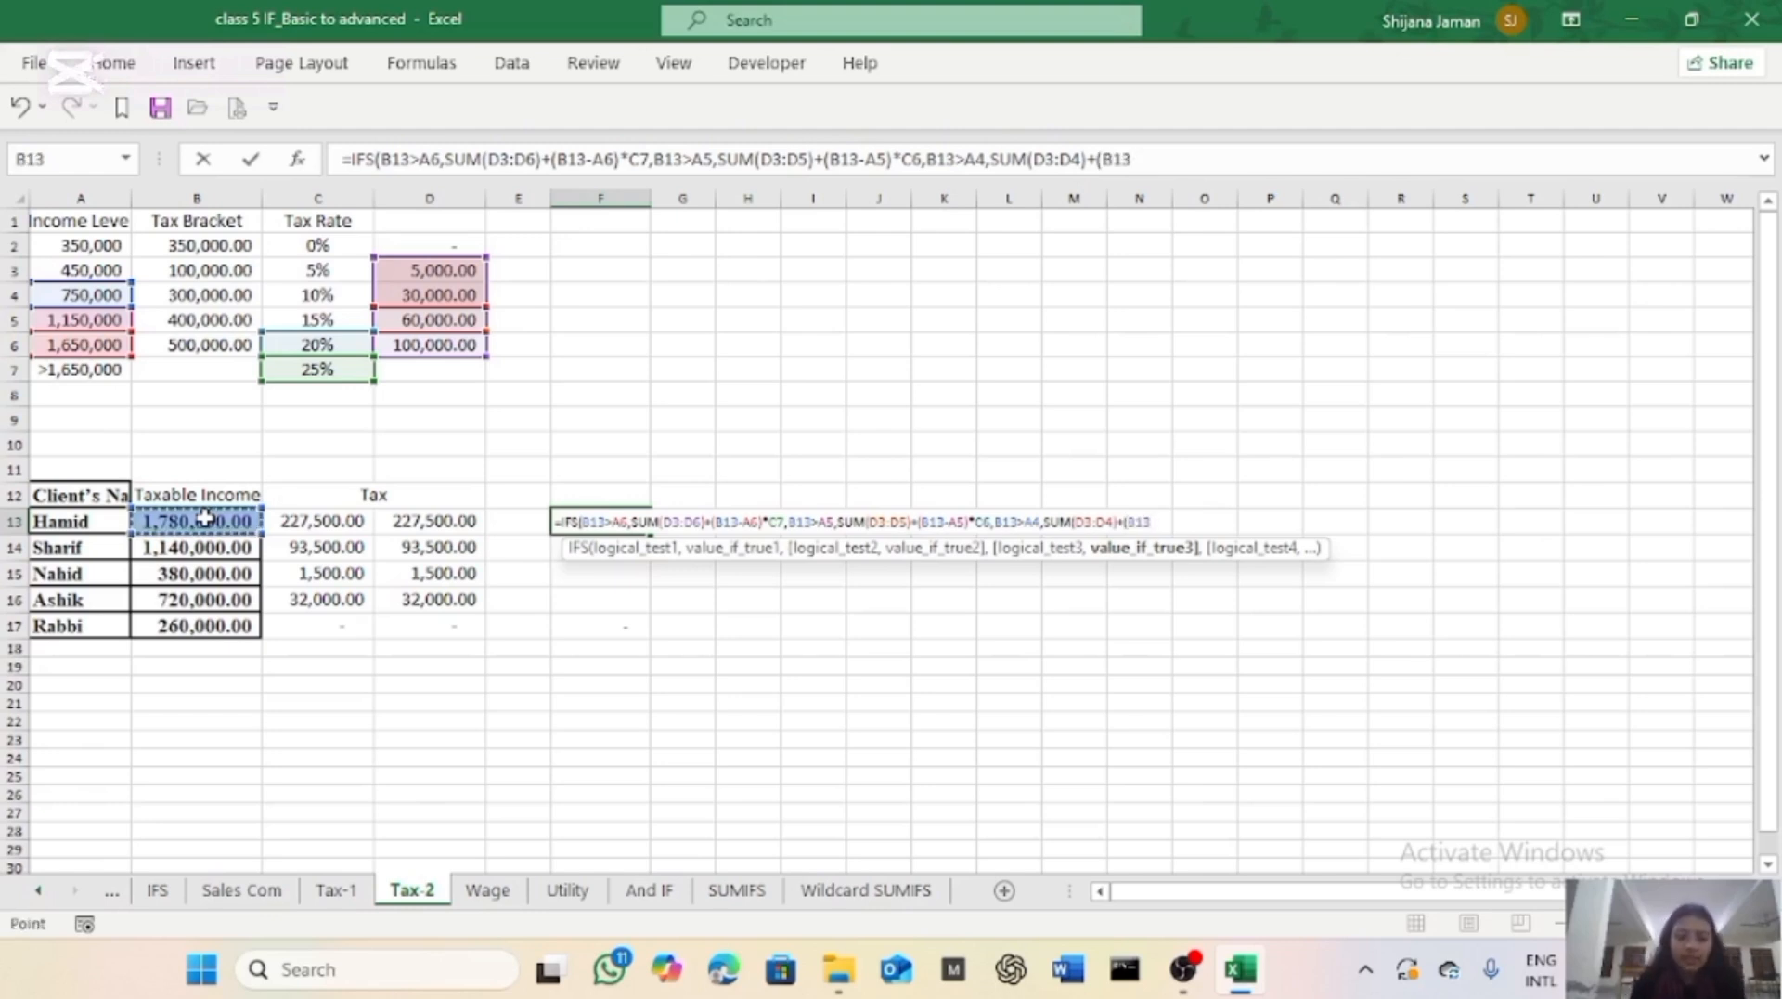
text(-A6)
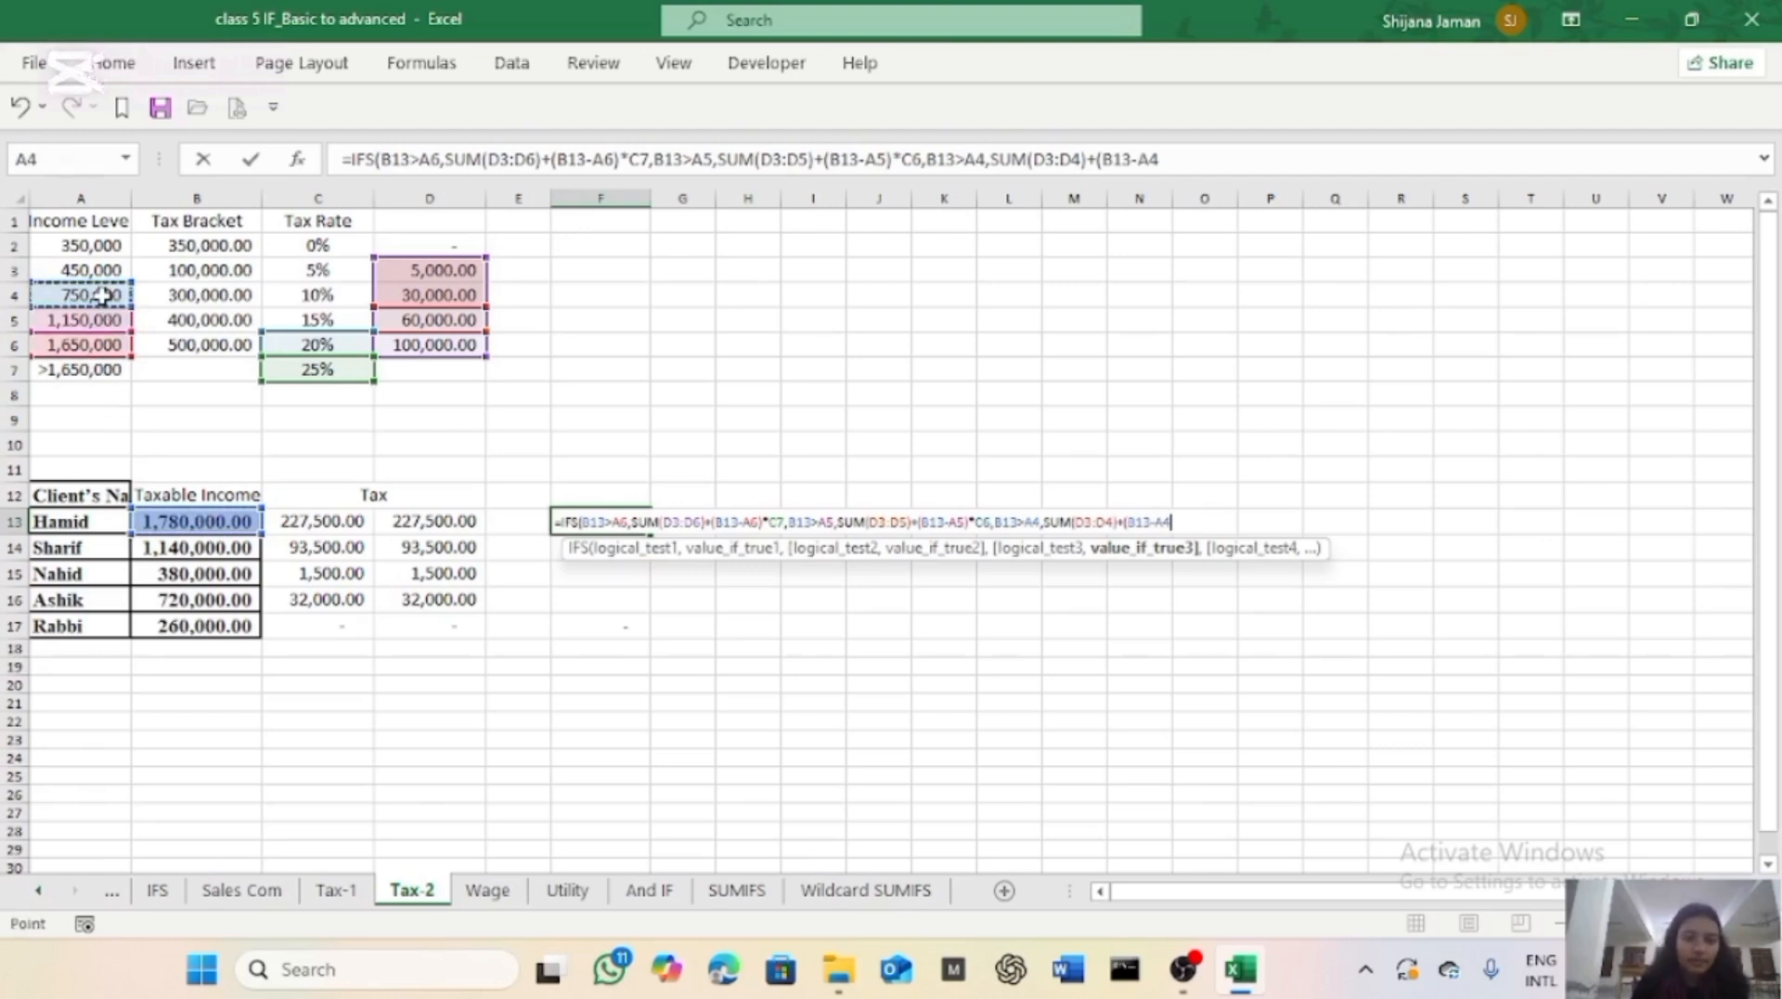
text())
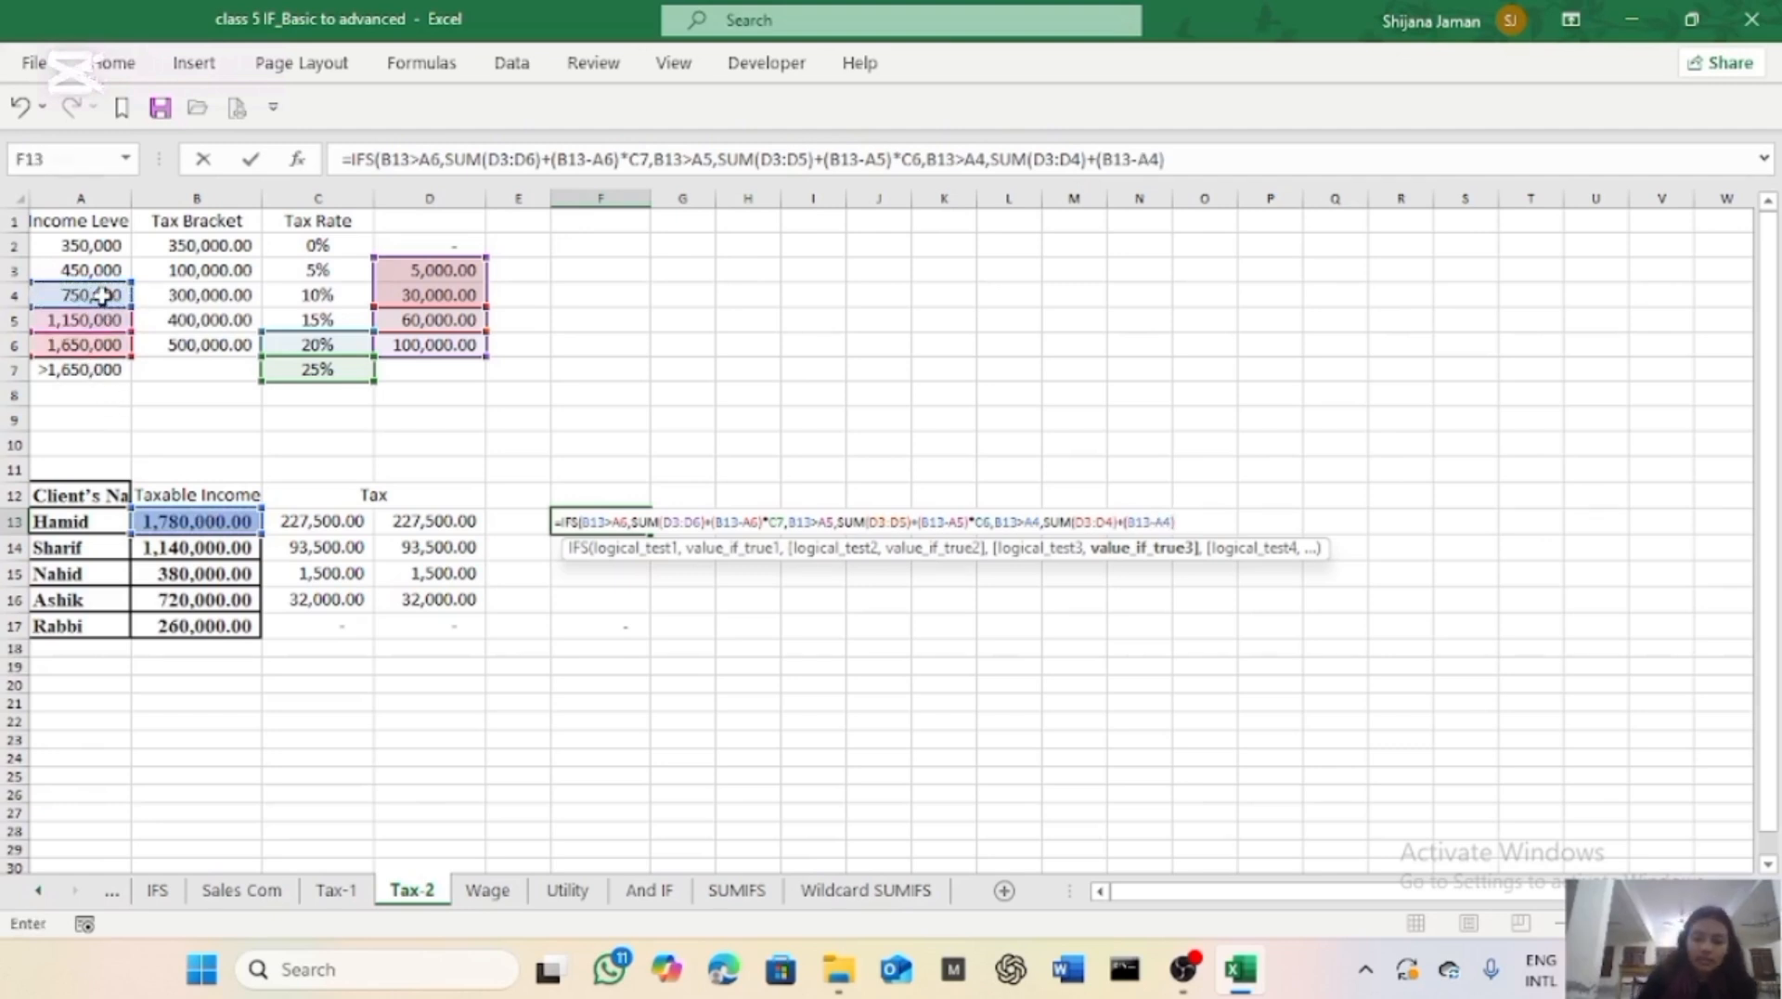
text(*)
click(326, 319)
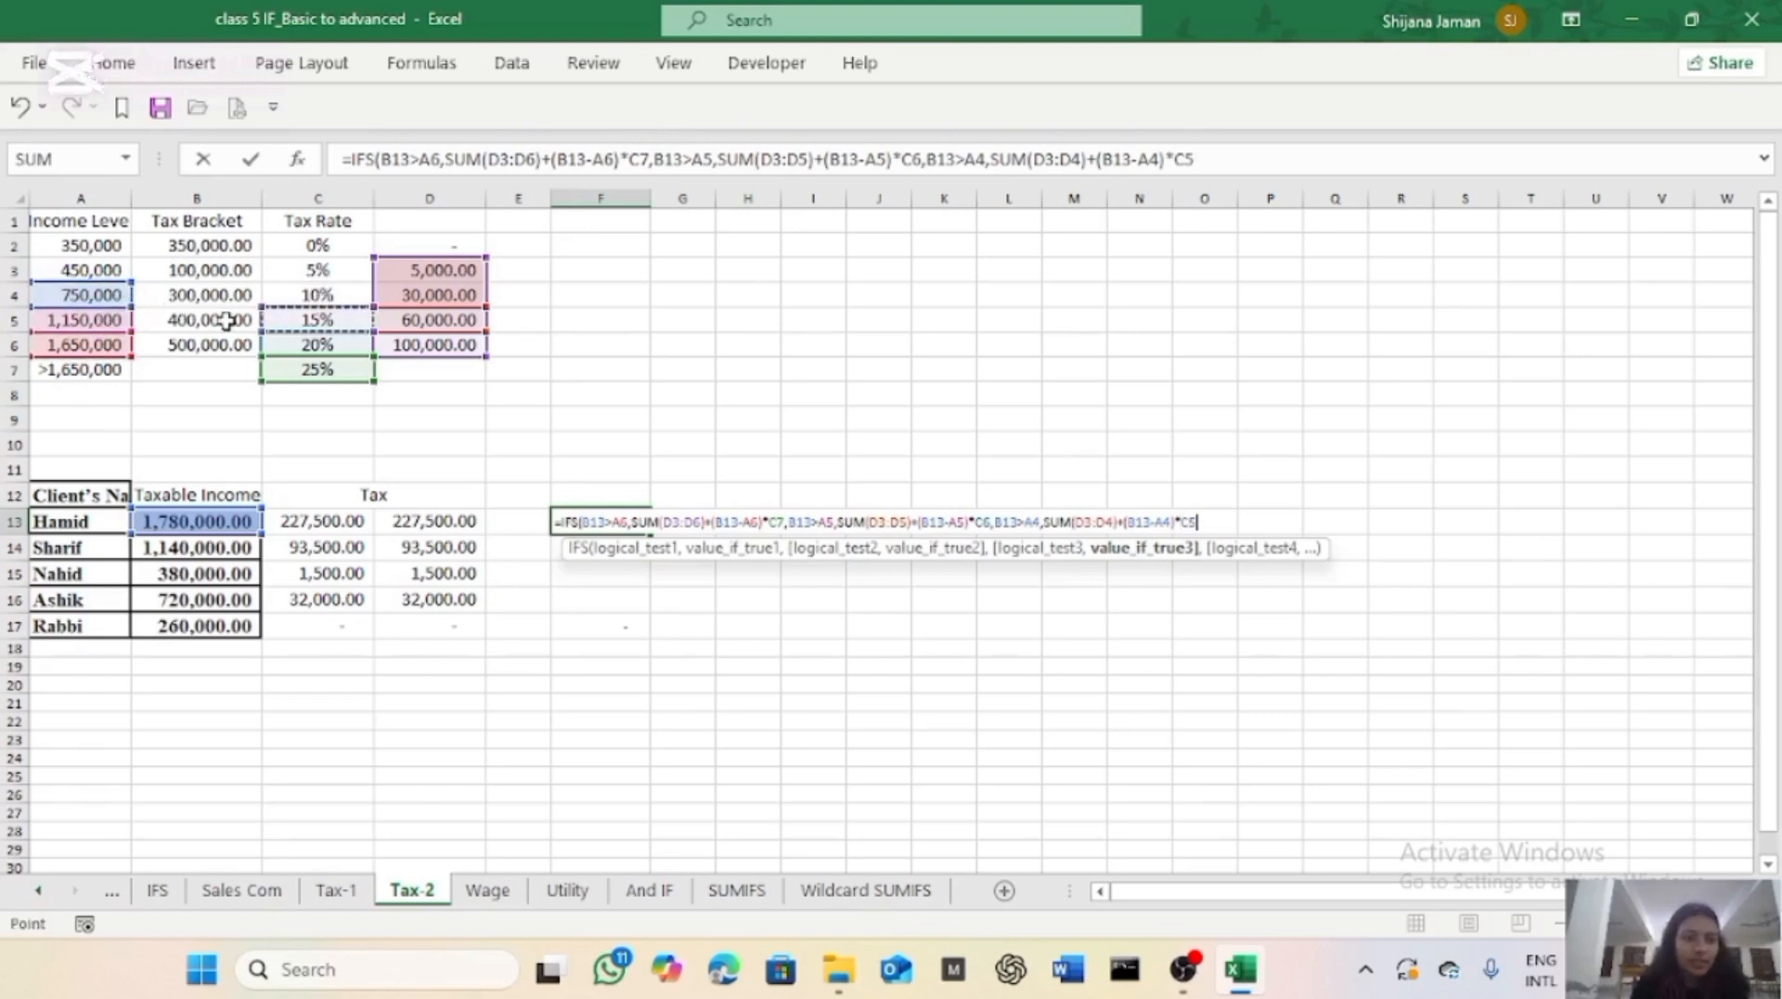
text(,)
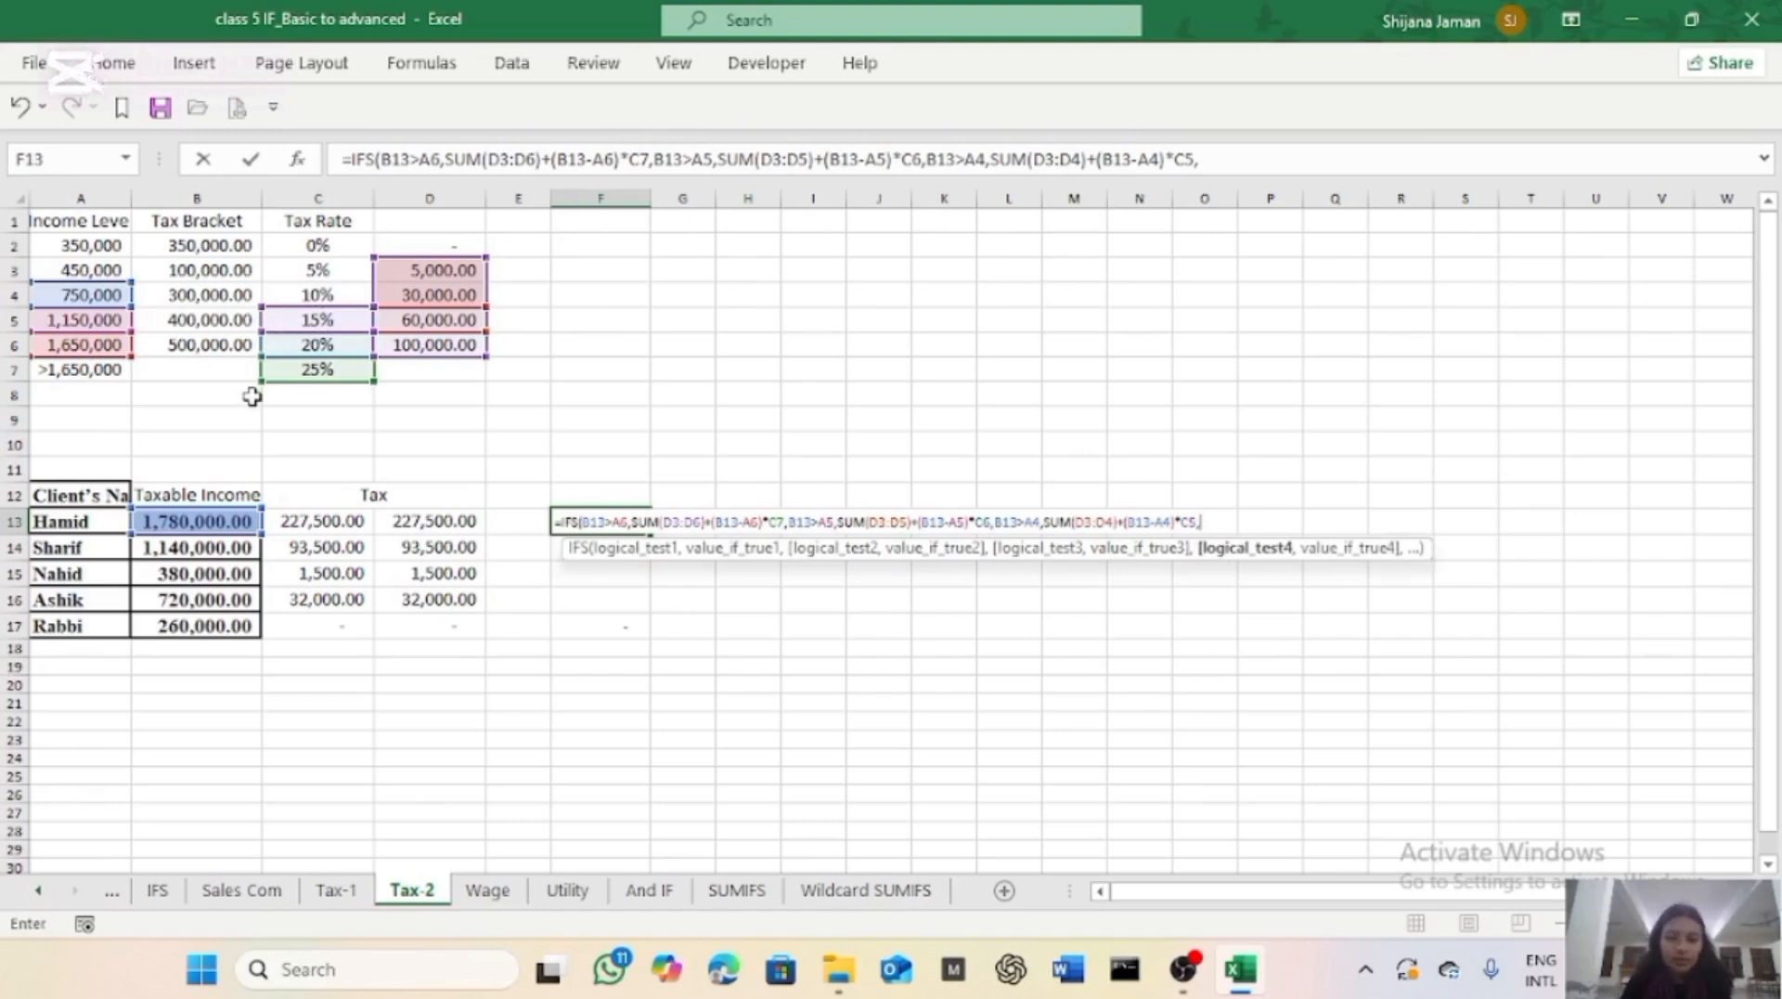
Add B13>A3 as the fourth logical test of the F13 formula.
click(179, 522)
text(>)
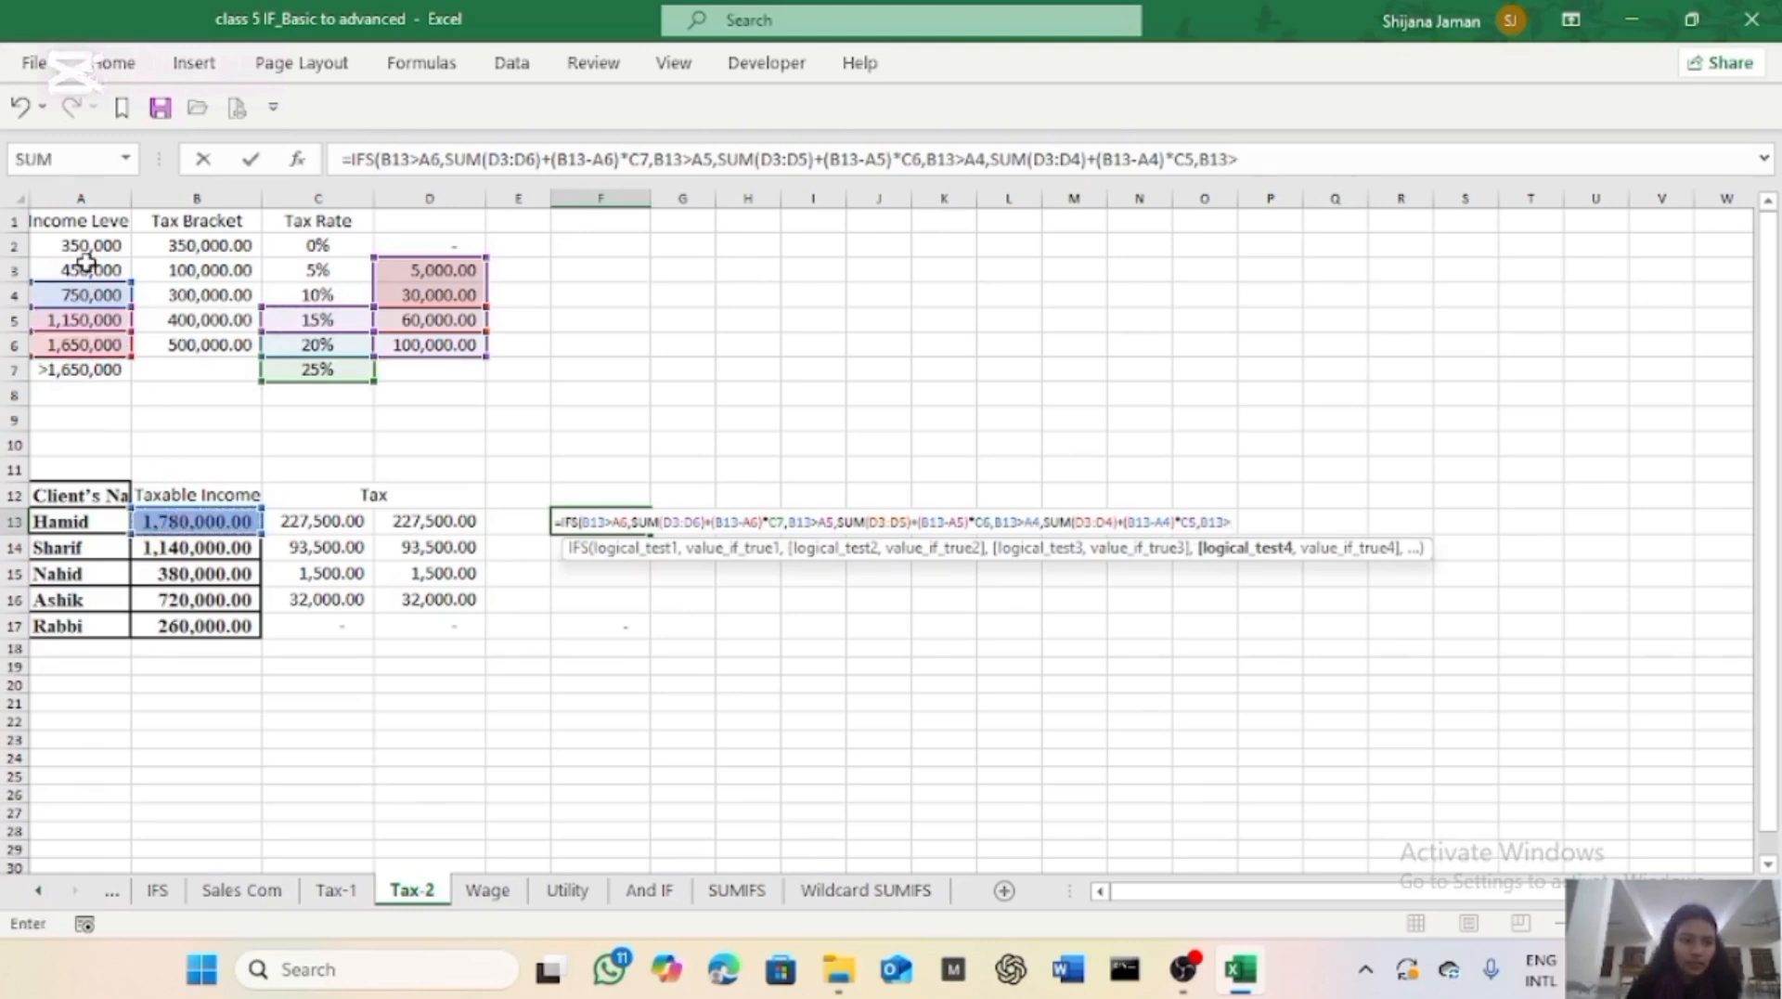
click(90, 270)
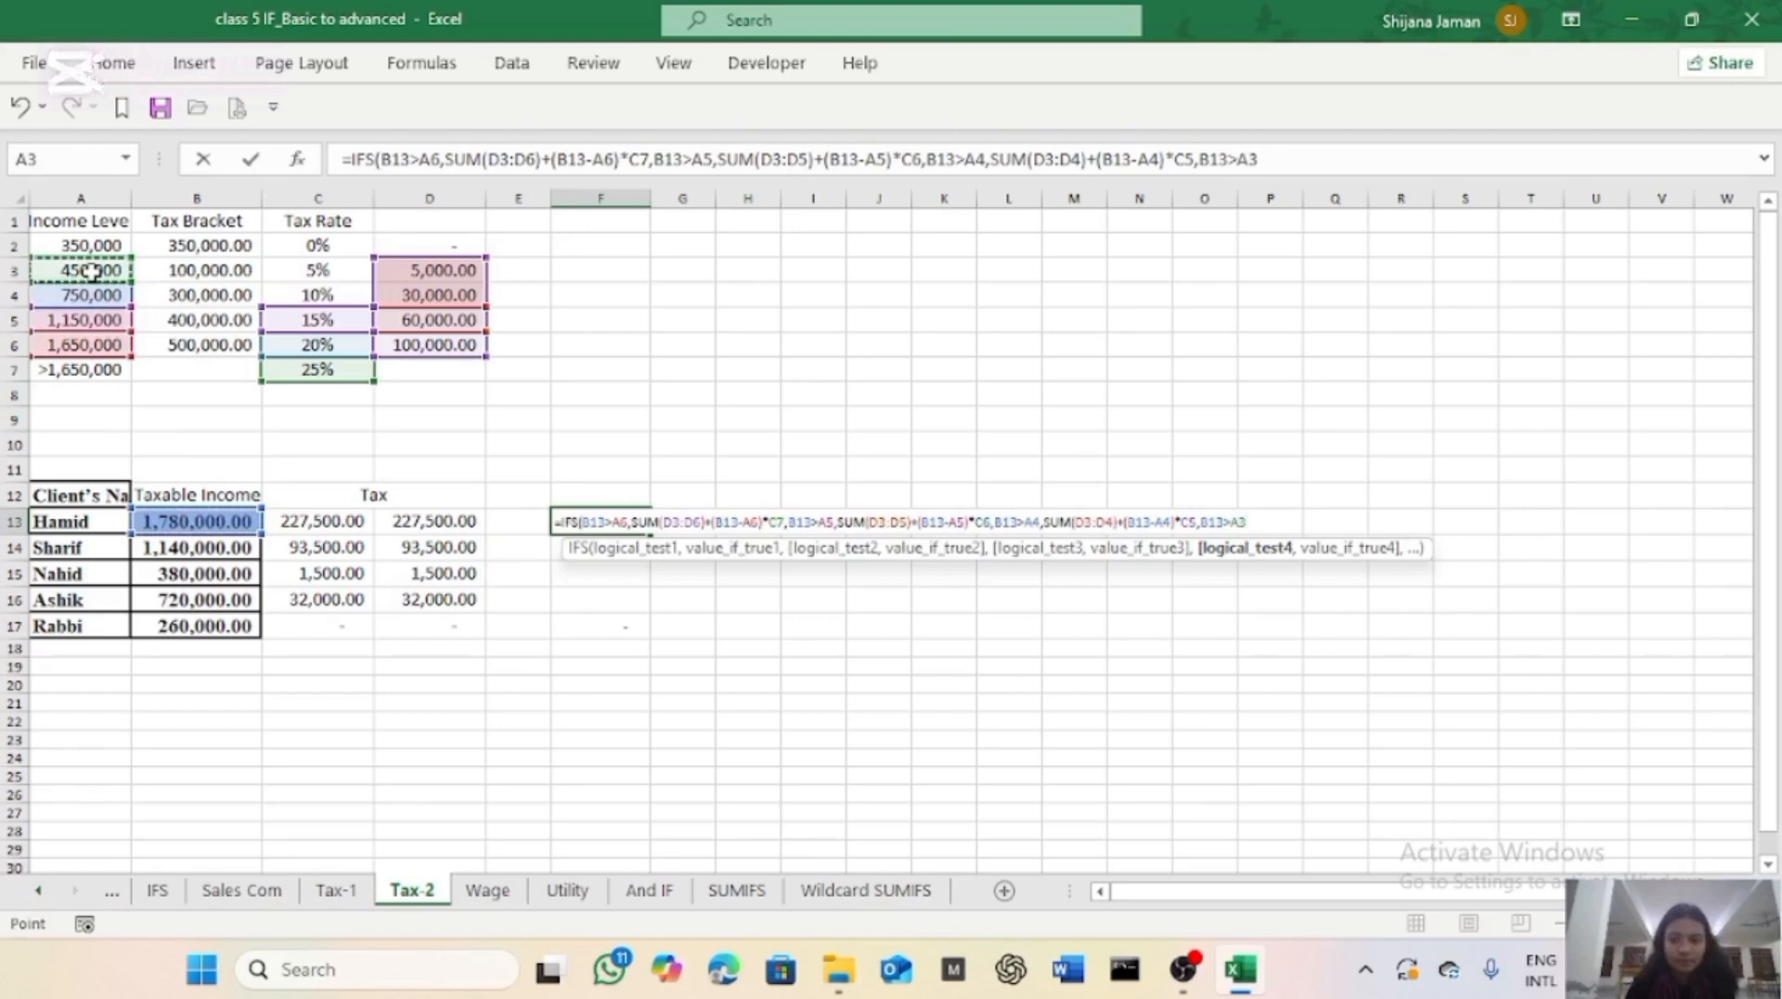
text(,)
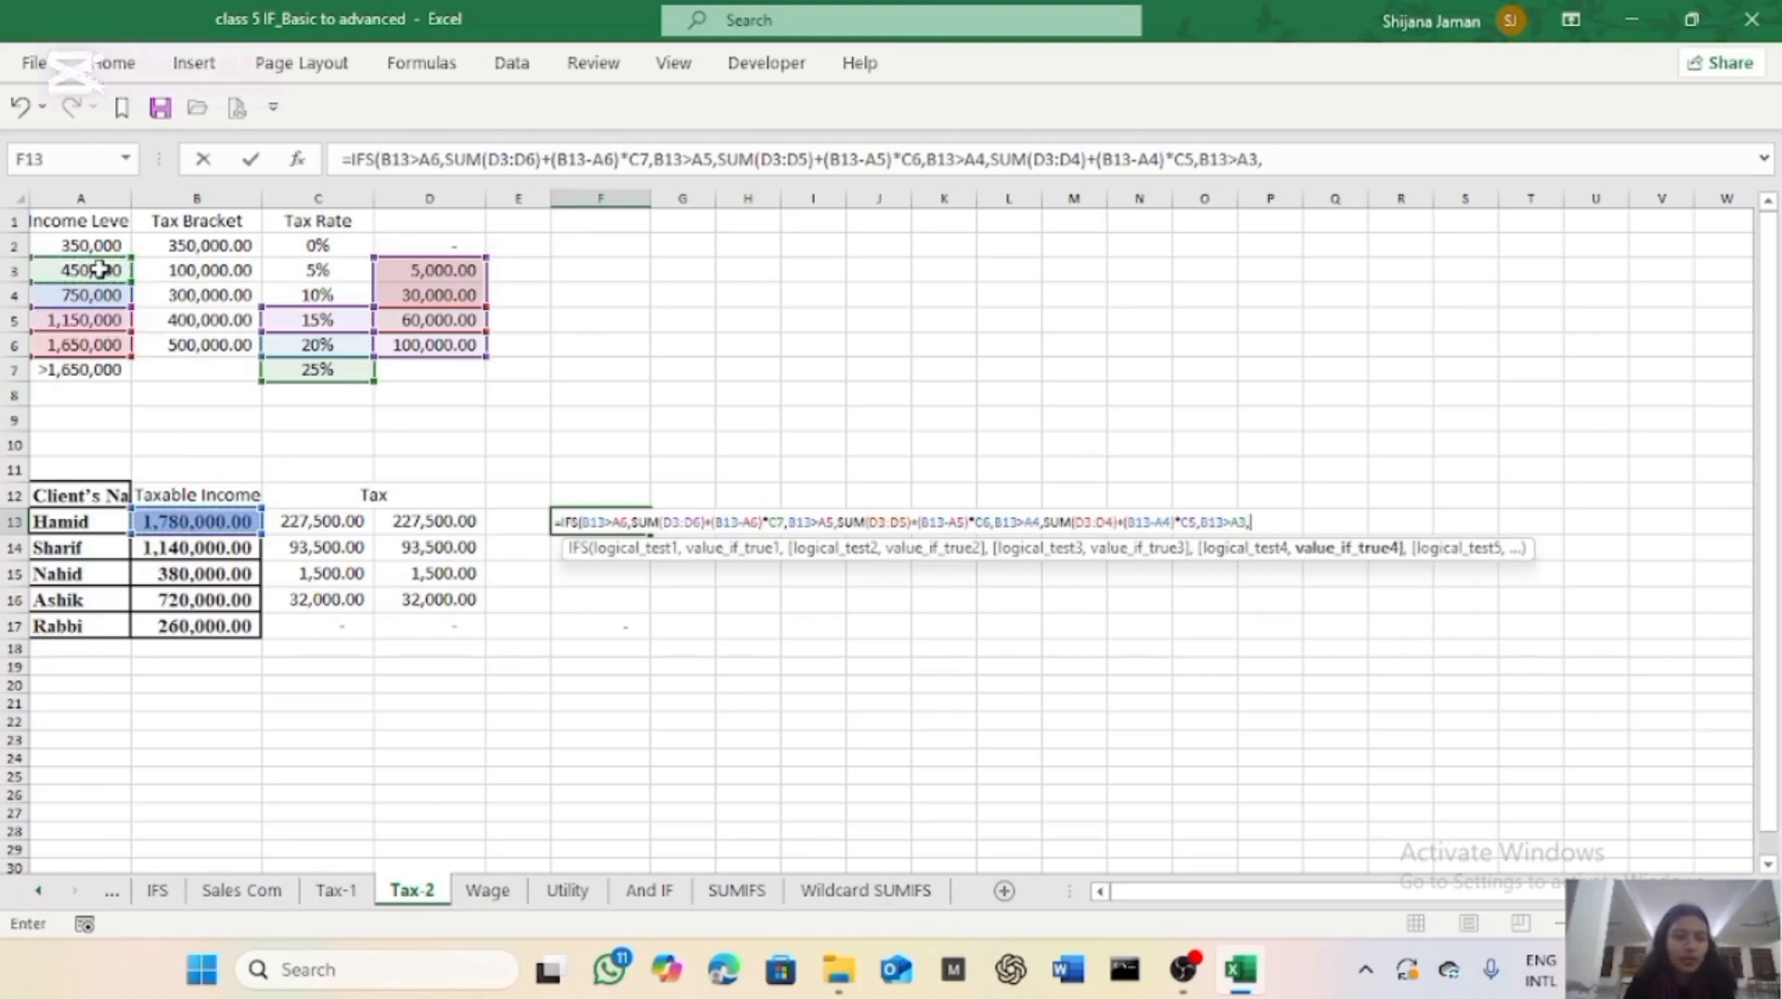
Enter D3+(B13-A3)*C4 as the fourth true value of the F13 formula.
click(411, 270)
text(+()
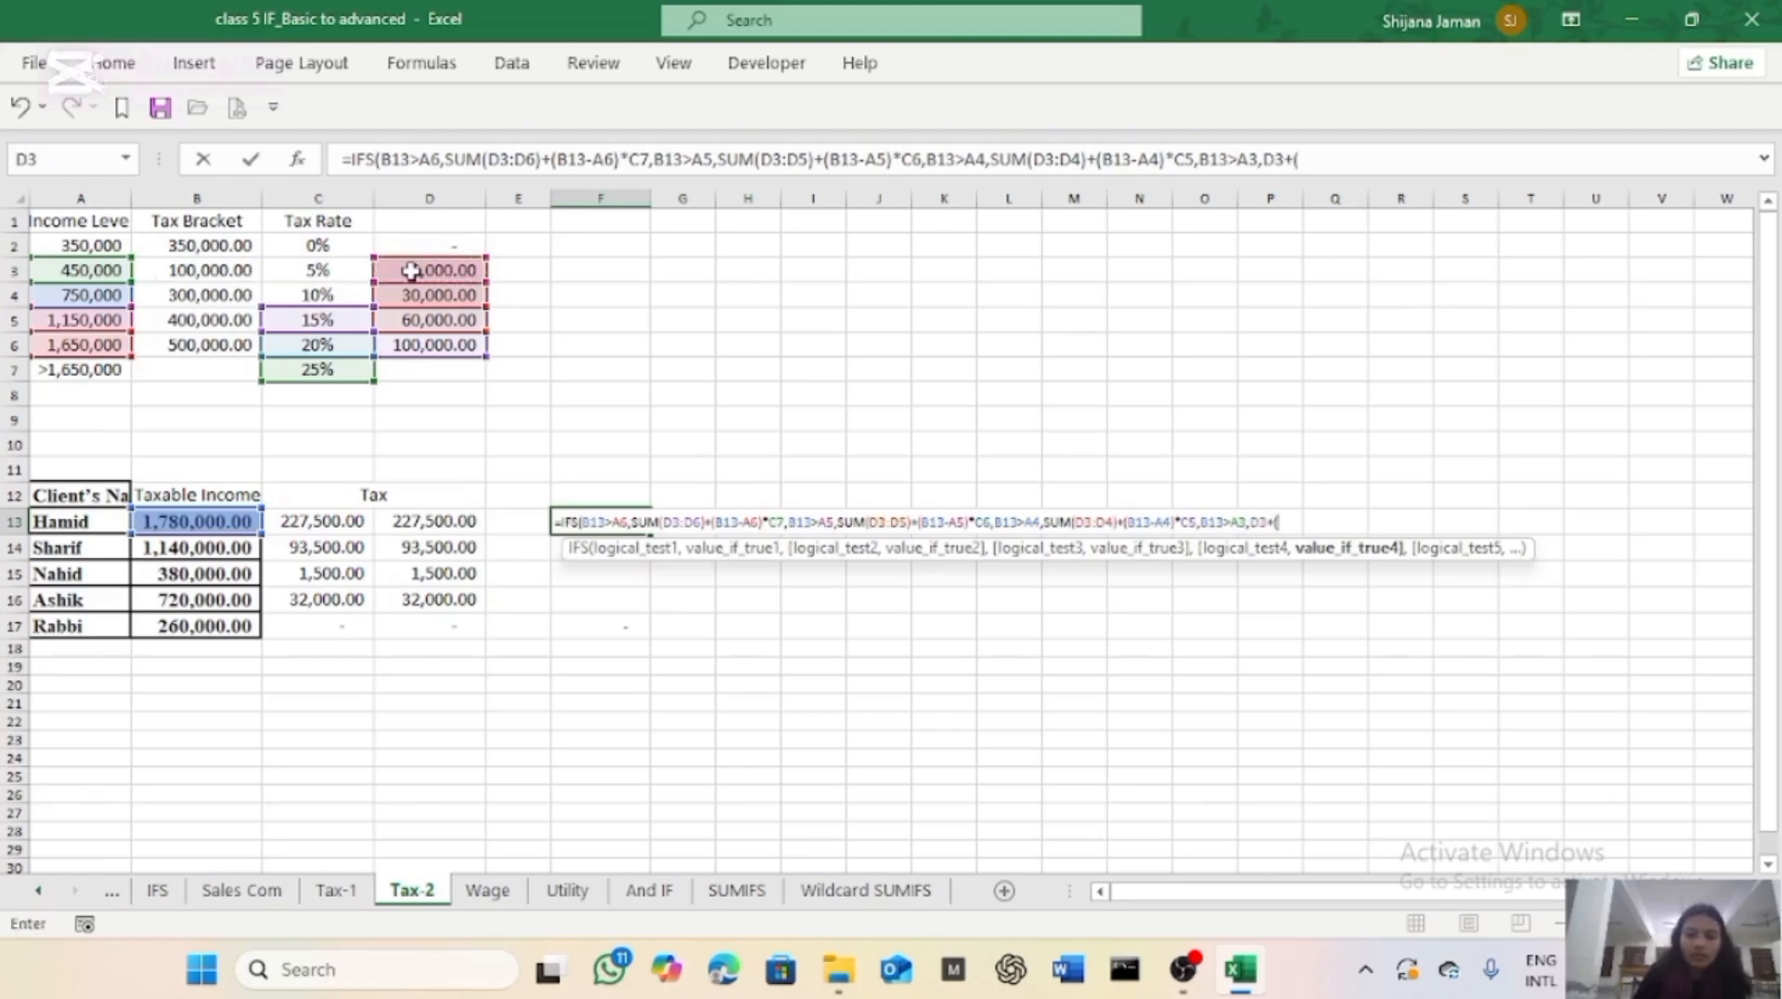
click(206, 521)
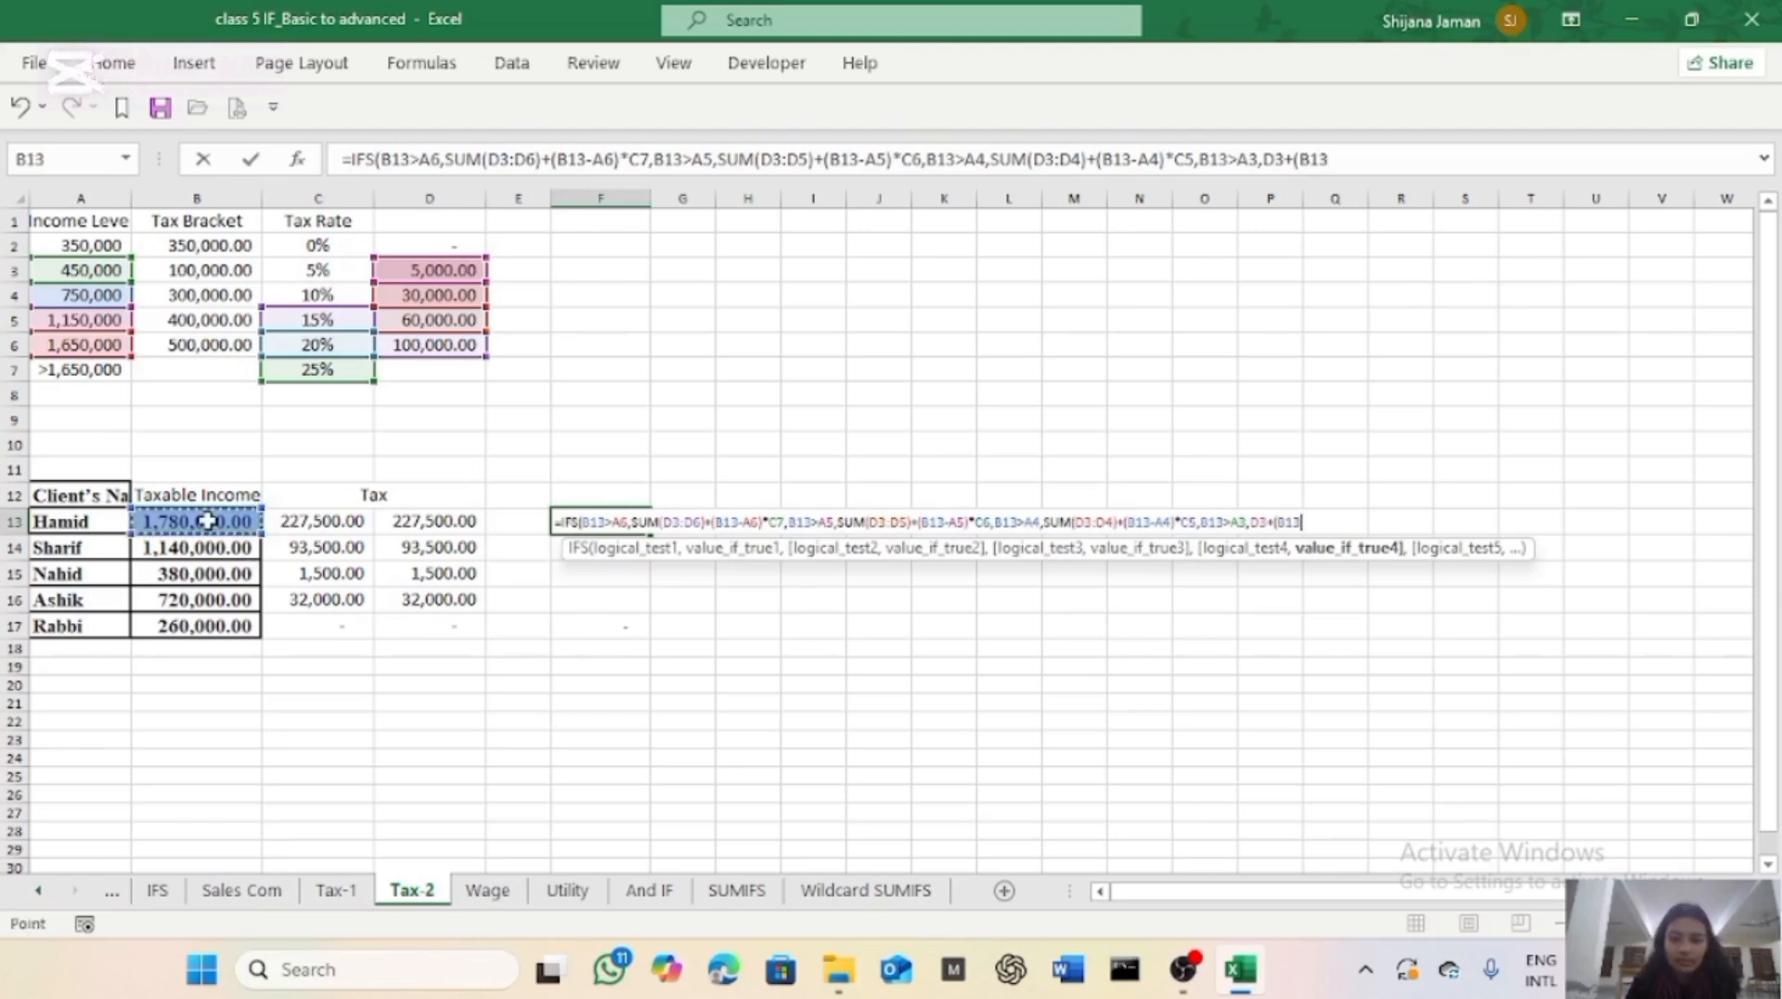
text(-)
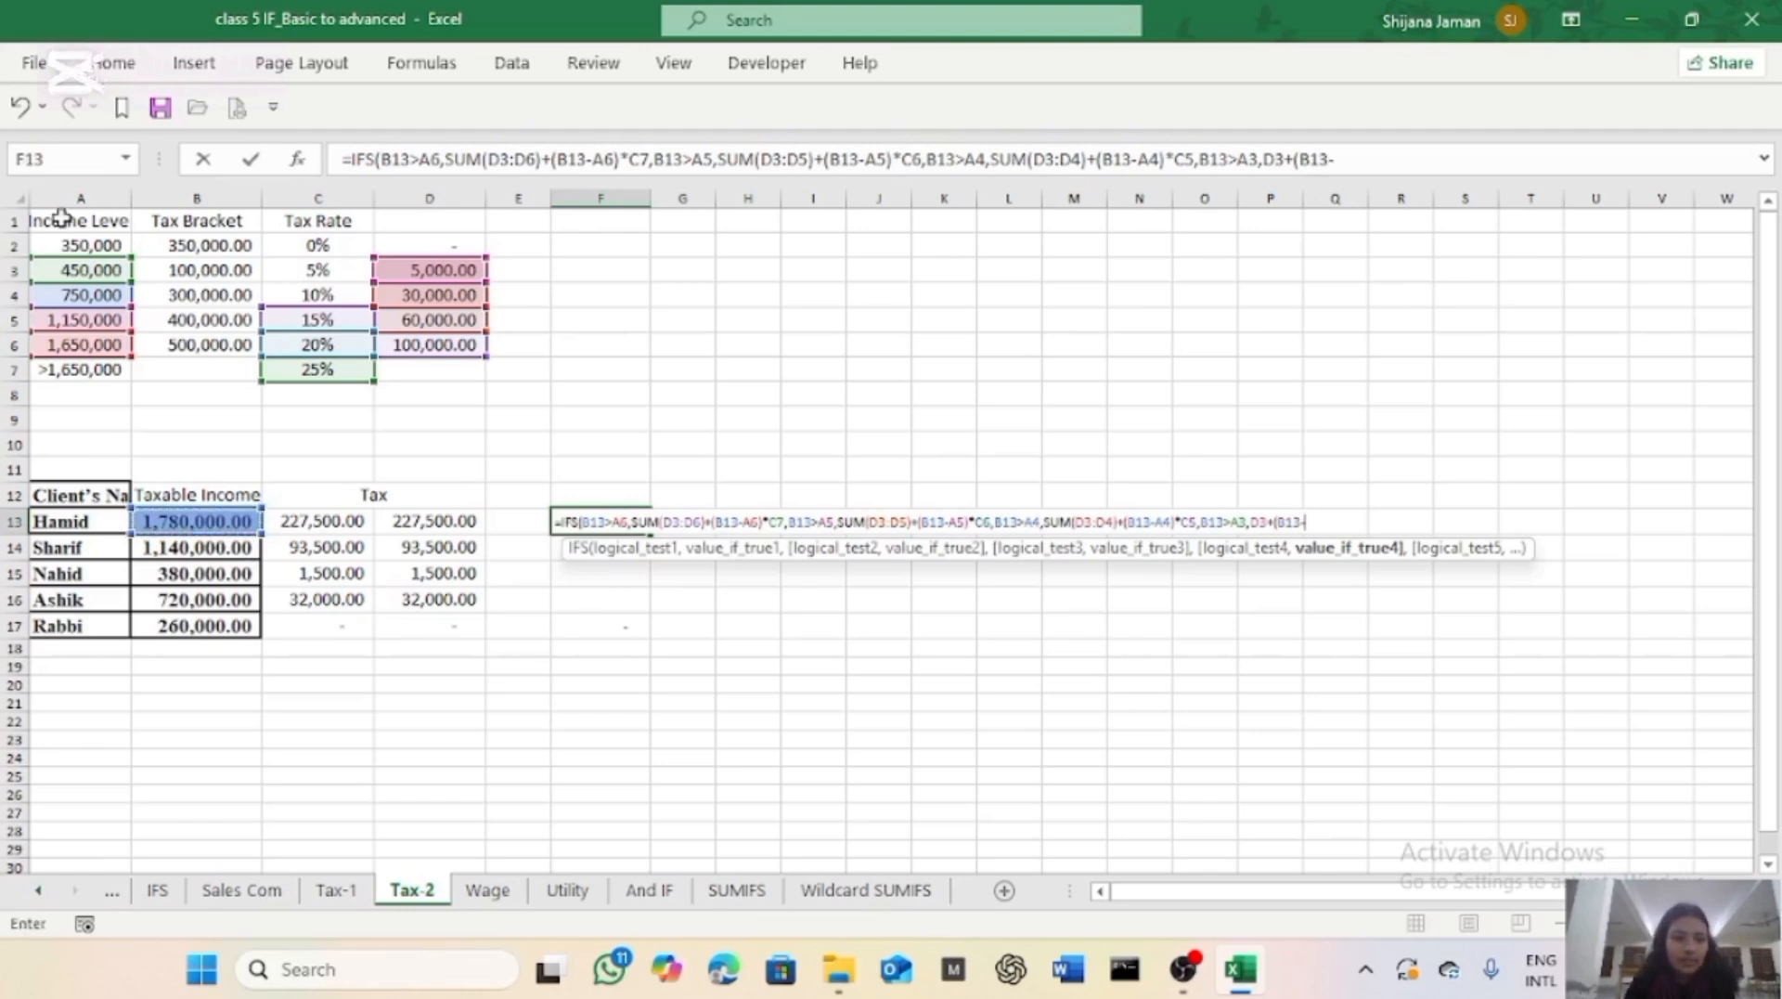
click(97, 269)
text())
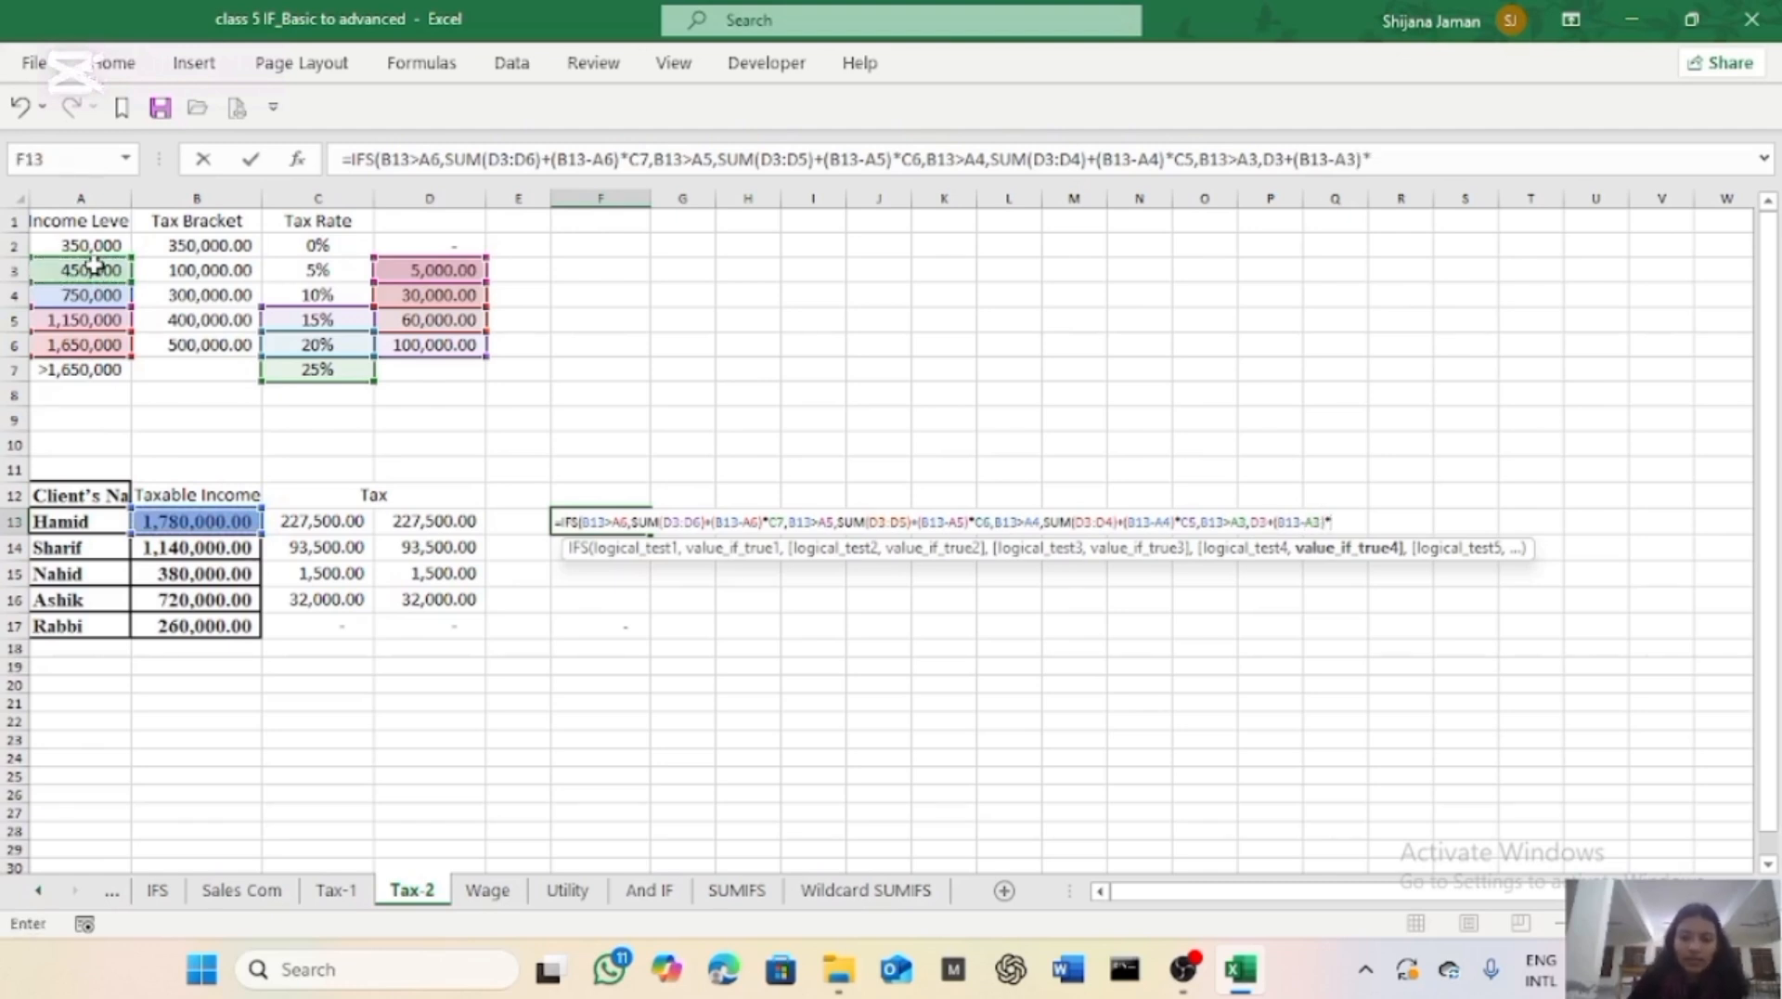
text(*)
click(299, 296)
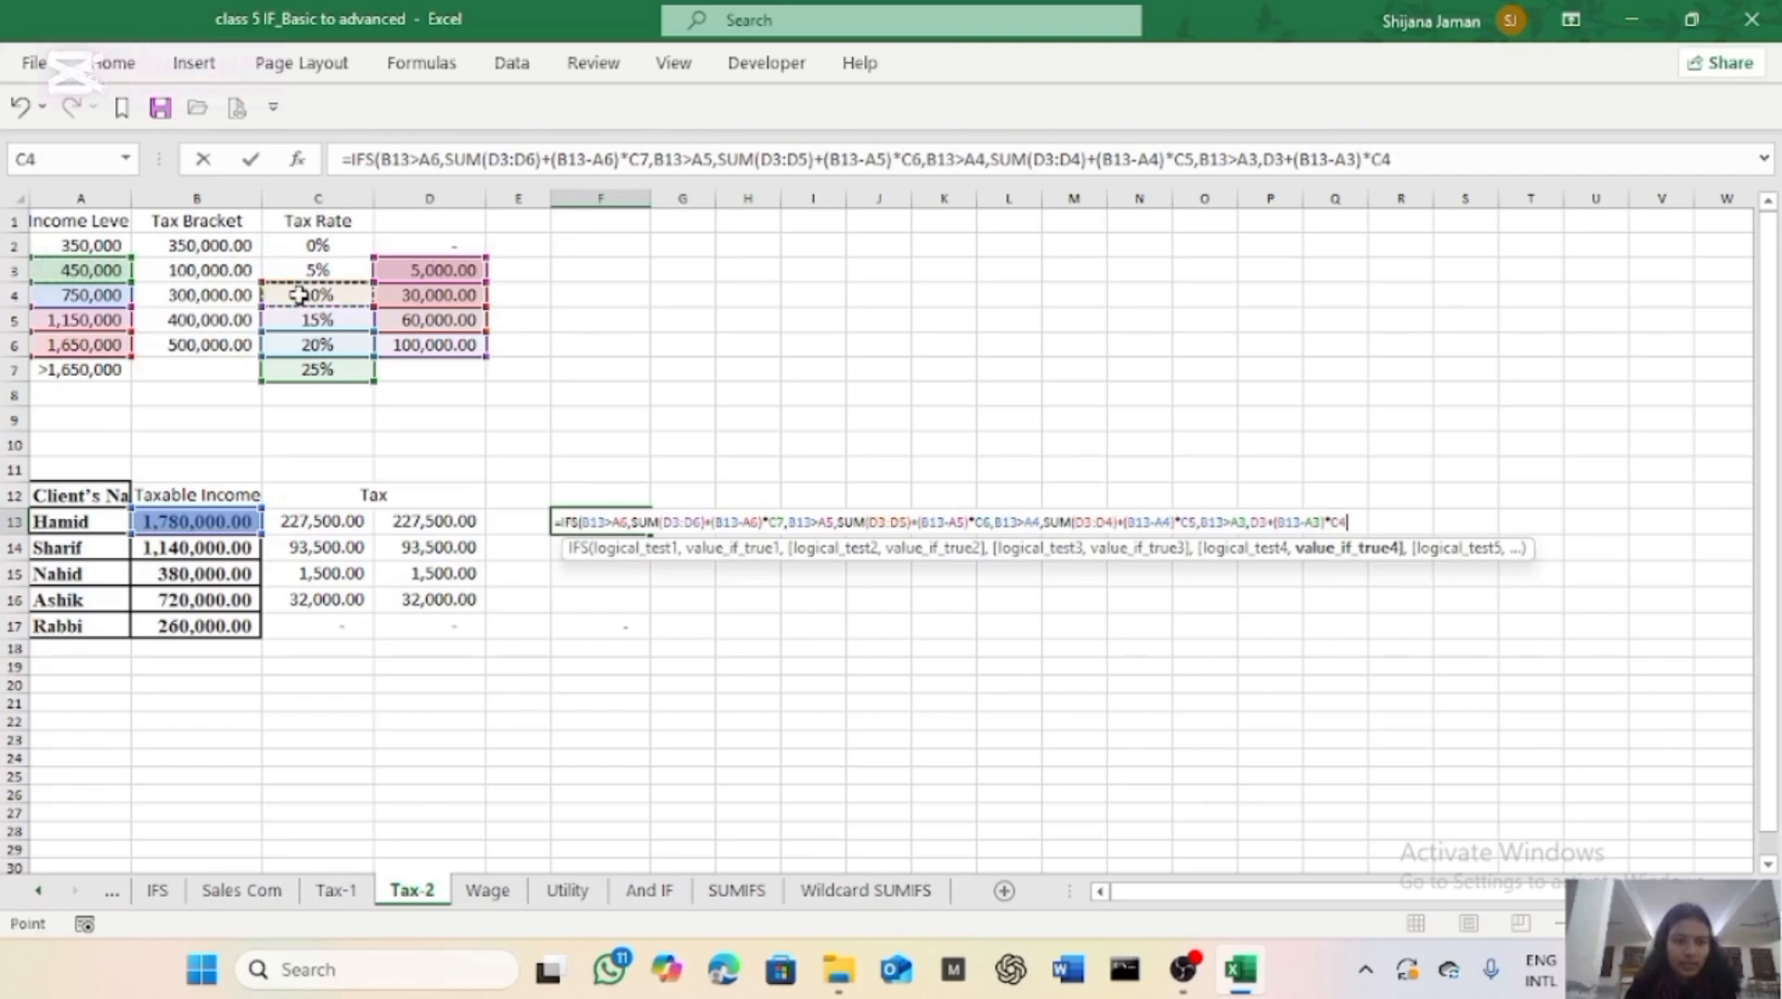
text(,)
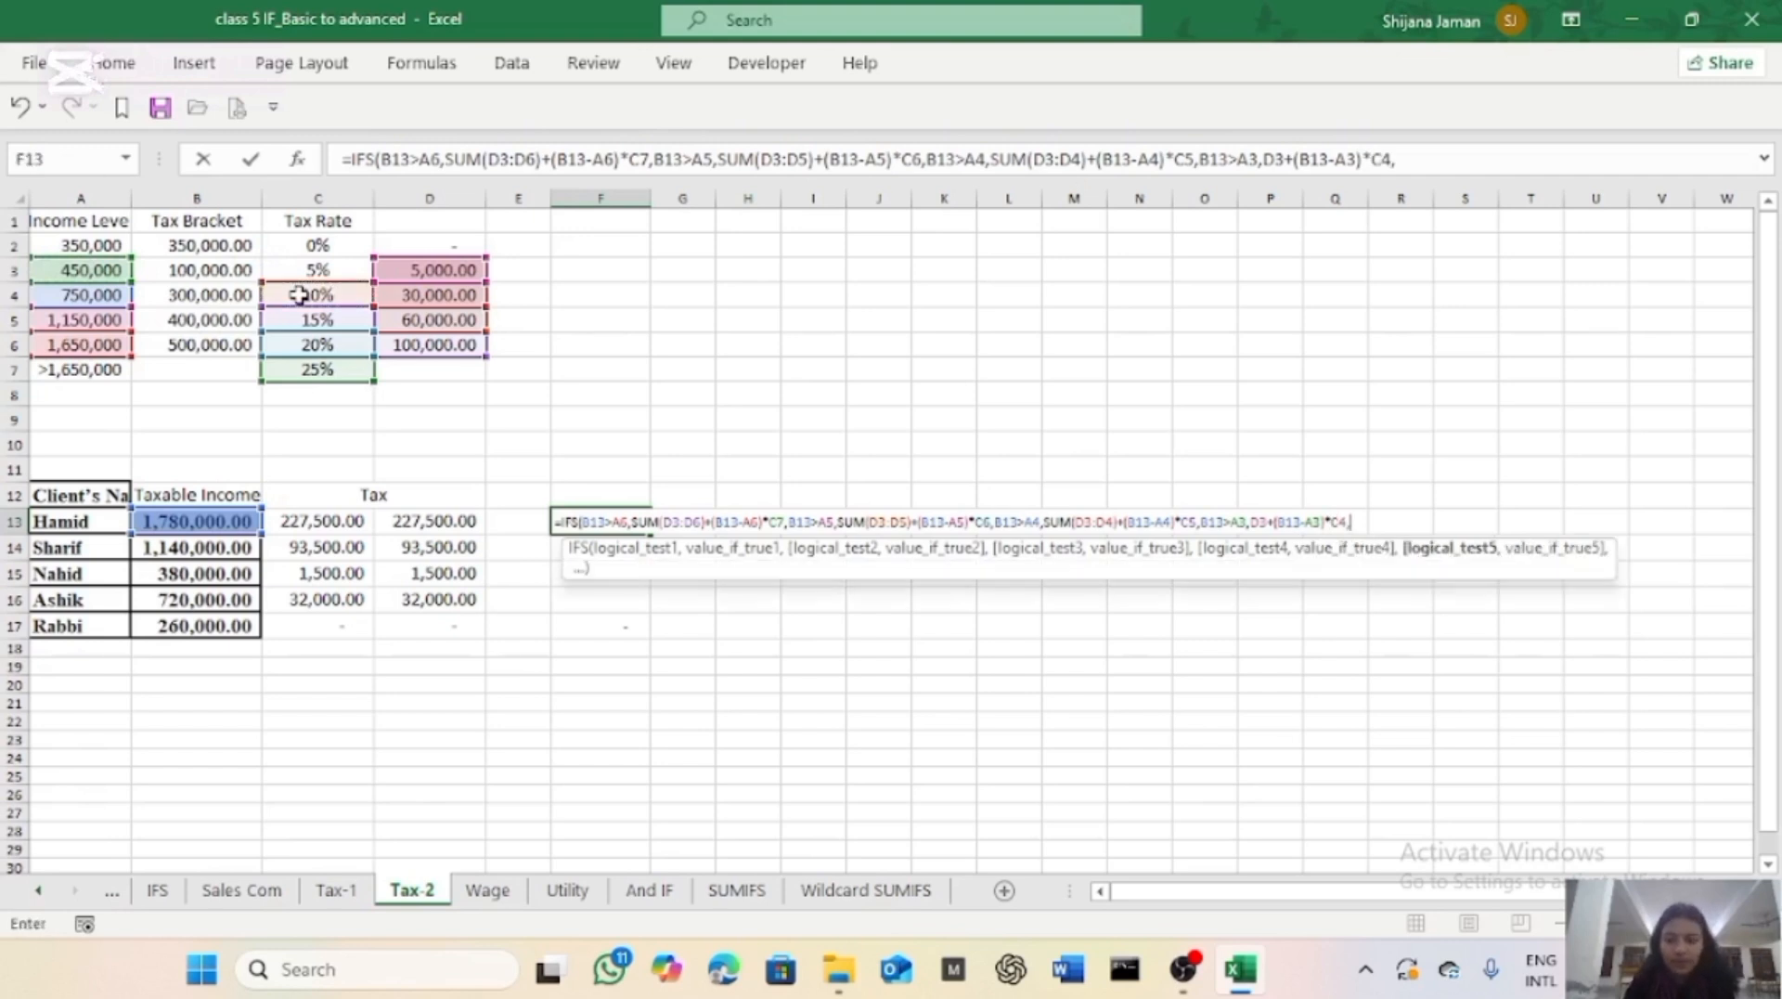
Add B13>A2 as the fifth logical test of the F13 formula.
click(186, 525)
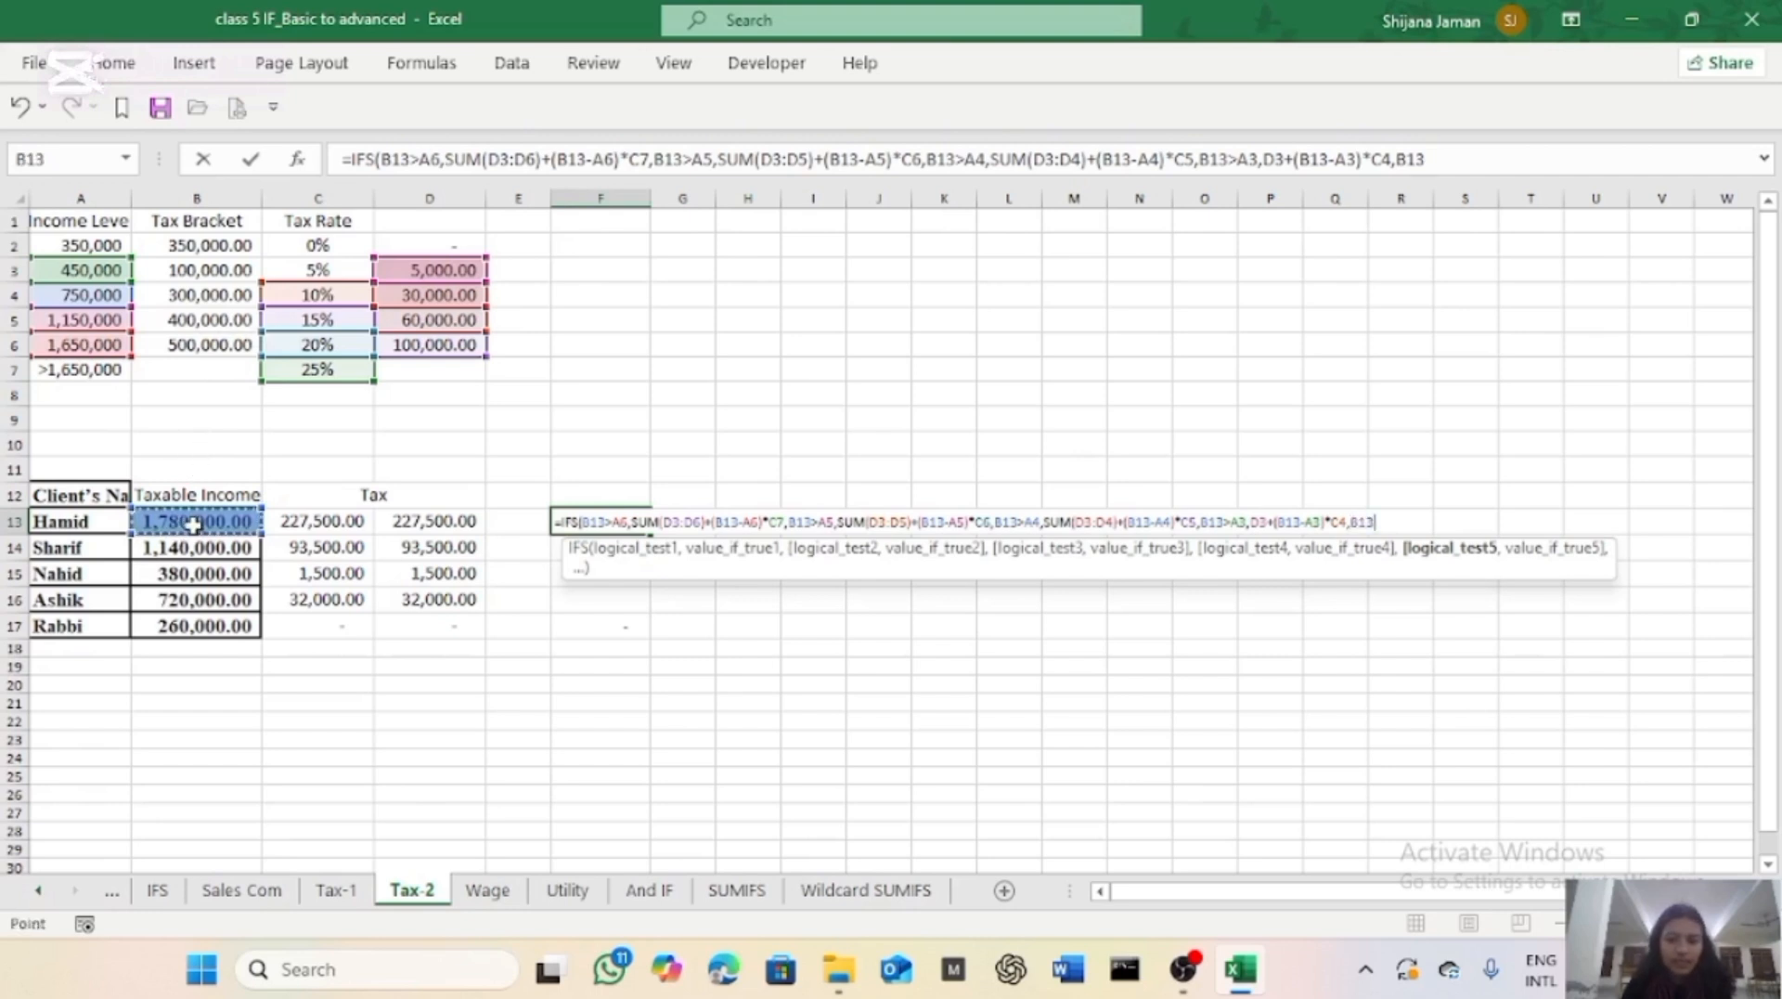
text(>)
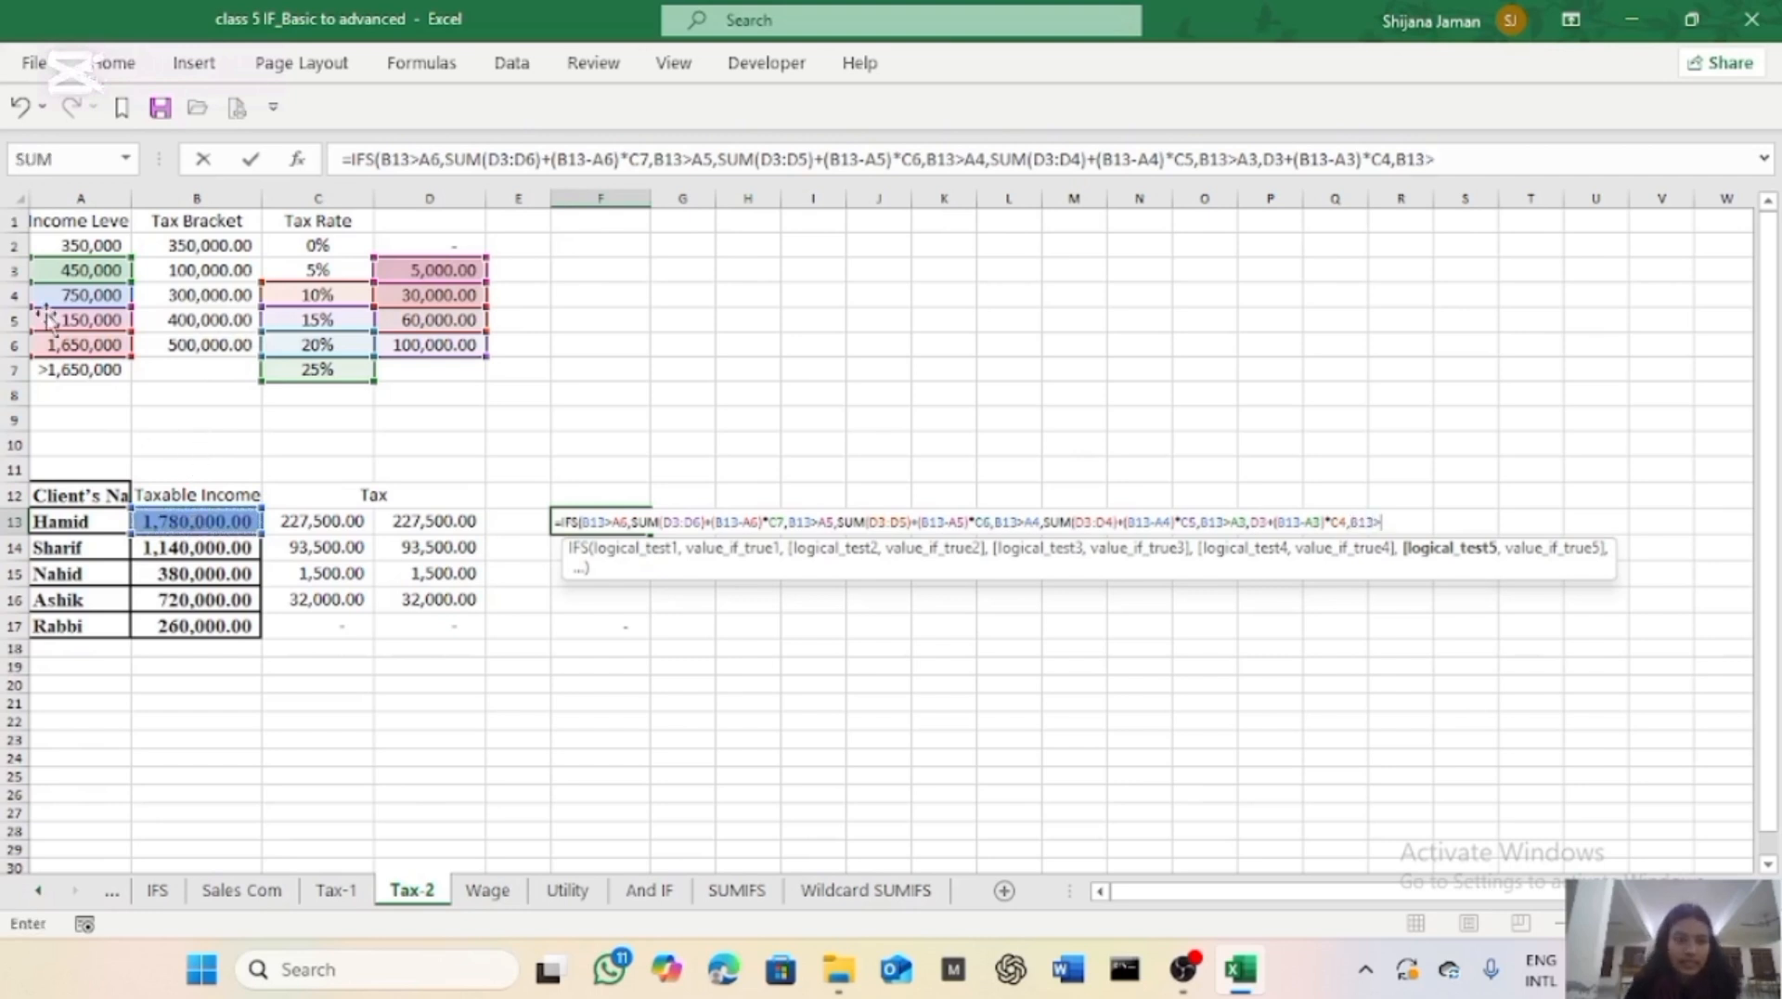
click(88, 244)
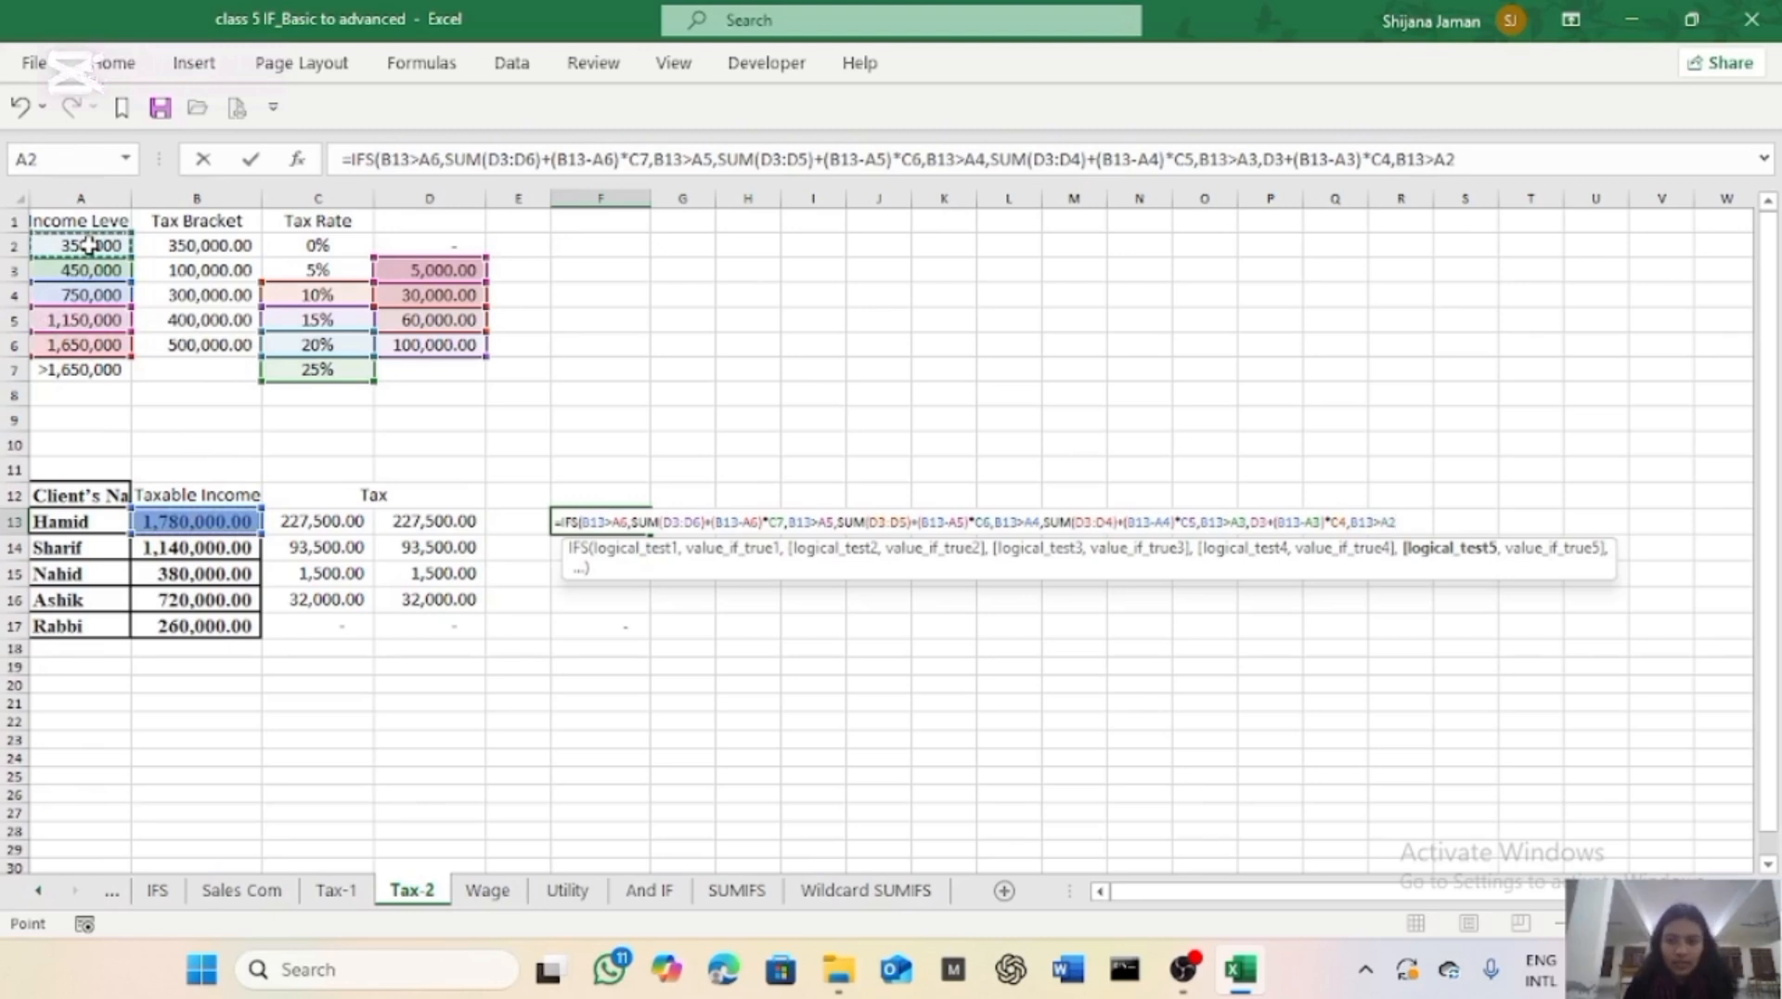
text(,)
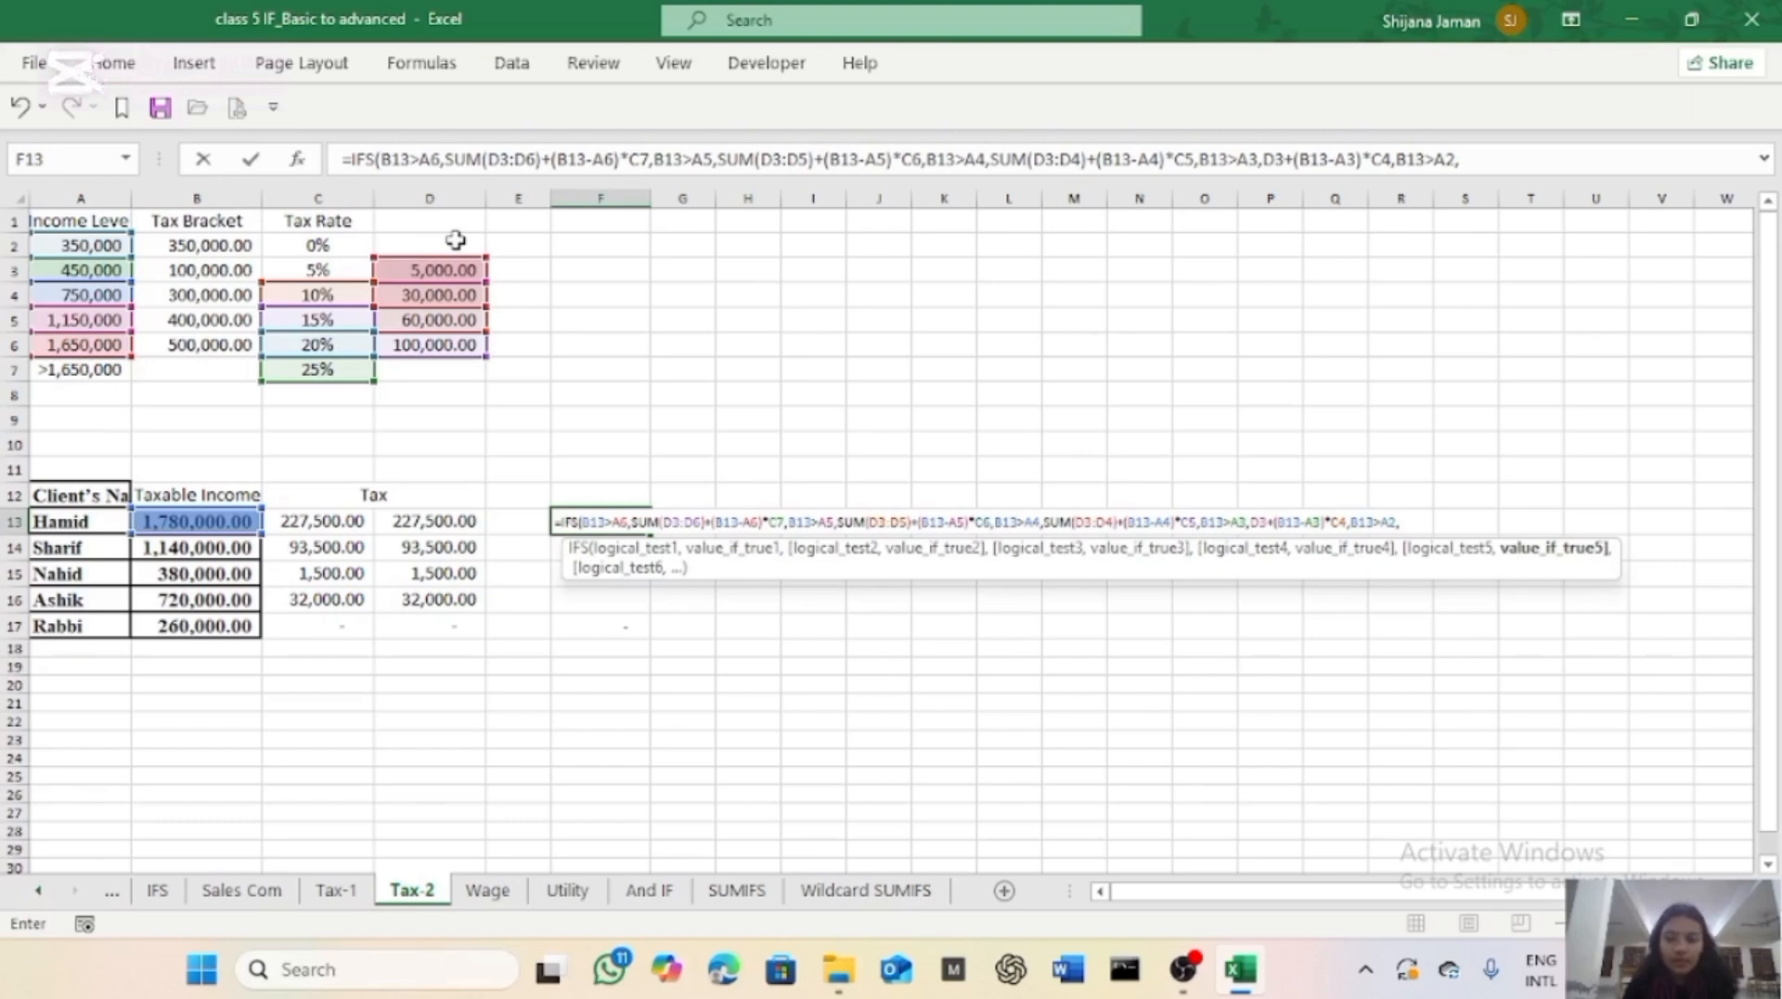
Enter (B13-A2)*C3 as the fifth true value of the F13 formula.
text(()
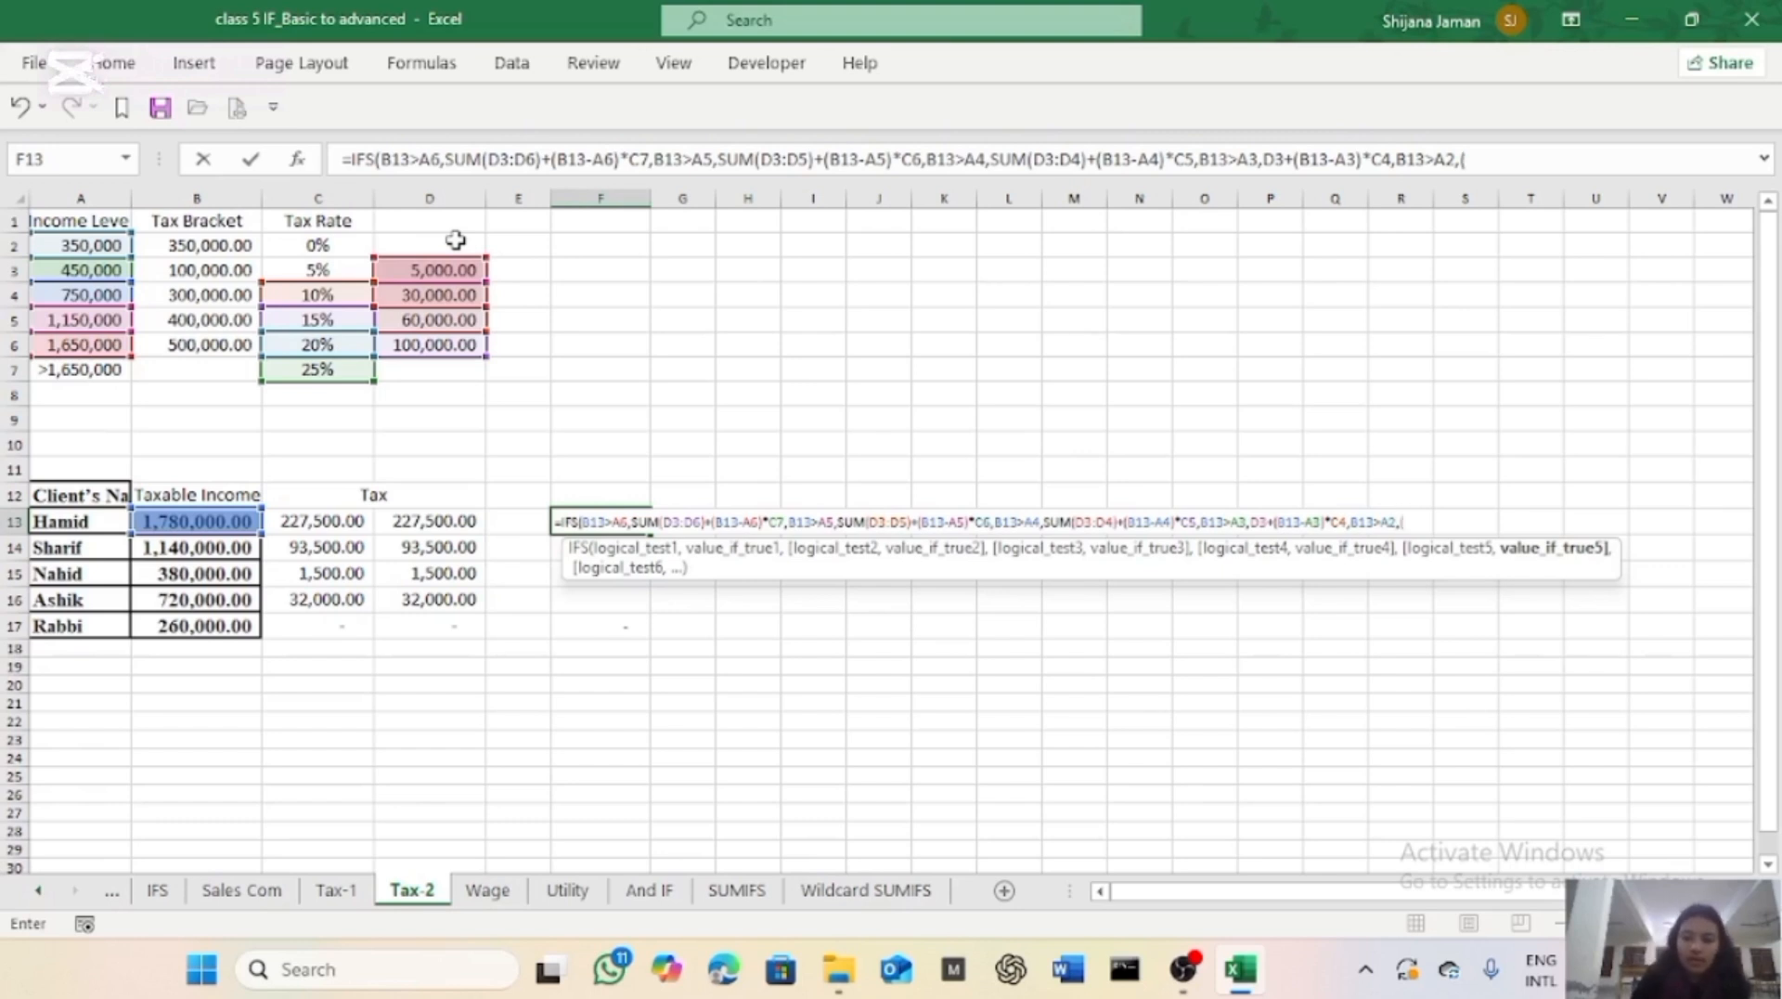
click(197, 522)
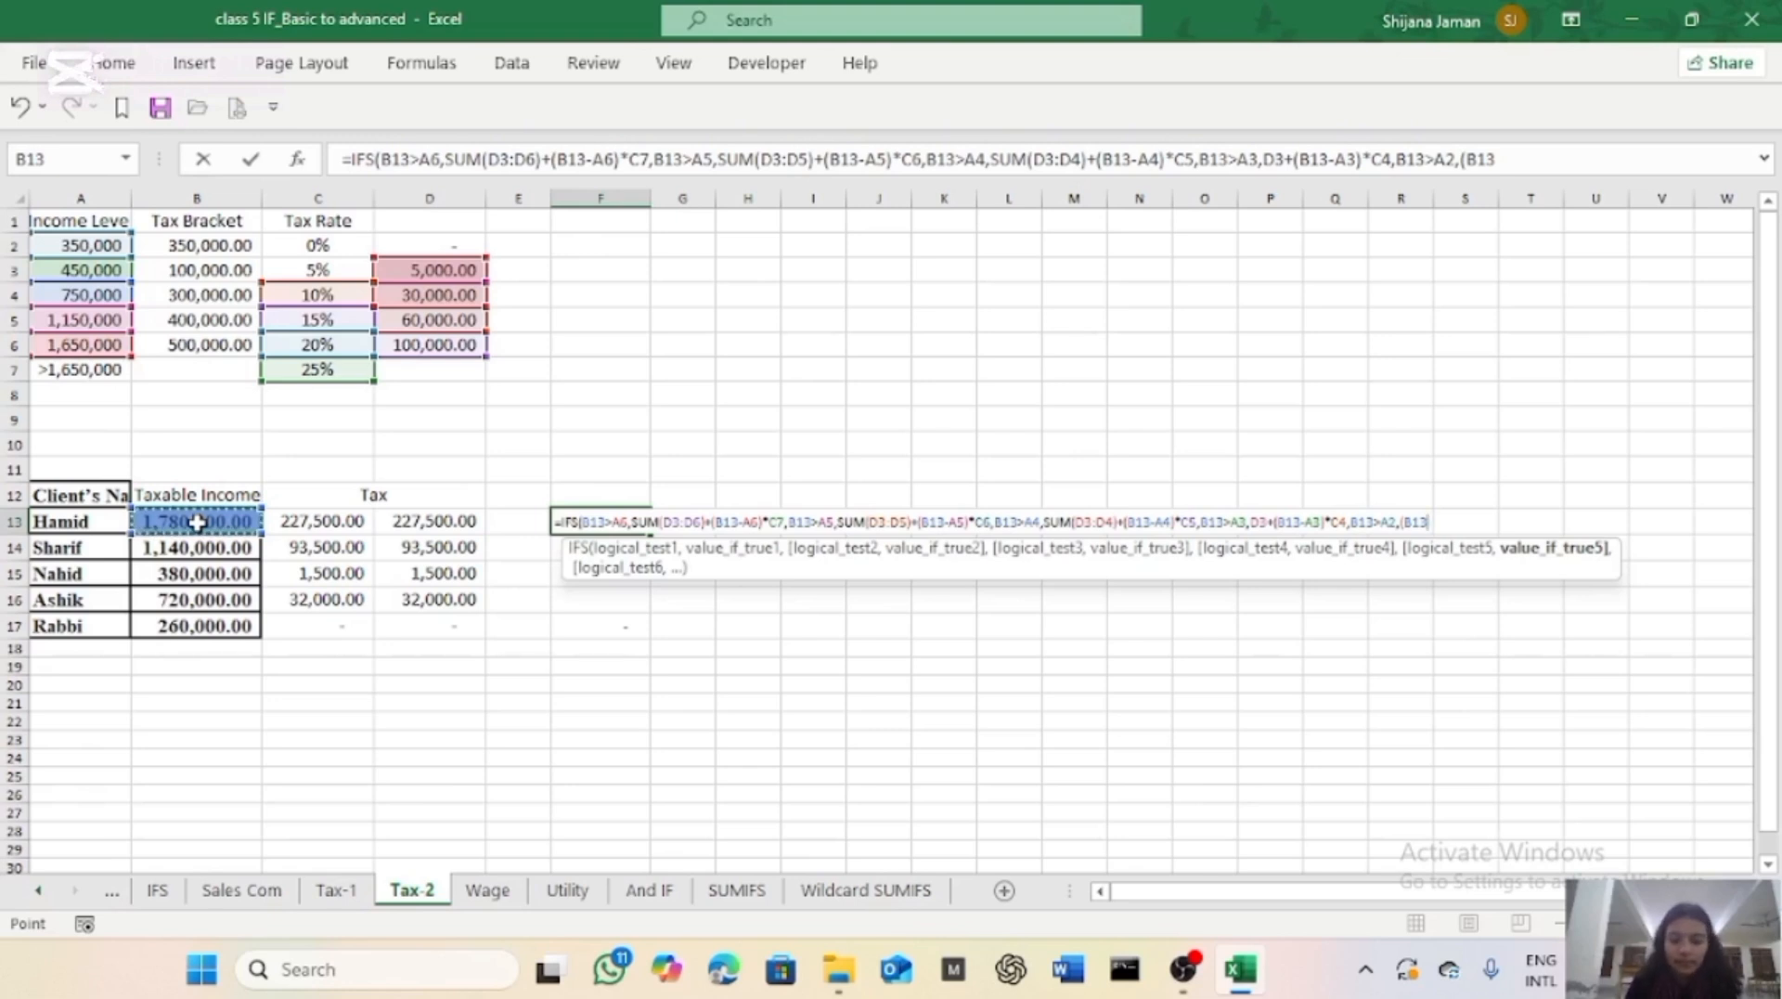
text(-)
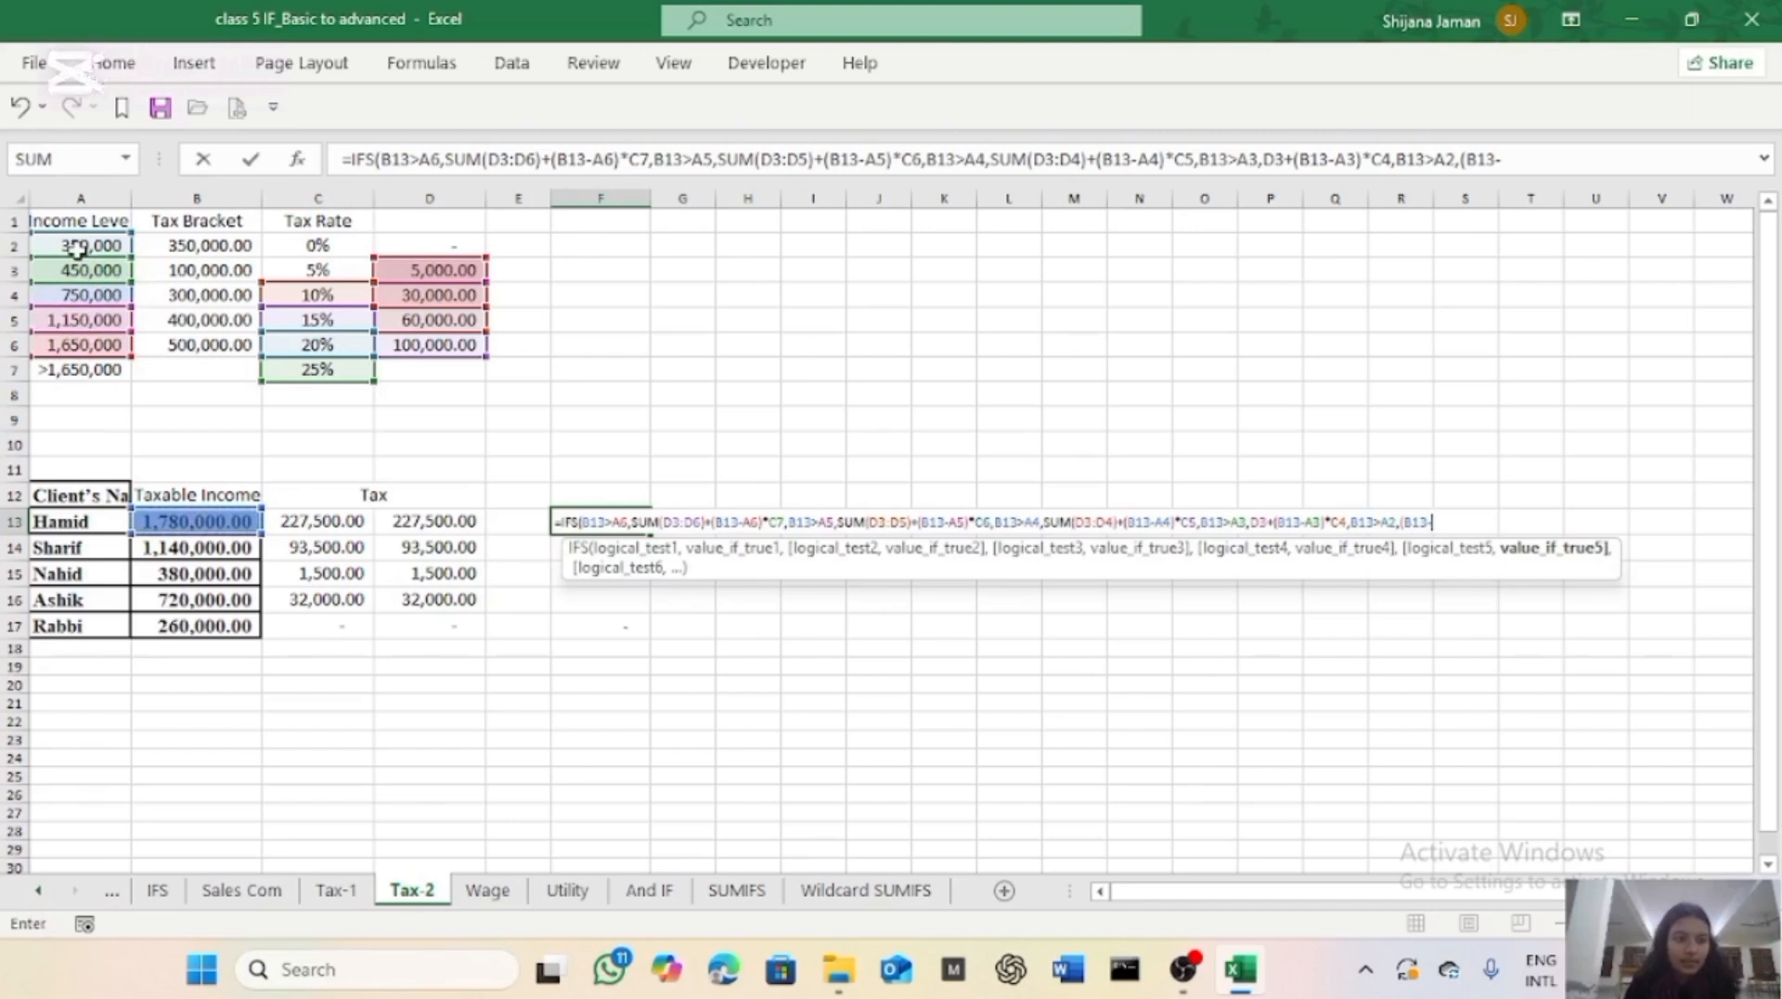
click(78, 247)
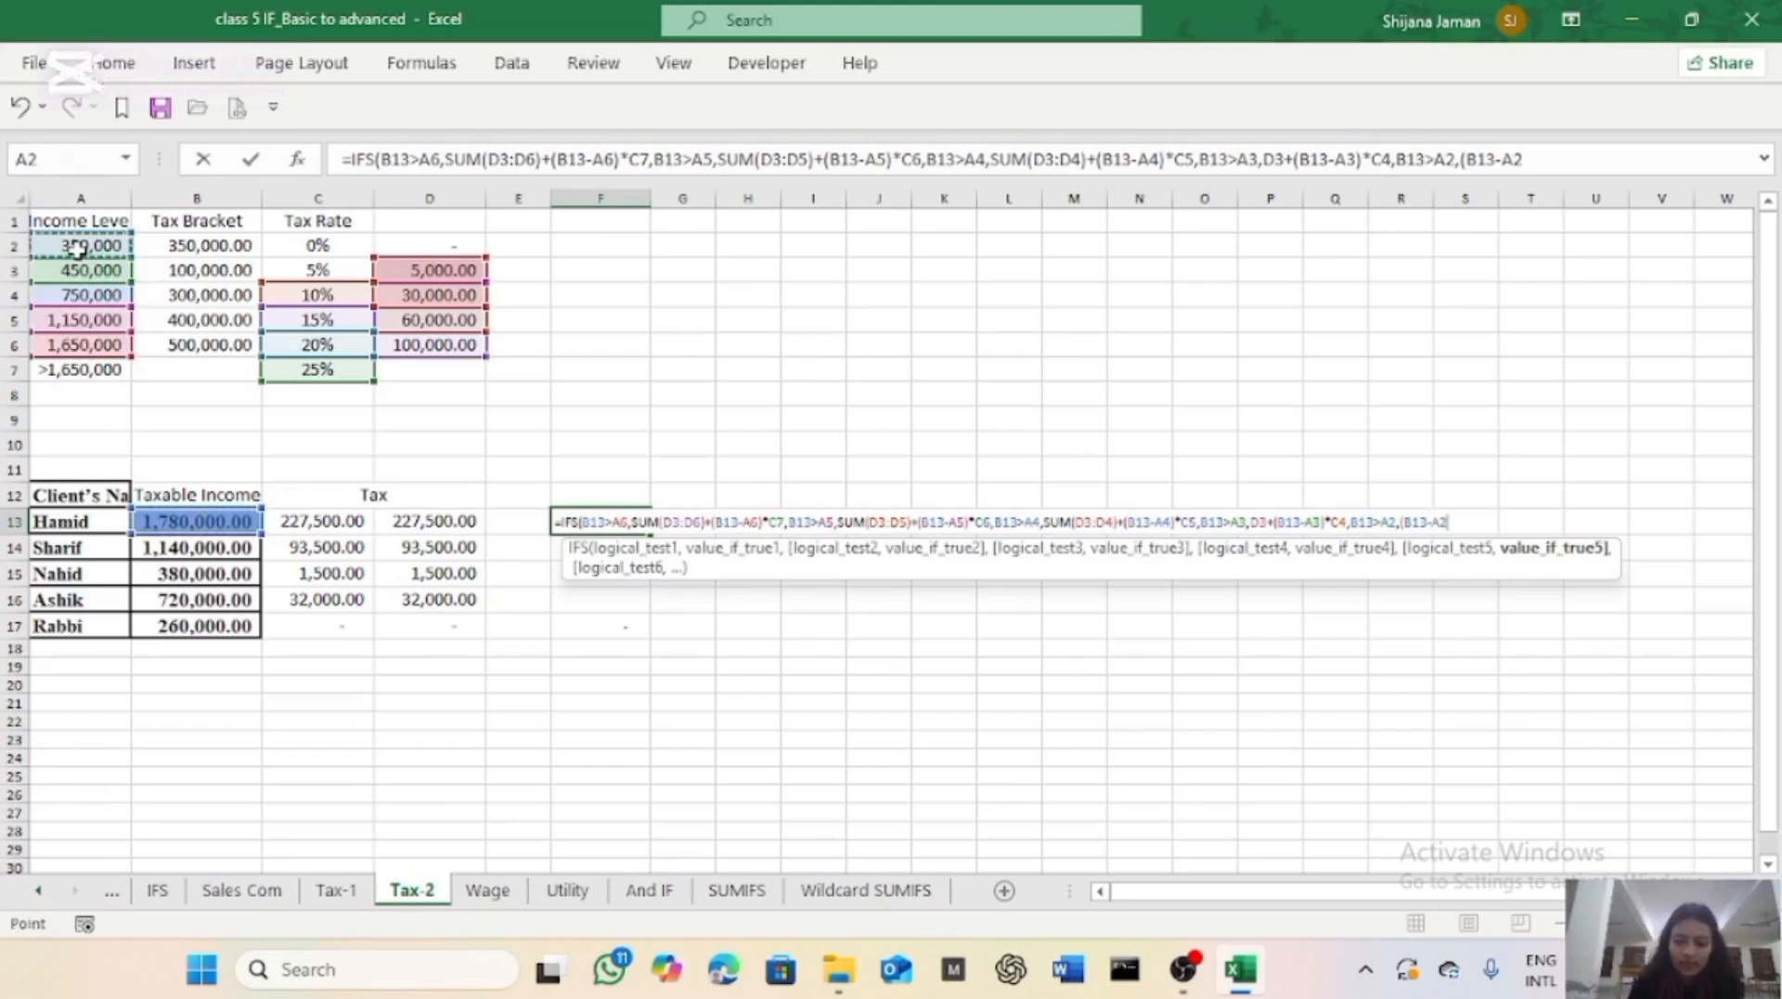
text())
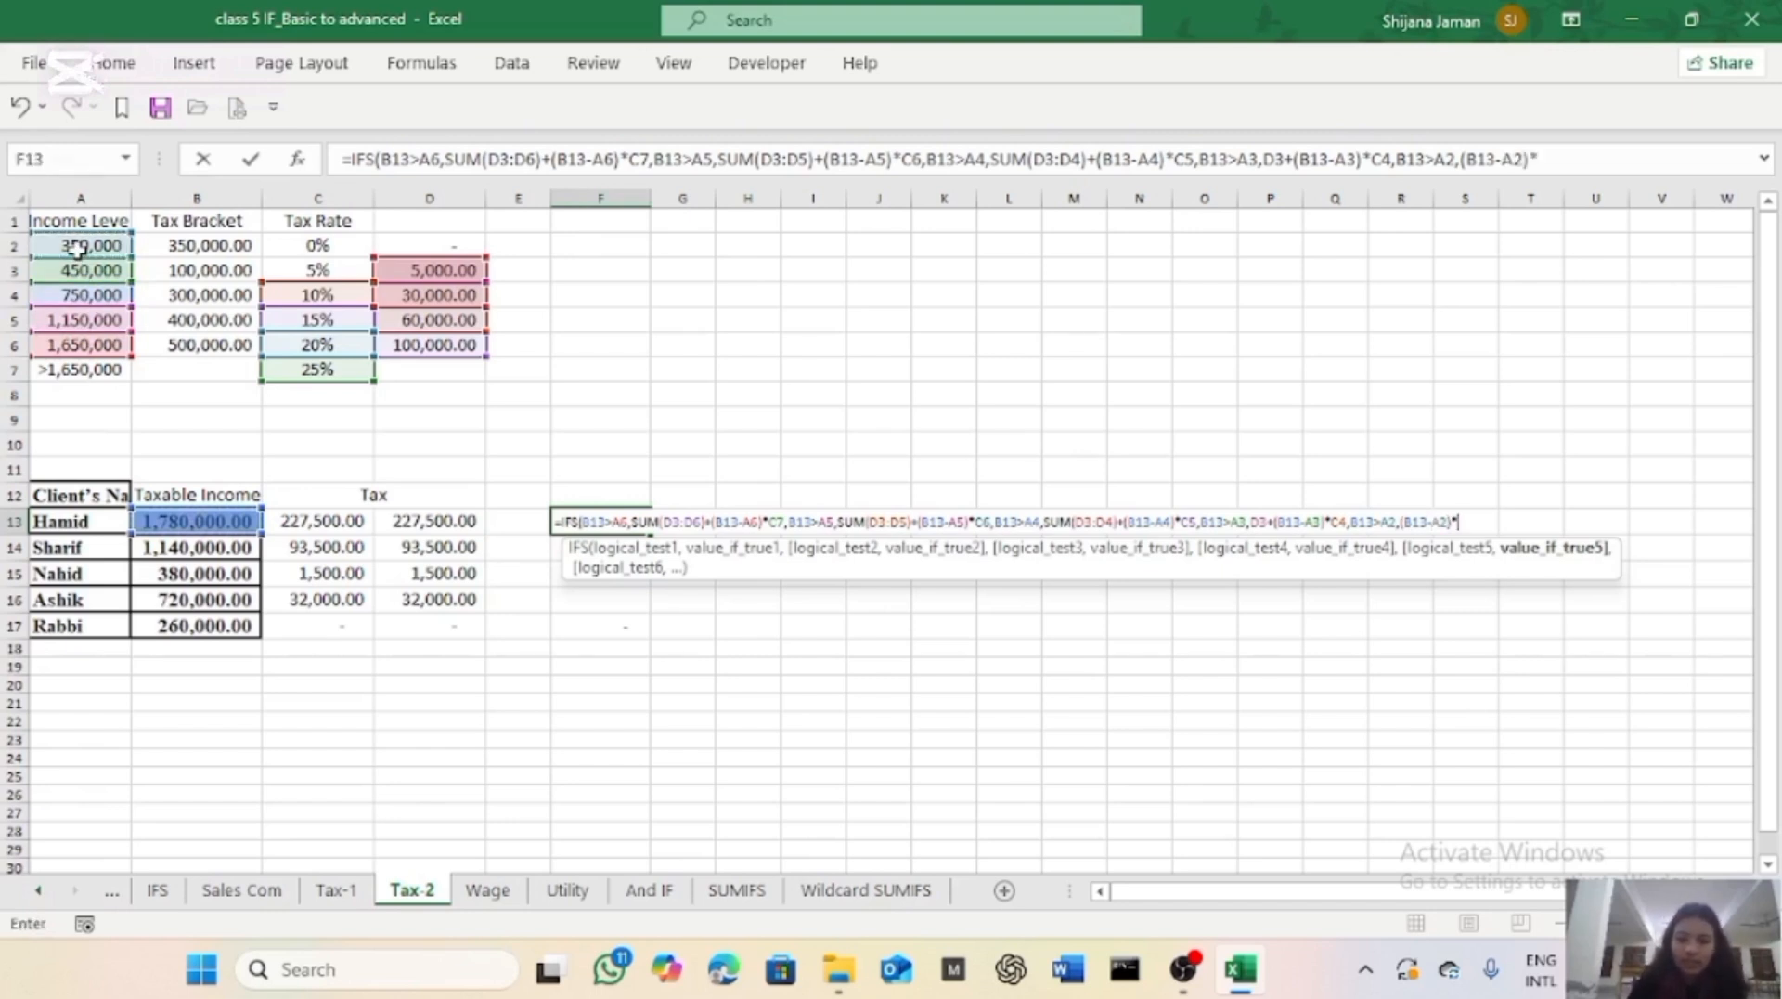
text(*)
click(314, 270)
text(,)
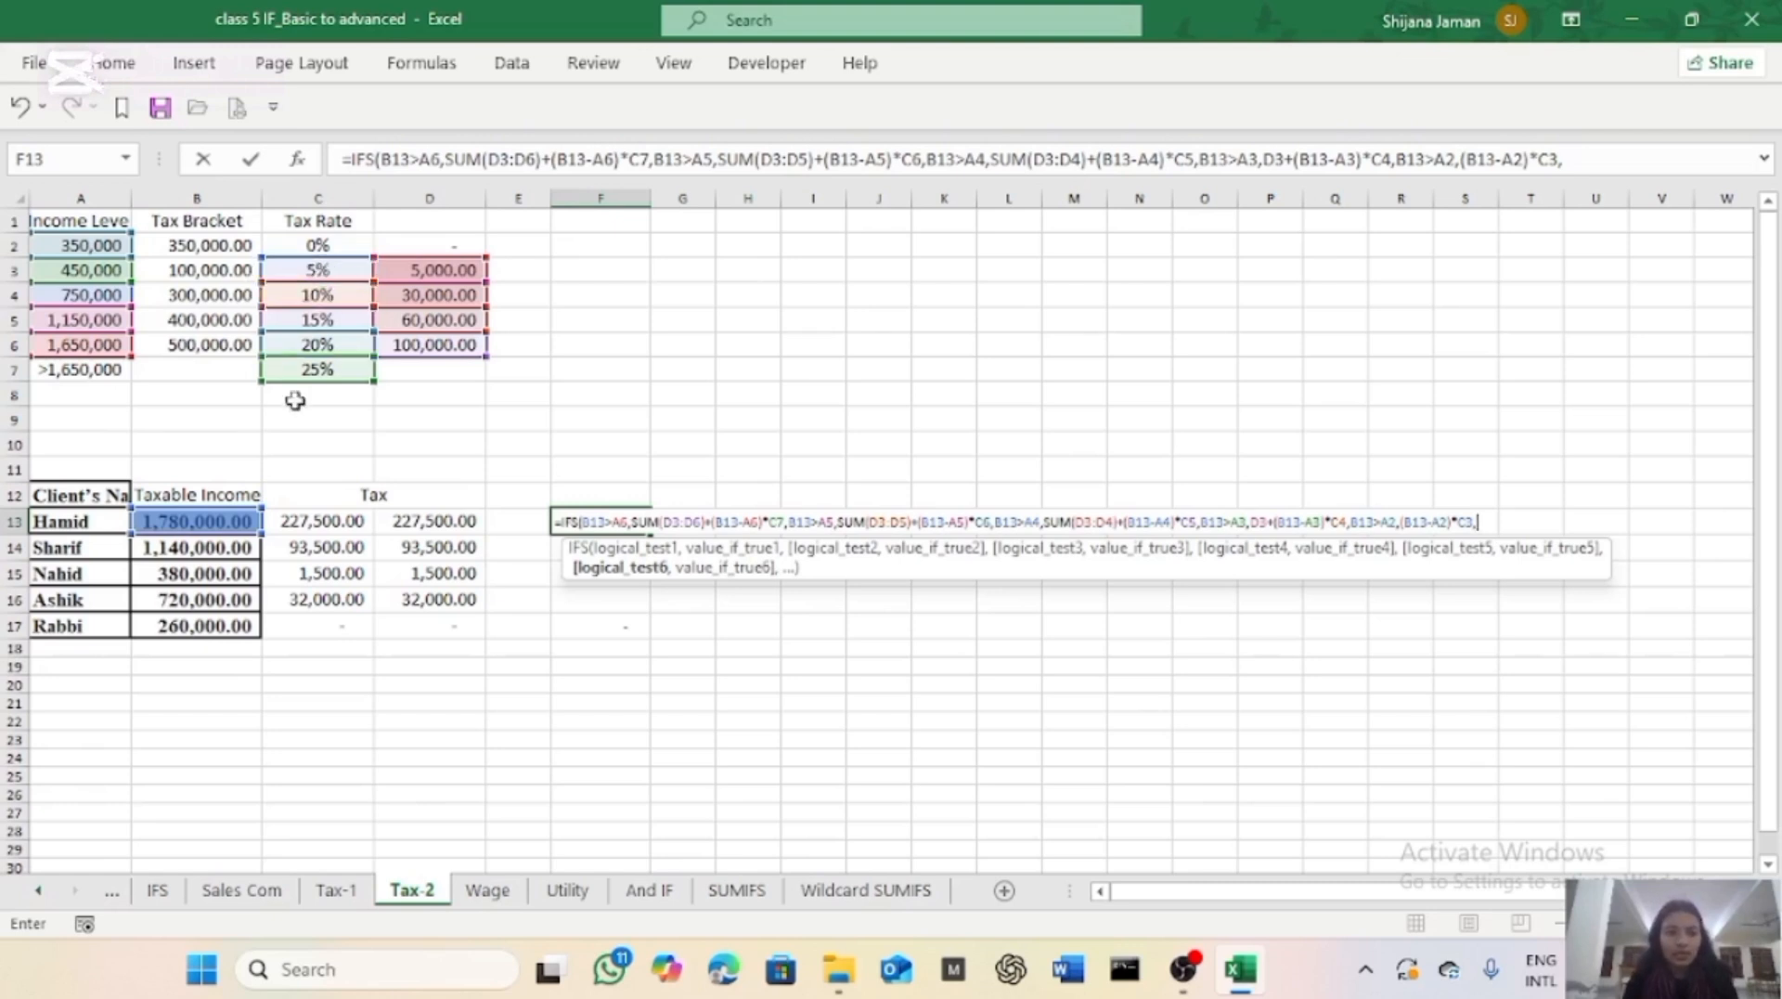
Add B13<=A2 as the sixth logical test of the F13 formula, with 0 as its true value.
click(239, 517)
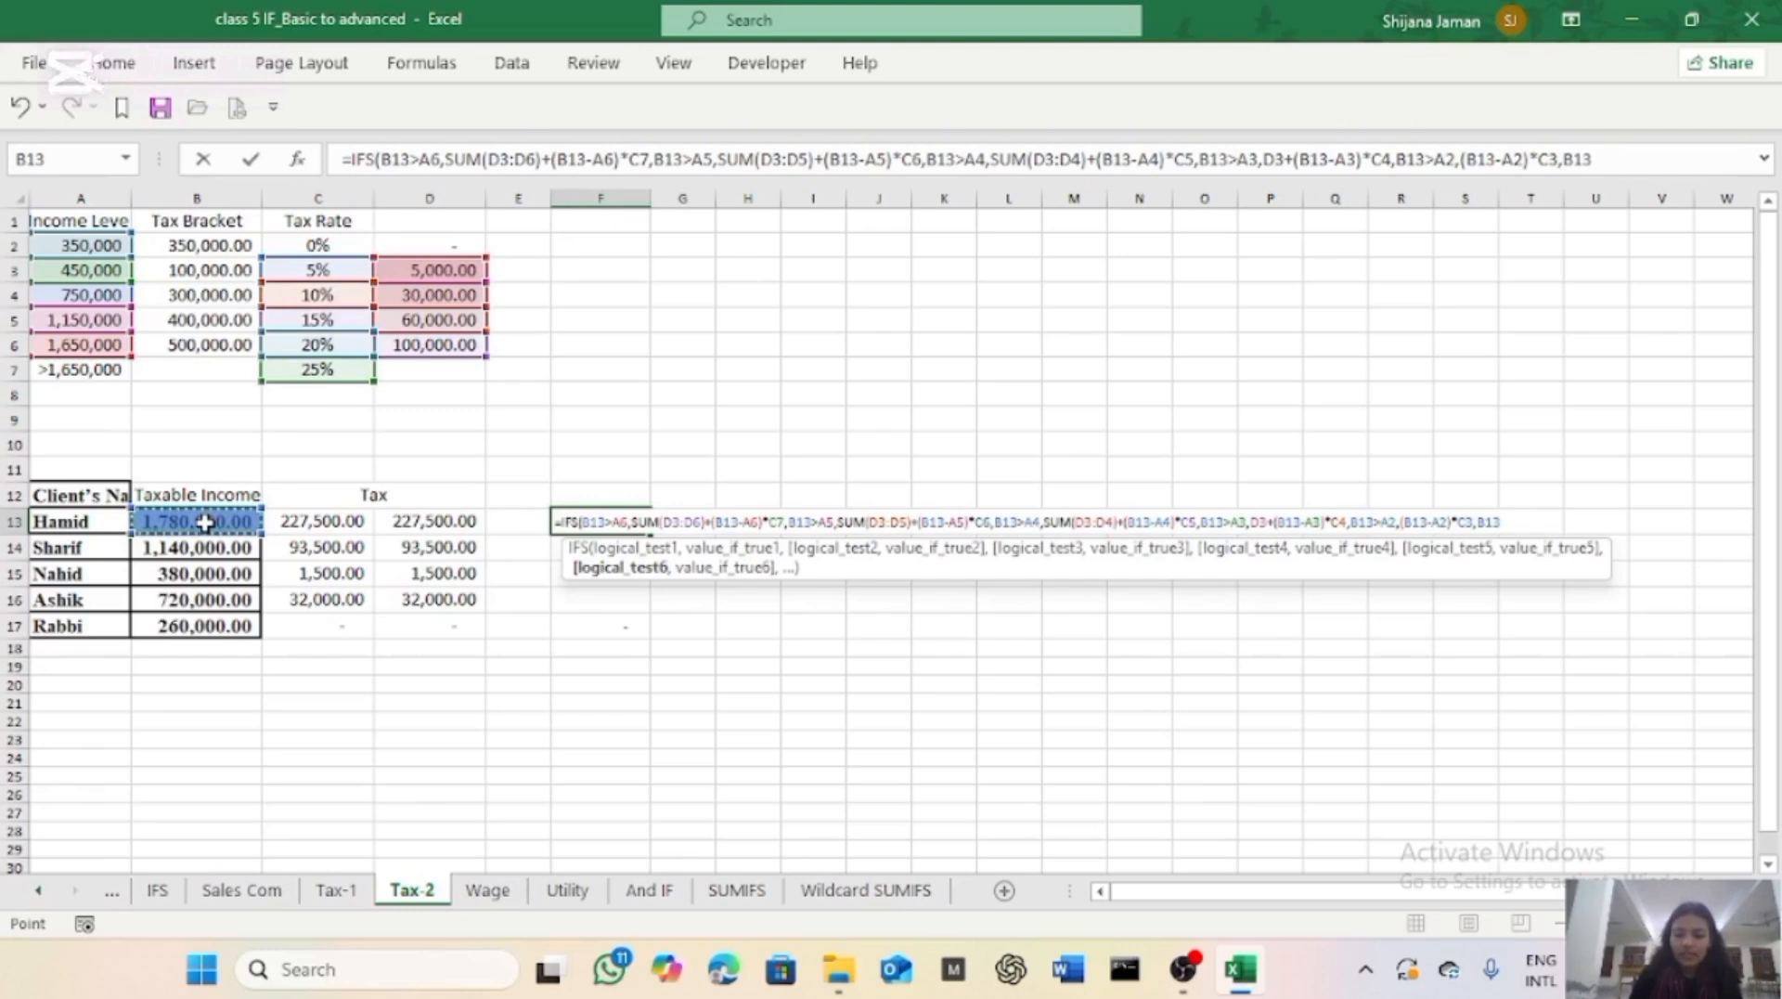
text(<=)
click(77, 245)
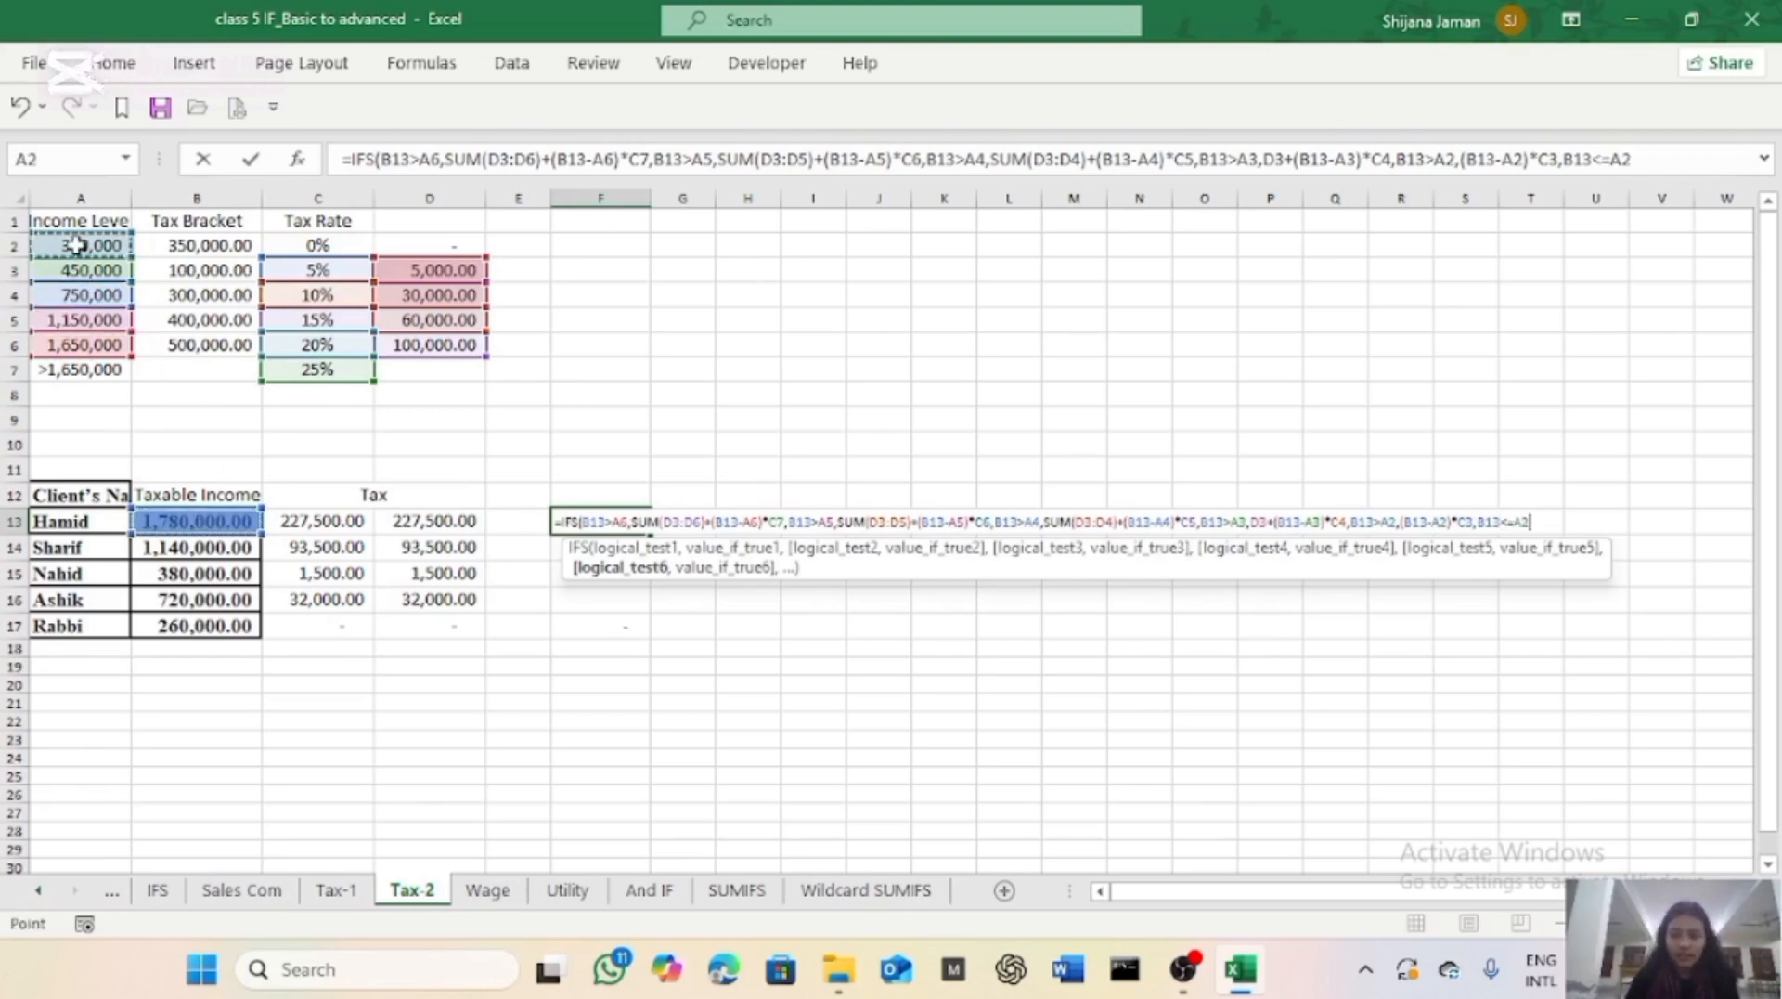
text(,)
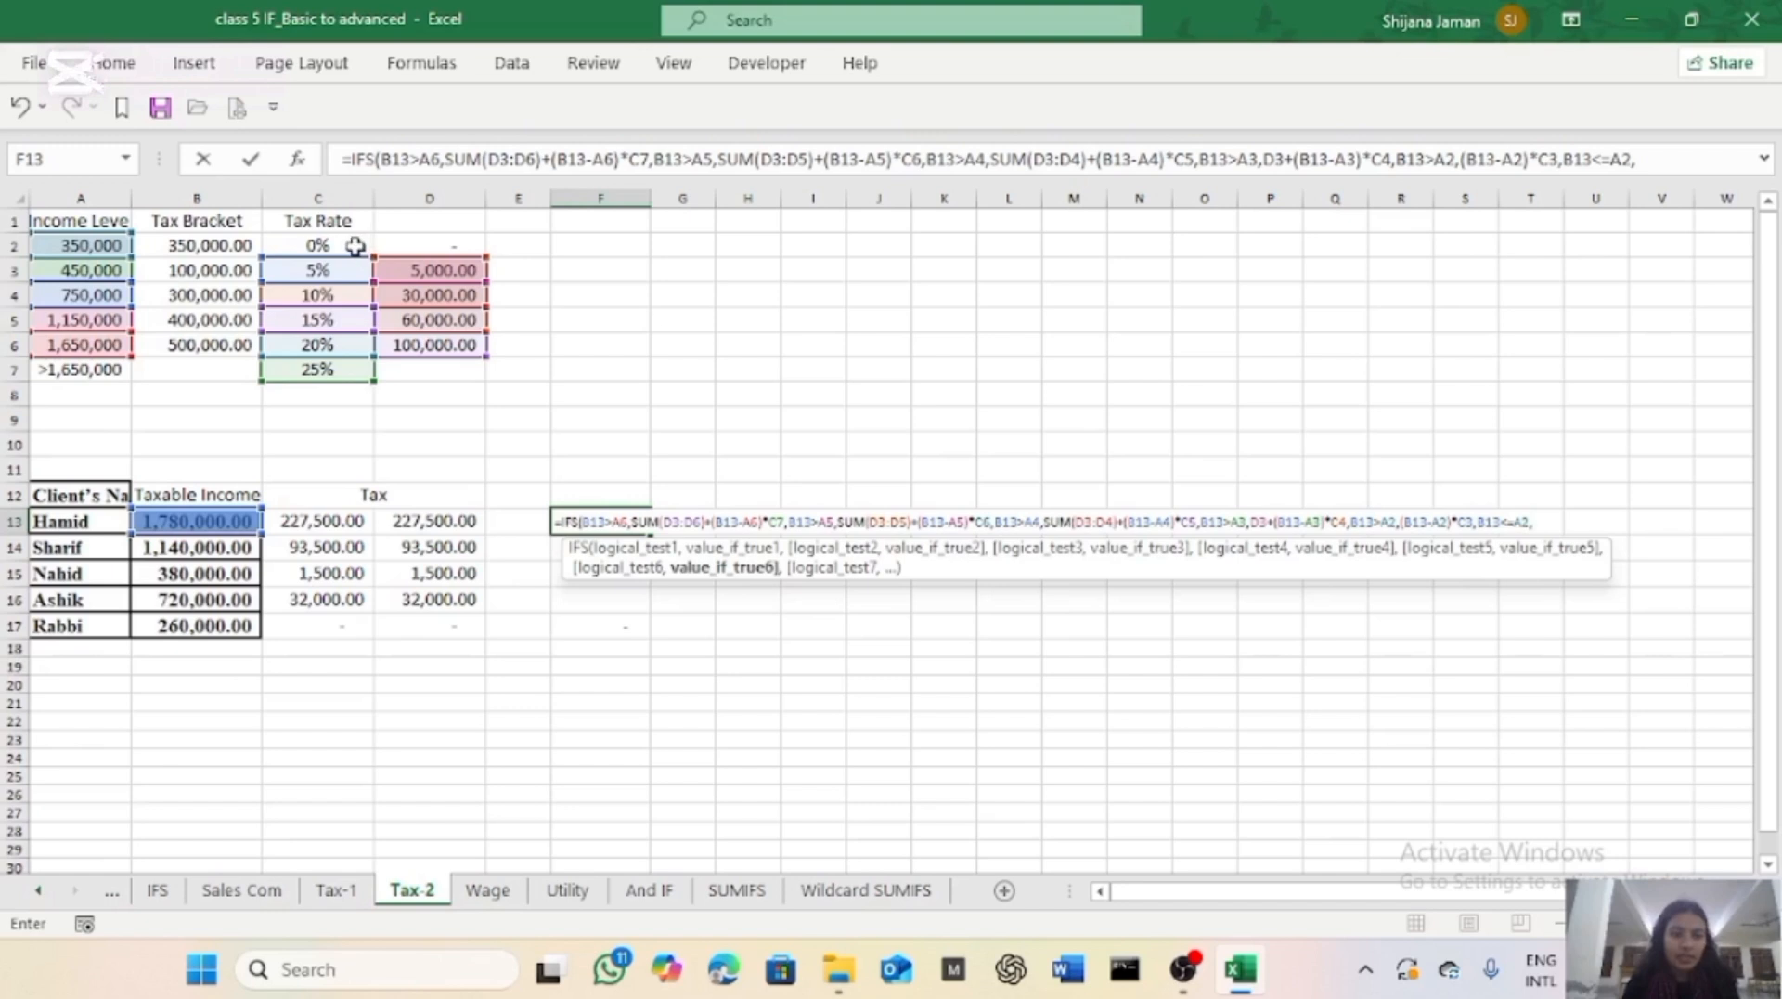
text(0)
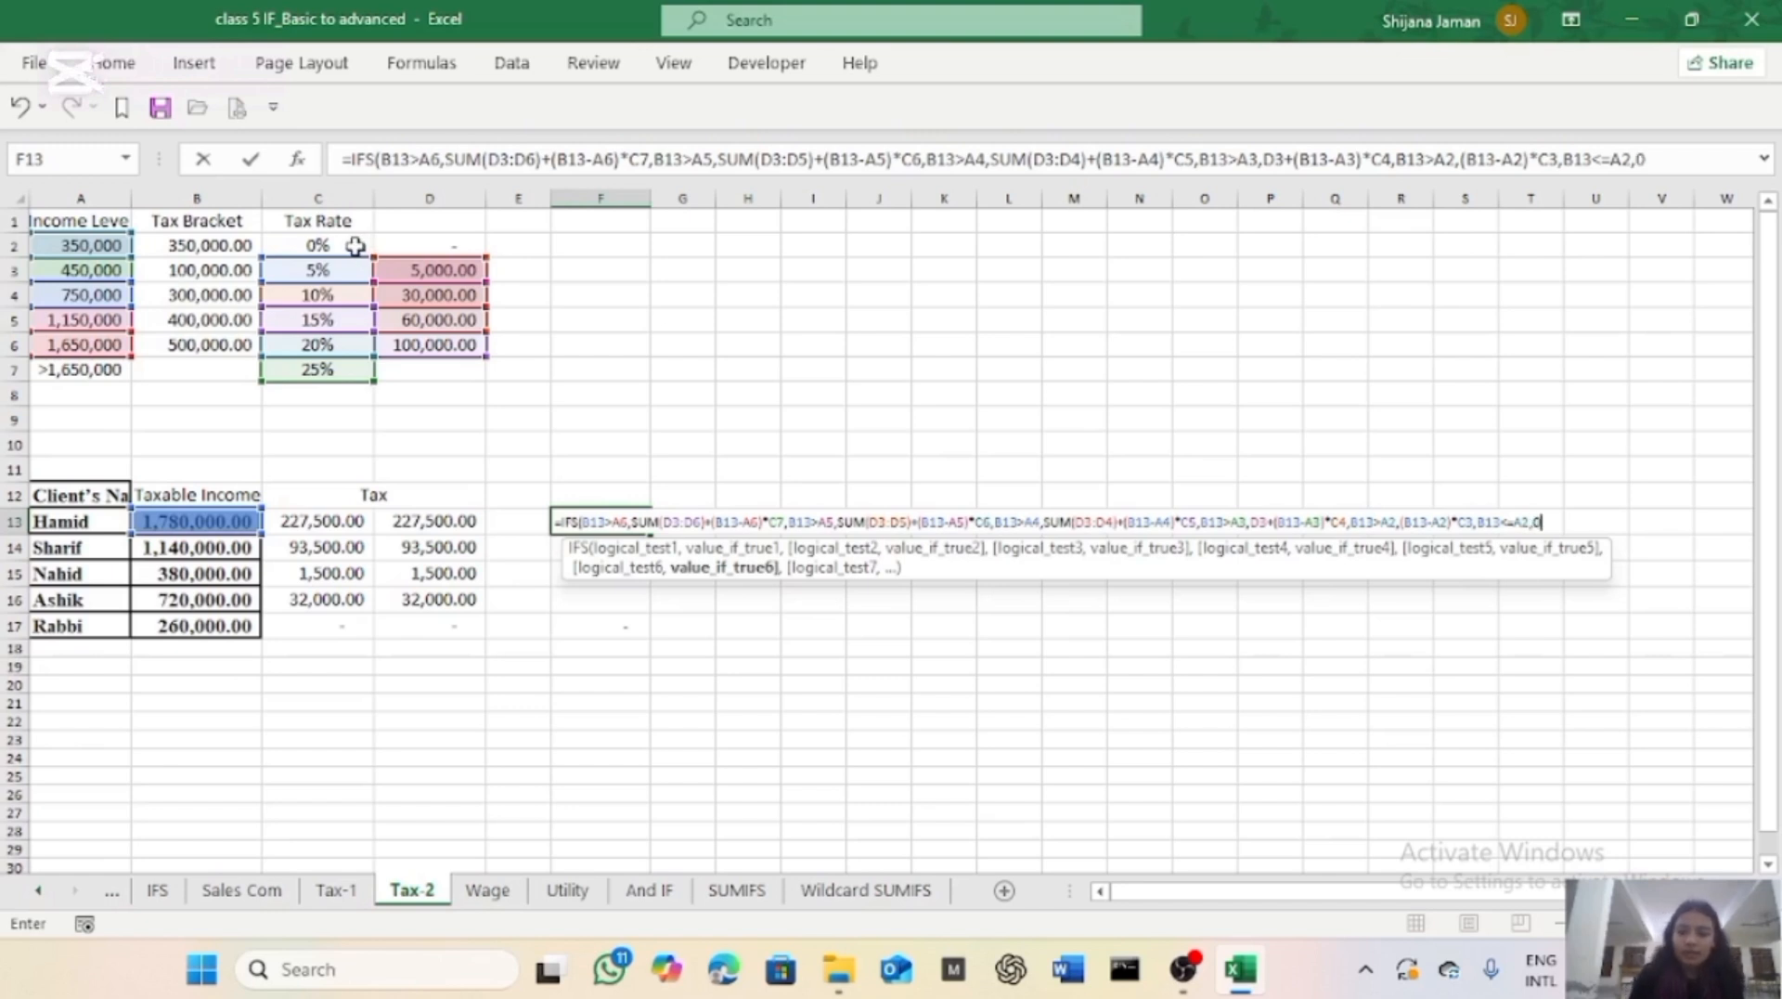
Close the IFS formula's bracket and commit it in F13.
text())
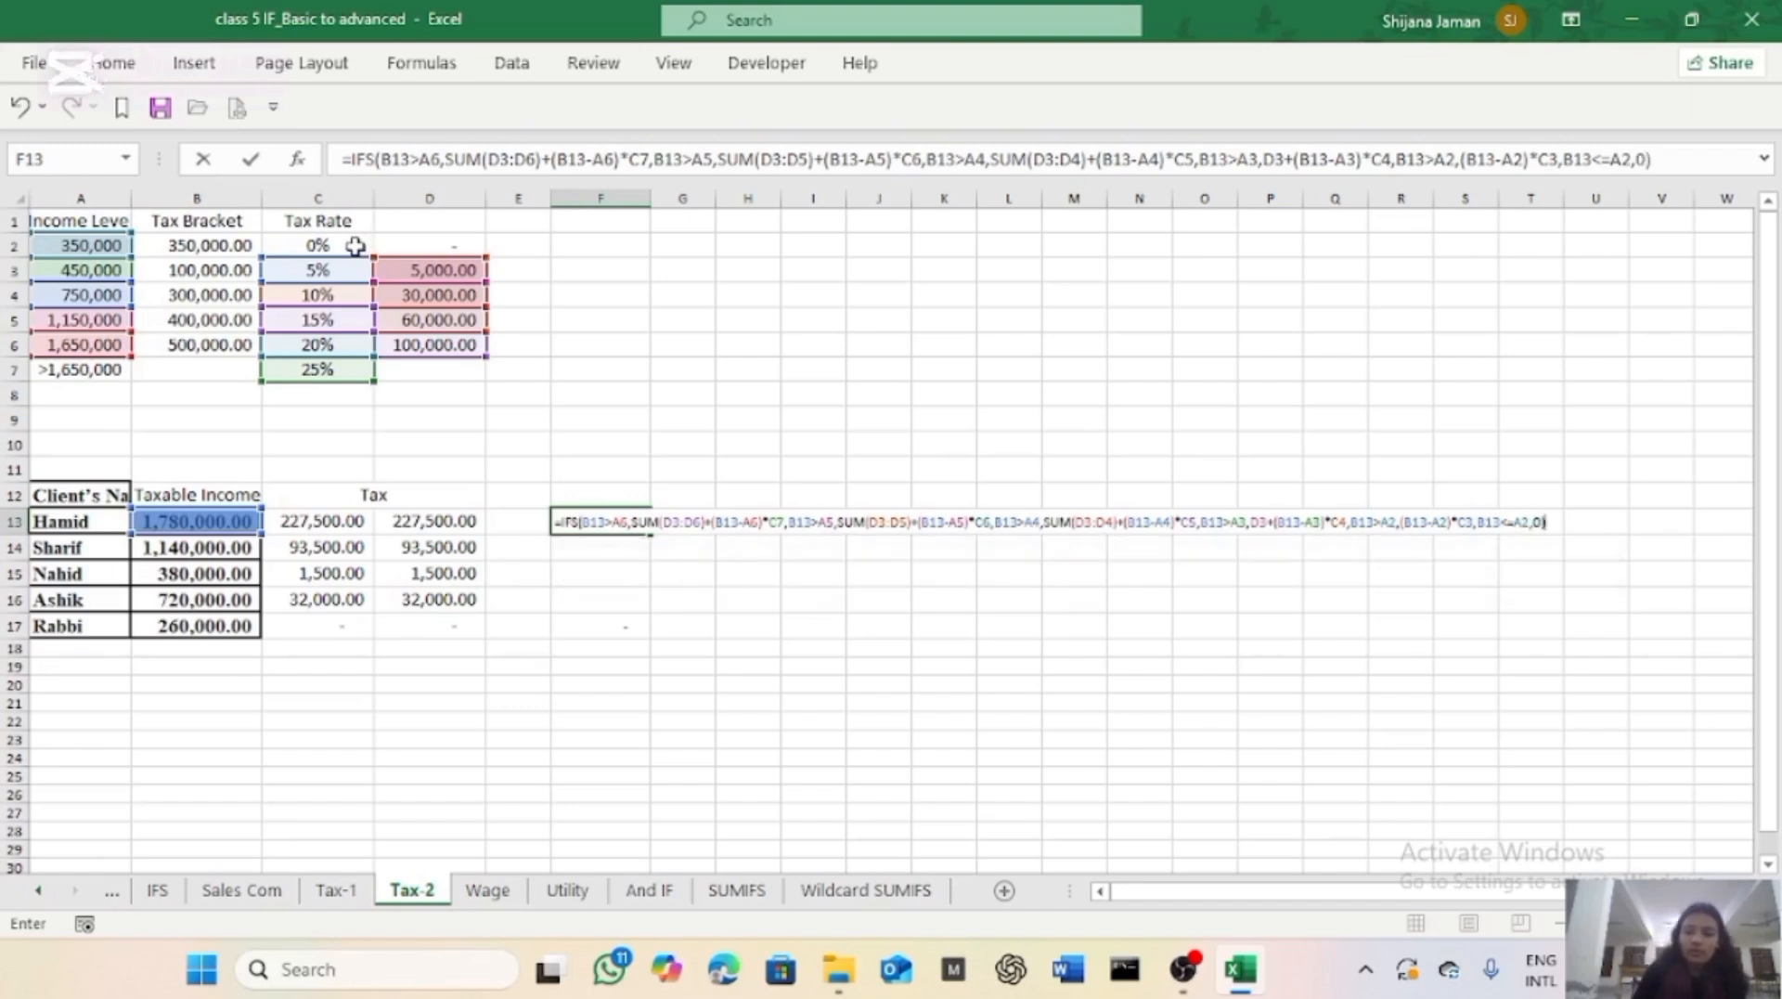
key(Return)
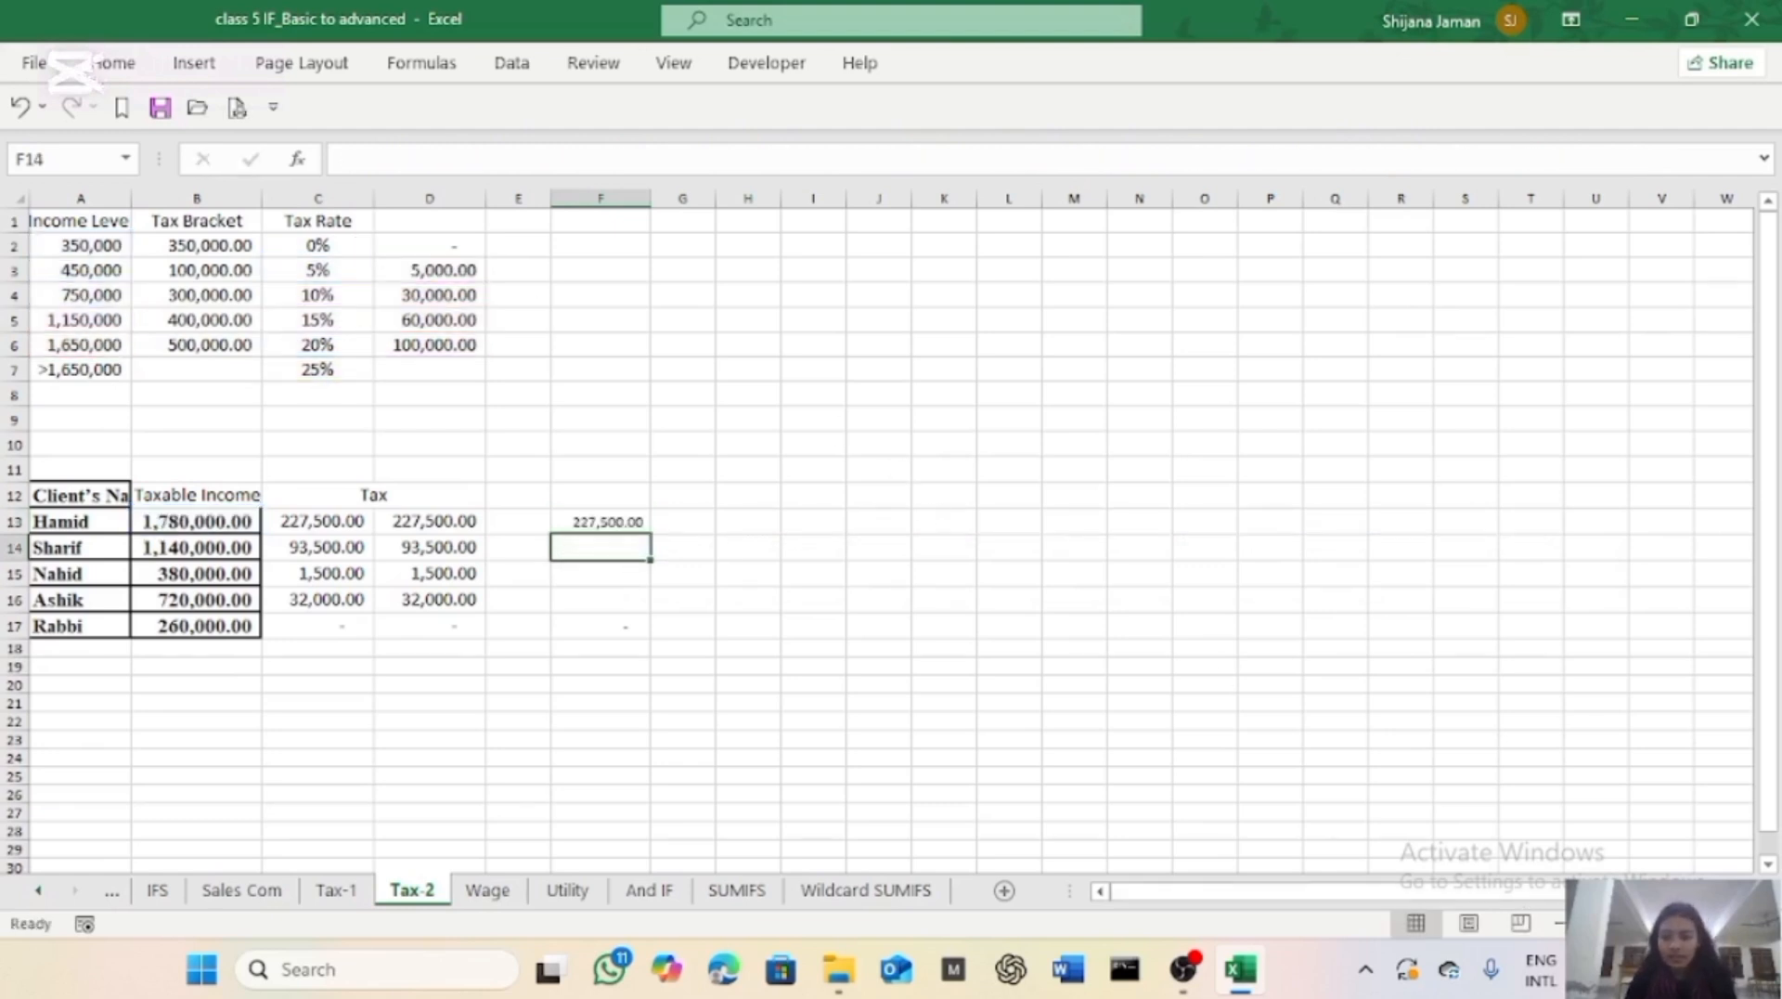
drag(1618, 923, 1627, 923)
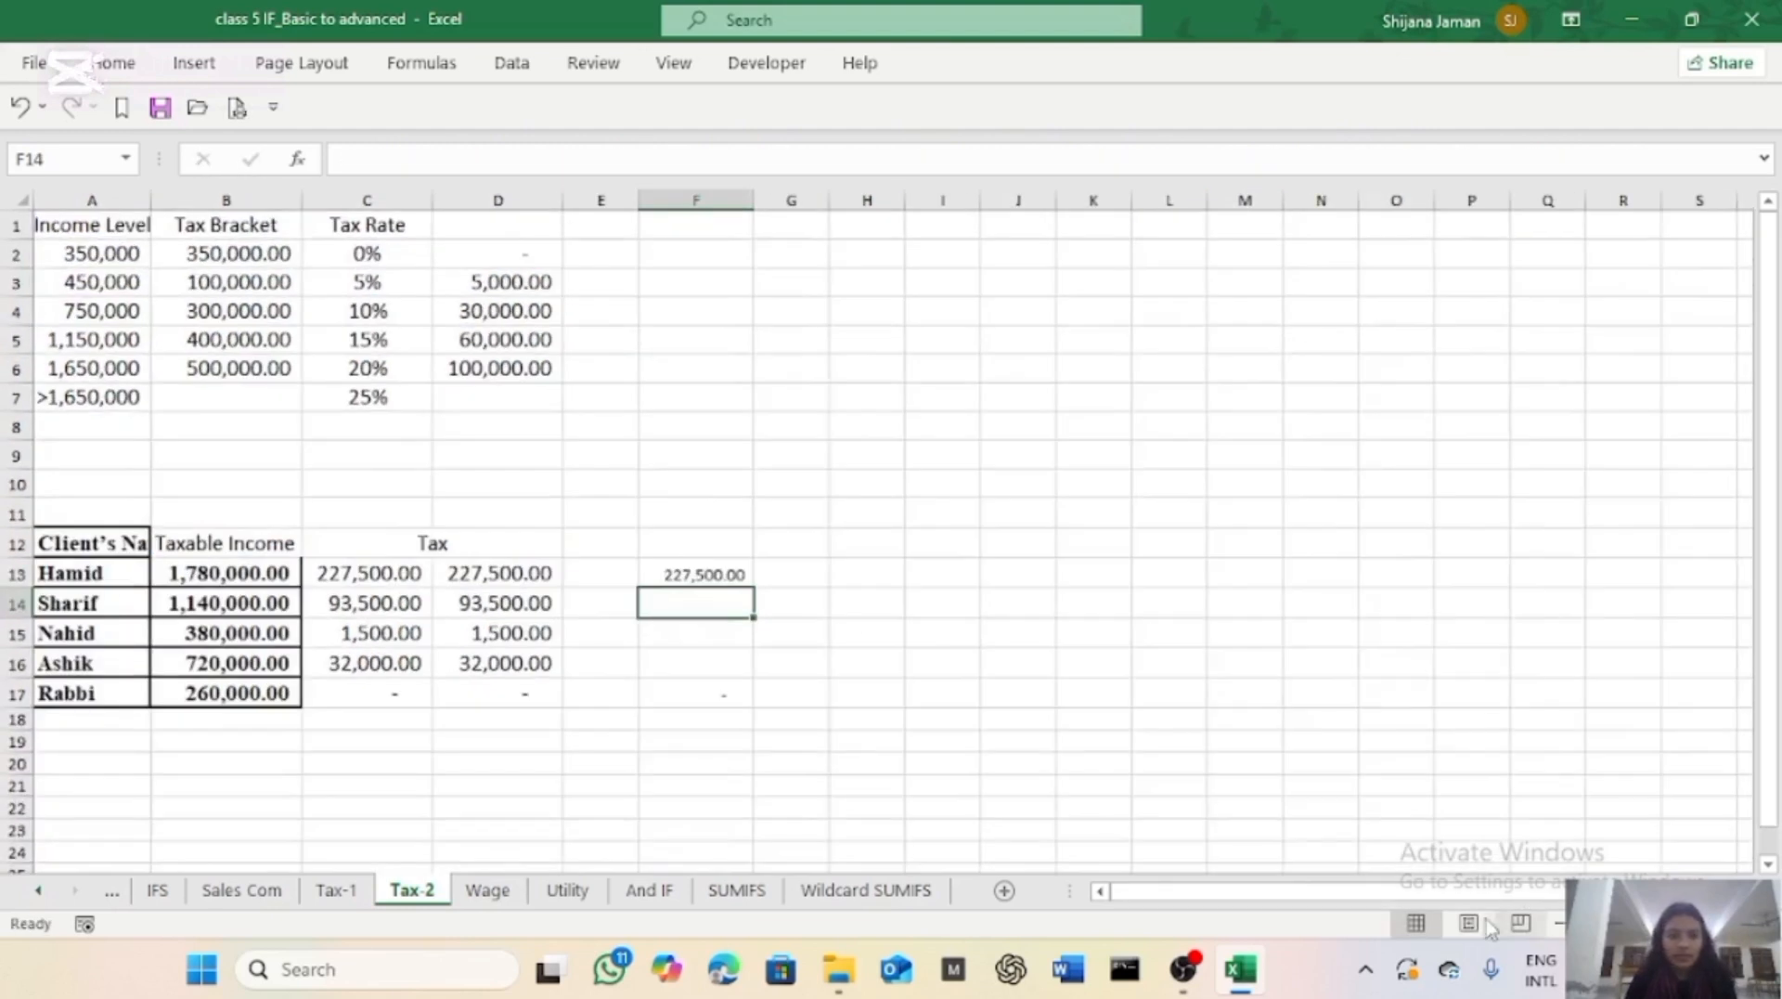
In the F13 formula, make A6 in the first logical test and D3:D6 in its SUM absolute references.
click(710, 577)
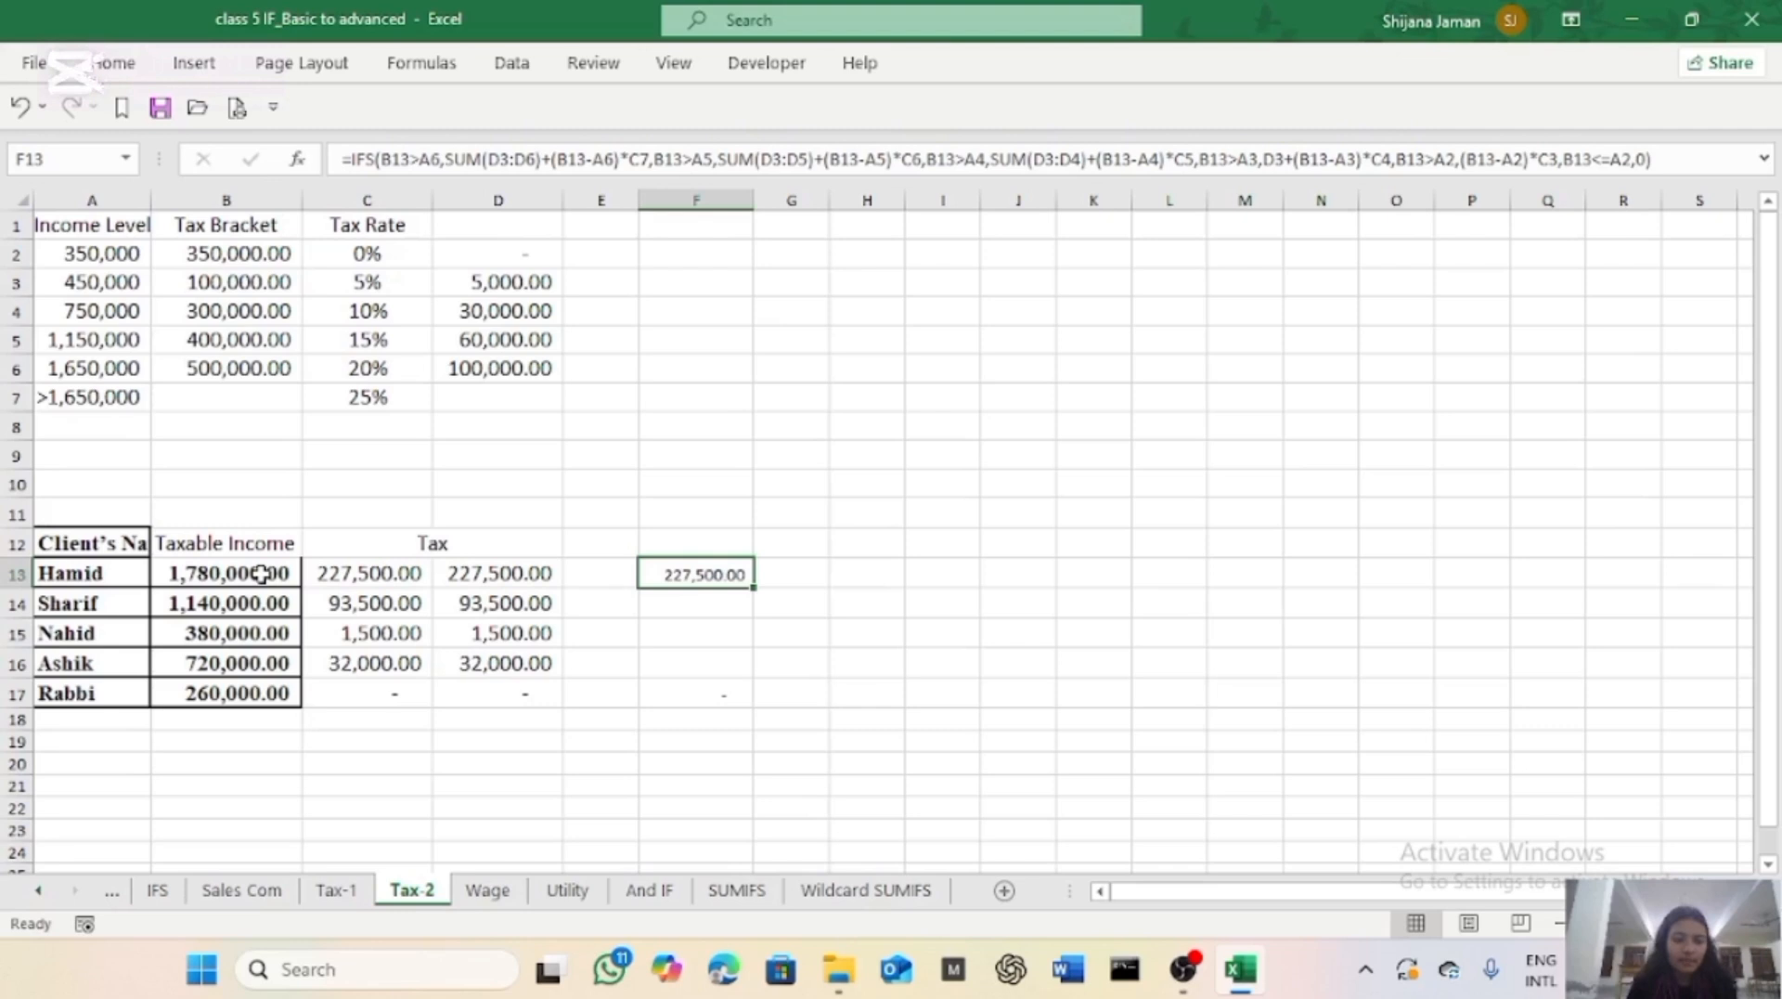
click(435, 160)
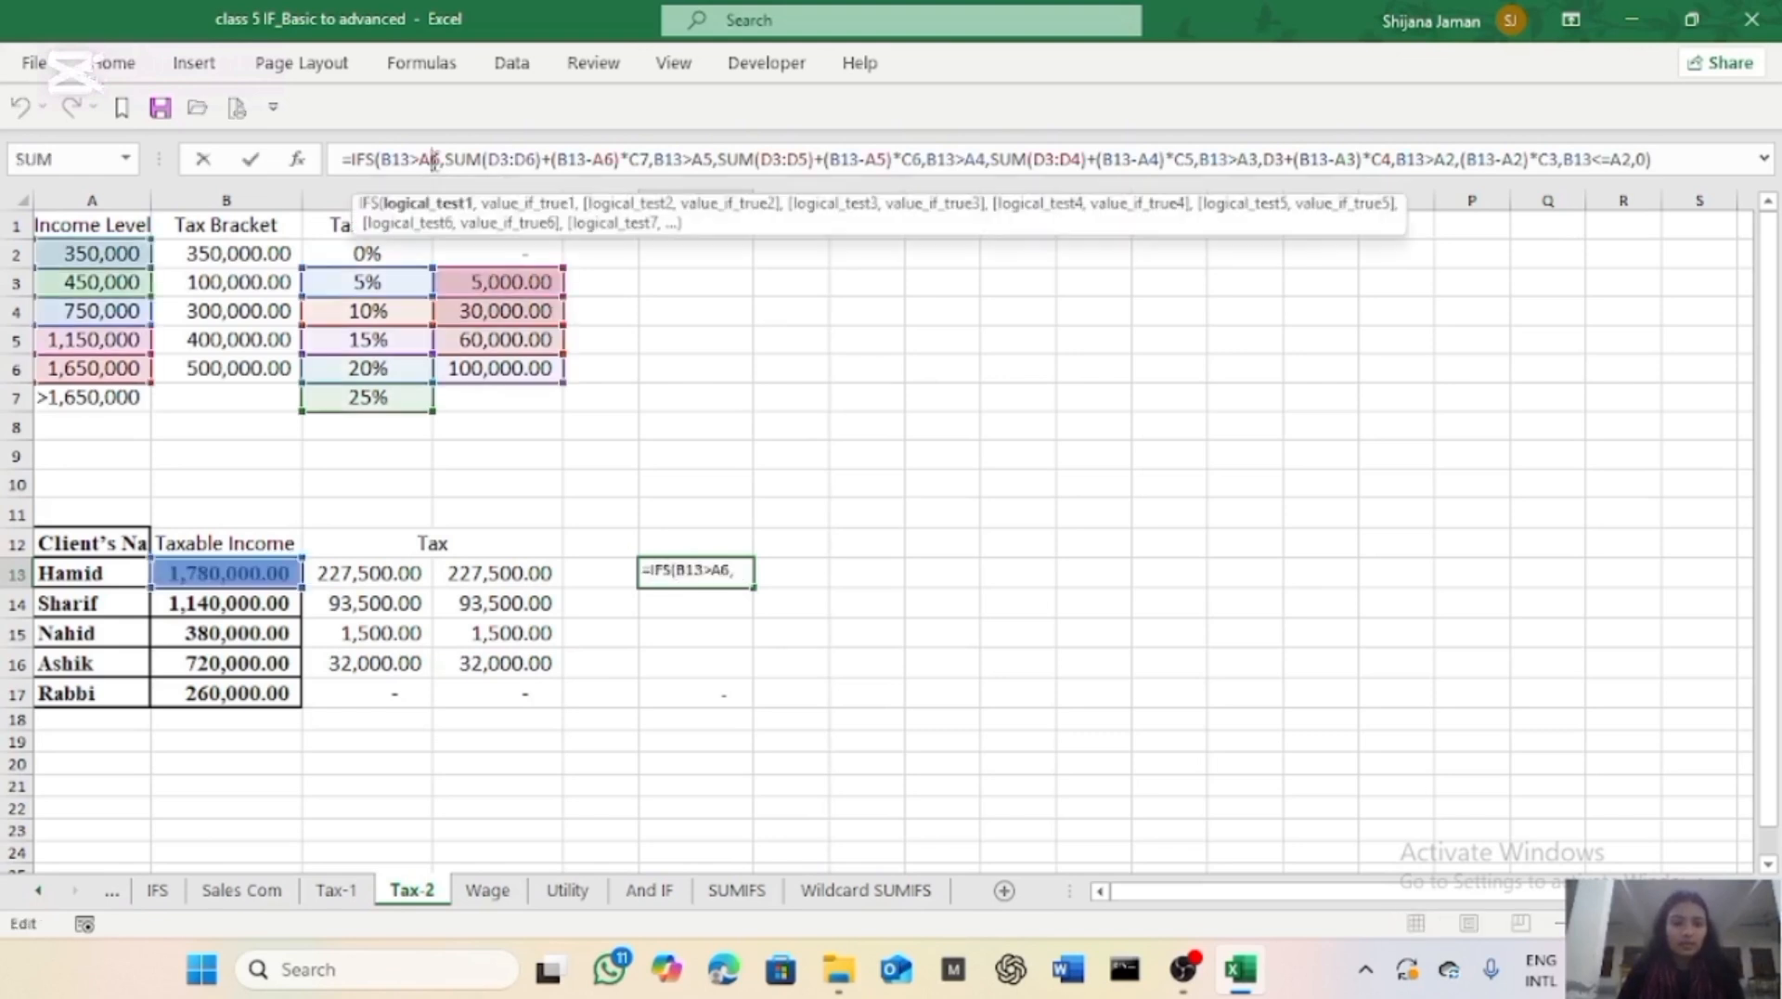
key(F4)
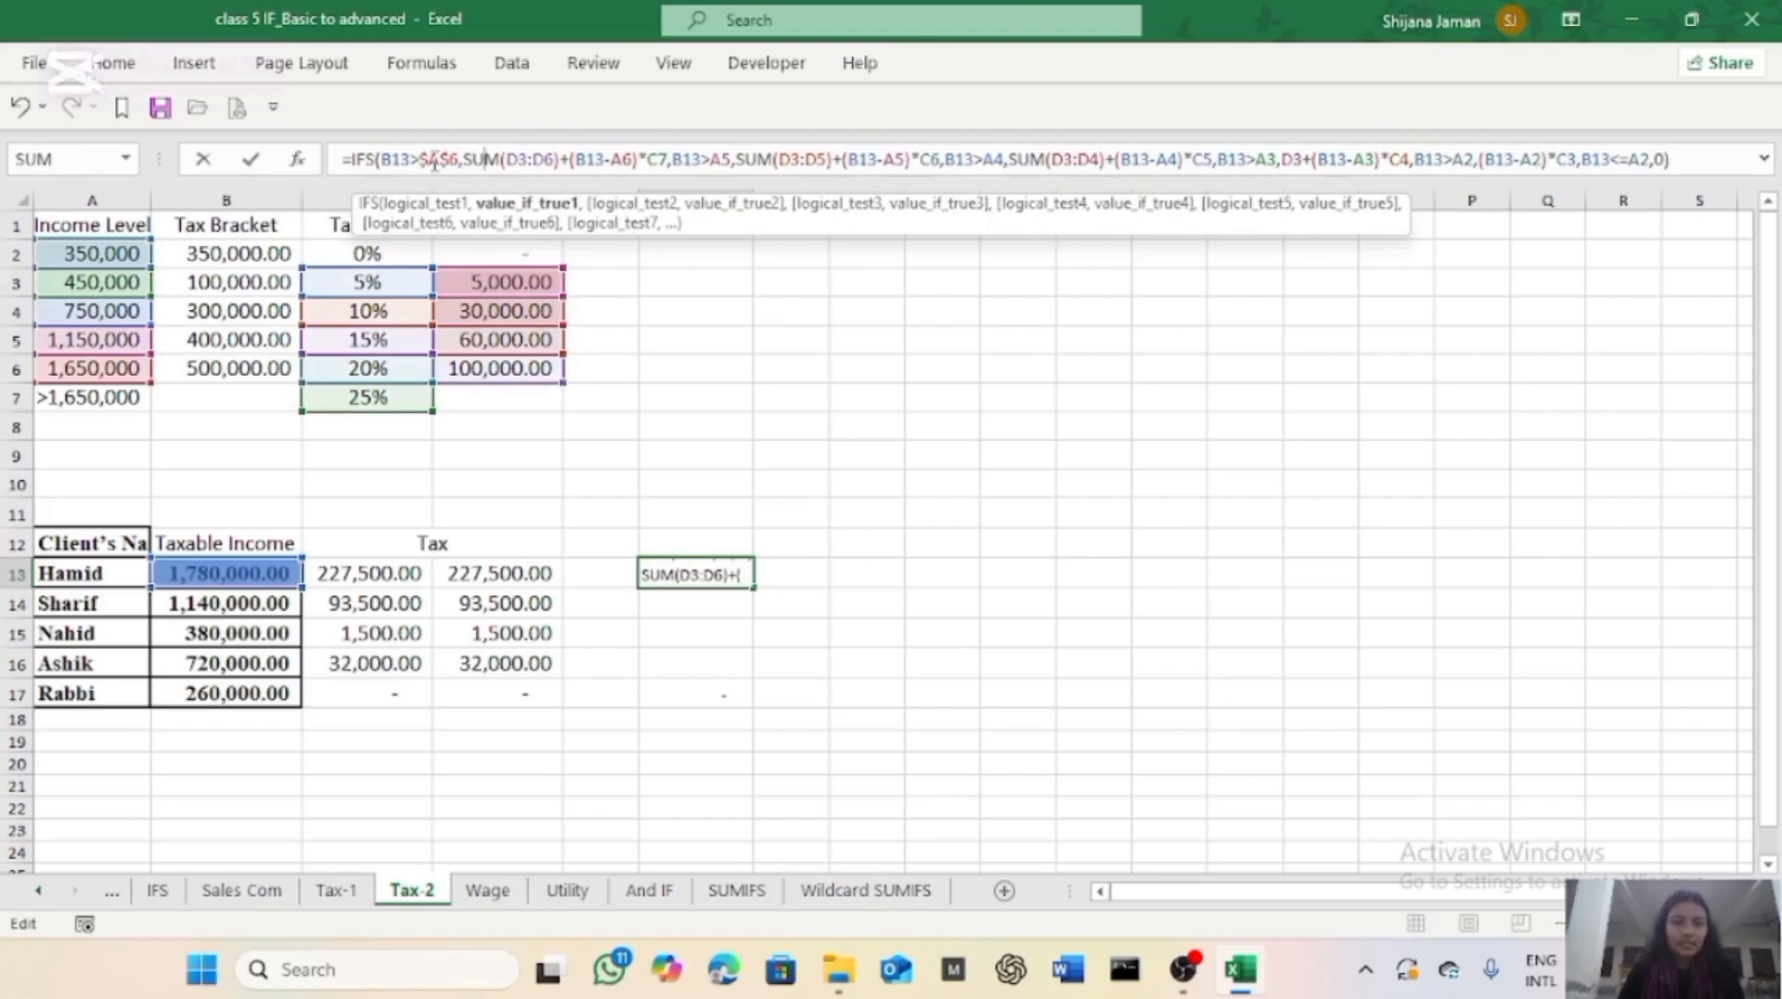
key(Right)
key(Right)
key(Right)
key(Right)
key(Right)
key(Right)
key(Right)
key(F4)
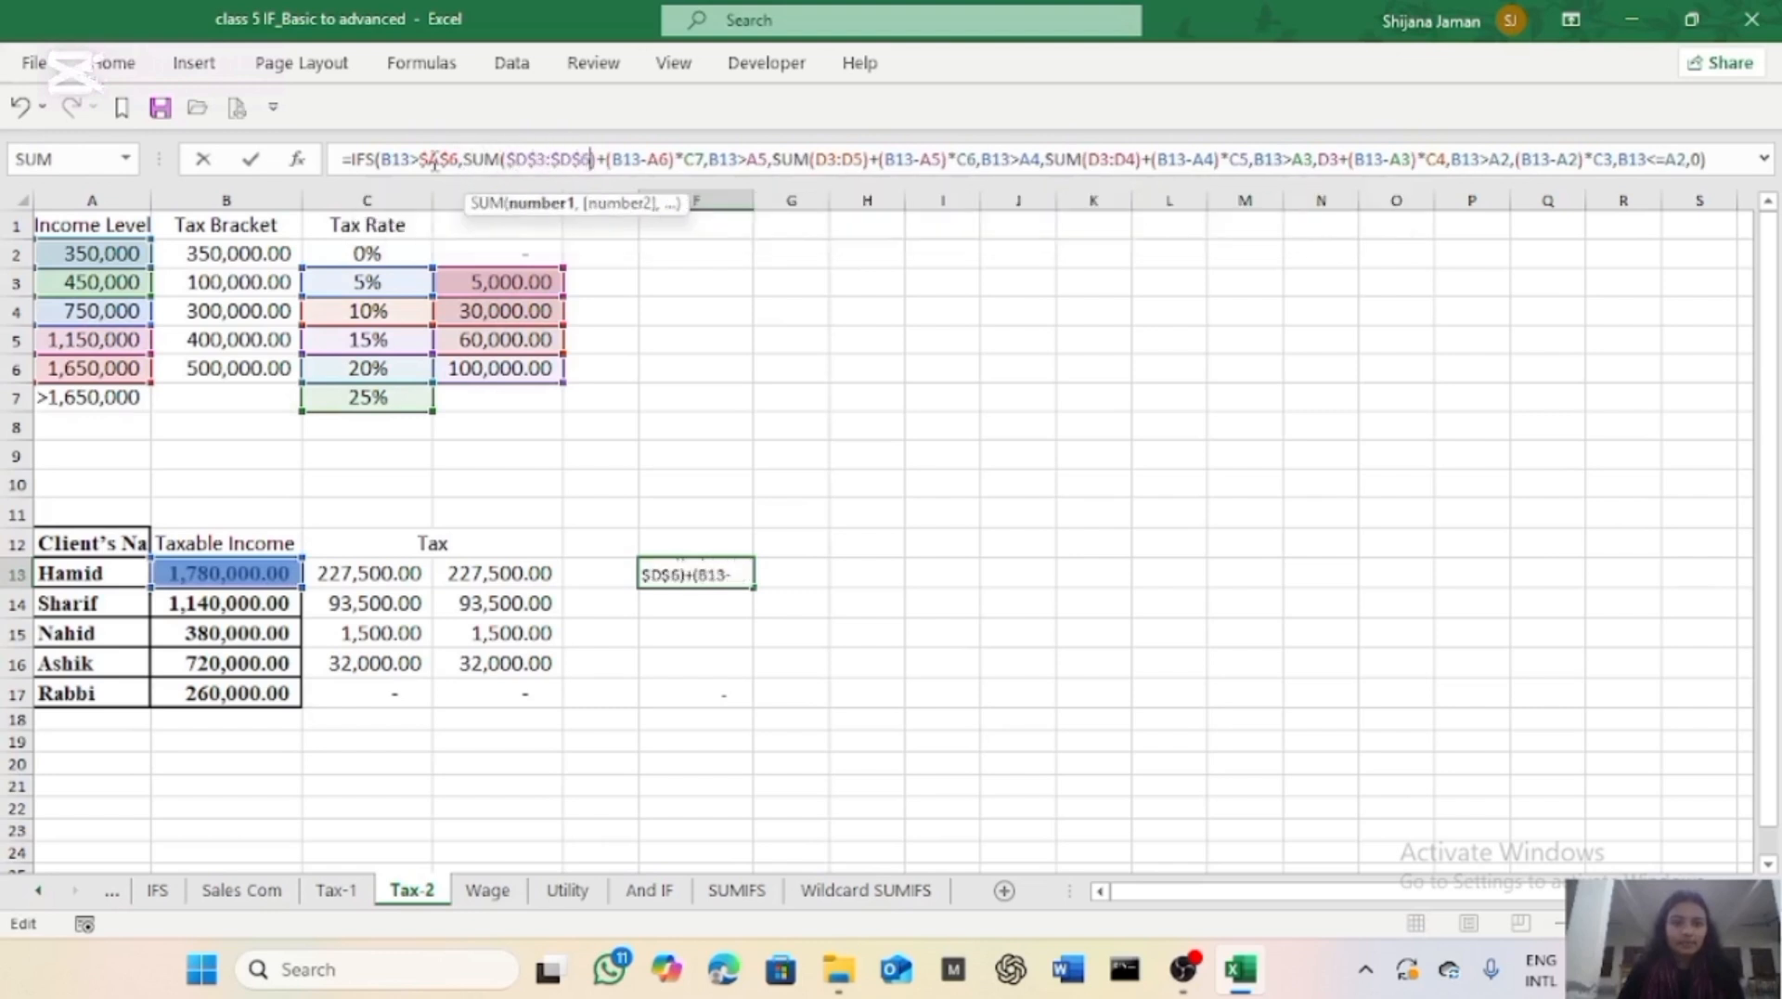
Make A6 and C7 absolute in the bracket-and-rate part of the first true value in F13.
key(Right)
key(Right)
key(Right)
key(Right)
key(F4)
key(F4)
key(Right)
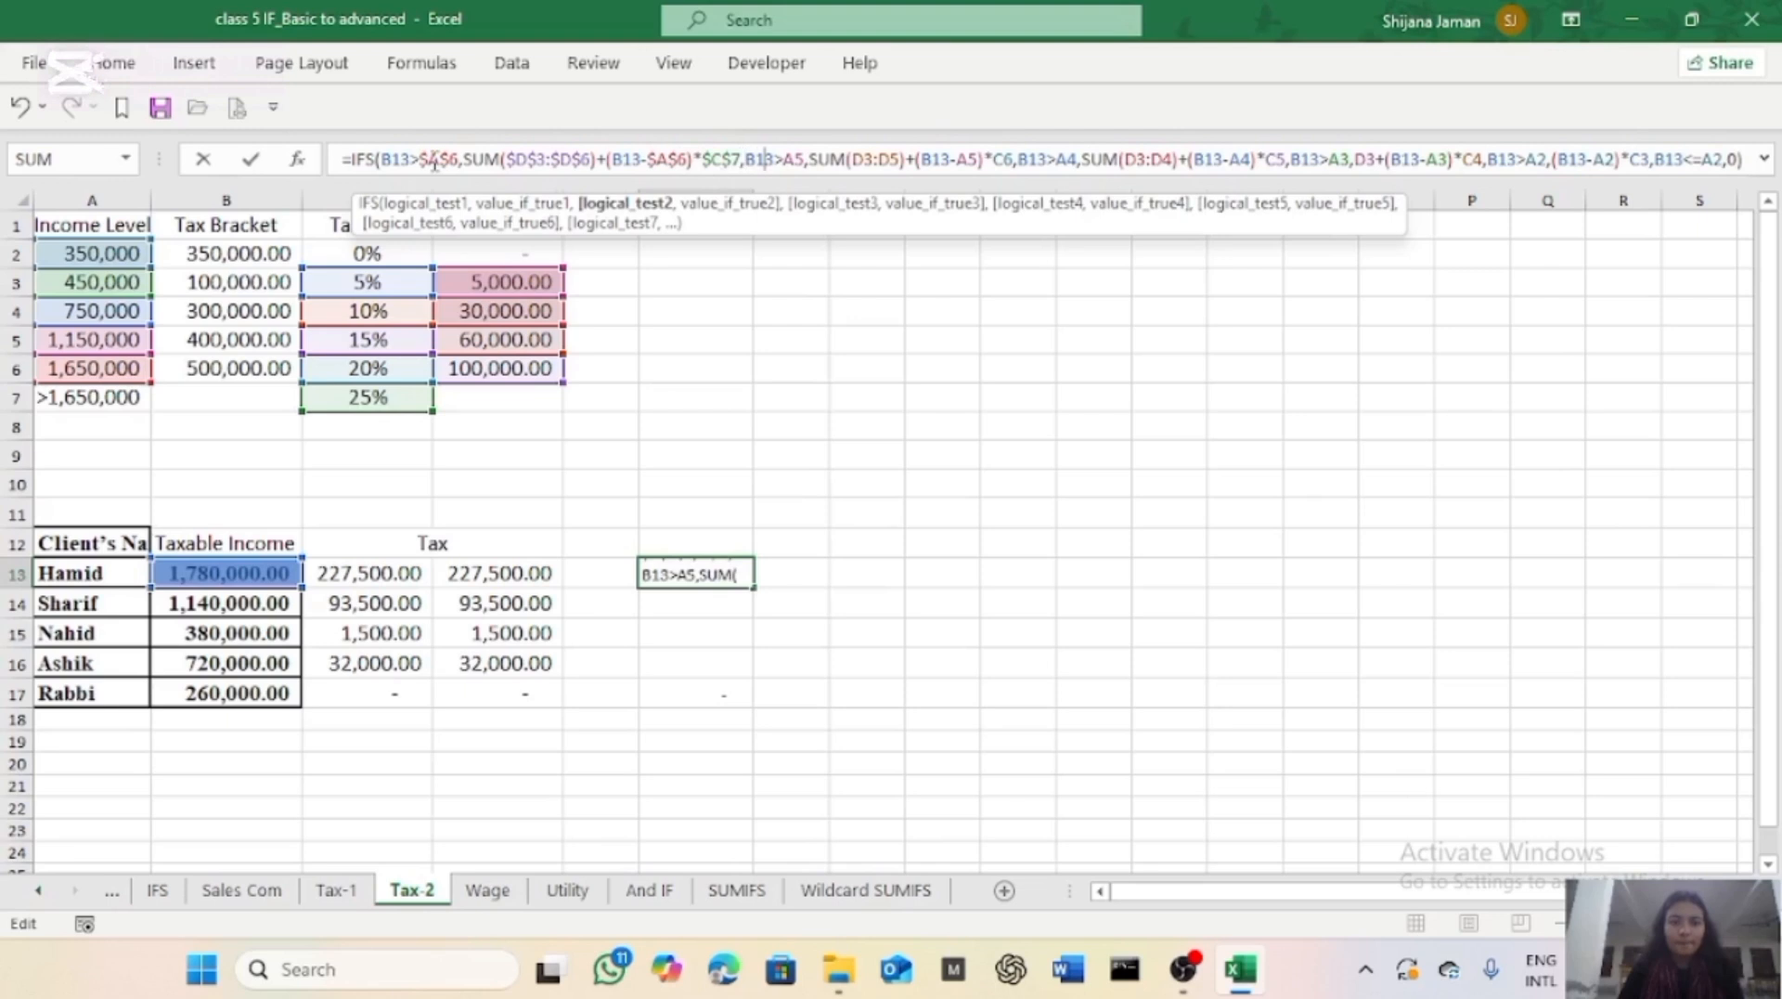
Make A5 in the second logical test and the SUM range D3:D5 absolute in the F13 formula.
key(F4)
key(Right)
key(Right)
key(Right)
key(Right)
key(Right)
key(Right)
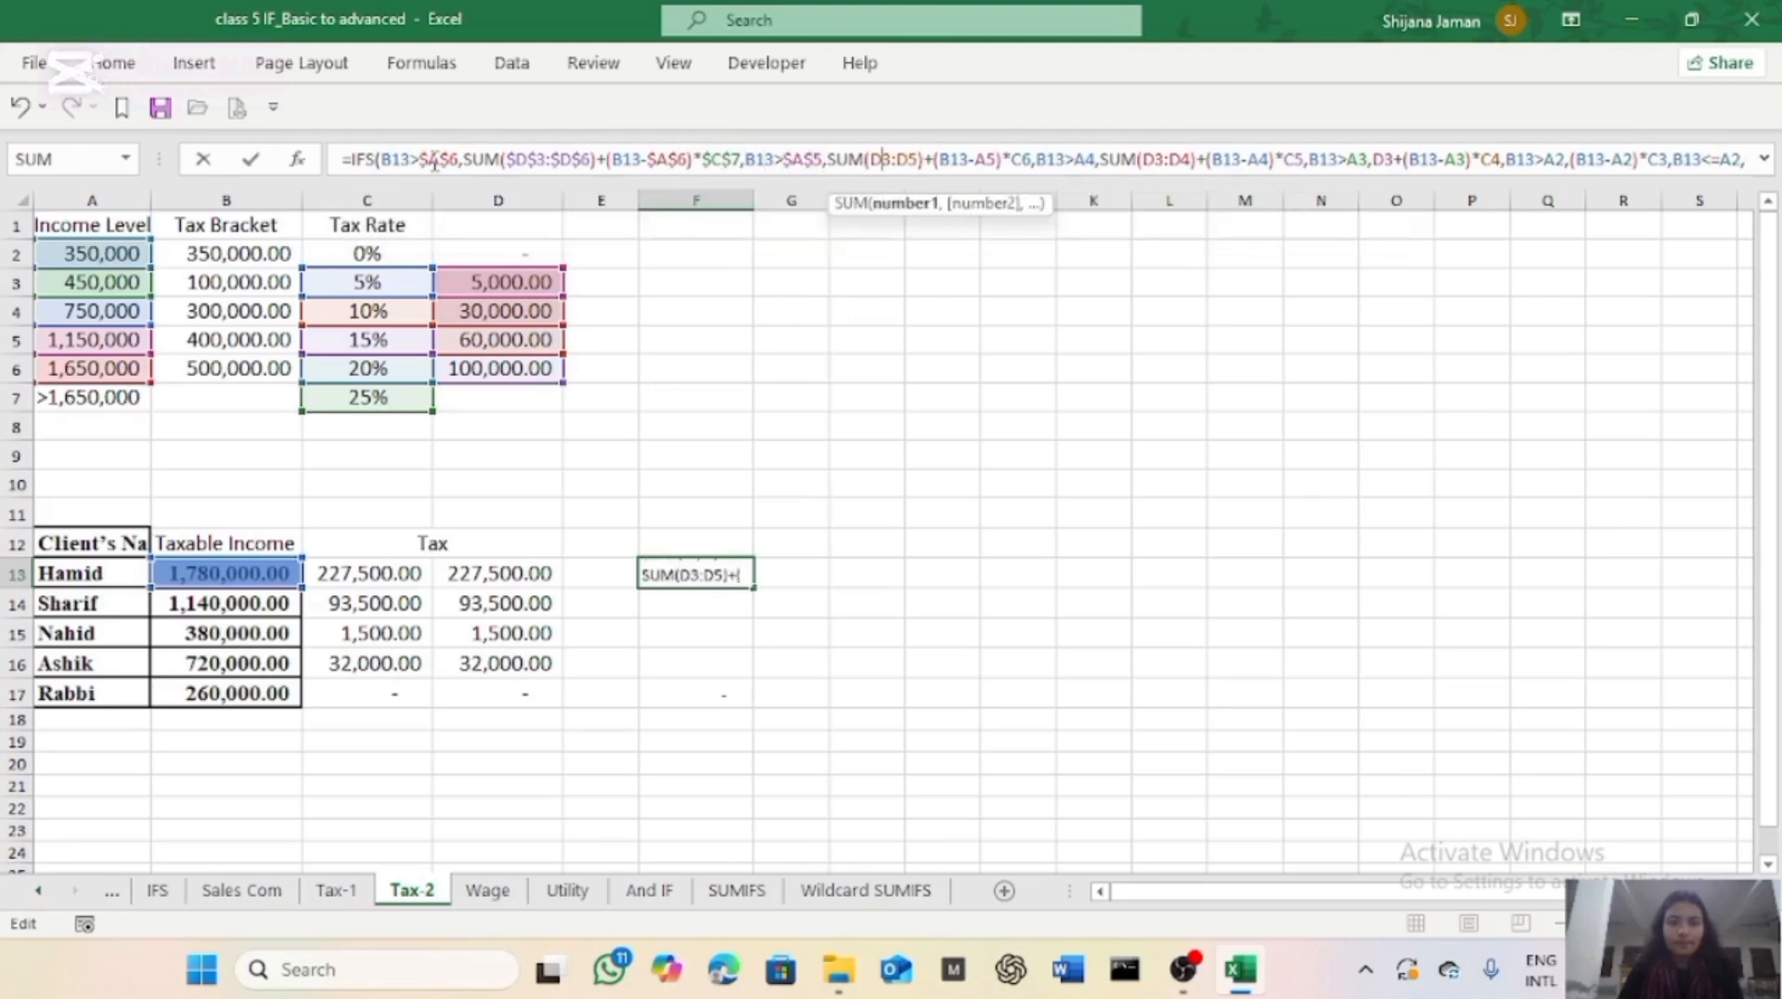
key(F4)
key(Right)
key(Right)
key(F4)
key(Right)
key(Right)
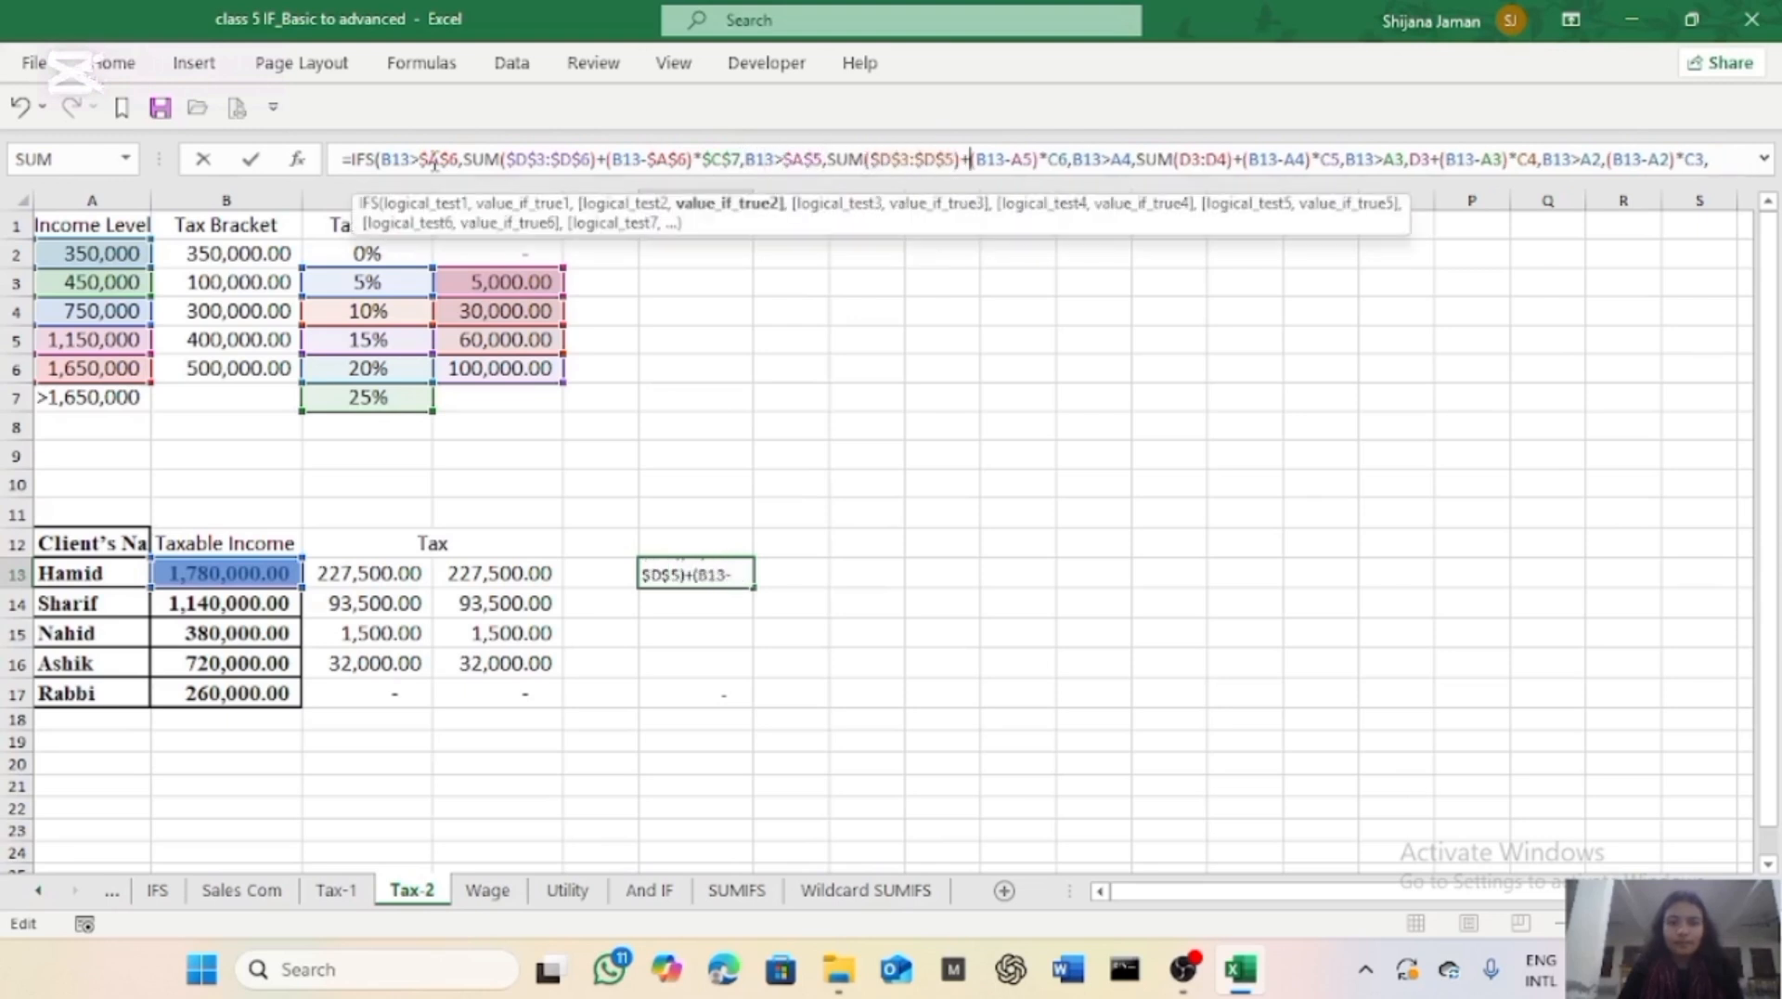
Make A5 and C6 absolute in the remainder of the second true value in F13.
key(Right)
key(Right)
key(Right)
key(F4)
key(Right)
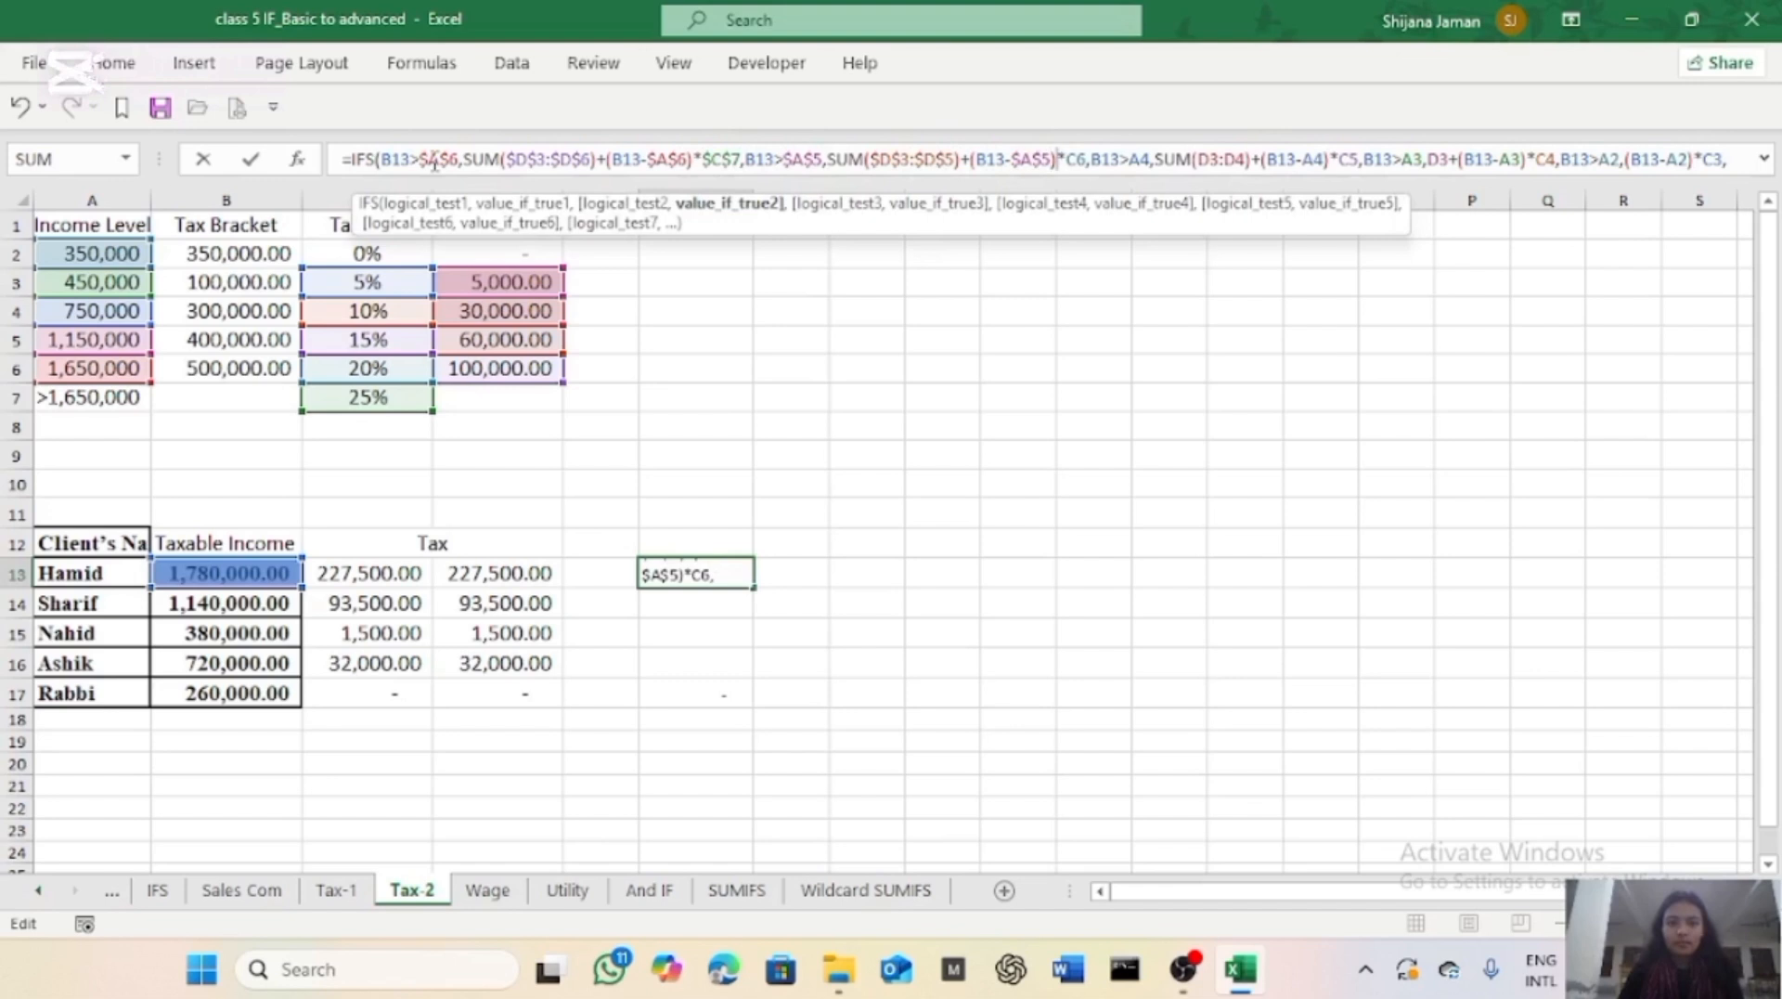
key(F4)
key(Right)
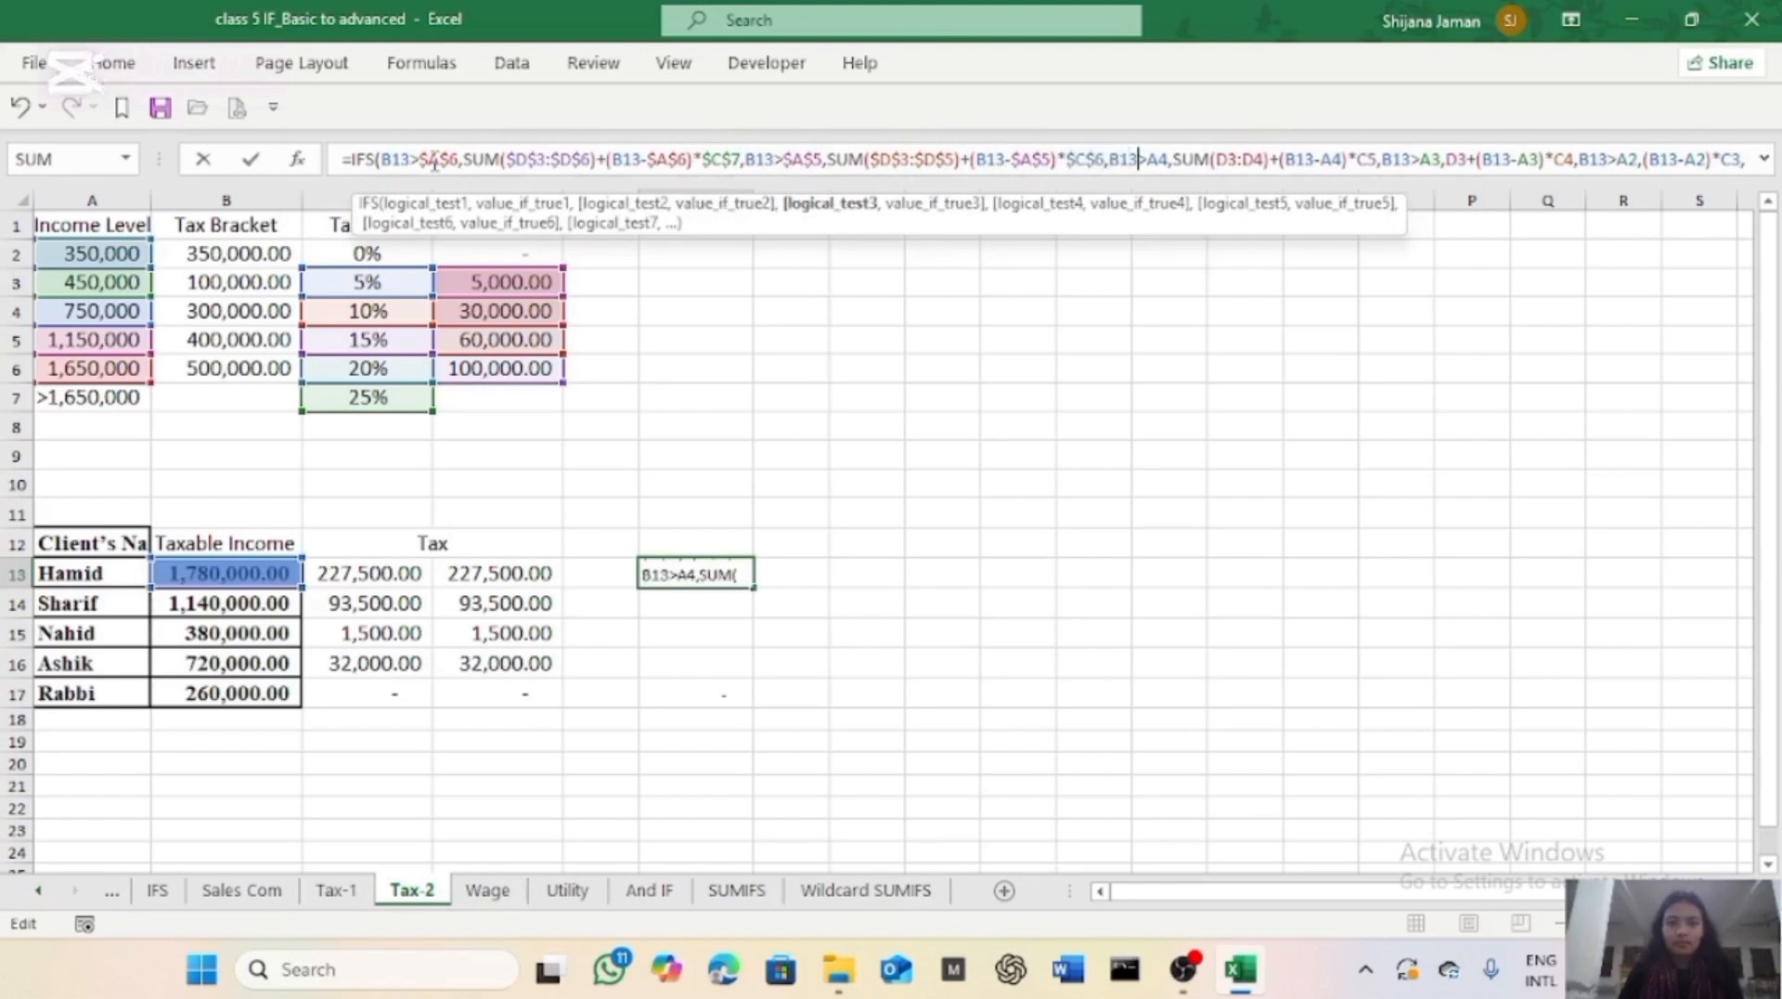
Make A4 in the third logical test and the SUM range D3:D4 absolute in the F13 formula.
key(F4)
key(Right)
key(Right)
key(Right)
key(Right)
key(Right)
key(Right)
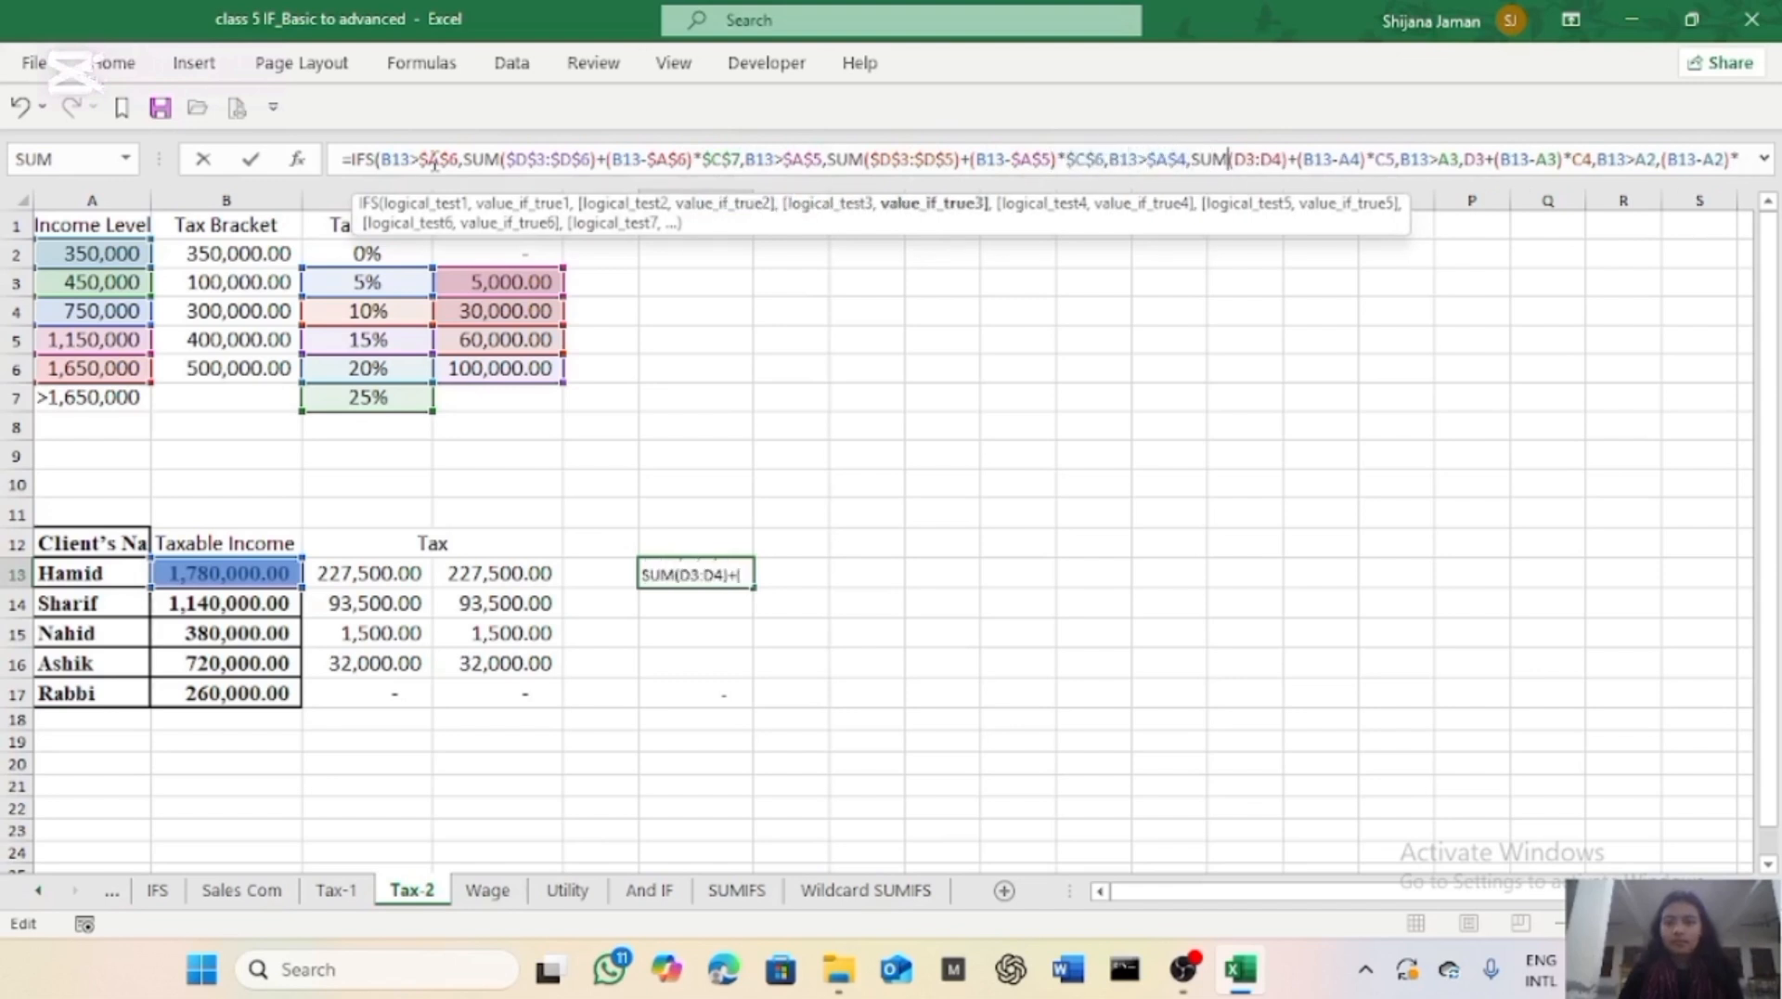
key(F4)
key(Right)
key(Right)
key(F4)
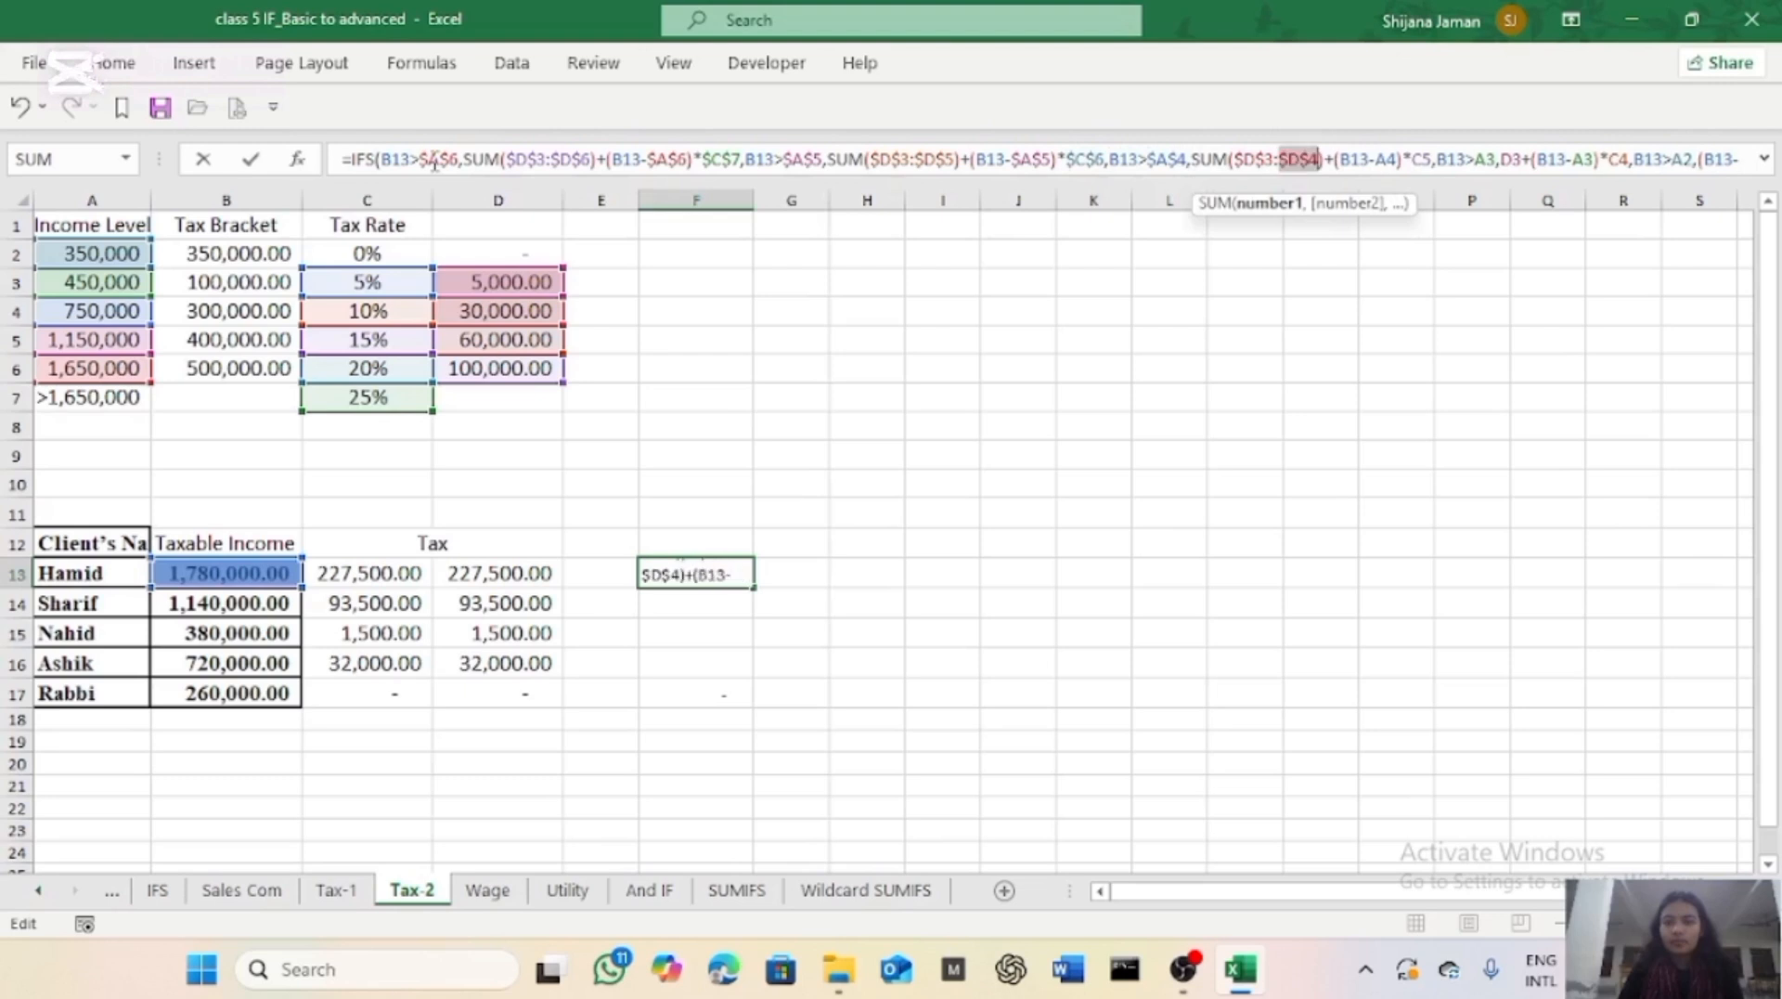
Make A4 and C5 absolute in the remainder of the third true value in F13.
key(Right)
key(Right)
key(Right)
key(Right)
key(F4)
key(Right)
key(F4)
Make A3 in the fourth logical test and D3 in the fourth true value absolute in F13.
key(Right)
key(Right)
key(F4)
key(Right)
key(F4)
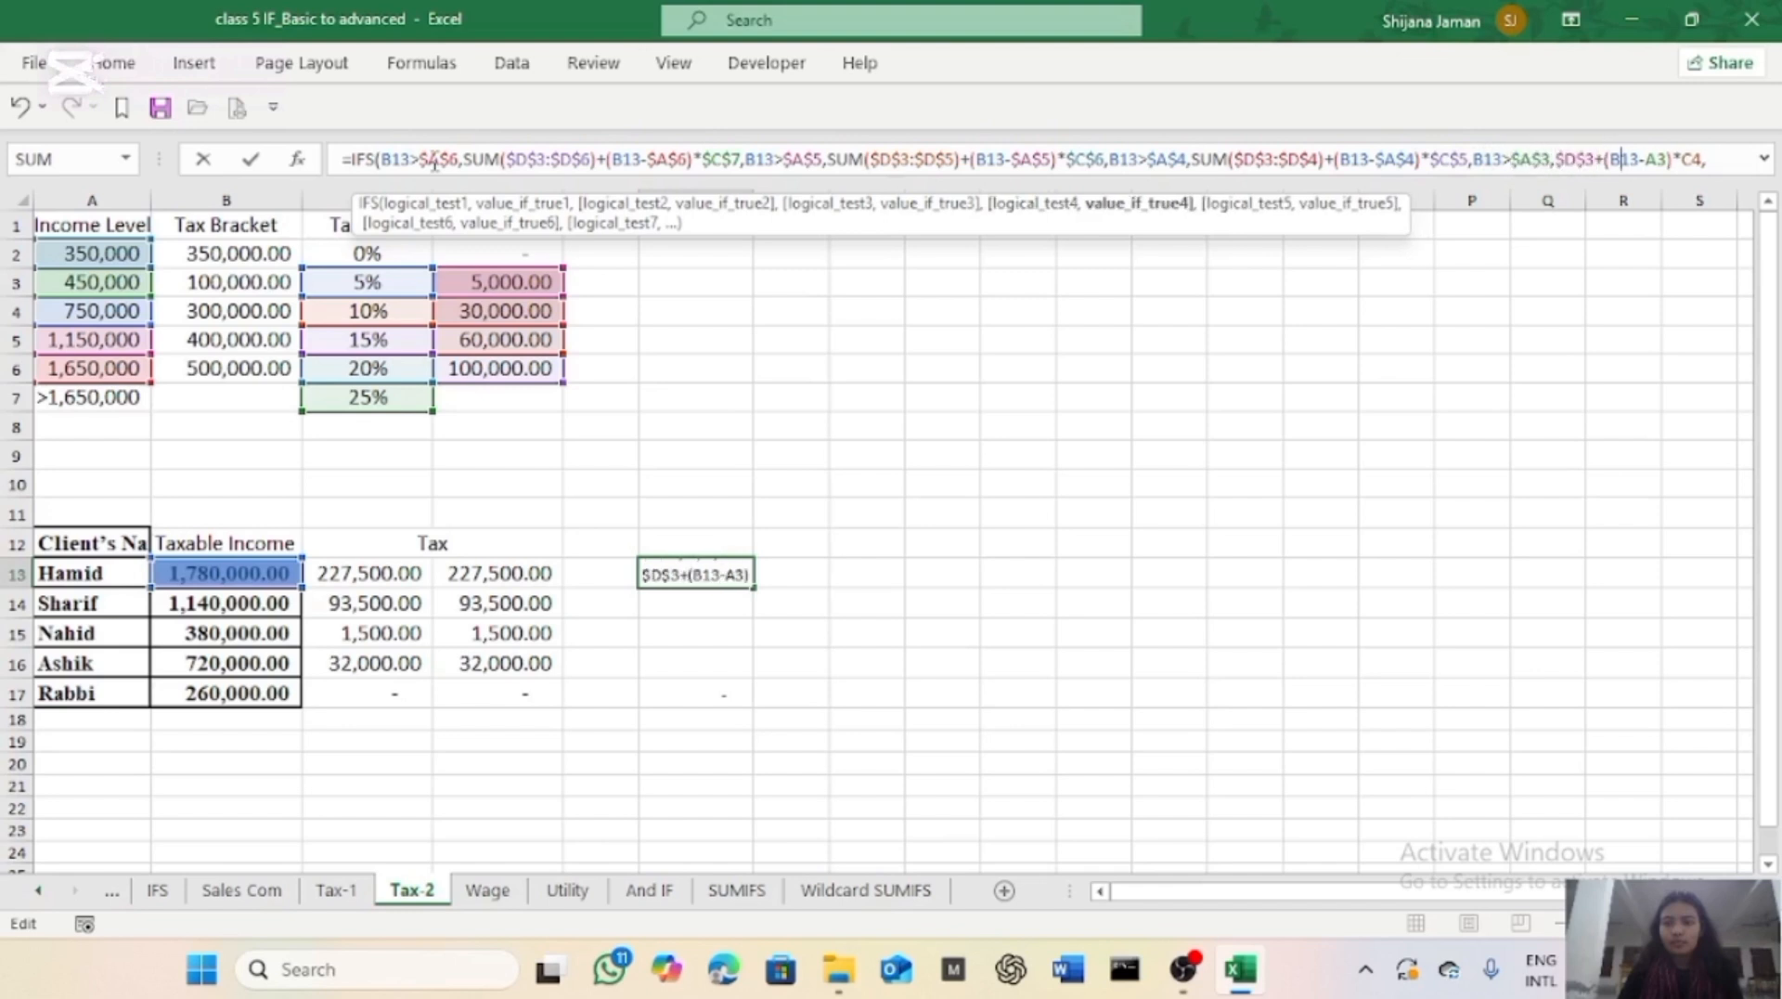
Make A3 and C4 absolute in the remainder of the fourth true value in F13.
key(F4)
key(Right)
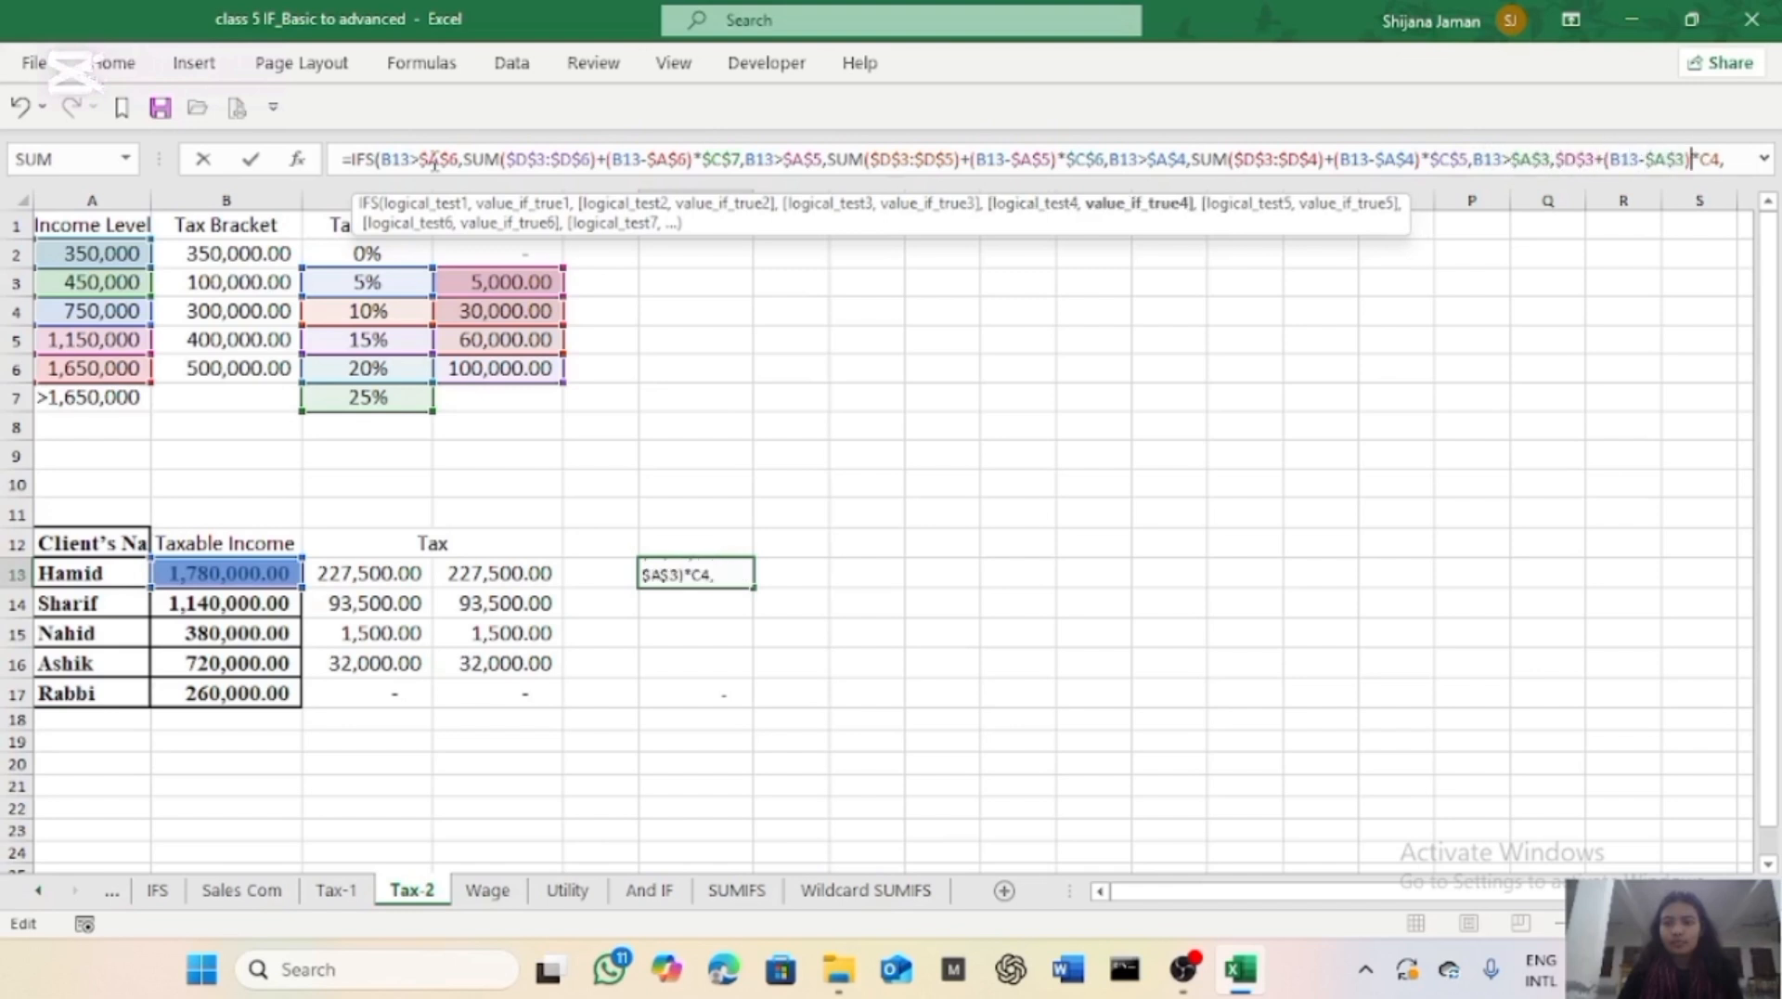
key(F4)
key(Right)
key(Right)
key(Right)
key(Right)
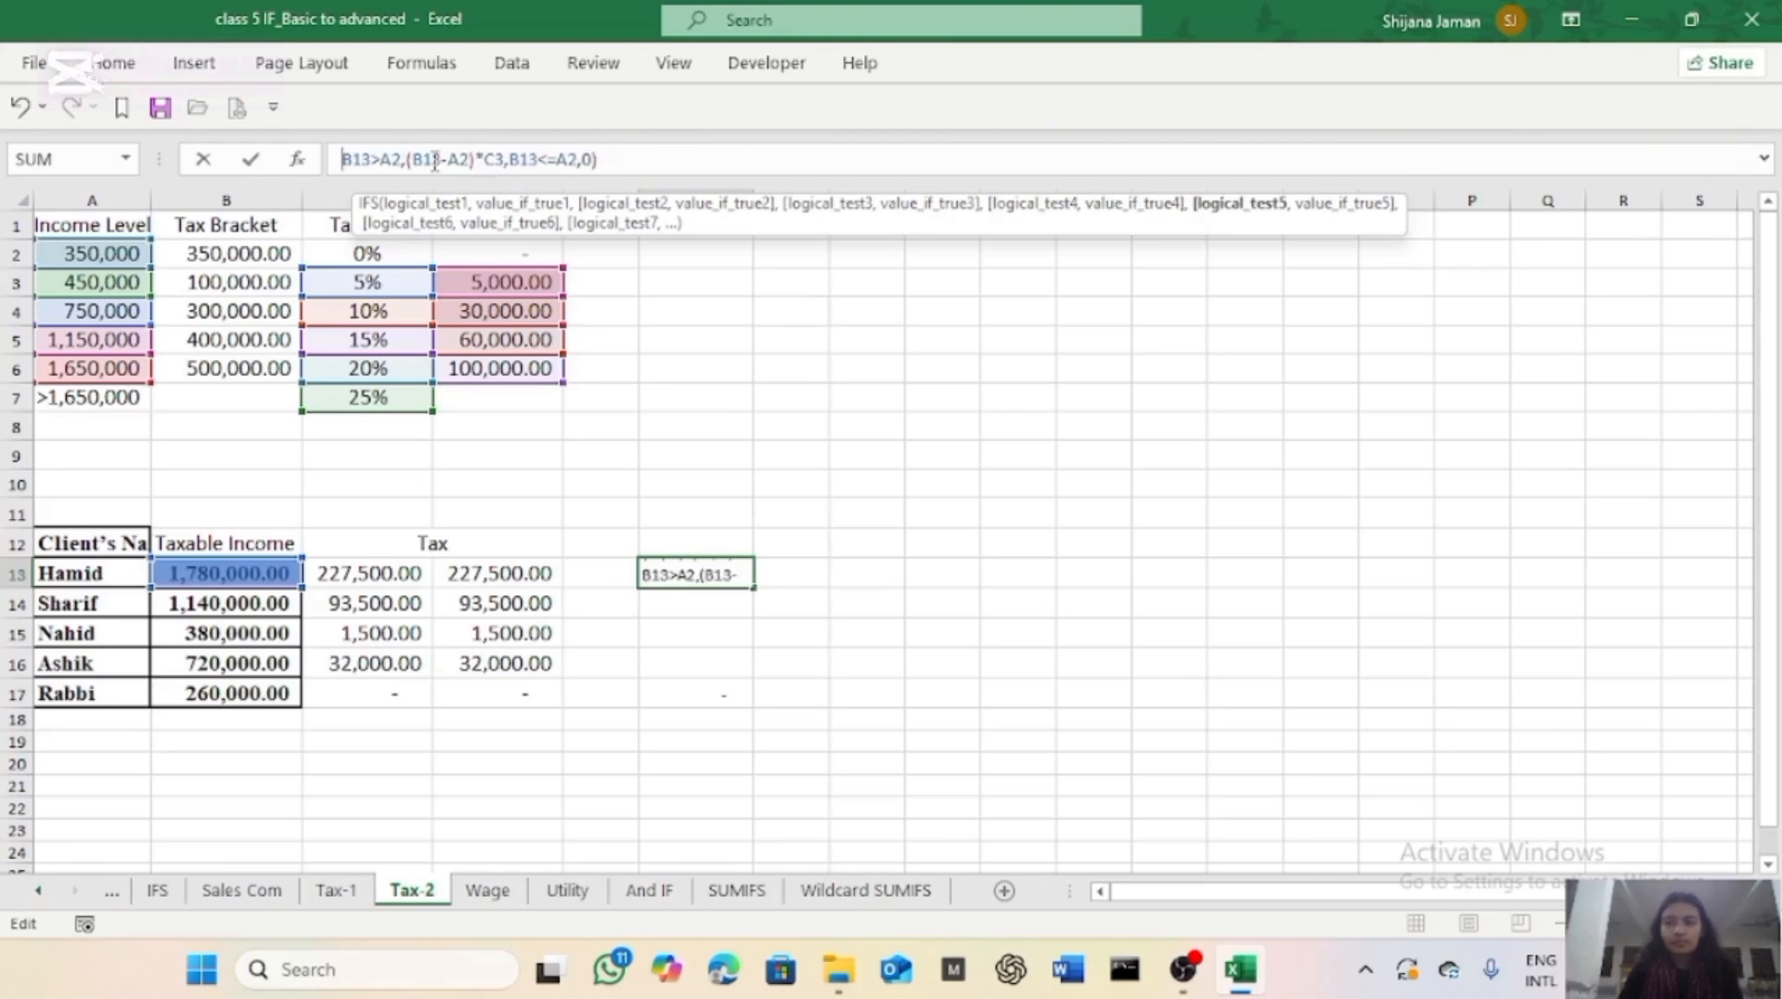
Make A2 absolute in both the fifth logical test and the fifth true value of the F13 formula.
key(F4)
key(Right)
key(Right)
key(F4)
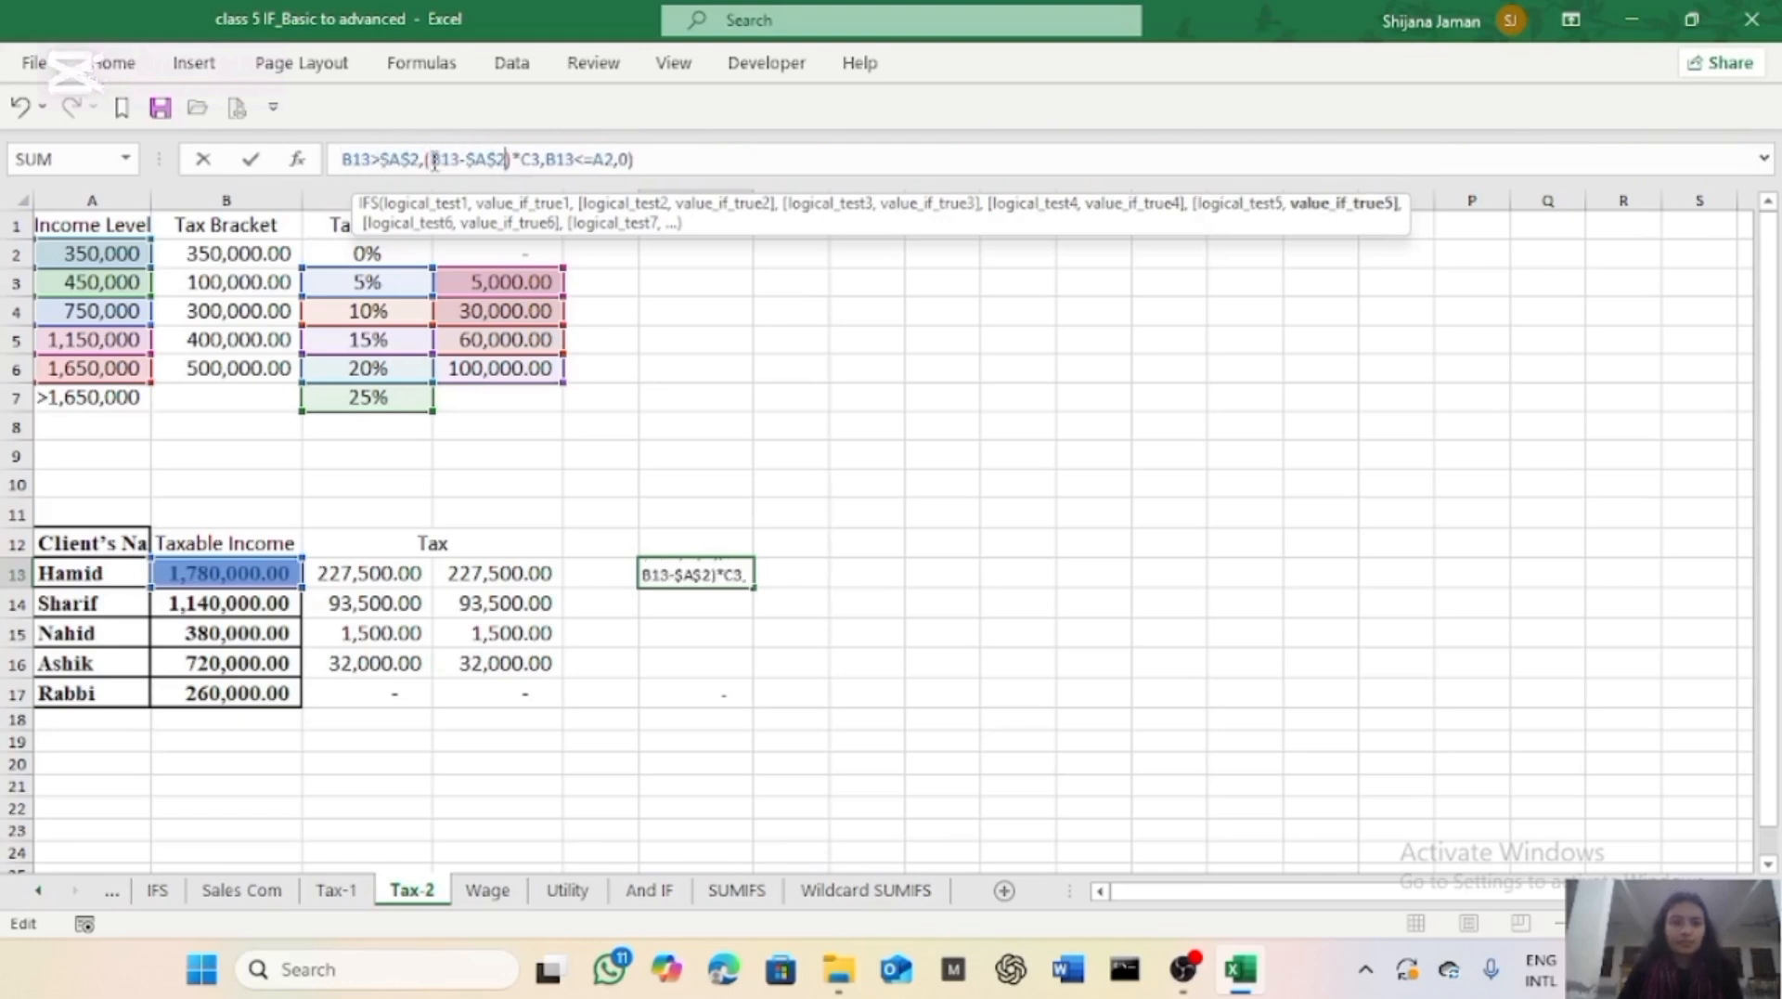
Make C3 in the fifth true value and A2 in the sixth logical test absolute, and commit the F13 formula.
key(F4)
key(Right)
key(Right)
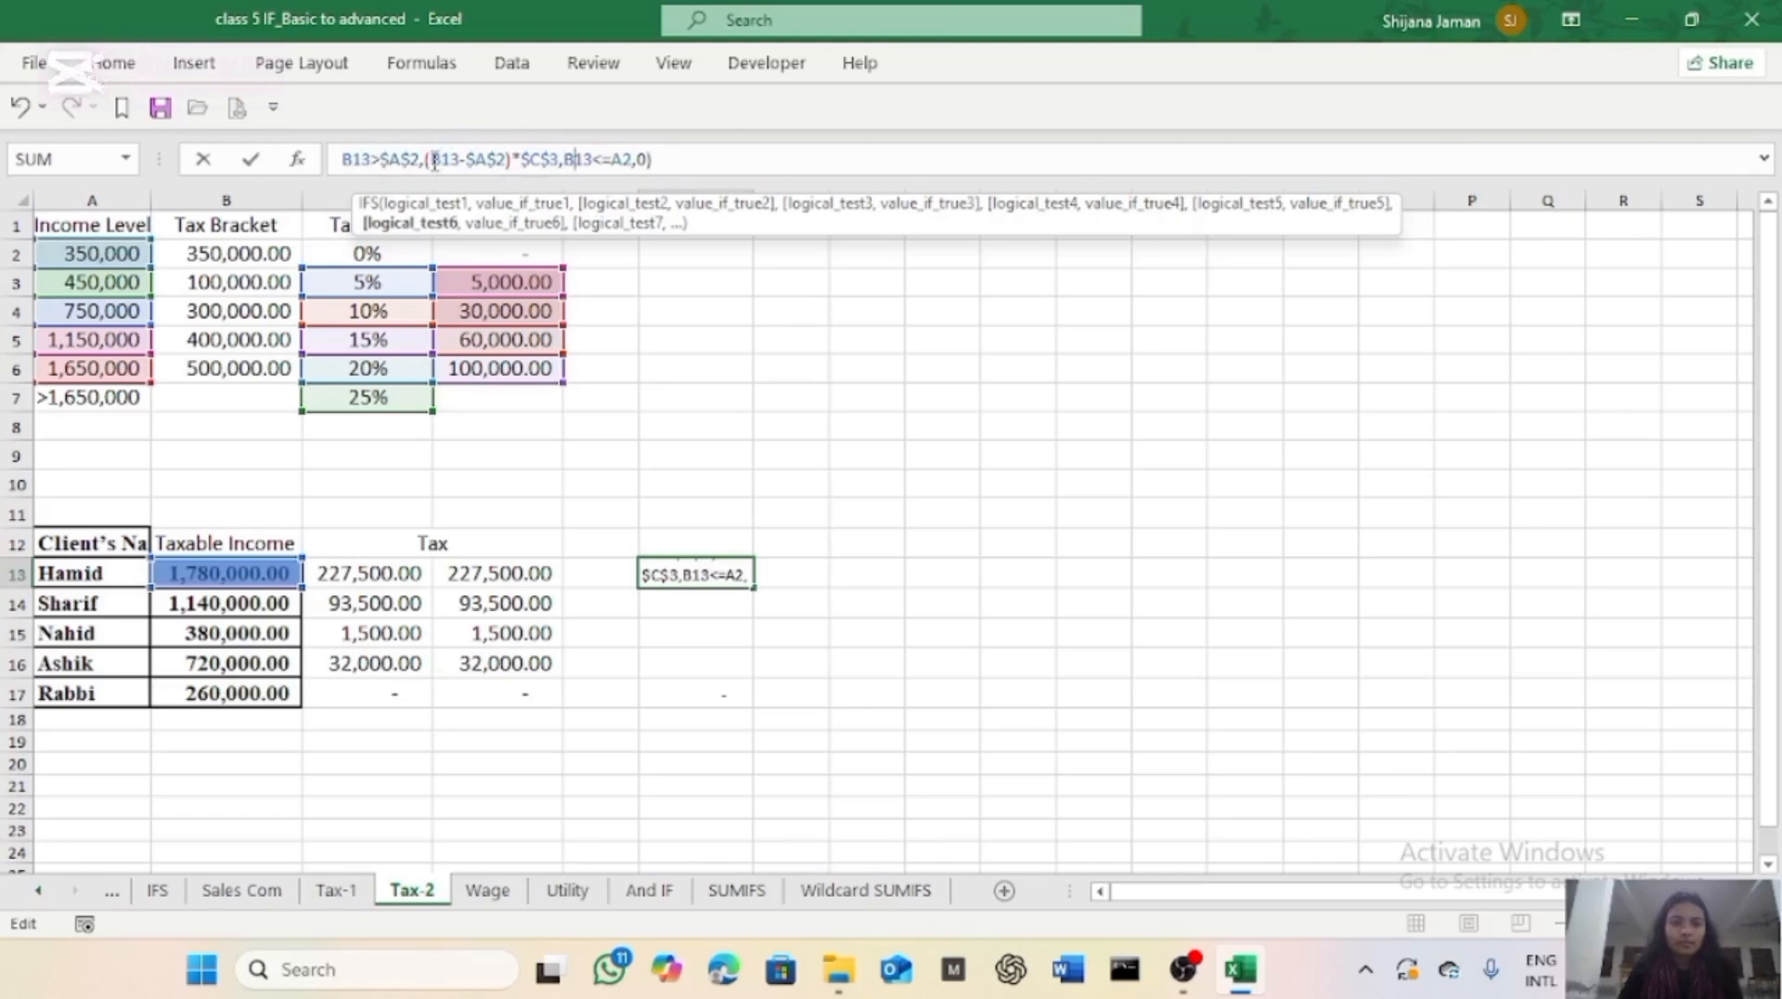
key(F4)
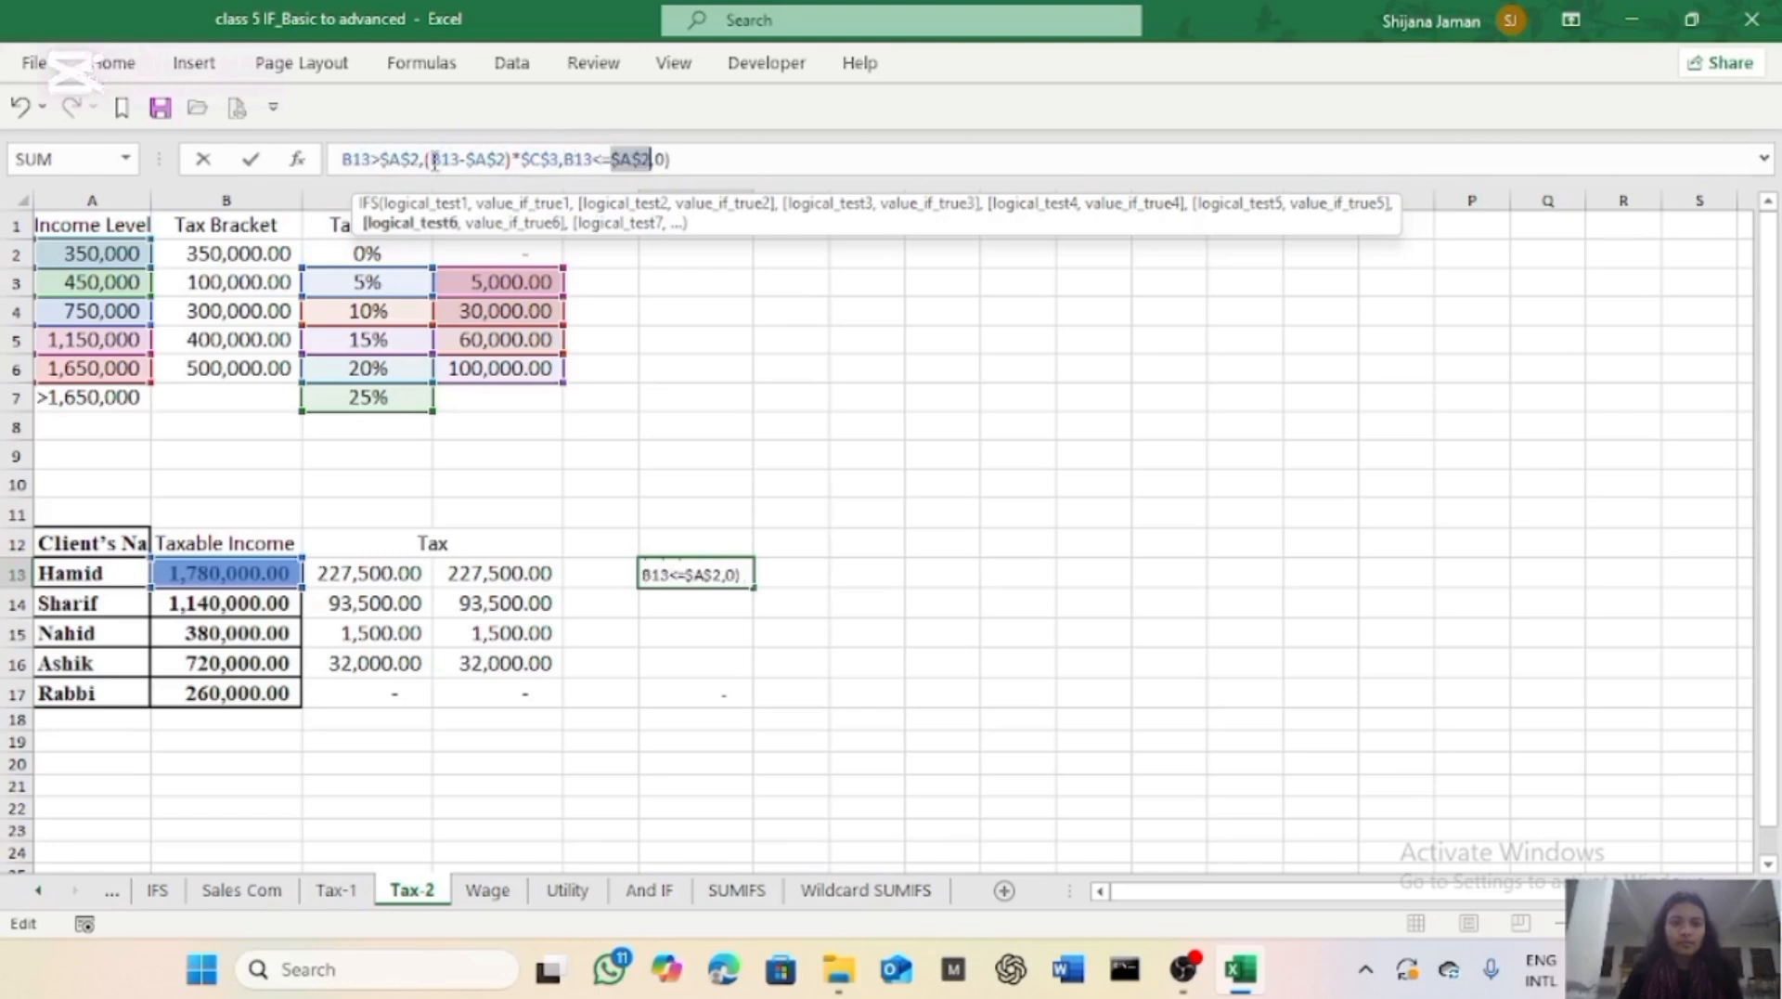
key(Return)
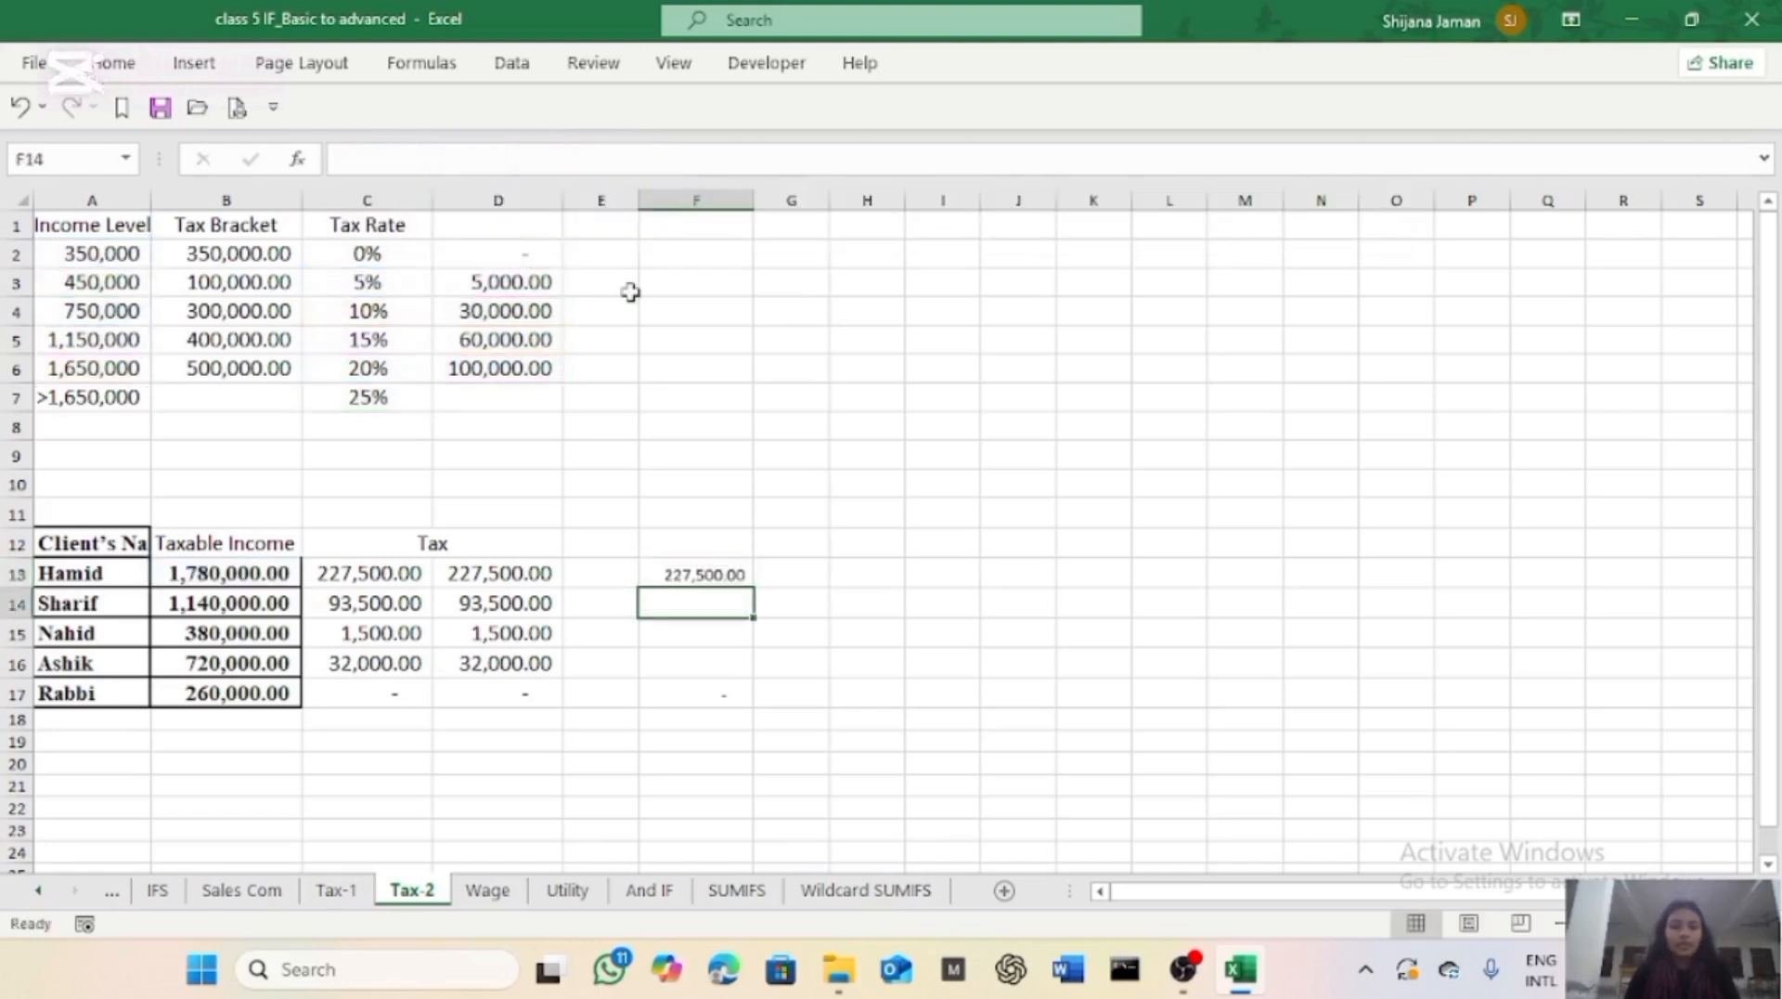
Fill the F13 tax formula down through F17 for the remaining clients.
click(743, 573)
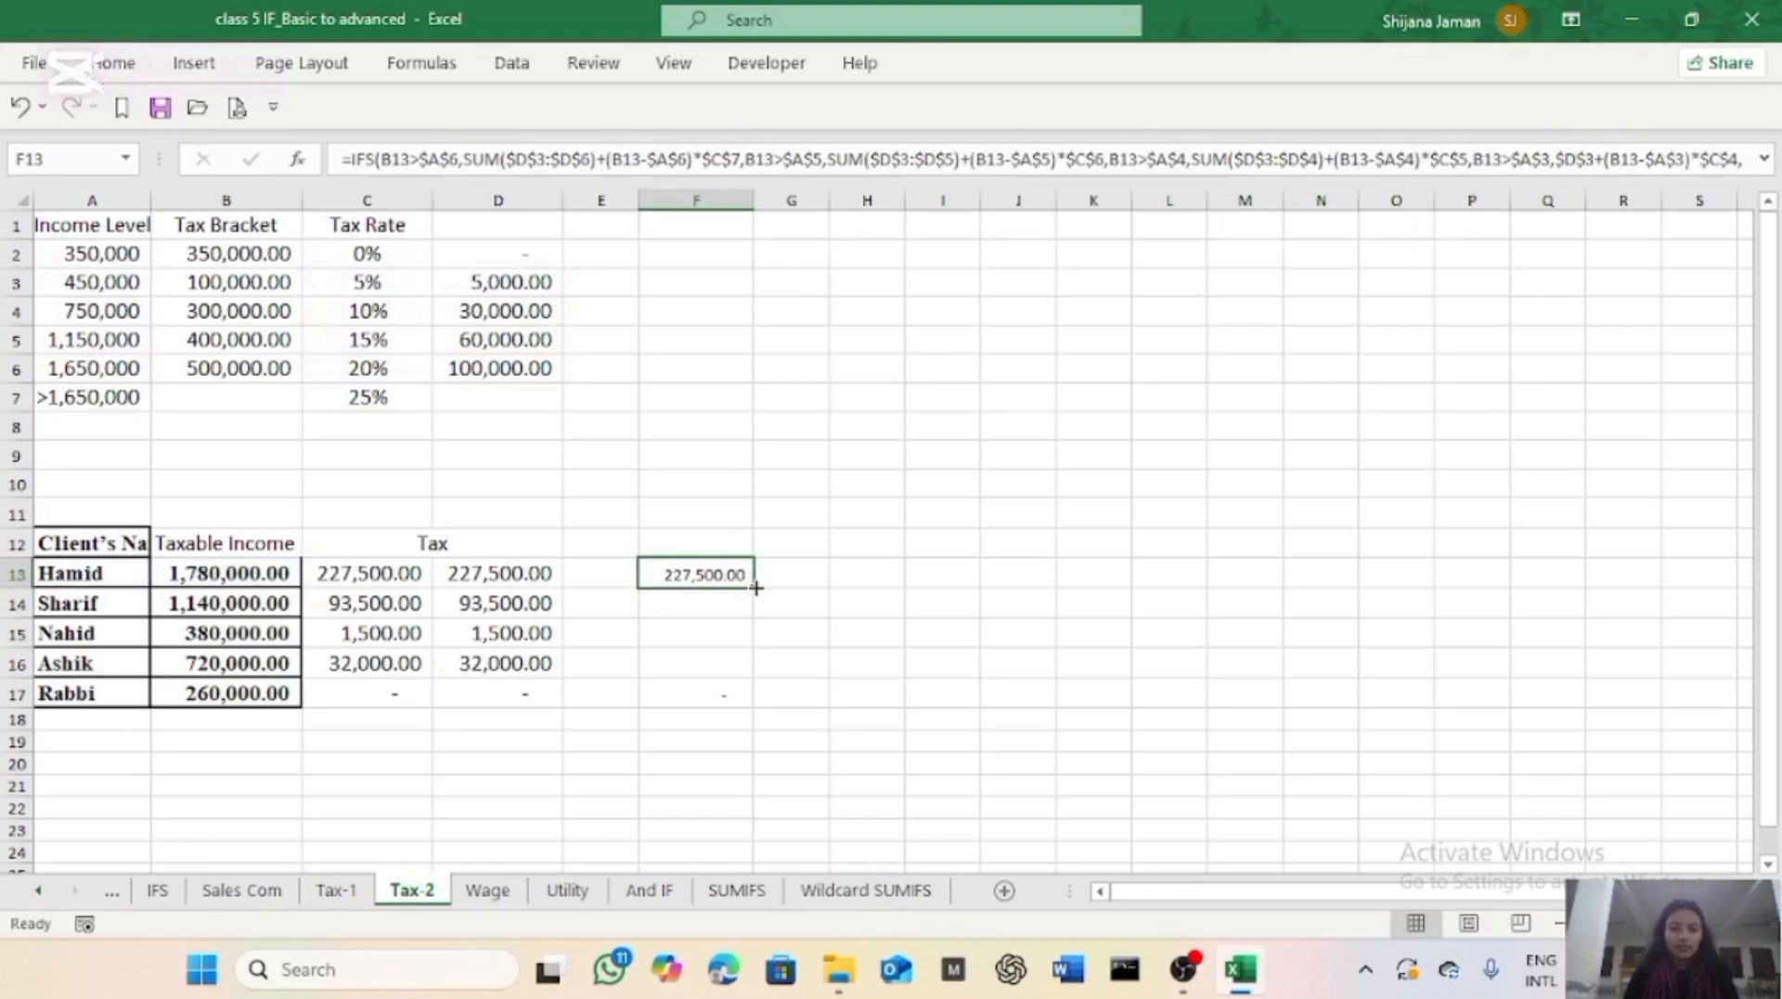
drag(752, 590, 743, 696)
click(808, 688)
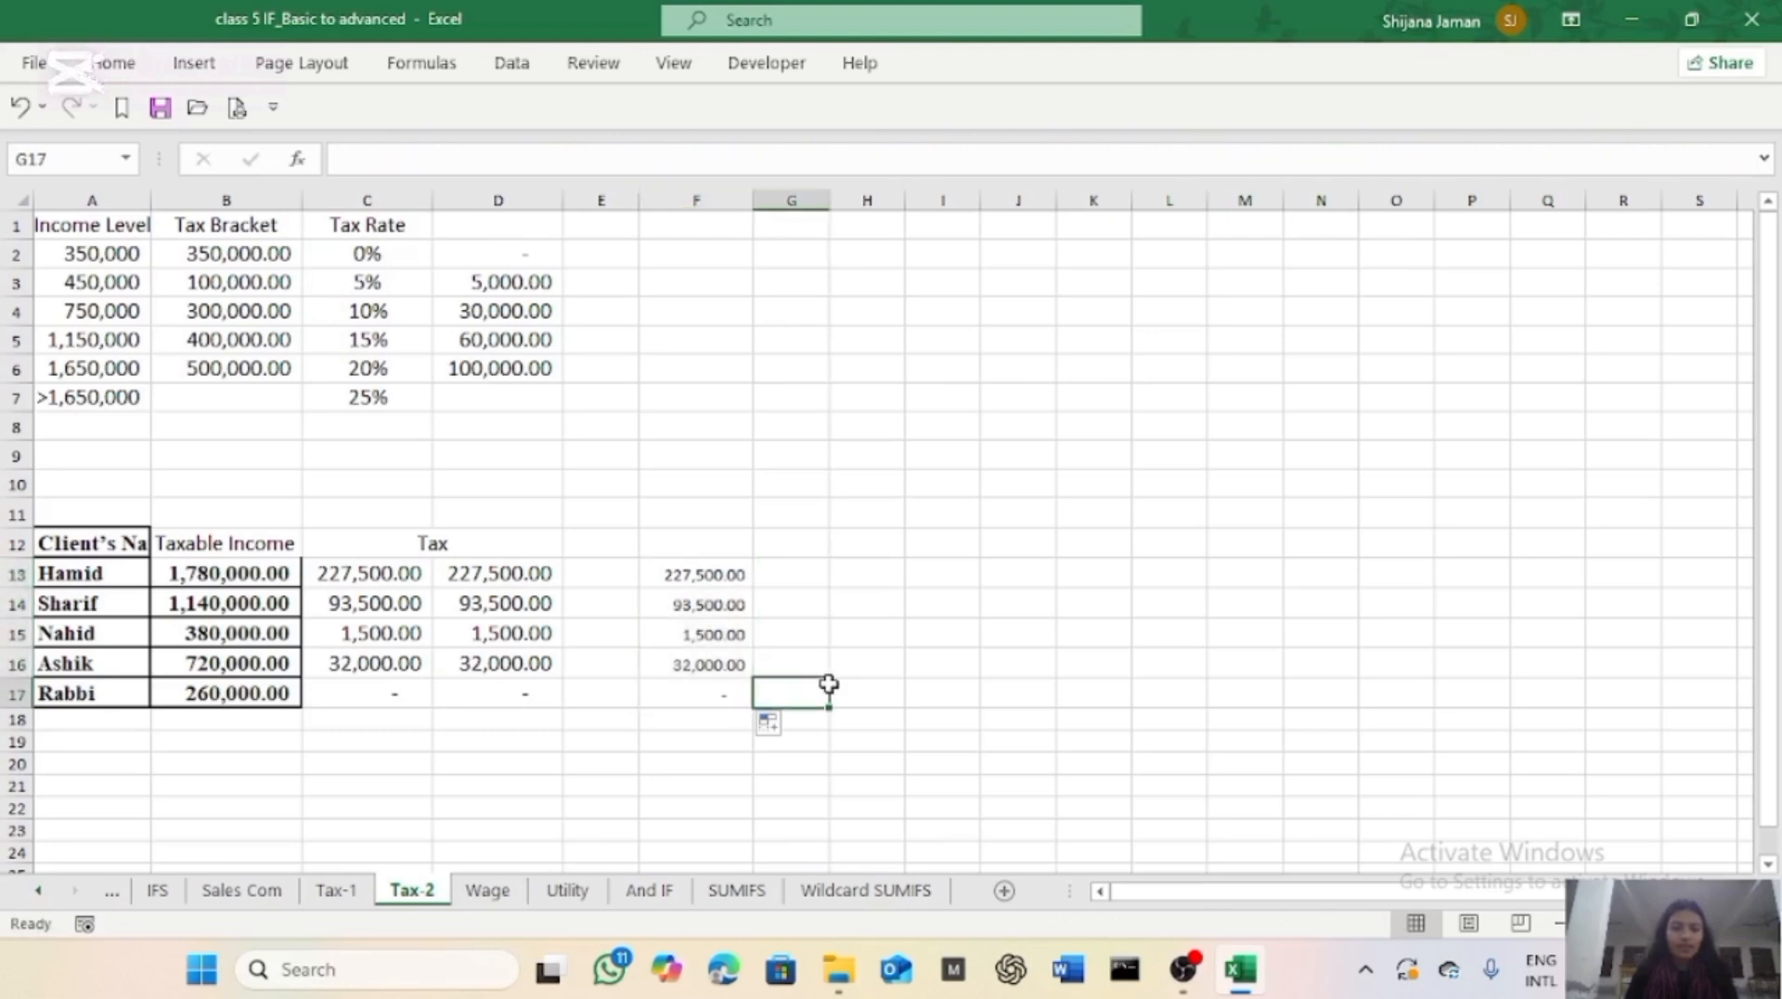